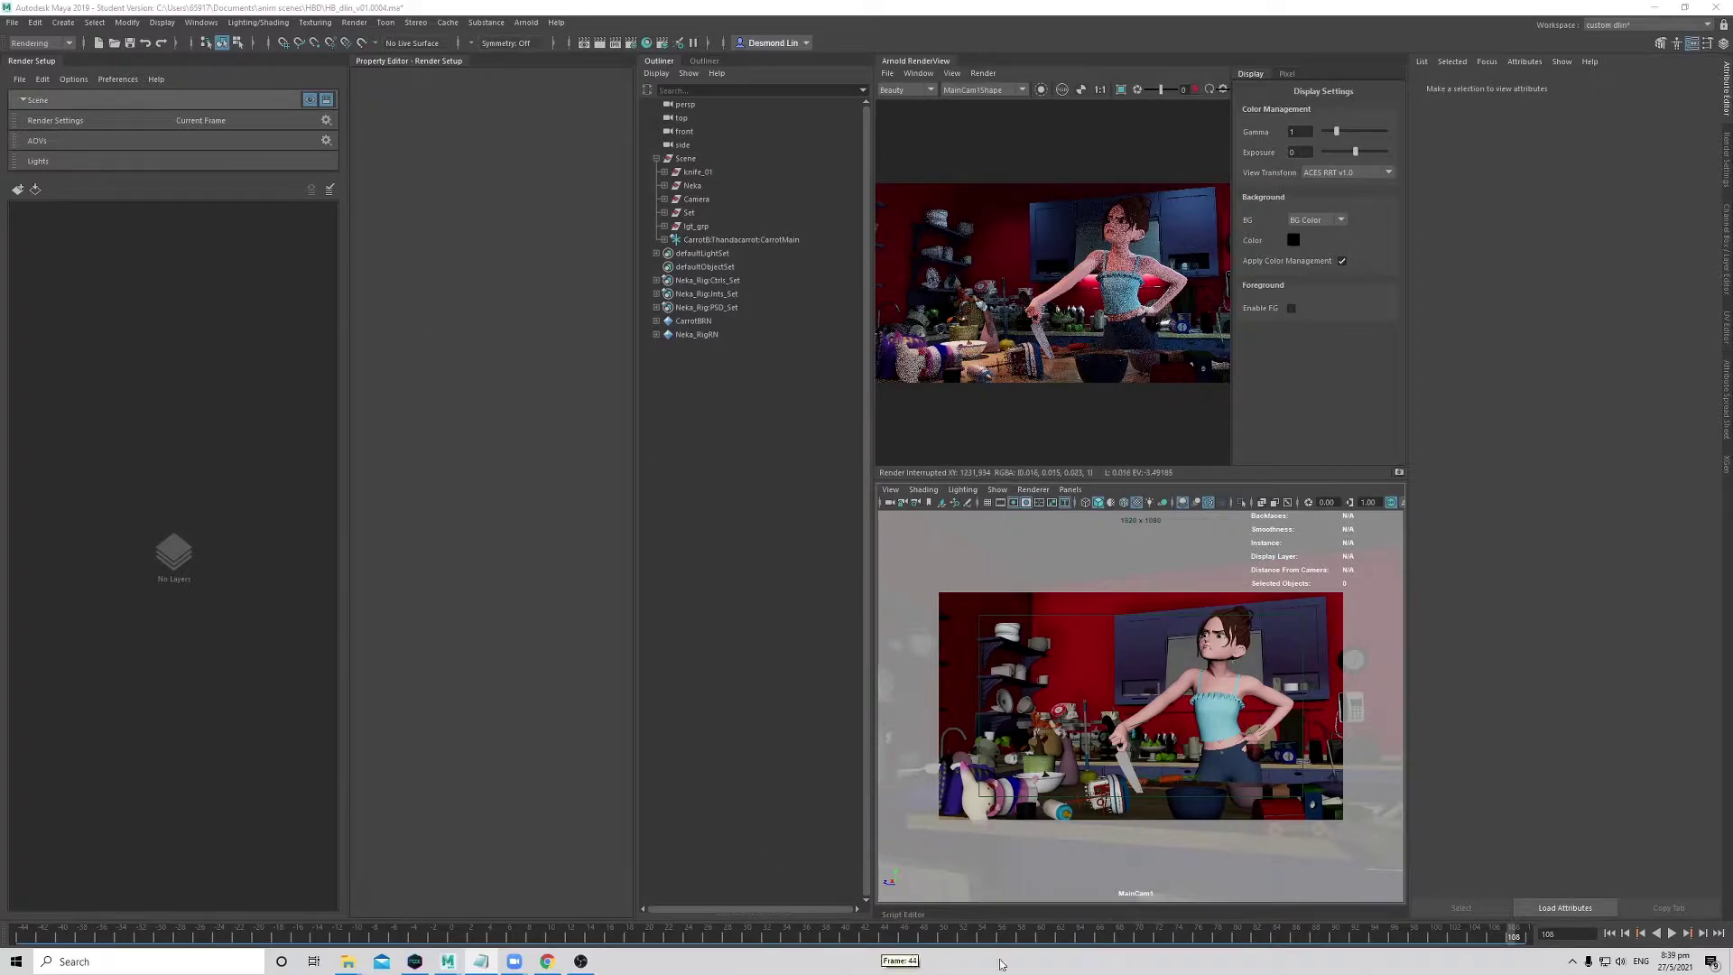
pyautogui.hotkey('alt', 'v')
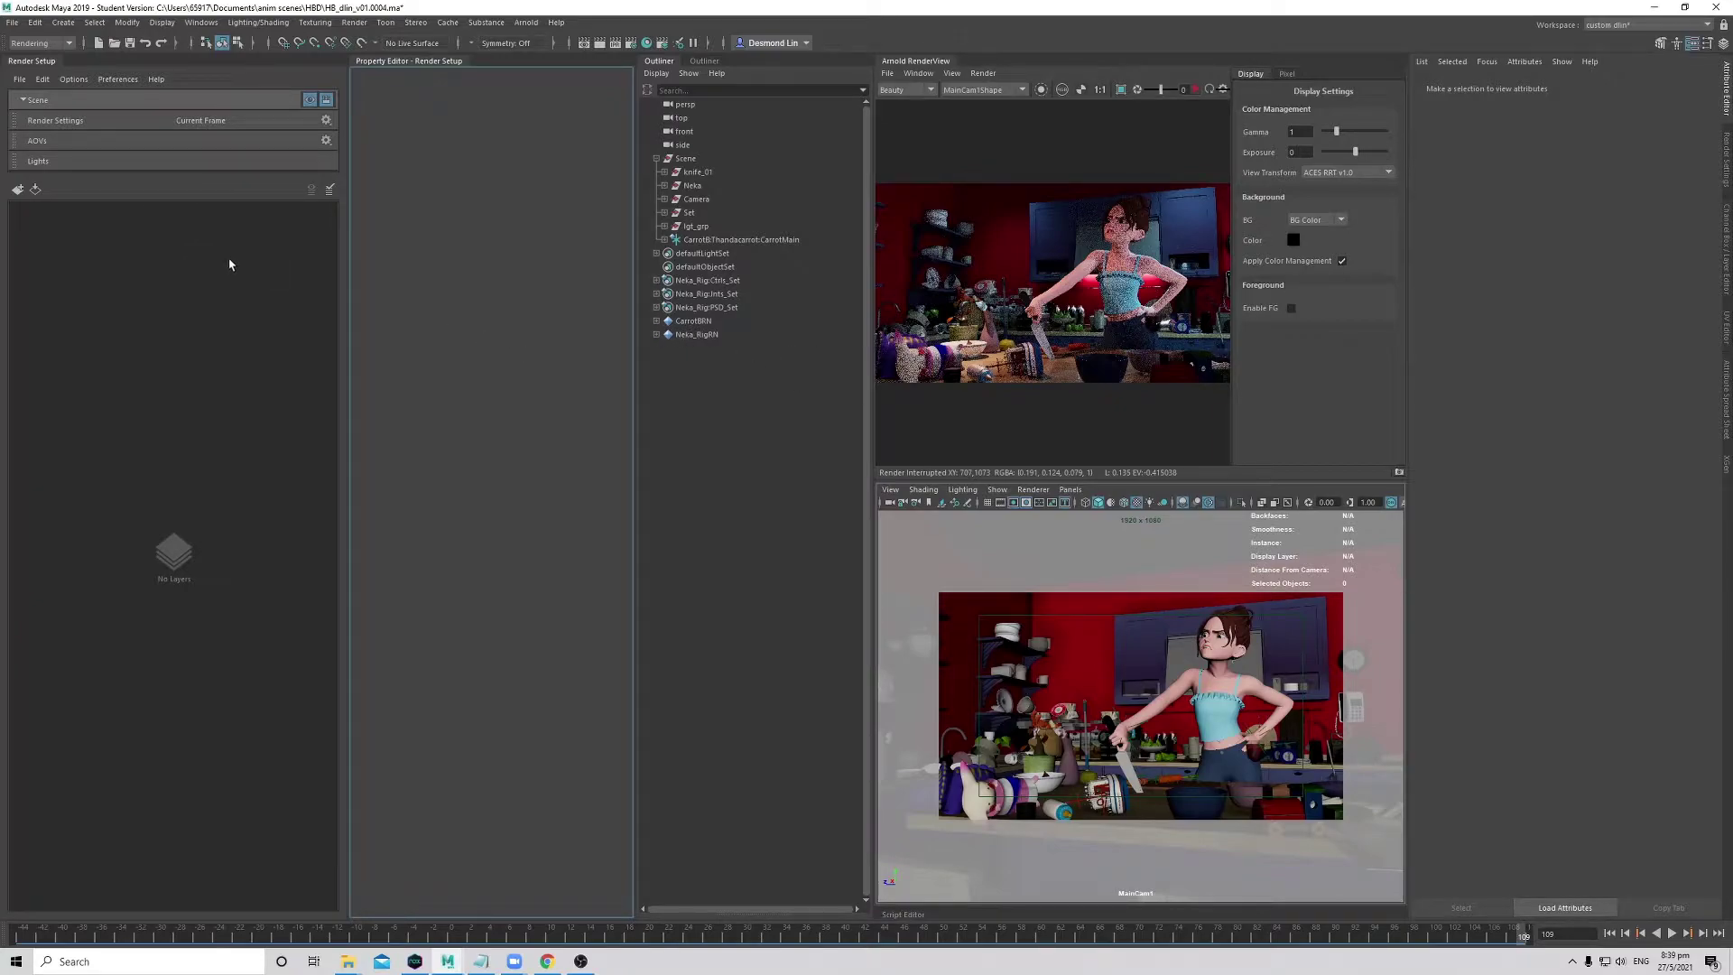
pyautogui.moveTo(1041, 320); pyautogui.dragTo(1046, 333, button='middle')
pyautogui.scroll(-2, 1054, 329)
pyautogui.scroll(2, 1061, 325)
pyautogui.moveTo(1083, 325); pyautogui.dragTo(1118, 327, button='middle')
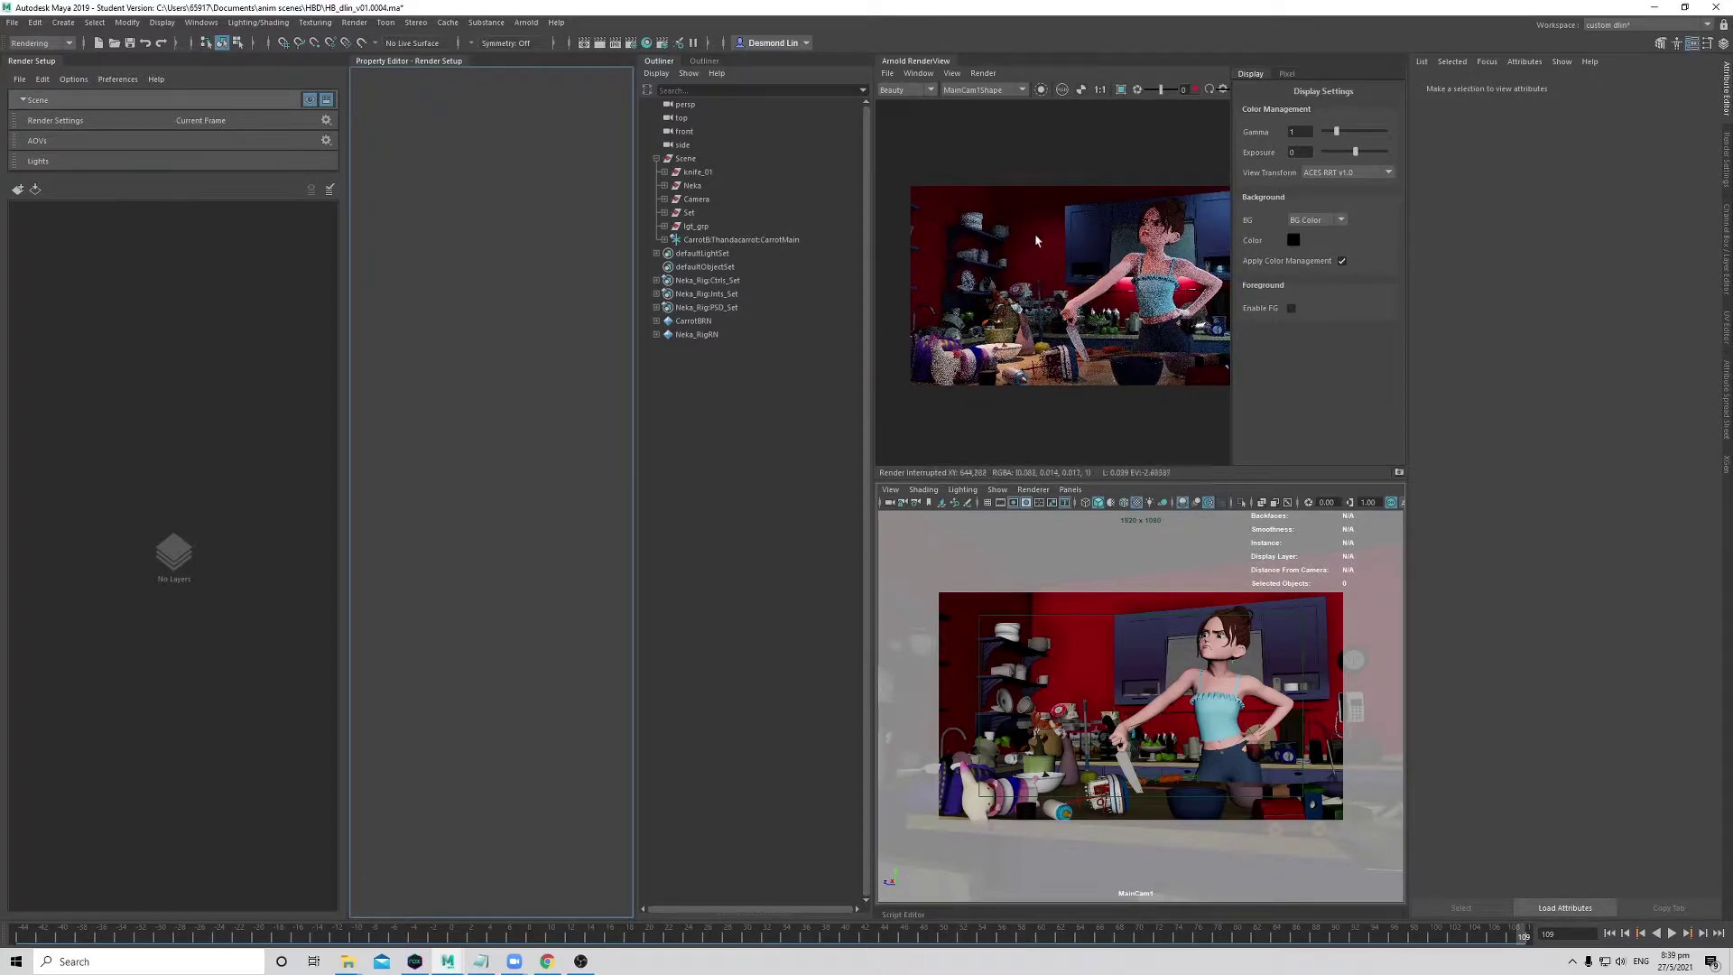
pyautogui.moveTo(1120, 315); pyautogui.dragTo(1077, 306, button='middle')
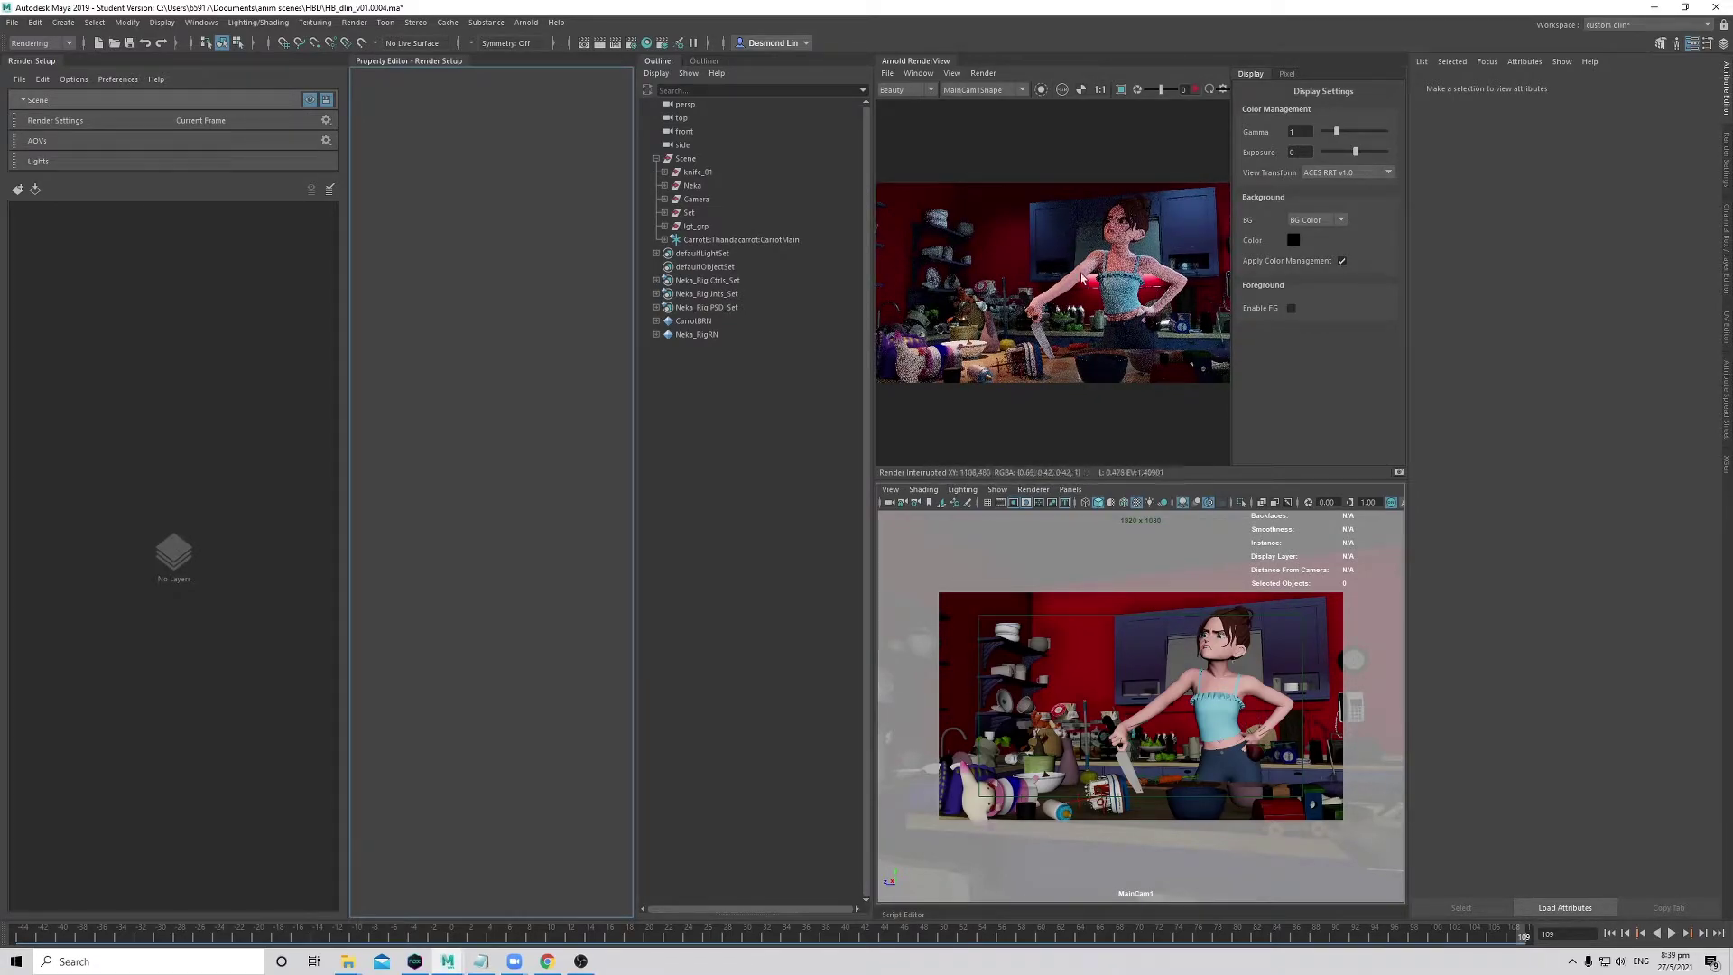
pyautogui.moveTo(1082, 332); pyautogui.dragTo(1059, 313, button='middle')
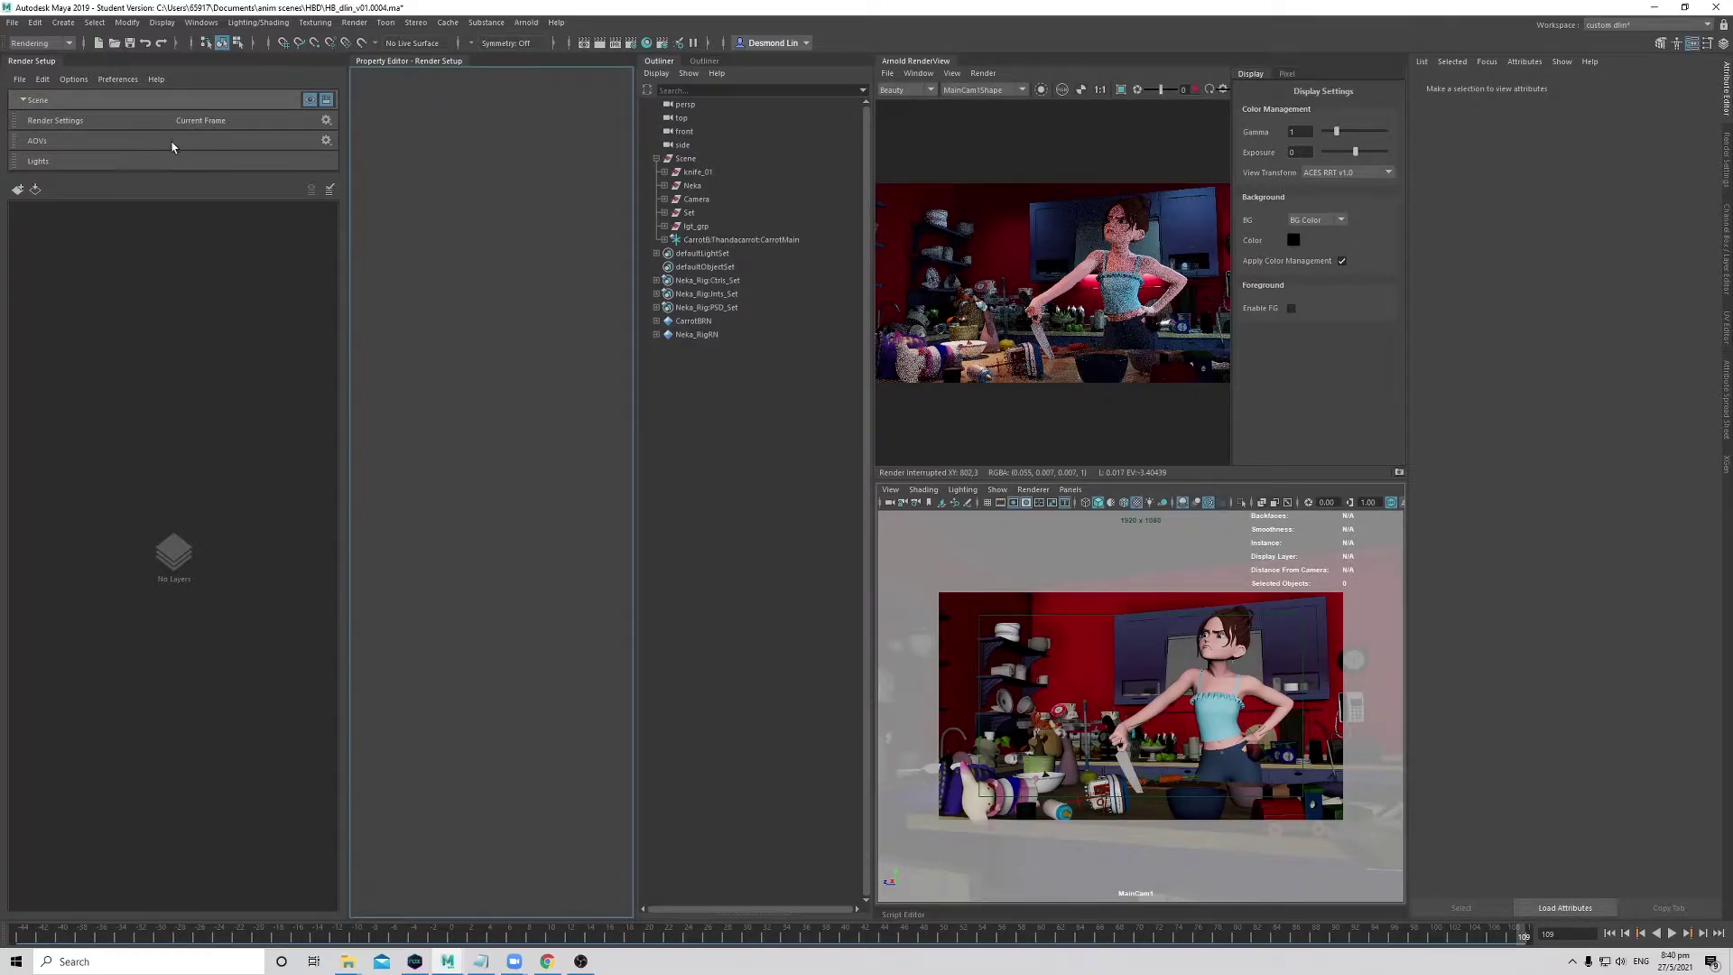
# - Open the scene's render settings and set the renderer to Arnold Renderer
pyautogui.doubleClick(140, 121)
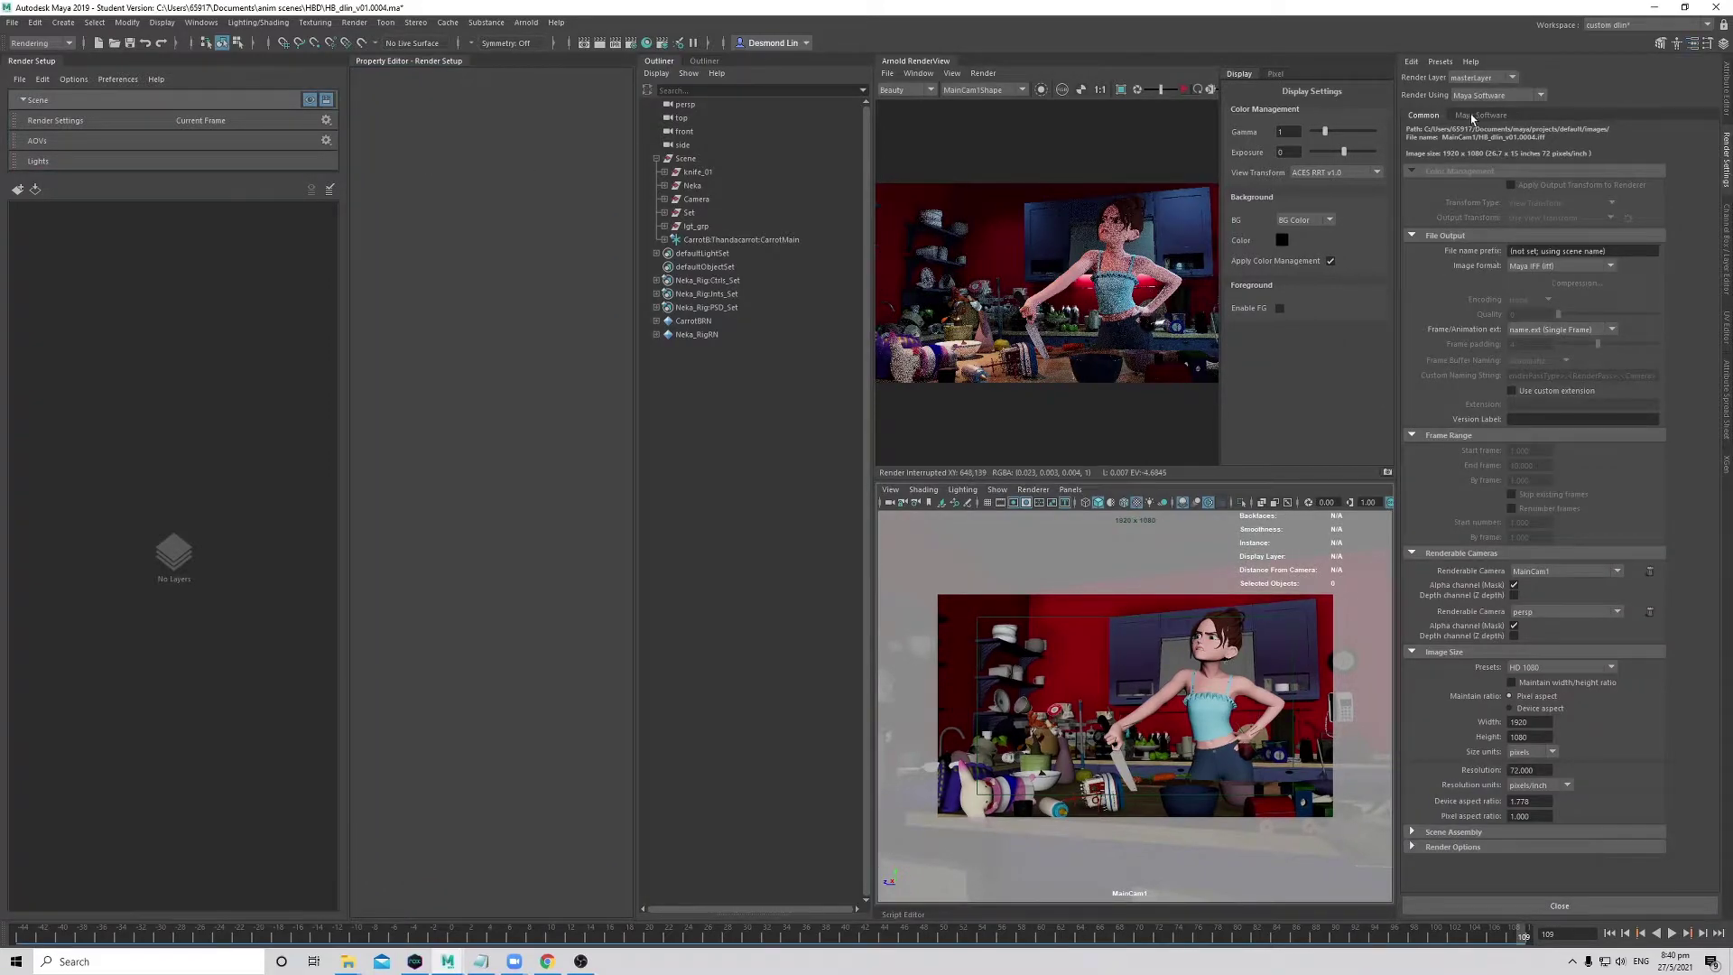
pyautogui.click(1474, 115)
pyautogui.click(1506, 95)
pyautogui.click(1481, 136)
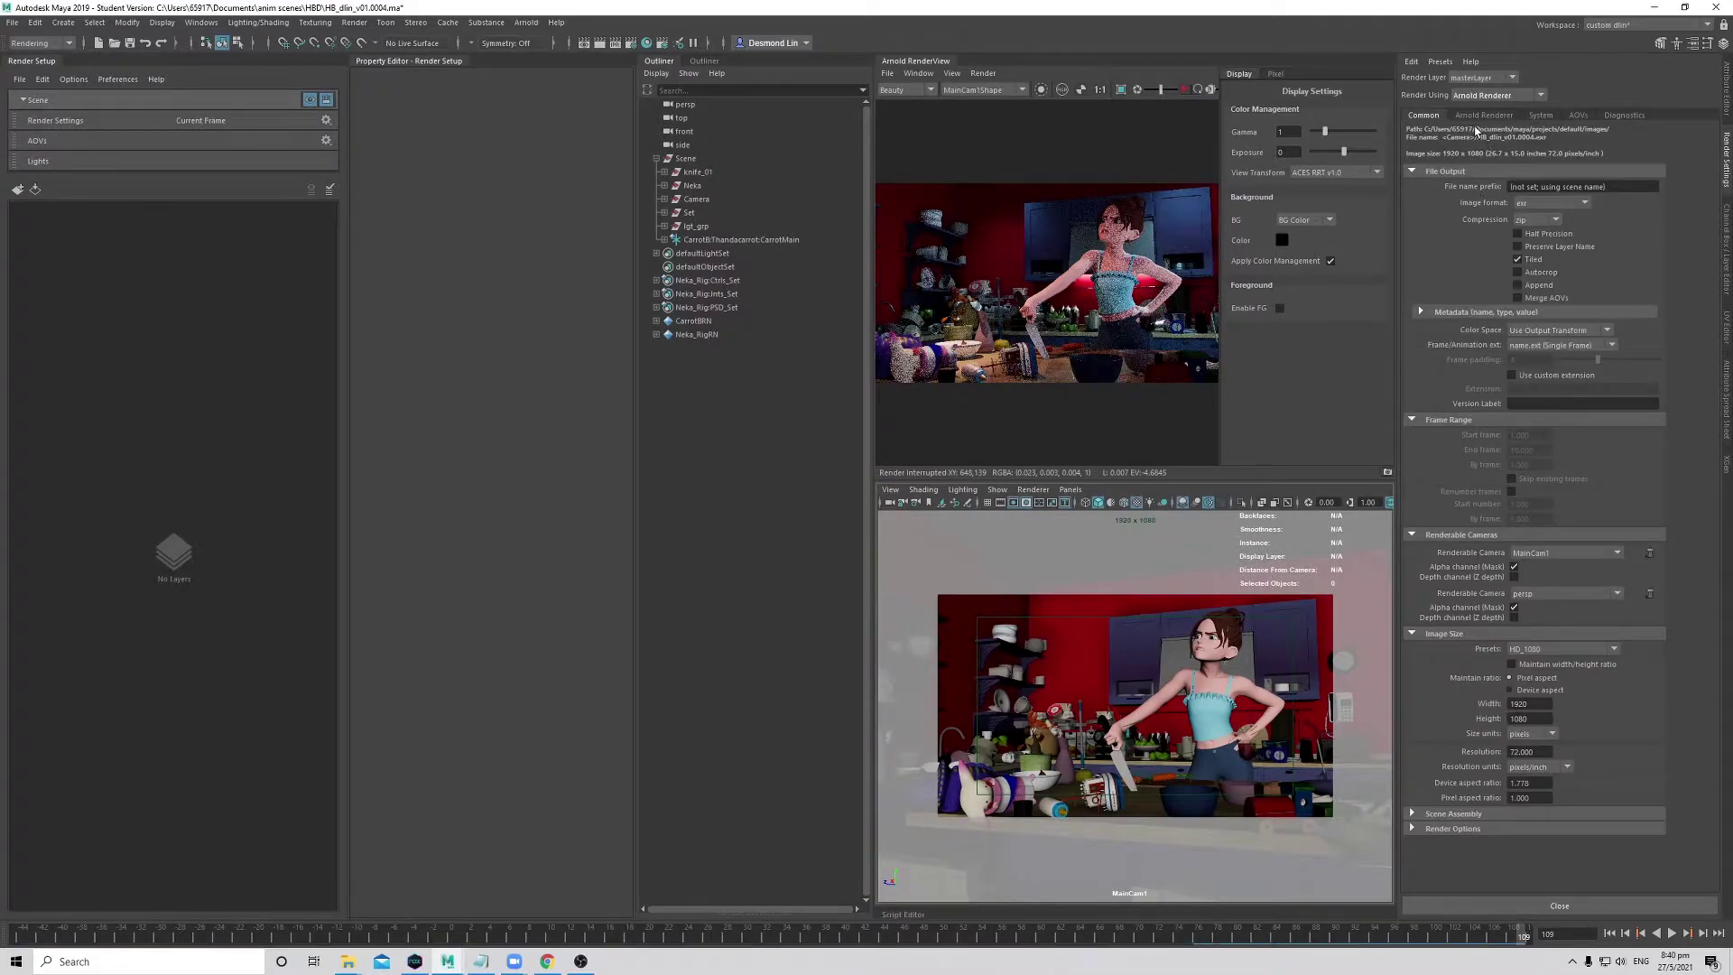
# - Look through the Common, Arnold Renderer, System and AOVs pages of the render settings
pyautogui.click(1483, 115)
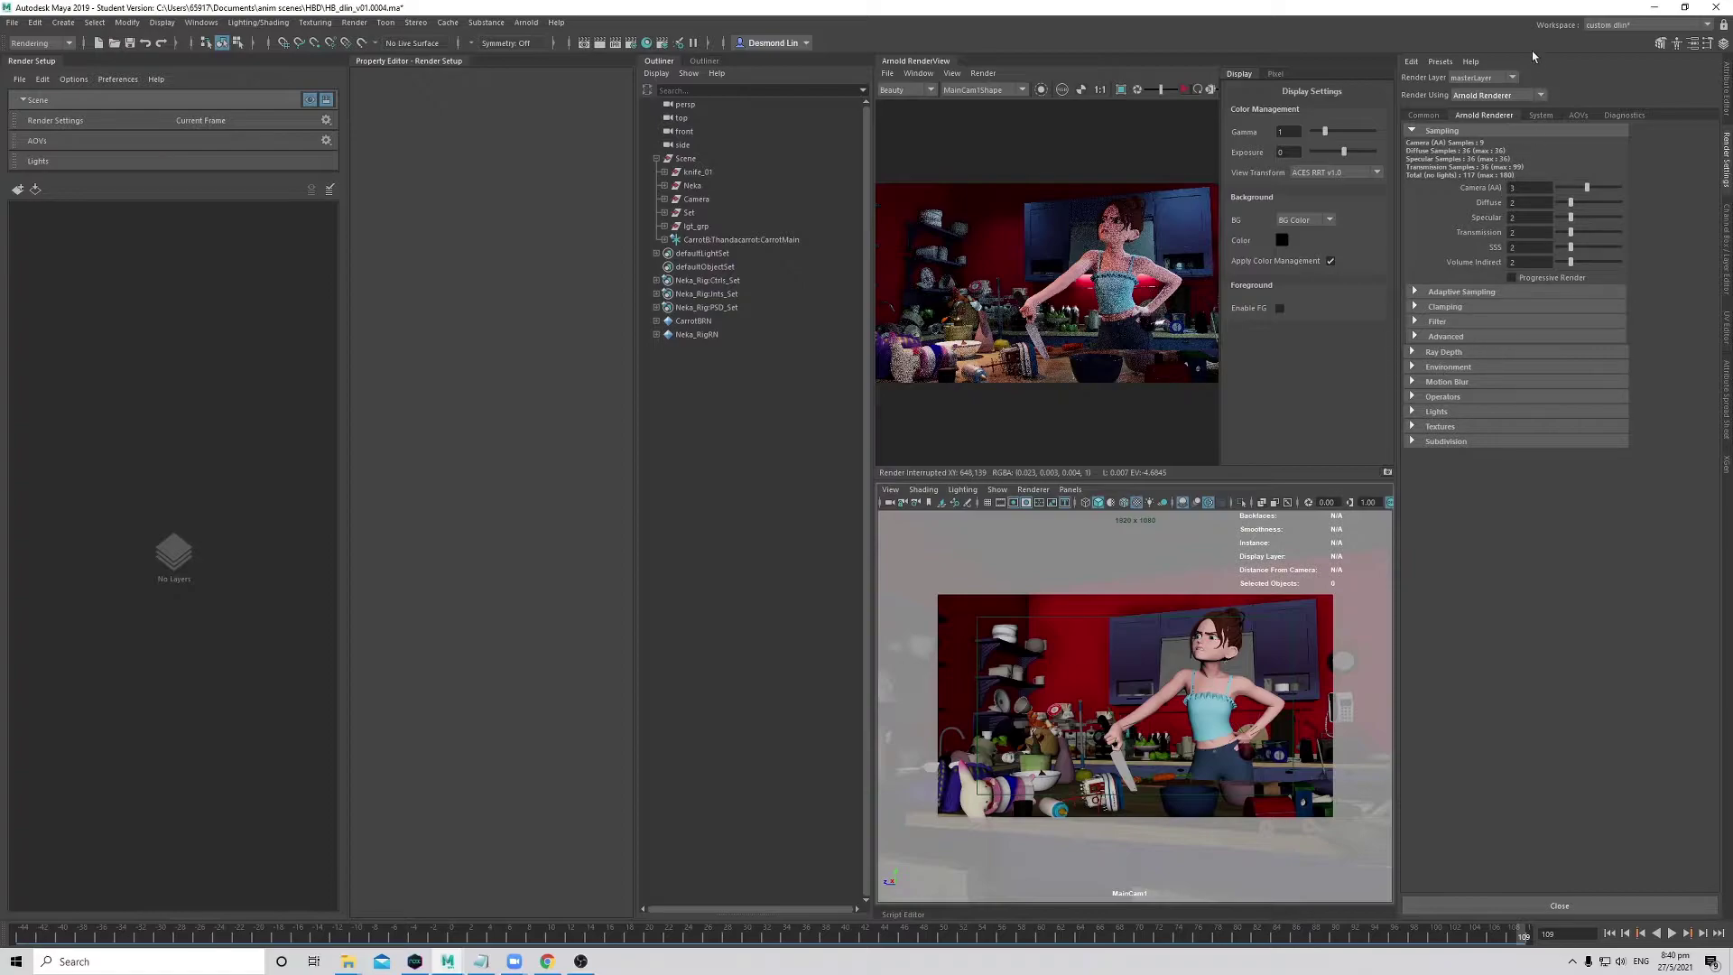
pyautogui.click(1433, 115)
pyautogui.click(1494, 116)
pyautogui.click(1540, 116)
pyautogui.click(1578, 115)
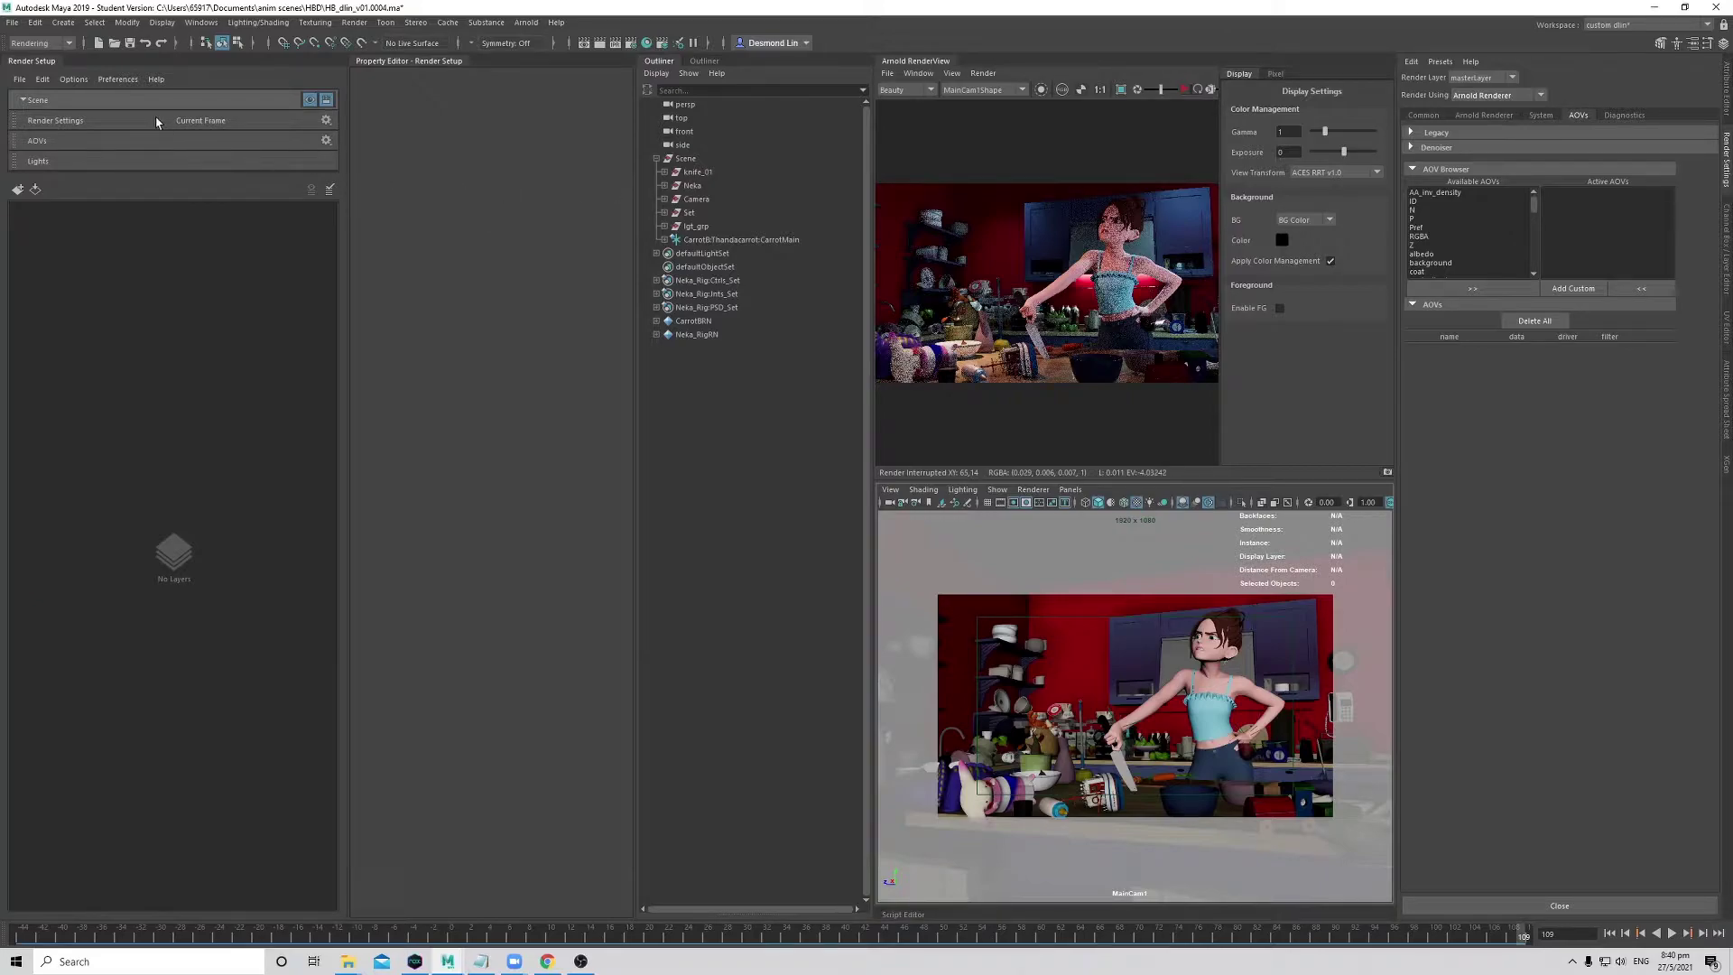
pyautogui.click(1484, 116)
pyautogui.click(1541, 115)
pyautogui.click(1485, 116)
pyautogui.click(1578, 116)
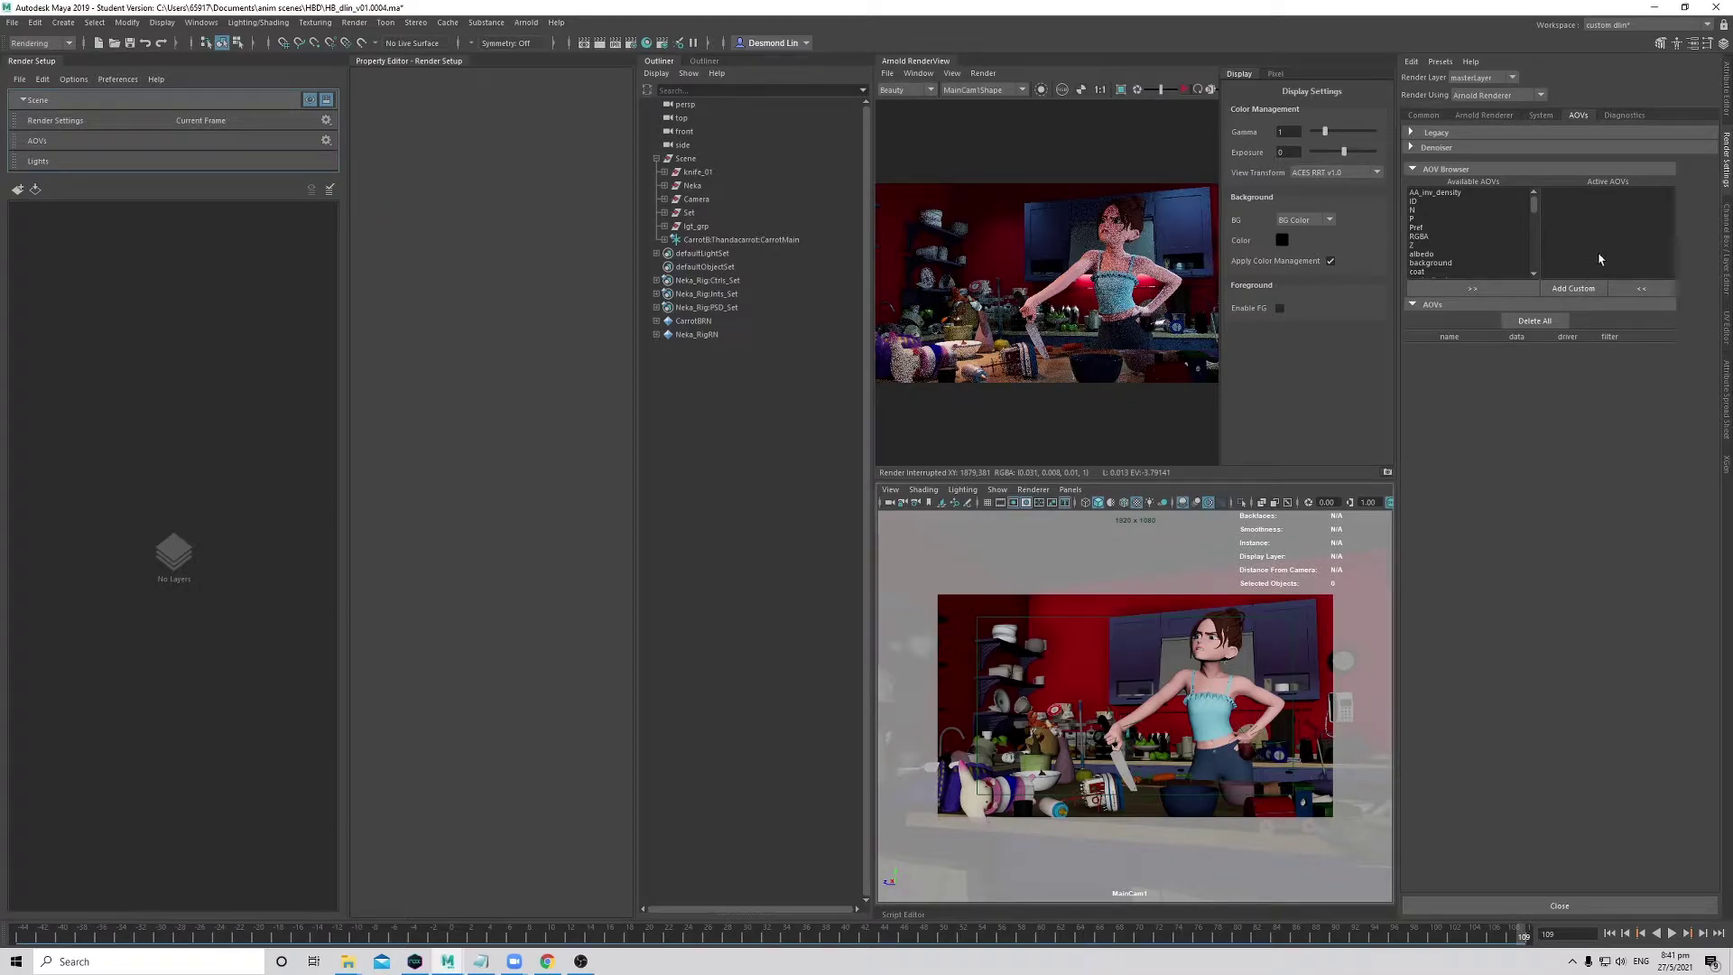
# - Try a lower exposure on the downlgtShape light in the Light Editor, restore it to 15, and close the editor
pyautogui.click(54, 162)
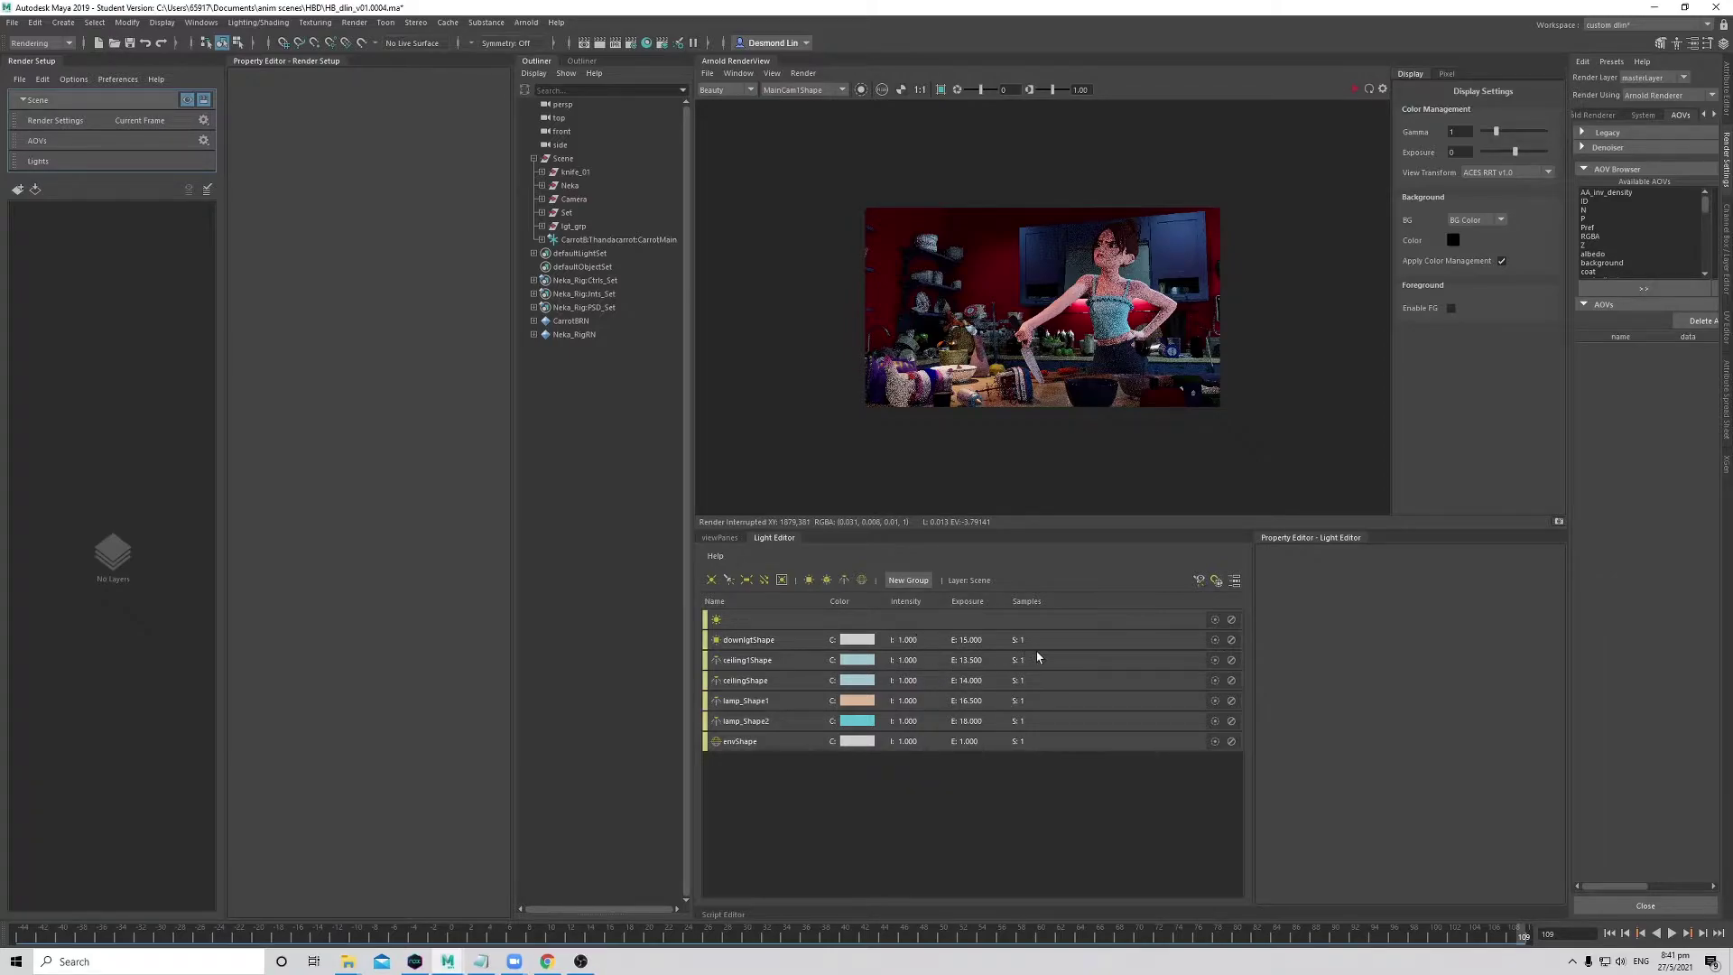
pyautogui.click(964, 641)
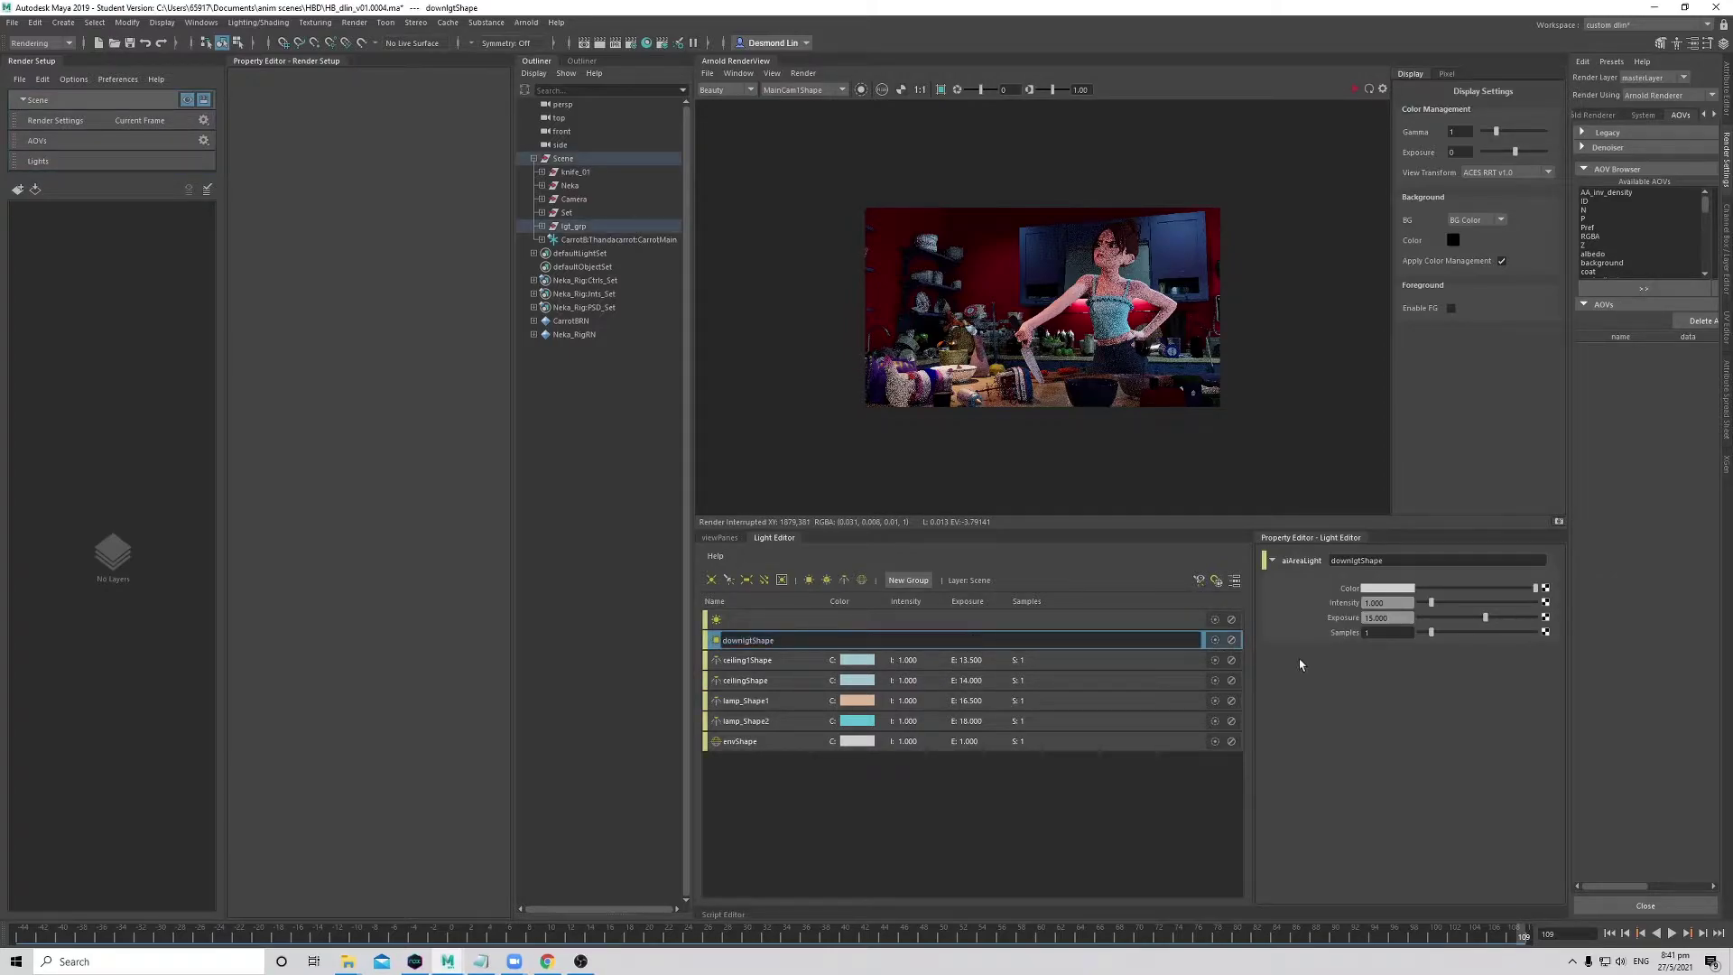
pyautogui.moveTo(1464, 629); pyautogui.dragTo(1444, 618)
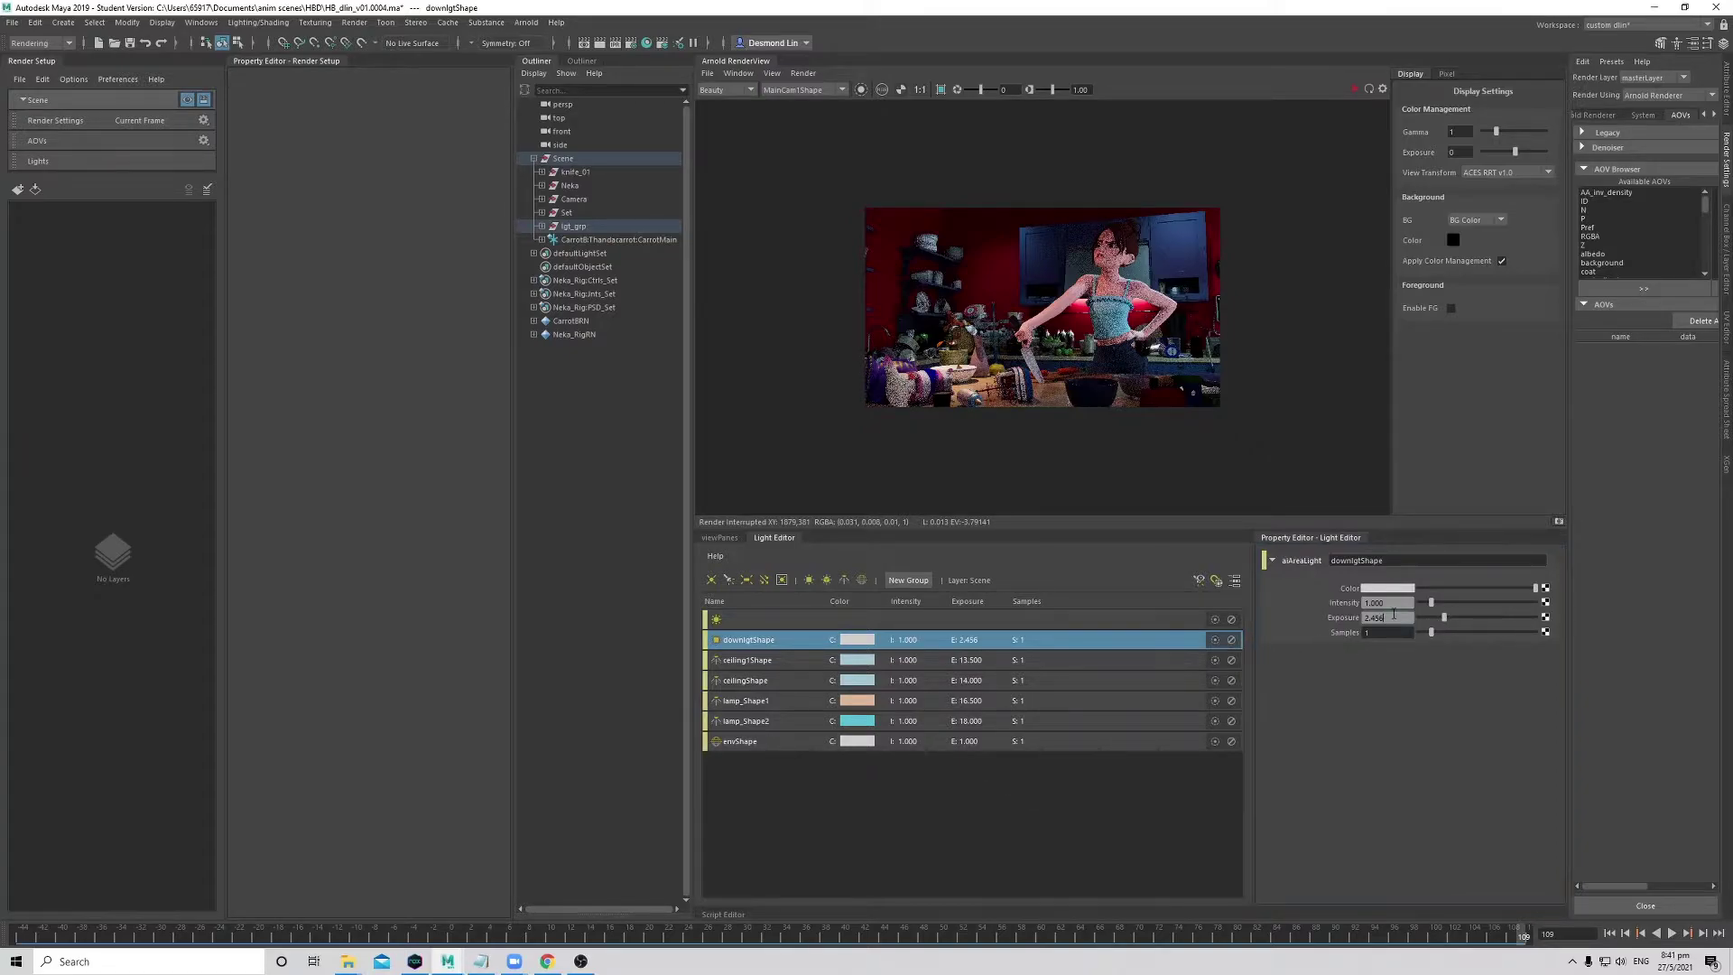
pyautogui.write('15')
pyautogui.press('Return')
pyautogui.rightClick(780, 540)
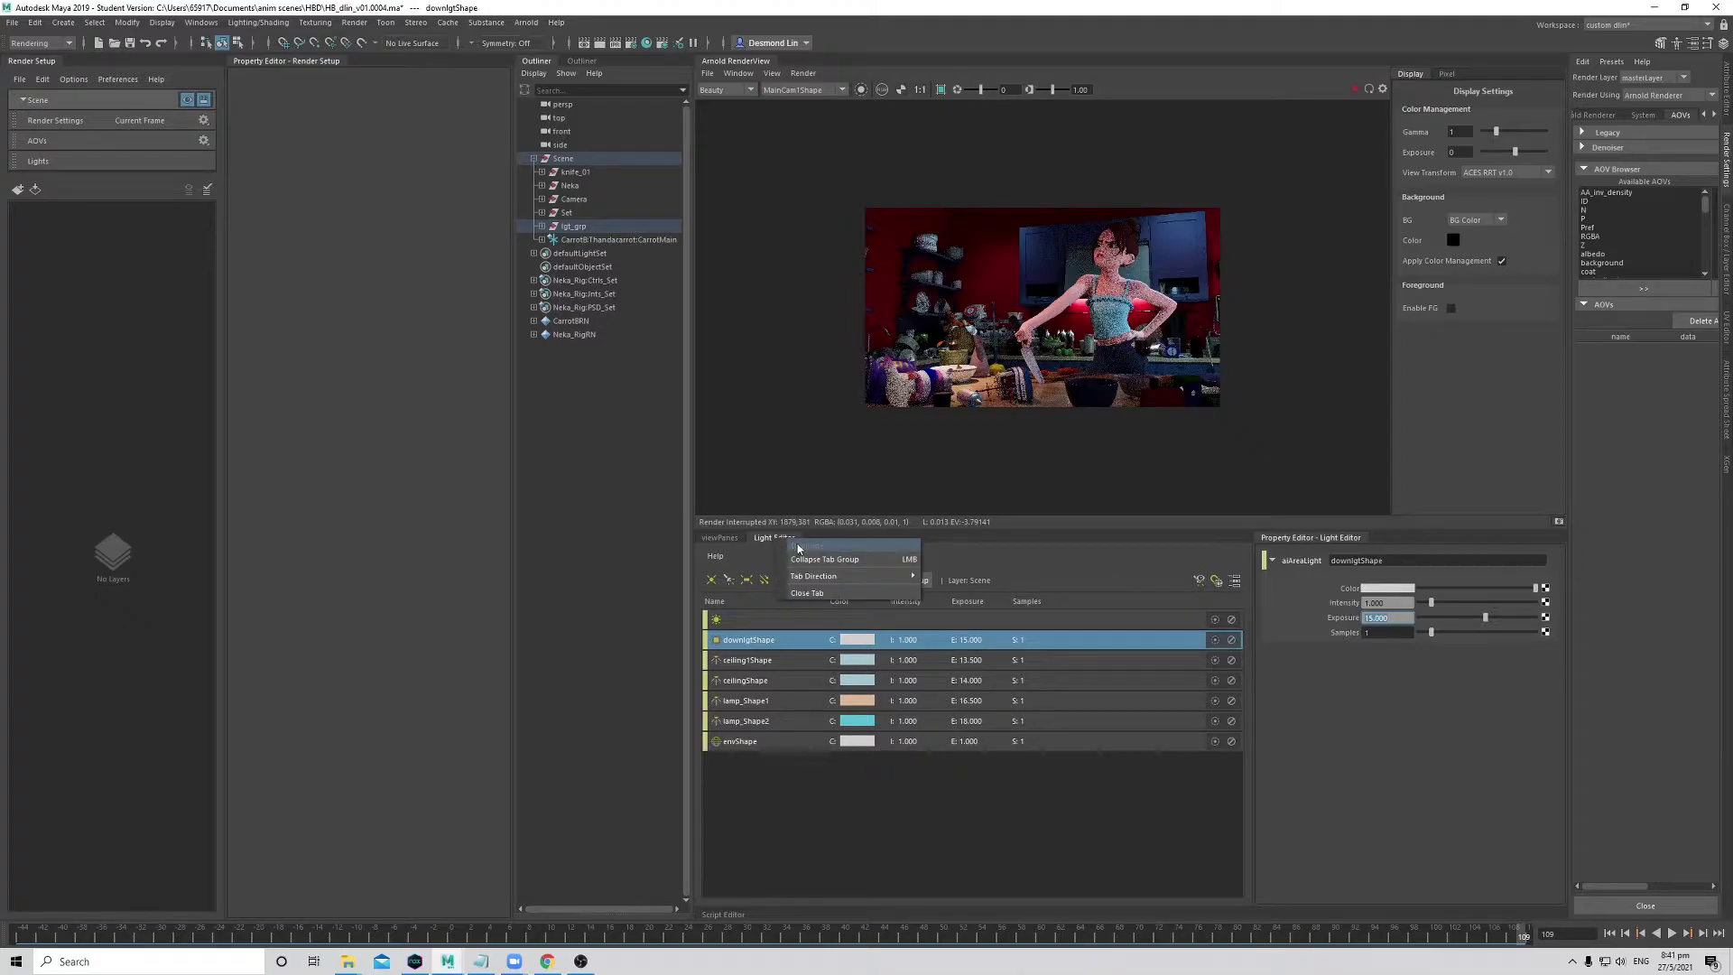
pyautogui.click(817, 596)
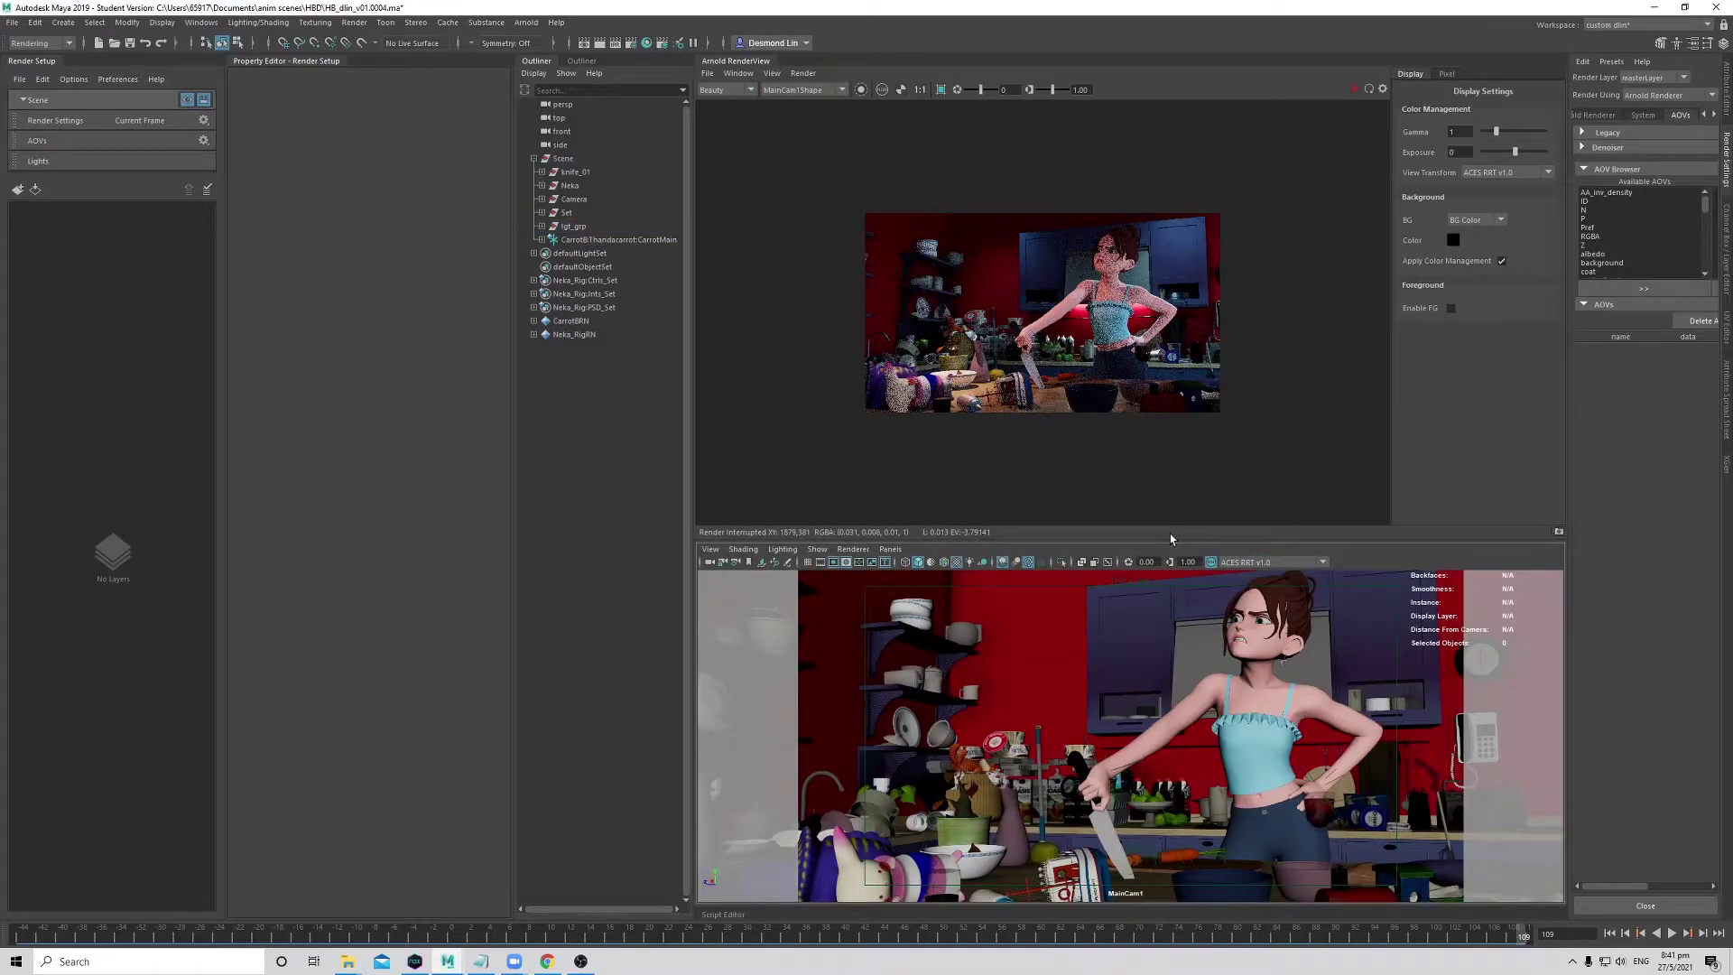
# - Resize the workspace panels to widen the render settings, Outliner and Render Setup areas, and frame the whole image in the render view
pyautogui.moveTo(1164, 538); pyautogui.dragTo(1165, 522)
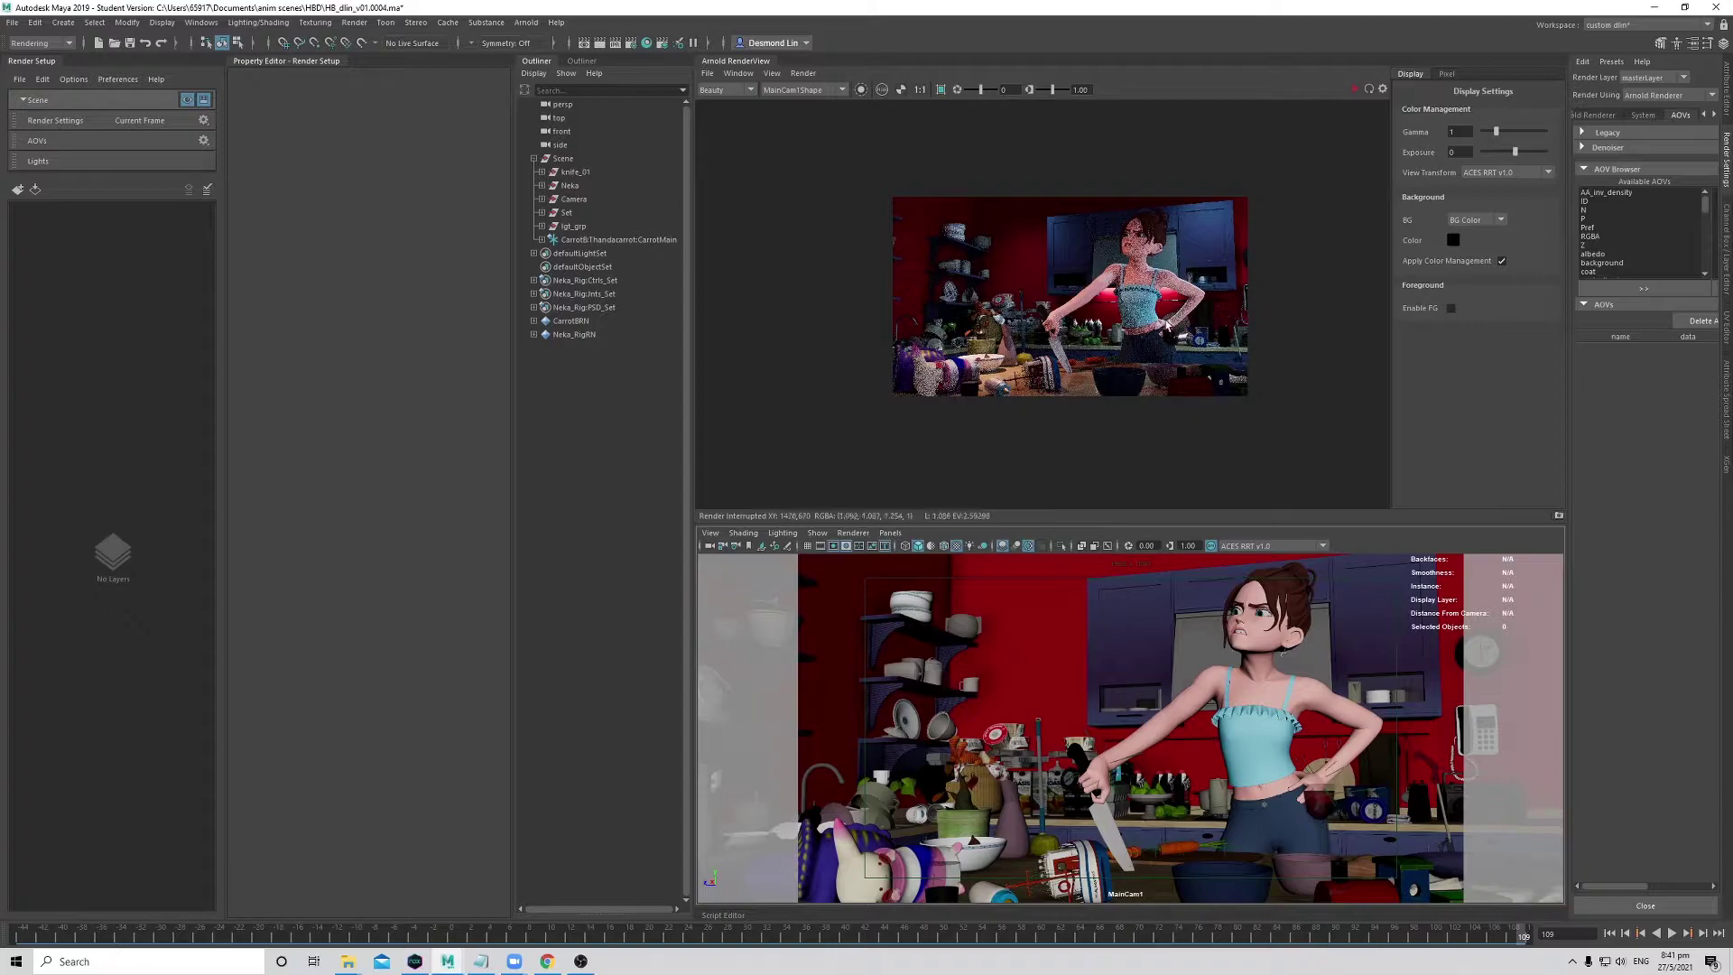
pyautogui.press('f')
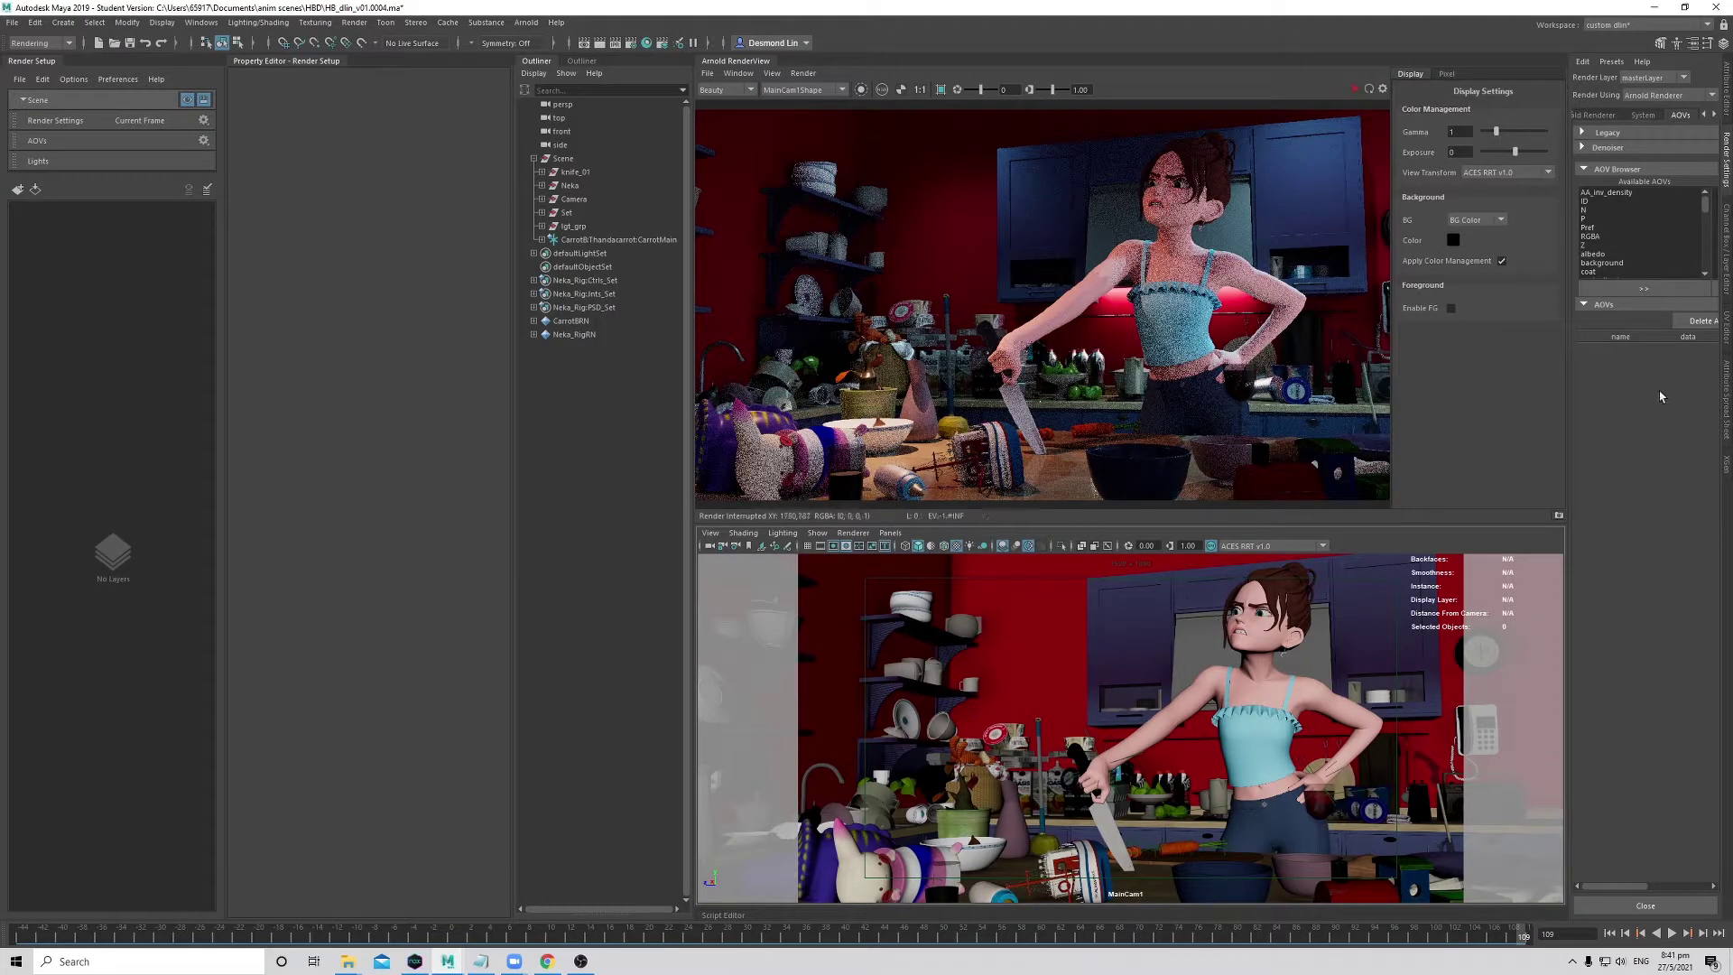
pyautogui.moveTo(1570, 386); pyautogui.dragTo(1311, 387)
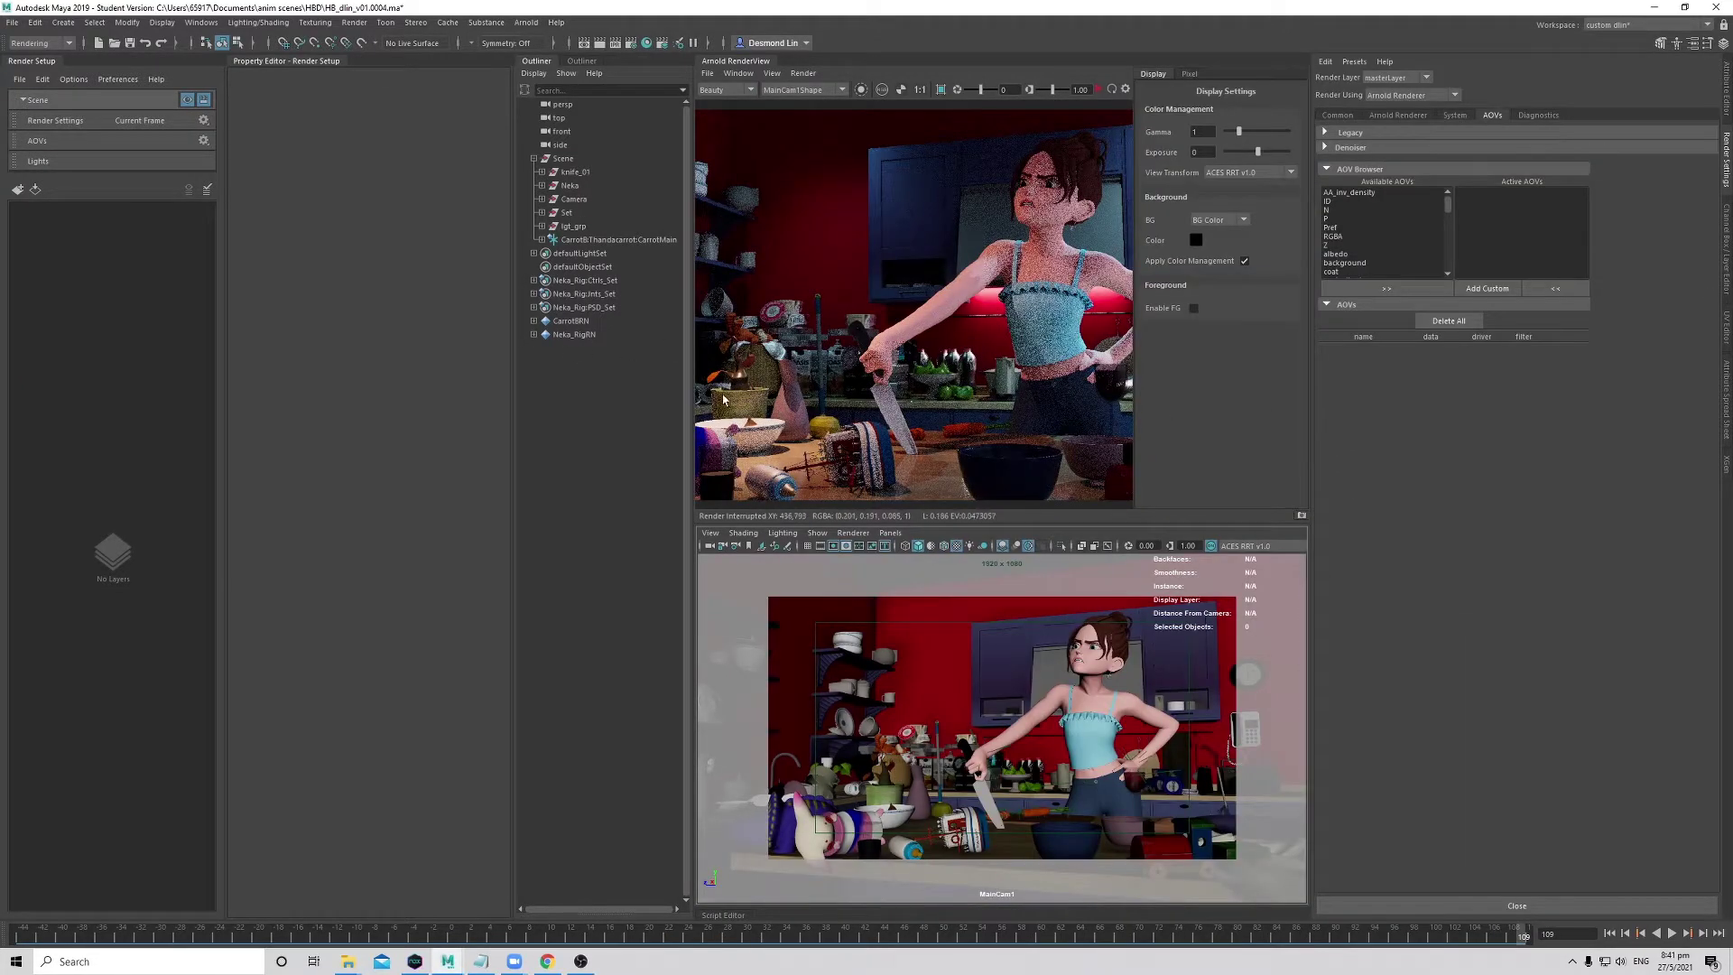
pyautogui.moveTo(697, 394); pyautogui.dragTo(798, 429)
pyautogui.press('f')
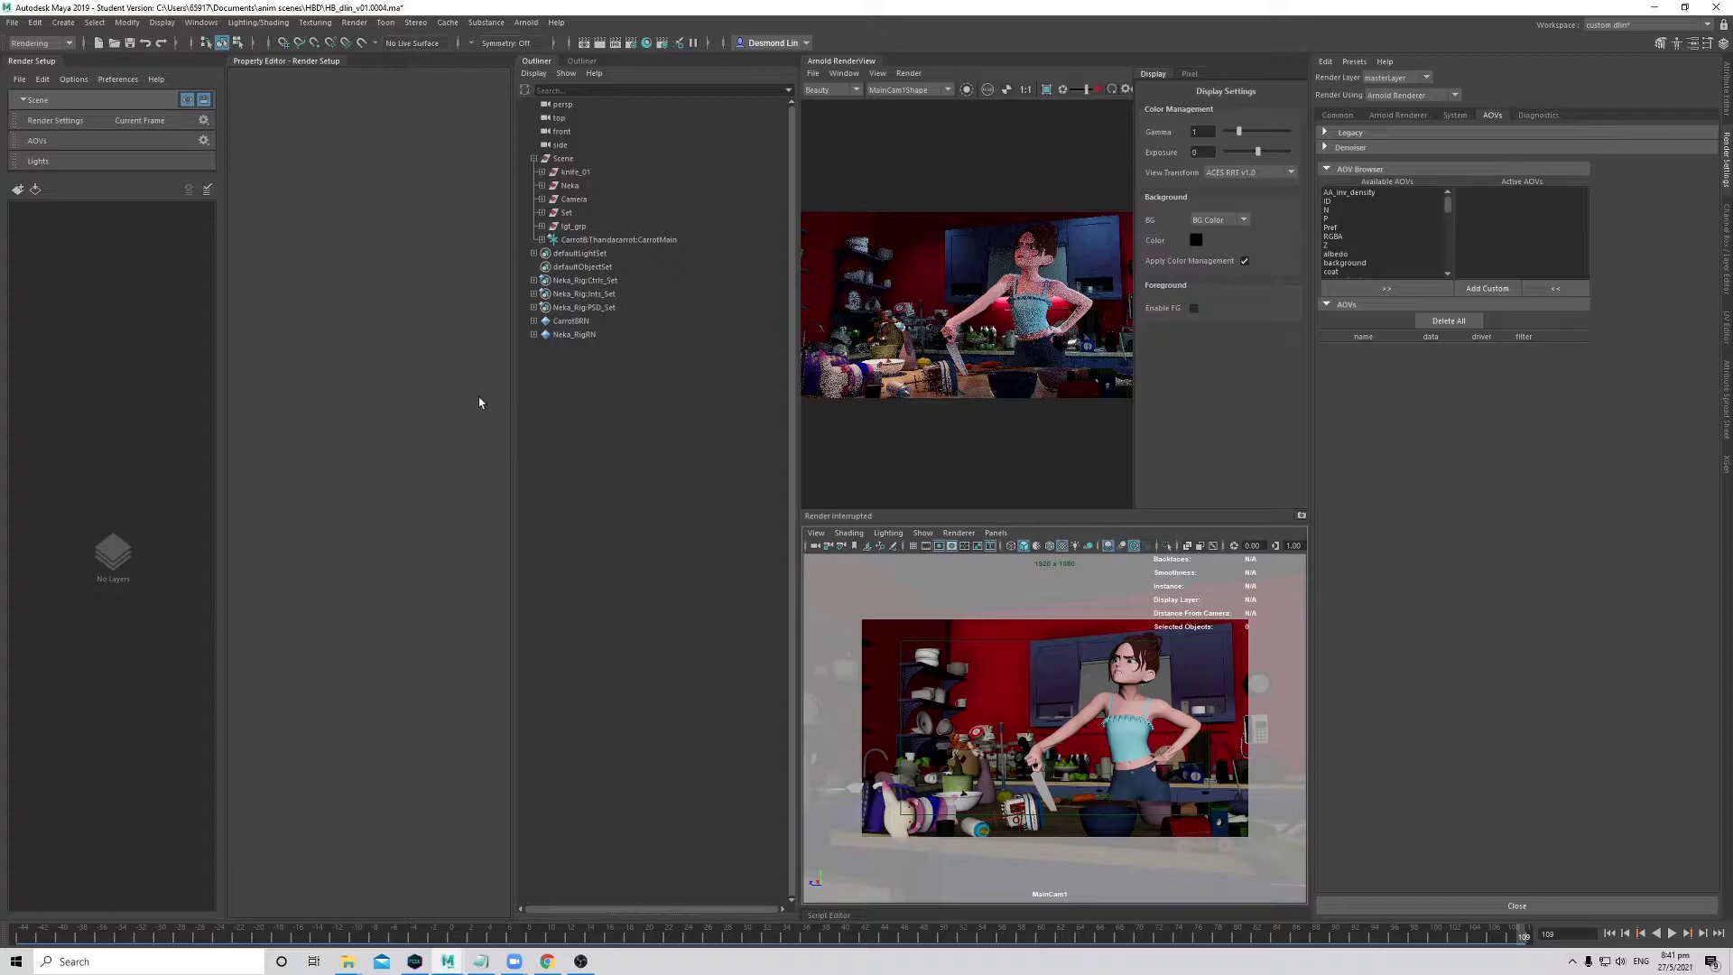
pyautogui.moveTo(223, 361); pyautogui.dragTo(260, 365)
pyautogui.moveTo(519, 406); pyautogui.dragTo(542, 401)
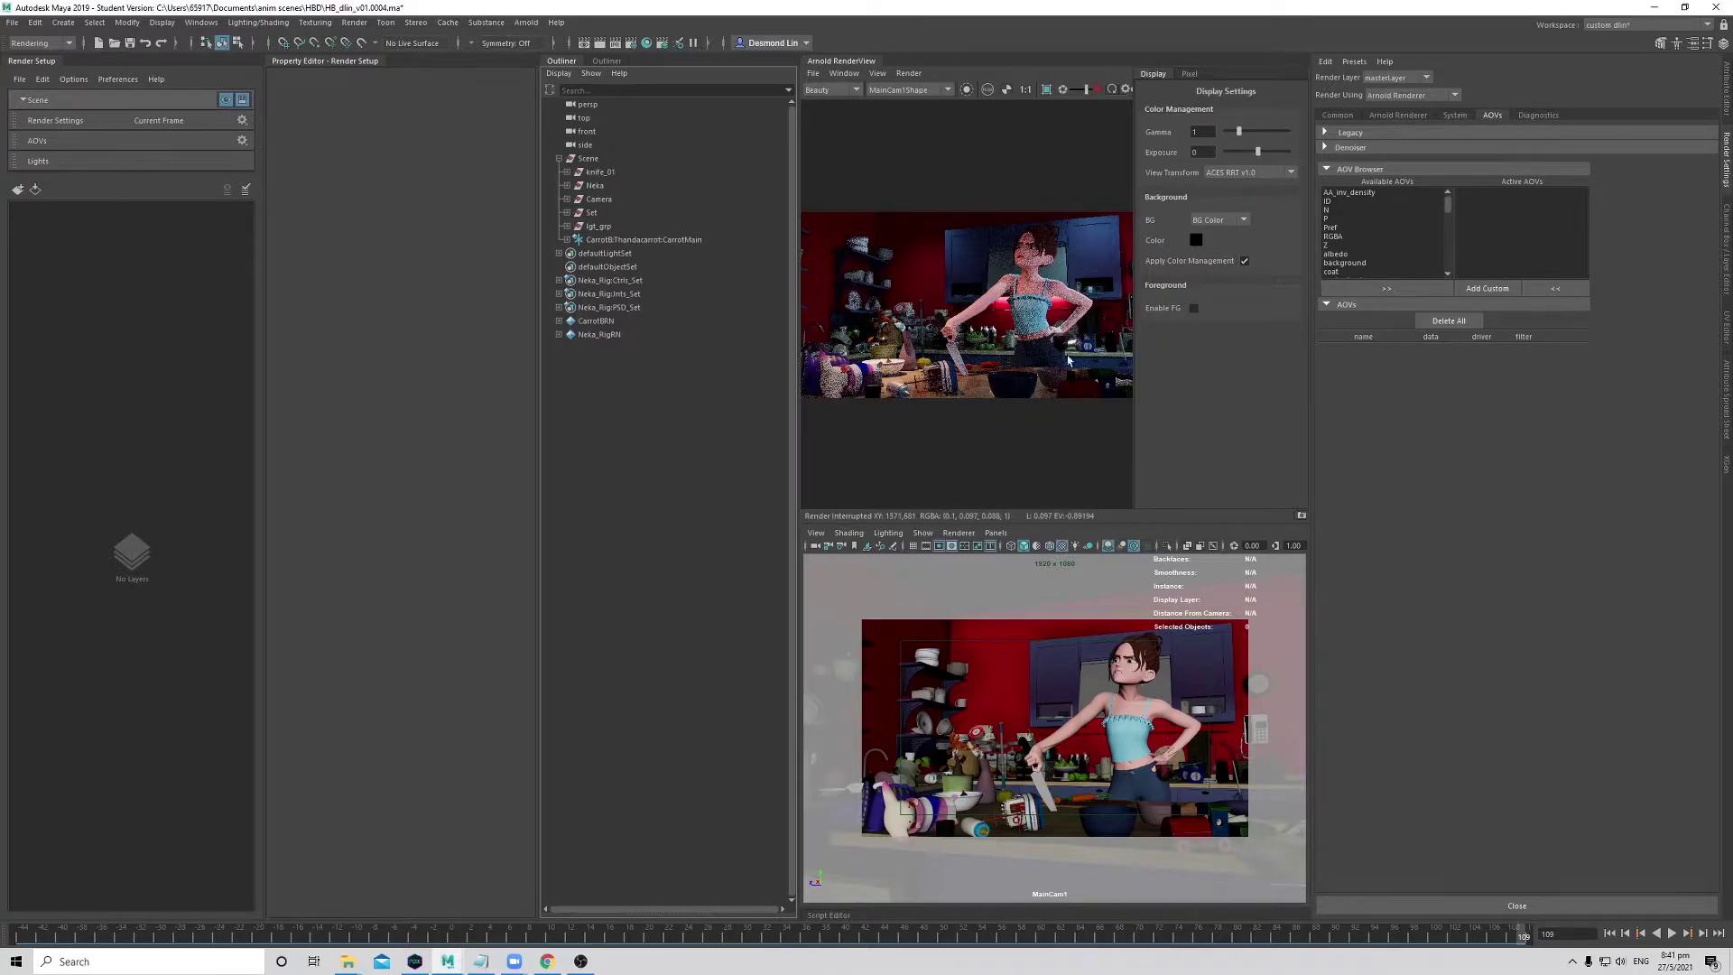
# - Create a render layer named SET_KITCHEN and make it the visible layer
pyautogui.click(17, 190)
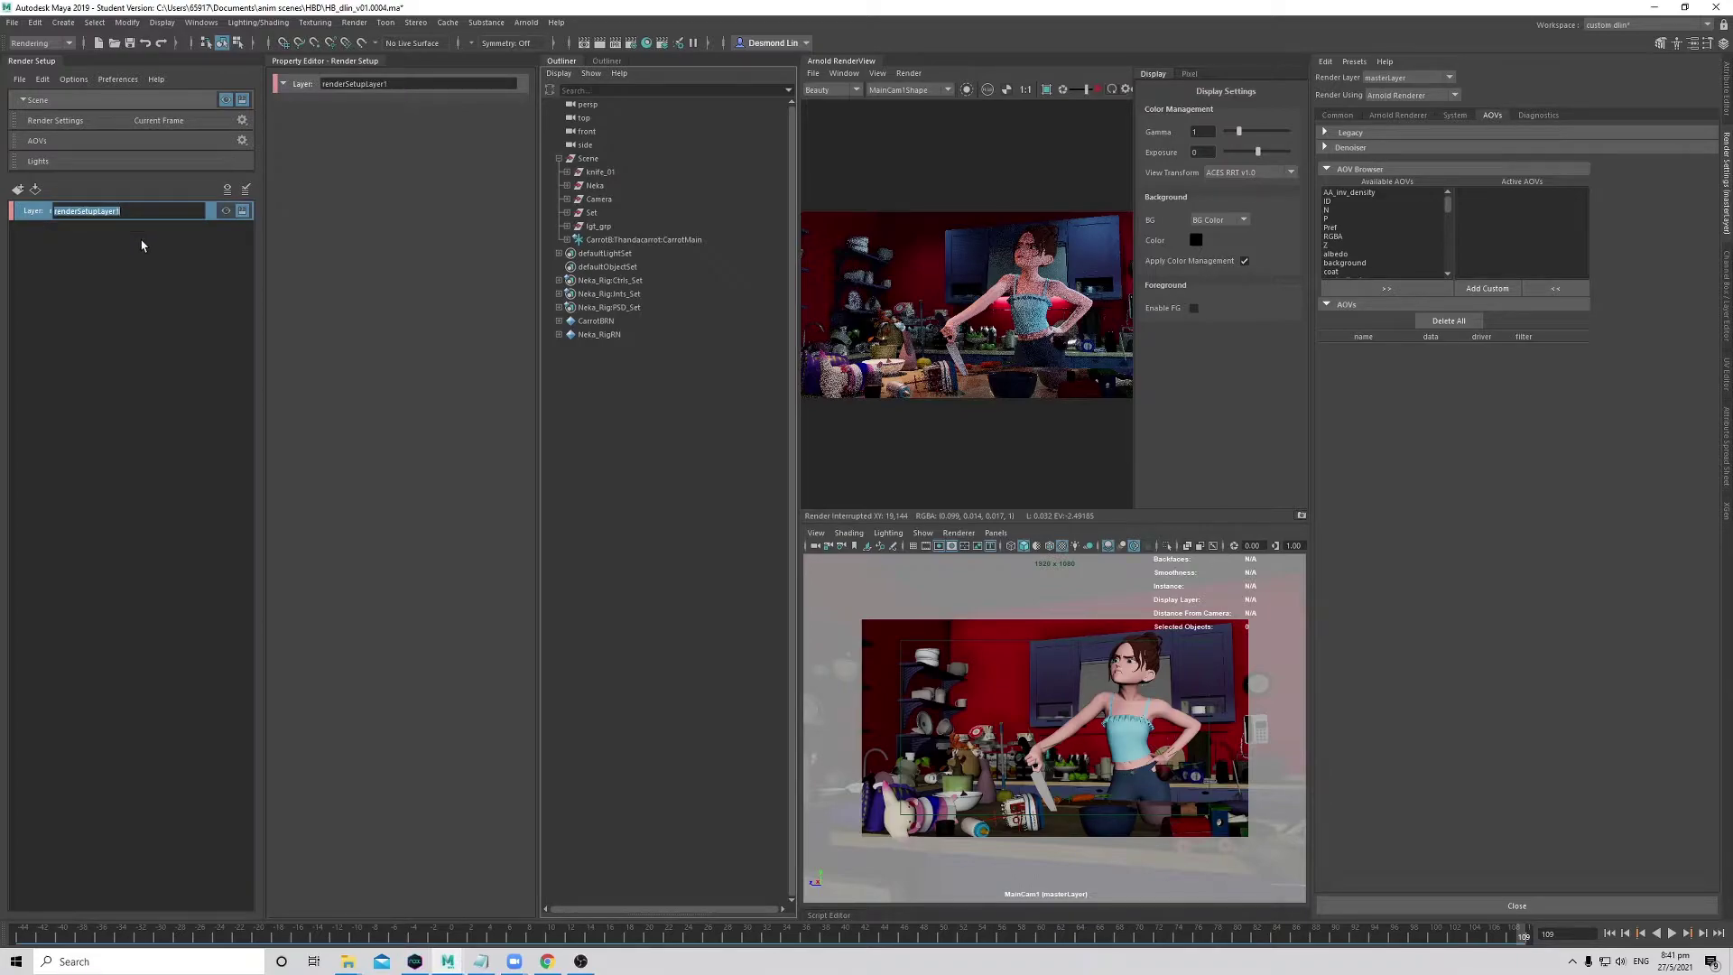
pyautogui.write('sET_KITCHEN')
pyautogui.press('Return')
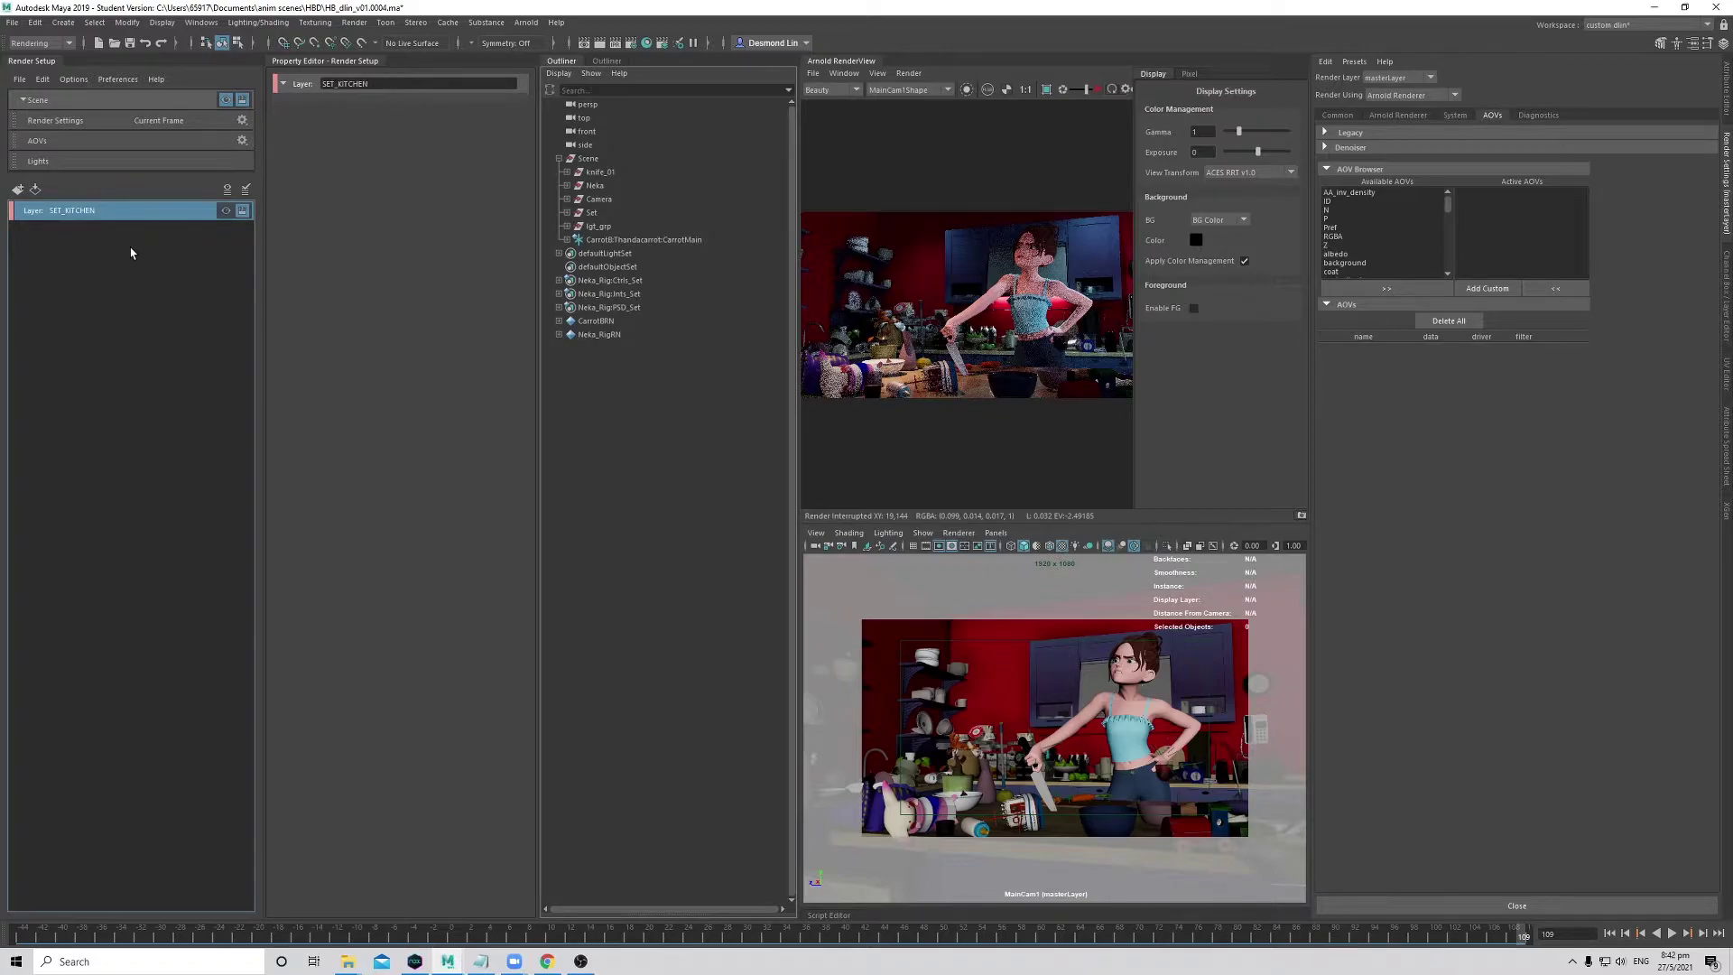
pyautogui.click(133, 252)
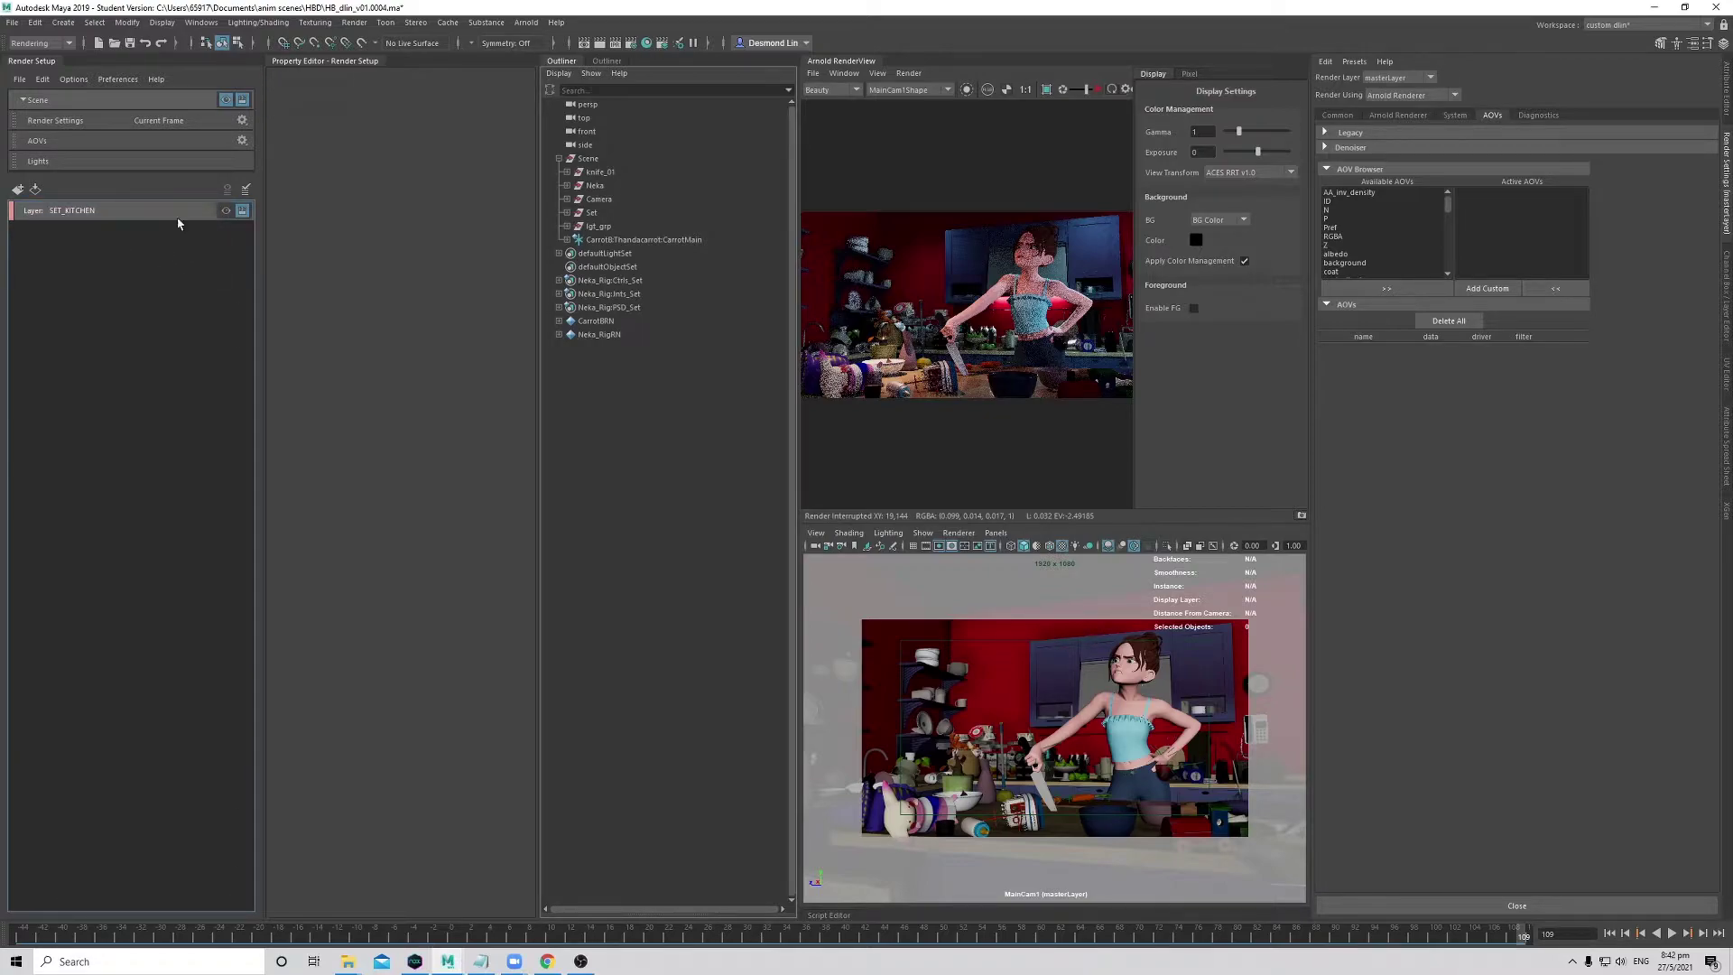
pyautogui.click(228, 211)
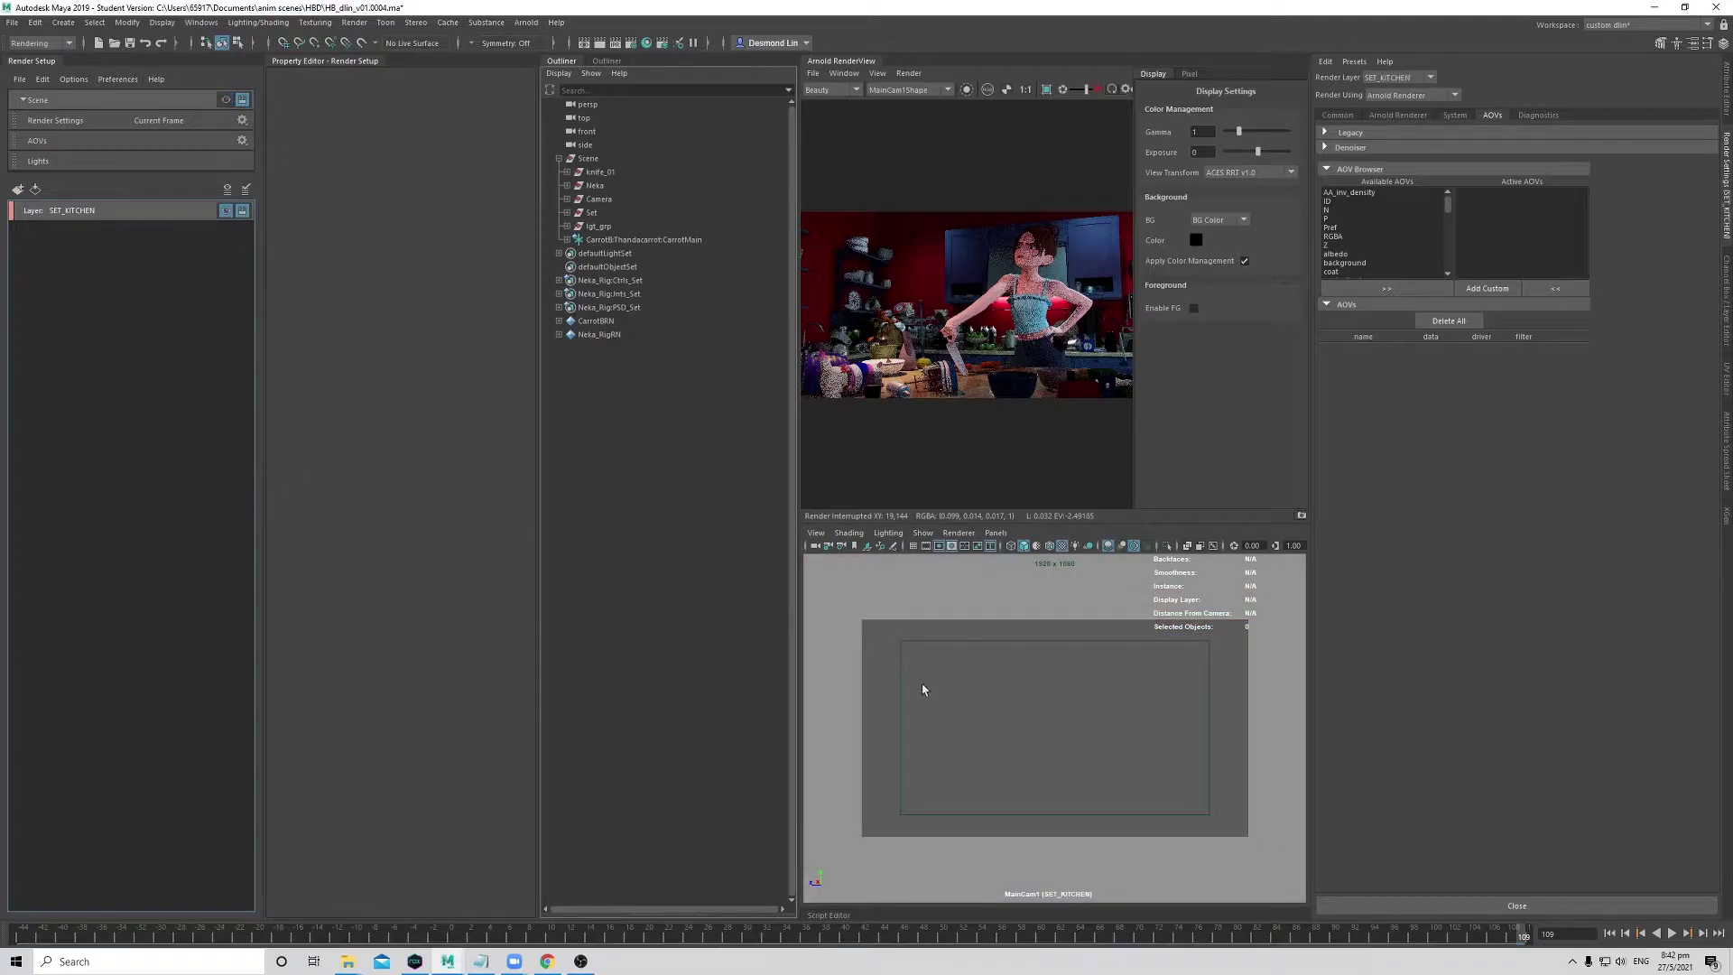
pyautogui.click(140, 215)
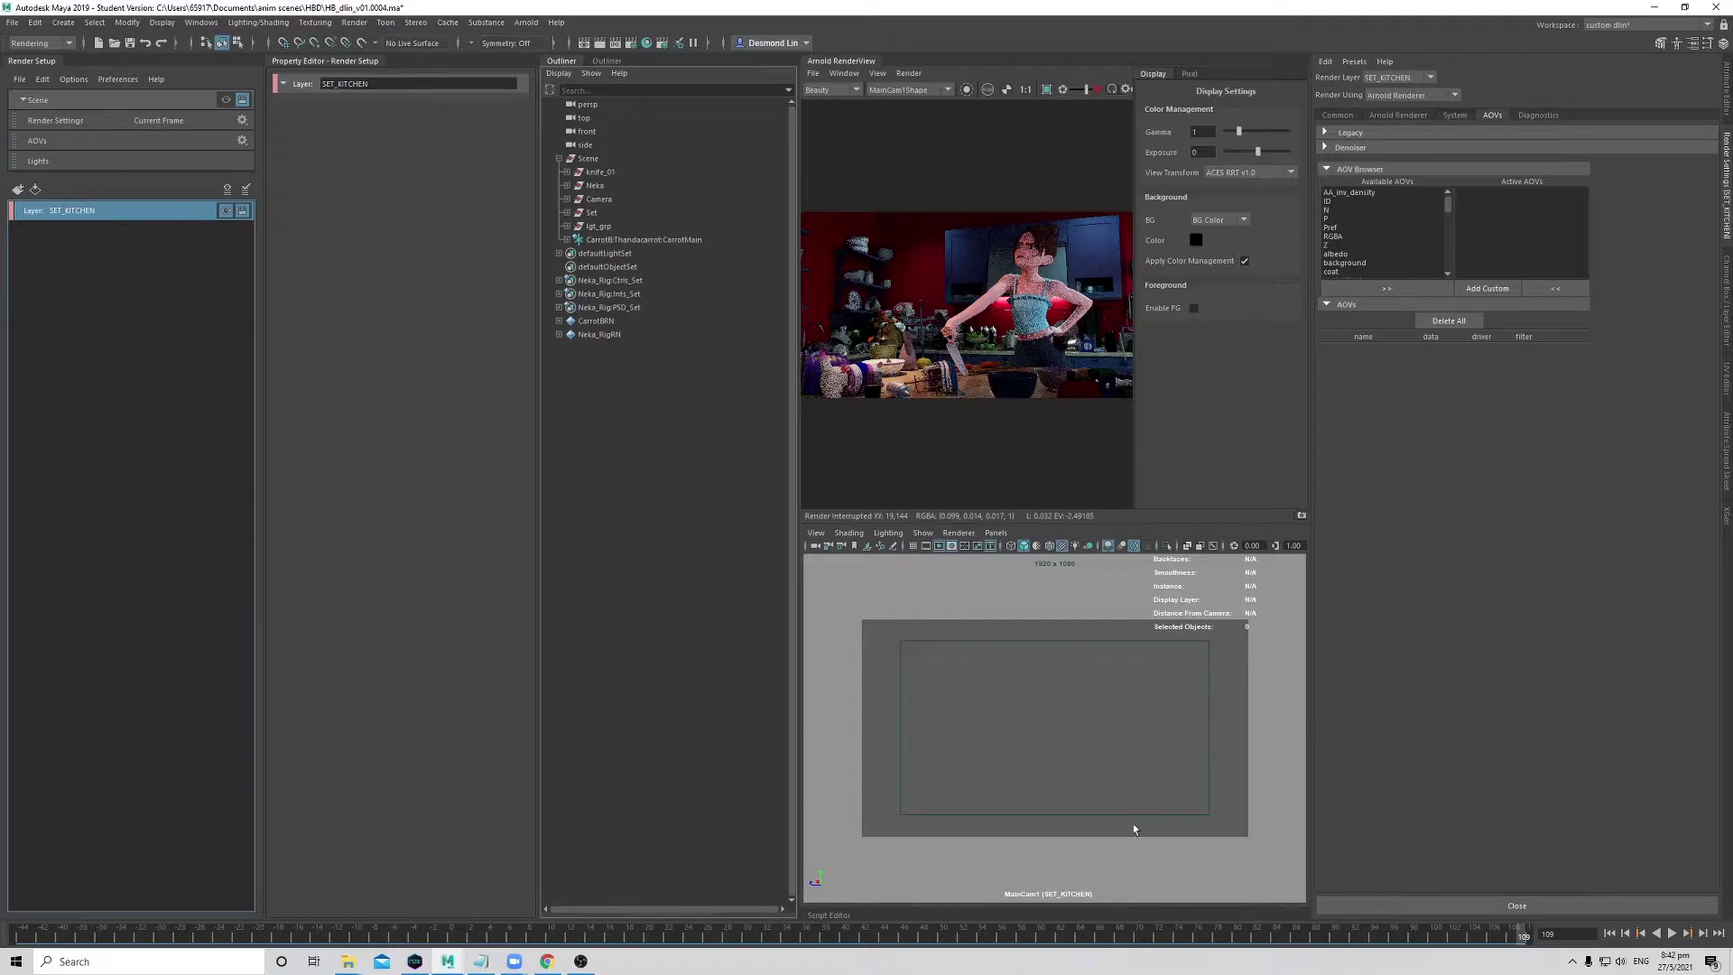
pyautogui.click(93, 321)
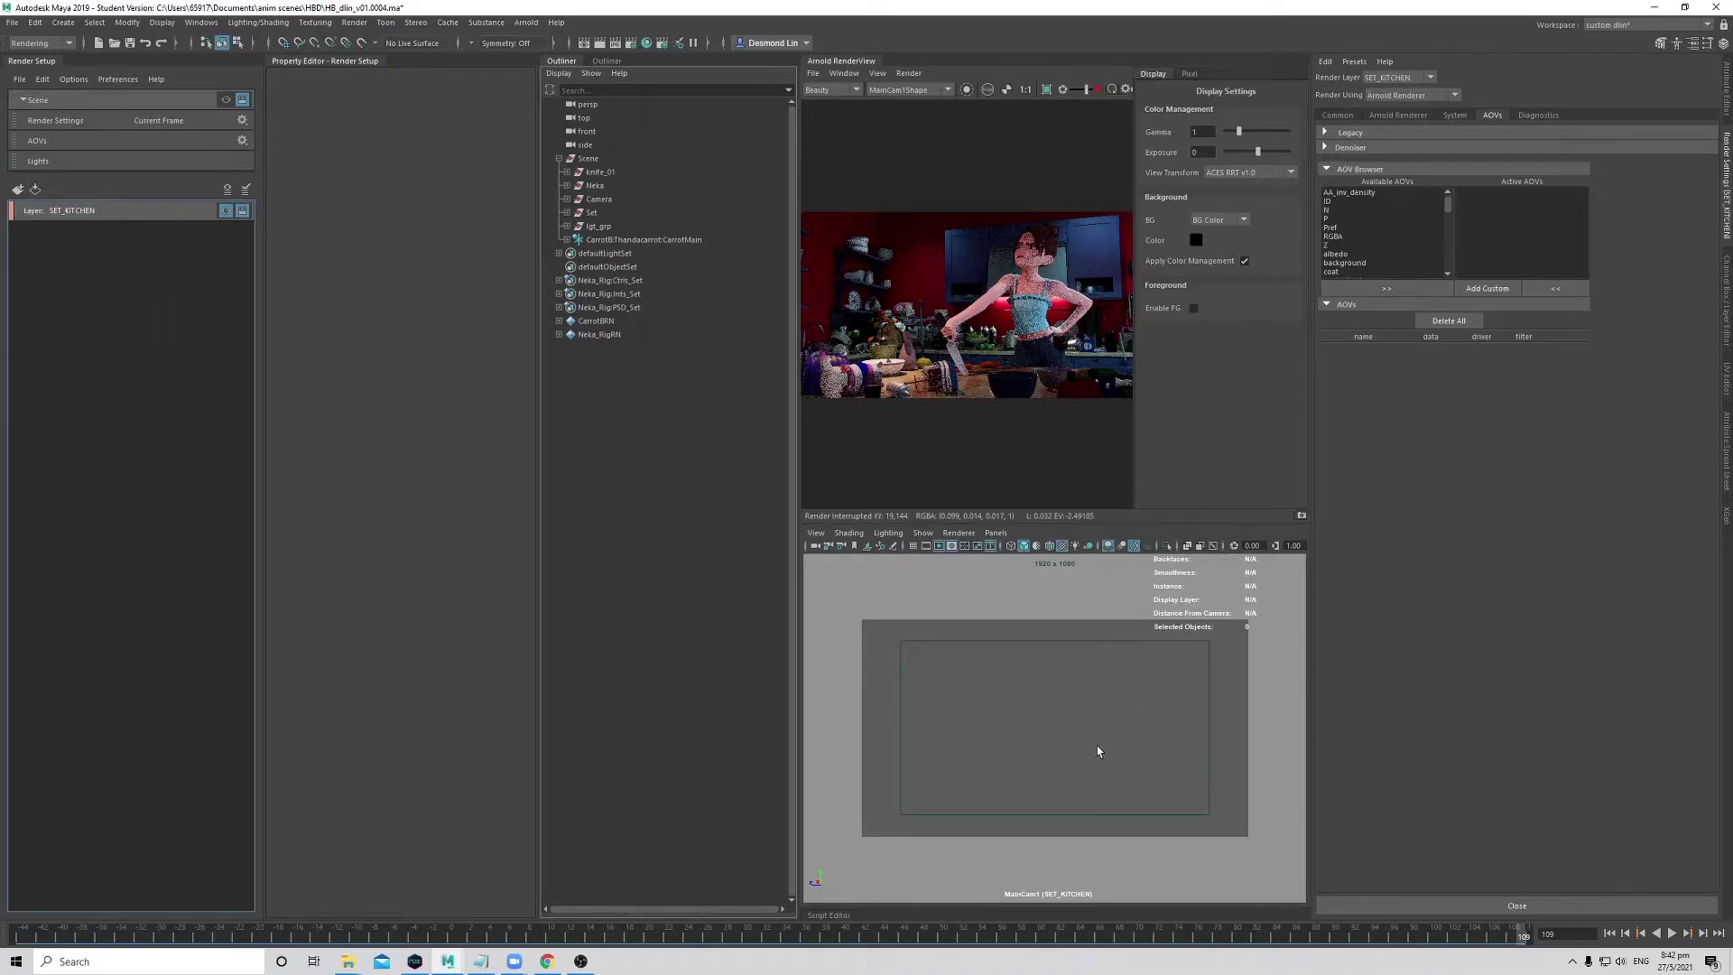
pyautogui.click(116, 213)
pyautogui.click(120, 321)
pyautogui.click(104, 217)
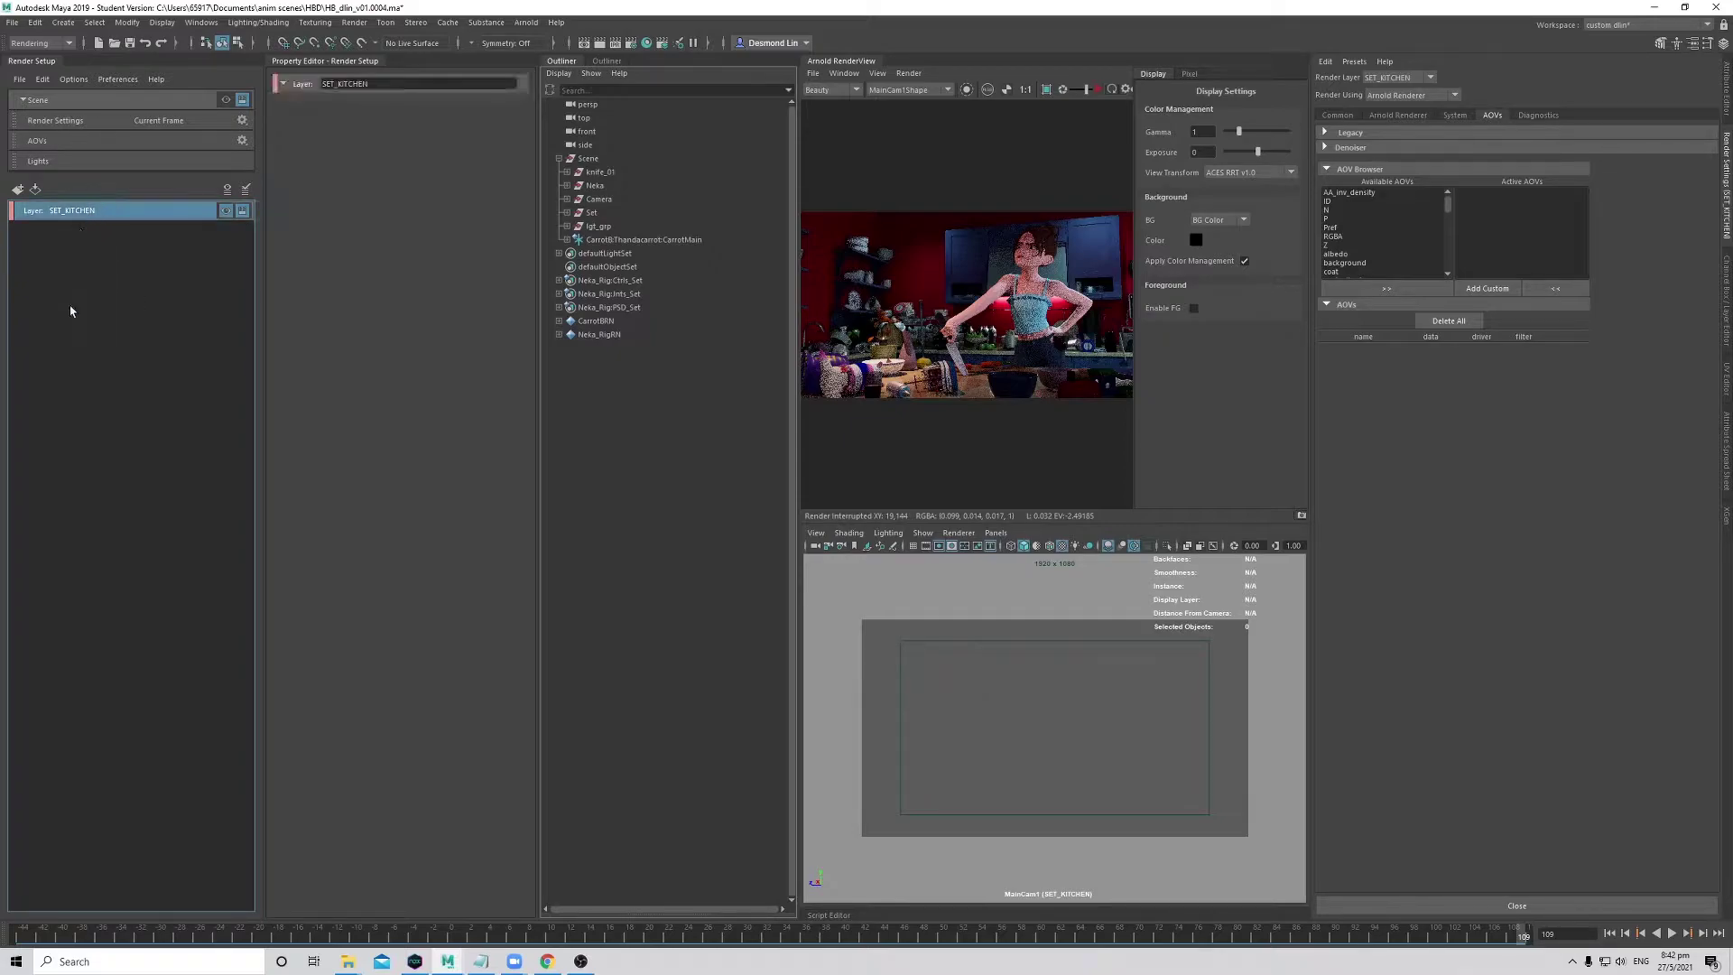
pyautogui.click(150, 320)
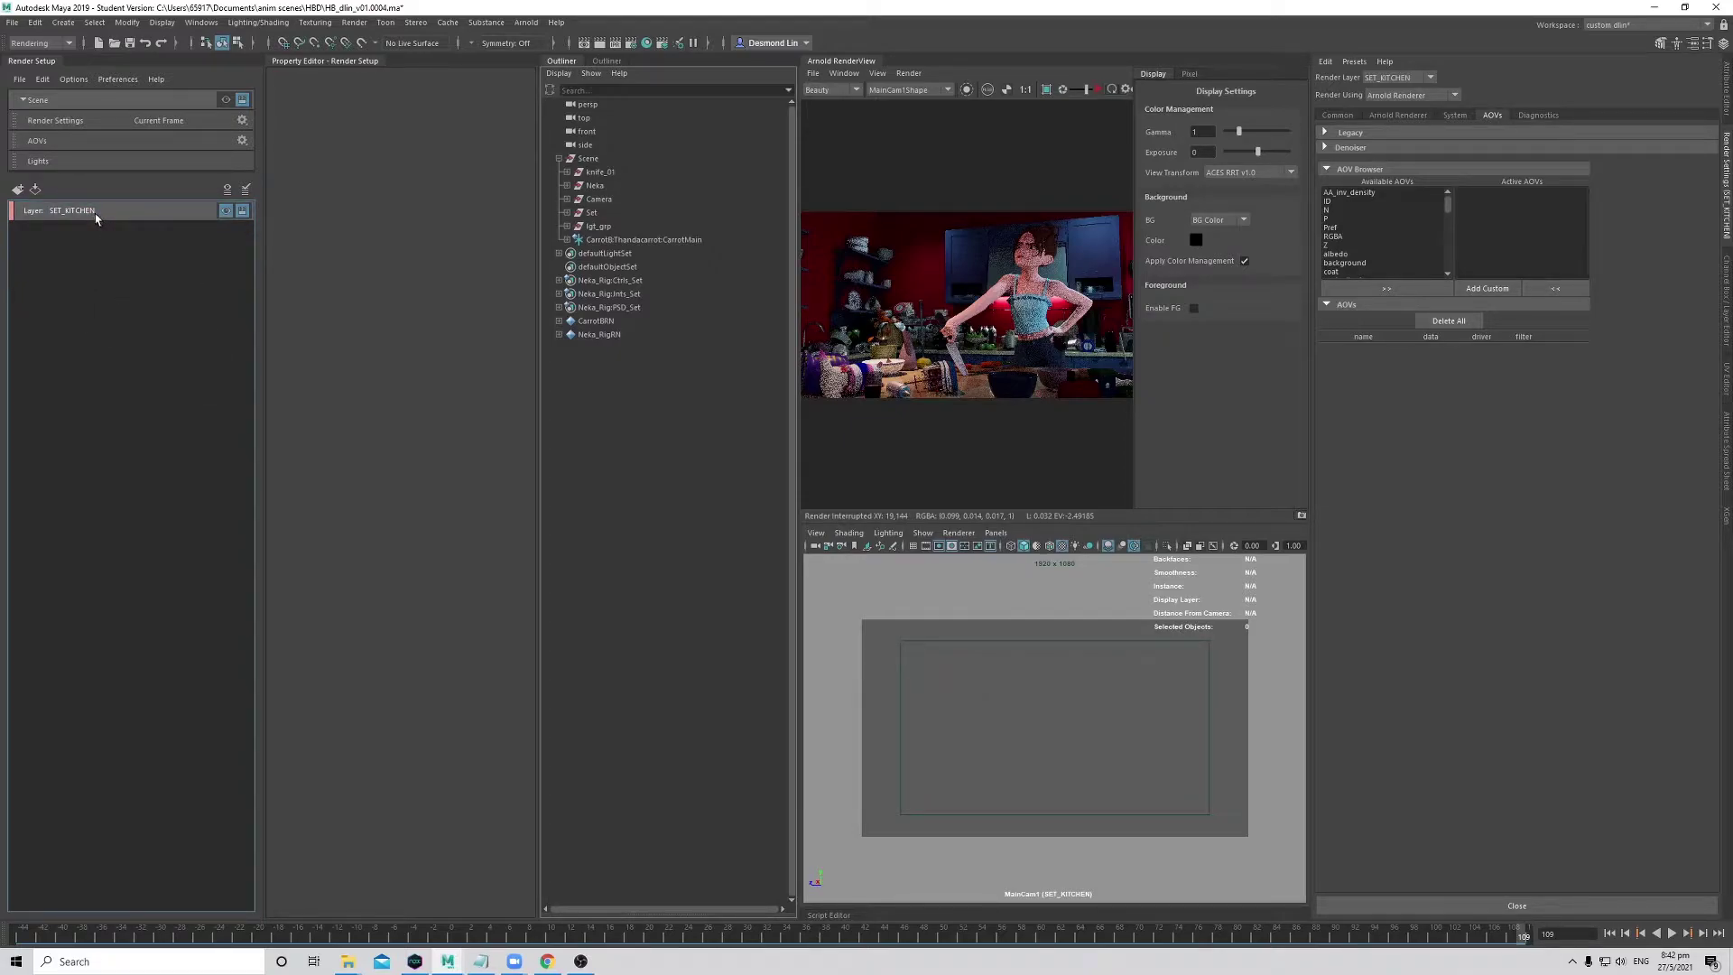
# - Create a collection named bg_kitchen_geo in the SET_KITCHEN layer
pyautogui.click(96, 217)
pyautogui.rightClick(106, 214)
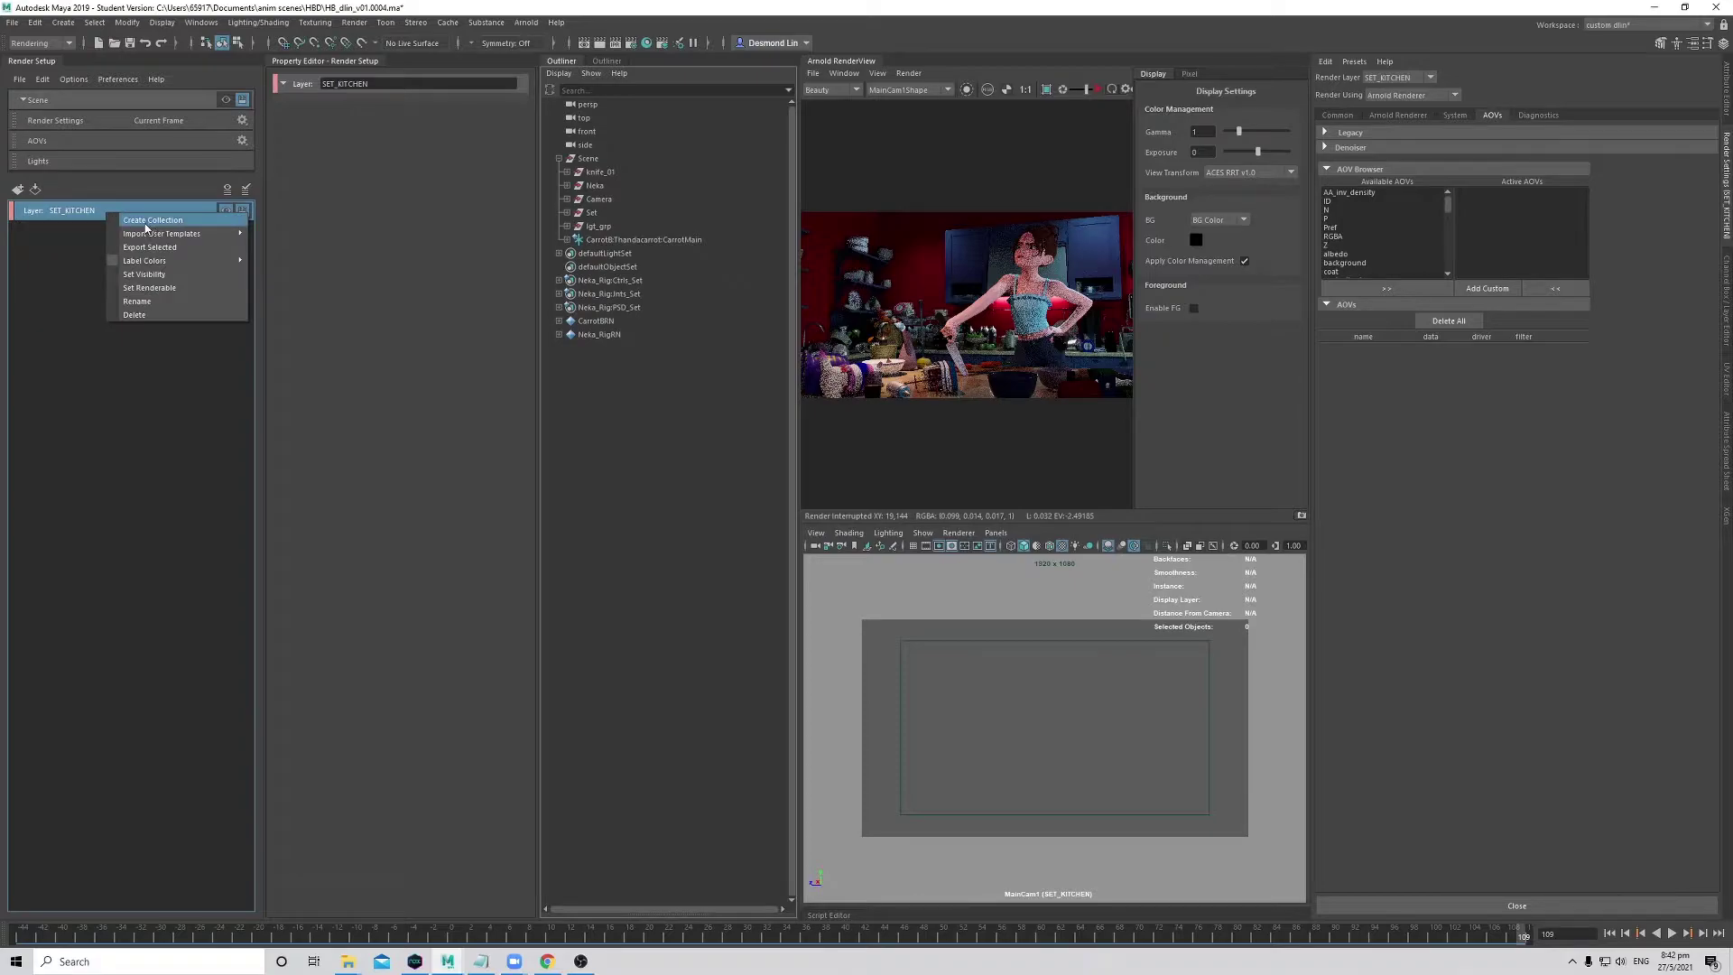
pyautogui.click(146, 222)
pyautogui.write('main_ktc')
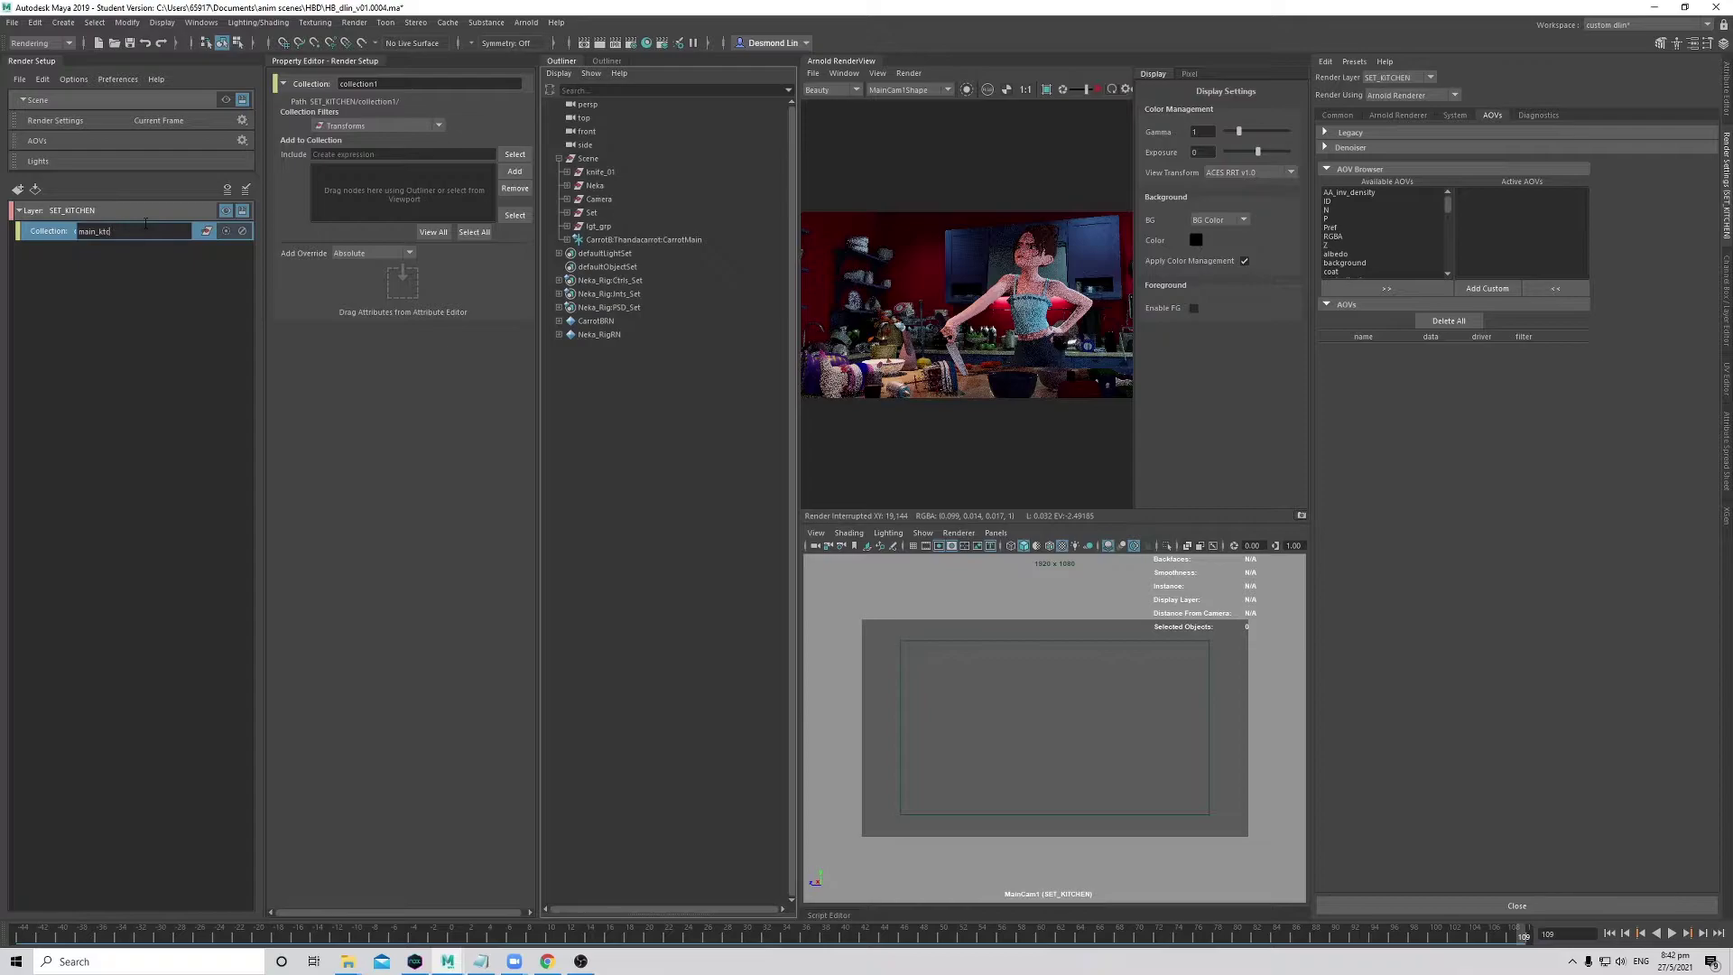
pyautogui.hotkey('ctrl', 'a')
pyautogui.press('BackSpace')
pyautogui.press('Return')
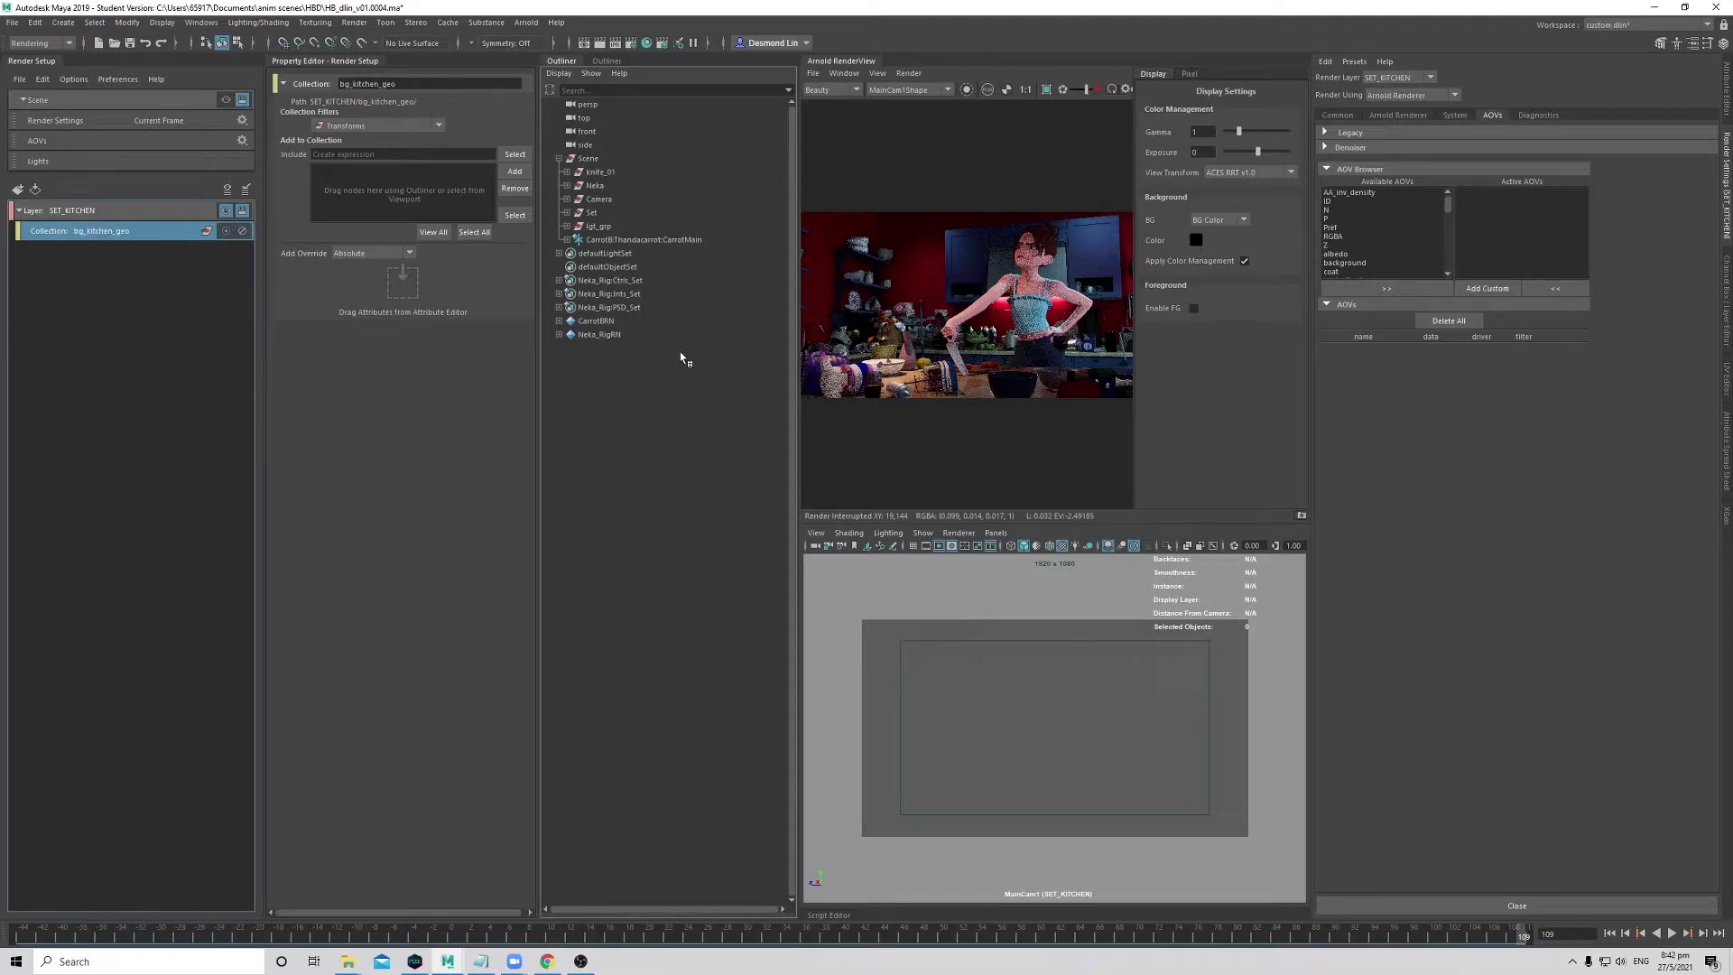
# - Add the bg and set_bg groups from the Set hierarchy to the bg_kitchen_geo collection and select both entries there
pyautogui.click(616, 186)
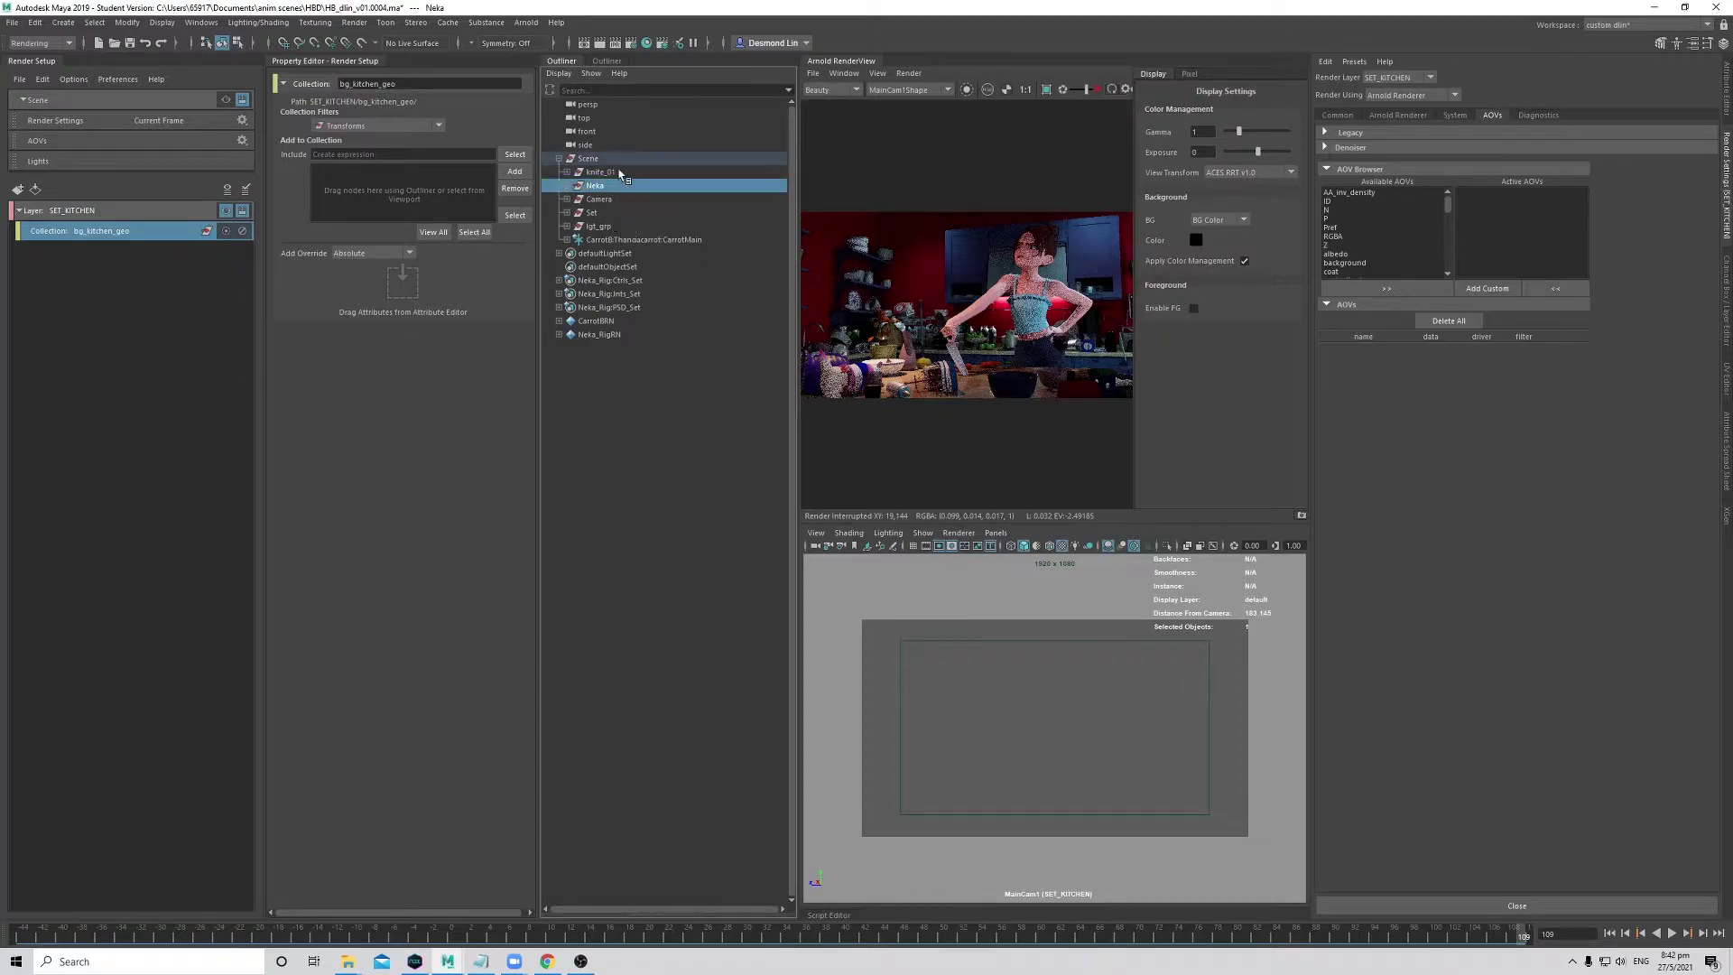
pyautogui.click(625, 213)
pyautogui.click(569, 213)
pyautogui.click(576, 226)
pyautogui.click(632, 240)
pyautogui.click(627, 267)
pyautogui.click(629, 281)
pyautogui.click(636, 240)
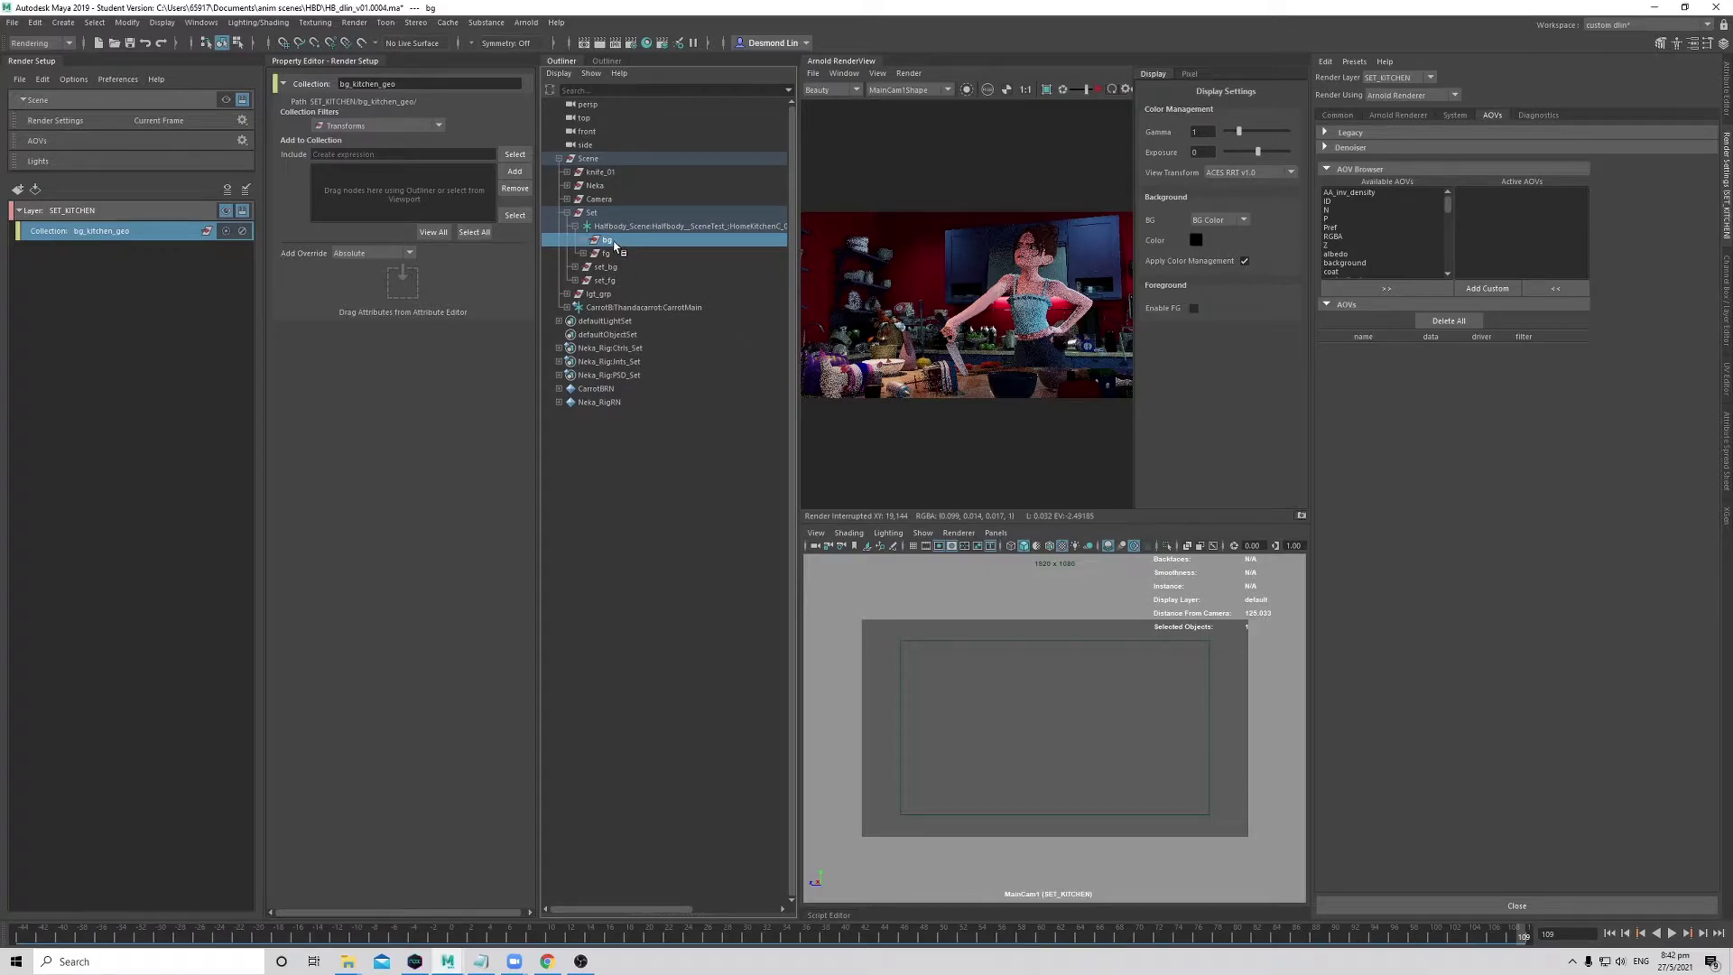
pyautogui.keyDown('ctrl'); pyautogui.click(623, 267); pyautogui.keyUp('ctrl')
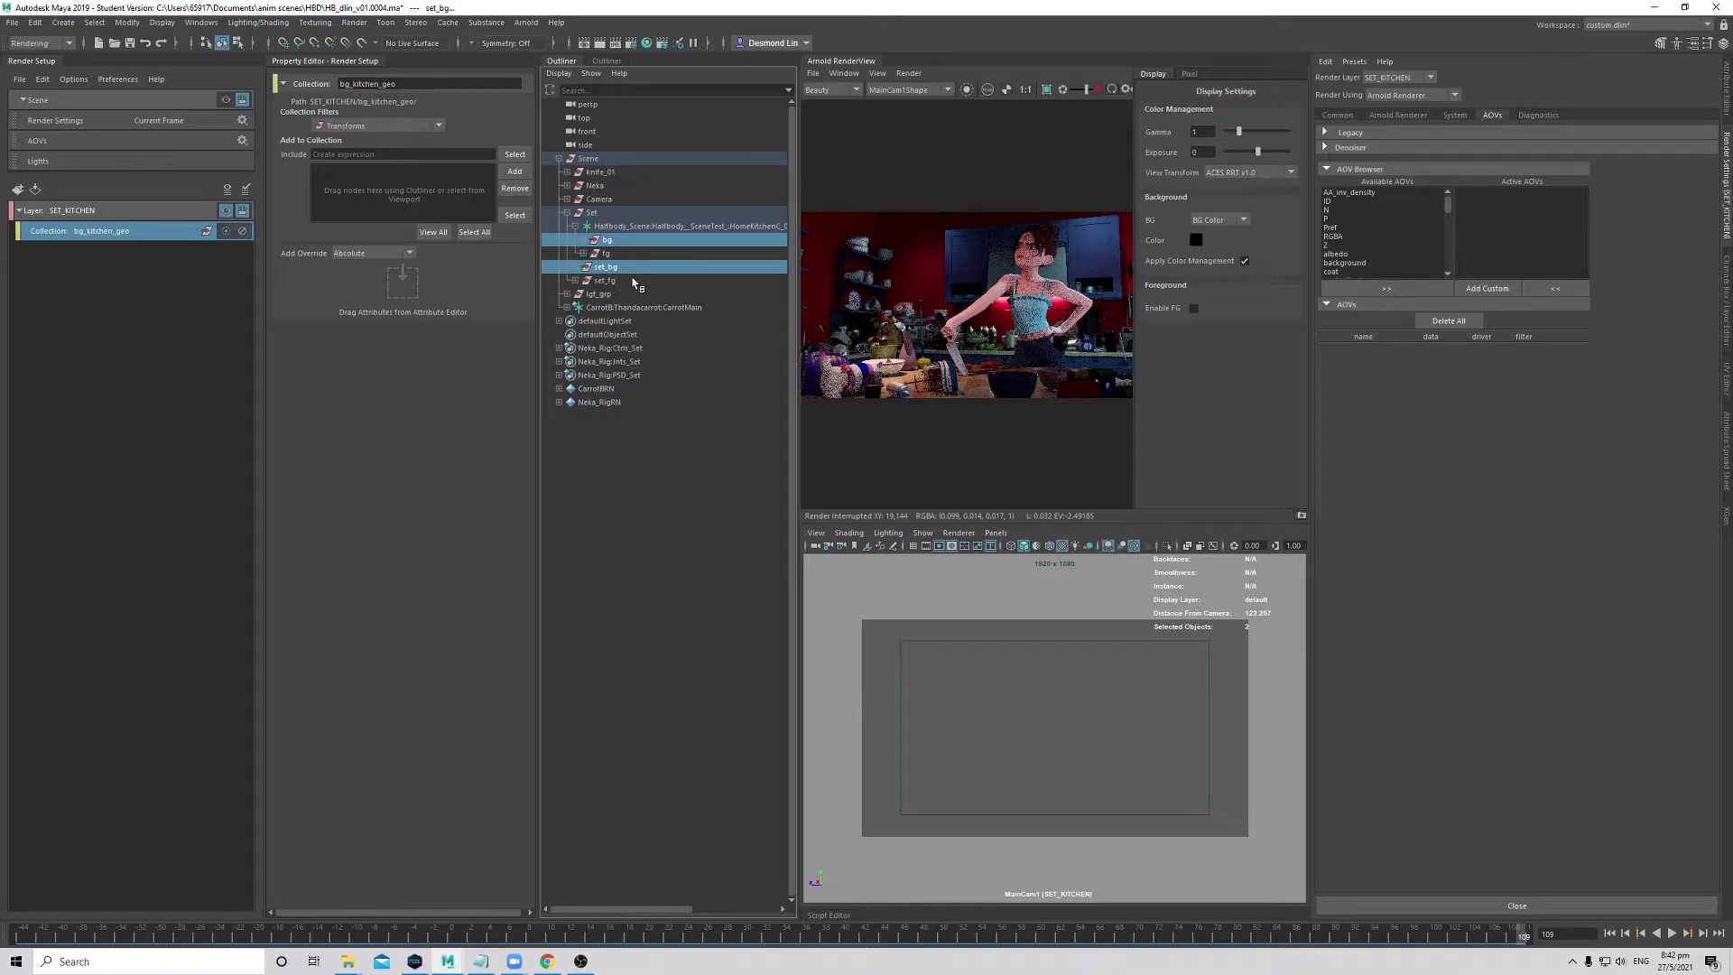
pyautogui.moveTo(619, 273); pyautogui.dragTo(371, 188)
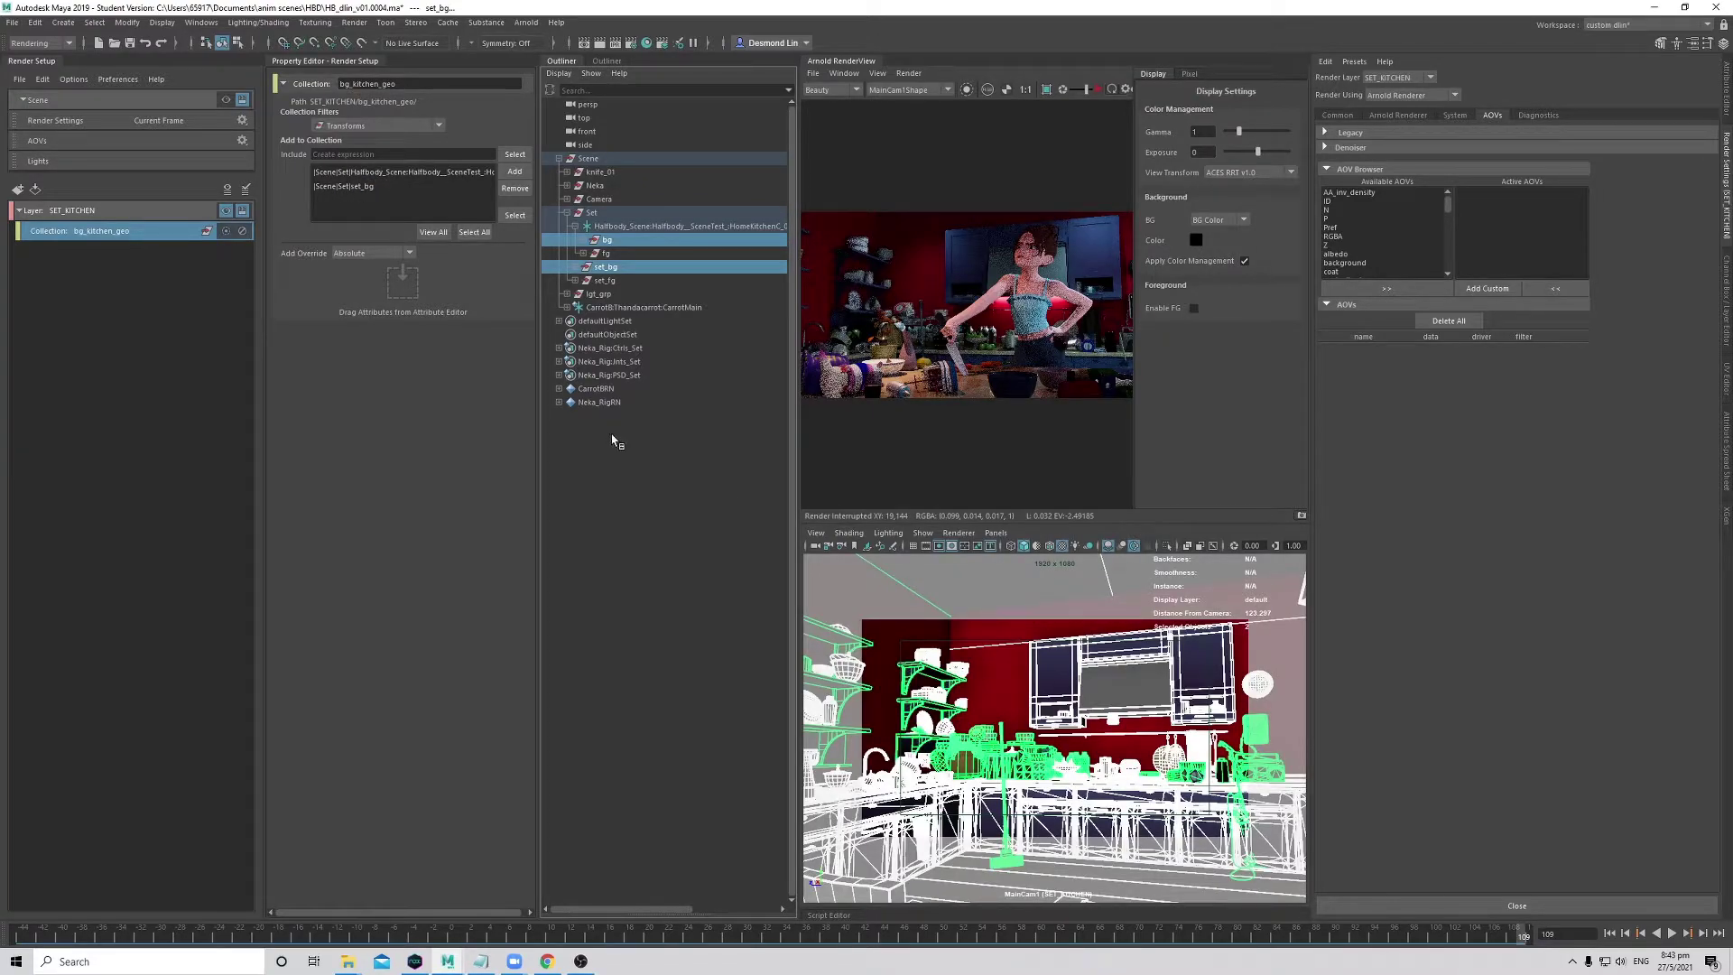
pyautogui.click(403, 171)
pyautogui.keyDown('shift'); pyautogui.click(407, 186); pyautogui.keyUp('shift')
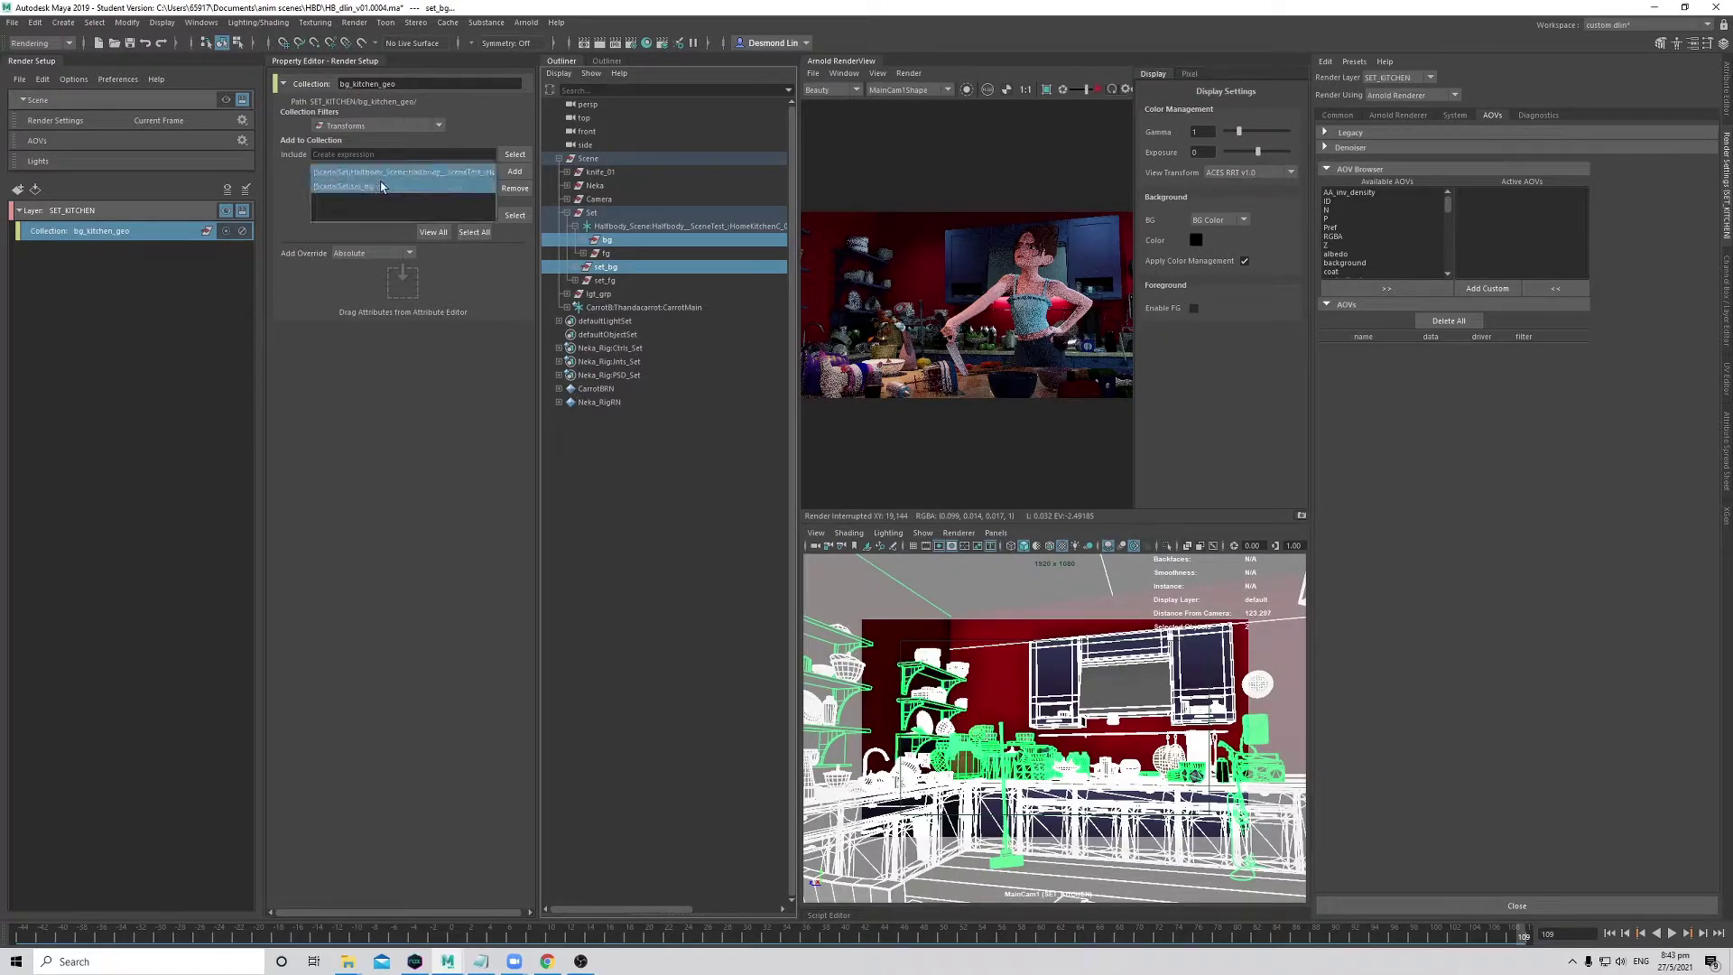
# - Remove the bg and set_bg groups from the bg_kitchen_geo collection, add them back, and clear both entries again
pyautogui.click(515, 188)
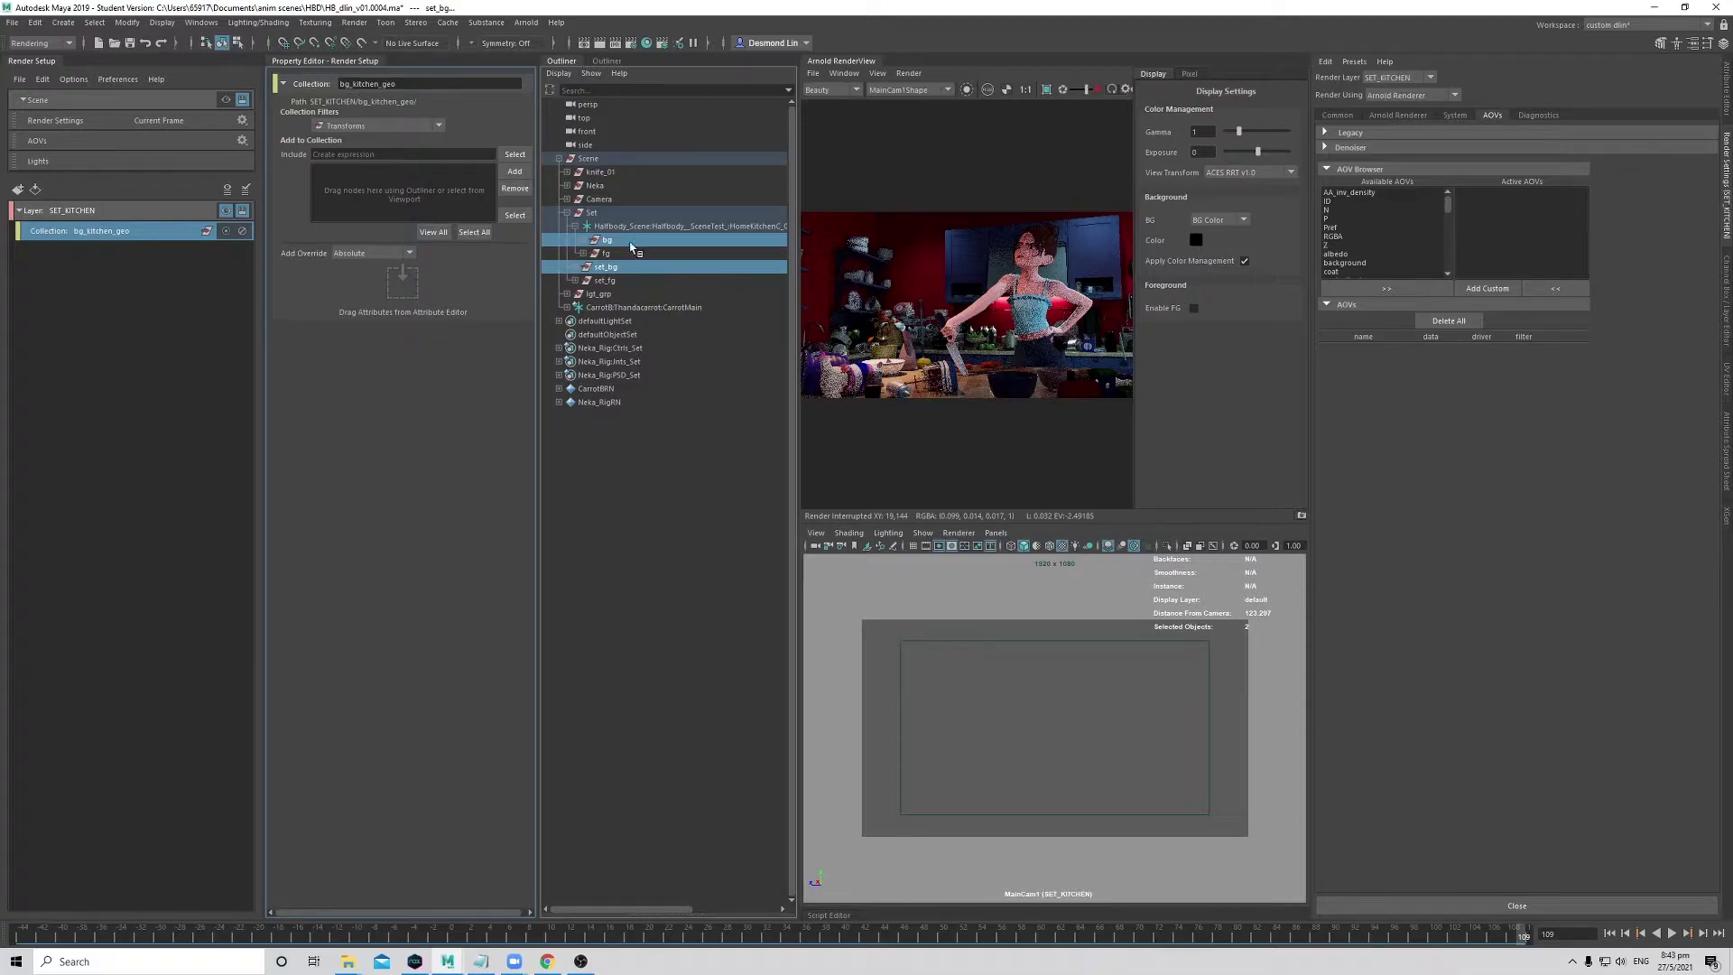
pyautogui.click(515, 174)
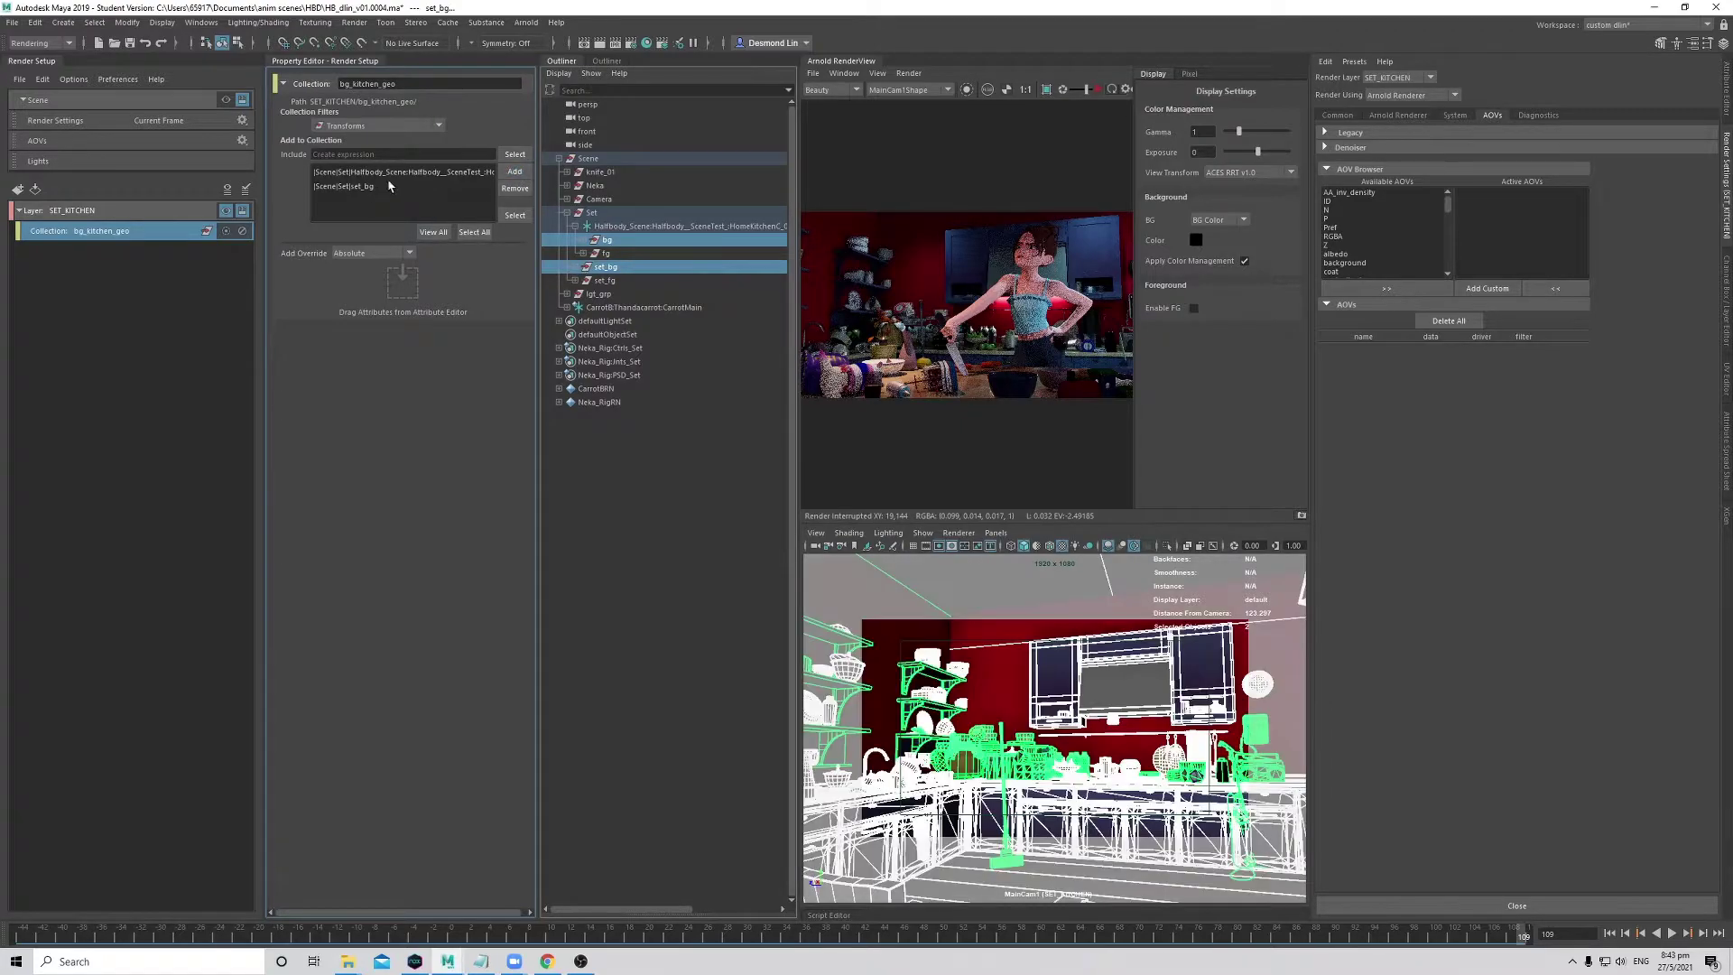
pyautogui.click(372, 186)
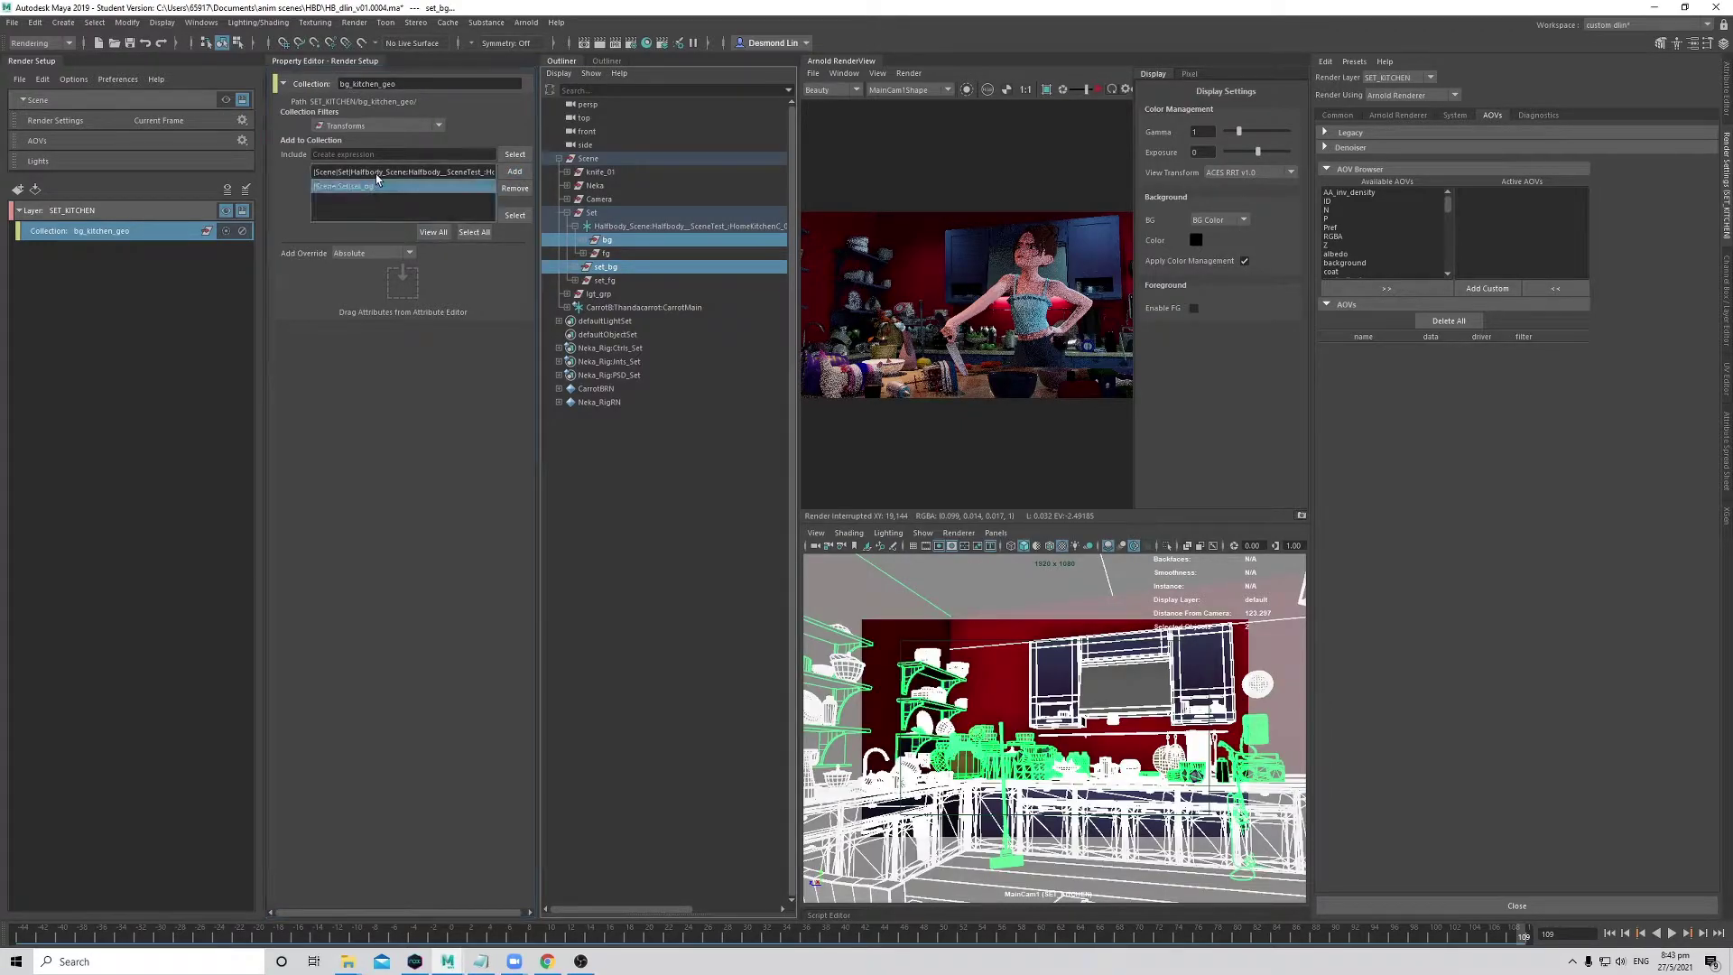
pyautogui.keyDown('shift'); pyautogui.click(377, 172); pyautogui.keyUp('shift')
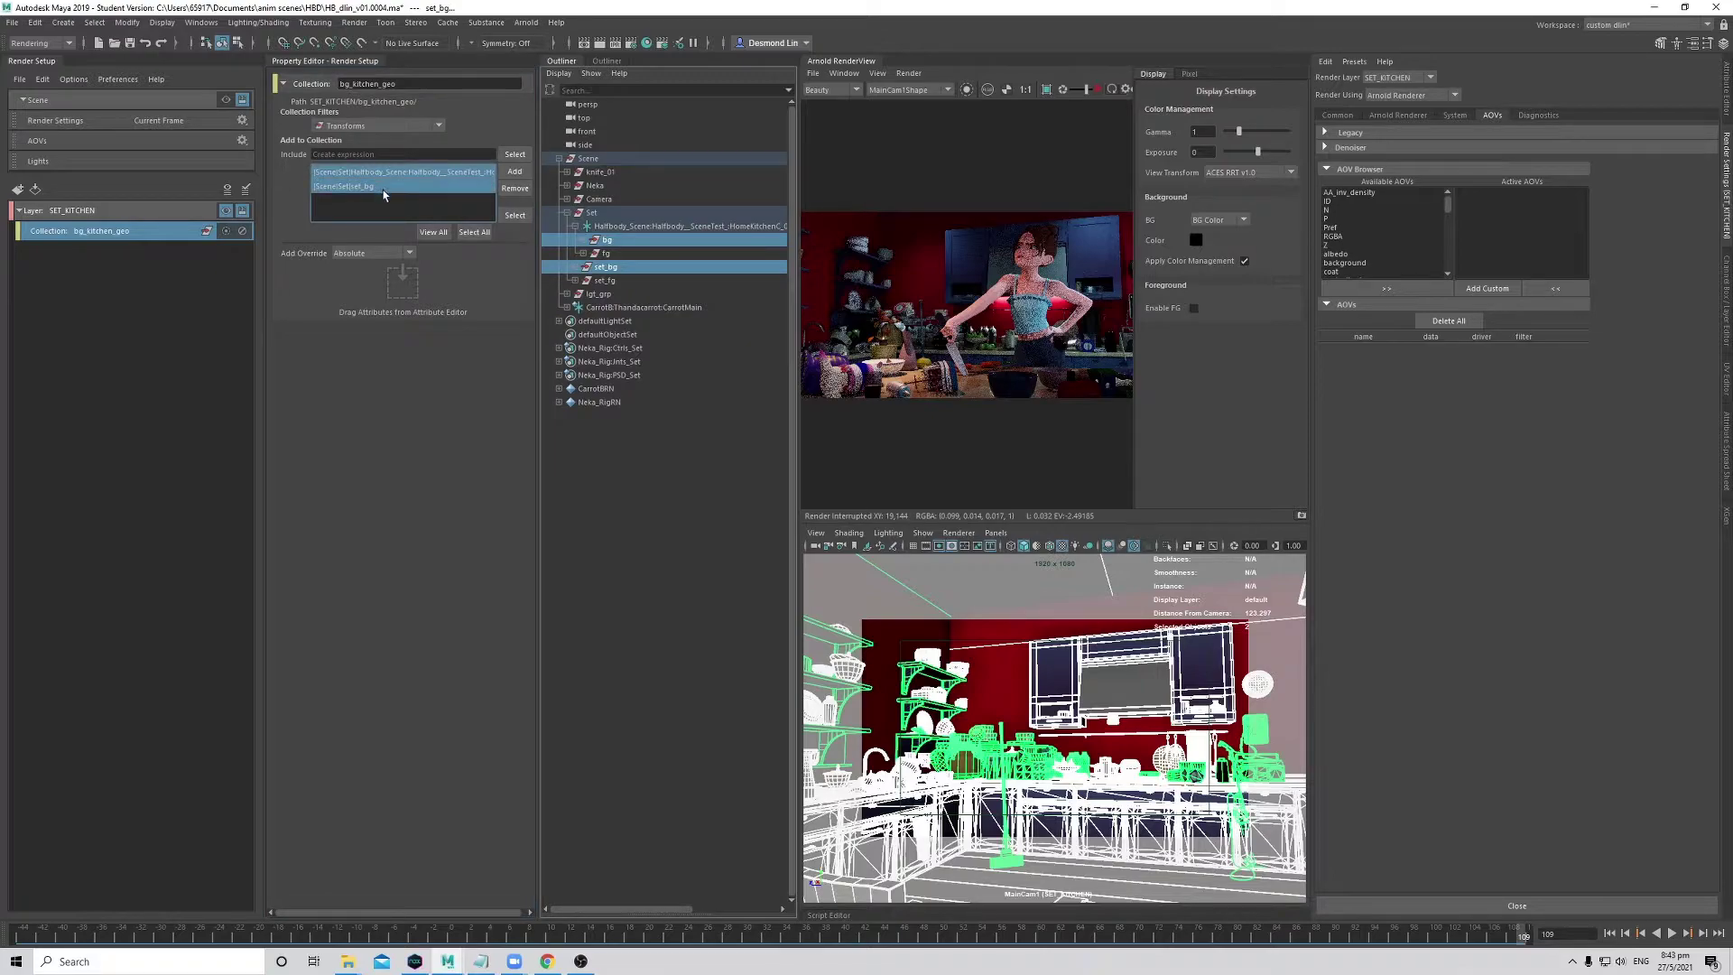
pyautogui.press('Delete')
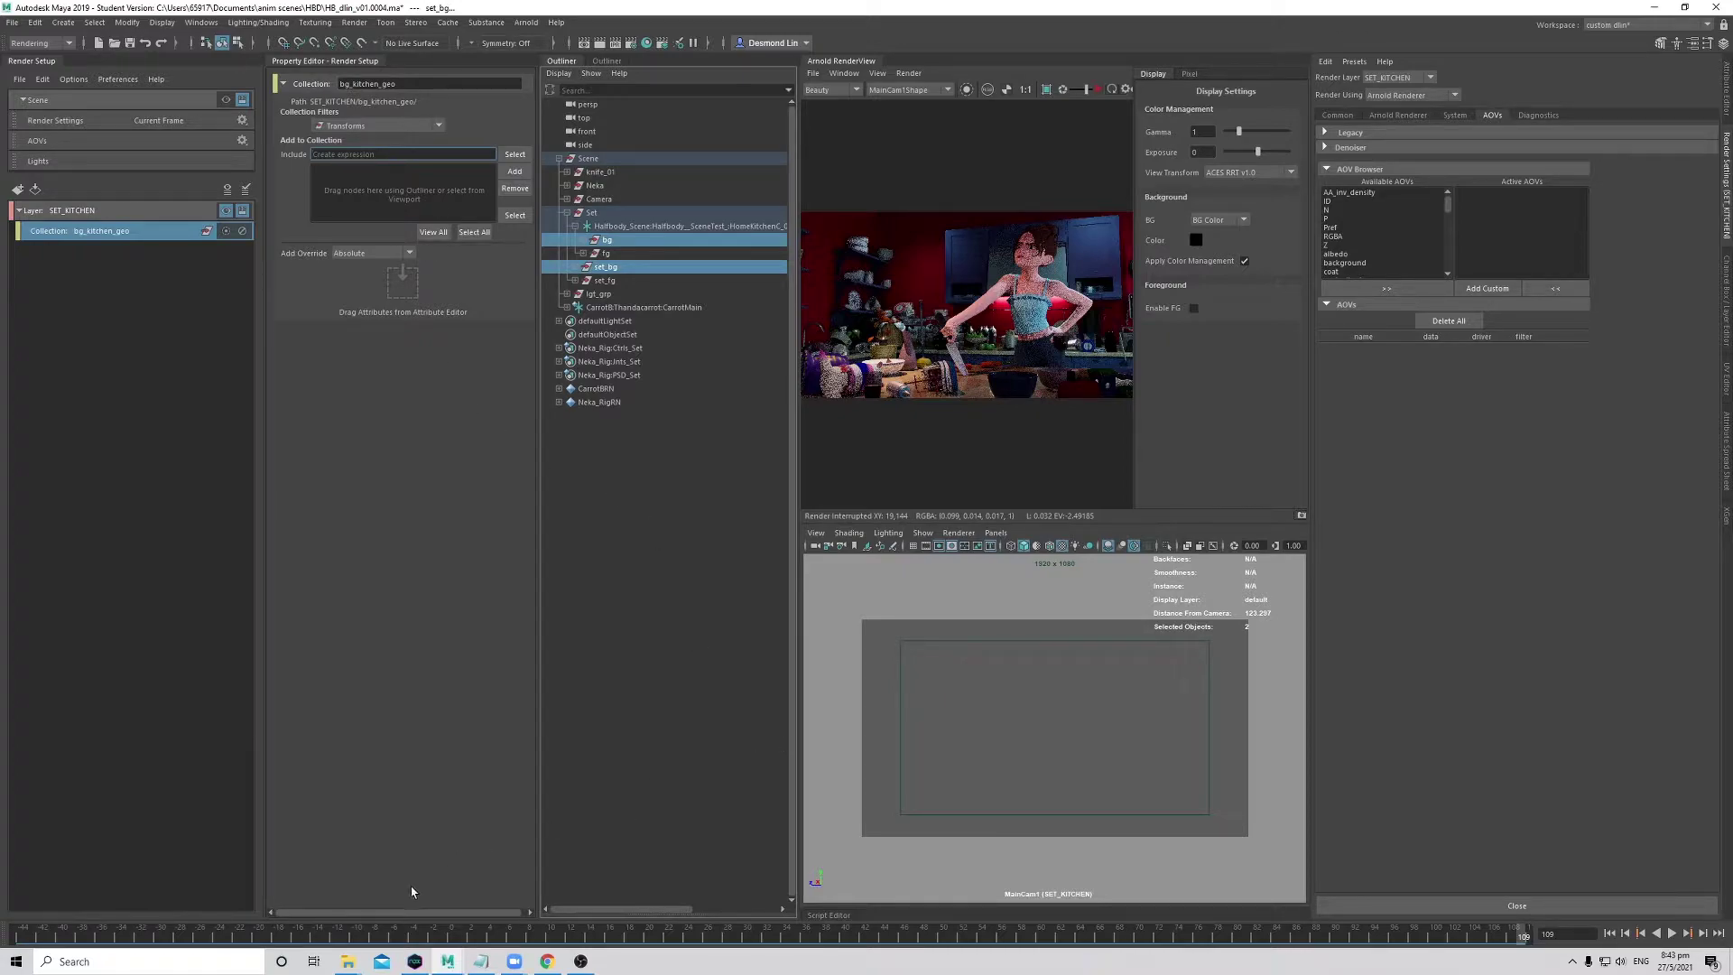
# - Switch to the collection_demo.ma scene and examine the sphereA_grp, cubeA_grp and cubeB_grp groups under geo
pyautogui.moveTo(448, 962)
pyautogui.click(374, 898)
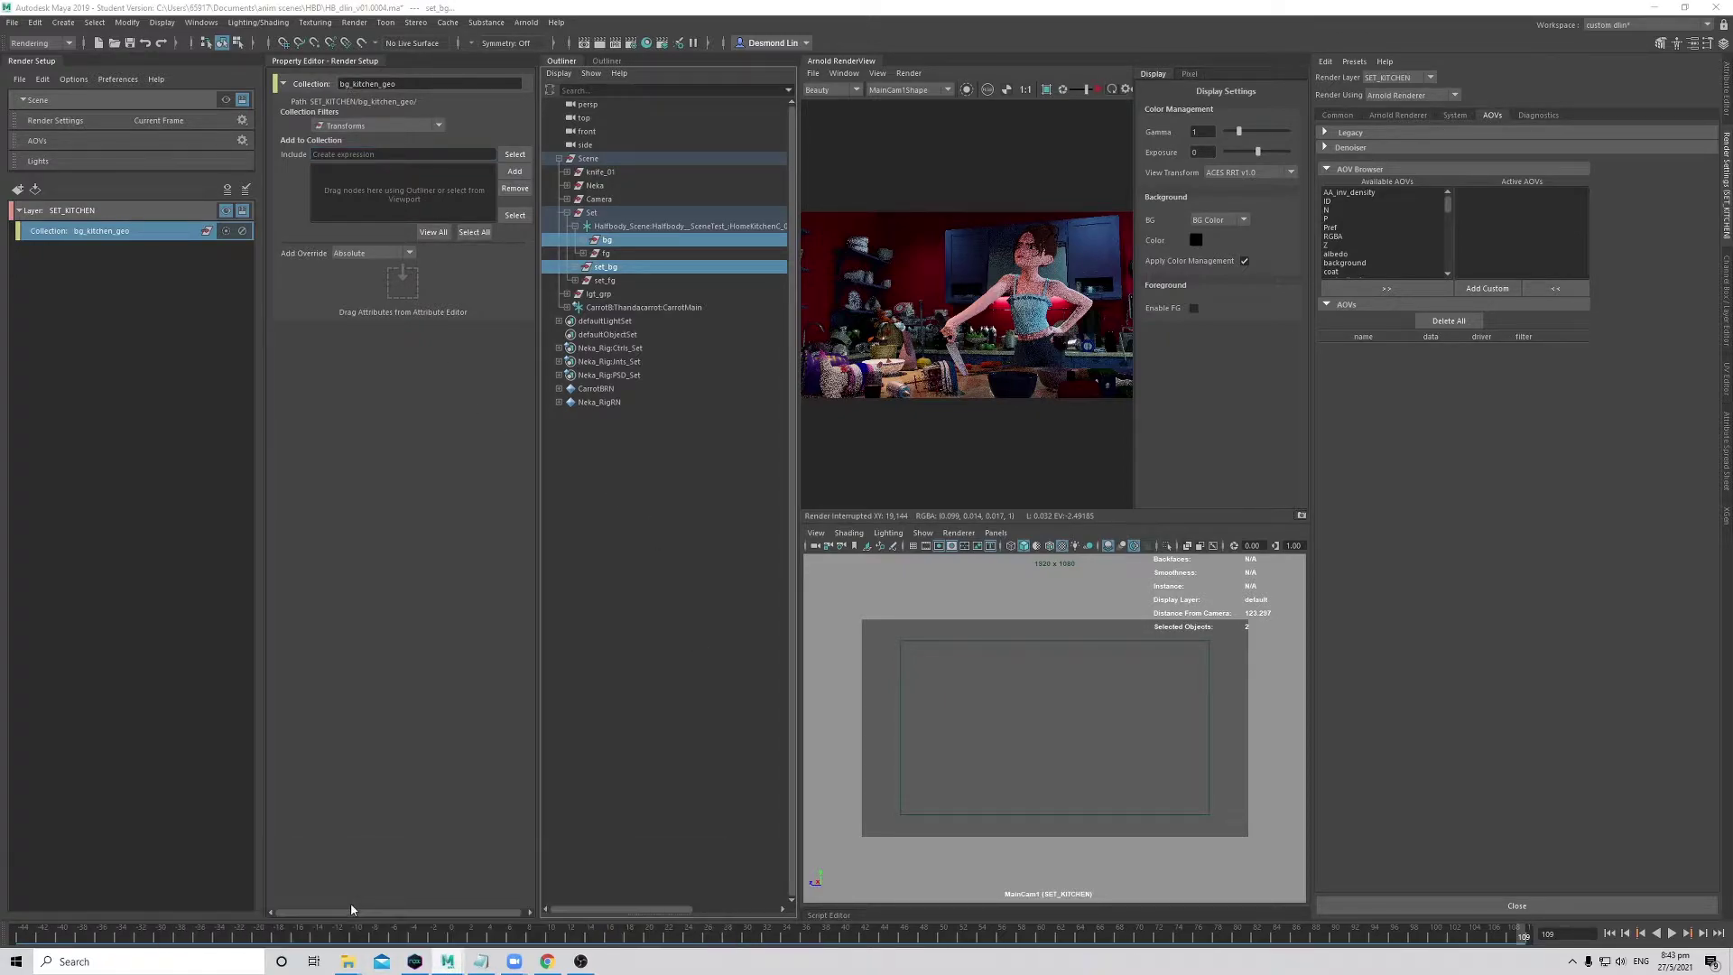
pyautogui.moveTo(1316, 747)
pyautogui.keyDown('alt'); pyautogui.mouseDown()
pyautogui.moveTo(1354, 713)
pyautogui.moveTo(1312, 733)
pyautogui.mouseUp(); pyautogui.keyUp('alt')
pyautogui.click(653, 253)
pyautogui.click(653, 239)
pyautogui.click(682, 171)
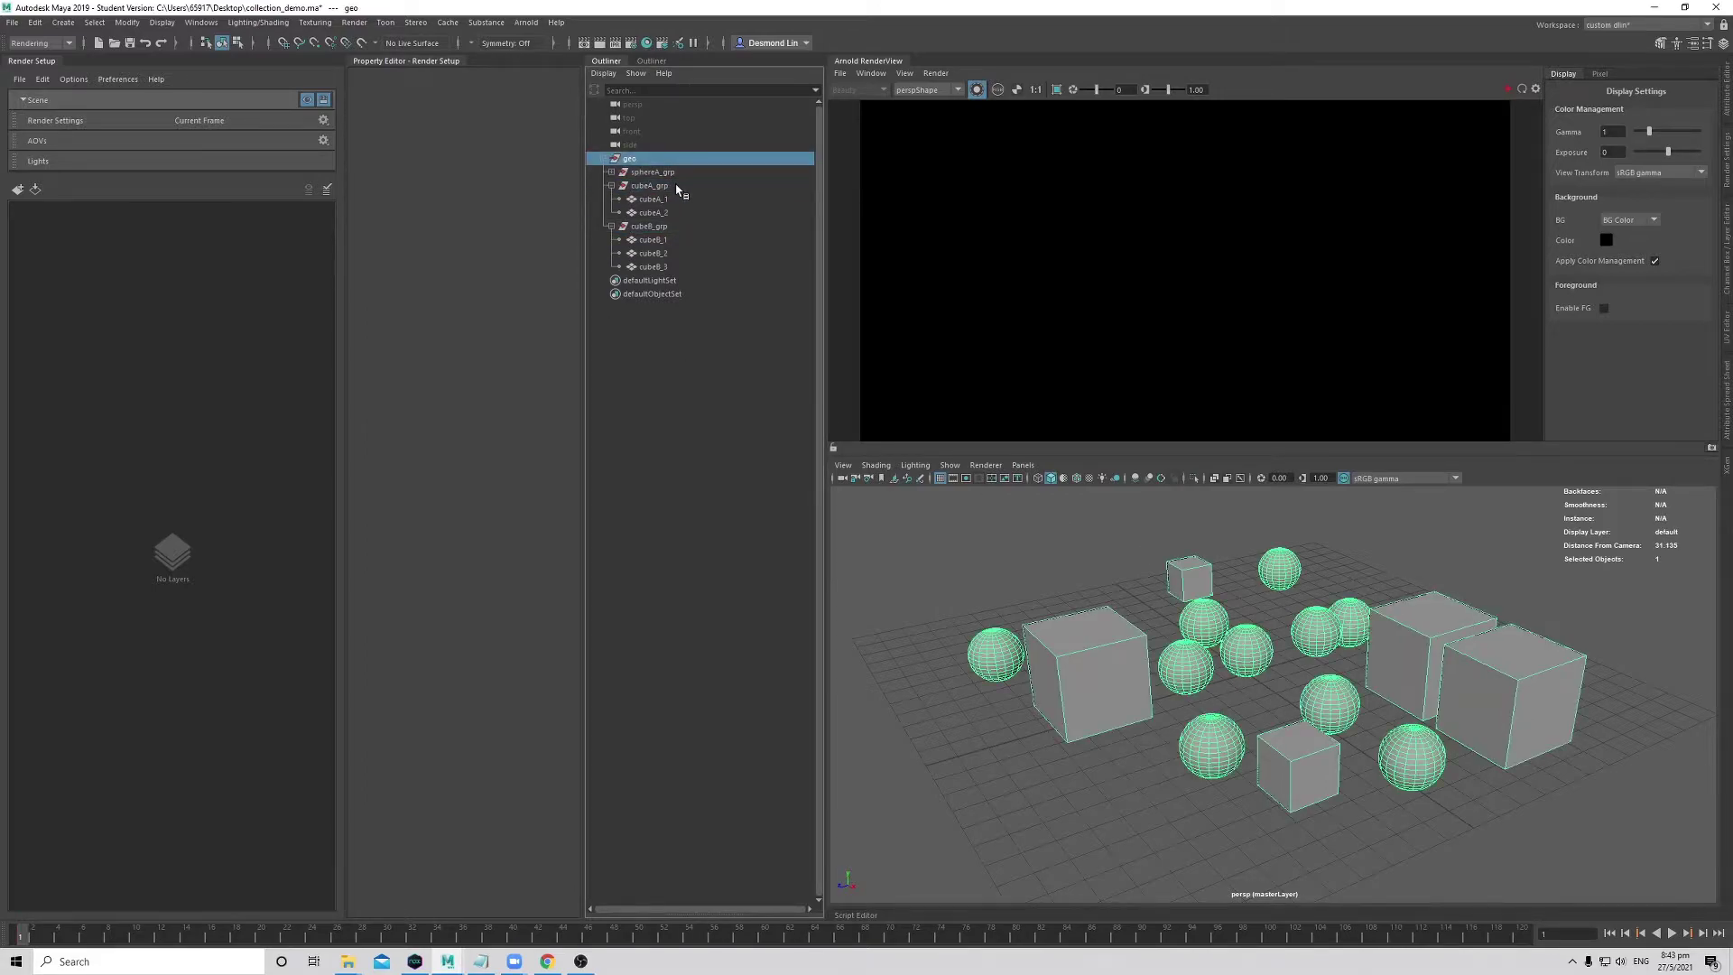
pyautogui.click(613, 173)
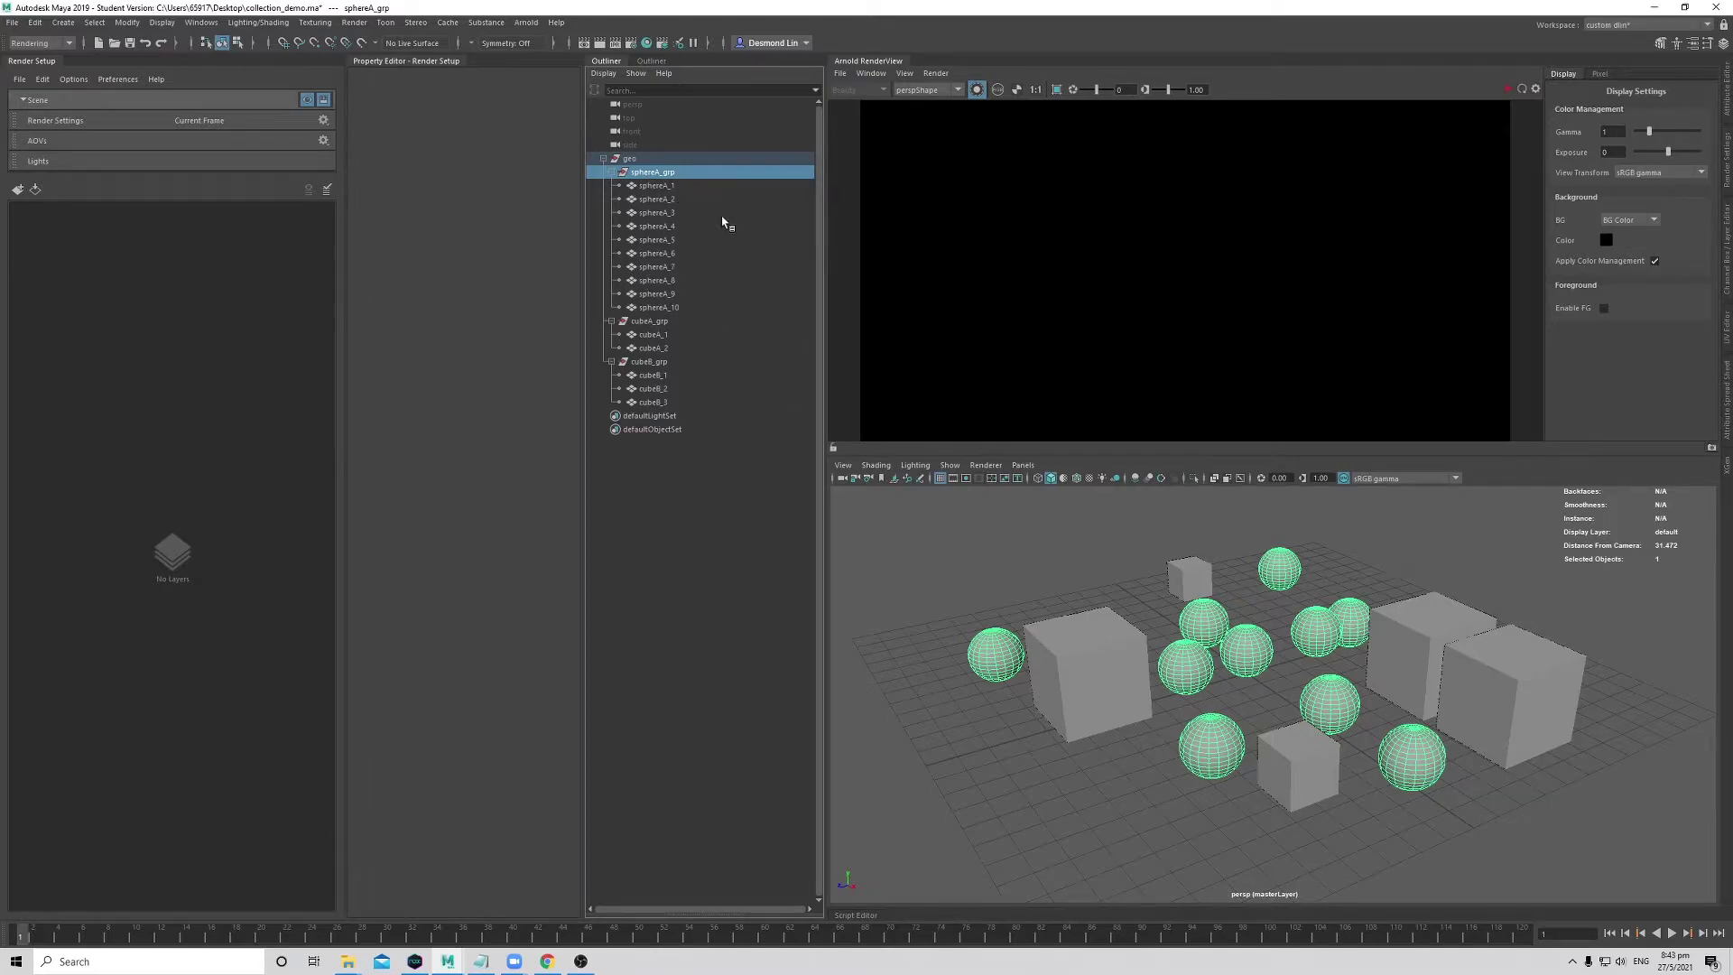
pyautogui.click(665, 324)
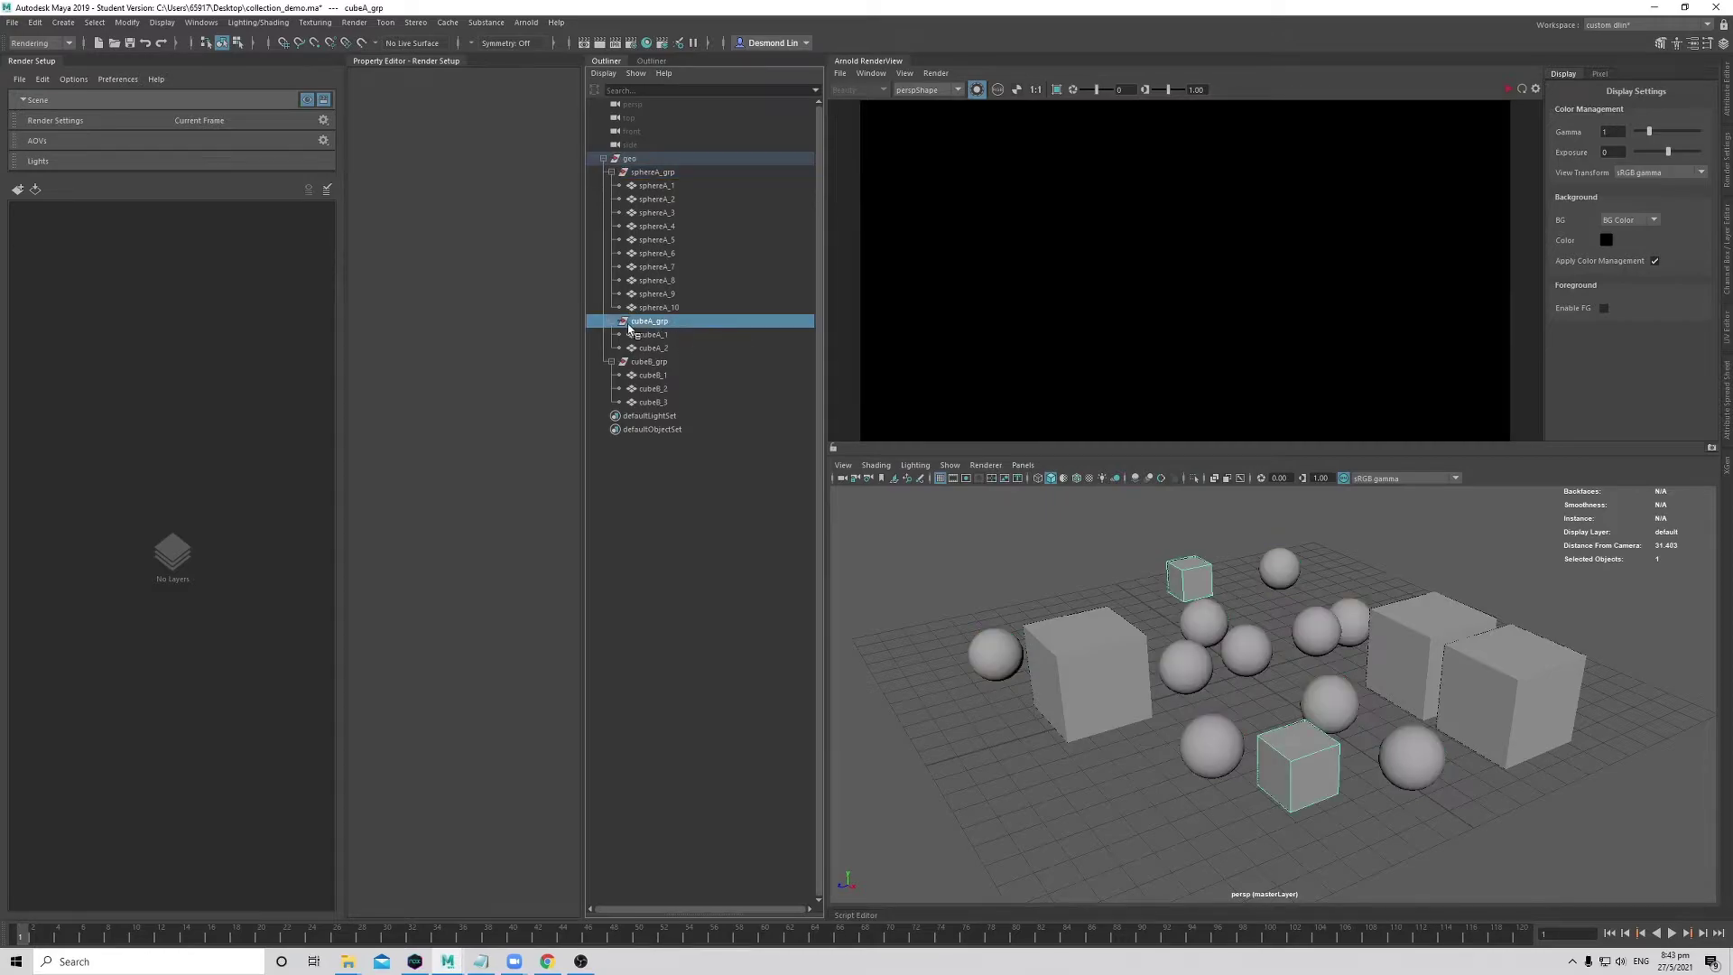
pyautogui.moveTo(665, 323); pyautogui.dragTo(669, 364, button='middle')
pyautogui.click(669, 364)
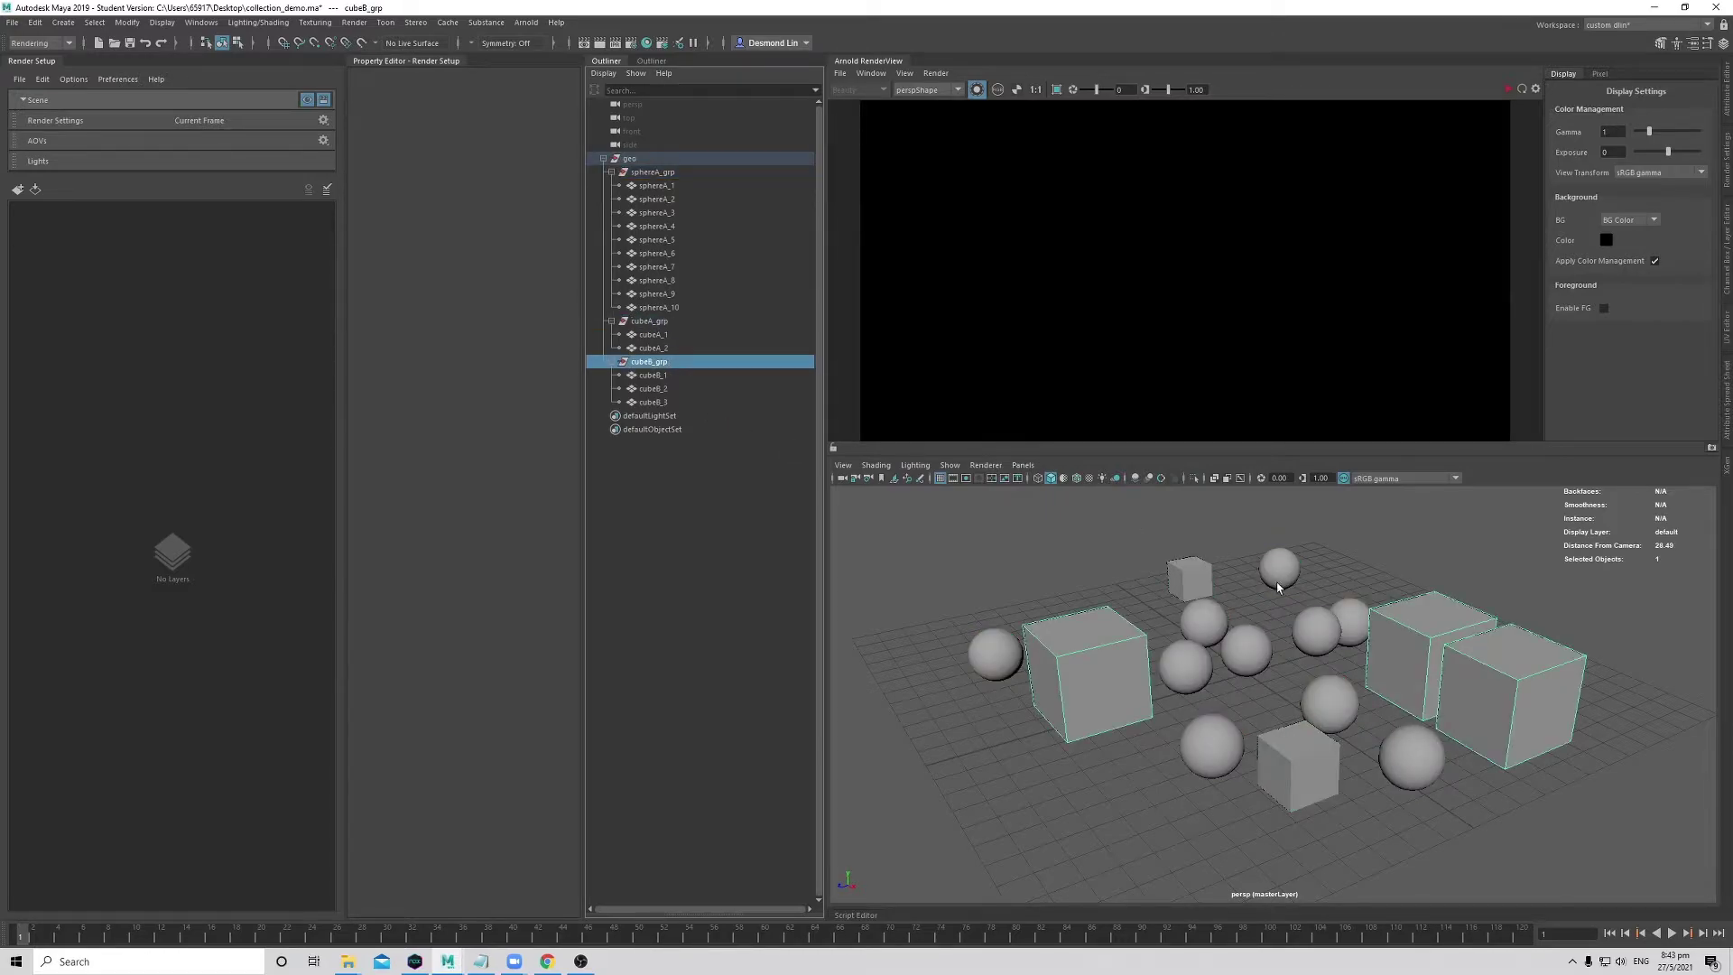
pyautogui.click(664, 322)
pyautogui.click(678, 362)
# - Create a render layer named spheres
pyautogui.click(17, 188)
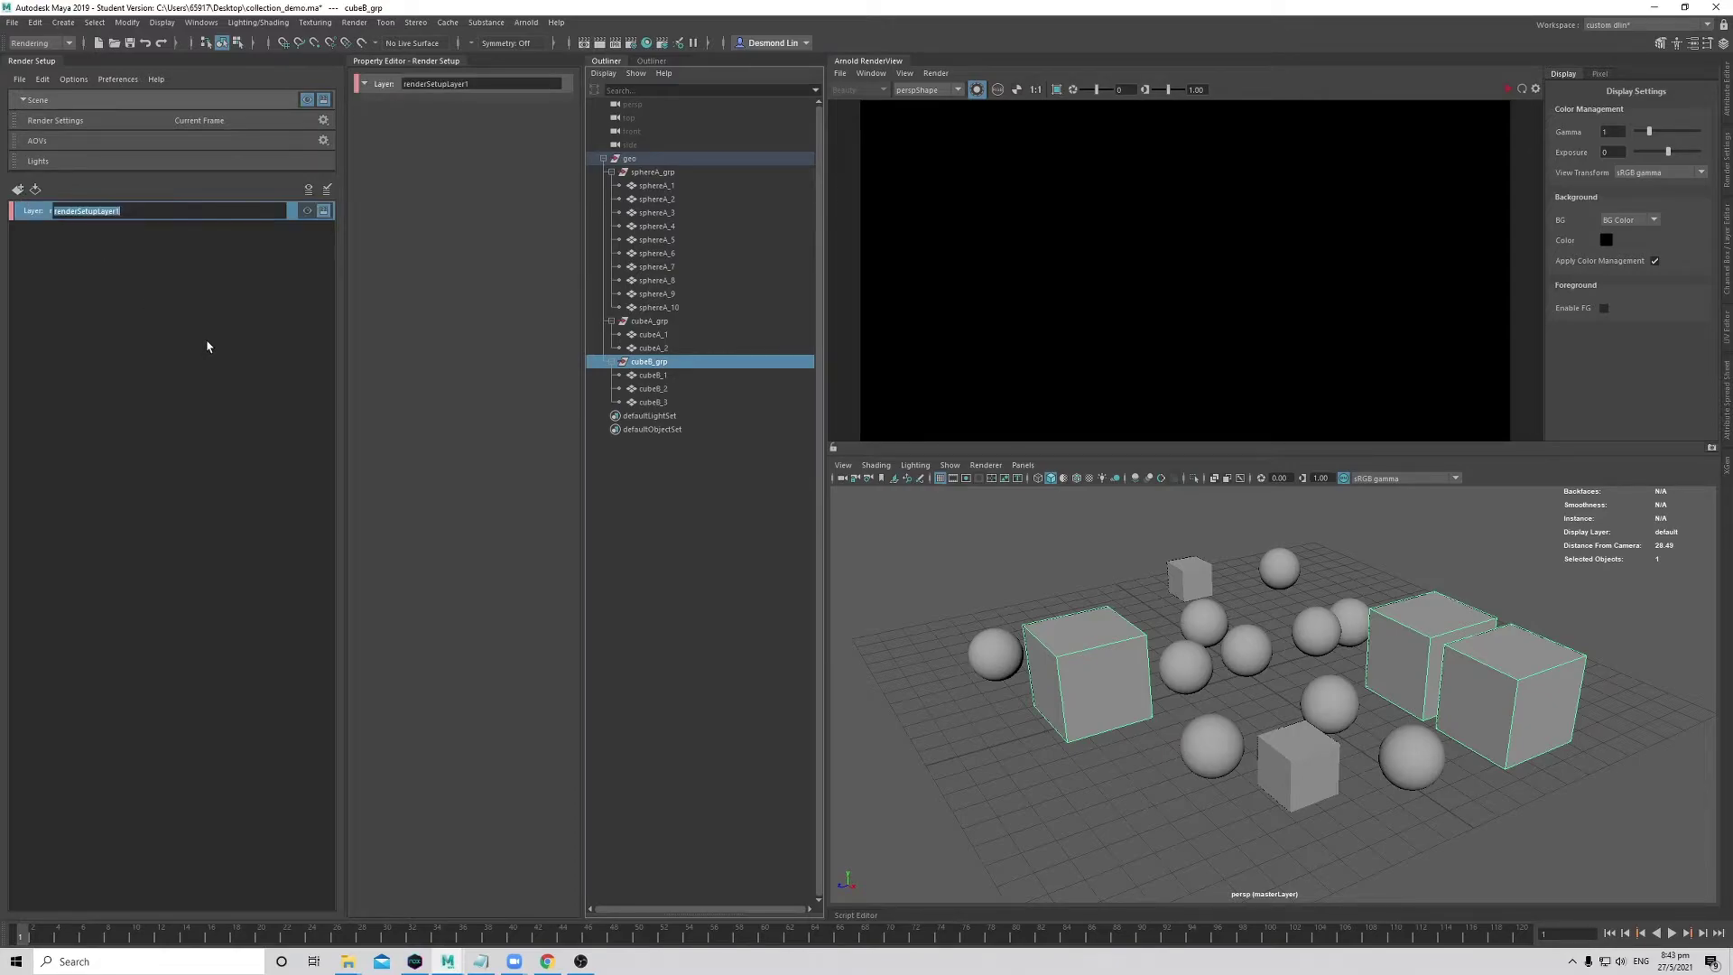
pyautogui.write('spheres')
pyautogui.press('Return')
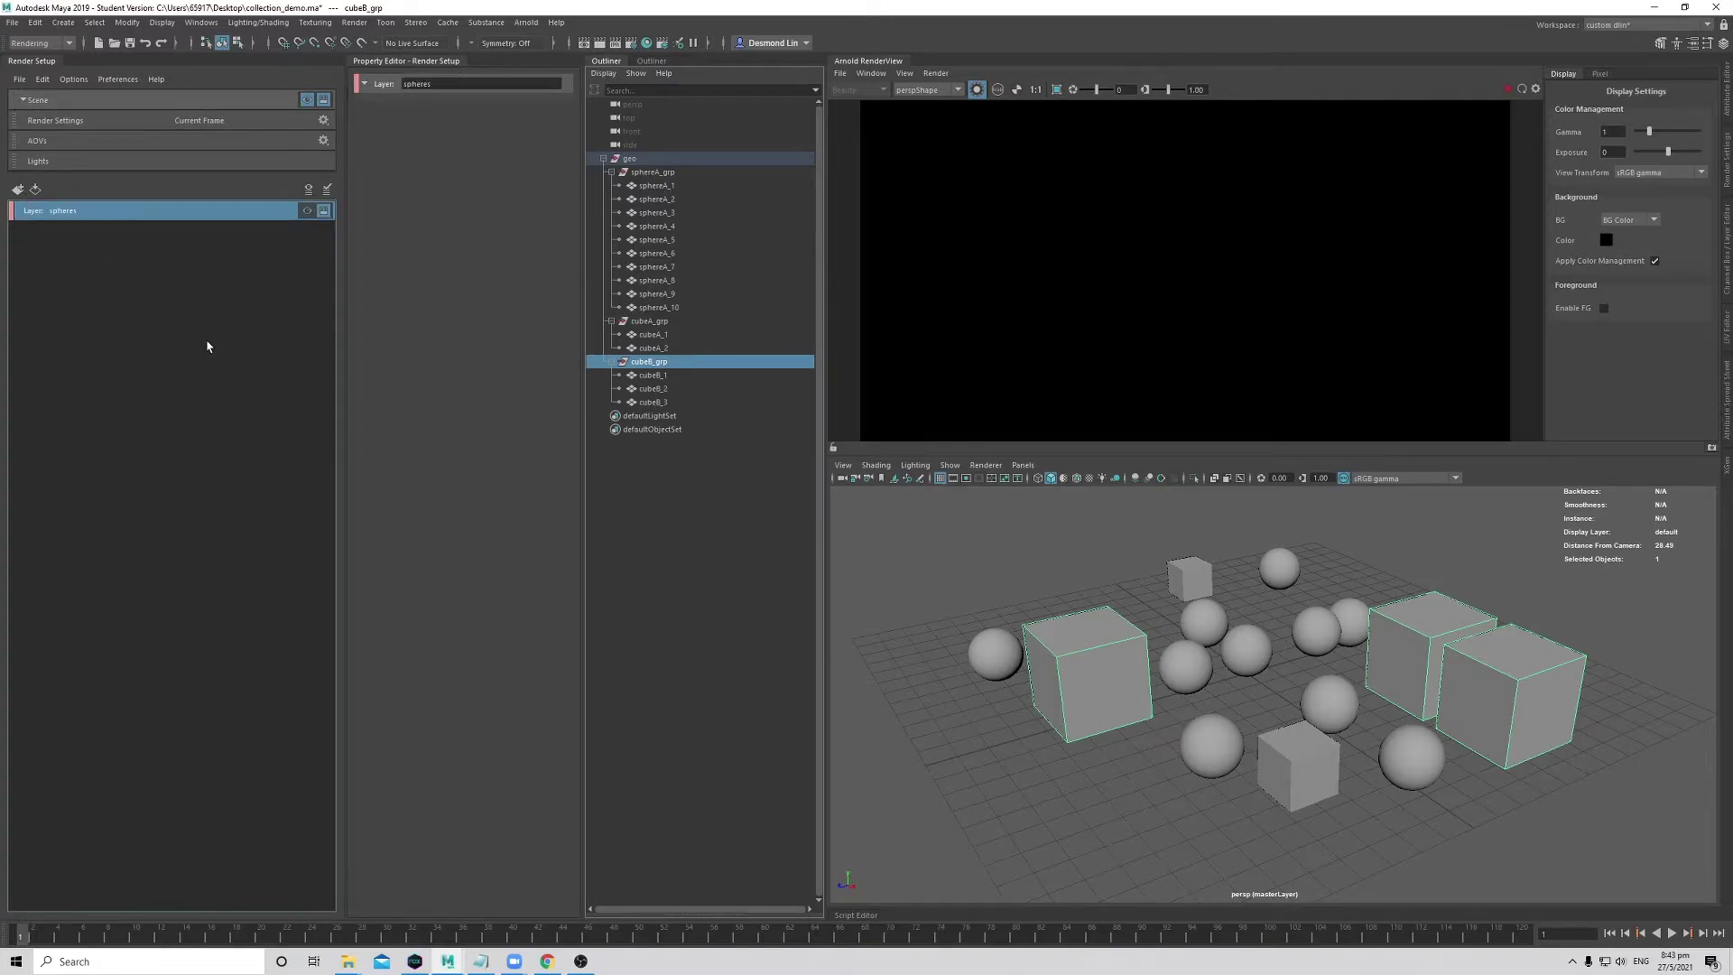
# - Create a collection named spheres_geo in the spheres layer
pyautogui.rightClick(135, 219)
pyautogui.click(143, 227)
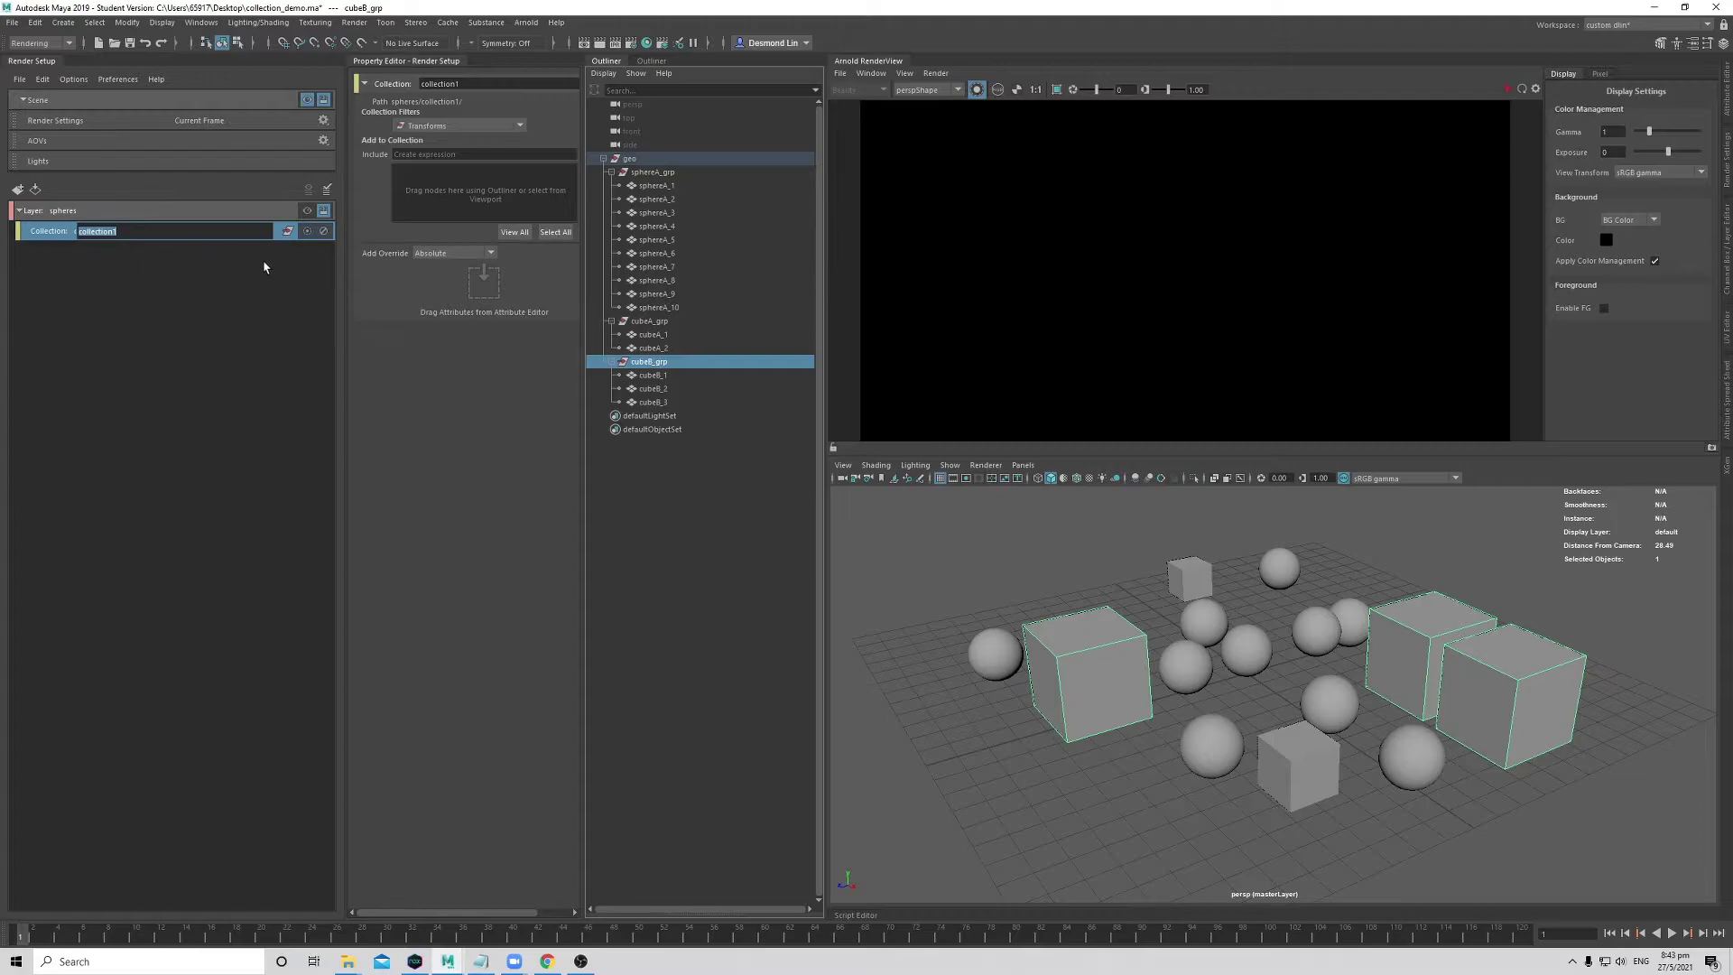
pyautogui.write('cpheres_geo')
pyautogui.press('Return')
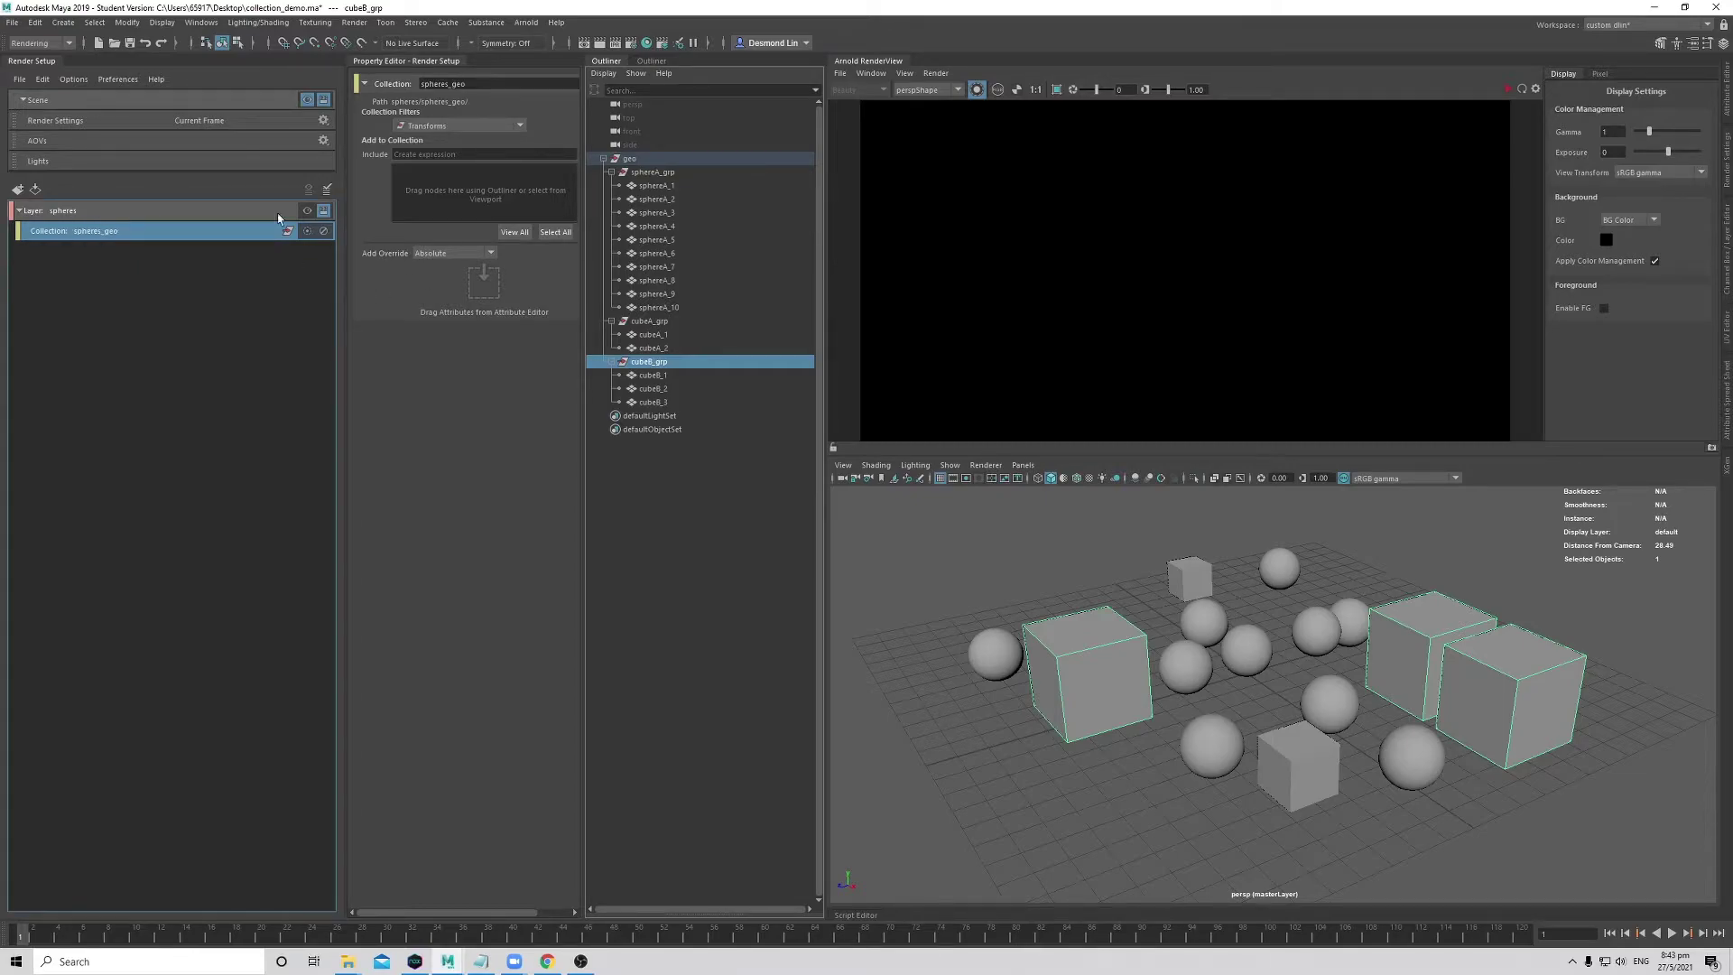
# - Widen the Property Editor and set the spheres_geo include expression to |geo|sphere*|*
pyautogui.click(397, 154)
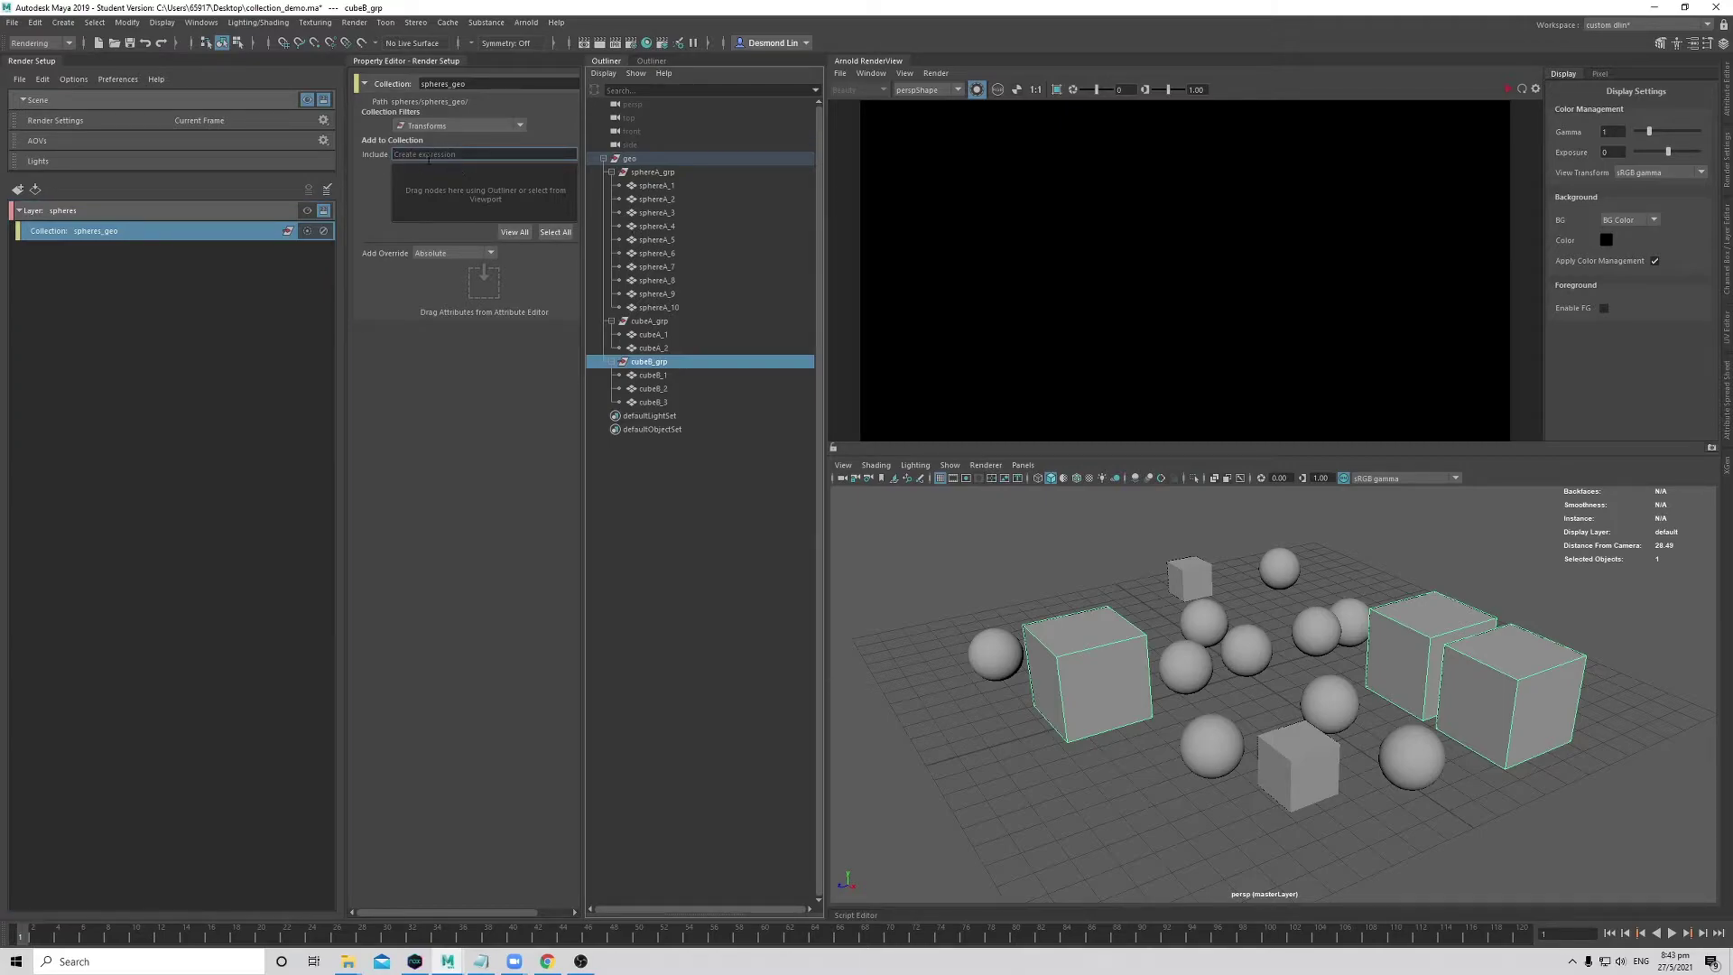
pyautogui.moveTo(584, 231); pyautogui.dragTo(603, 231)
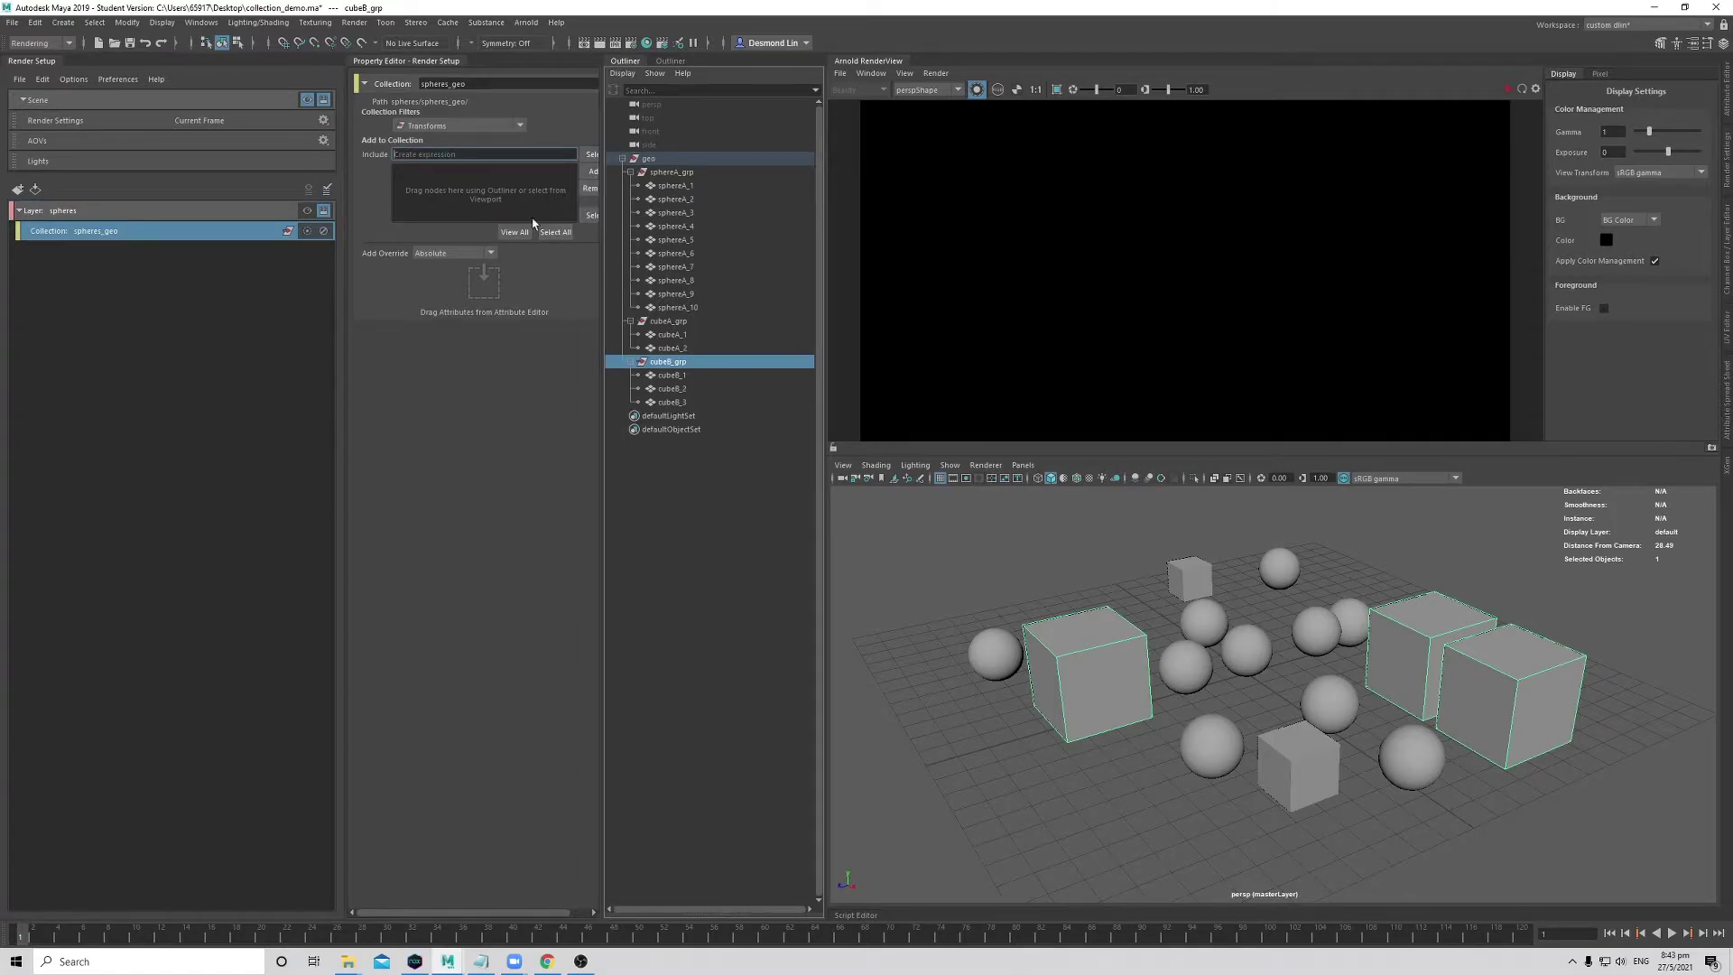
pyautogui.click(472, 166)
pyautogui.write('|geo|sphere*|*')
pyautogui.press('Return')
pyautogui.click(475, 213)
# - View all objects matched by the spheres_geo collection, then close the object list
pyautogui.click(522, 232)
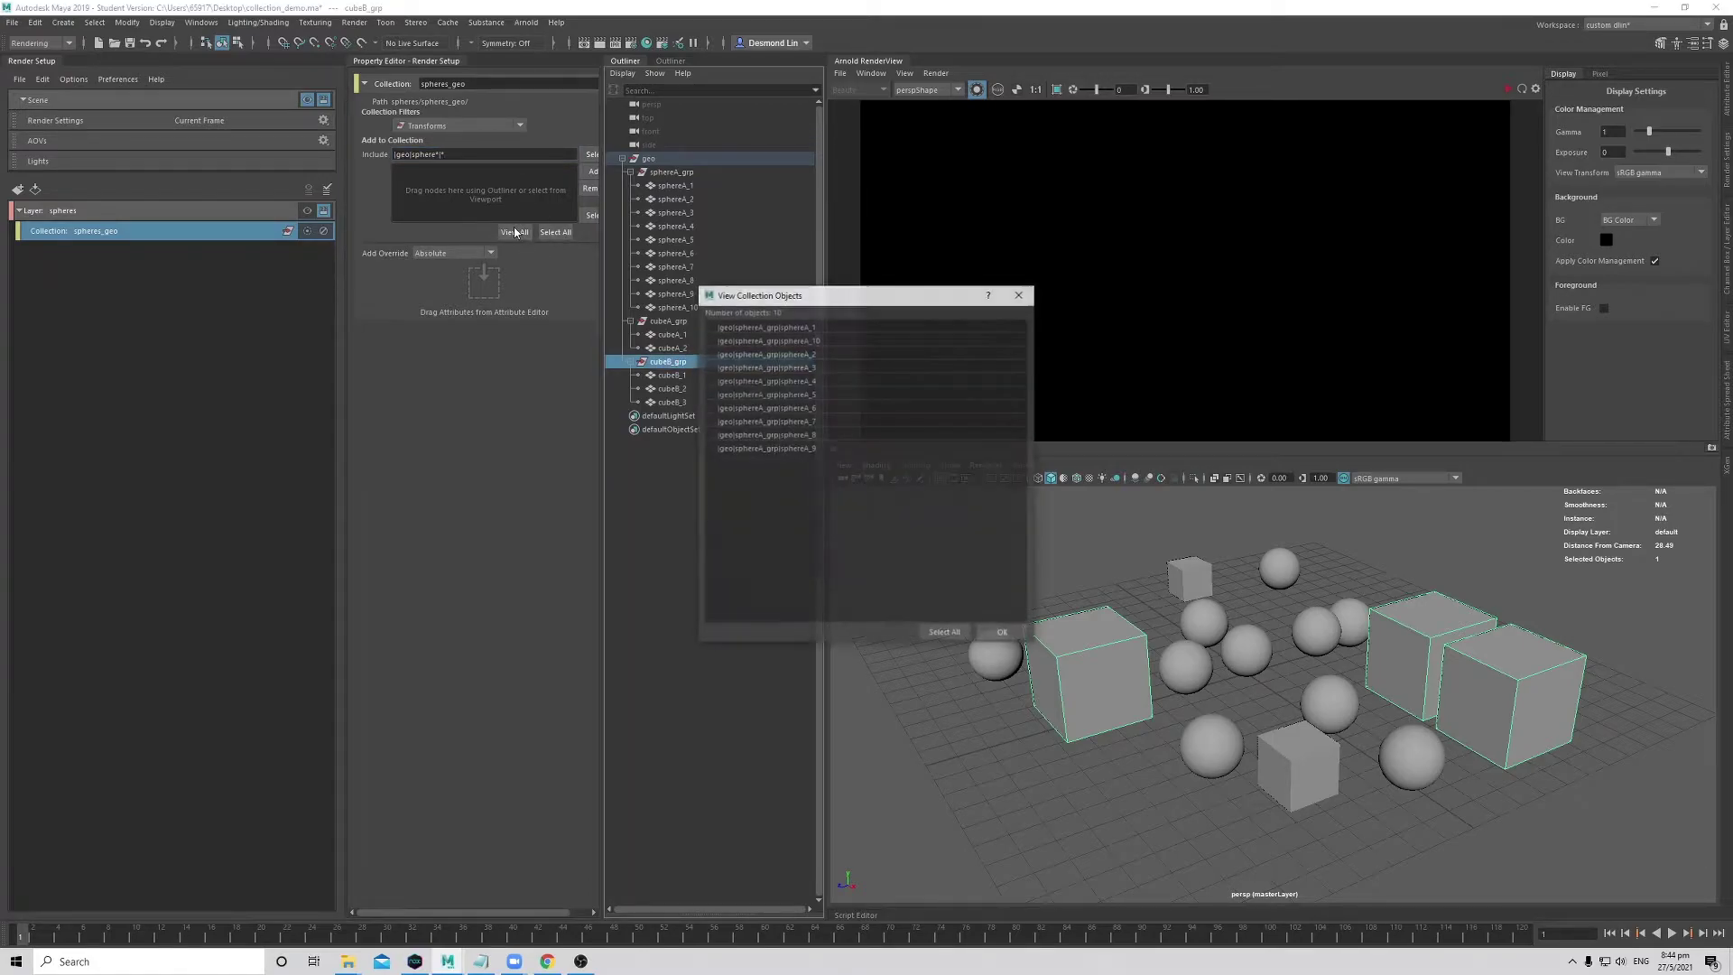
pyautogui.moveTo(853, 295); pyautogui.dragTo(698, 314)
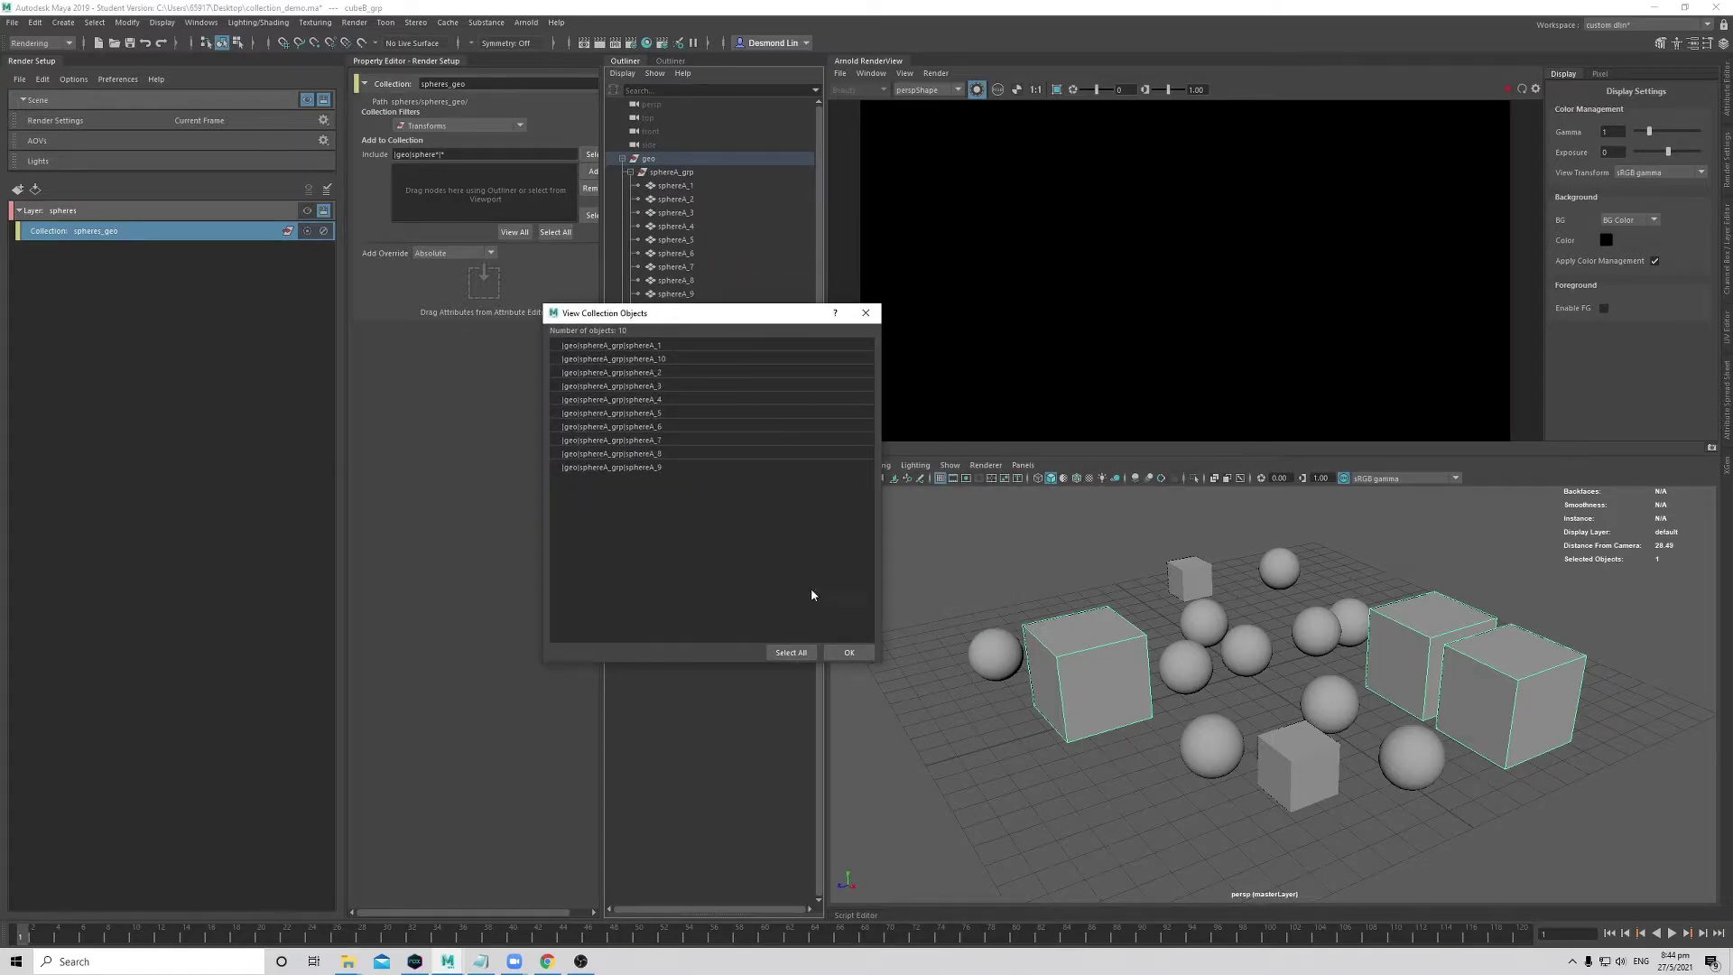
pyautogui.moveTo(671, 320); pyautogui.dragTo(1005, 316)
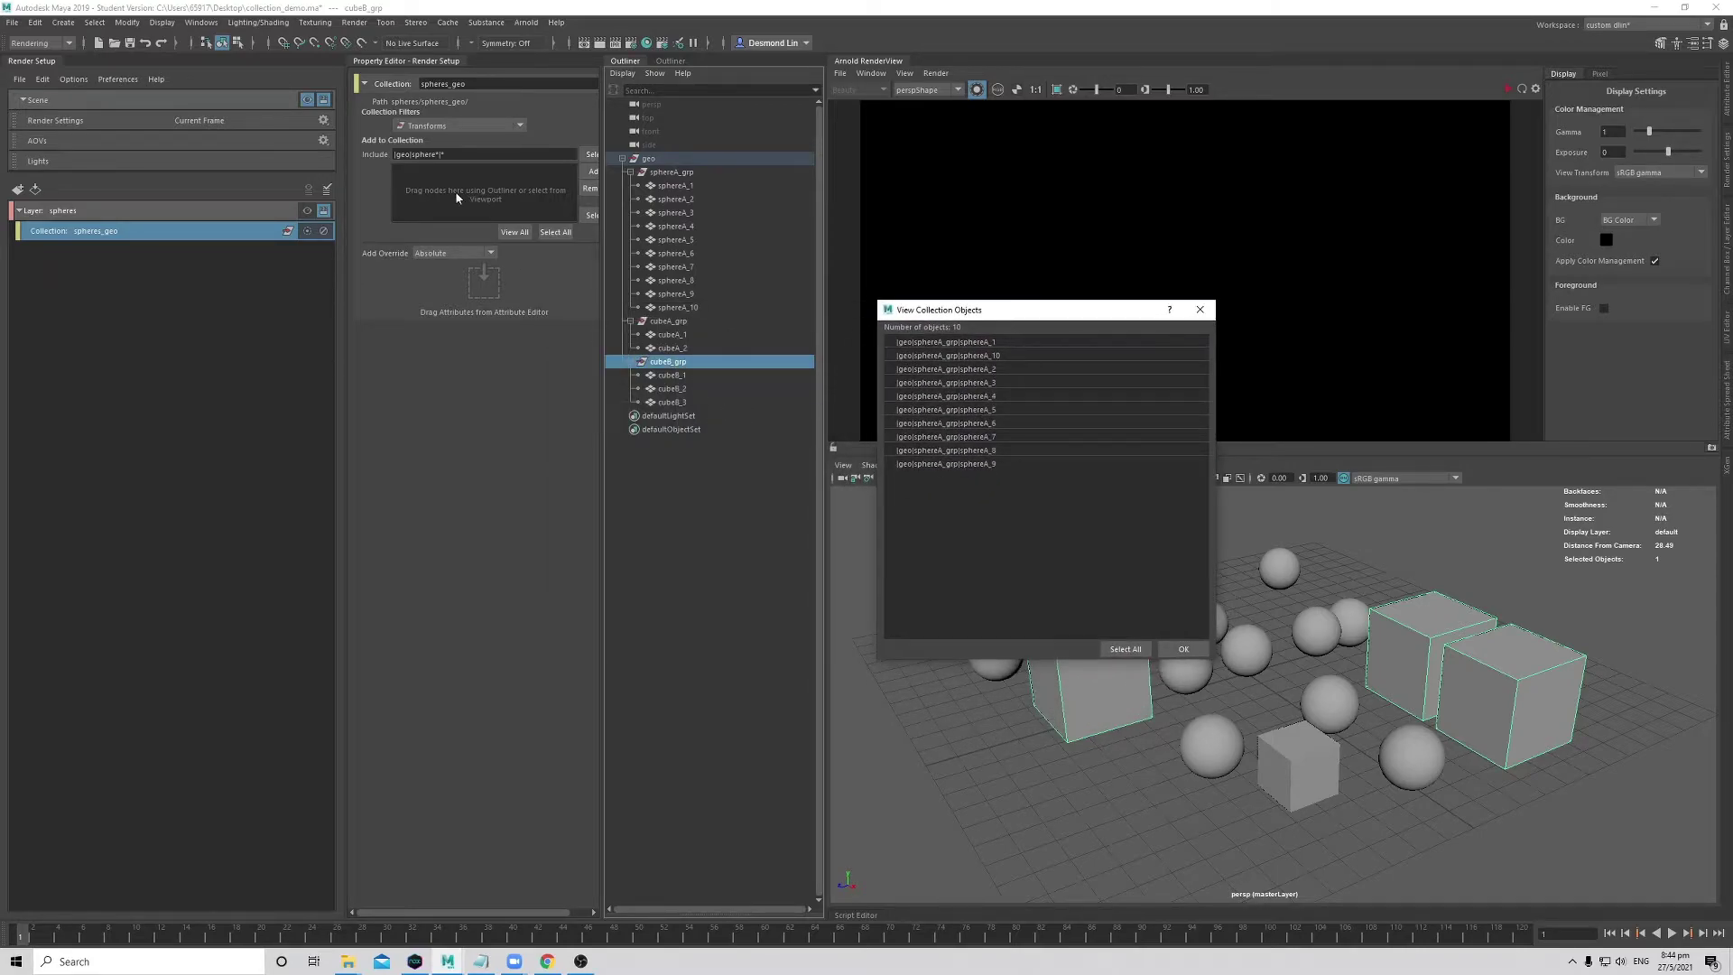
pyautogui.click(1185, 649)
pyautogui.click(1184, 669)
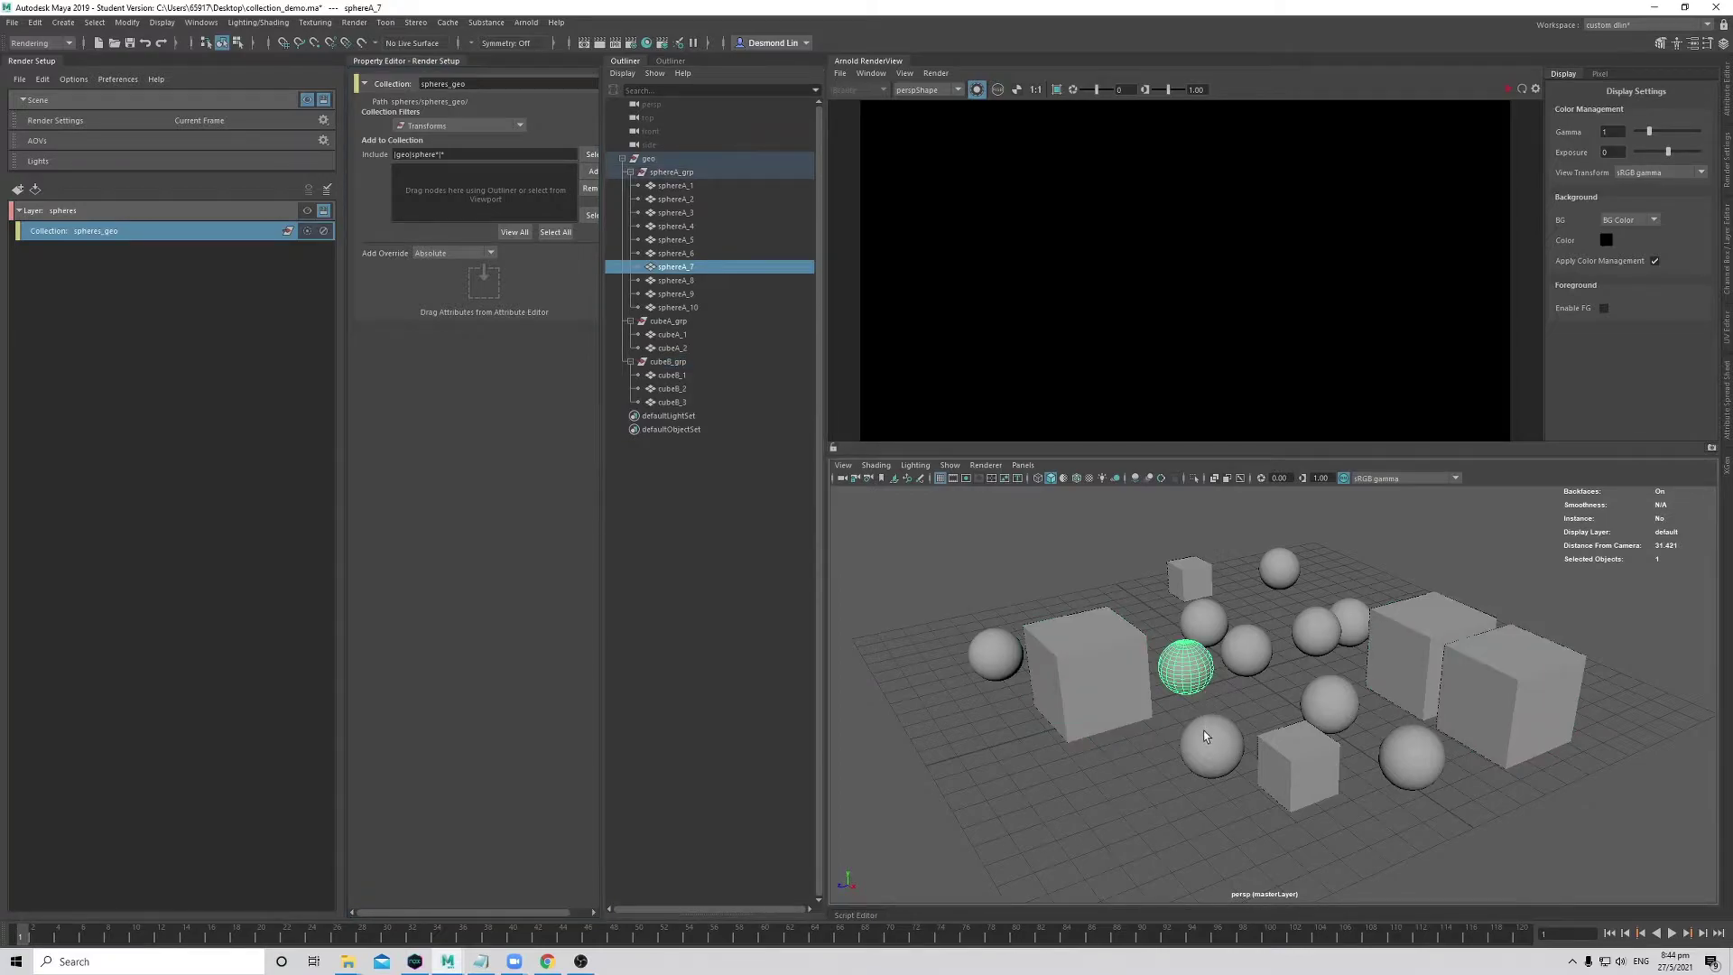
# - Duplicate the sphere beside the small front cube twice, moving the copies to the empty grid area in front
pyautogui.click(1205, 731)
pyautogui.hotkey('ctrl', 'd')
pyautogui.press('w')
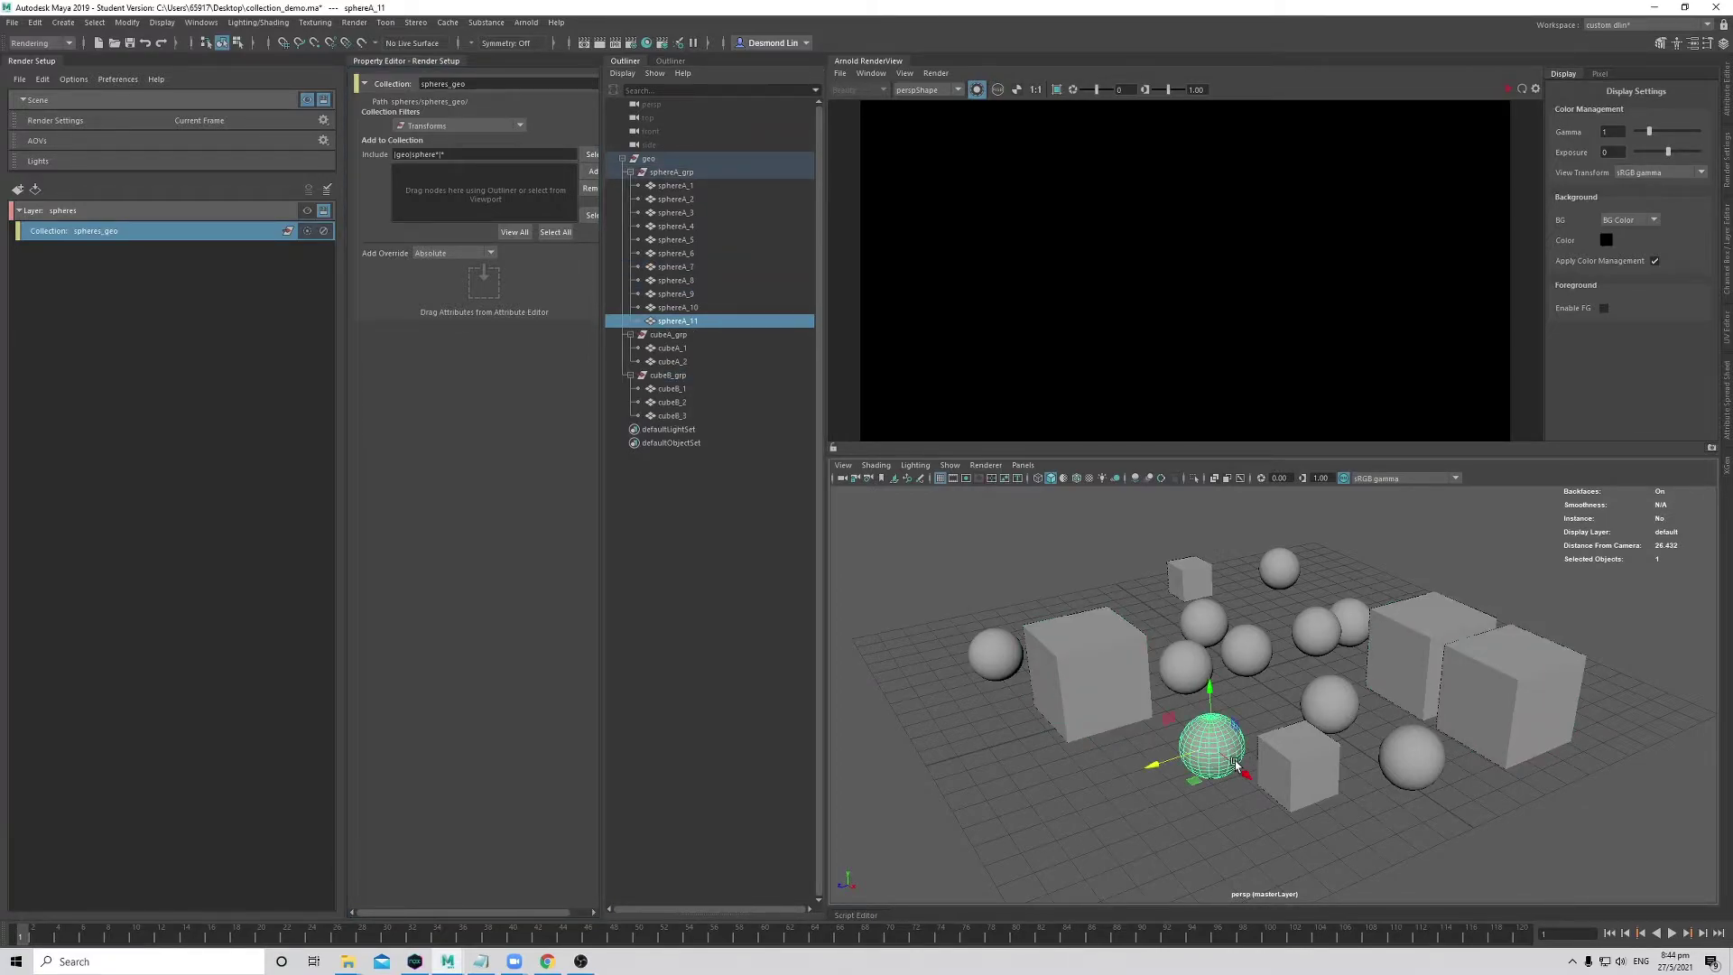
pyautogui.moveTo(1165, 762); pyautogui.dragTo(1167, 808)
pyautogui.hotkey('ctrl', 'd')
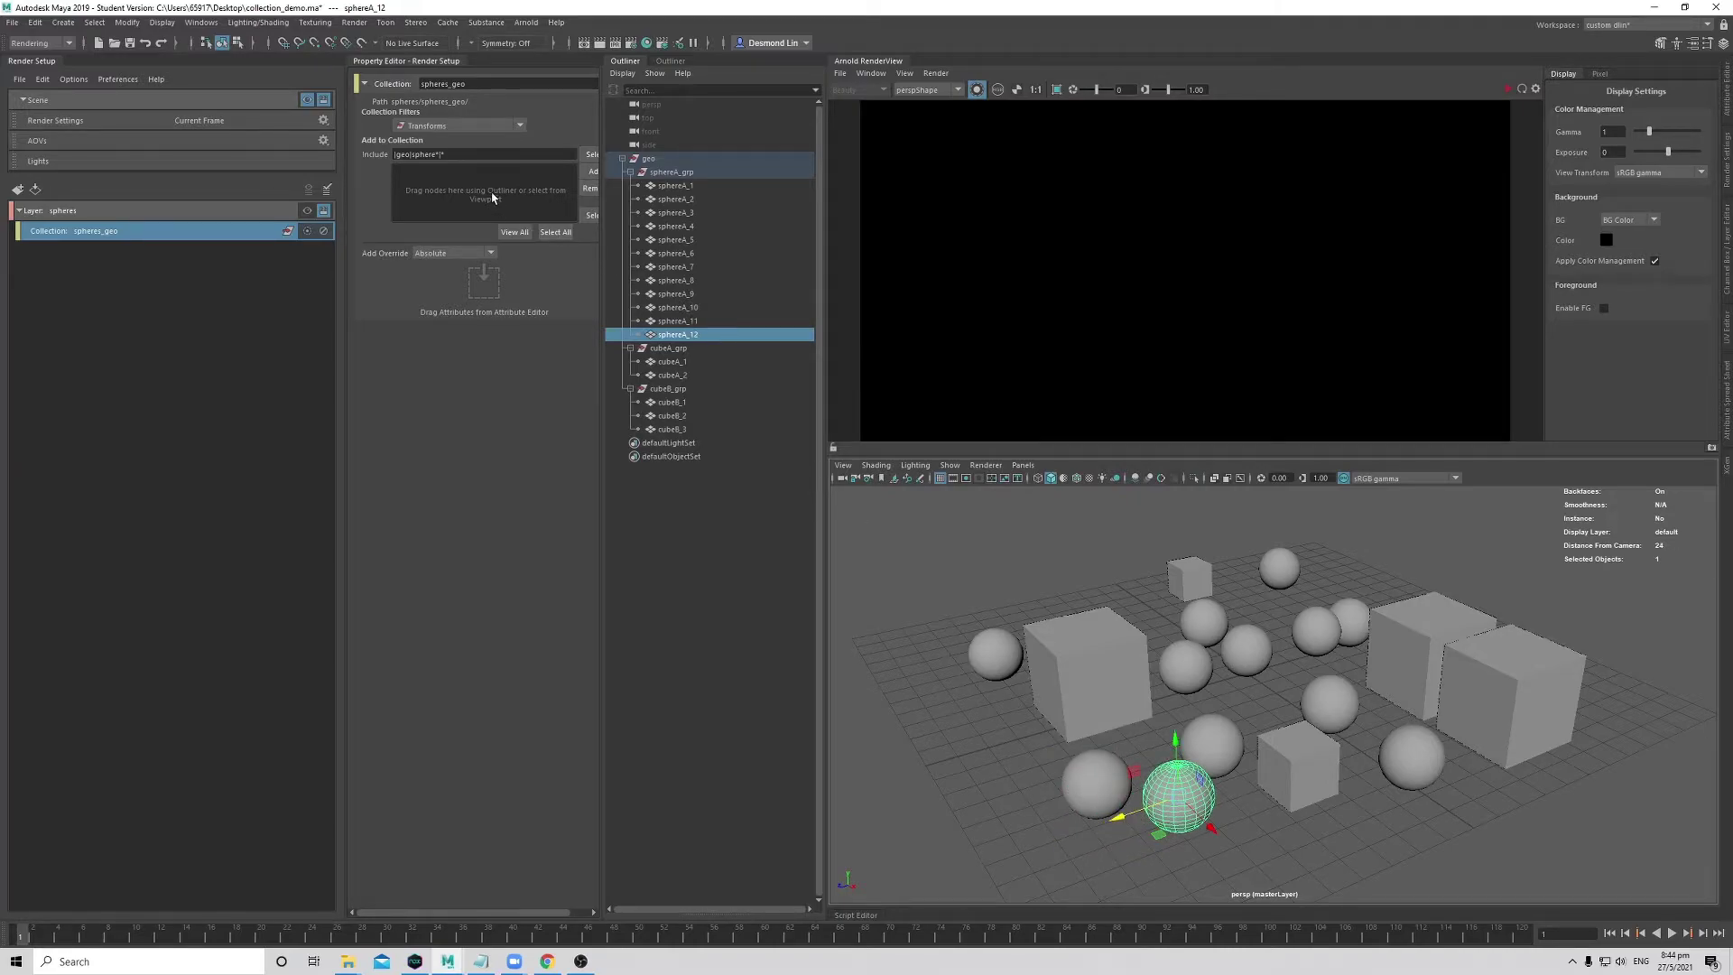
# - View all objects in spheres_geo again and check the entries sphereA_10, sphereA_11 and sphereA_12
pyautogui.click(520, 232)
pyautogui.click(832, 340)
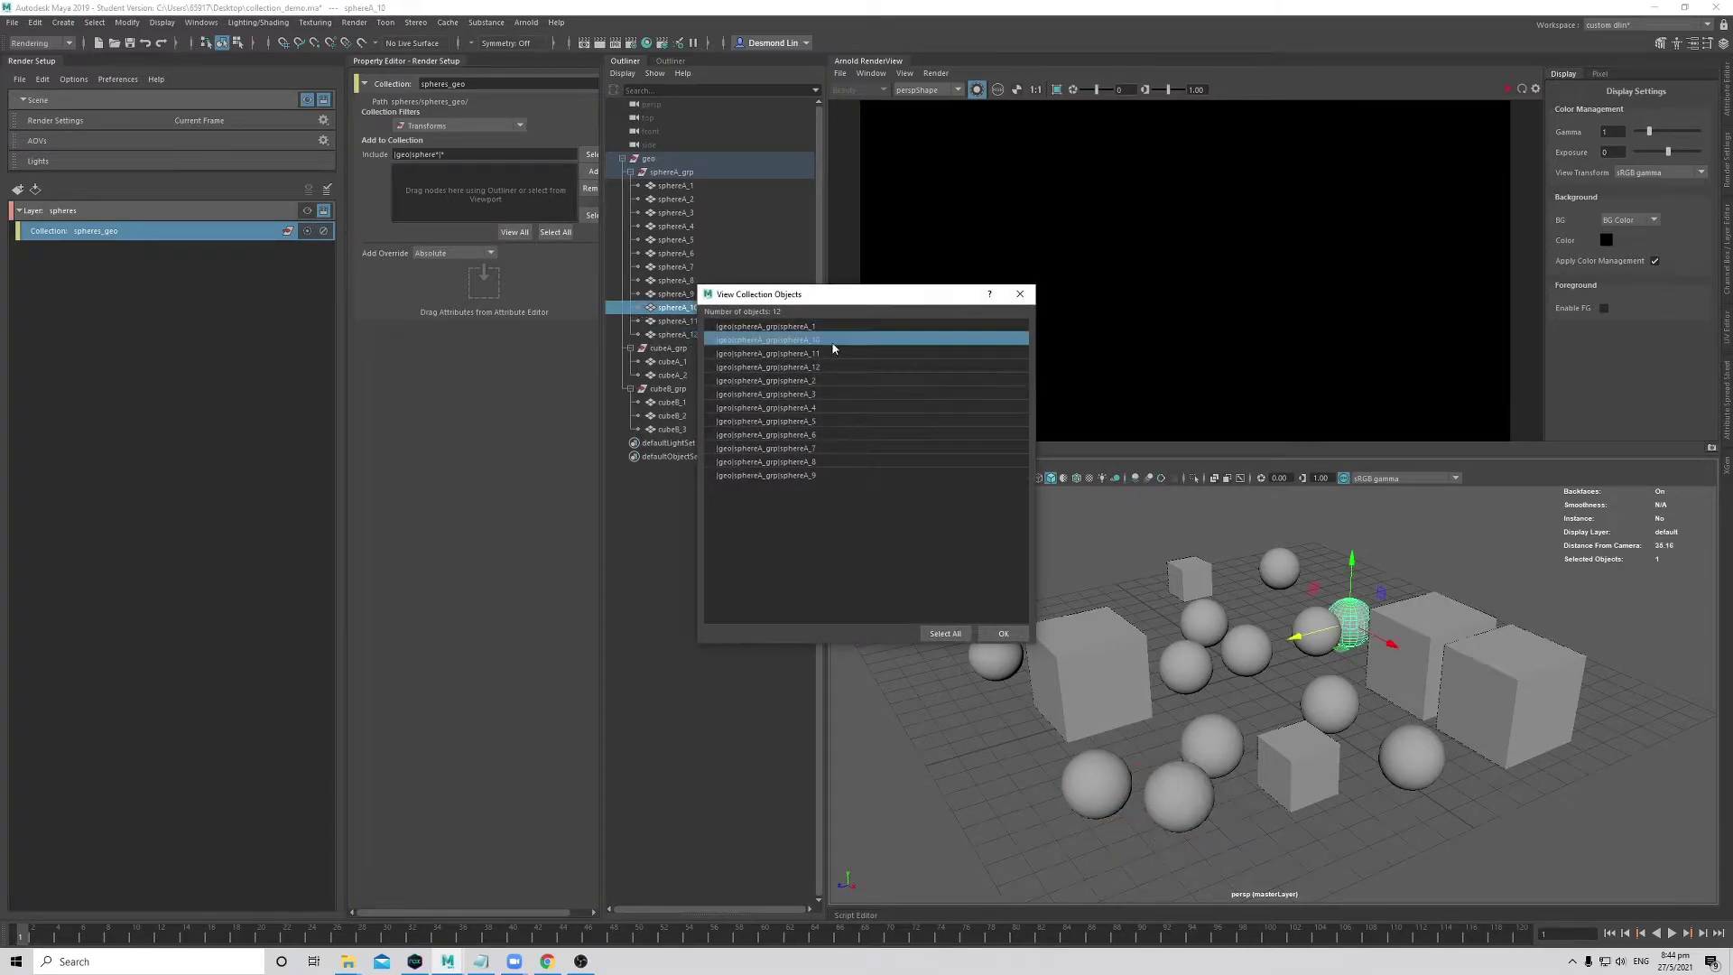
pyautogui.keyDown('shift'); pyautogui.click(832, 368); pyautogui.keyUp('shift')
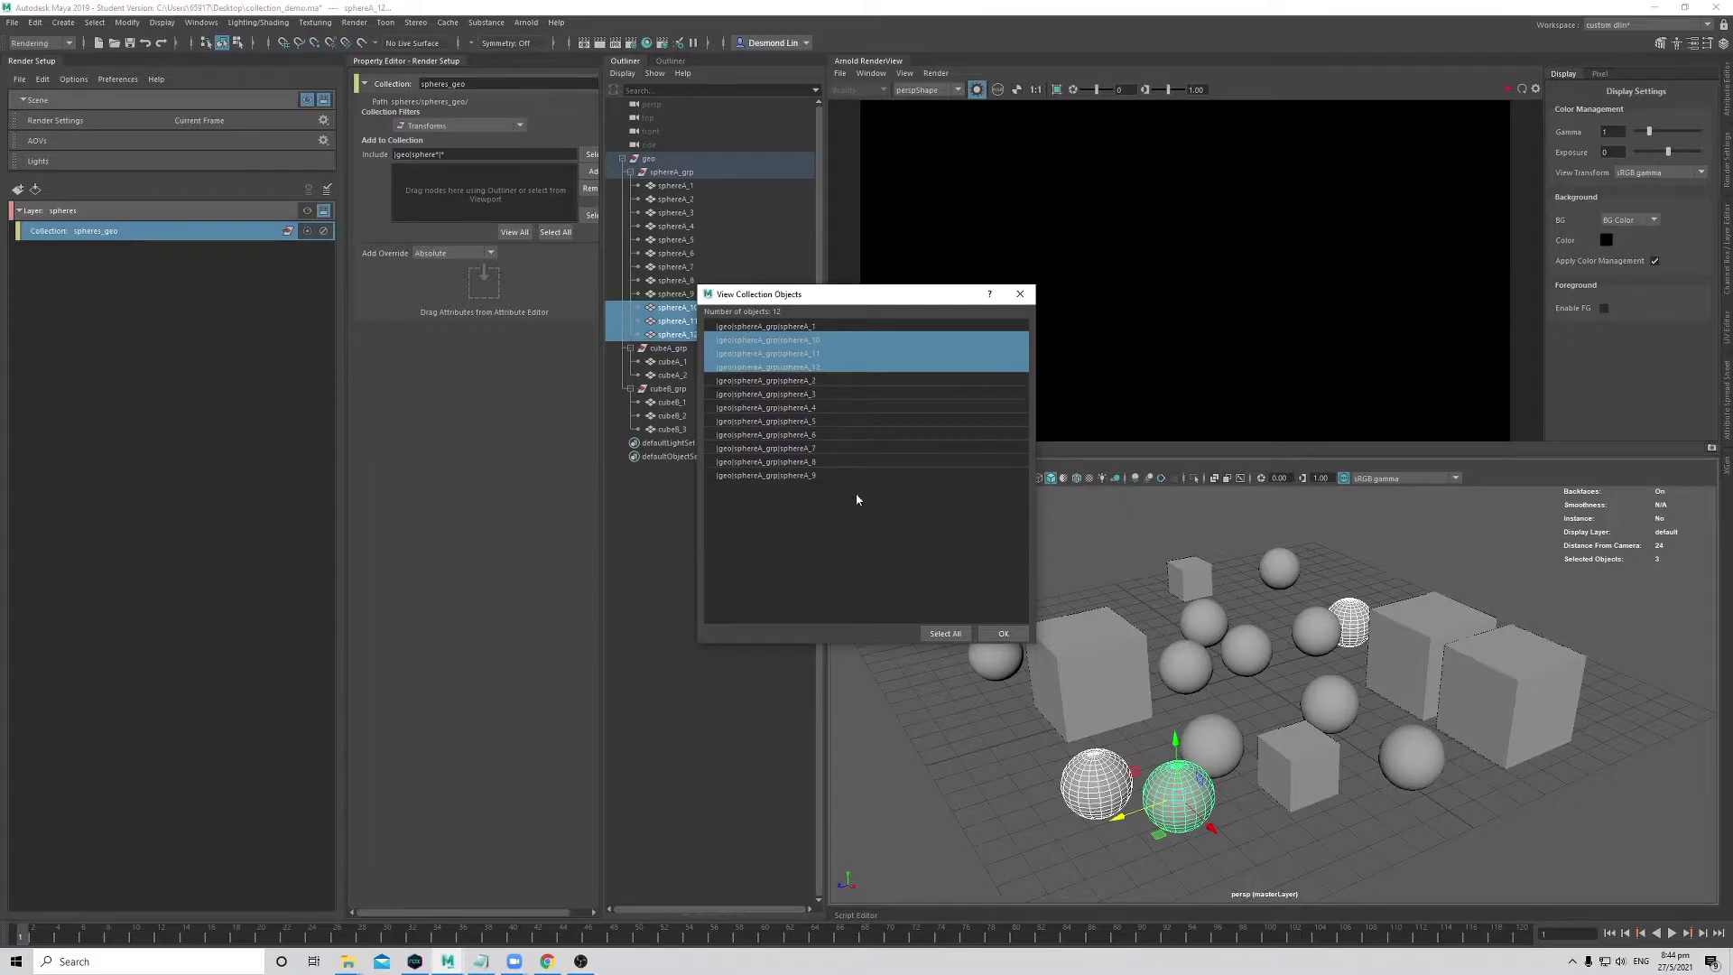
pyautogui.click(822, 492)
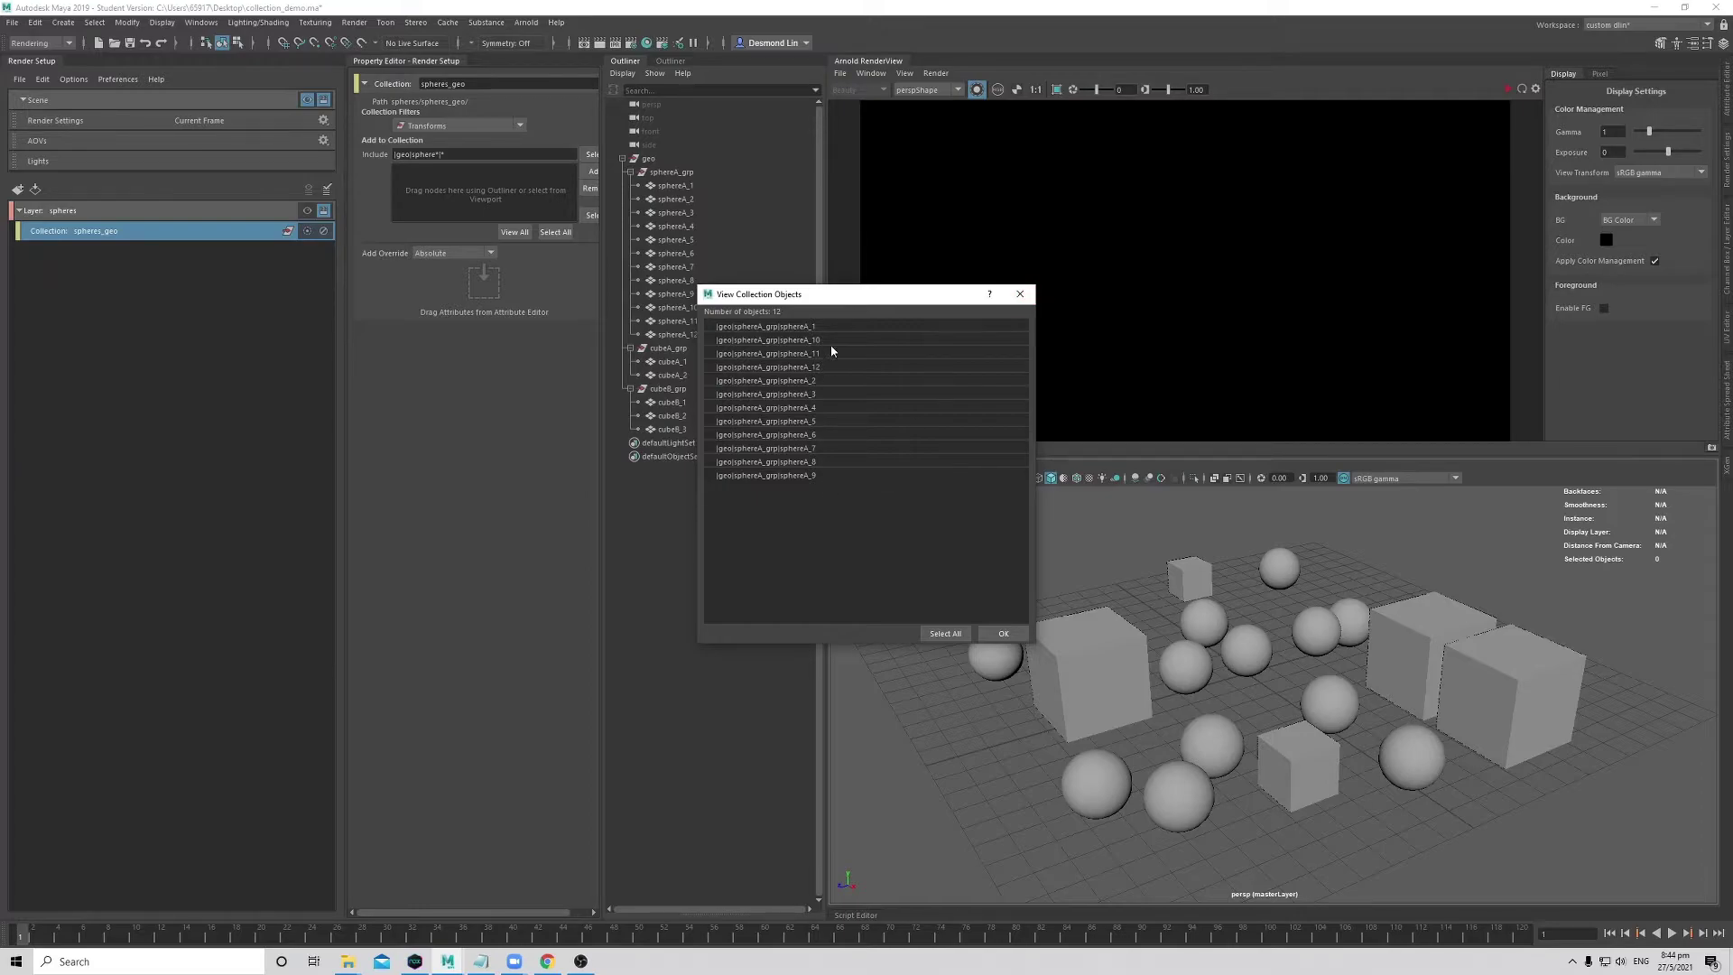
pyautogui.click(893, 340)
pyautogui.click(894, 353)
pyautogui.click(894, 367)
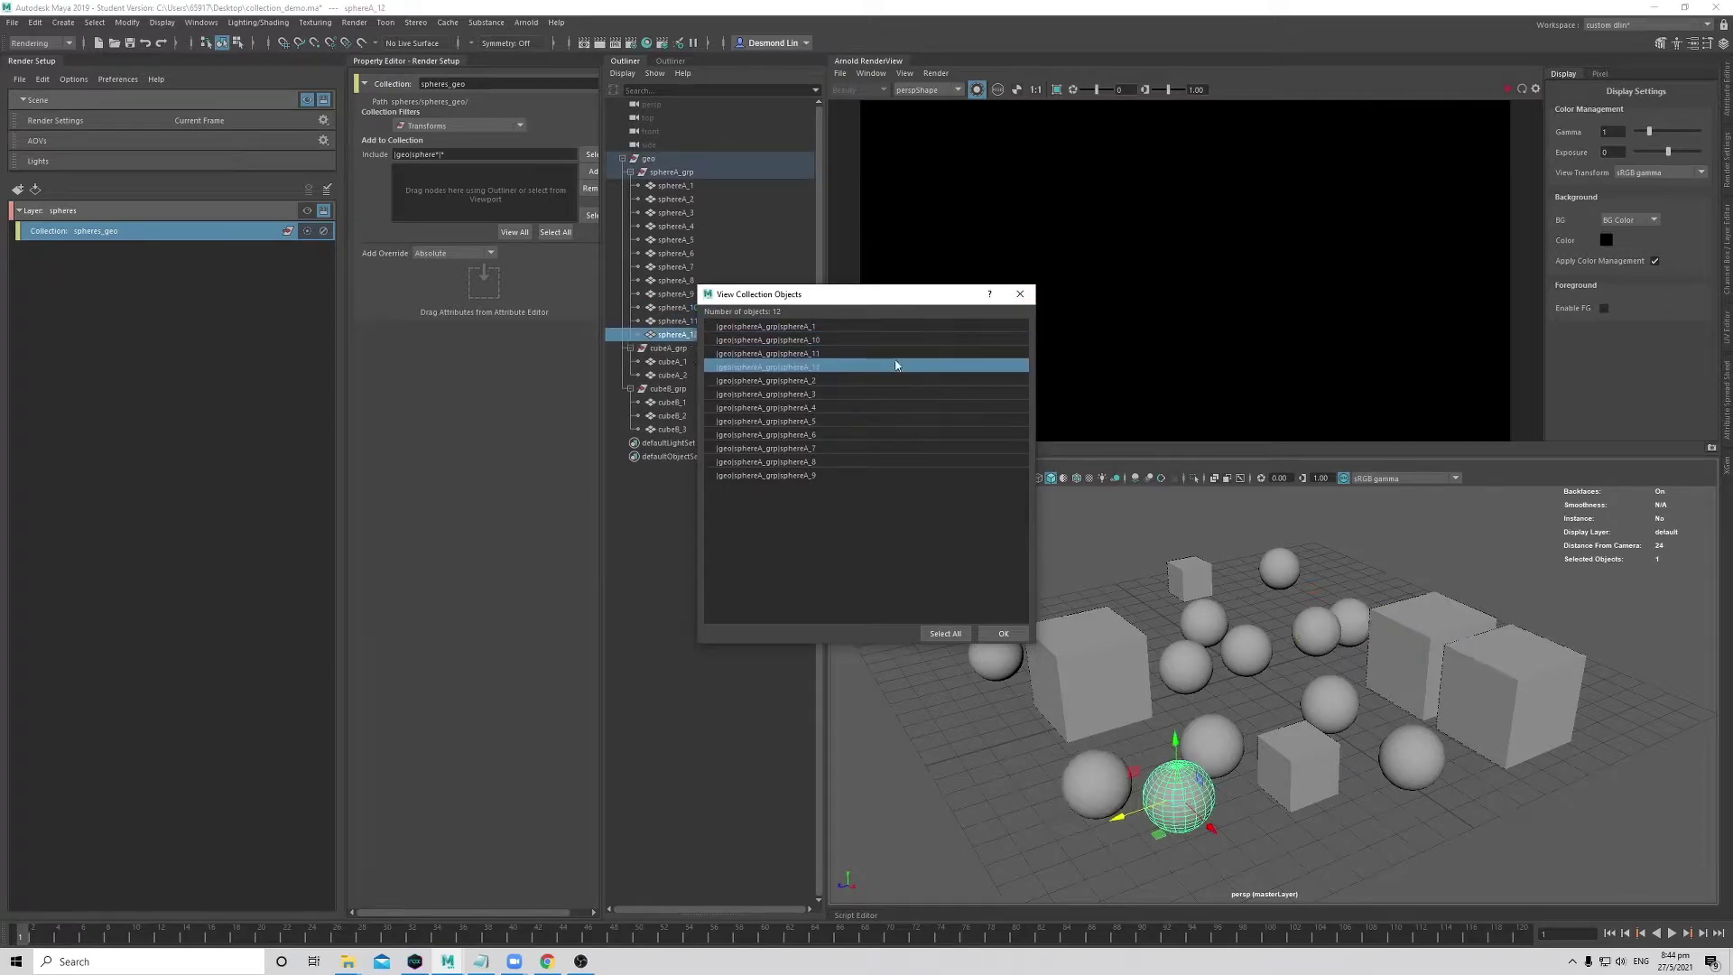
pyautogui.click(1023, 295)
# - Add sphereA_1 through sphereA_10 individually to the spheres_geo collection and clear its include expression
pyautogui.click(696, 185)
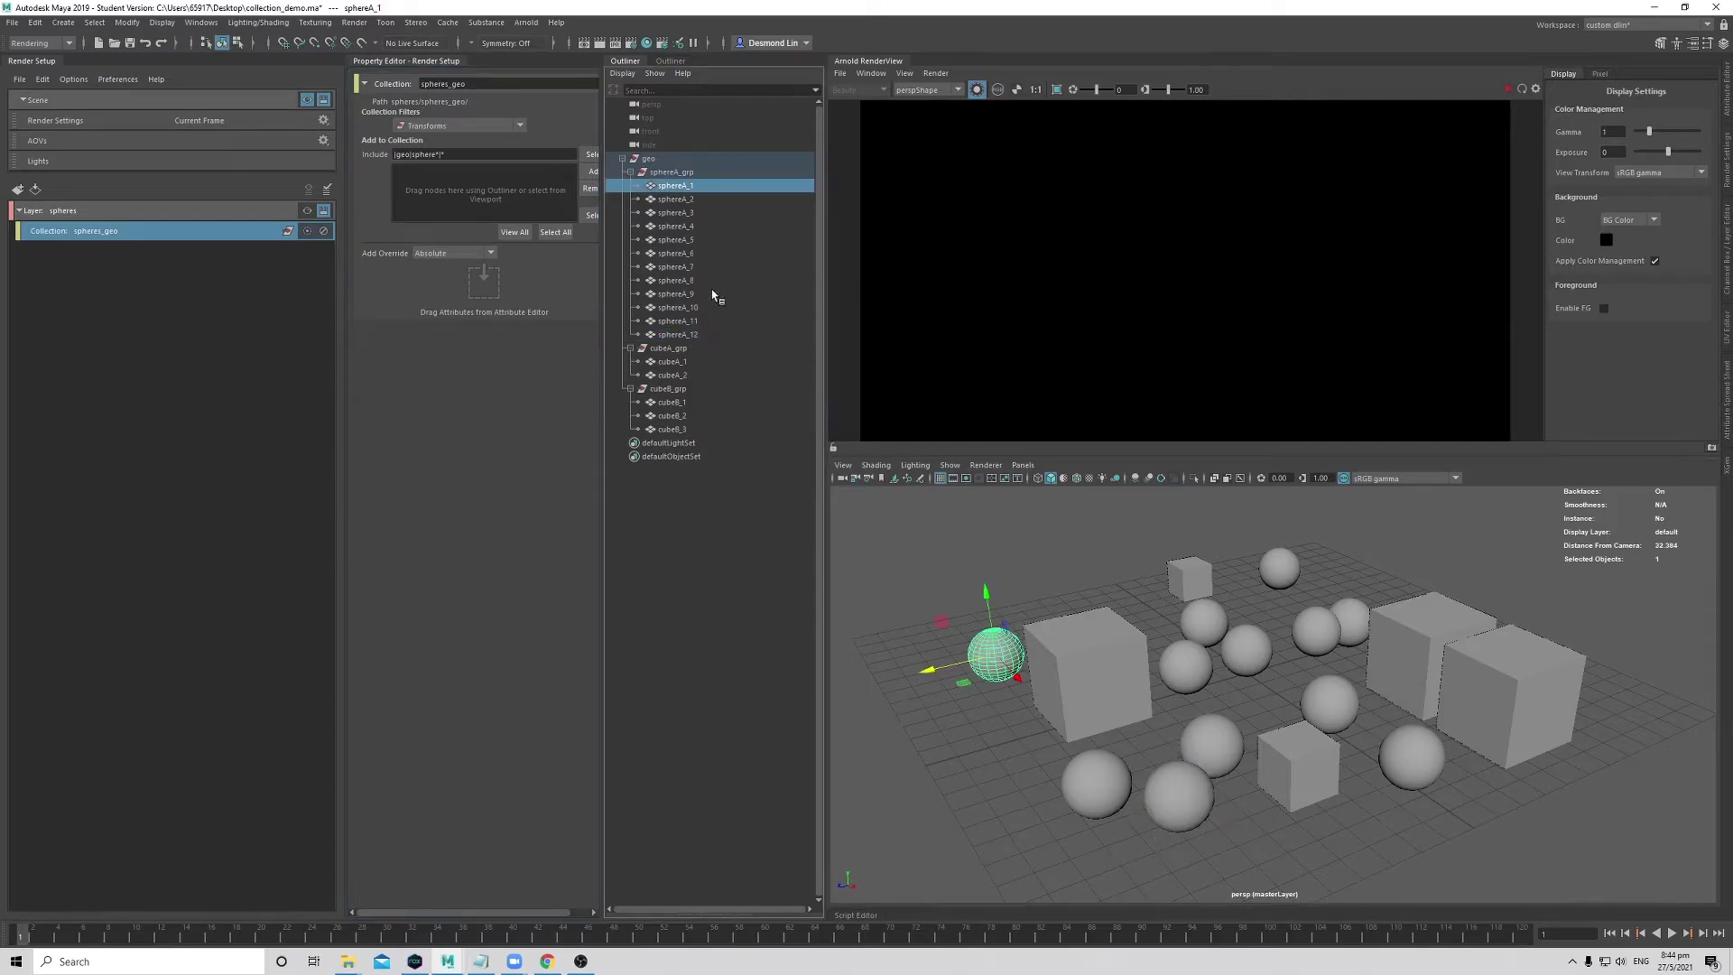
pyautogui.keyDown('shift'); pyautogui.click(701, 307); pyautogui.keyUp('shift')
pyautogui.moveTo(679, 265); pyautogui.dragTo(495, 203)
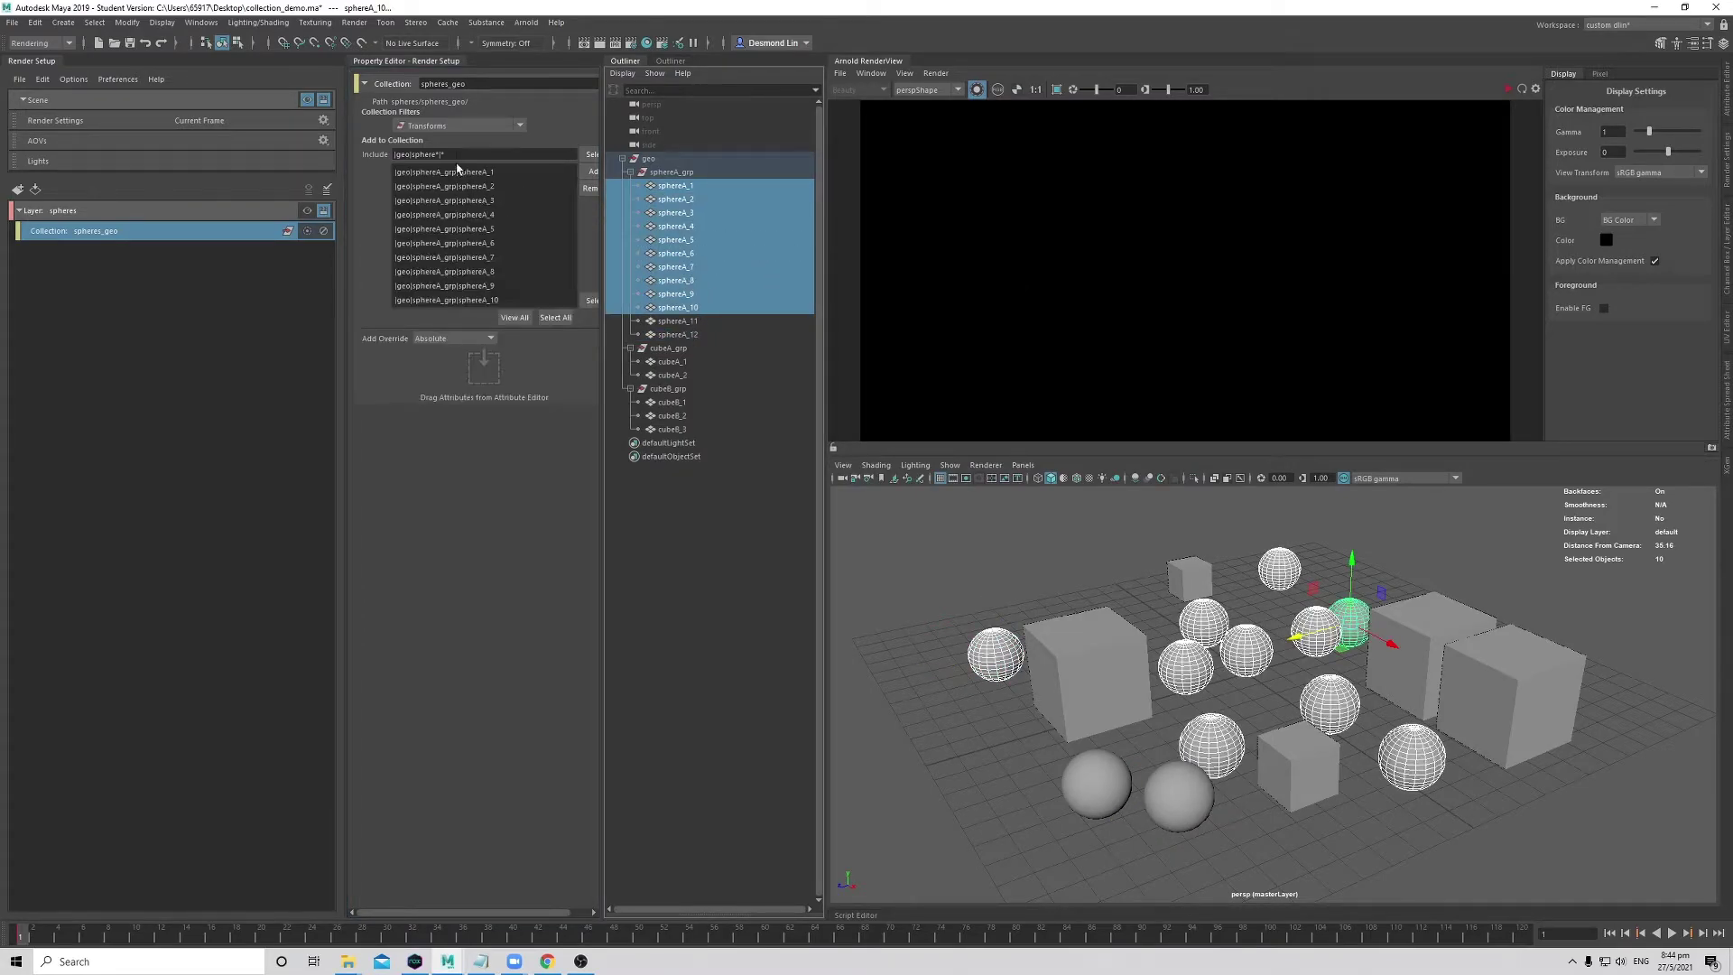
pyautogui.press('BackSpace')
# - Select the two duplicated spheres in the viewport and remove all individual sphere entries from the spheres_geo collection
pyautogui.moveTo(1180, 818); pyautogui.dragTo(1078, 768)
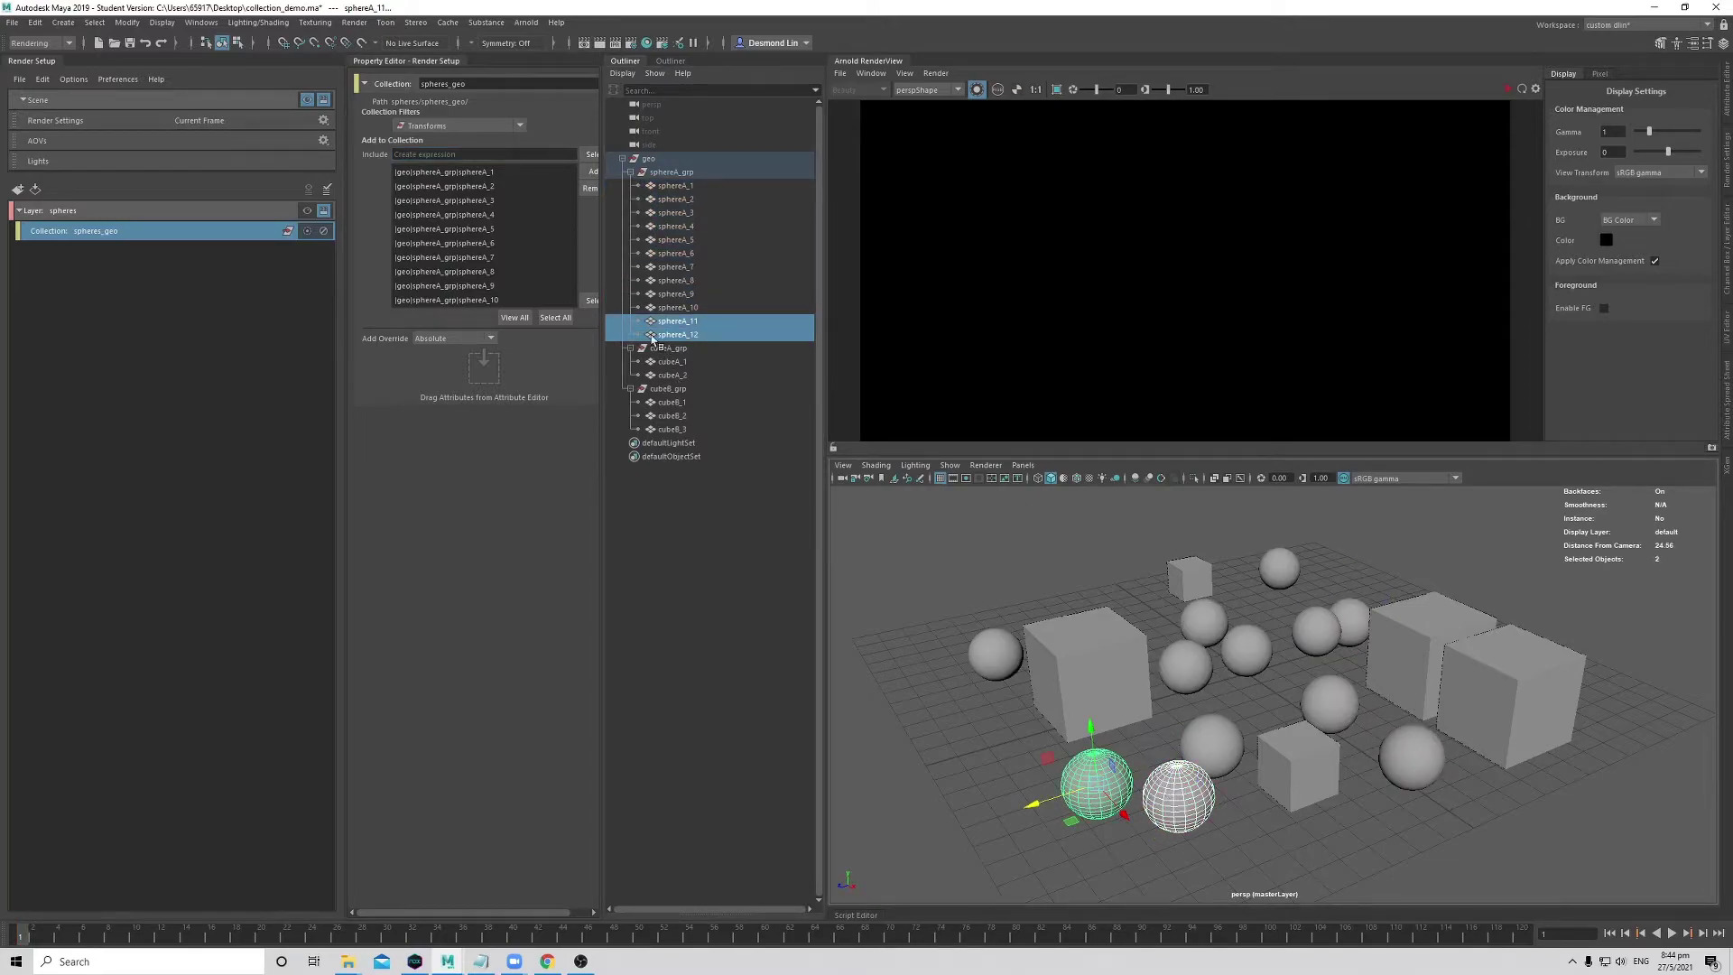
pyautogui.click(476, 206)
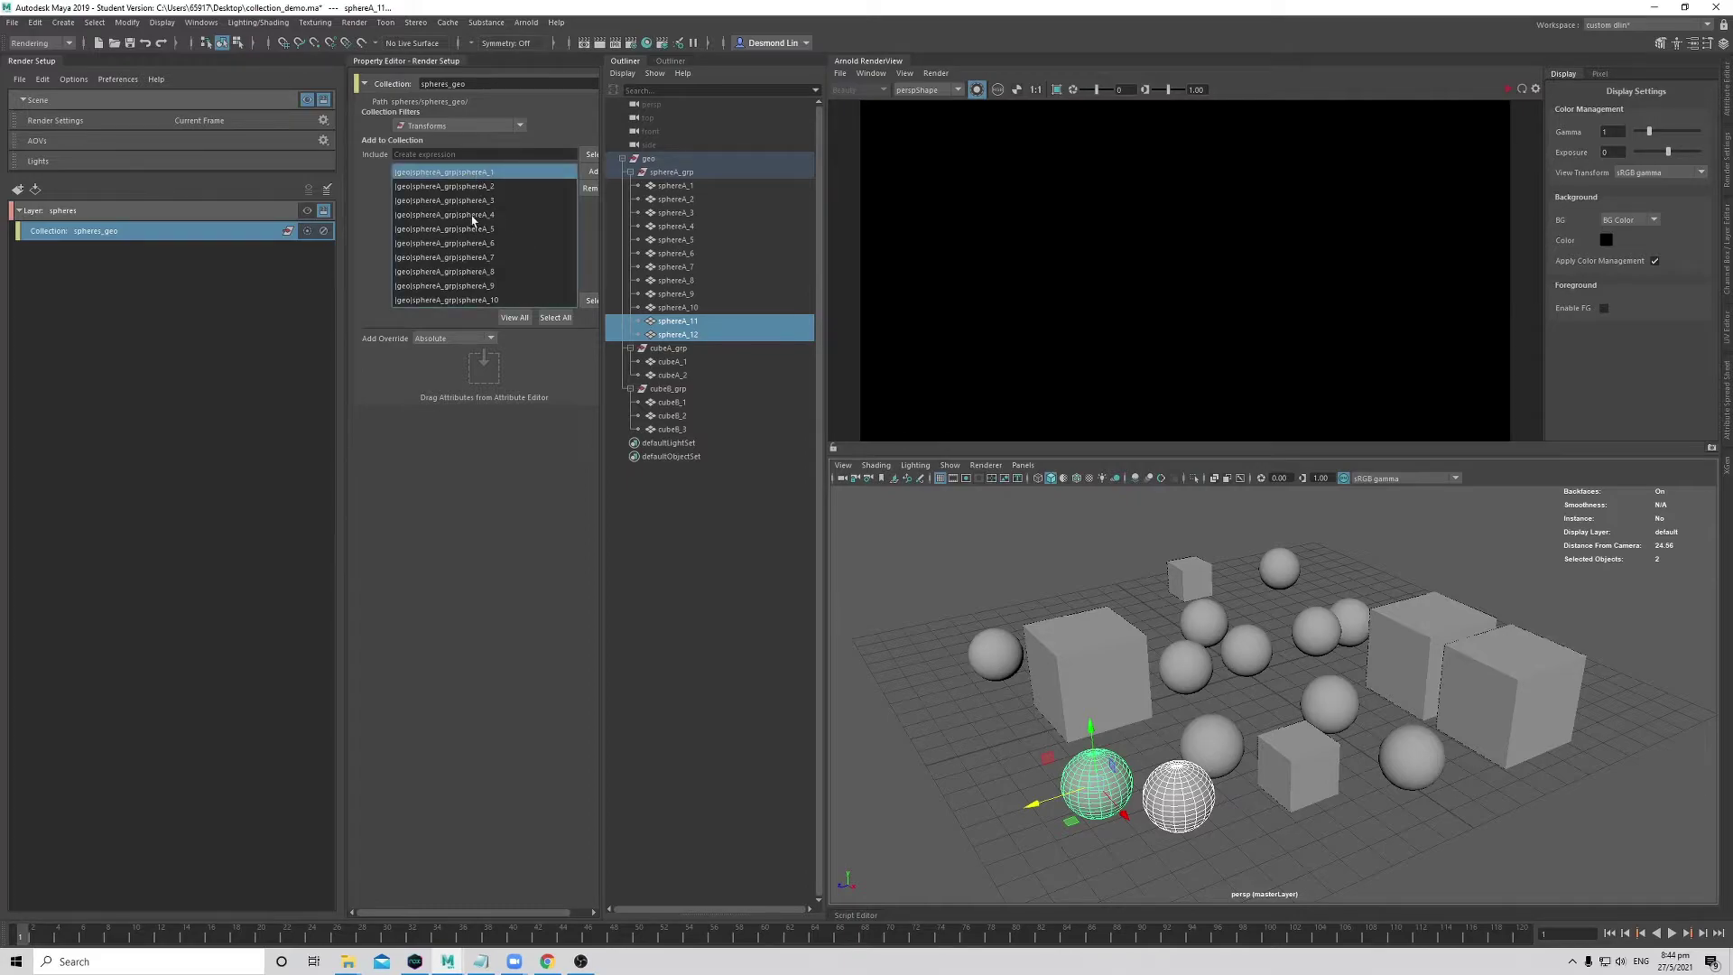
pyautogui.keyDown('shift'); pyautogui.click(479, 301); pyautogui.keyUp('shift')
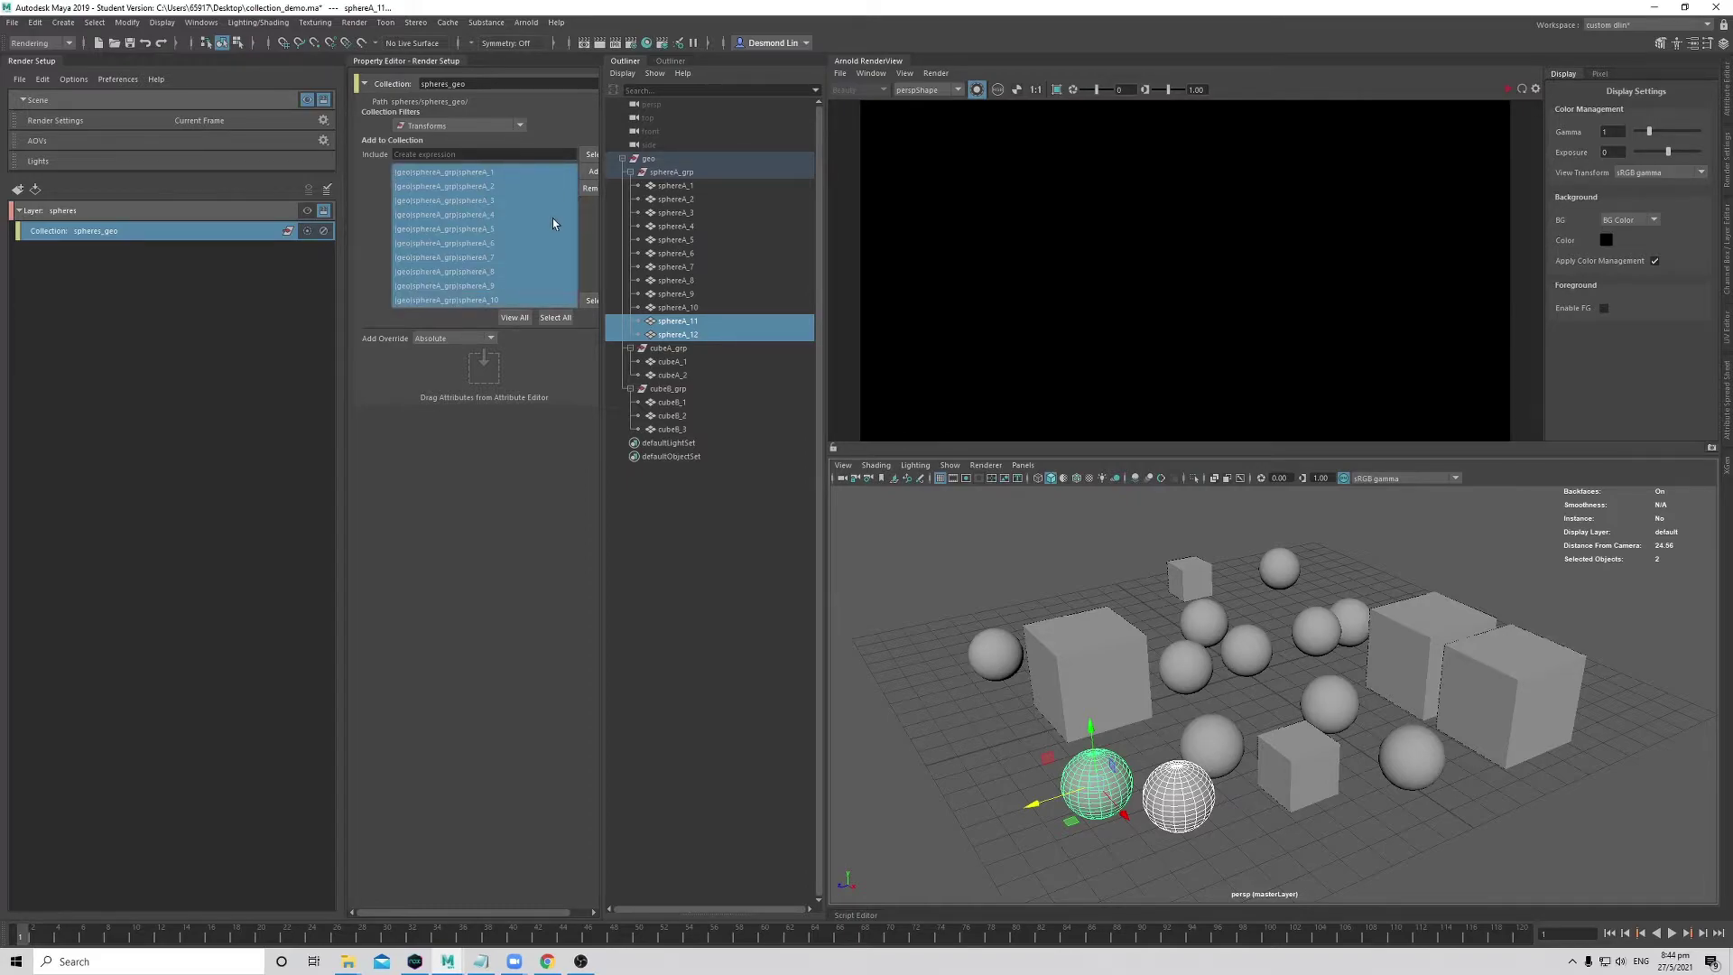
pyautogui.click(591, 190)
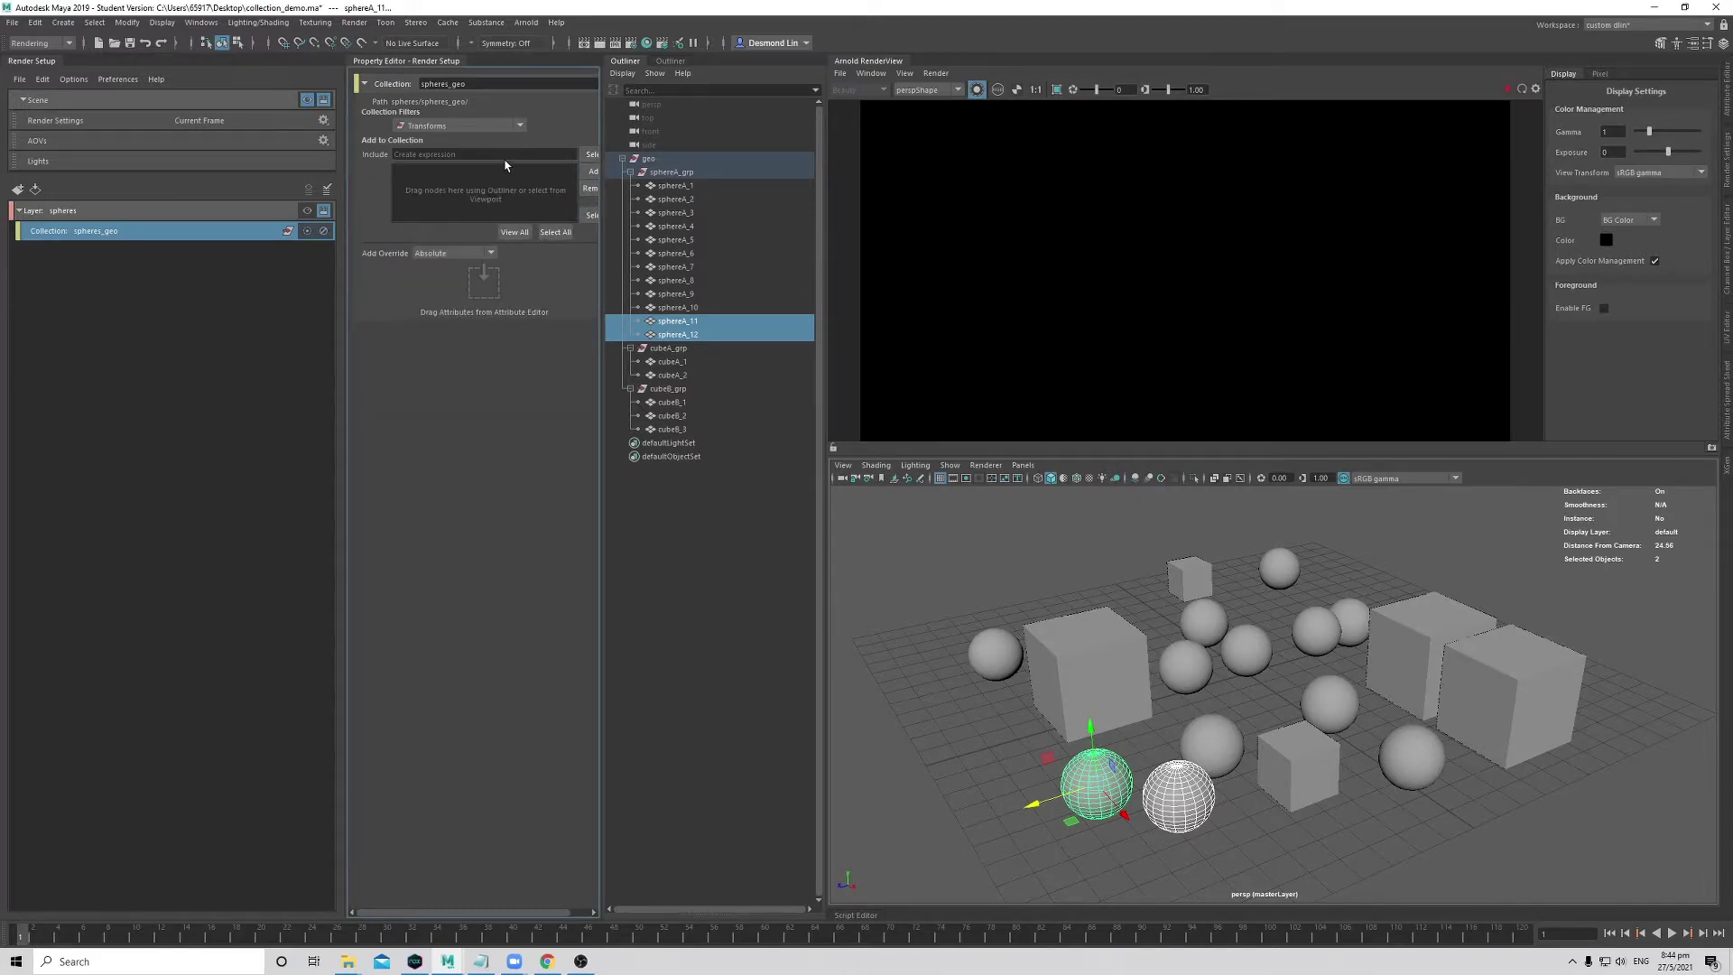
# - Enter |geo|sphere*|* as the spheres_geo include expression and view all objects it matches
pyautogui.click(688, 199)
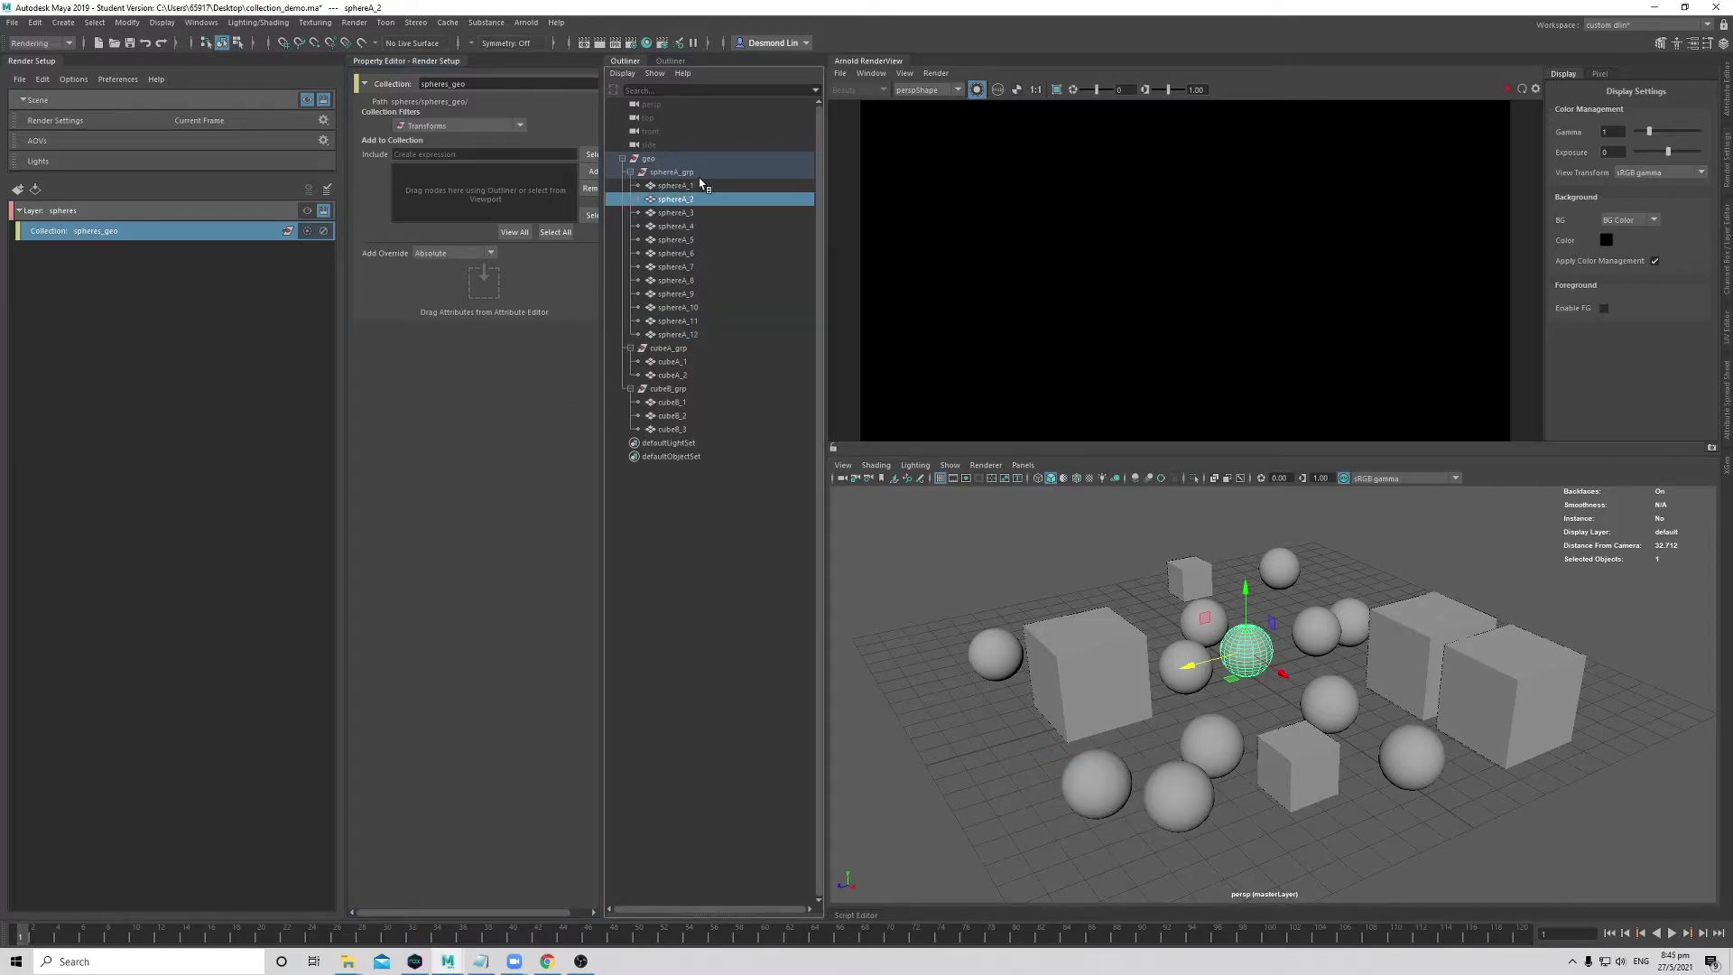
pyautogui.moveTo(709, 202); pyautogui.dragTo(503, 177)
pyautogui.click(683, 187)
pyautogui.click(559, 211)
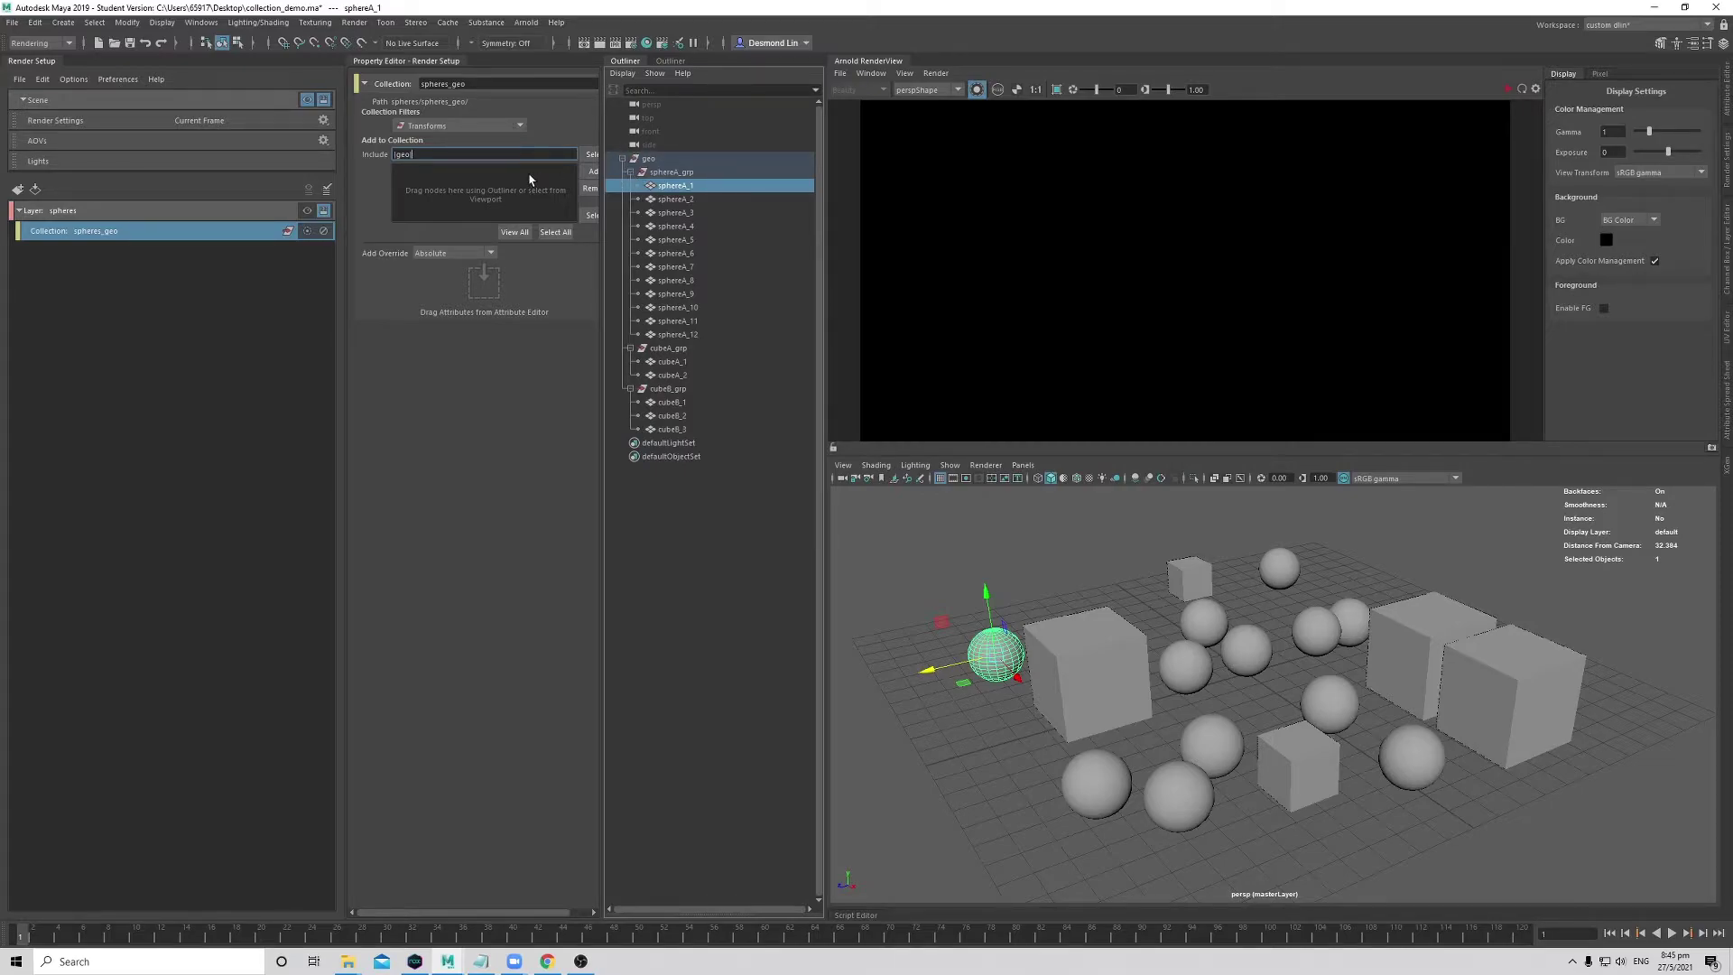
pyautogui.write('here*|*')
pyautogui.click(513, 232)
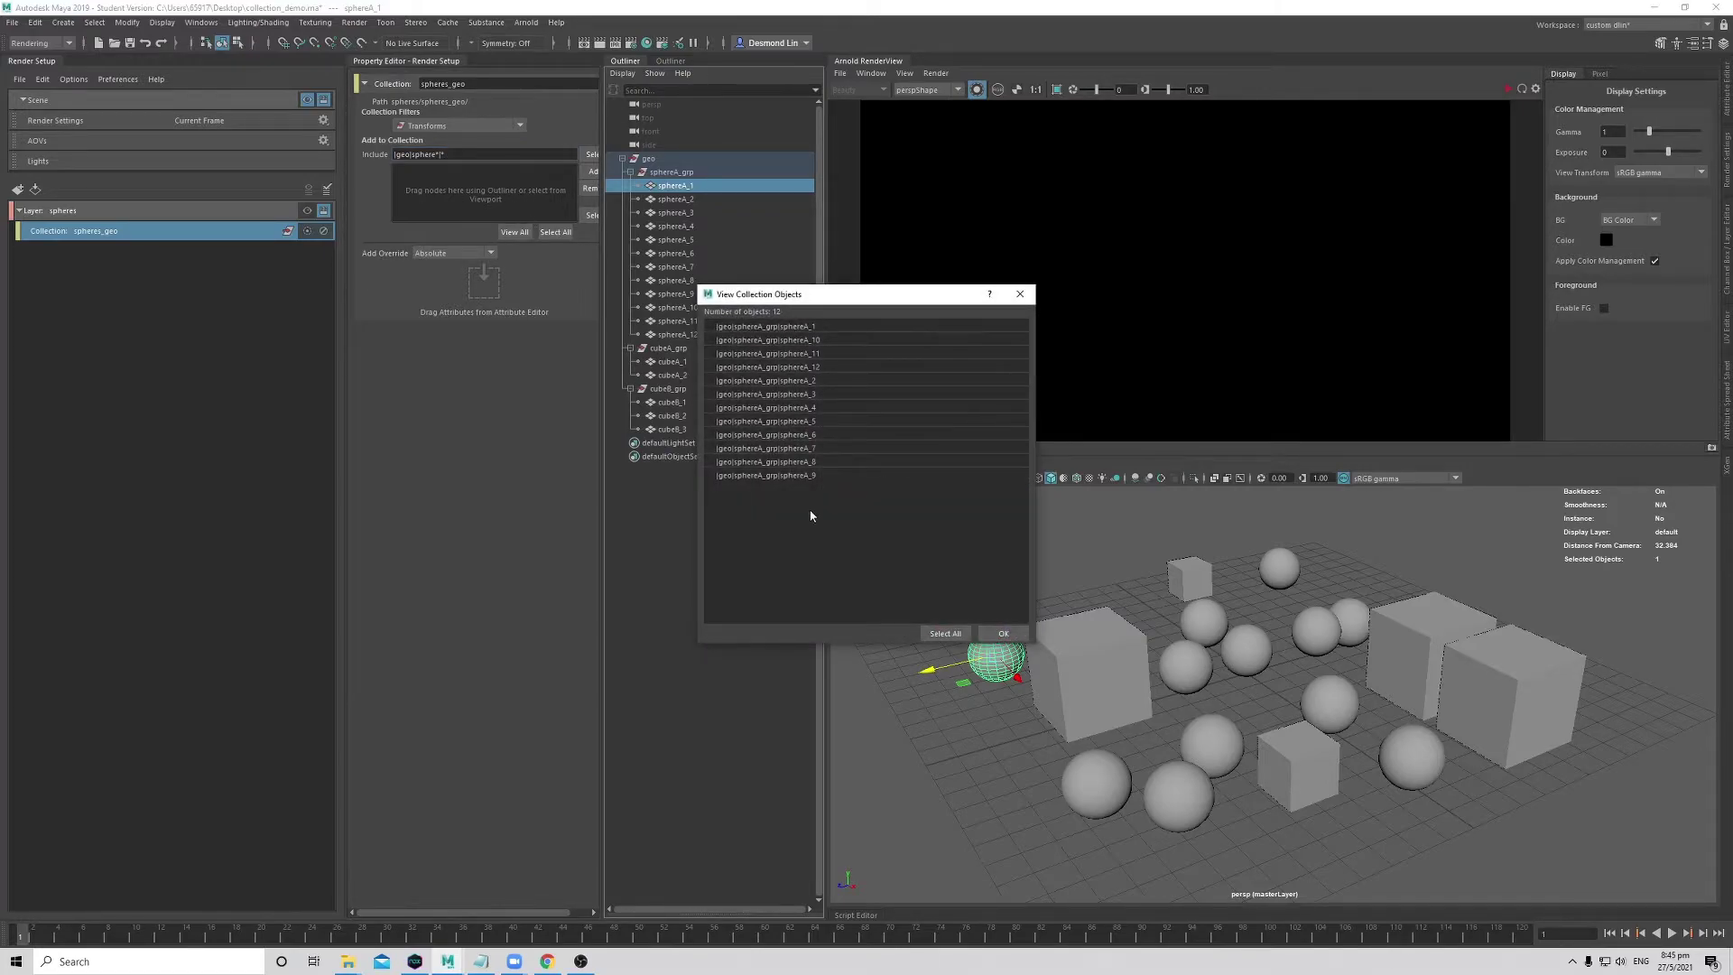
# - Create a render layer named cubeA and add a collection named cubeA_geo to it
pyautogui.click(1020, 294)
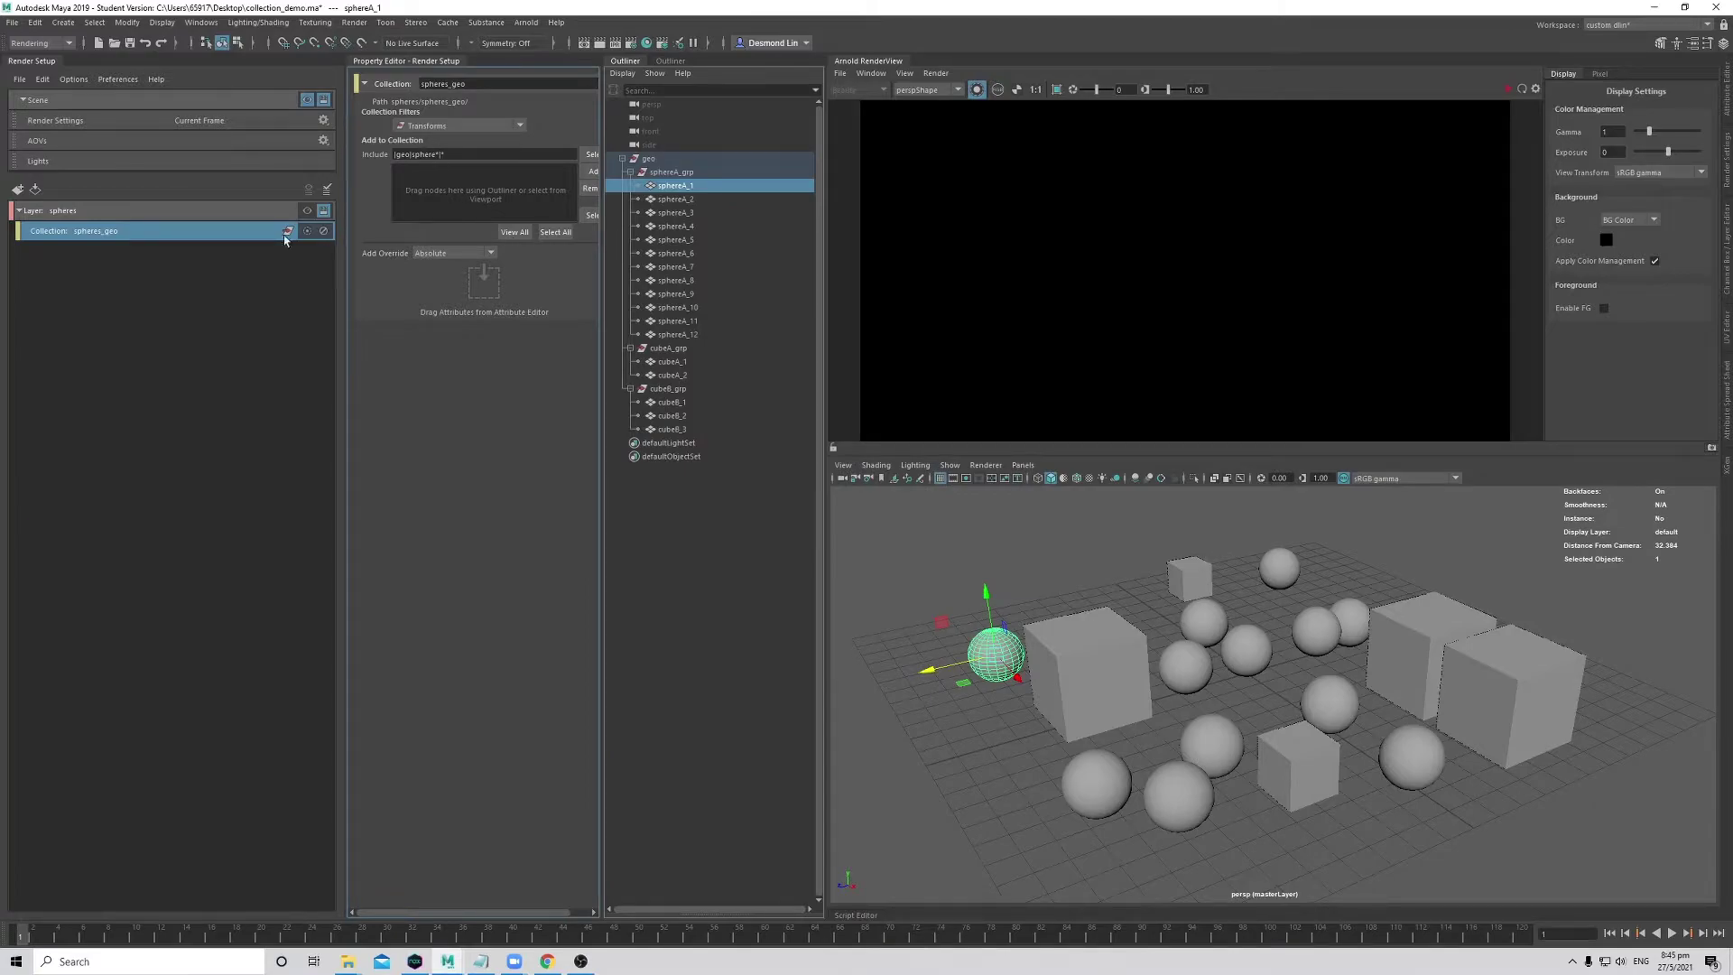
pyautogui.click(17, 188)
pyautogui.write('cubeA')
pyautogui.press('Return')
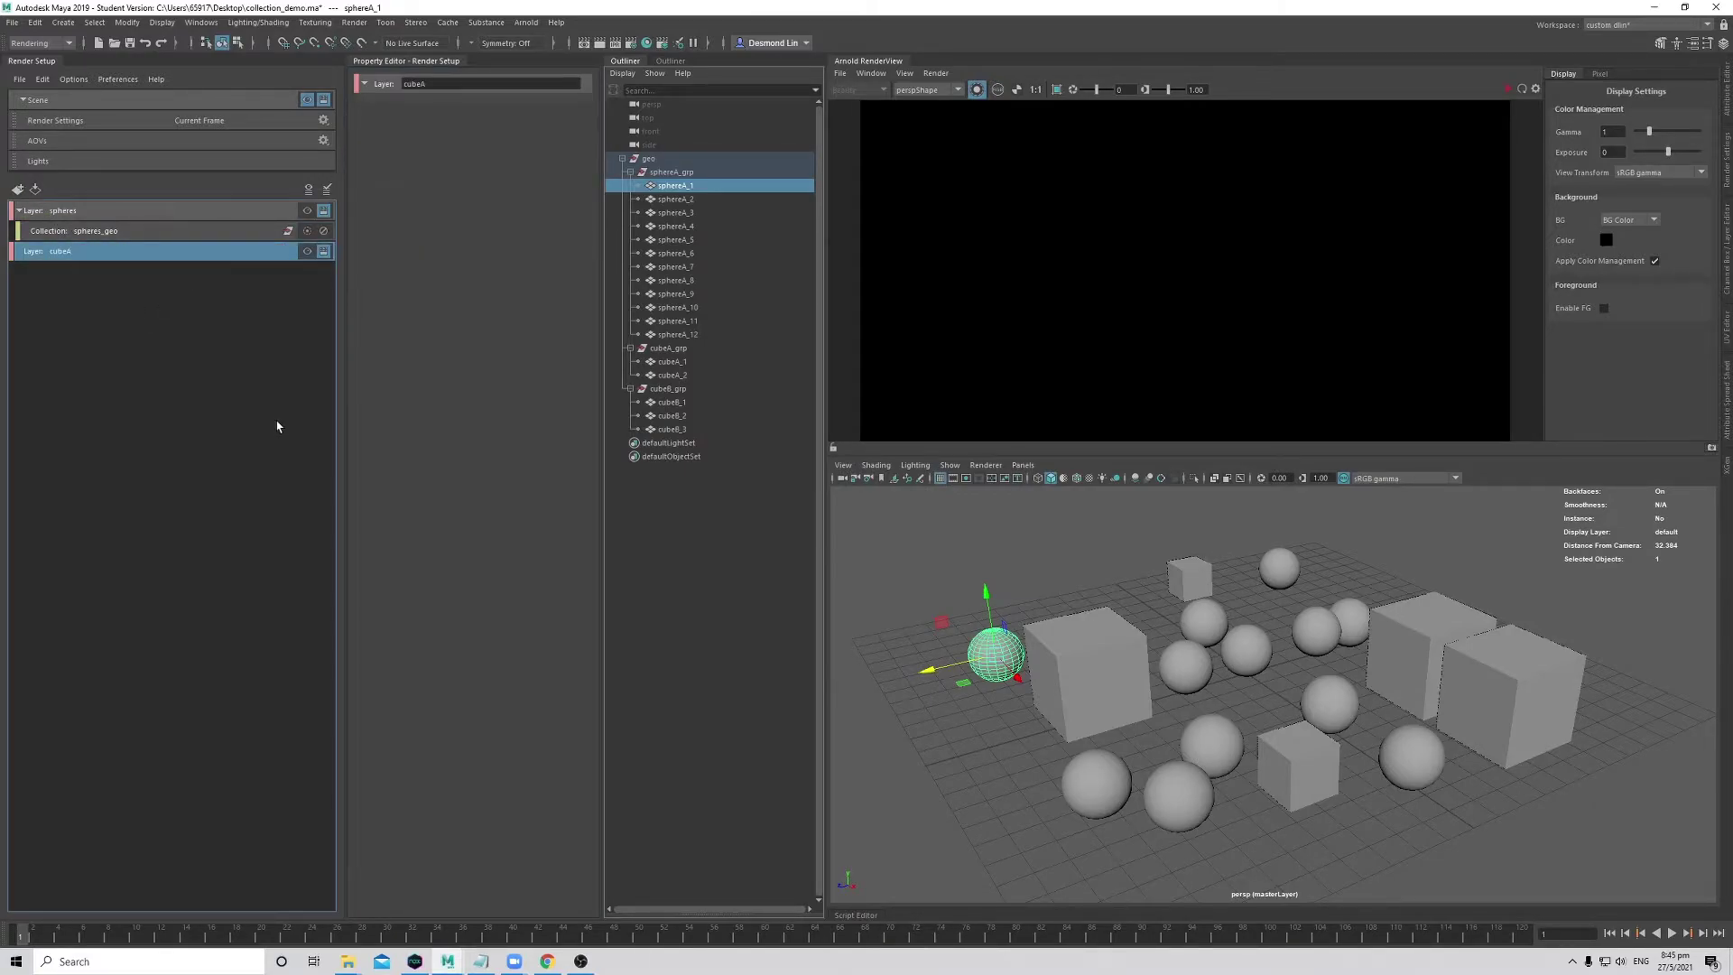
pyautogui.rightClick(104, 251)
pyautogui.click(135, 260)
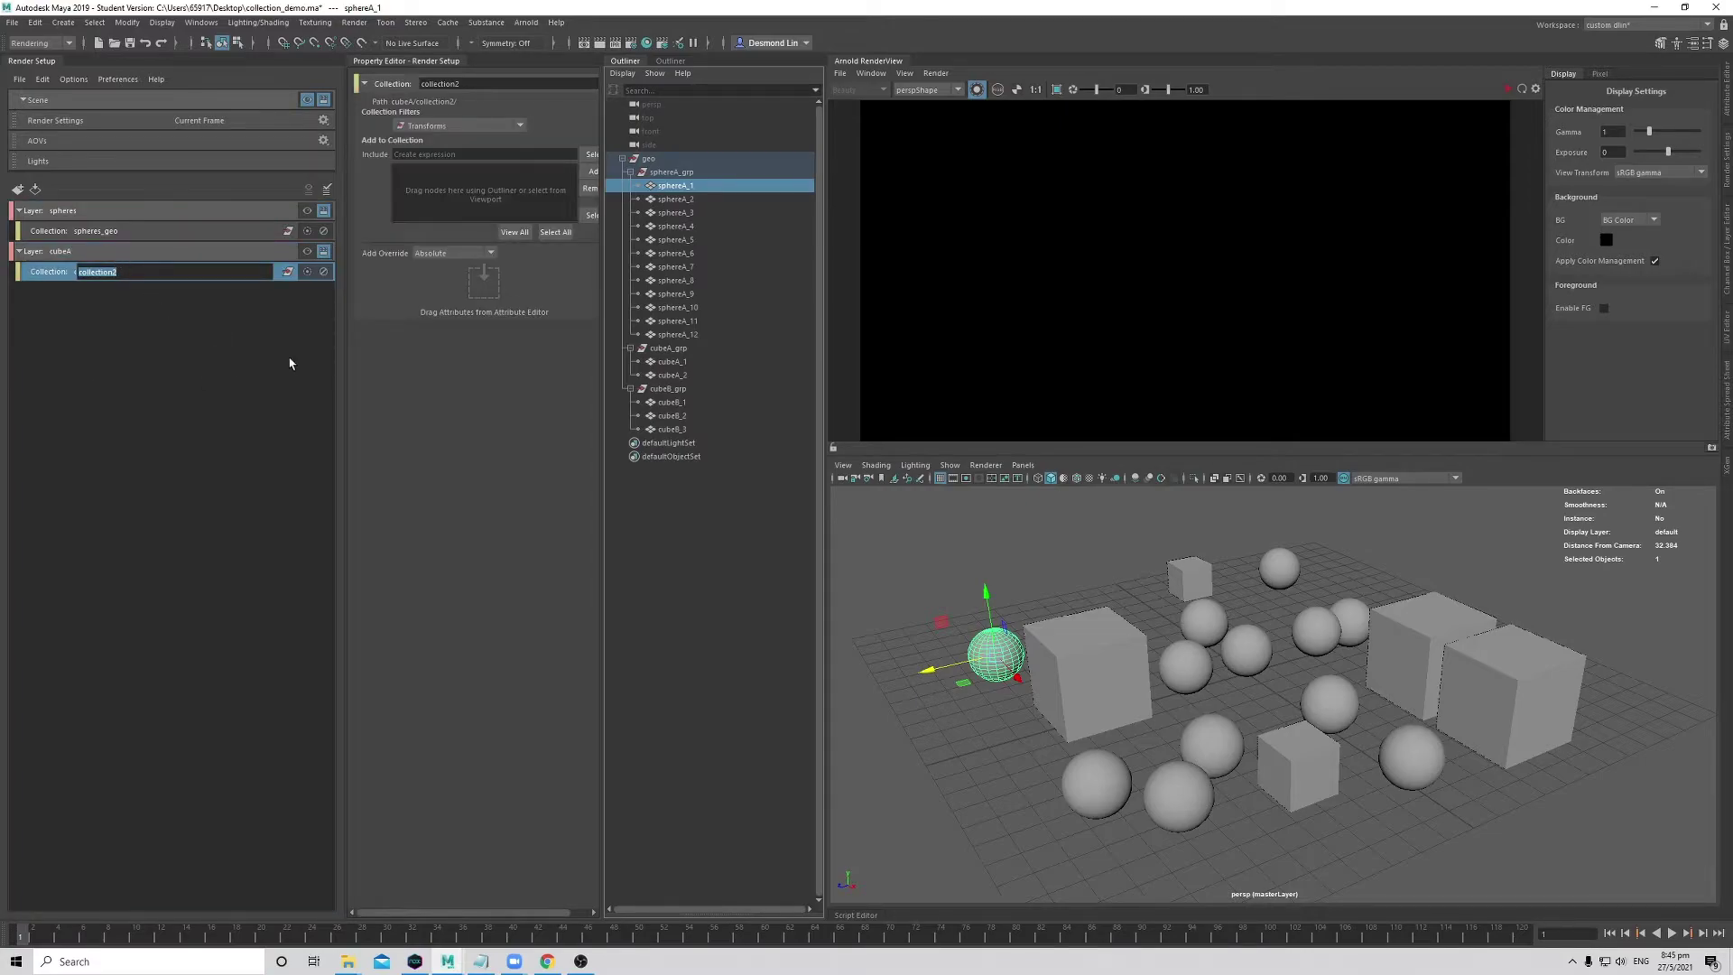
pyautogui.write('cubeA_geo')
pyautogui.press('Return')
pyautogui.click(177, 432)
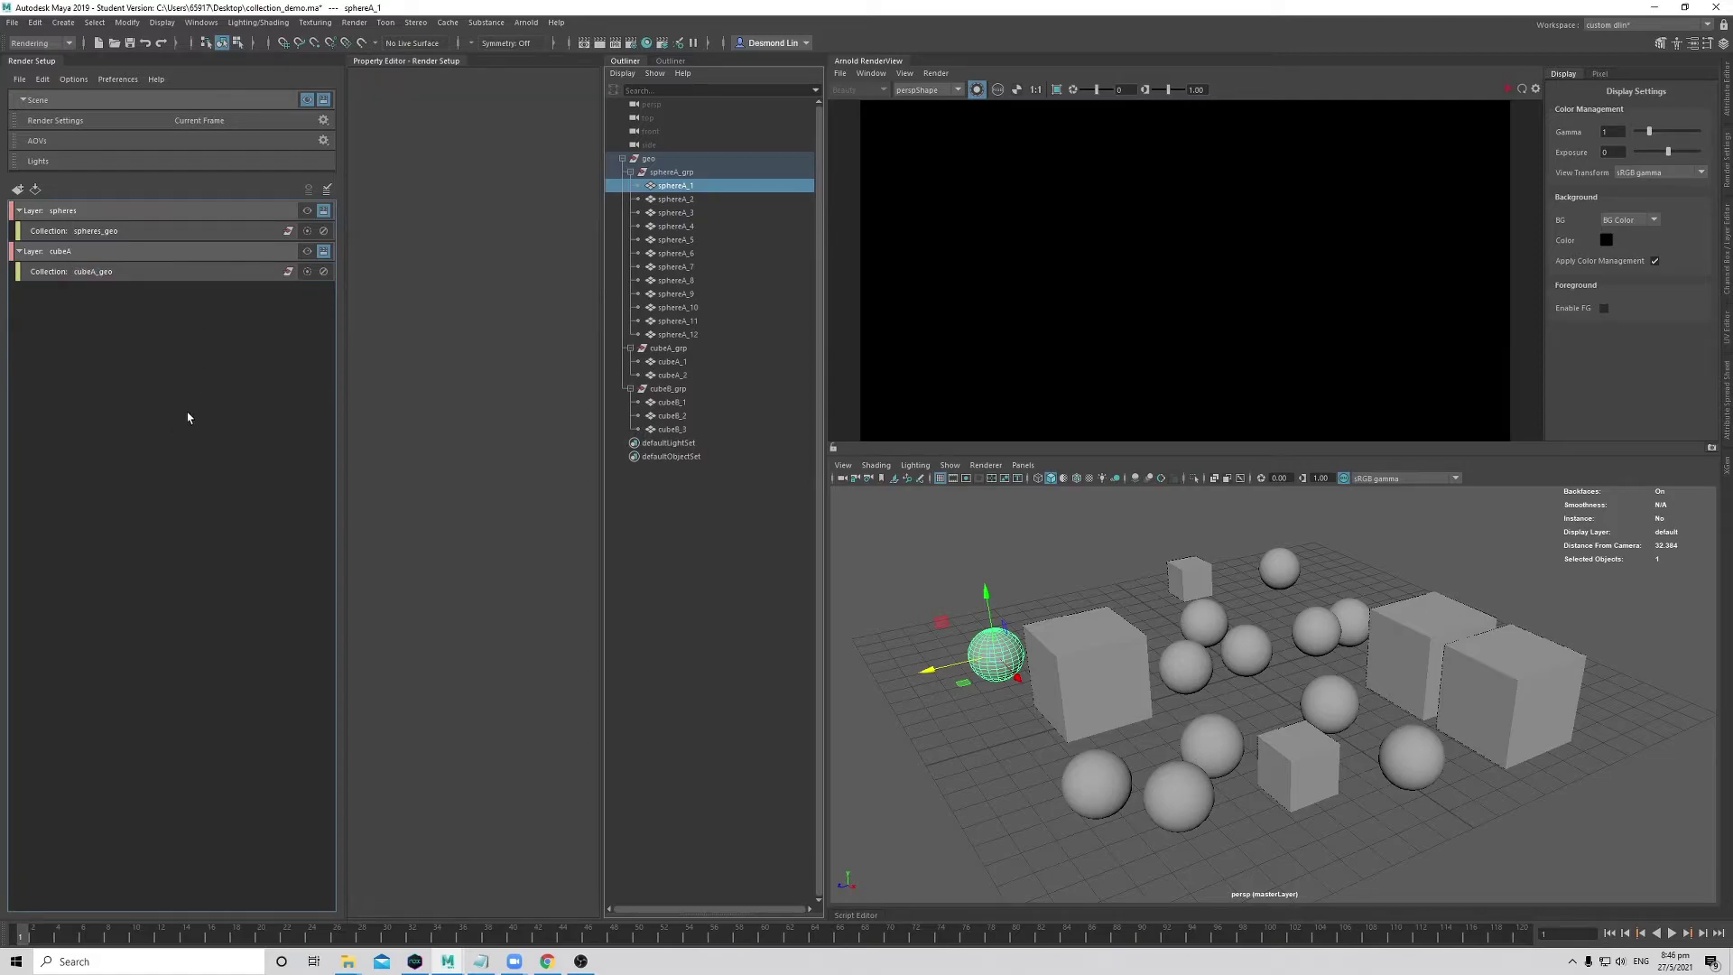
# - Enter |geo|cube*|* as the cubeA_geo include expression, view all matching objects and check the entries cubeA_2 and cubeB_1
pyautogui.click(198, 273)
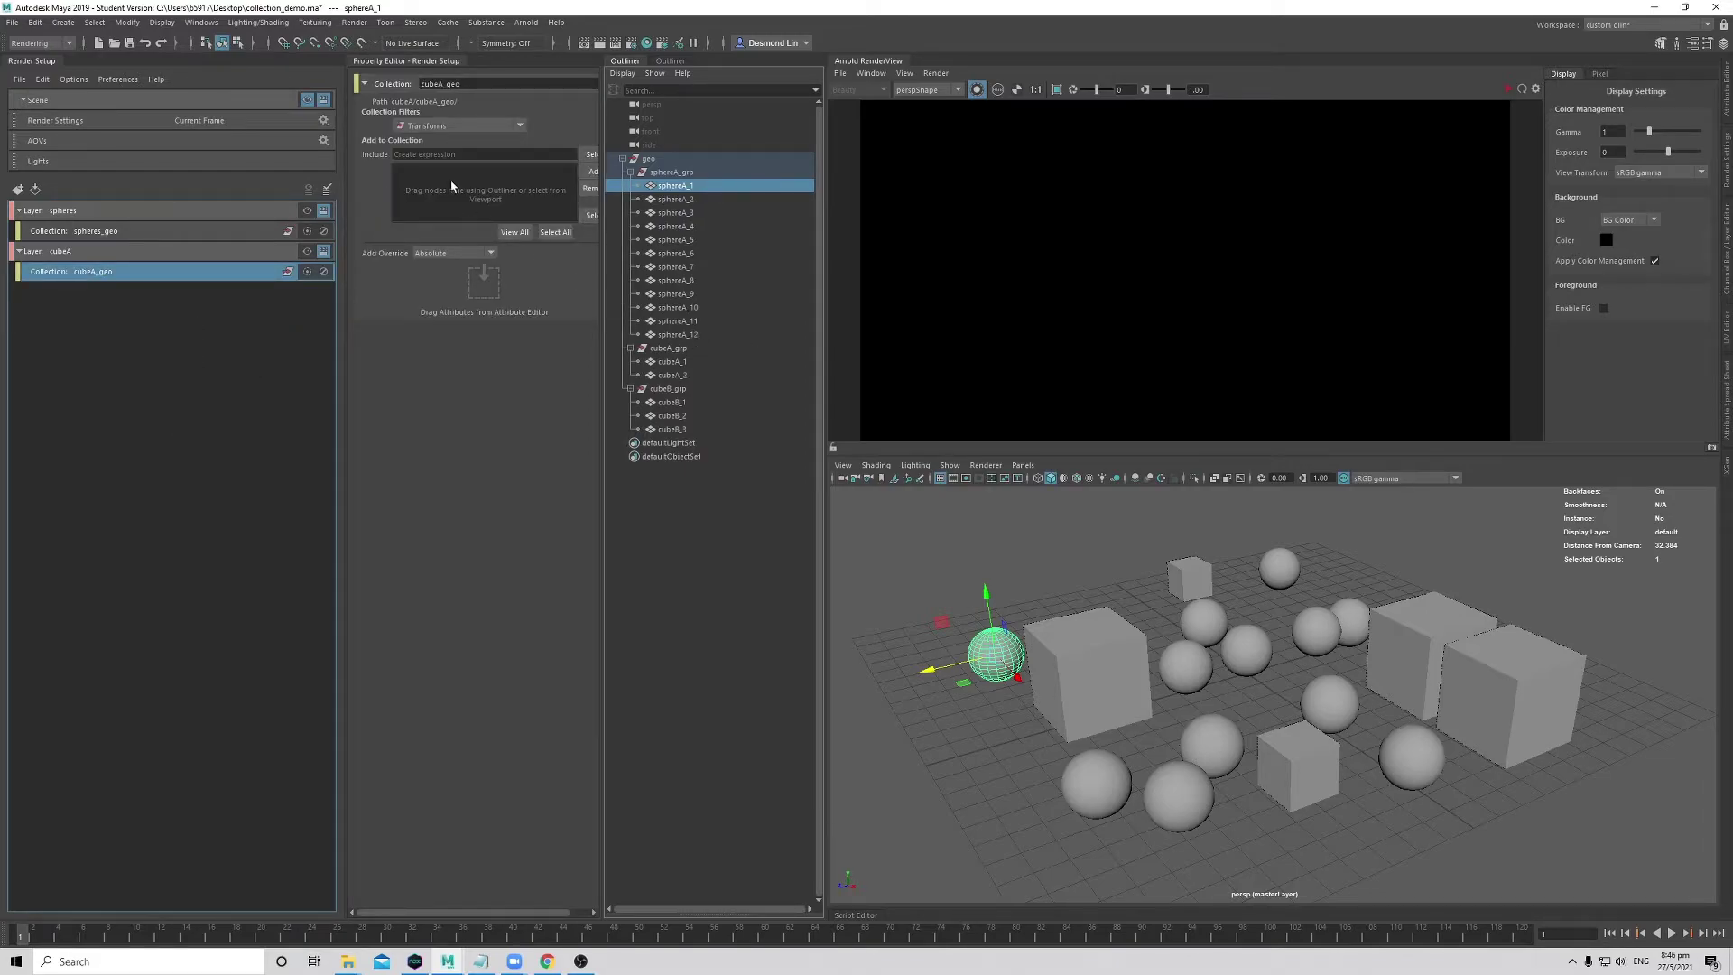
pyautogui.click(418, 156)
pyautogui.write('geo|cube*|*')
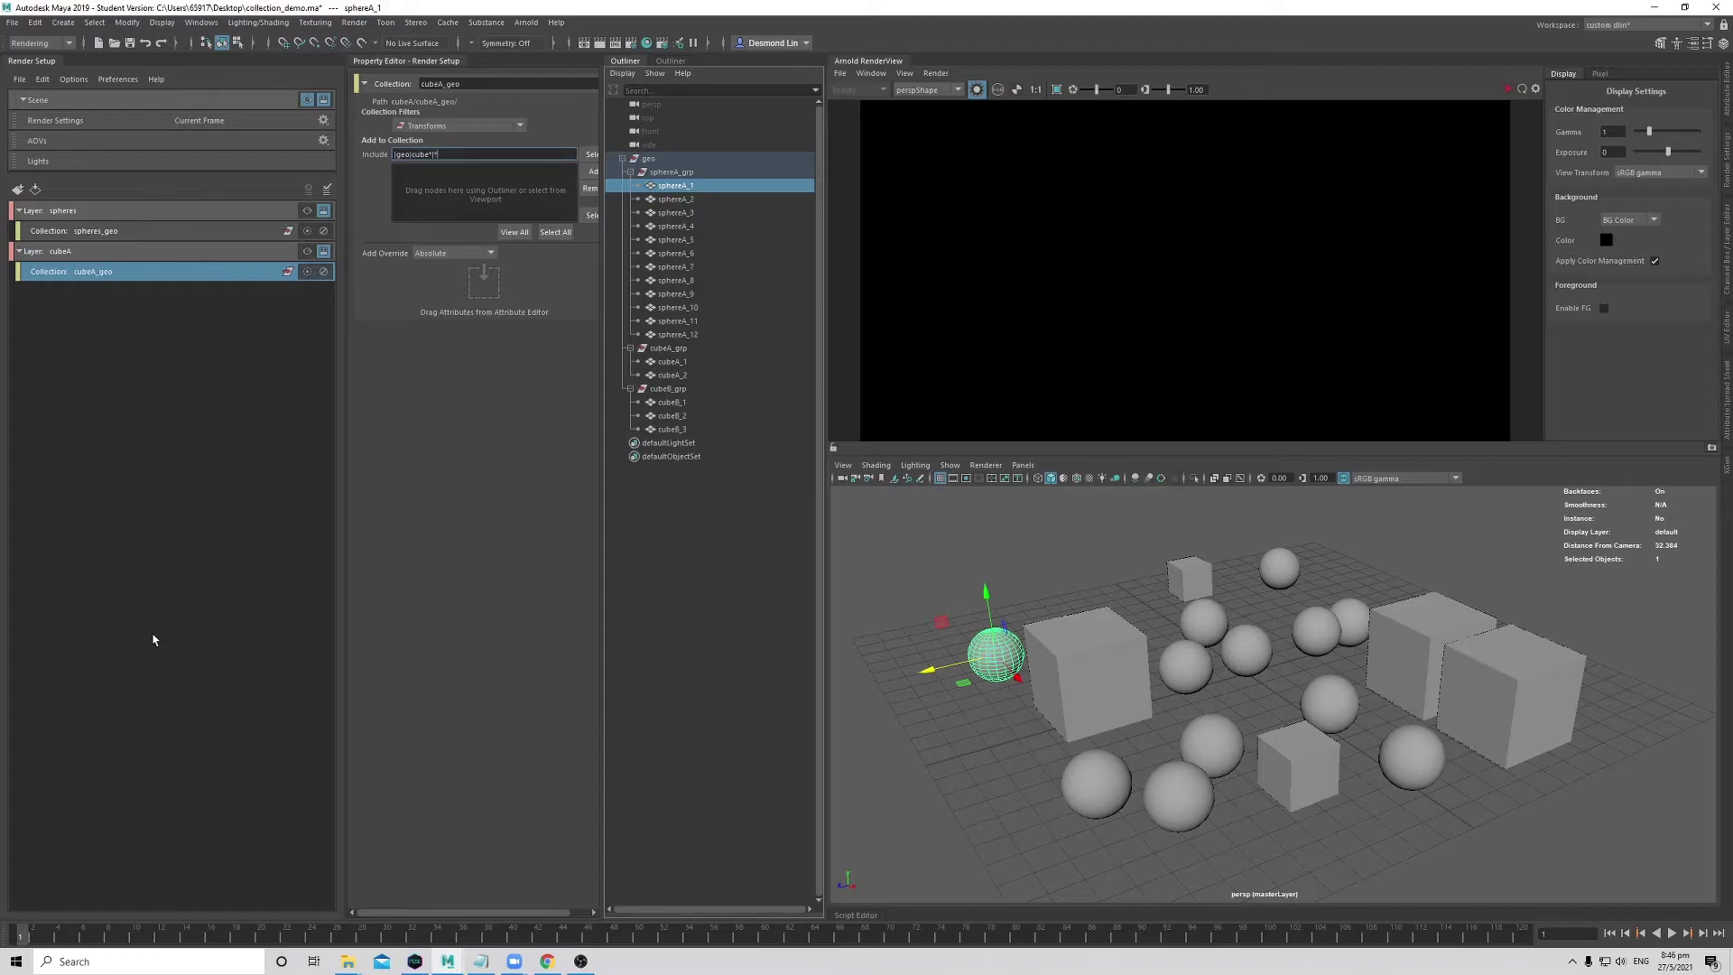
pyautogui.click(516, 232)
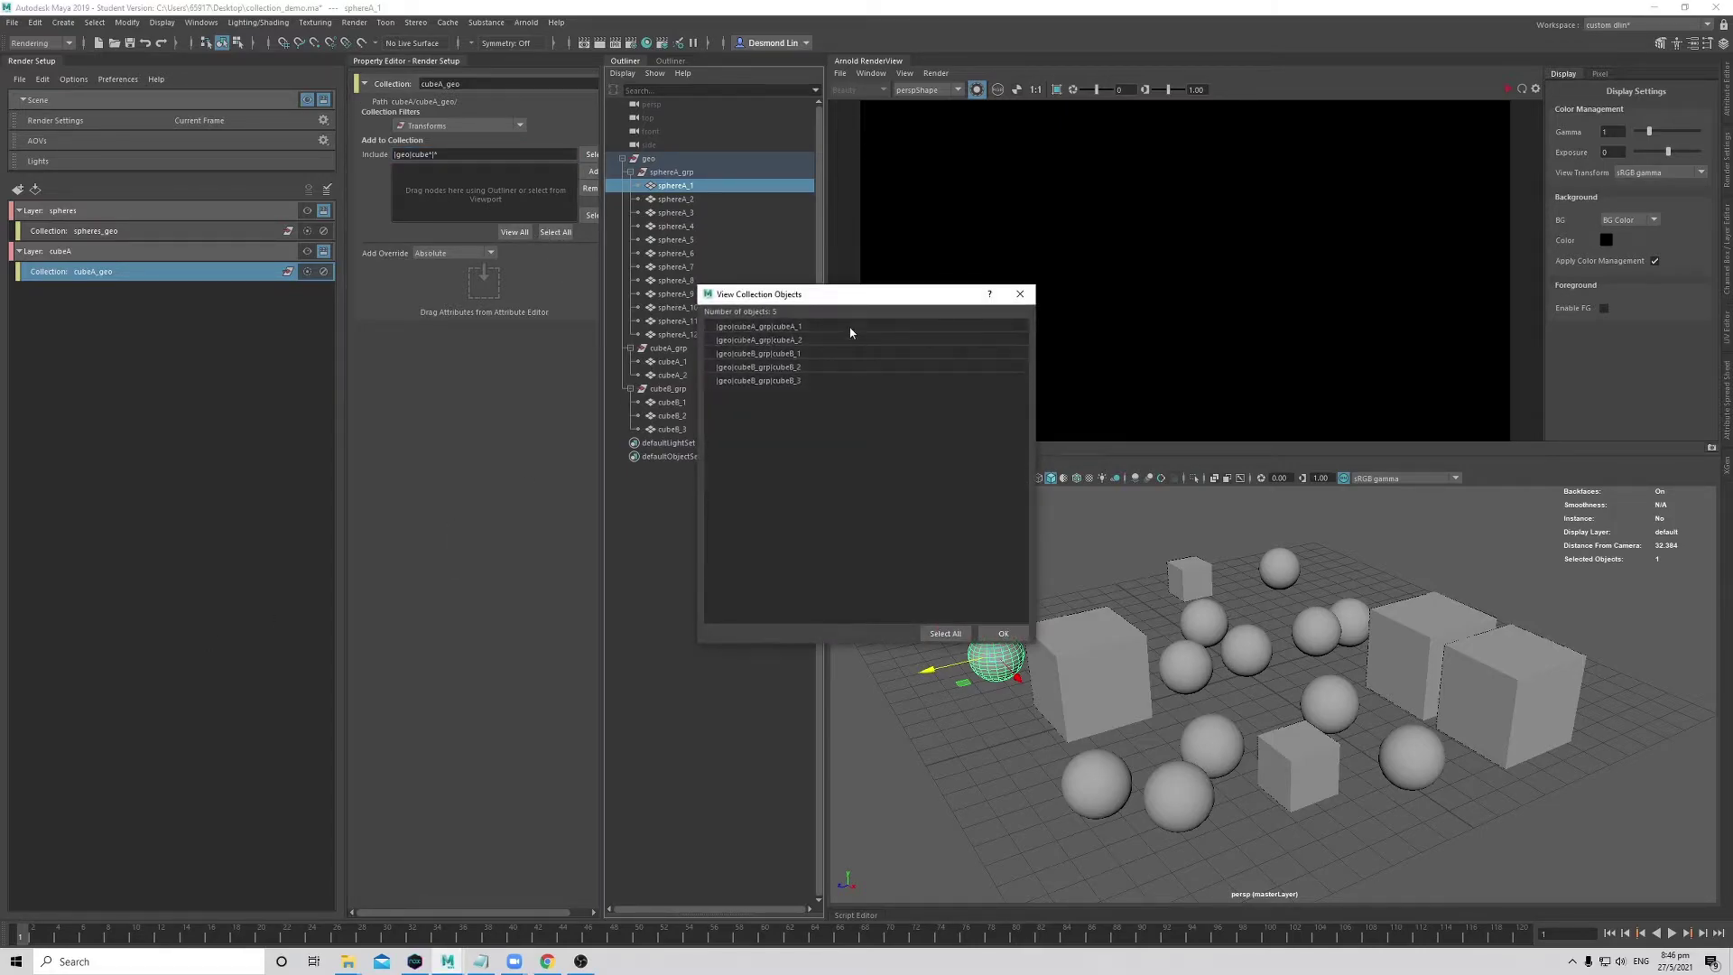
pyautogui.click(799, 341)
pyautogui.click(797, 354)
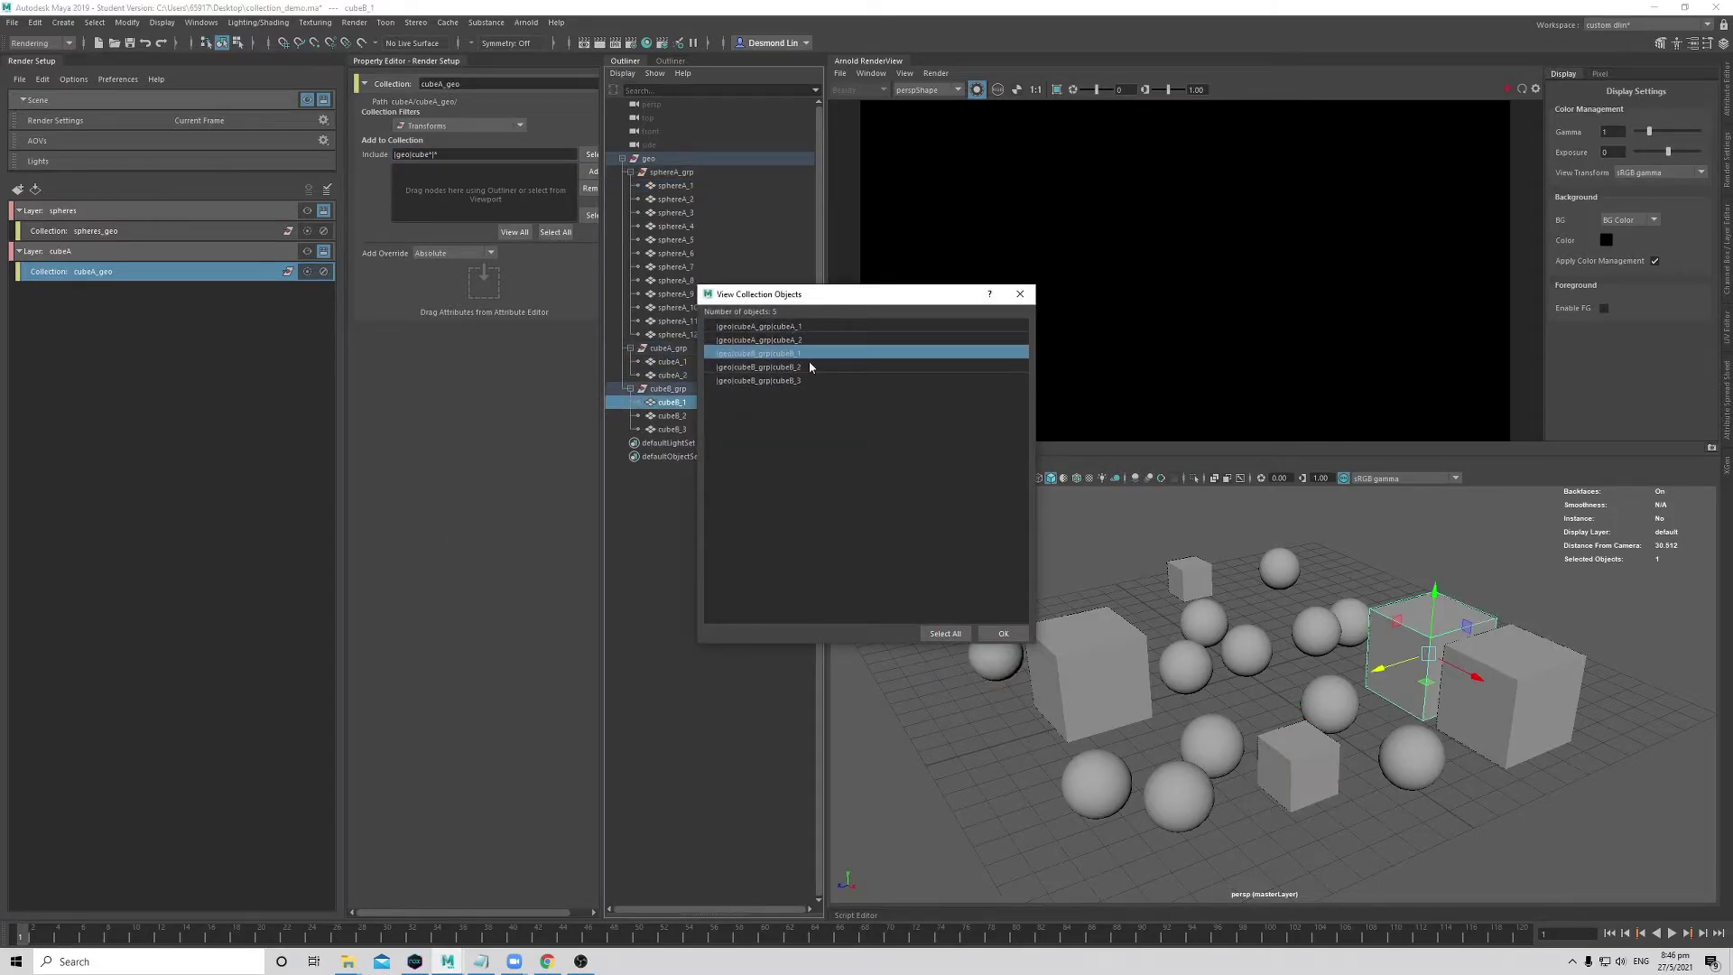
pyautogui.click(1021, 294)
# - Narrow the cubeA_geo include expression to |geo|cubeA*|* and check the matching entries cubeA_1 and cubeA_2
pyautogui.click(435, 154)
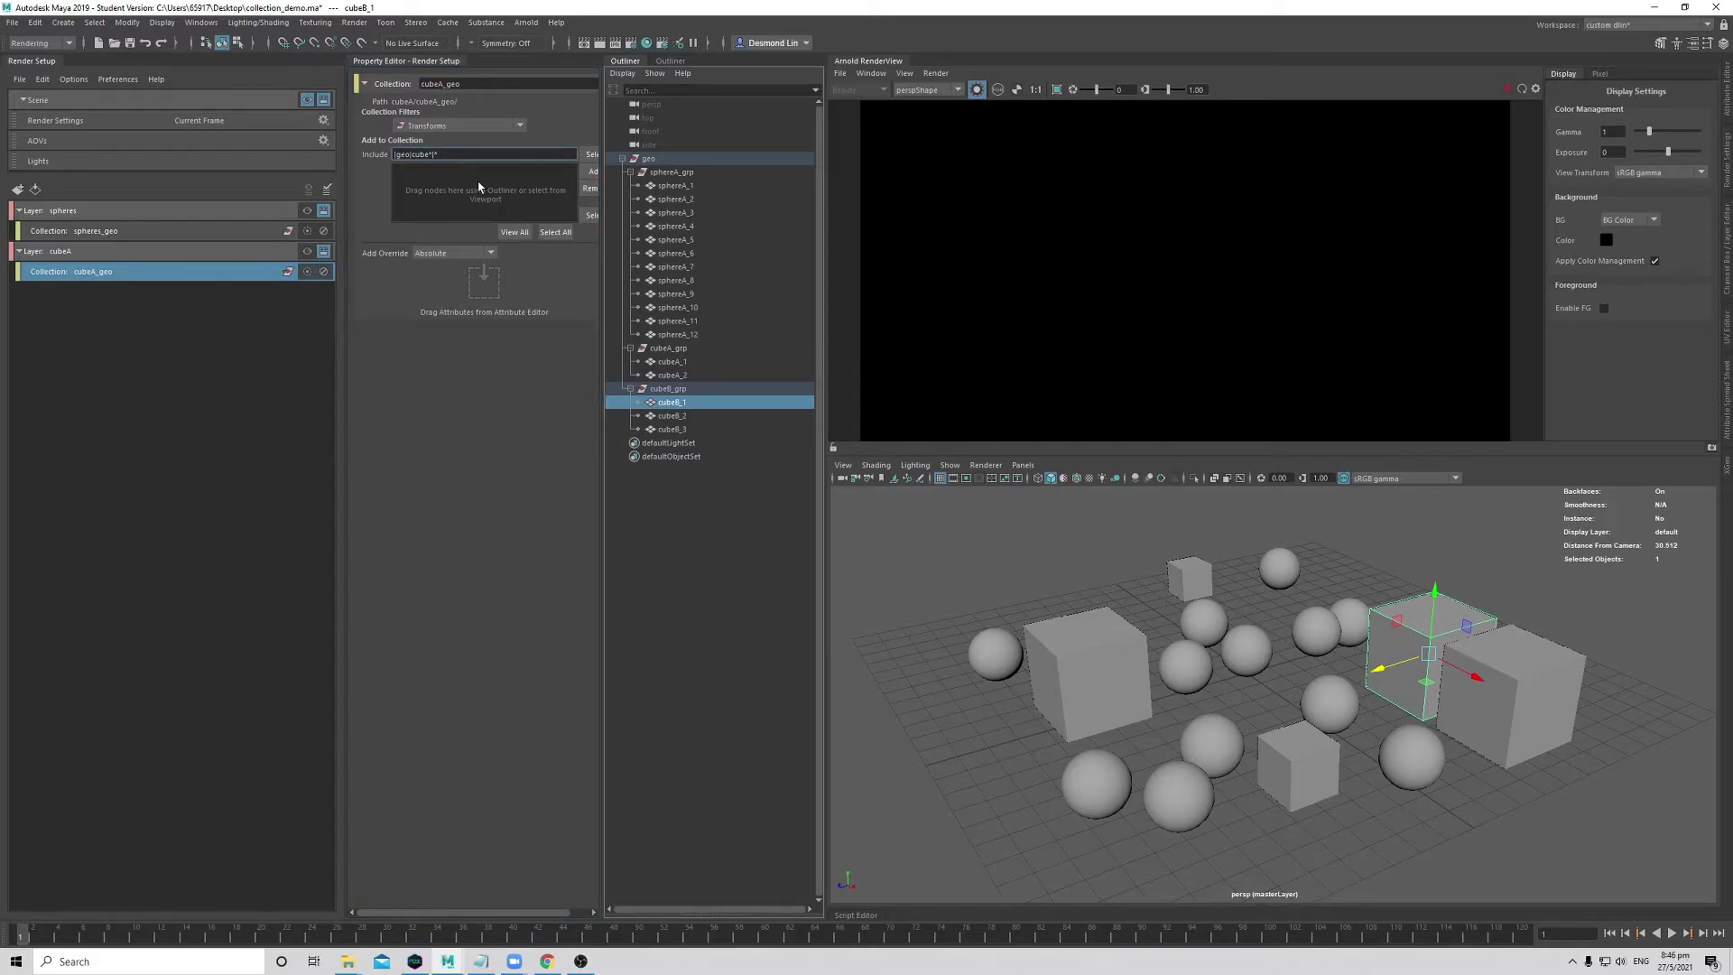
pyautogui.write('A')
pyautogui.click(514, 232)
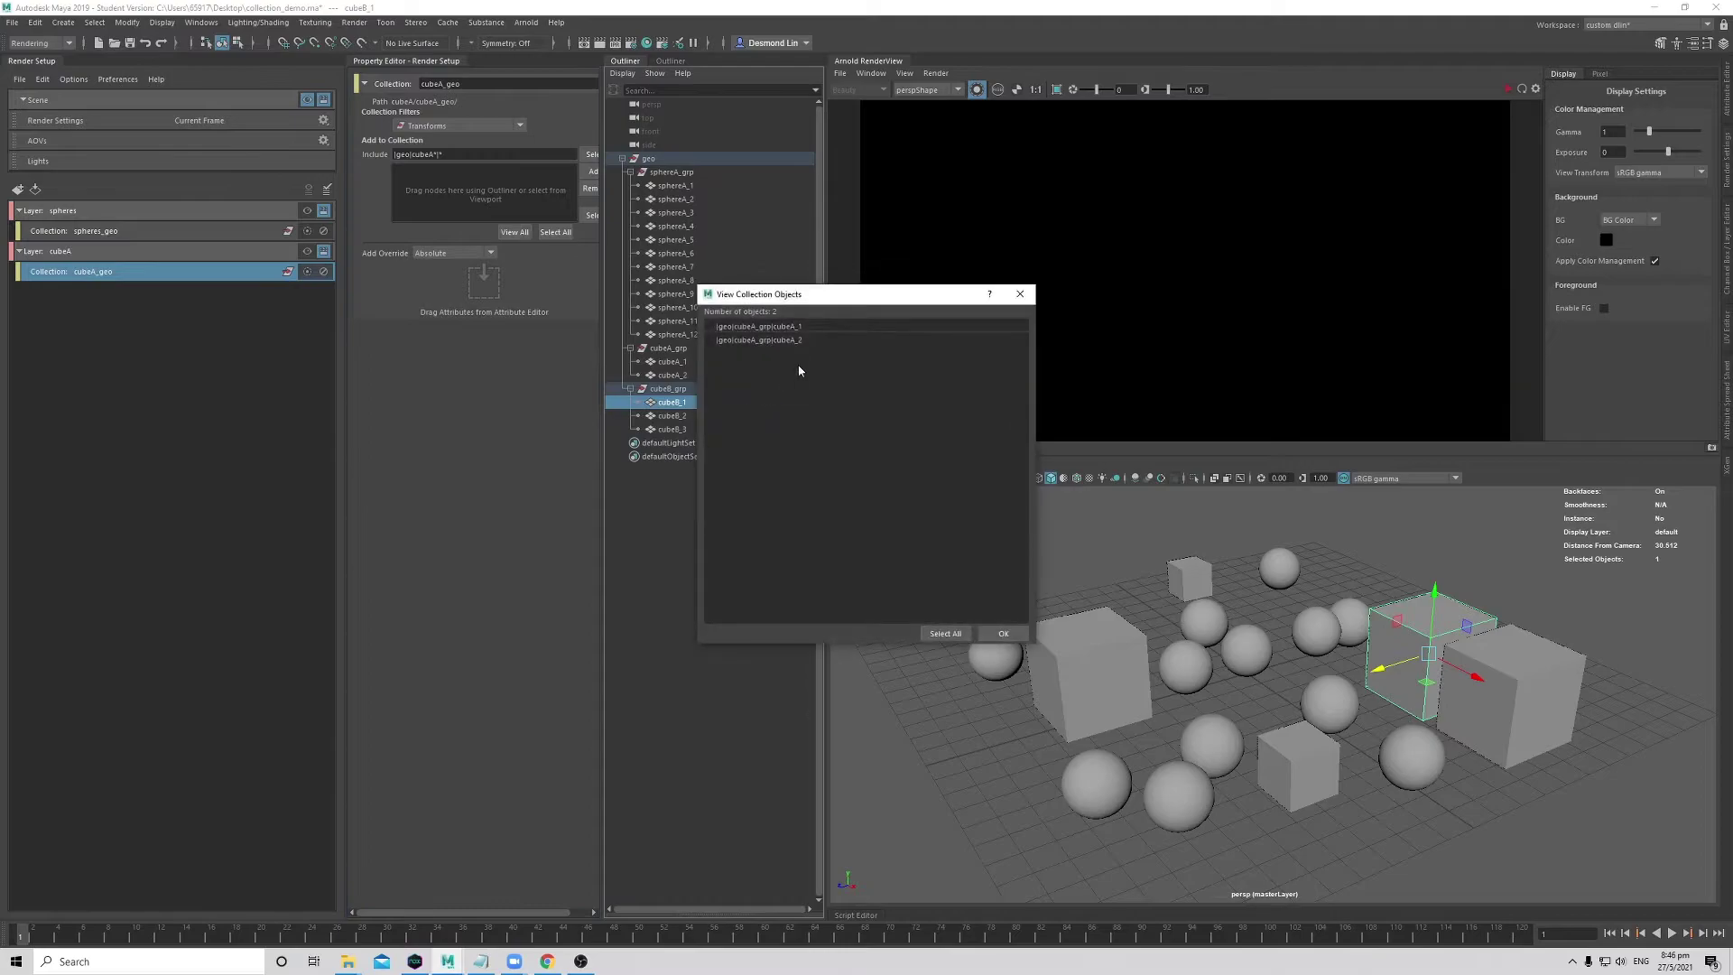
pyautogui.click(783, 326)
pyautogui.click(804, 339)
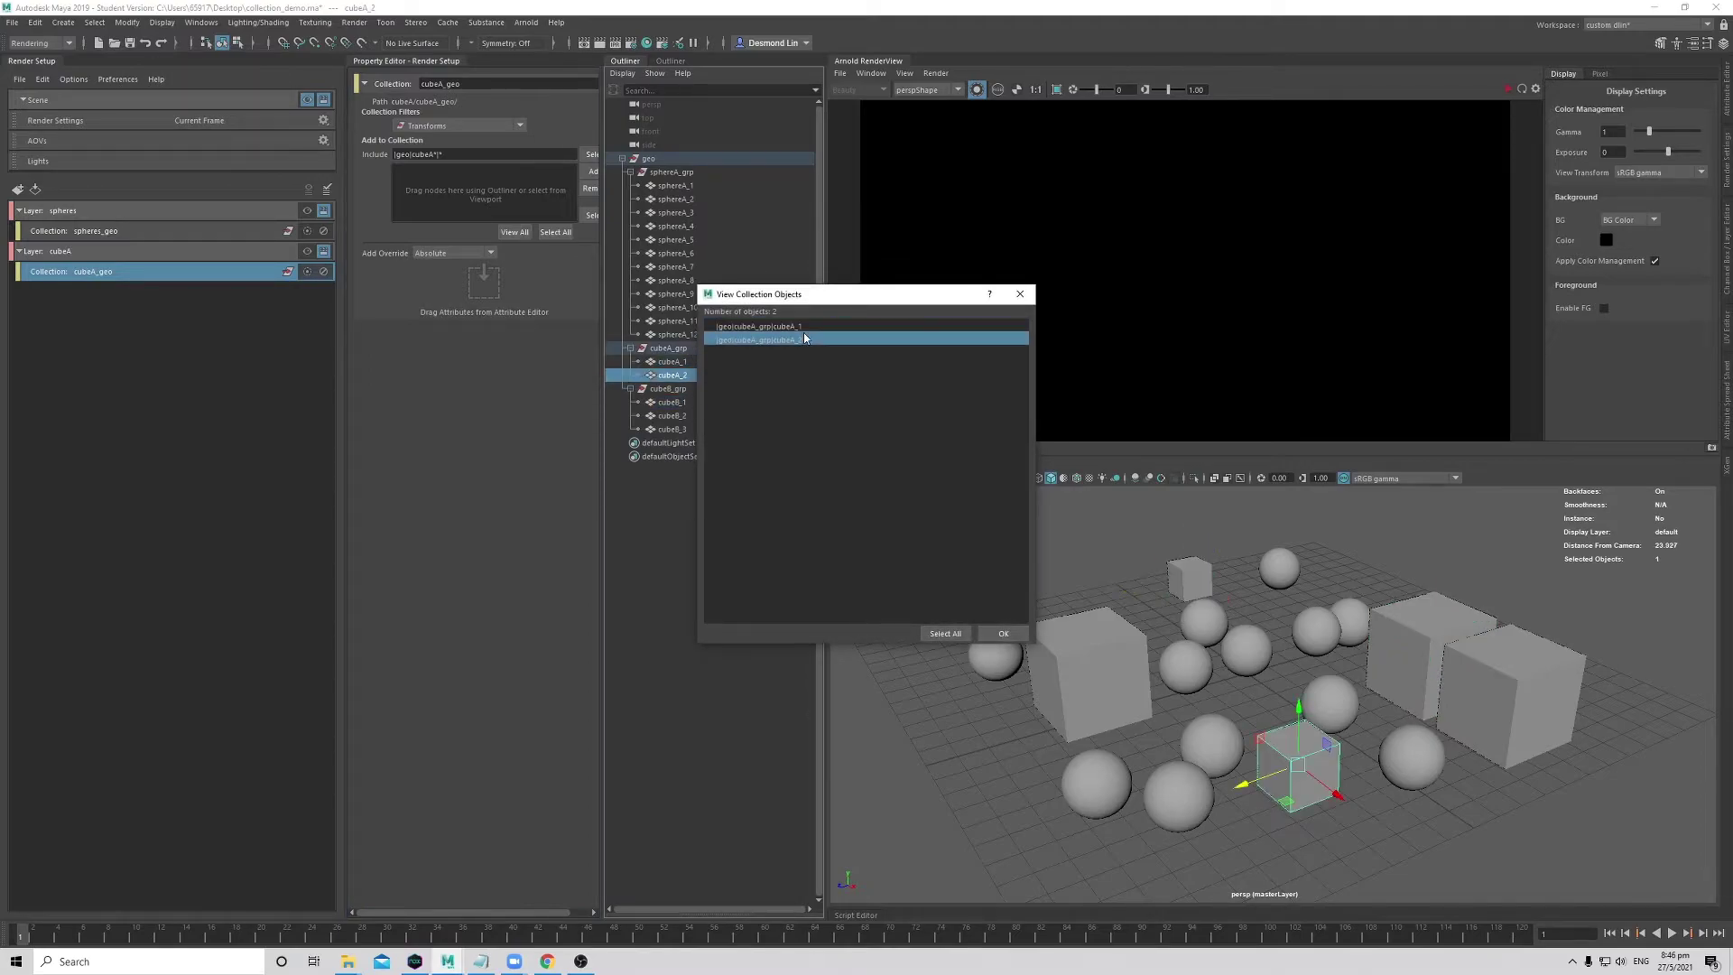
pyautogui.click(1018, 295)
# - Create a render layer named cubeB and add a new collection to it
pyautogui.click(213, 329)
pyautogui.click(94, 253)
pyautogui.click(18, 189)
pyautogui.write('cubeB')
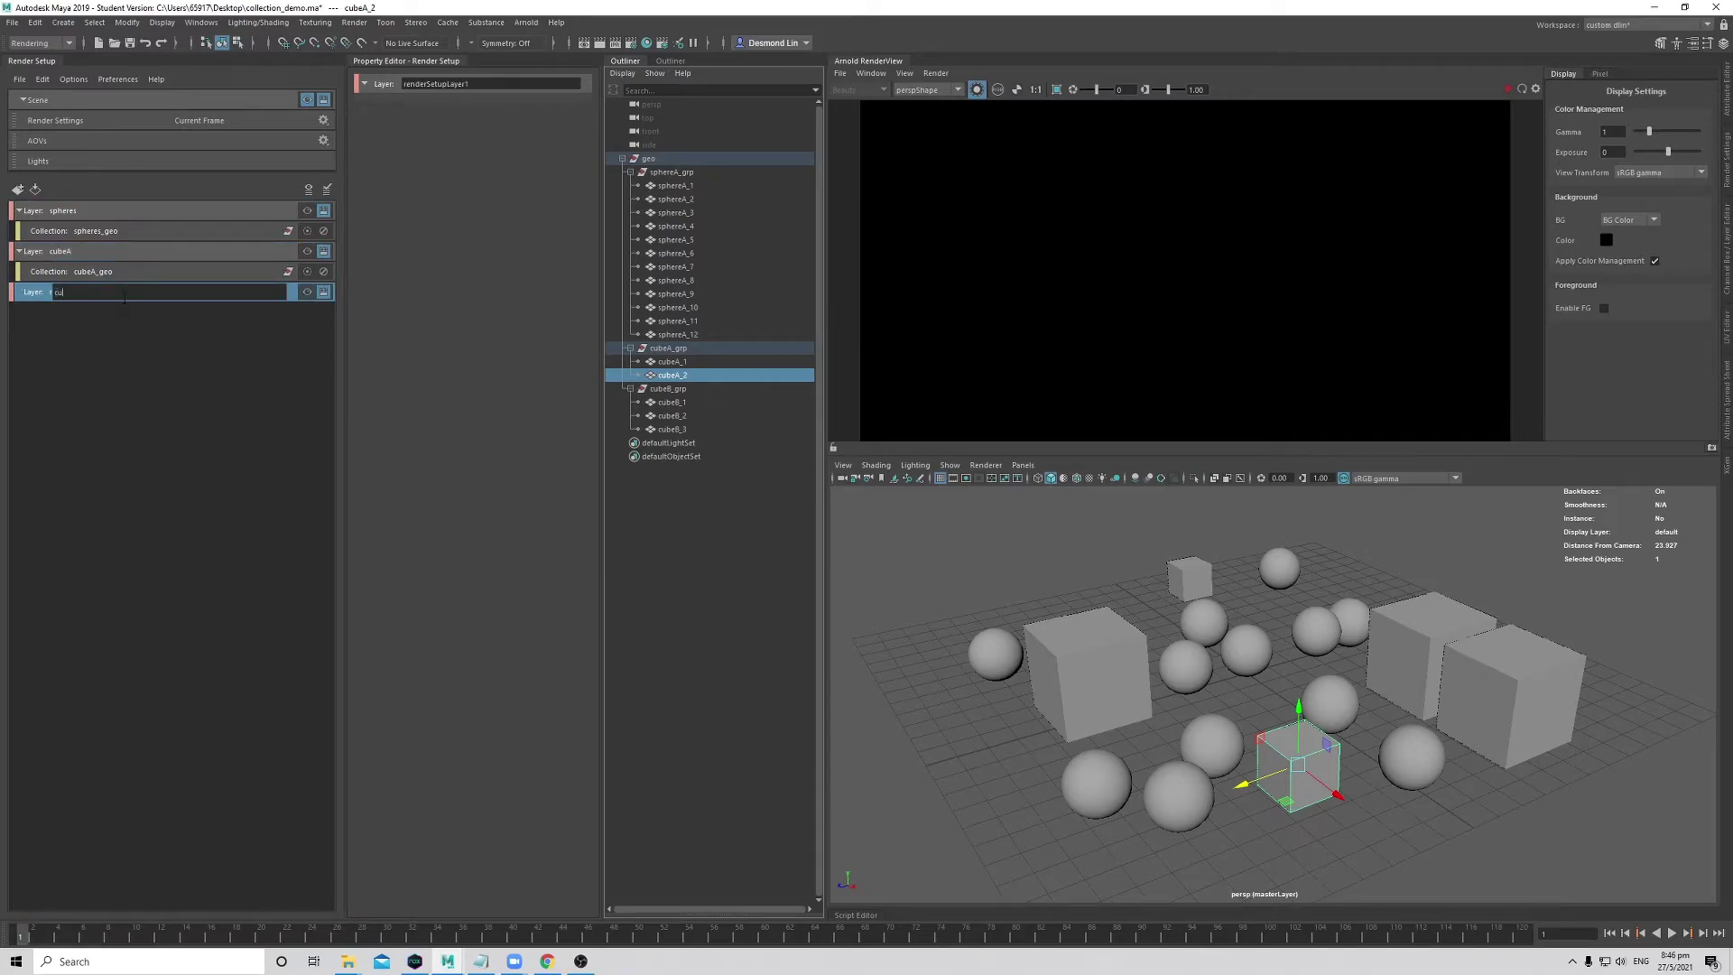
pyautogui.press('Return')
pyautogui.rightClick(123, 302)
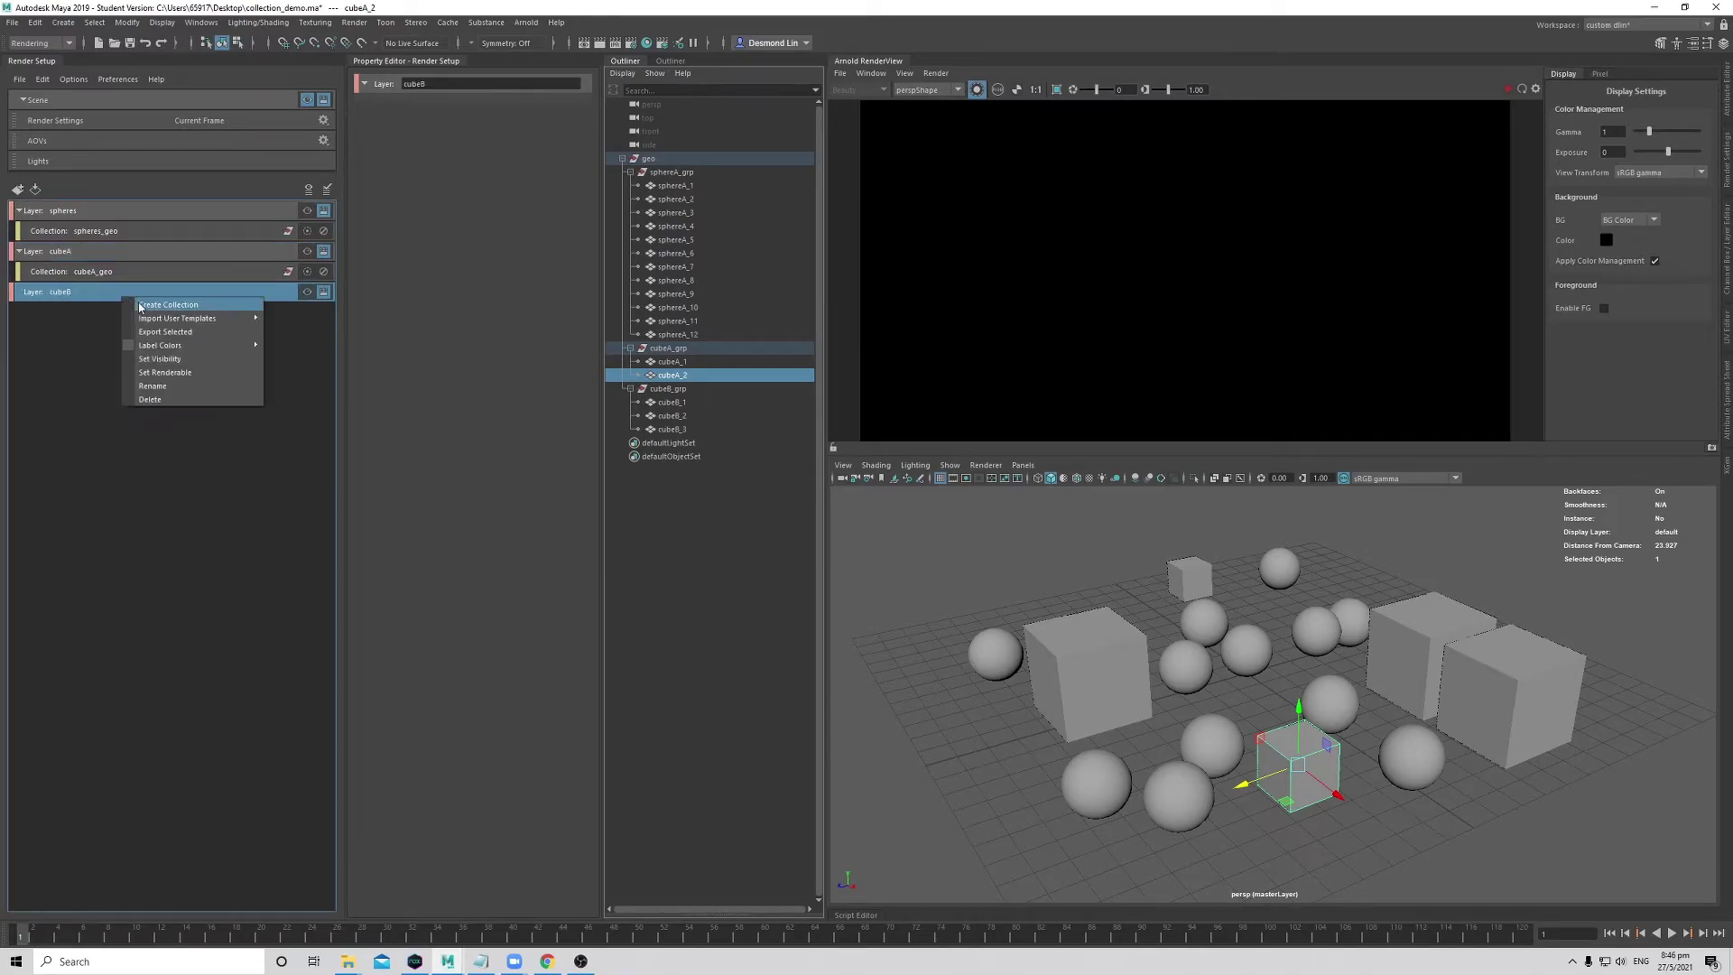
pyautogui.click(140, 307)
# - Enter |geo|cubeB*|* as the include expression of the cubeB layer's collection and view all objects it matches
pyautogui.click(449, 153)
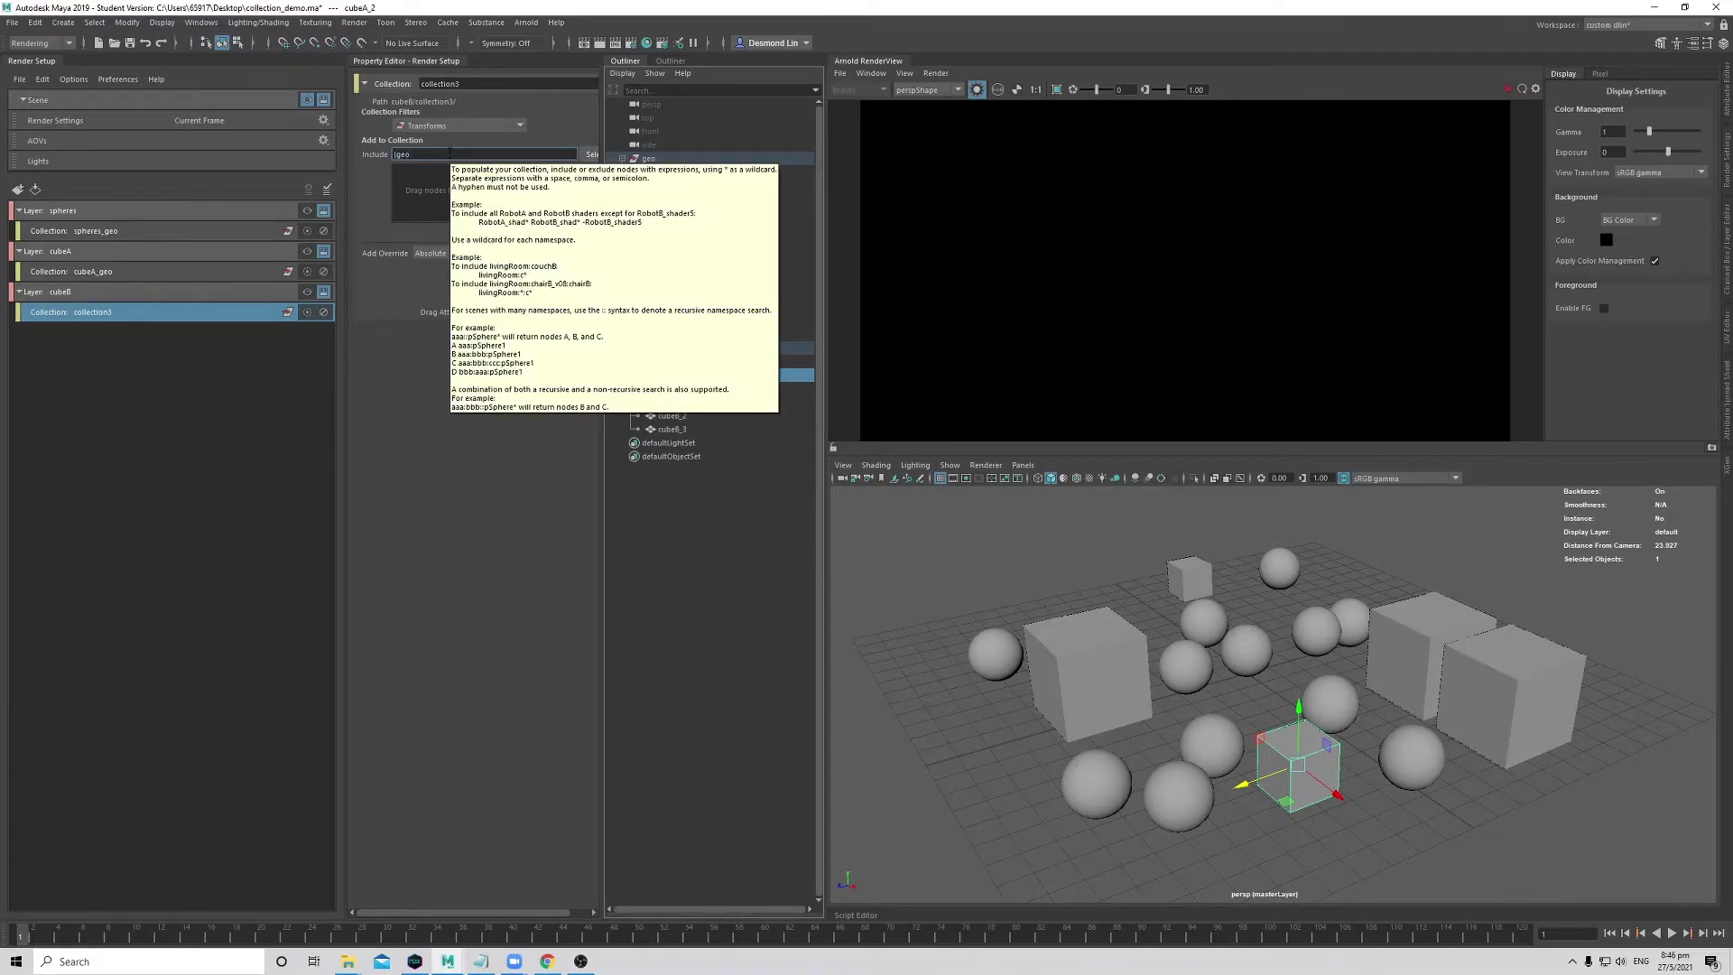
pyautogui.write('|geo|cubeB*|*')
pyautogui.click(182, 599)
pyautogui.click(229, 311)
pyautogui.click(513, 232)
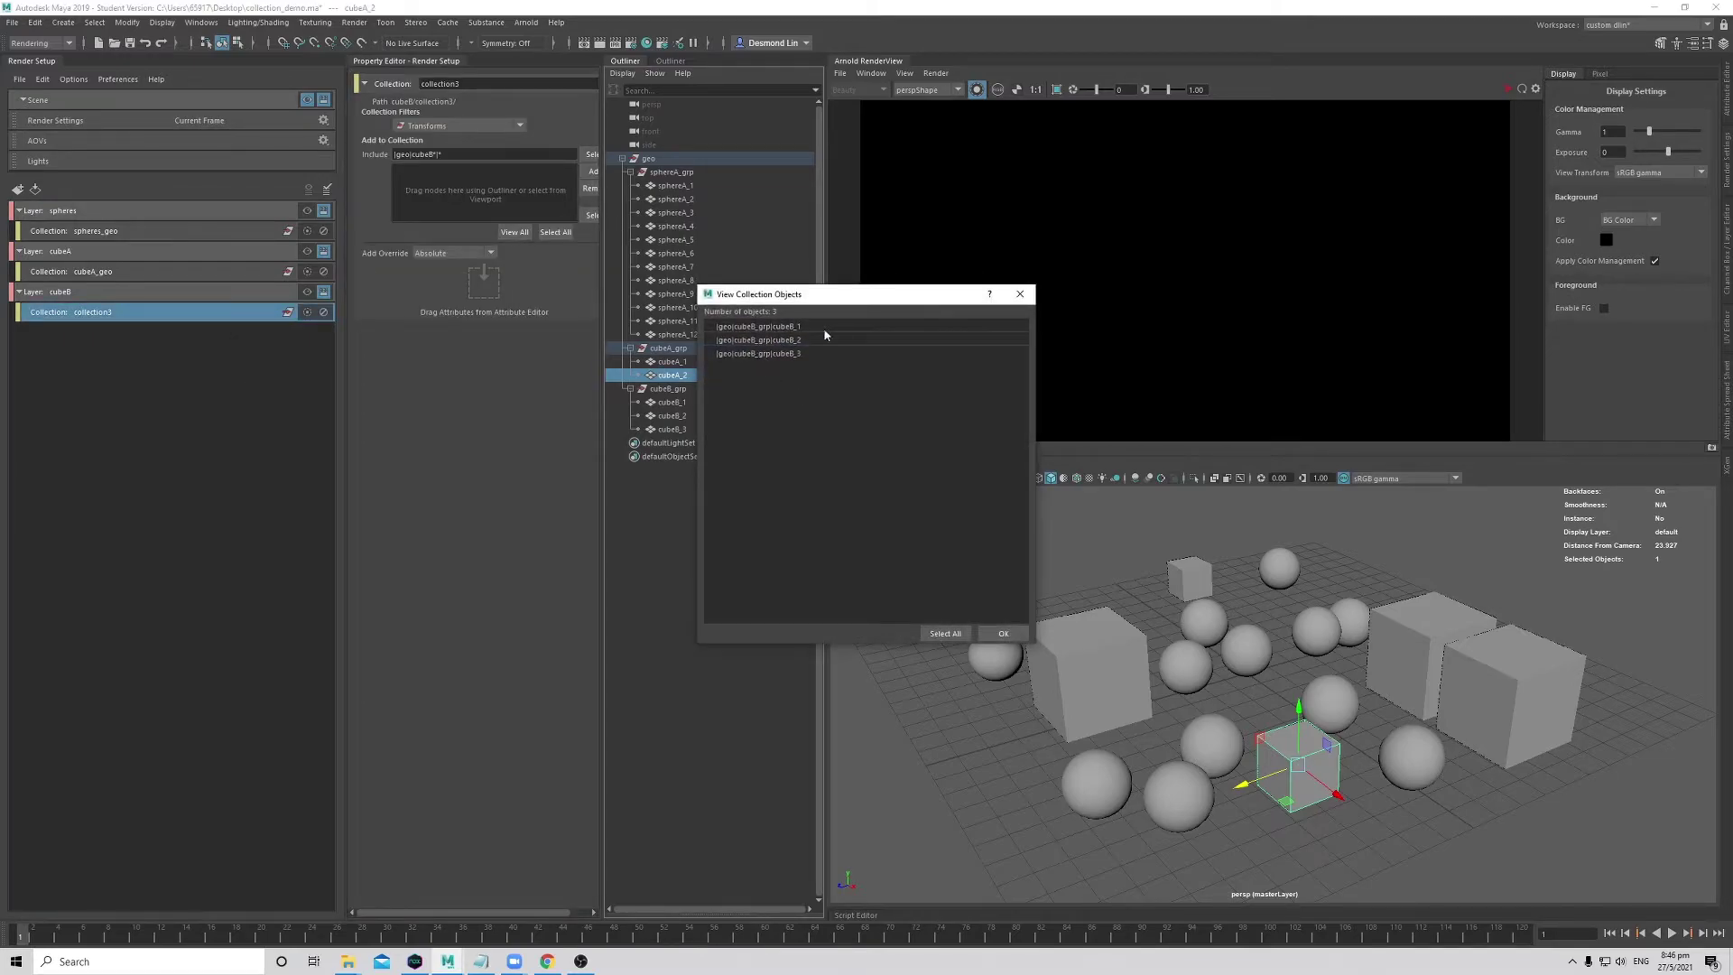
pyautogui.click(1020, 294)
# - Replace the include expression of the cubeB layer's collection with |geo|cubeB_grp|* and view all objects it matches
pyautogui.moveTo(458, 150); pyautogui.dragTo(381, 163)
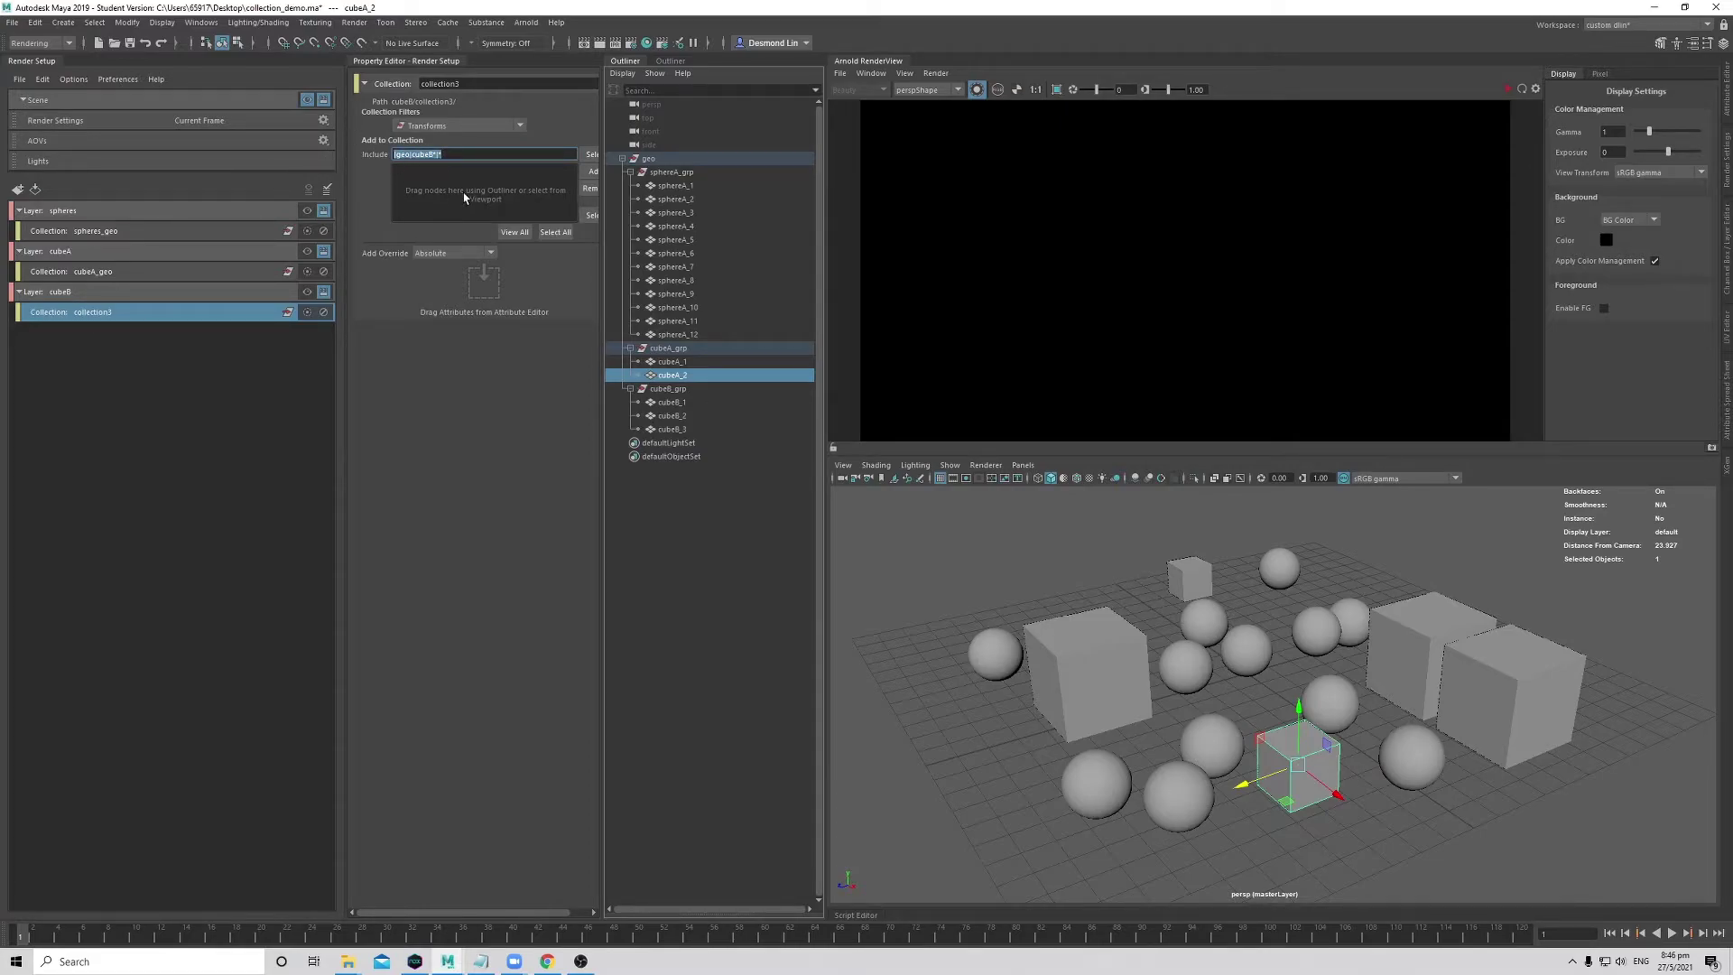
pyautogui.click(214, 403)
pyautogui.moveTo(700, 376); pyautogui.dragTo(709, 388)
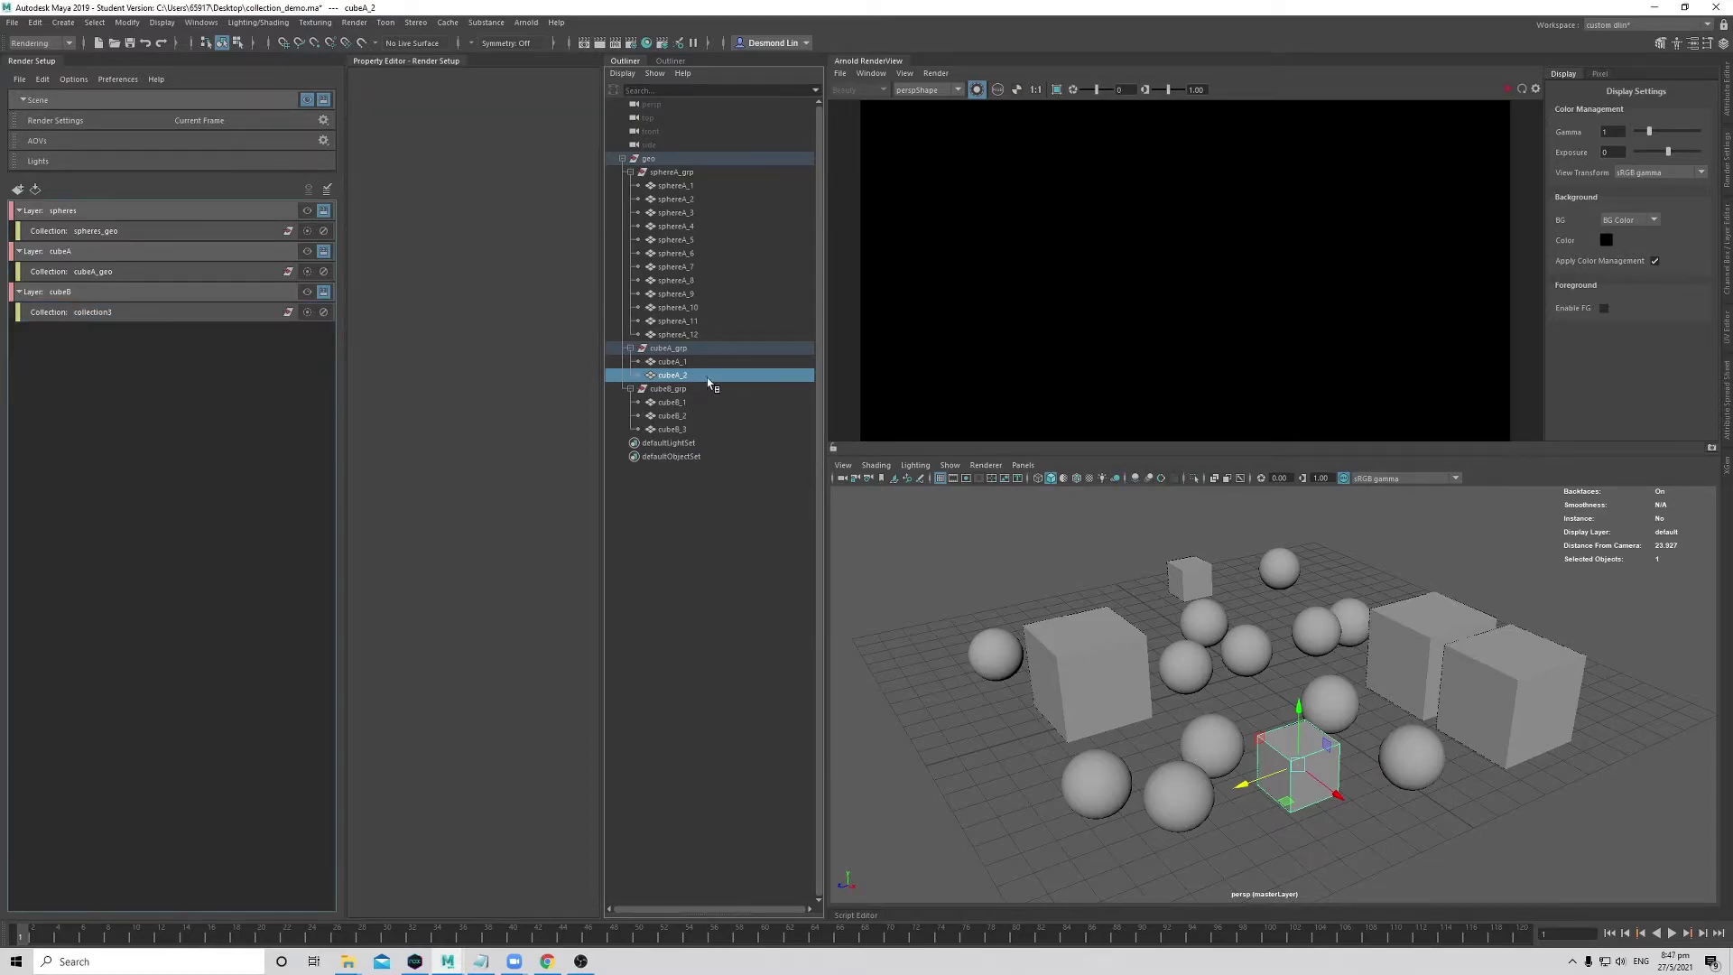
pyautogui.click(296, 316)
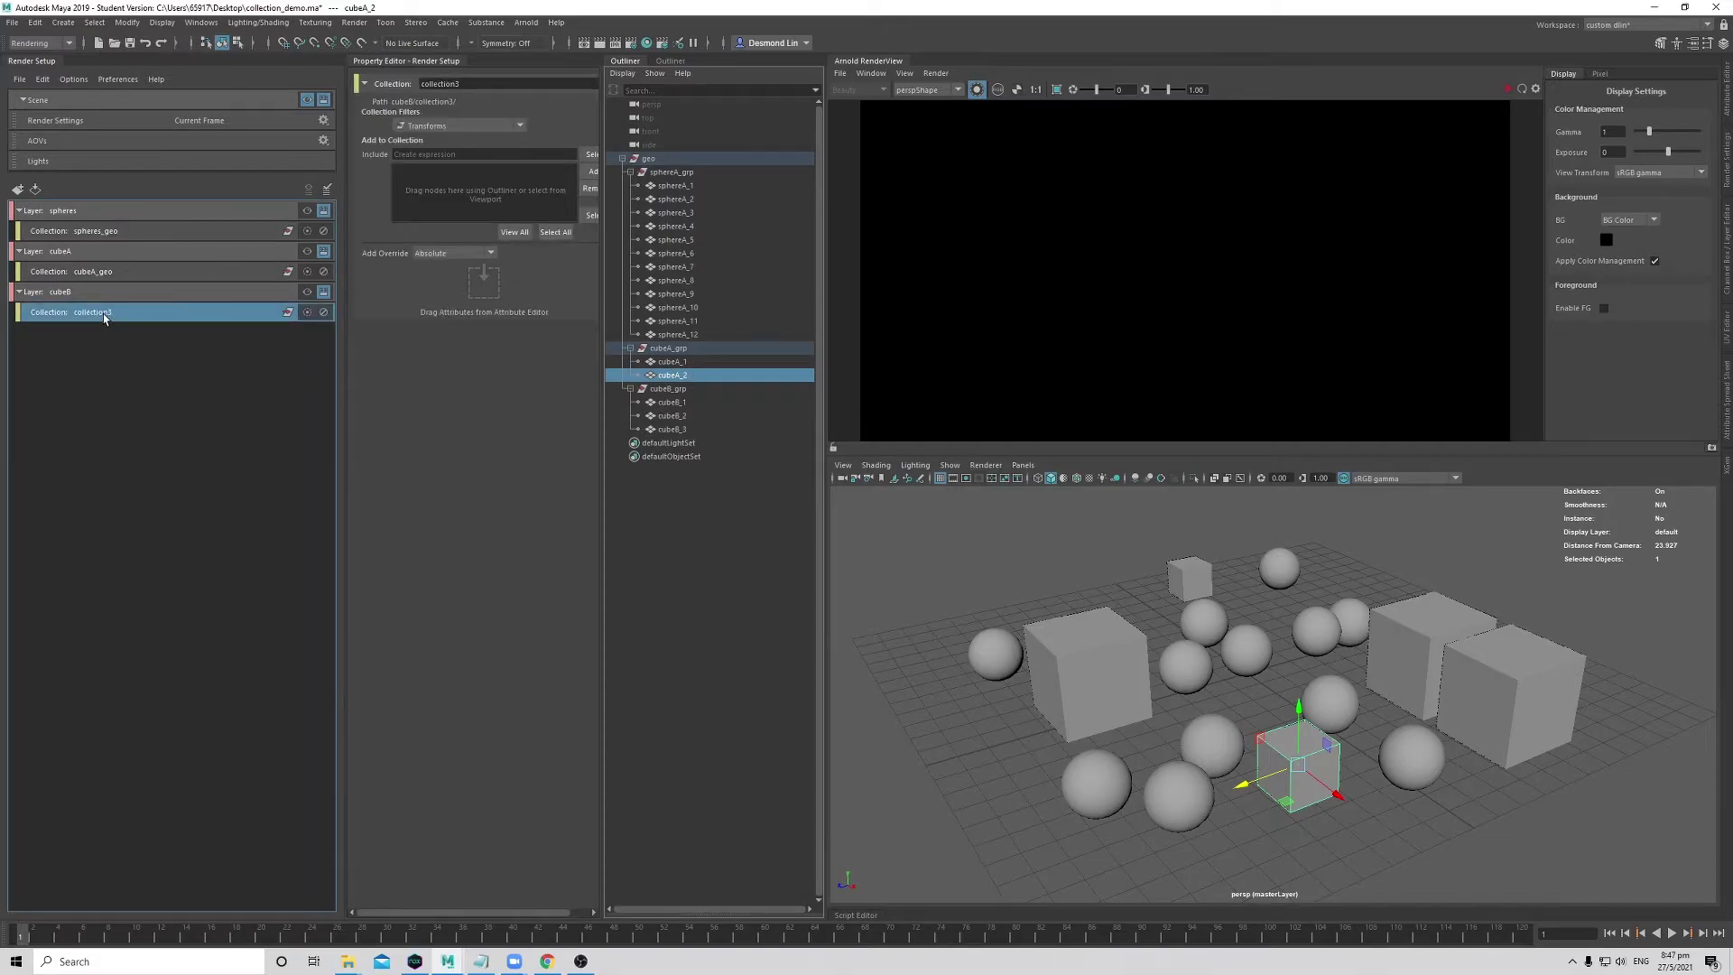
pyautogui.click(668, 348)
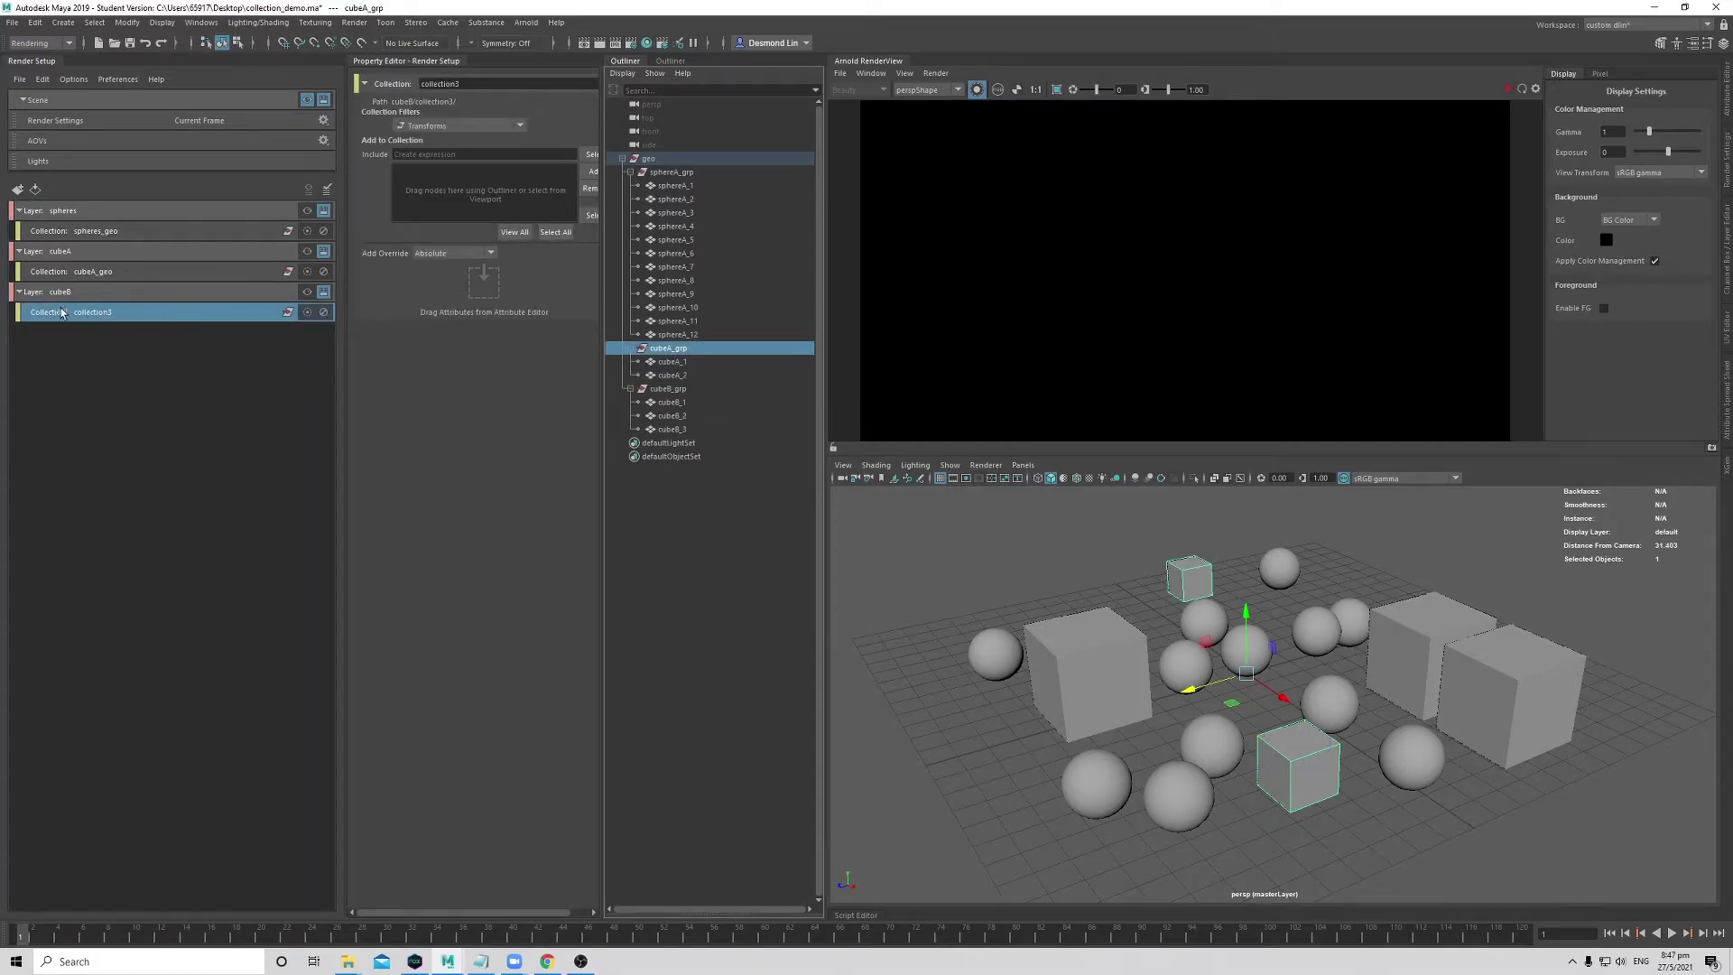
pyautogui.click(695, 390)
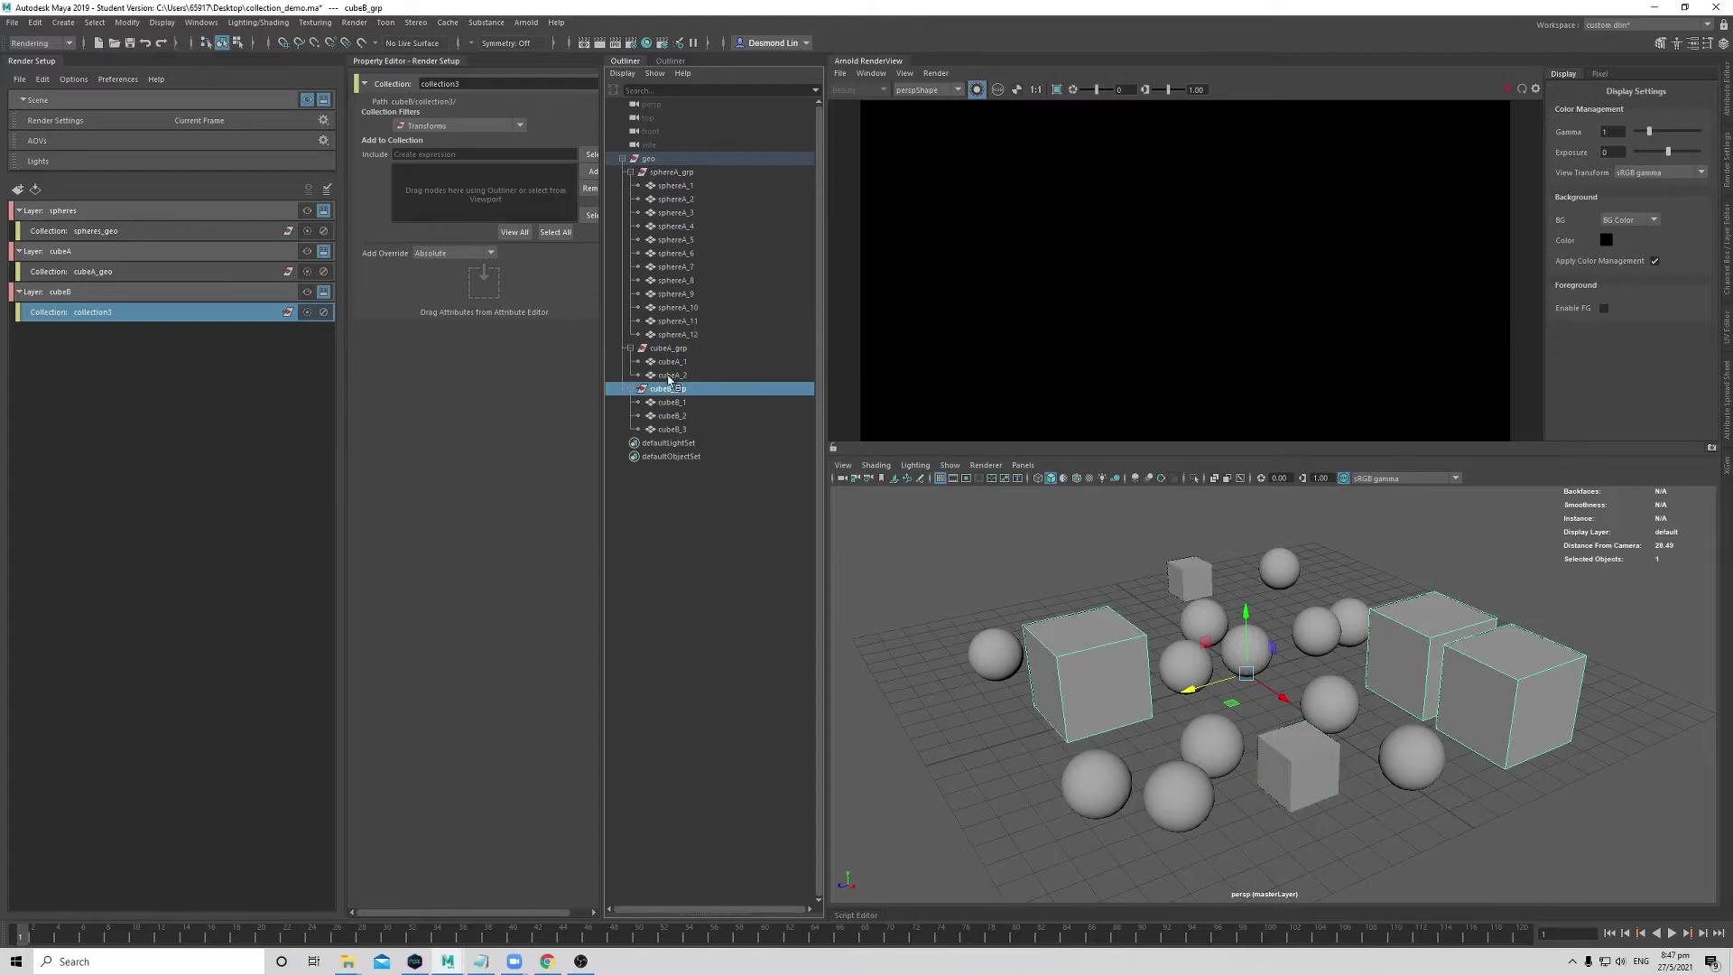
pyautogui.moveTo(665, 392); pyautogui.dragTo(453, 153)
pyautogui.click(453, 155)
pyautogui.click(515, 232)
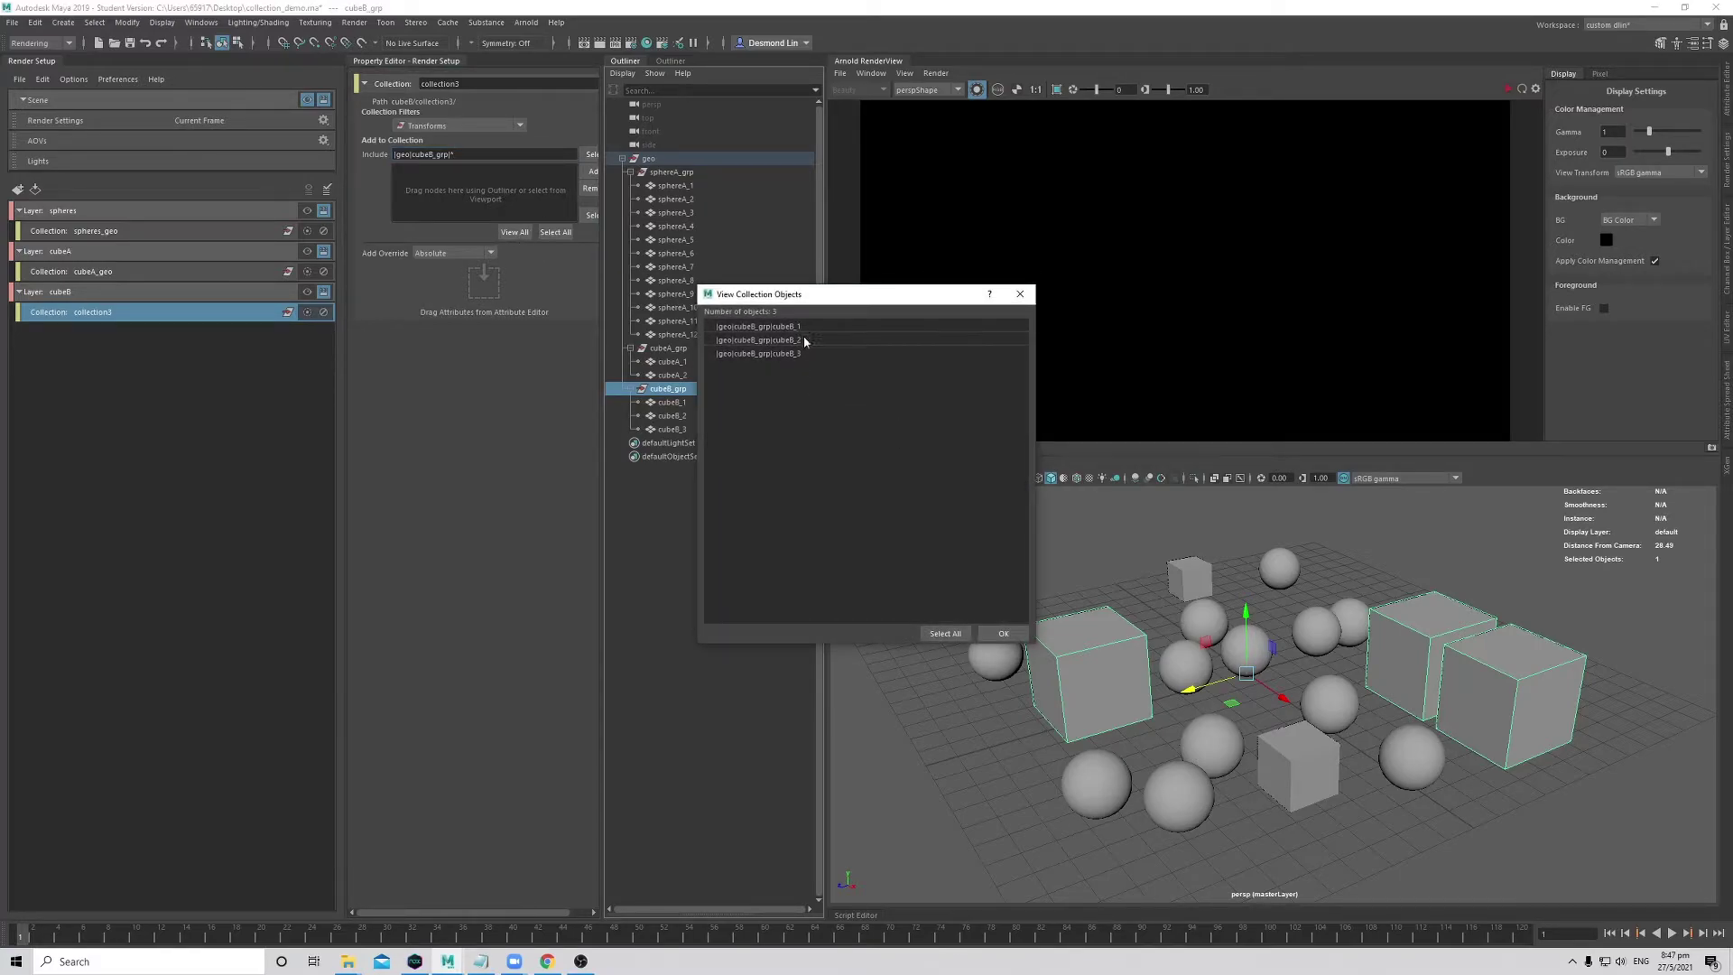
pyautogui.click(1020, 294)
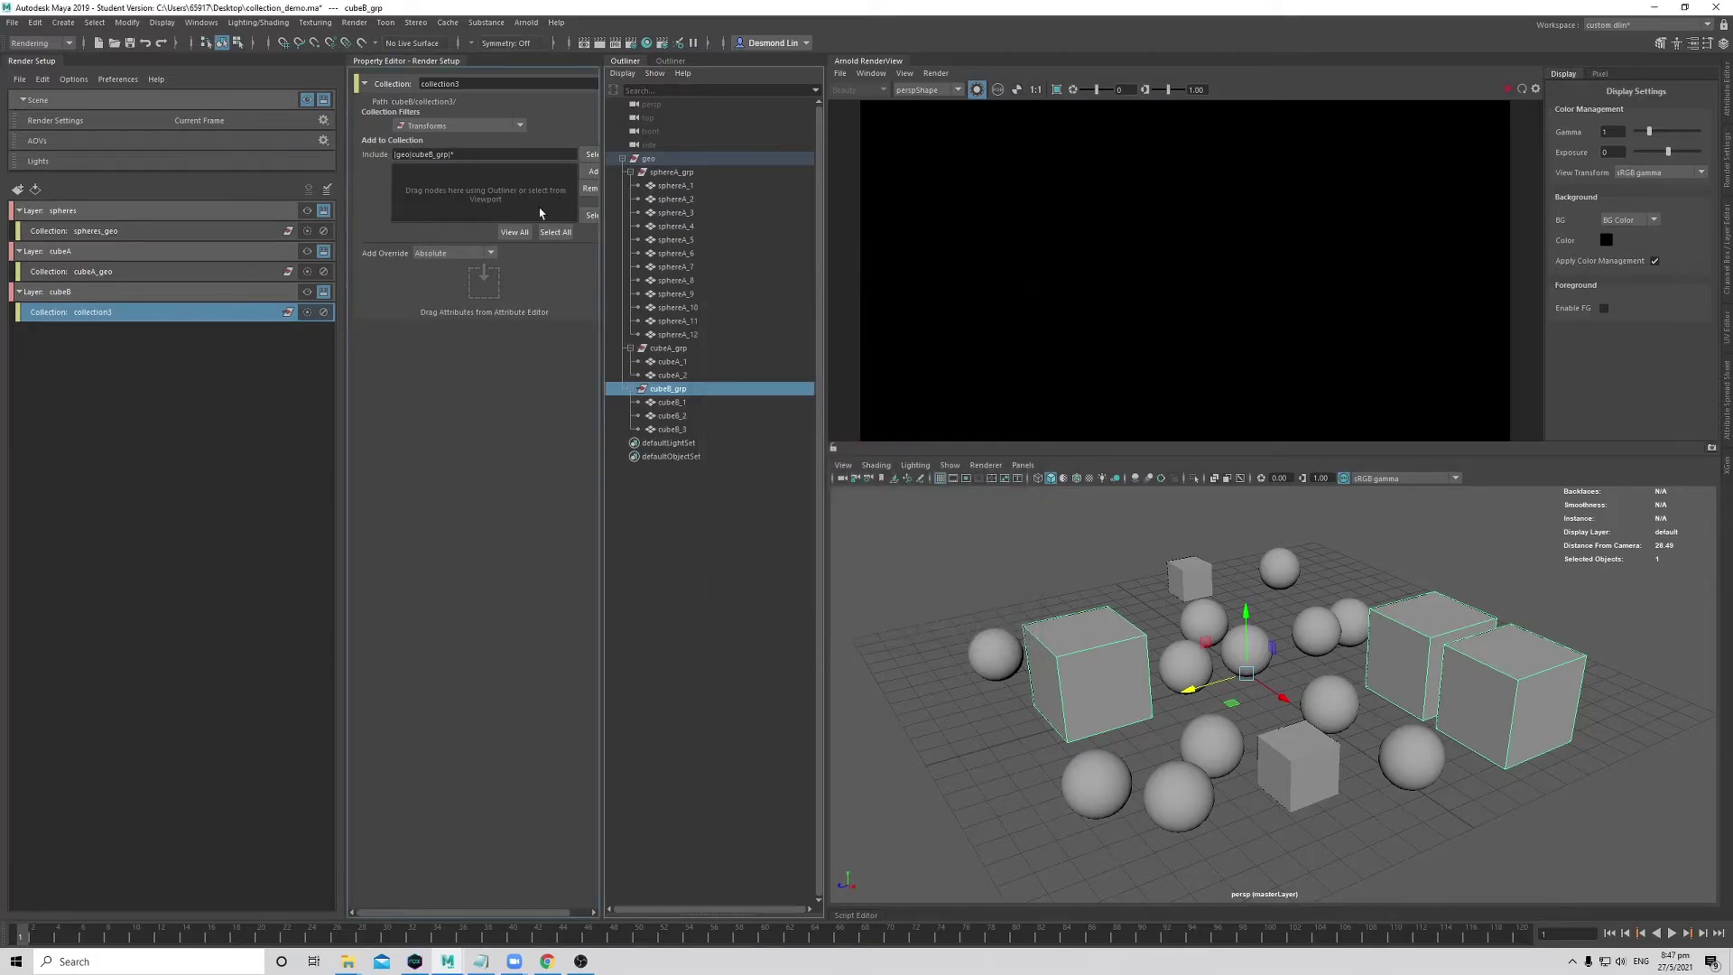
# - Shorten the group name in the cubeB collection's include expression to make it |geo|cubeB*|*, and view all matching objects
pyautogui.click(435, 154)
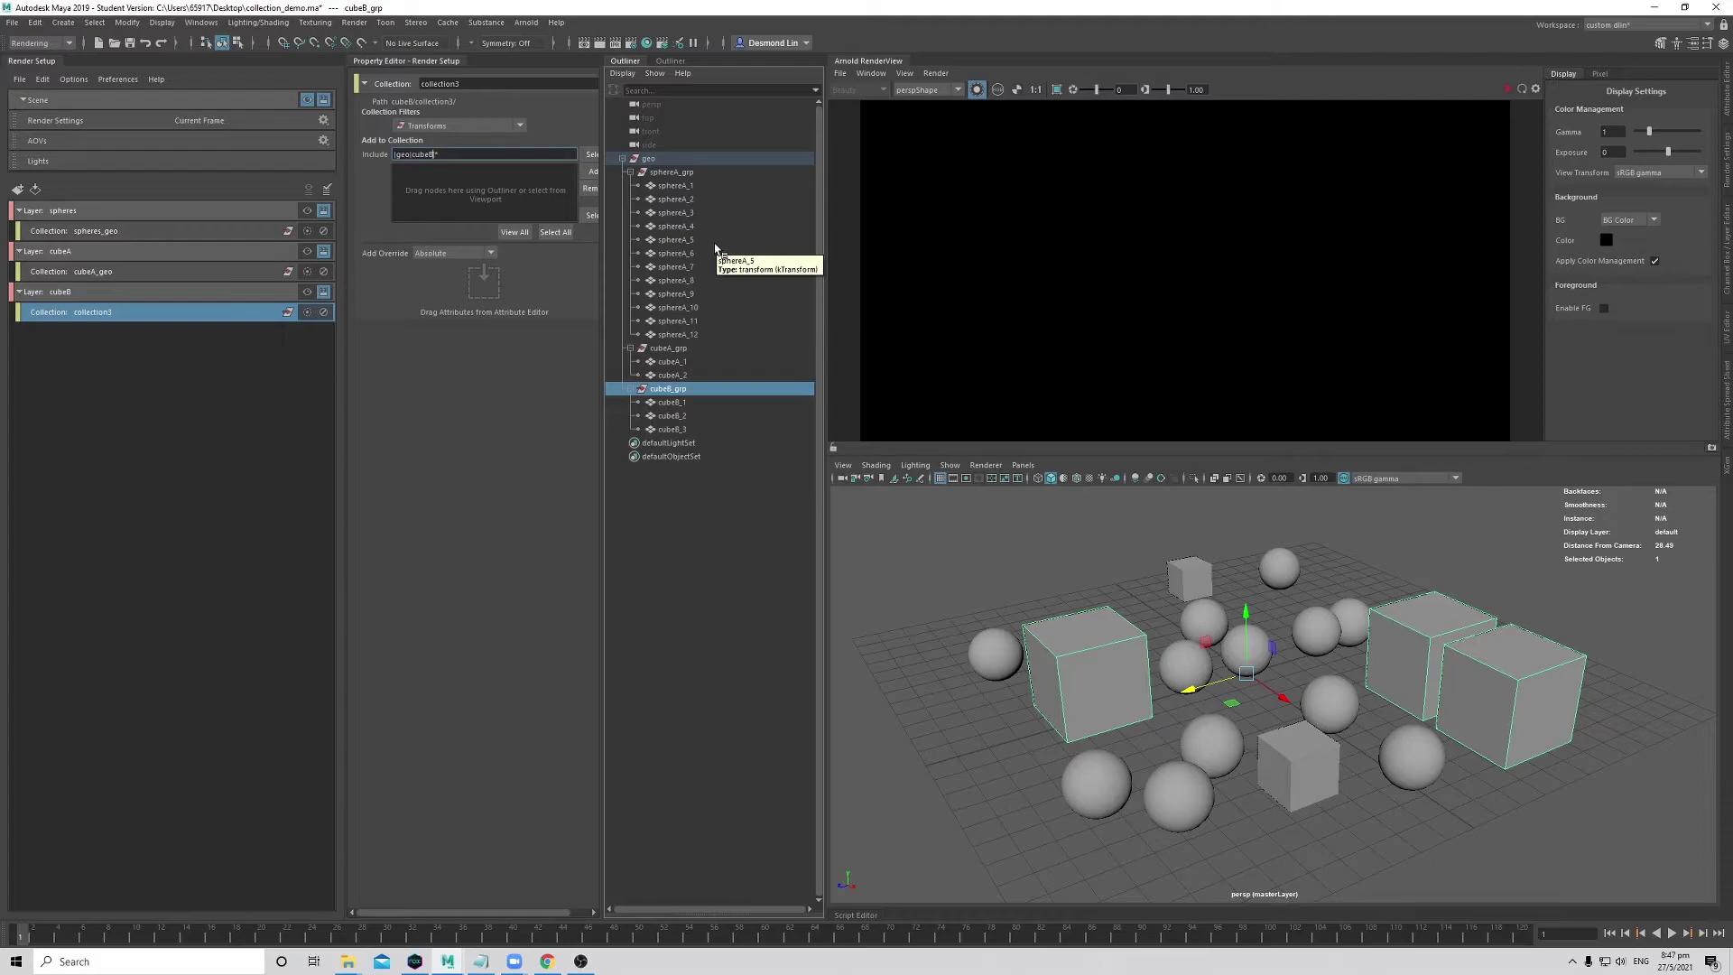
pyautogui.click(527, 232)
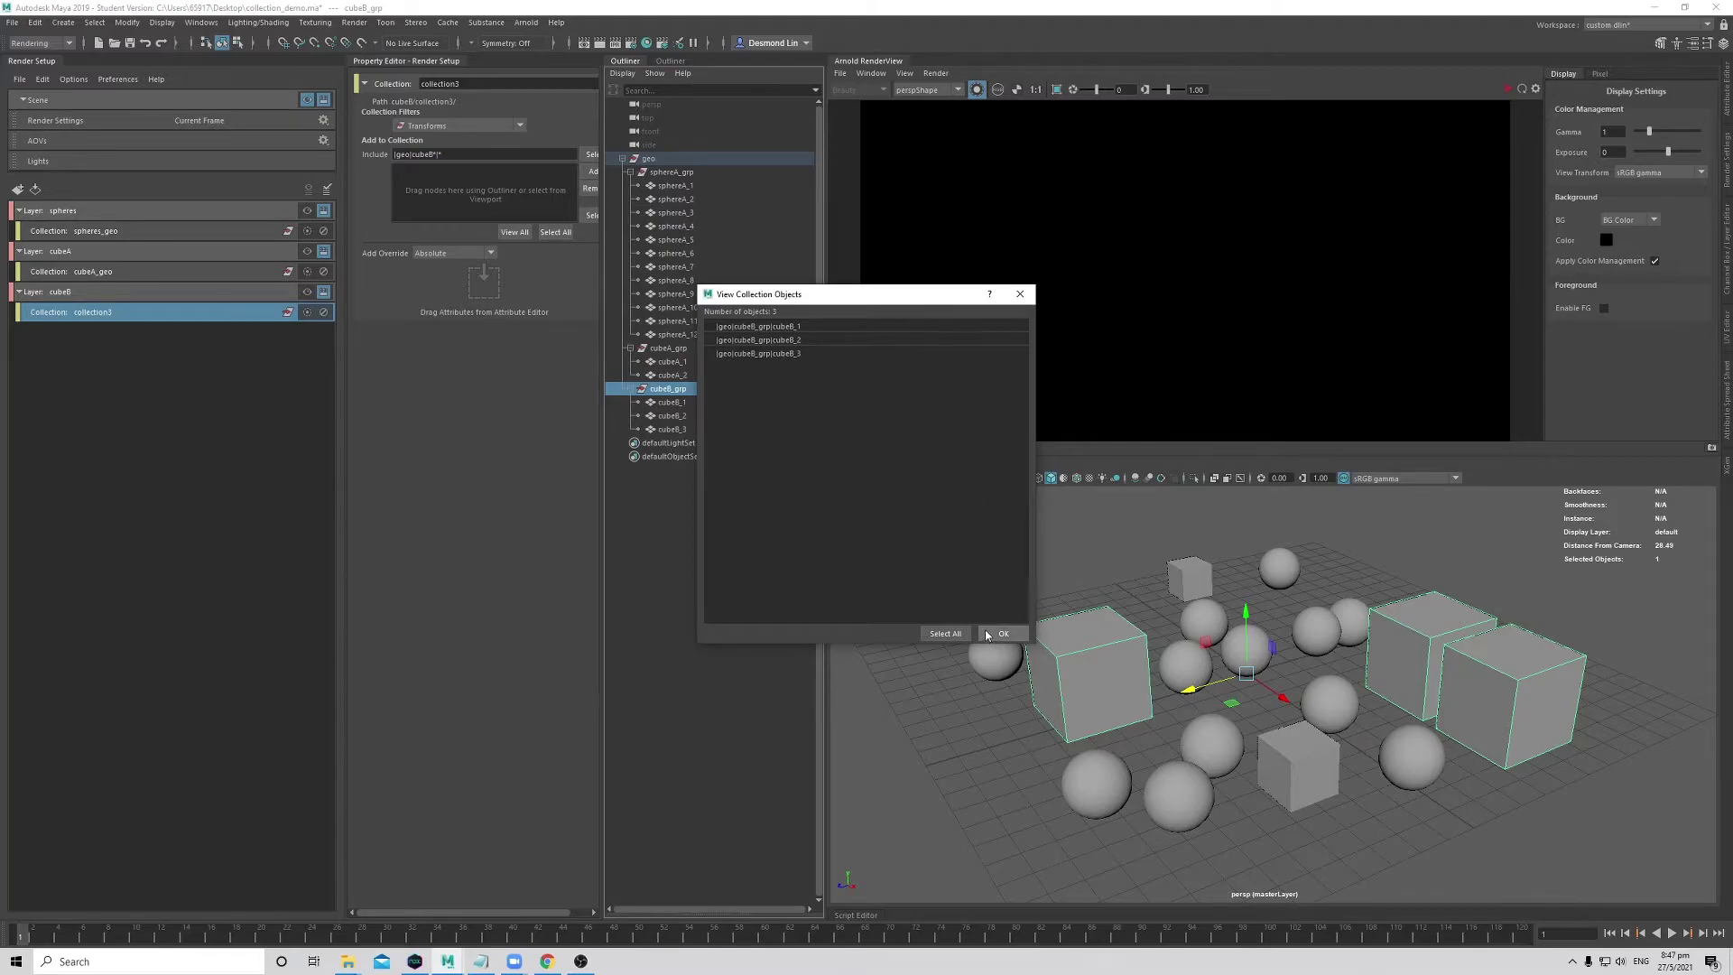
pyautogui.click(1020, 294)
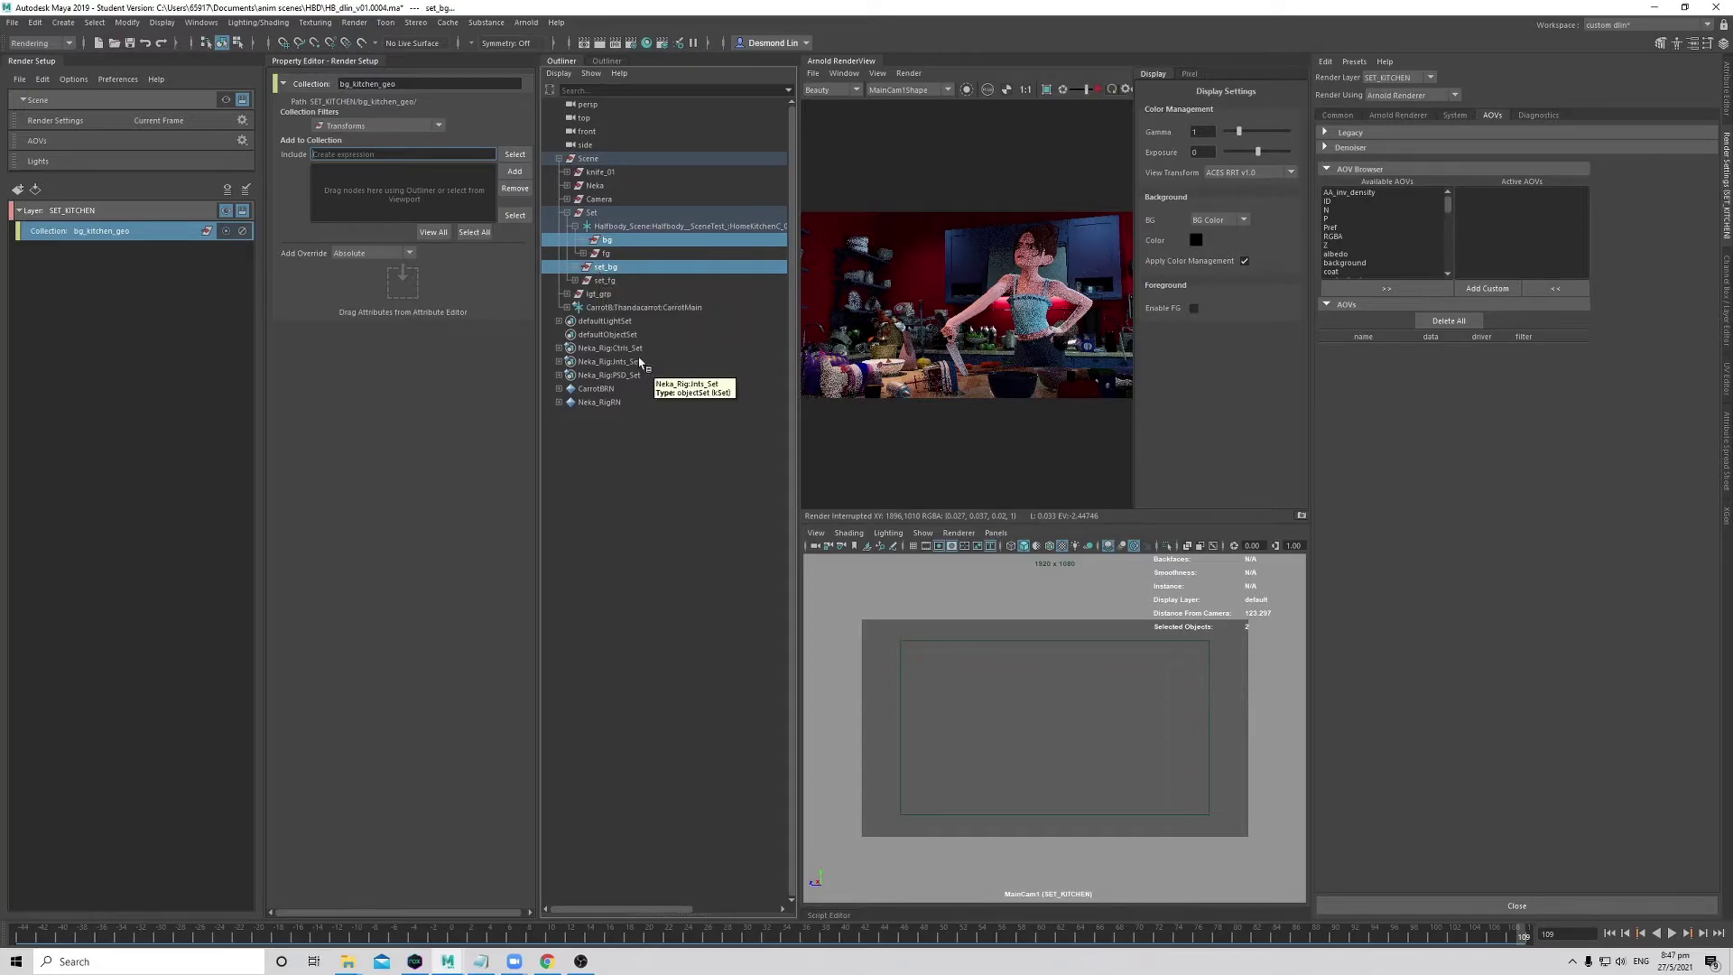
# - In the kitchen scene, add the bg and set_bg groups to the bg_kitchen_geo collection
pyautogui.click(593, 488)
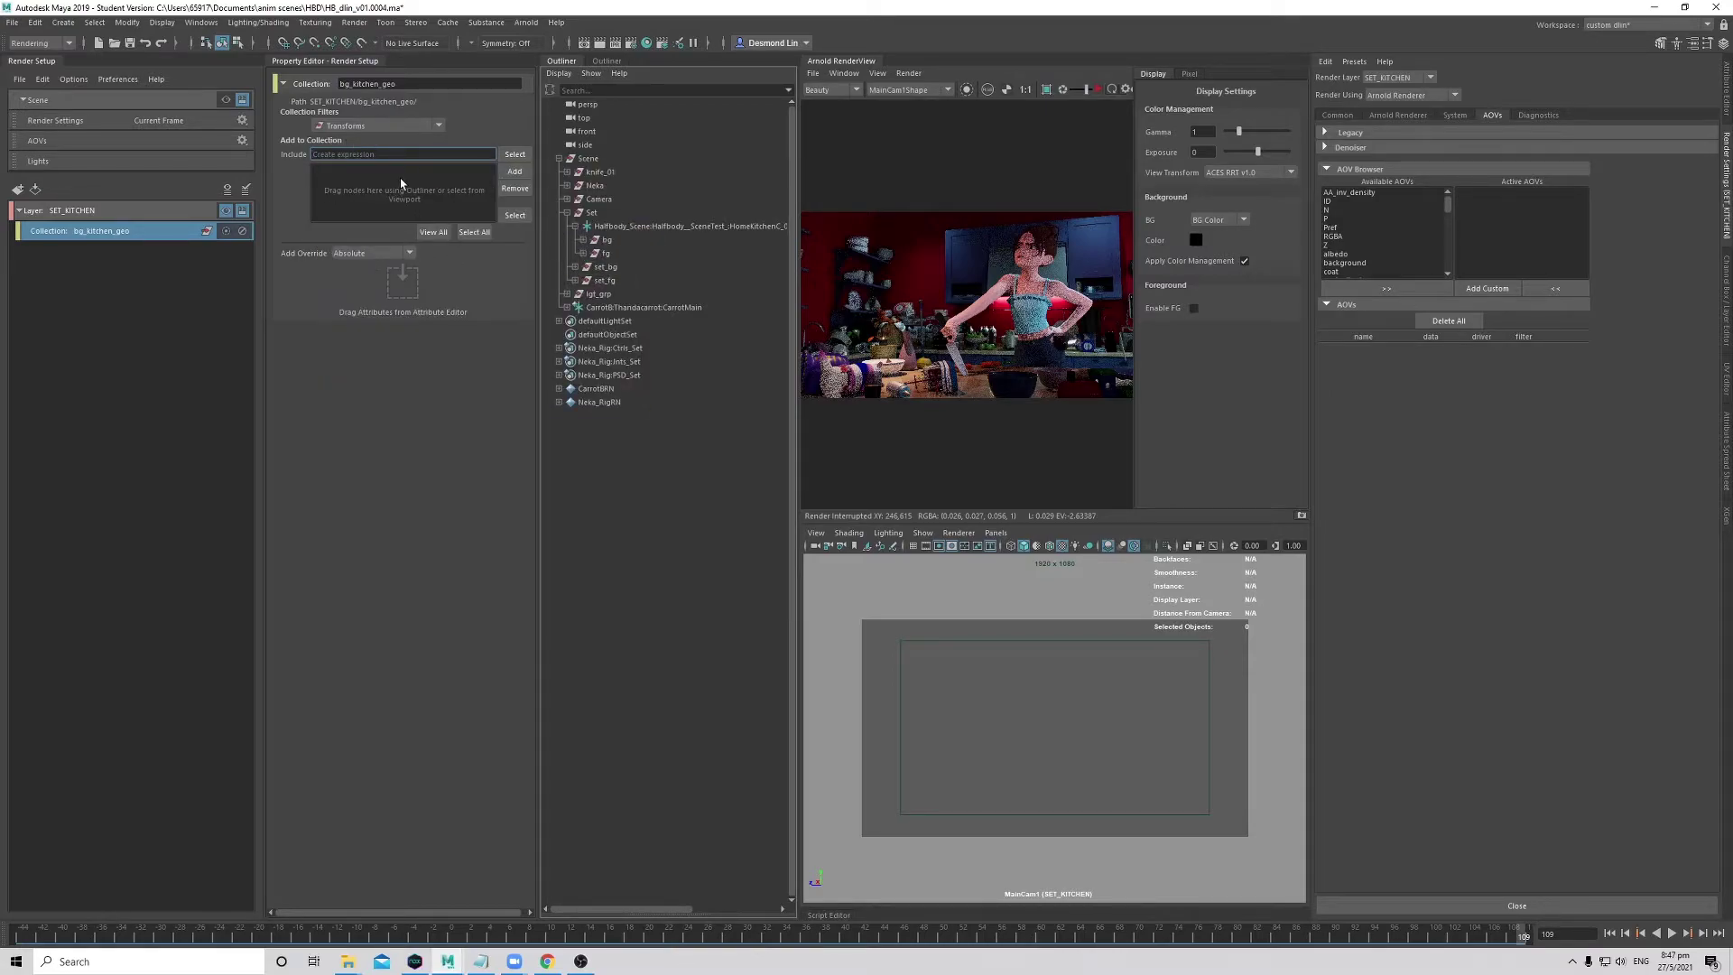
pyautogui.click(117, 250)
pyautogui.click(103, 232)
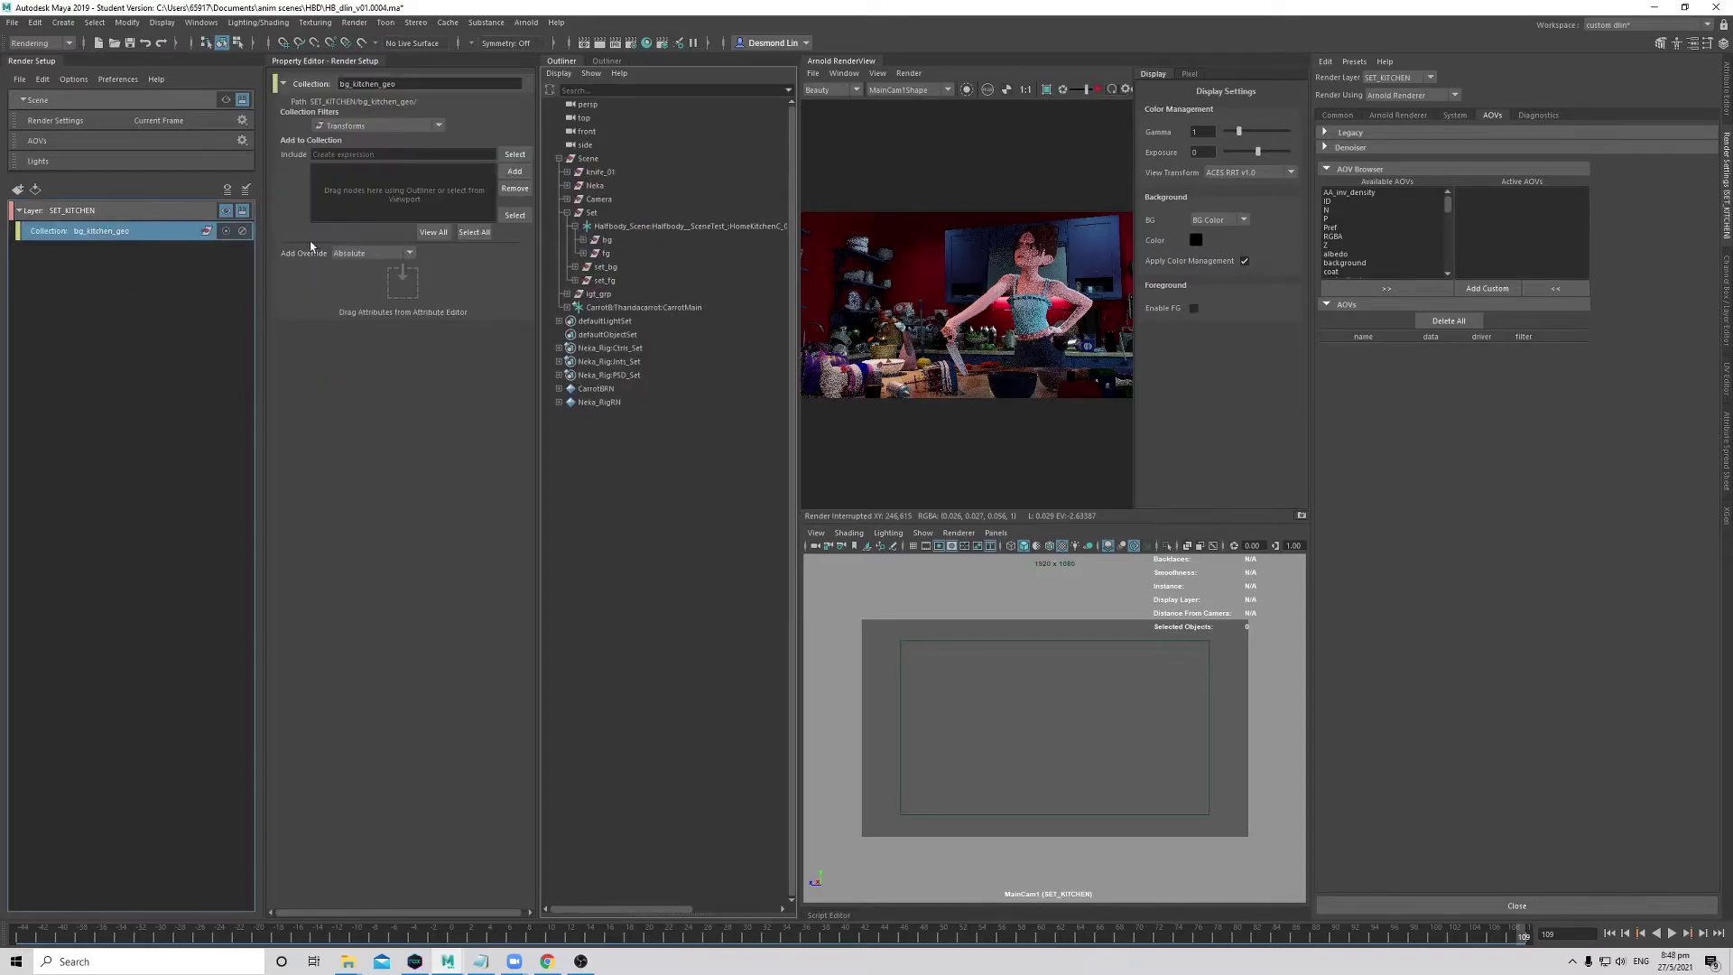
pyautogui.moveTo(632, 243); pyautogui.dragTo(121, 233)
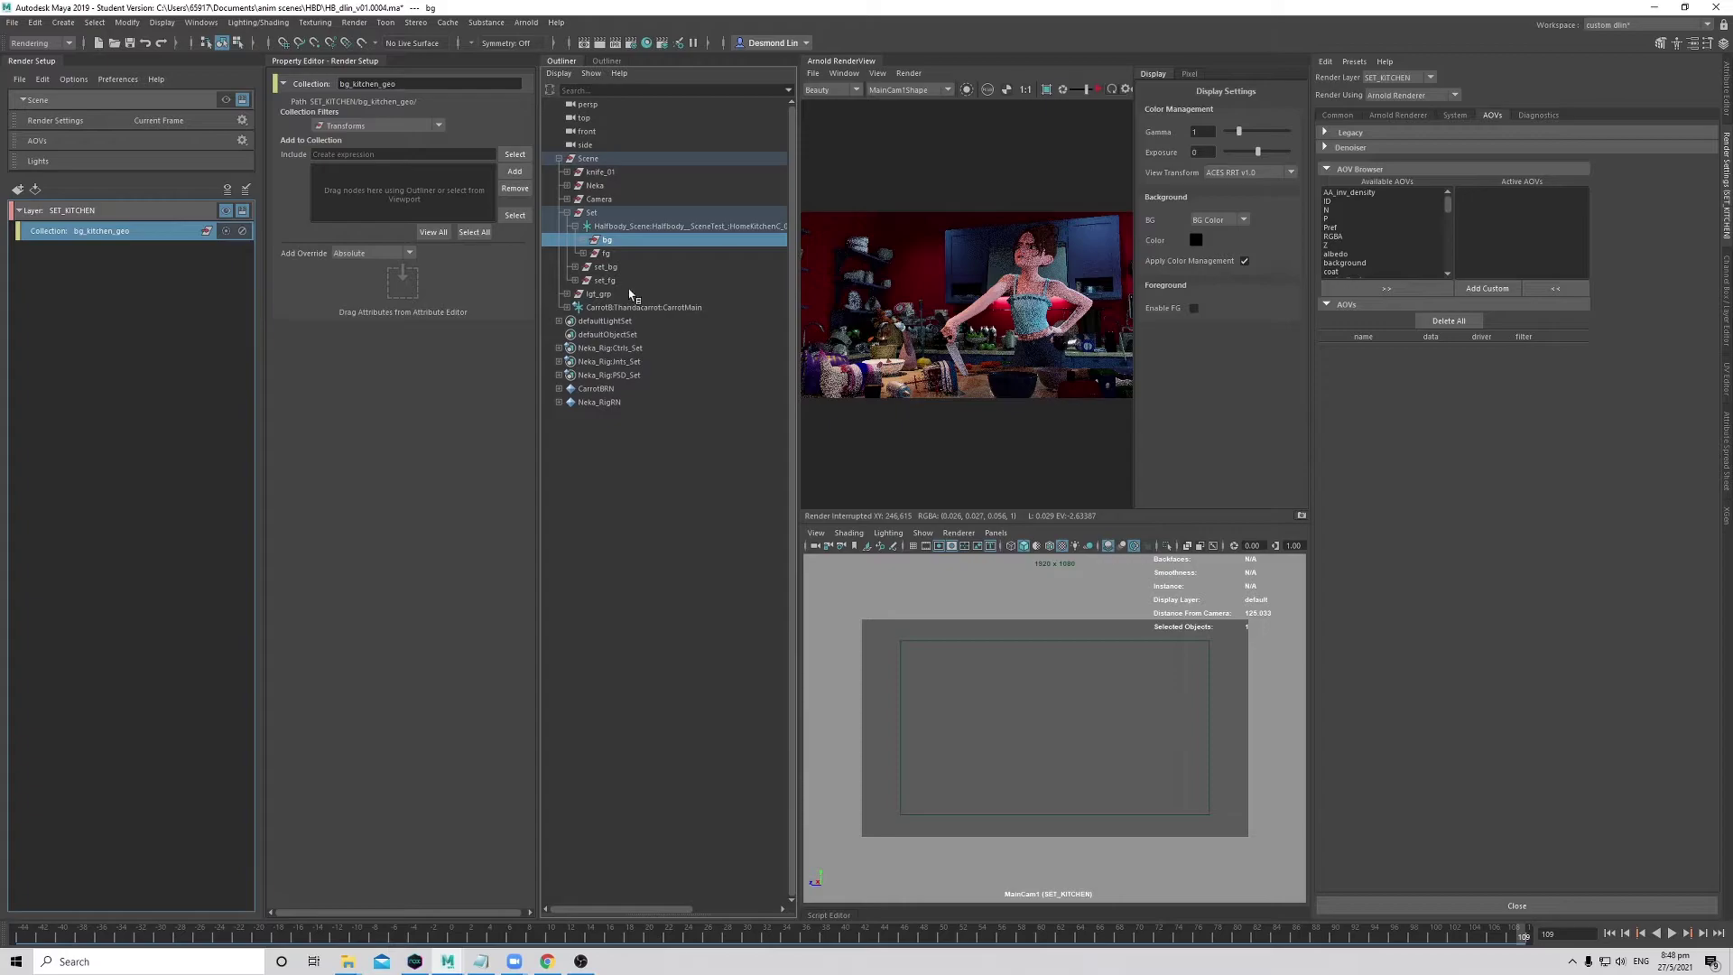
pyautogui.keyDown('ctrl'); pyautogui.click(621, 267); pyautogui.keyUp('ctrl')
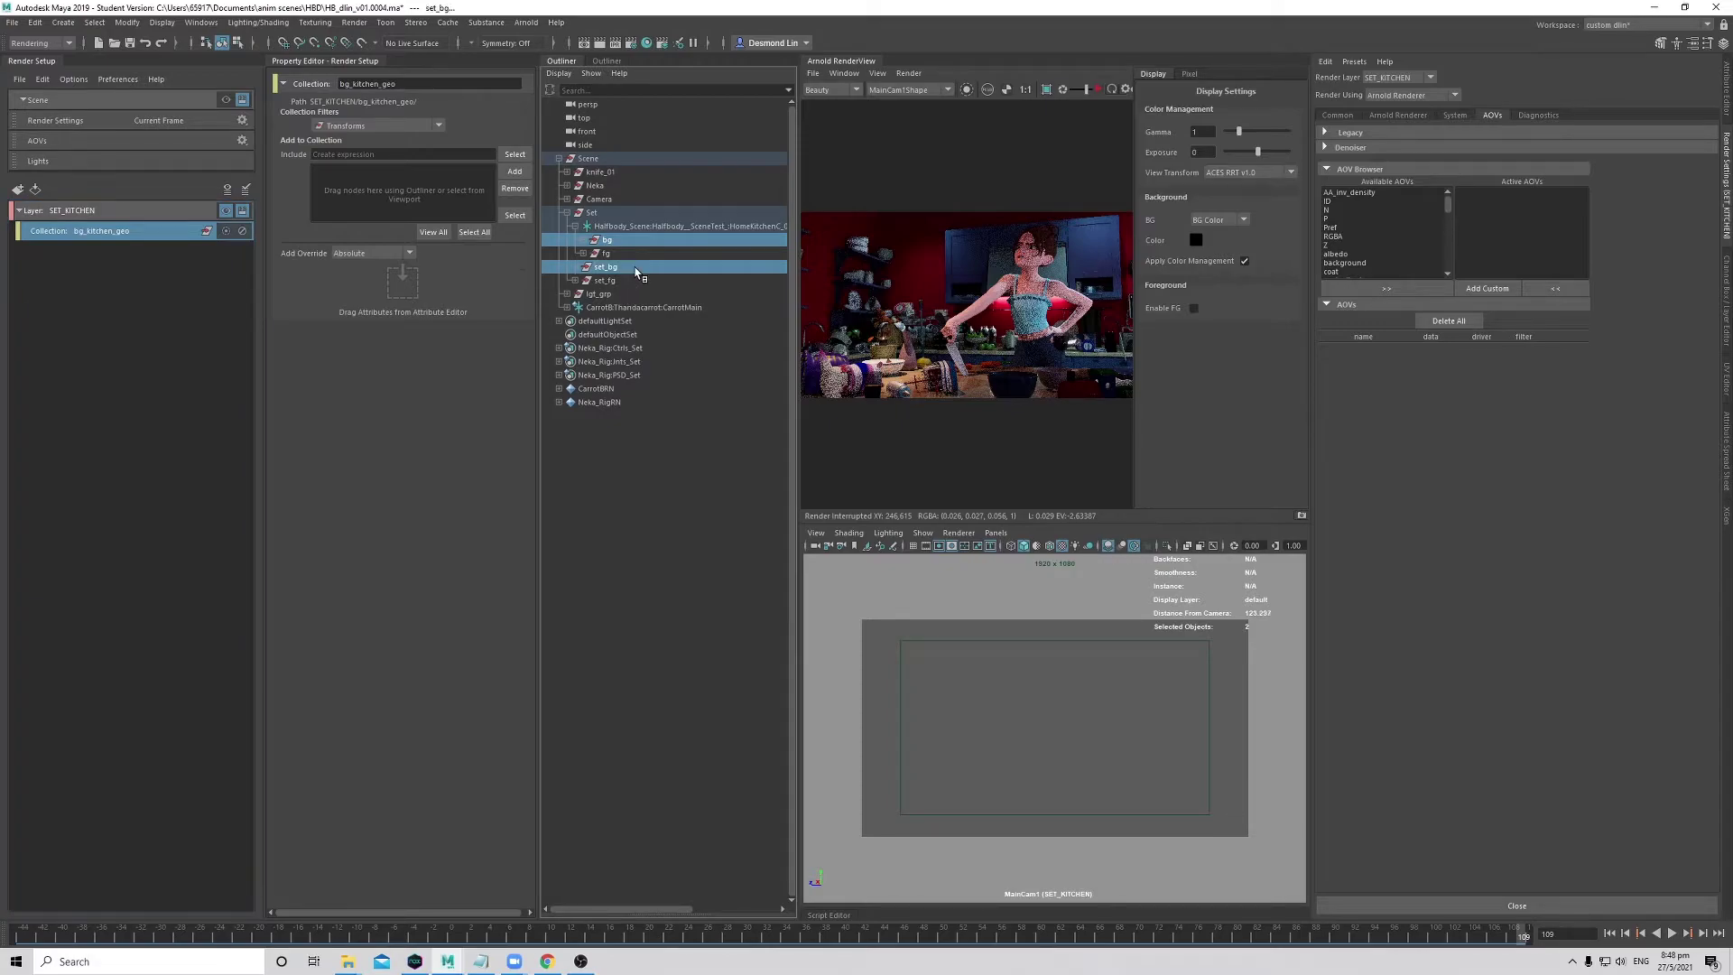
pyautogui.click(514, 172)
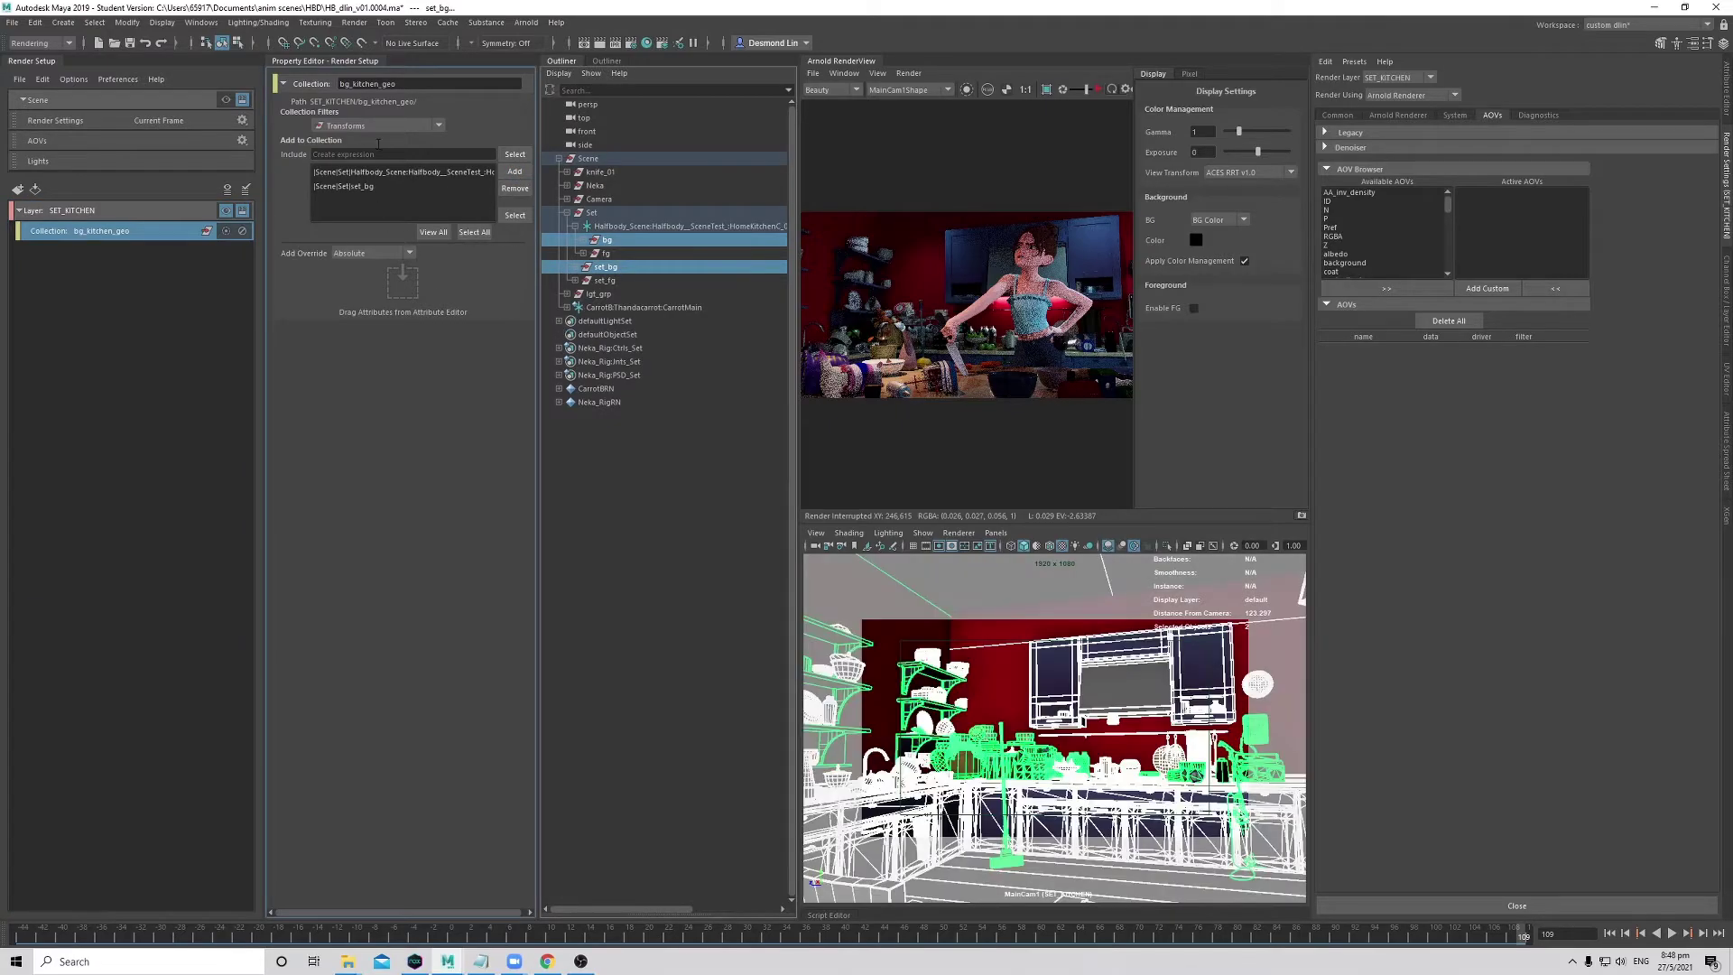
pyautogui.click(159, 313)
pyautogui.click(180, 231)
pyautogui.click(184, 213)
pyautogui.click(166, 232)
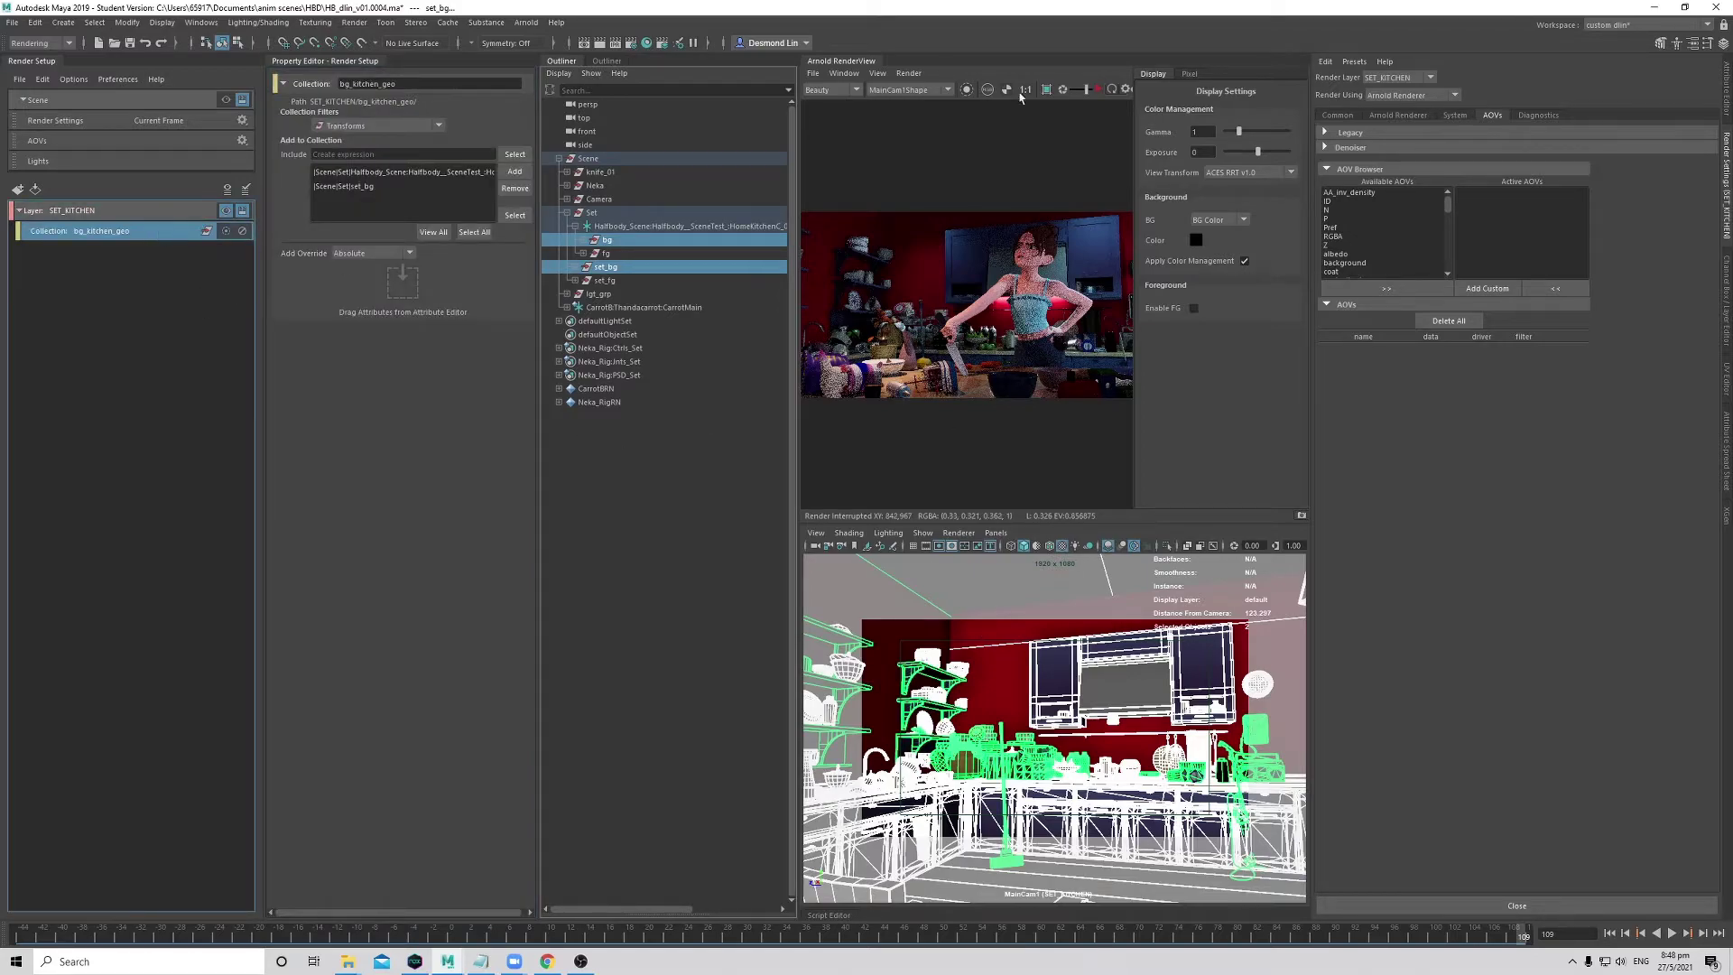
# - Store a snapshot of the current kitchen render, start rendering the SET_KITCHEN layer and stop the render
pyautogui.click(1302, 515)
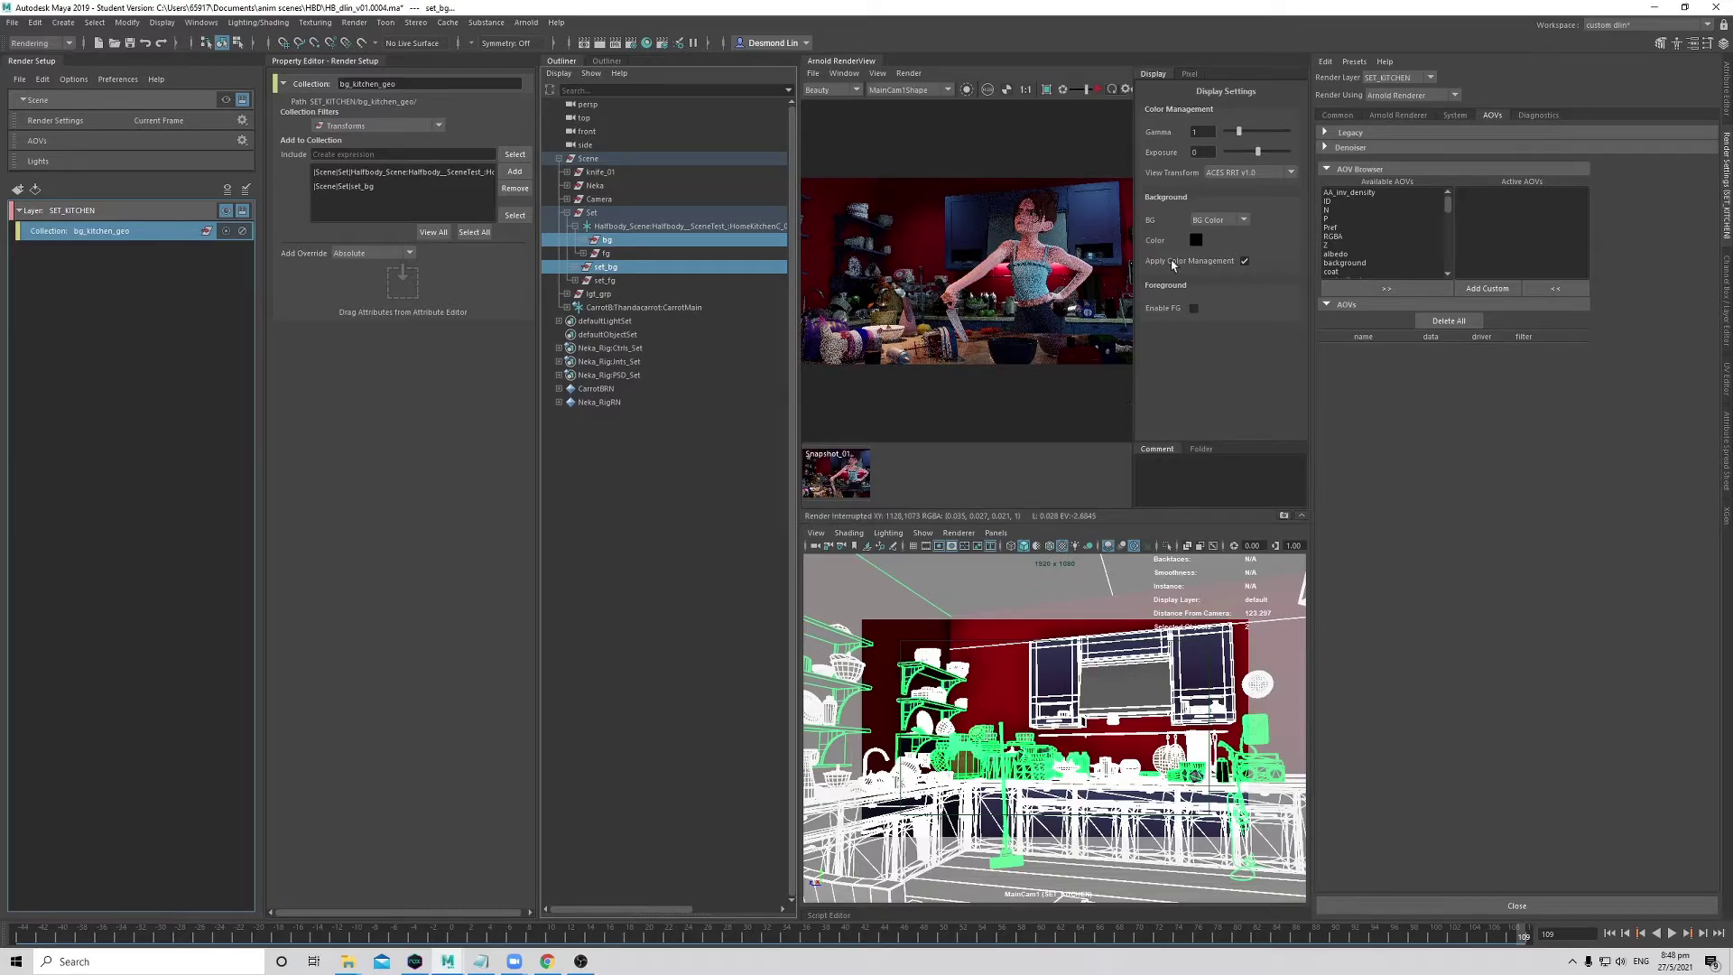
pyautogui.click(1099, 90)
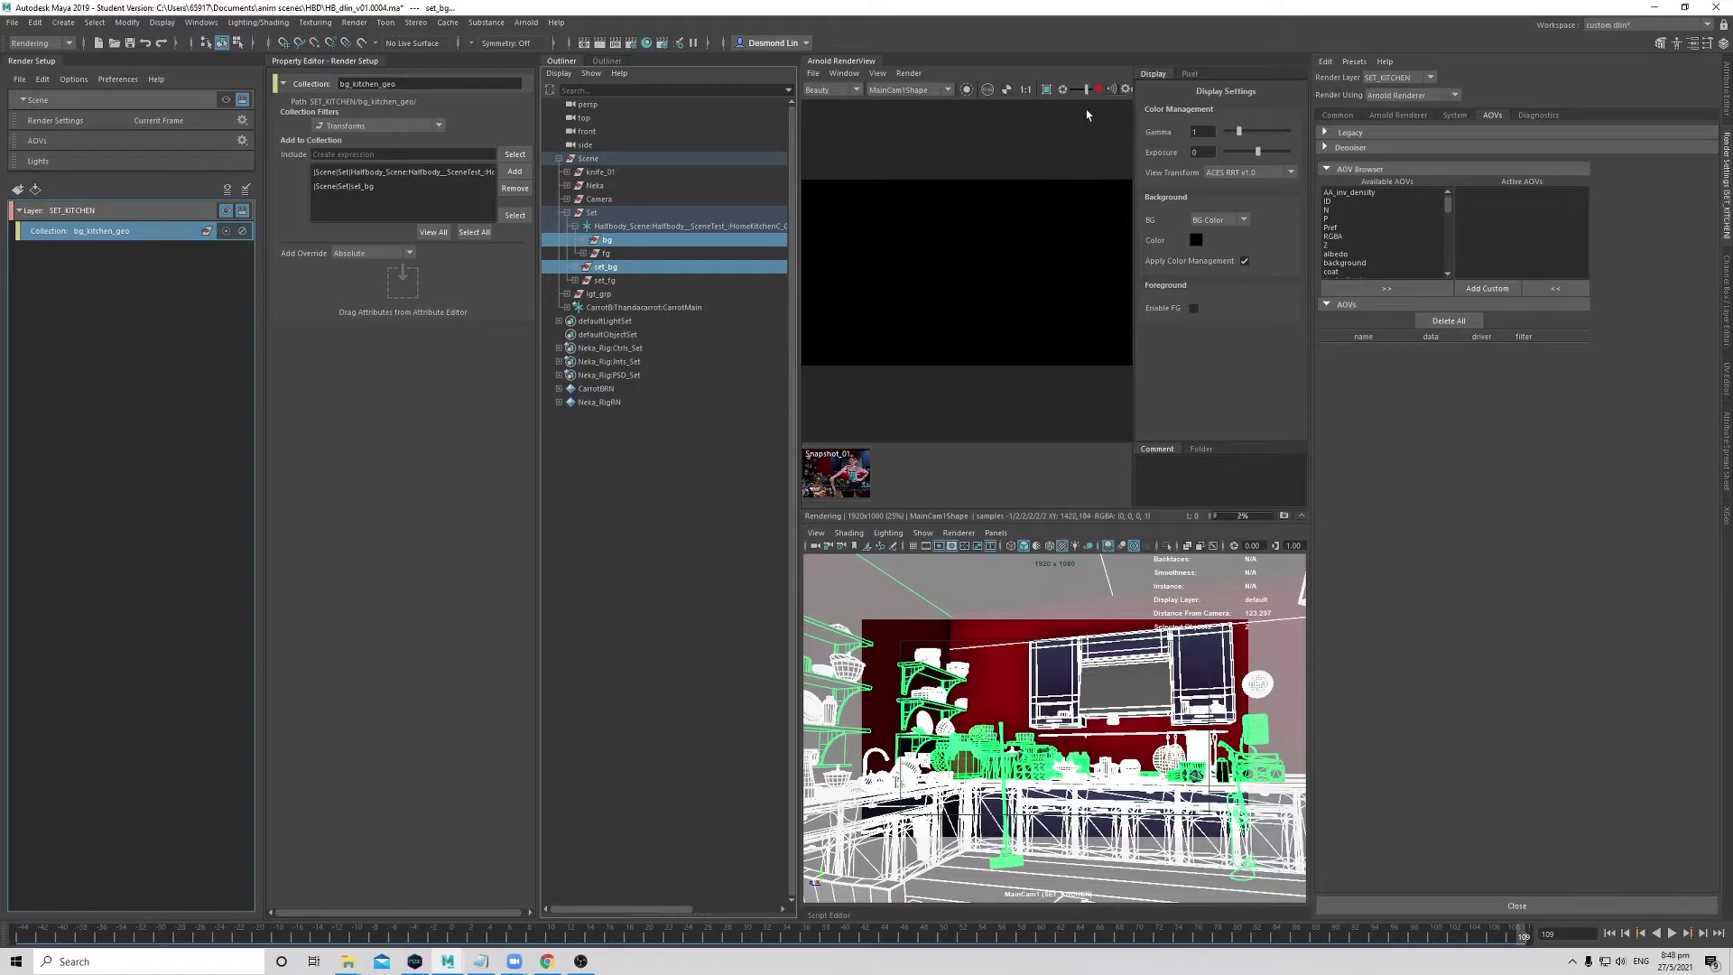
pyautogui.click(1099, 90)
# - Examine the Render Setup options for untitled collections and for including all lights in each render layer by default
pyautogui.click(74, 79)
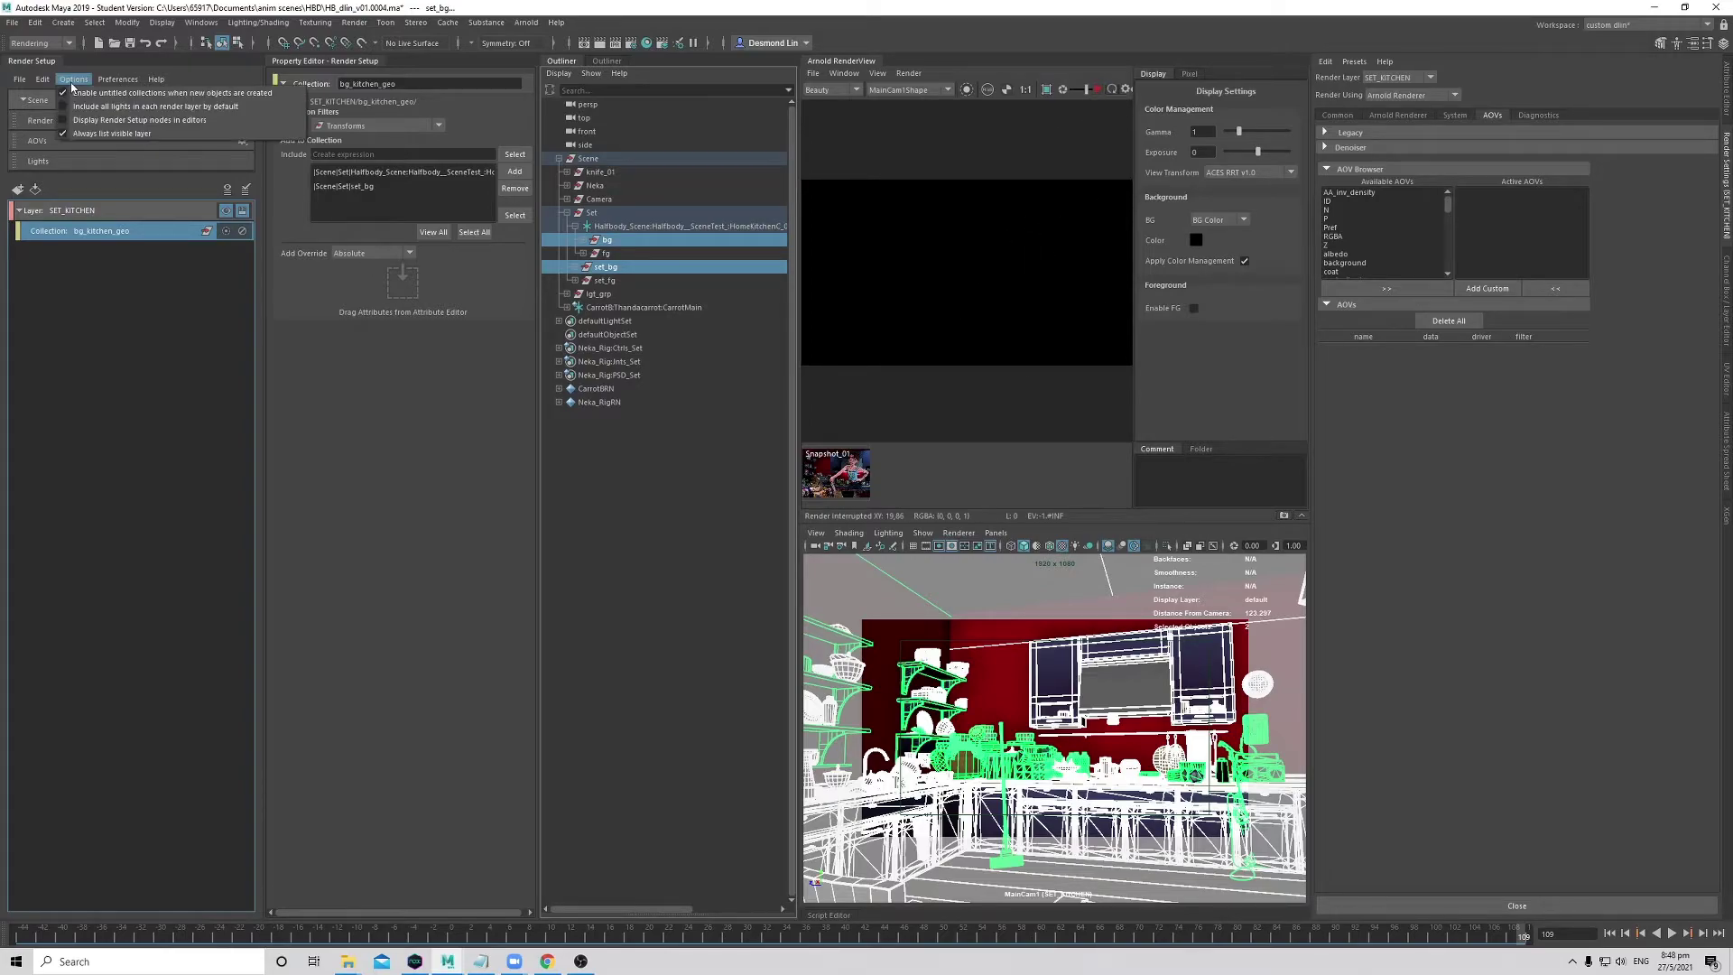
pyautogui.click(108, 92)
pyautogui.click(79, 81)
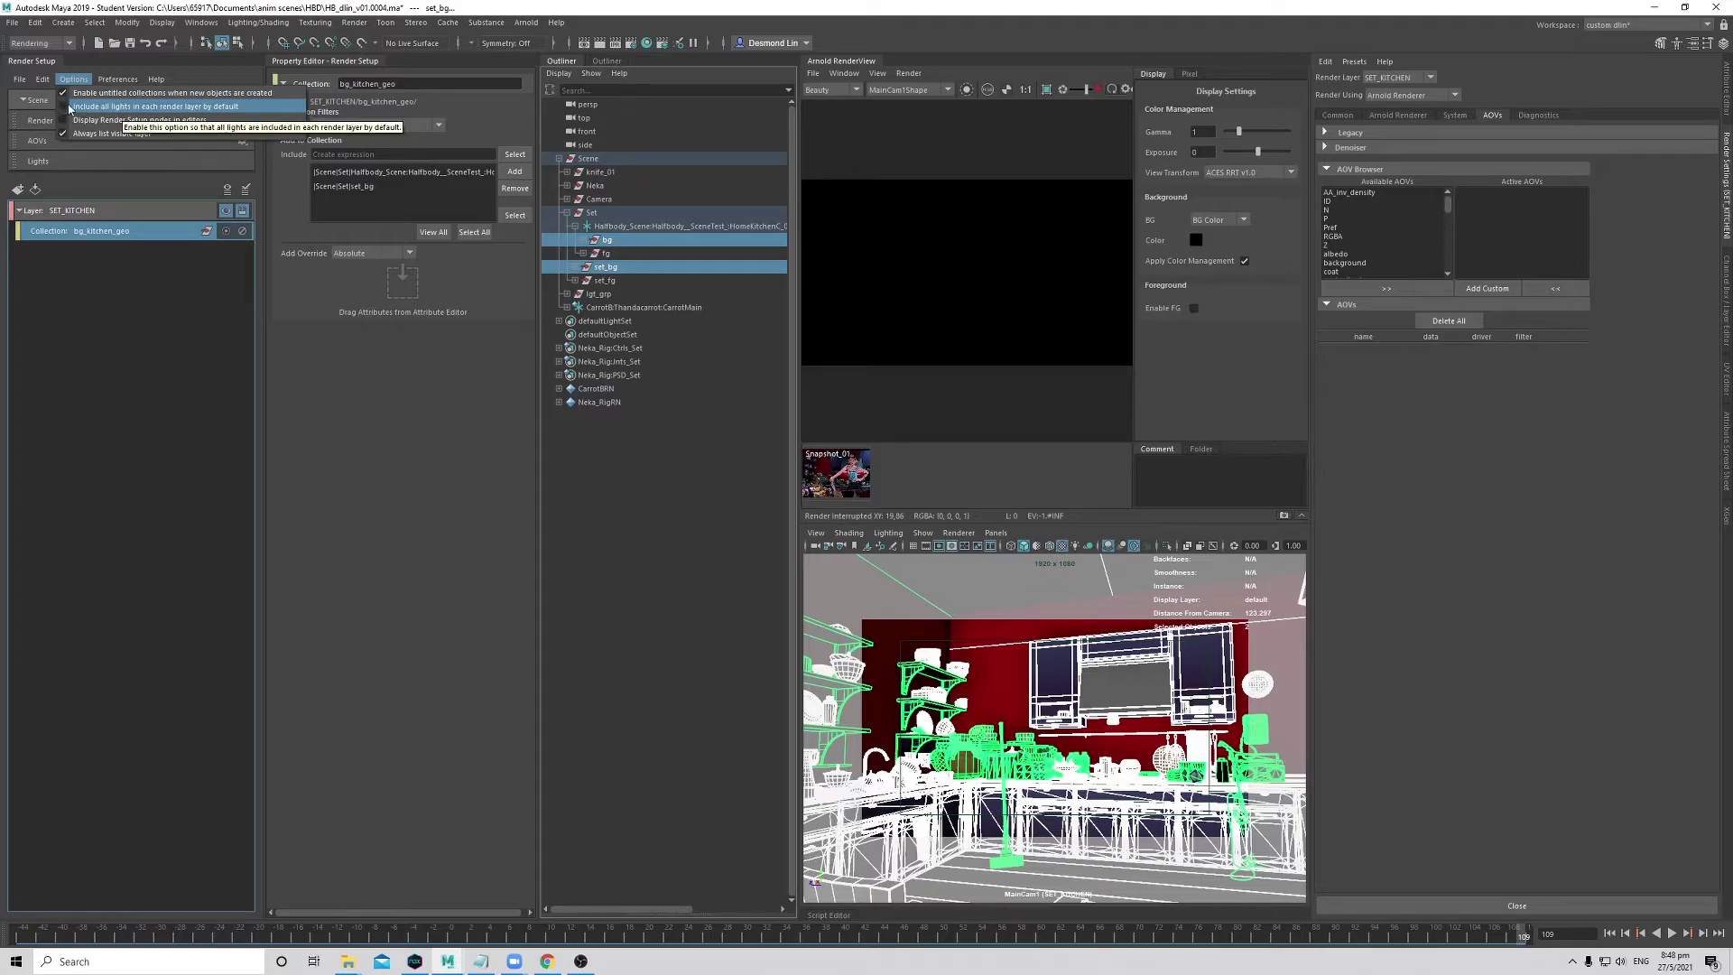
pyautogui.click(152, 312)
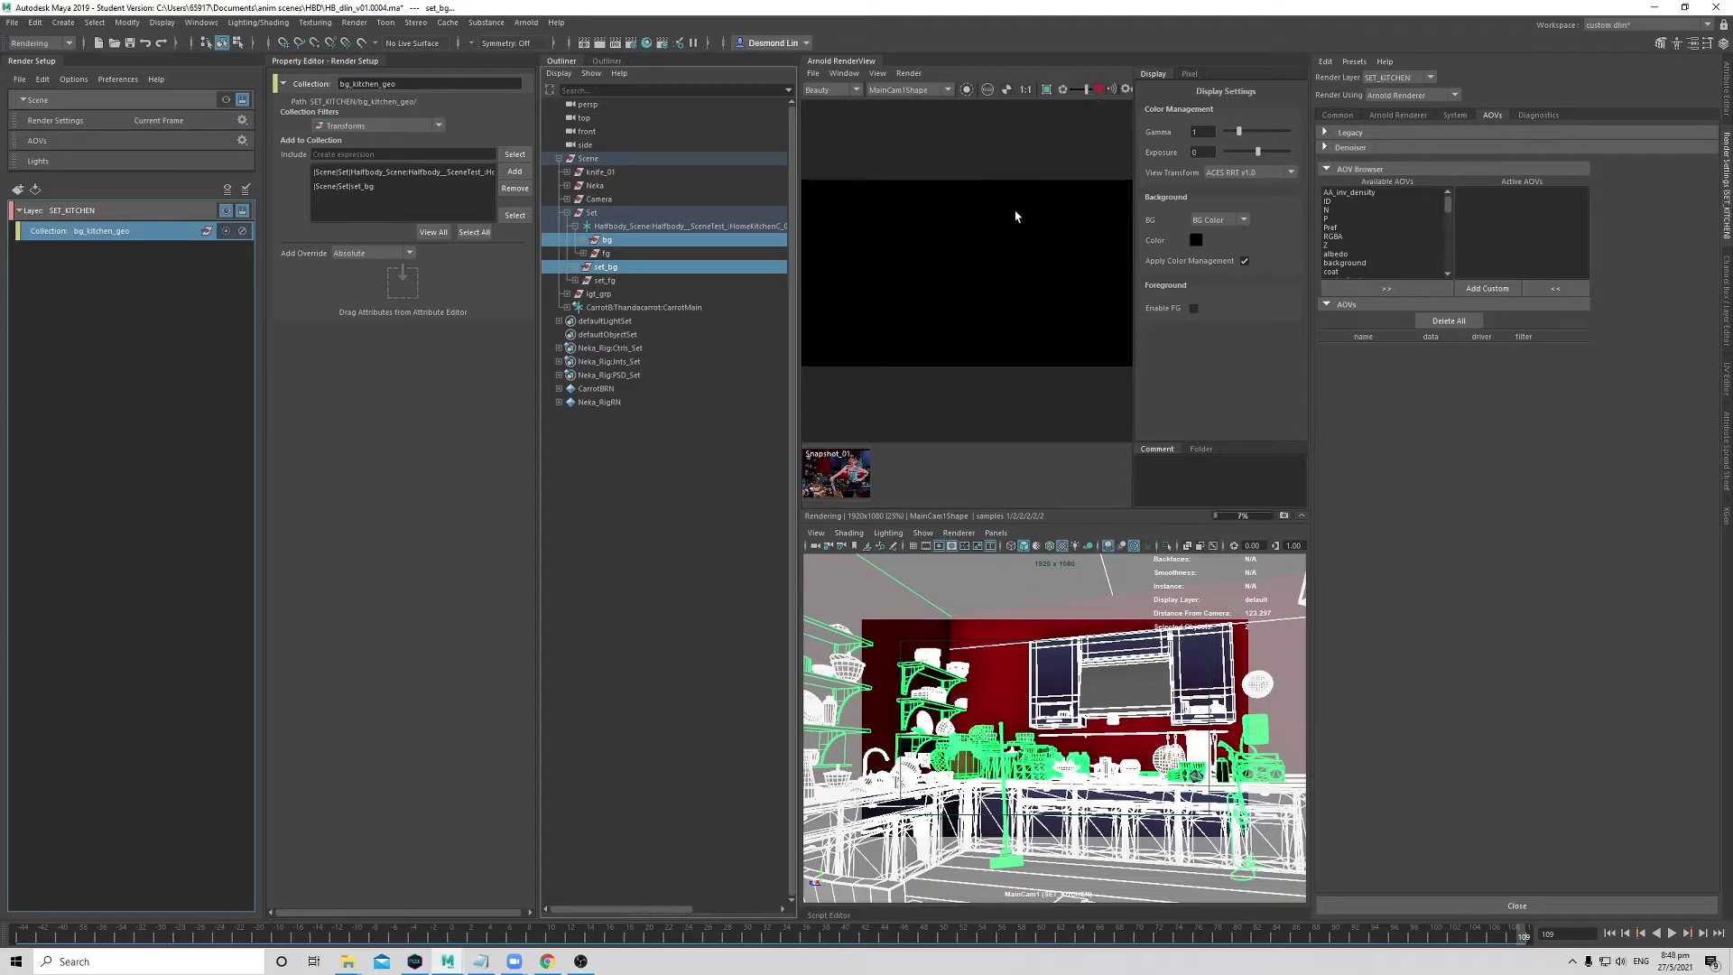
# - Stop the running render, close and reopen the Arnold RenderView, and test-render the SET_KITCHEN layer again briefly
pyautogui.click(1095, 92)
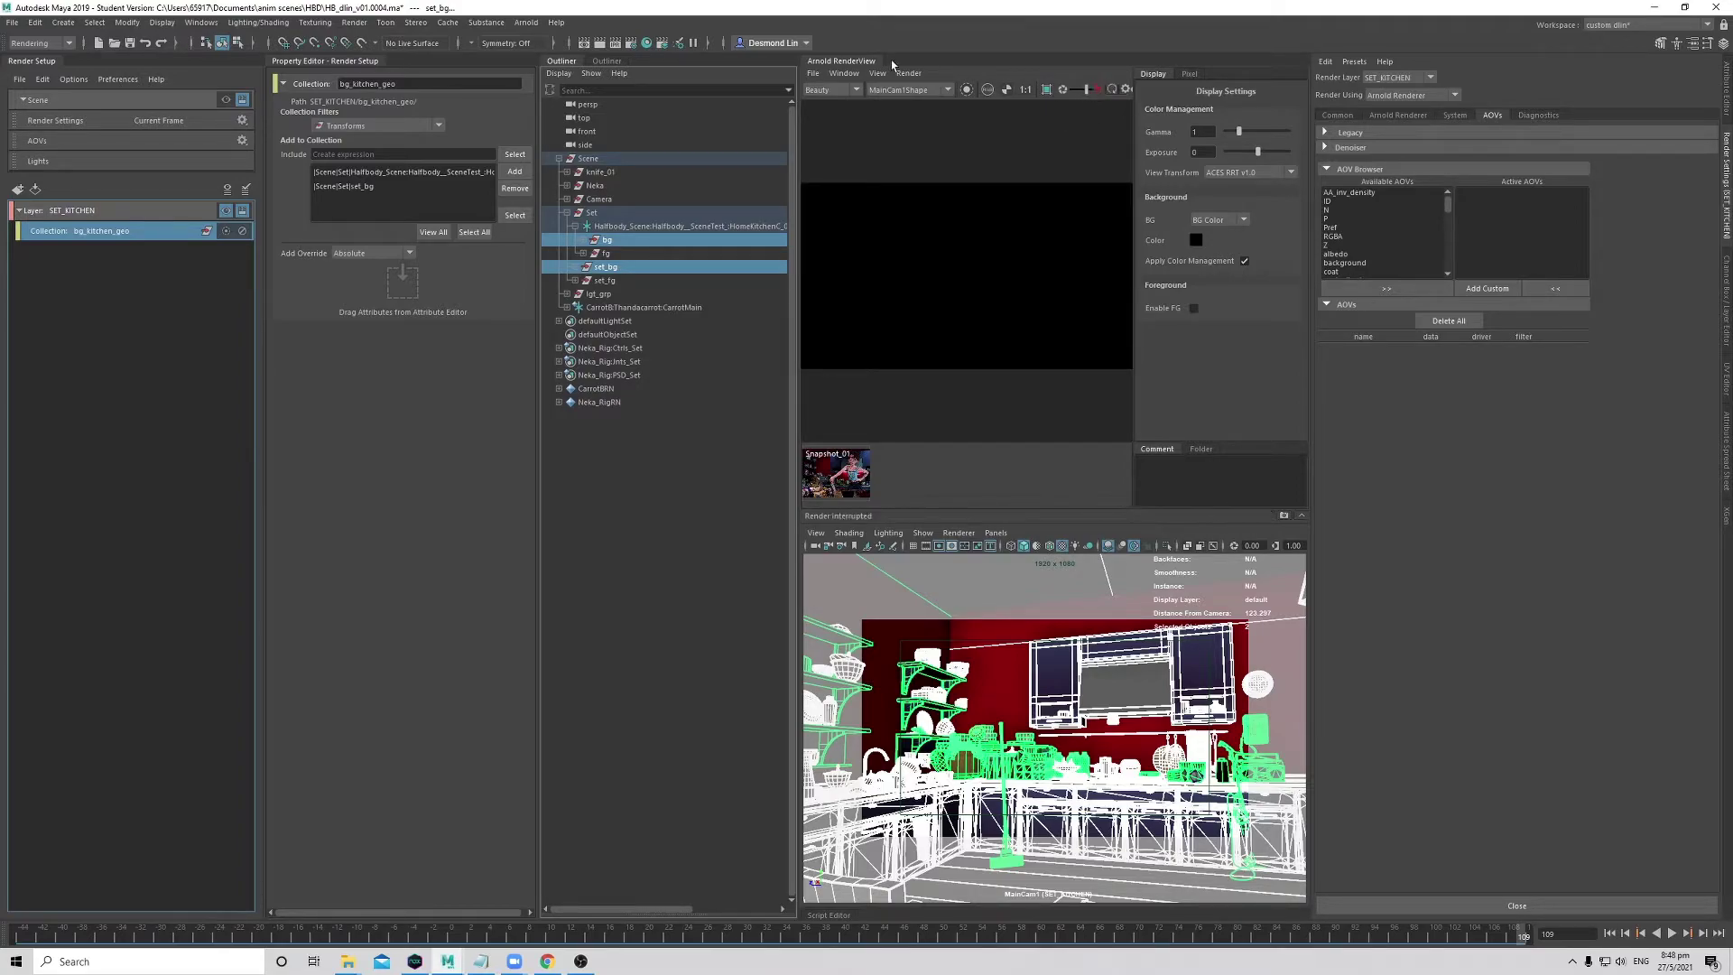
pyautogui.rightClick(860, 60)
pyautogui.click(887, 112)
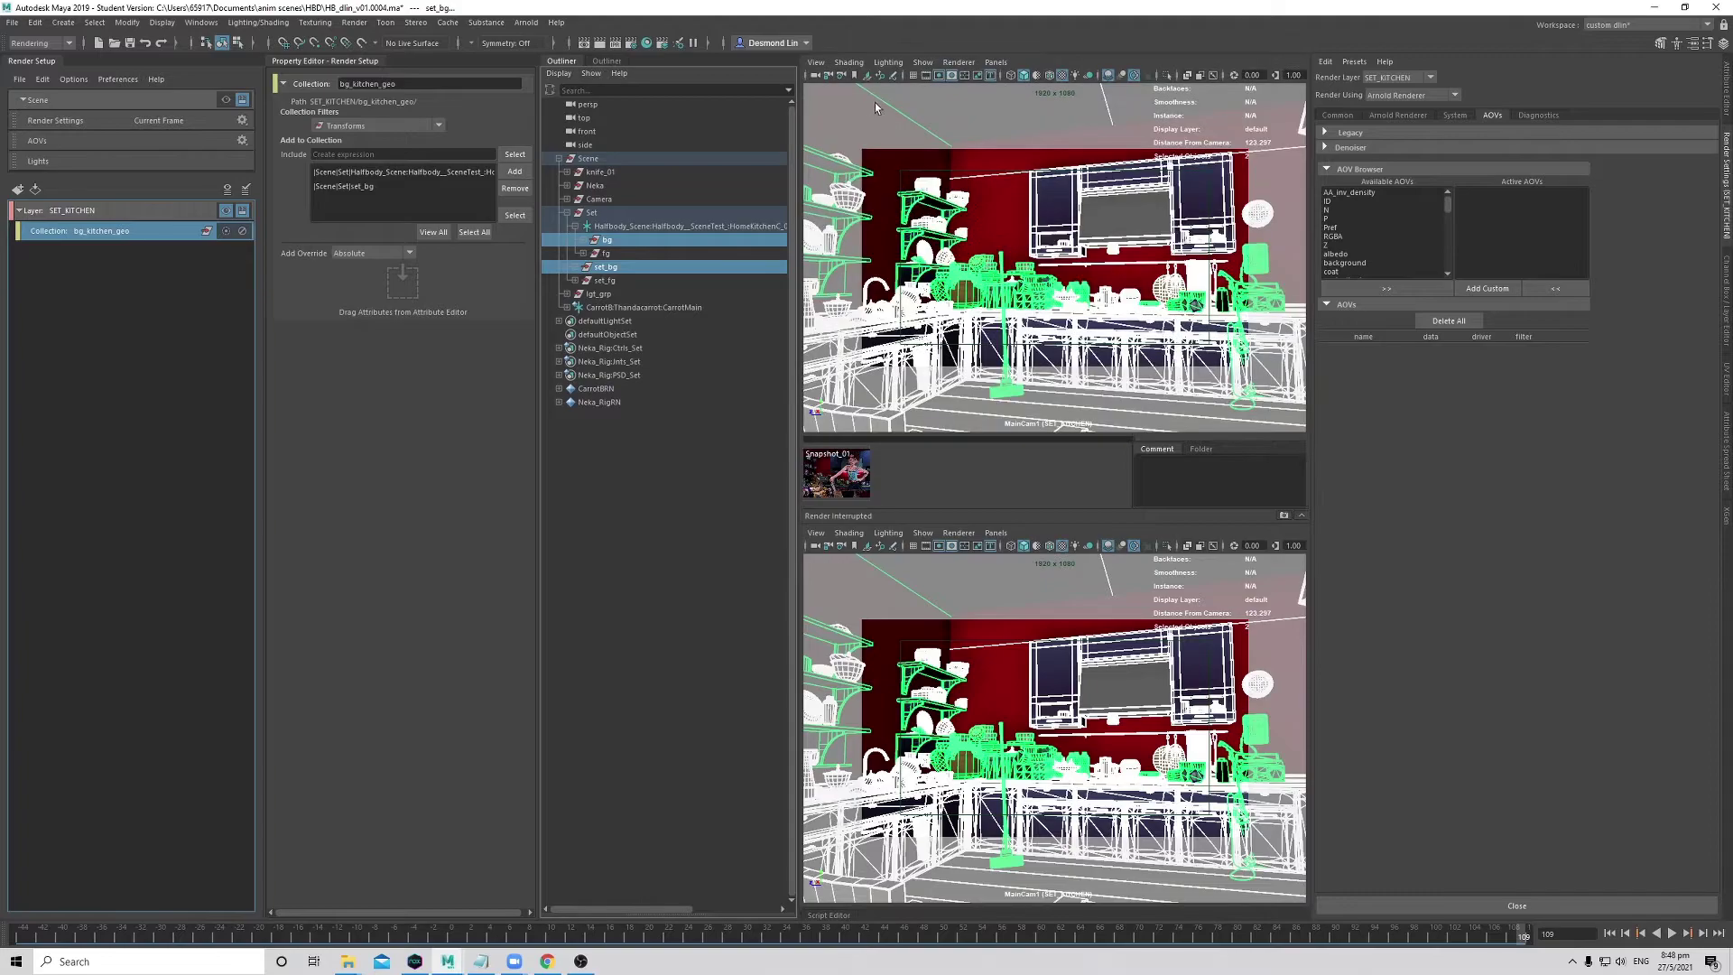
pyautogui.click(526, 23)
pyautogui.click(555, 61)
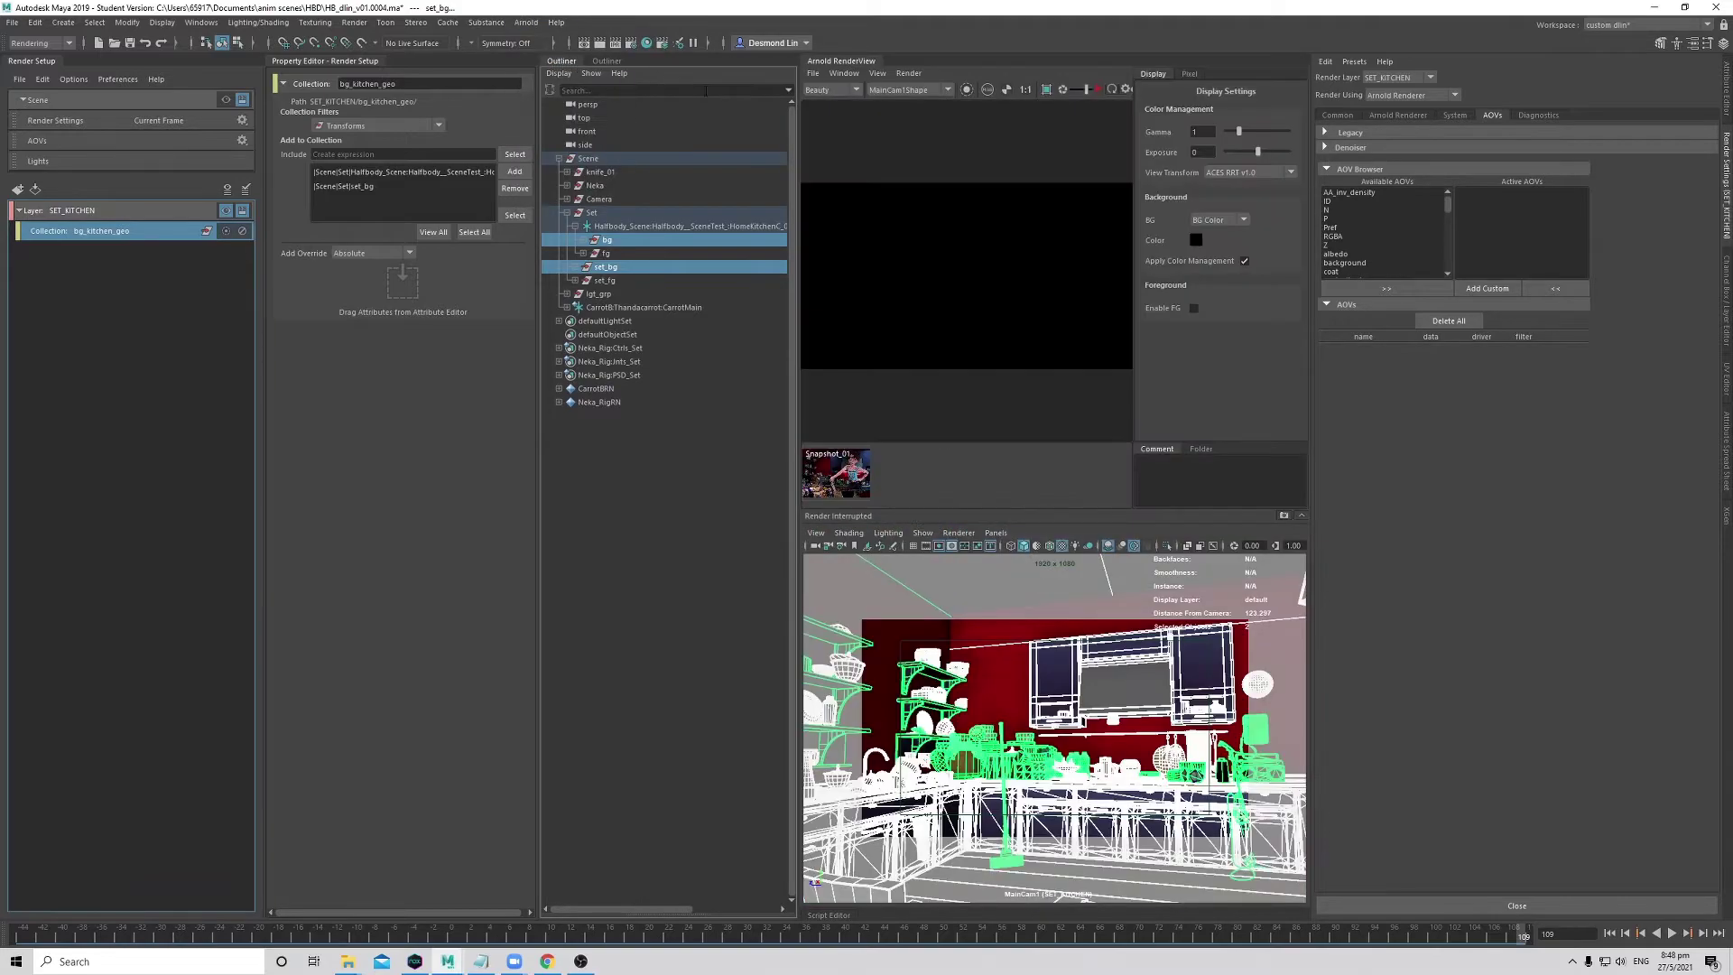
pyautogui.click(1095, 91)
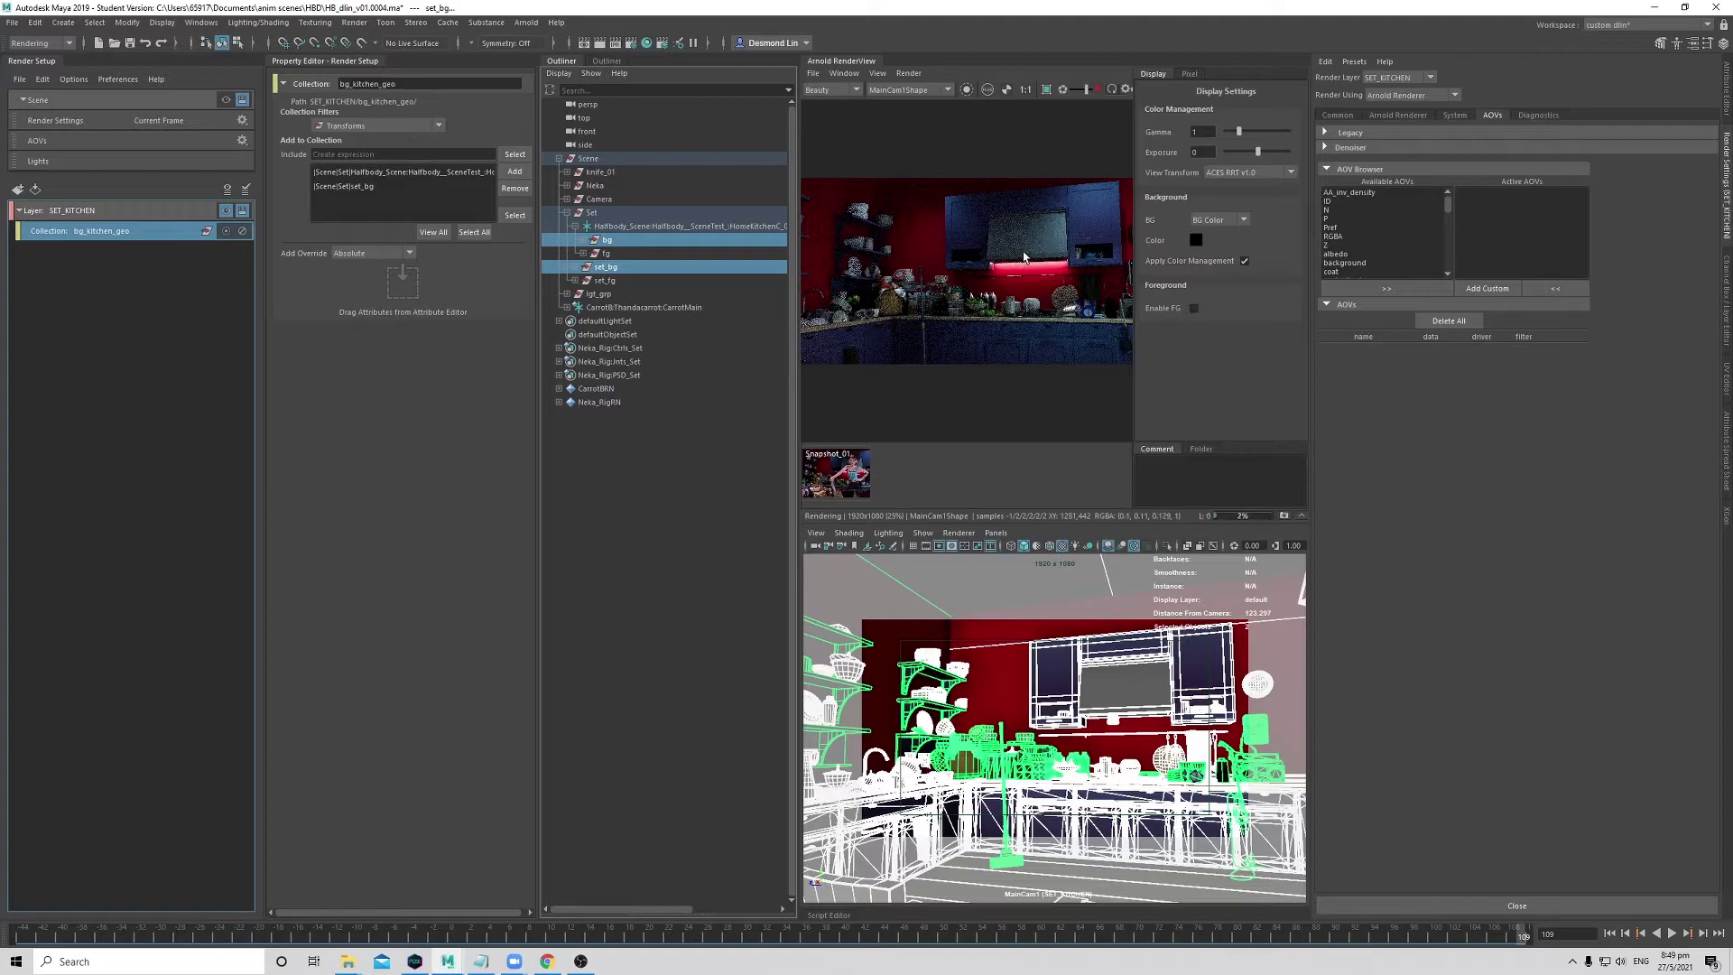
pyautogui.press('Escape')
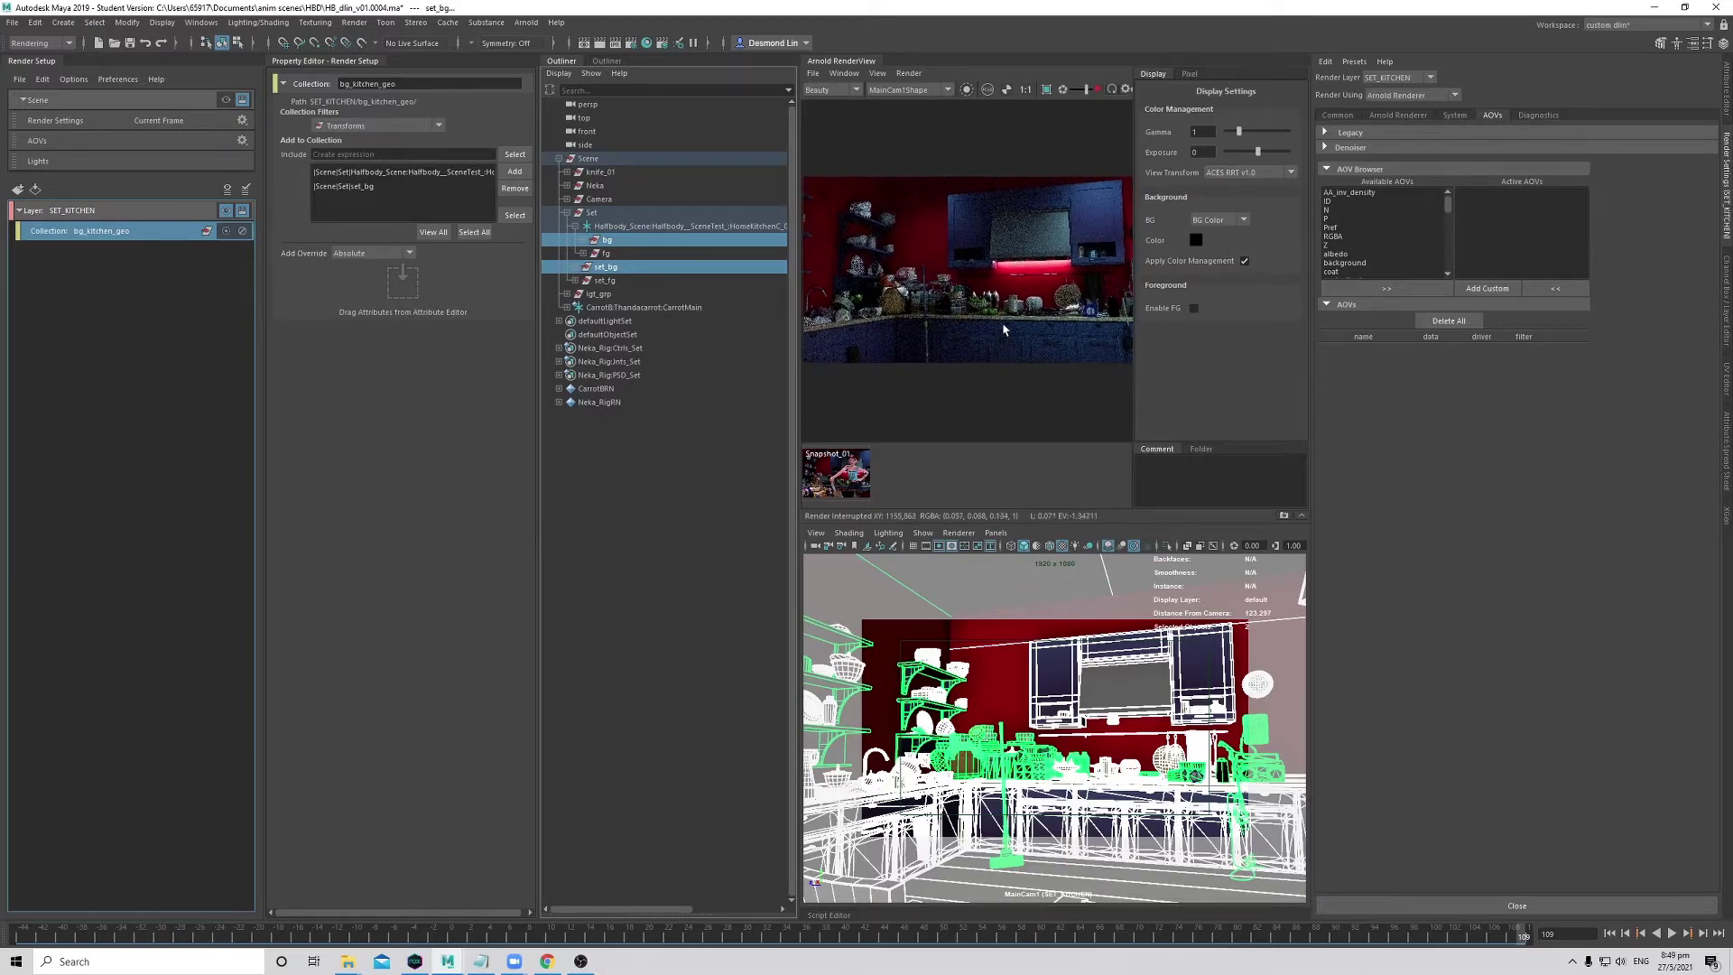
# - Create a second collection in the SET_KITCHEN layer and name it influencing_geo
pyautogui.click(193, 306)
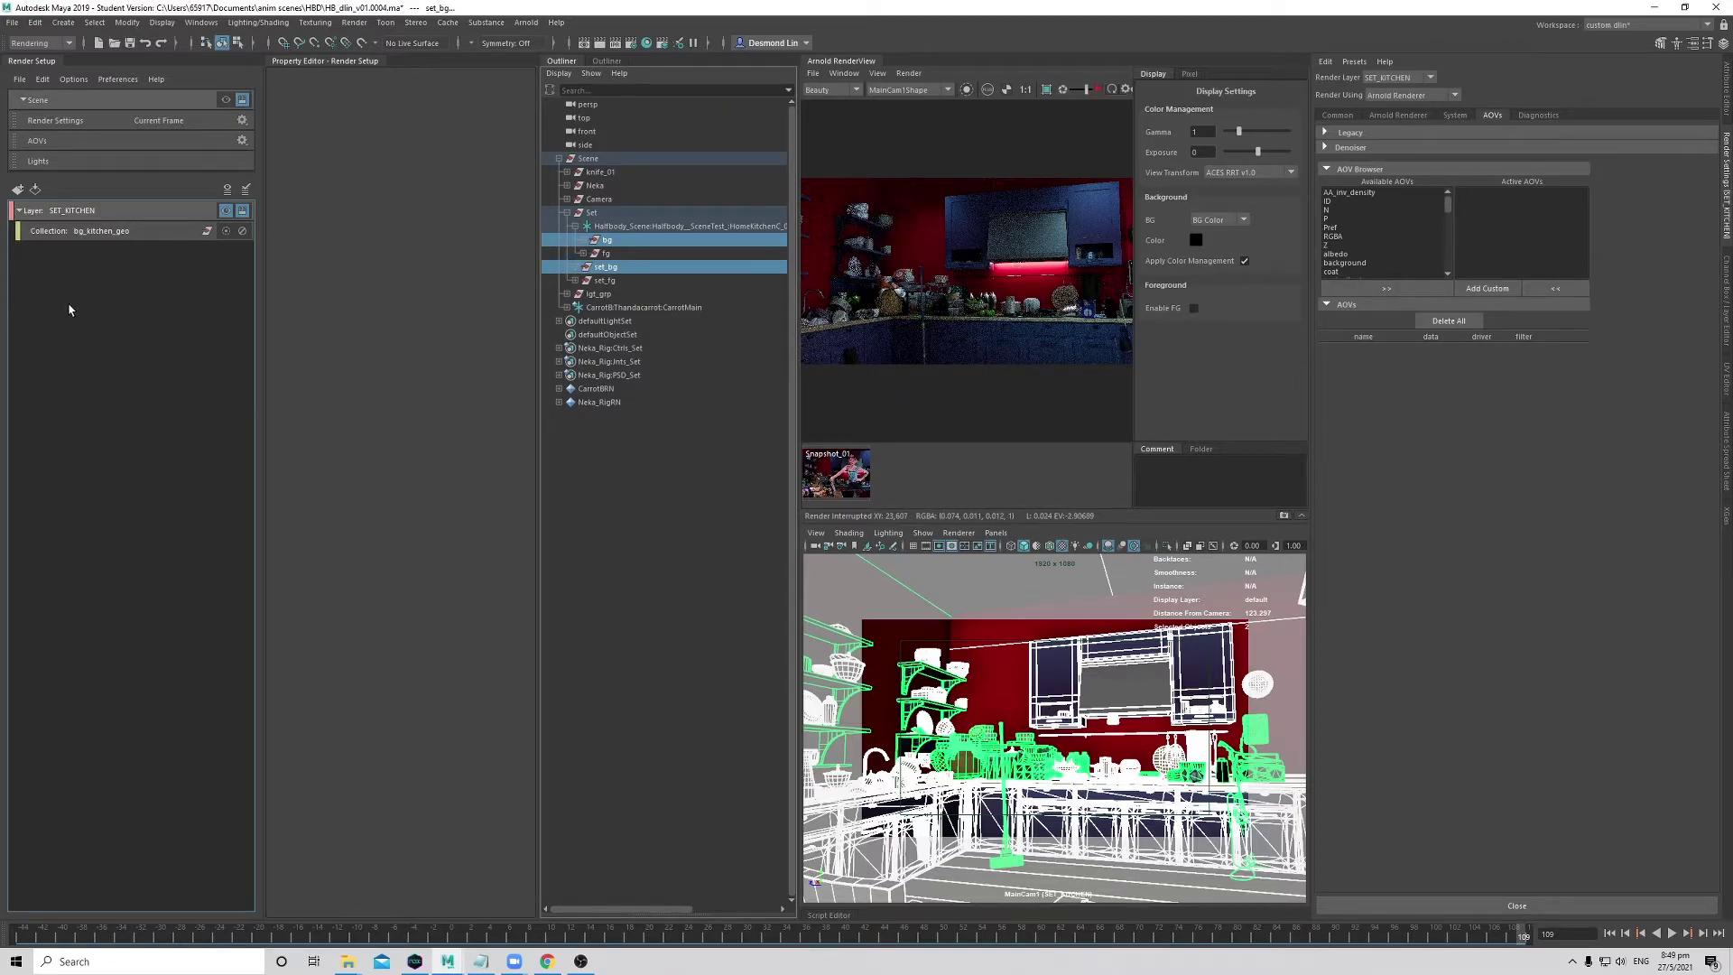
pyautogui.click(110, 211)
pyautogui.rightClick(111, 213)
pyautogui.click(111, 215)
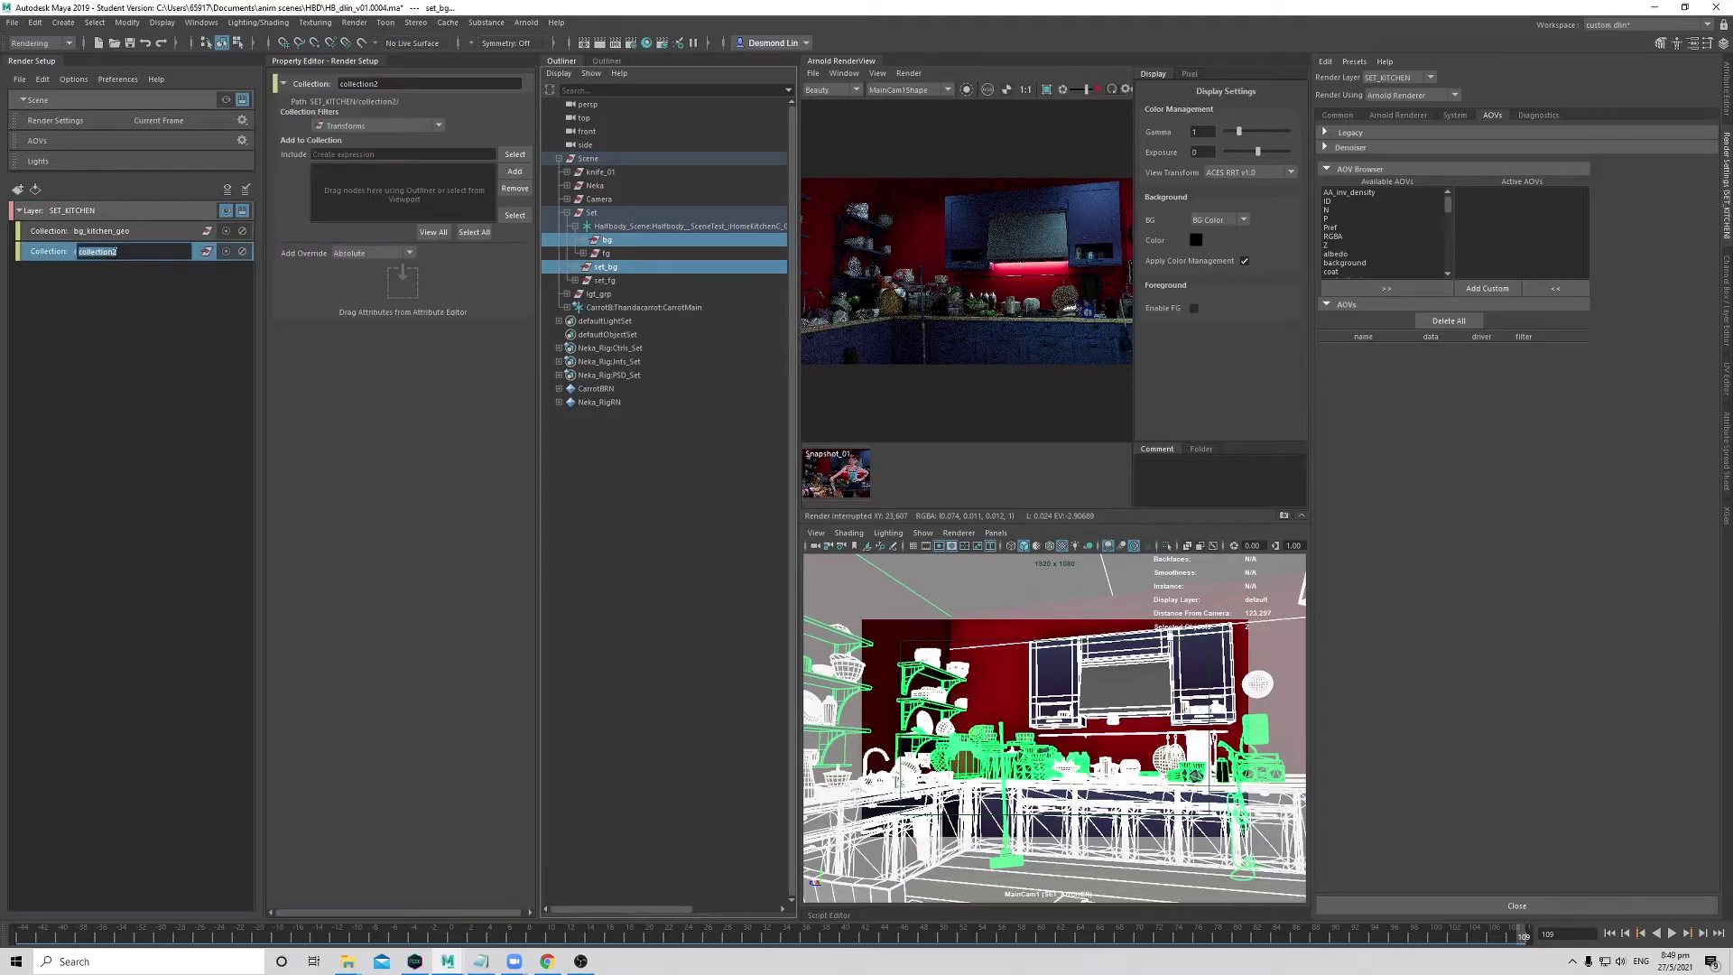
pyautogui.write('influencing_geo')
pyautogui.press('Return')
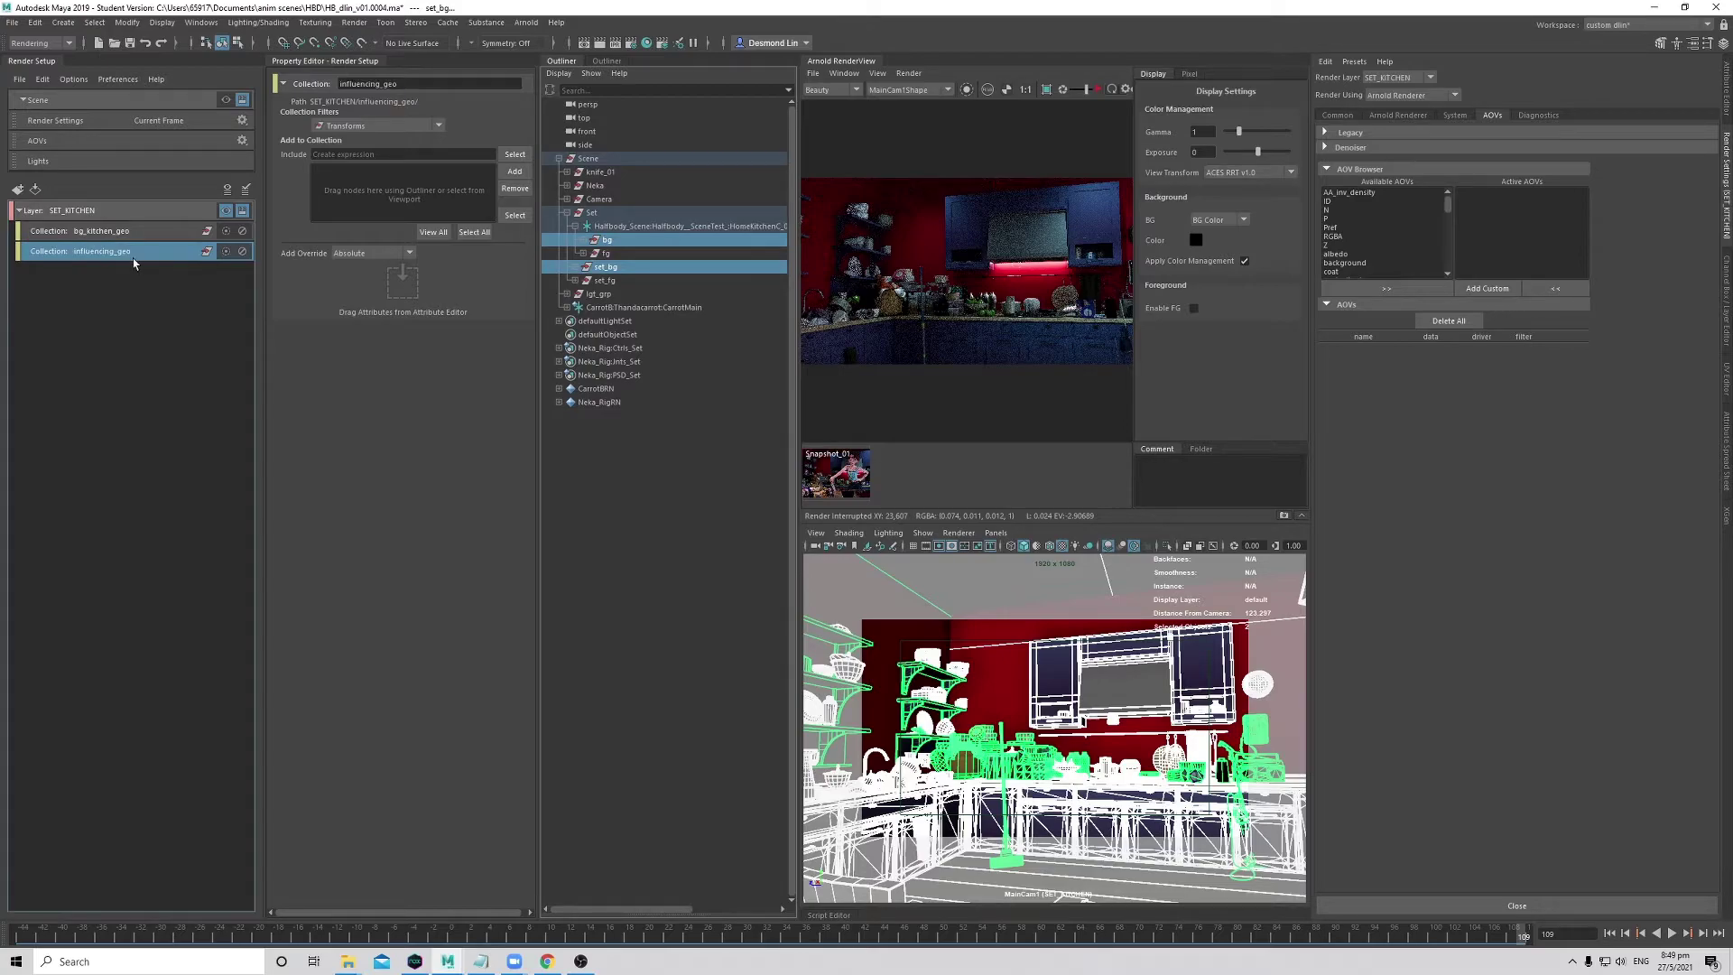
# - Add the fg and set_fg groups, Neka, knife_01 and the CarrotMain object to the influencing_geo collection
pyautogui.click(606, 253)
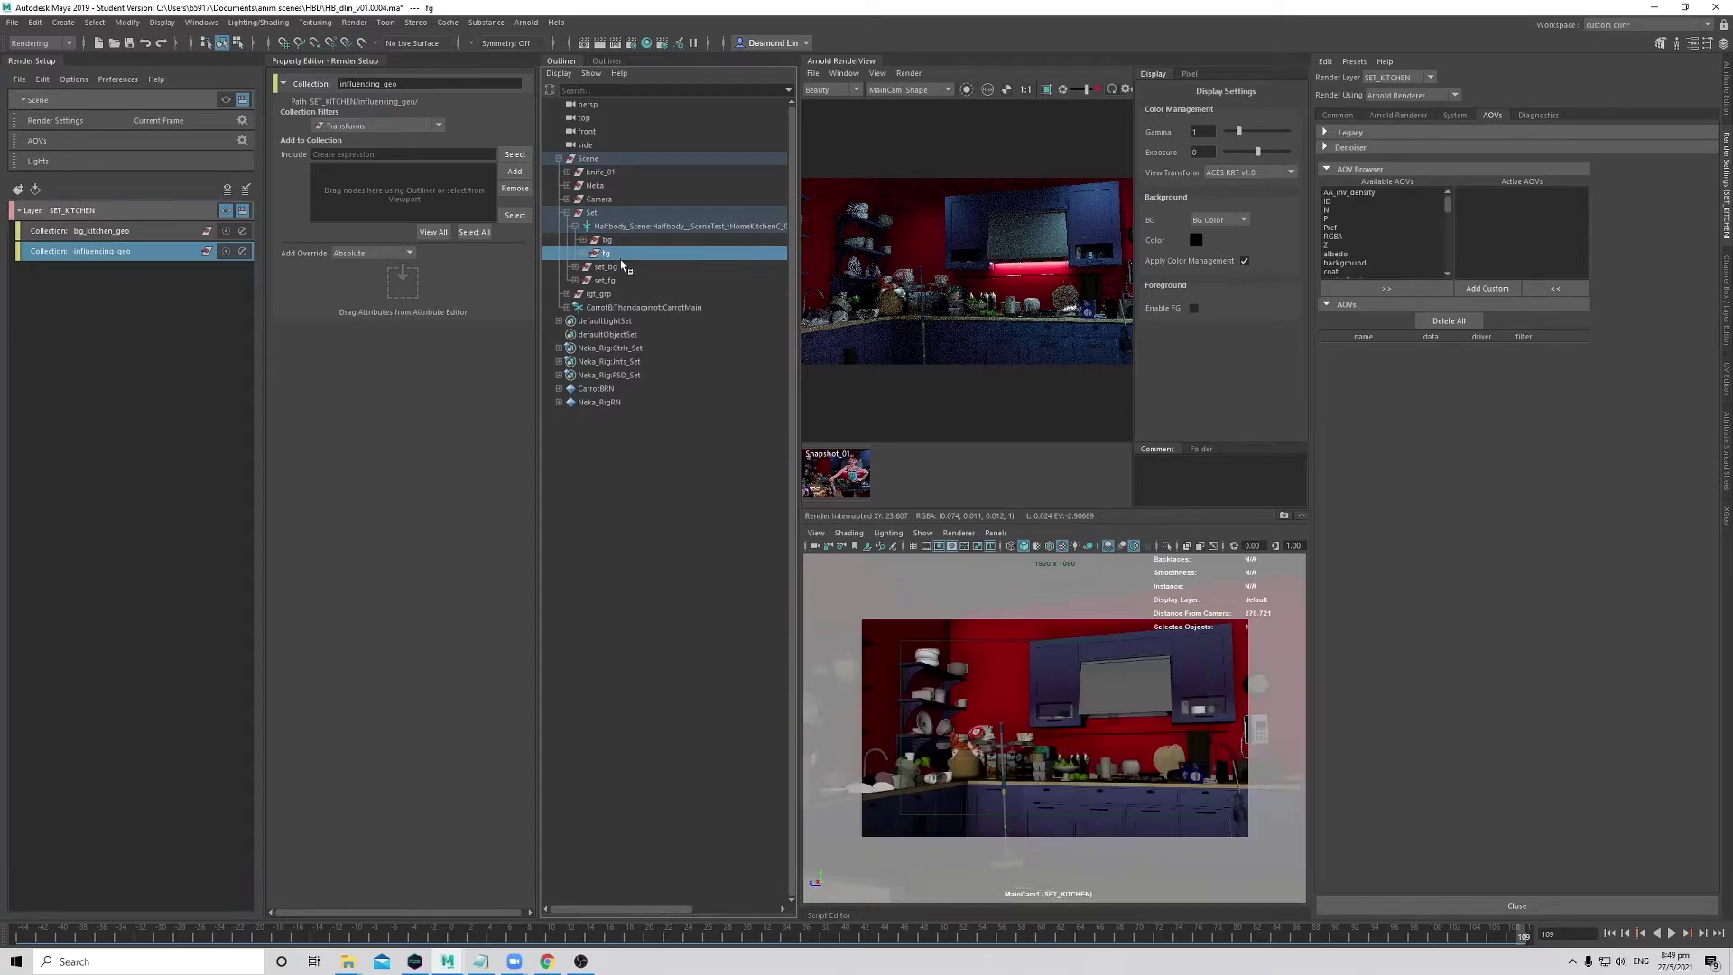
pyautogui.keyDown('ctrl'); pyautogui.click(605, 280); pyautogui.keyUp('ctrl')
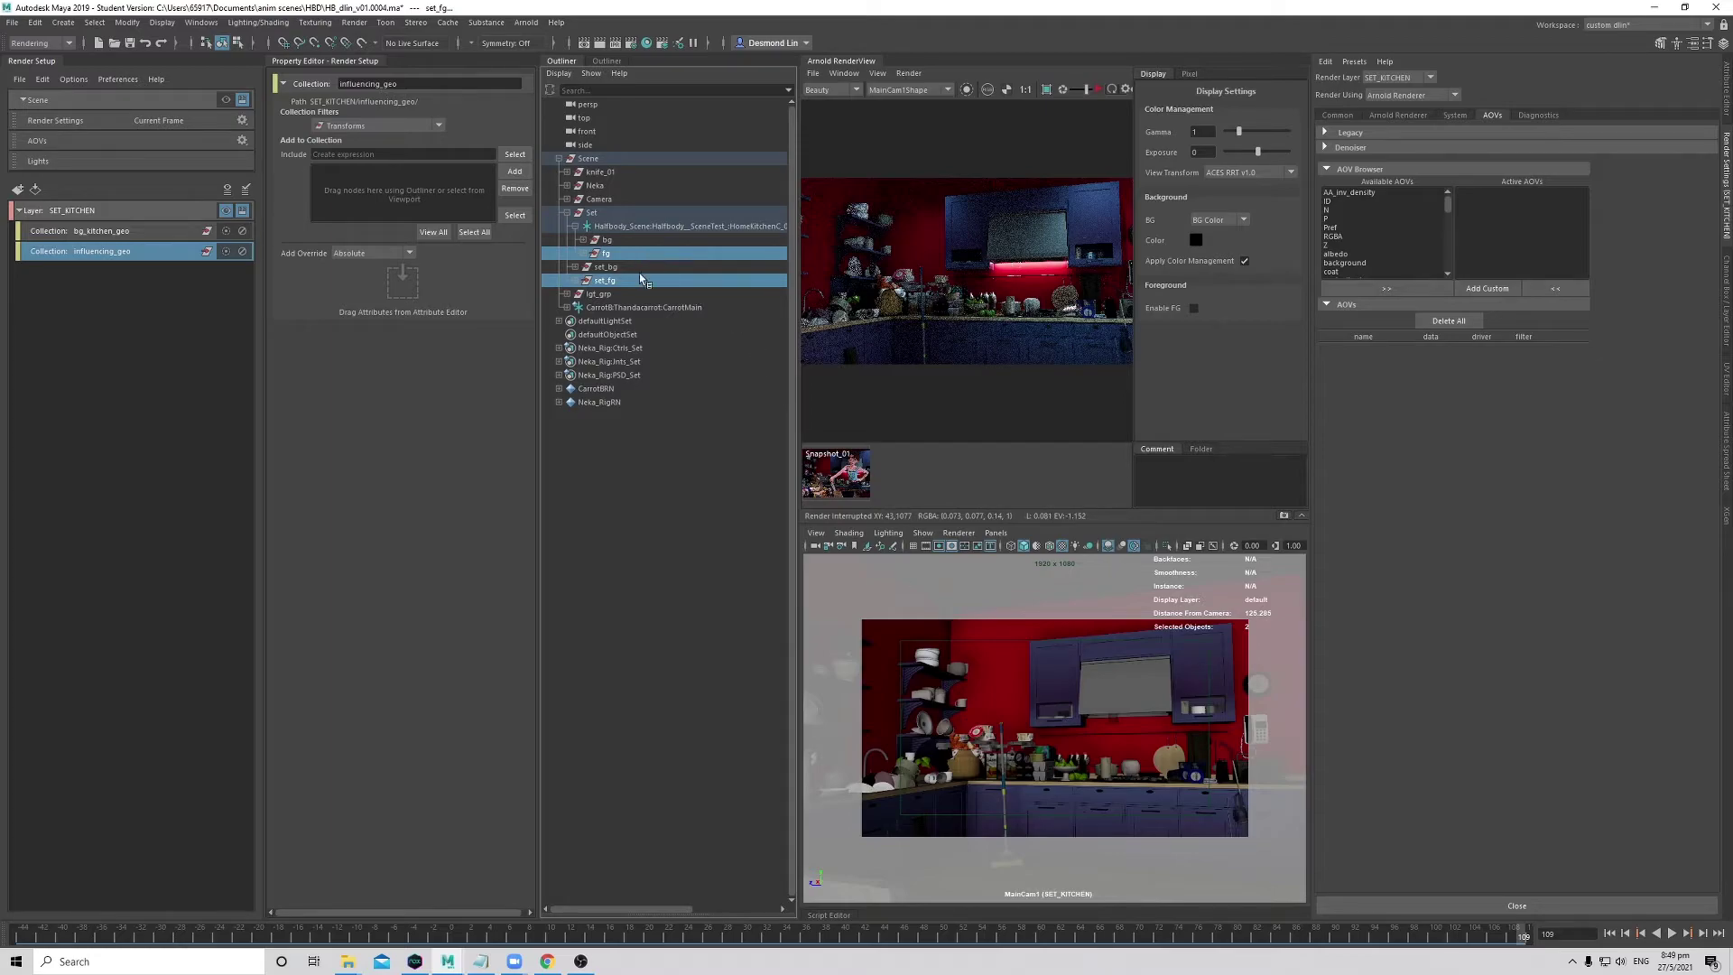
pyautogui.keyDown('ctrl'); pyautogui.click(605, 184); pyautogui.keyUp('ctrl')
pyautogui.keyDown('ctrl'); pyautogui.click(609, 174); pyautogui.keyUp('ctrl')
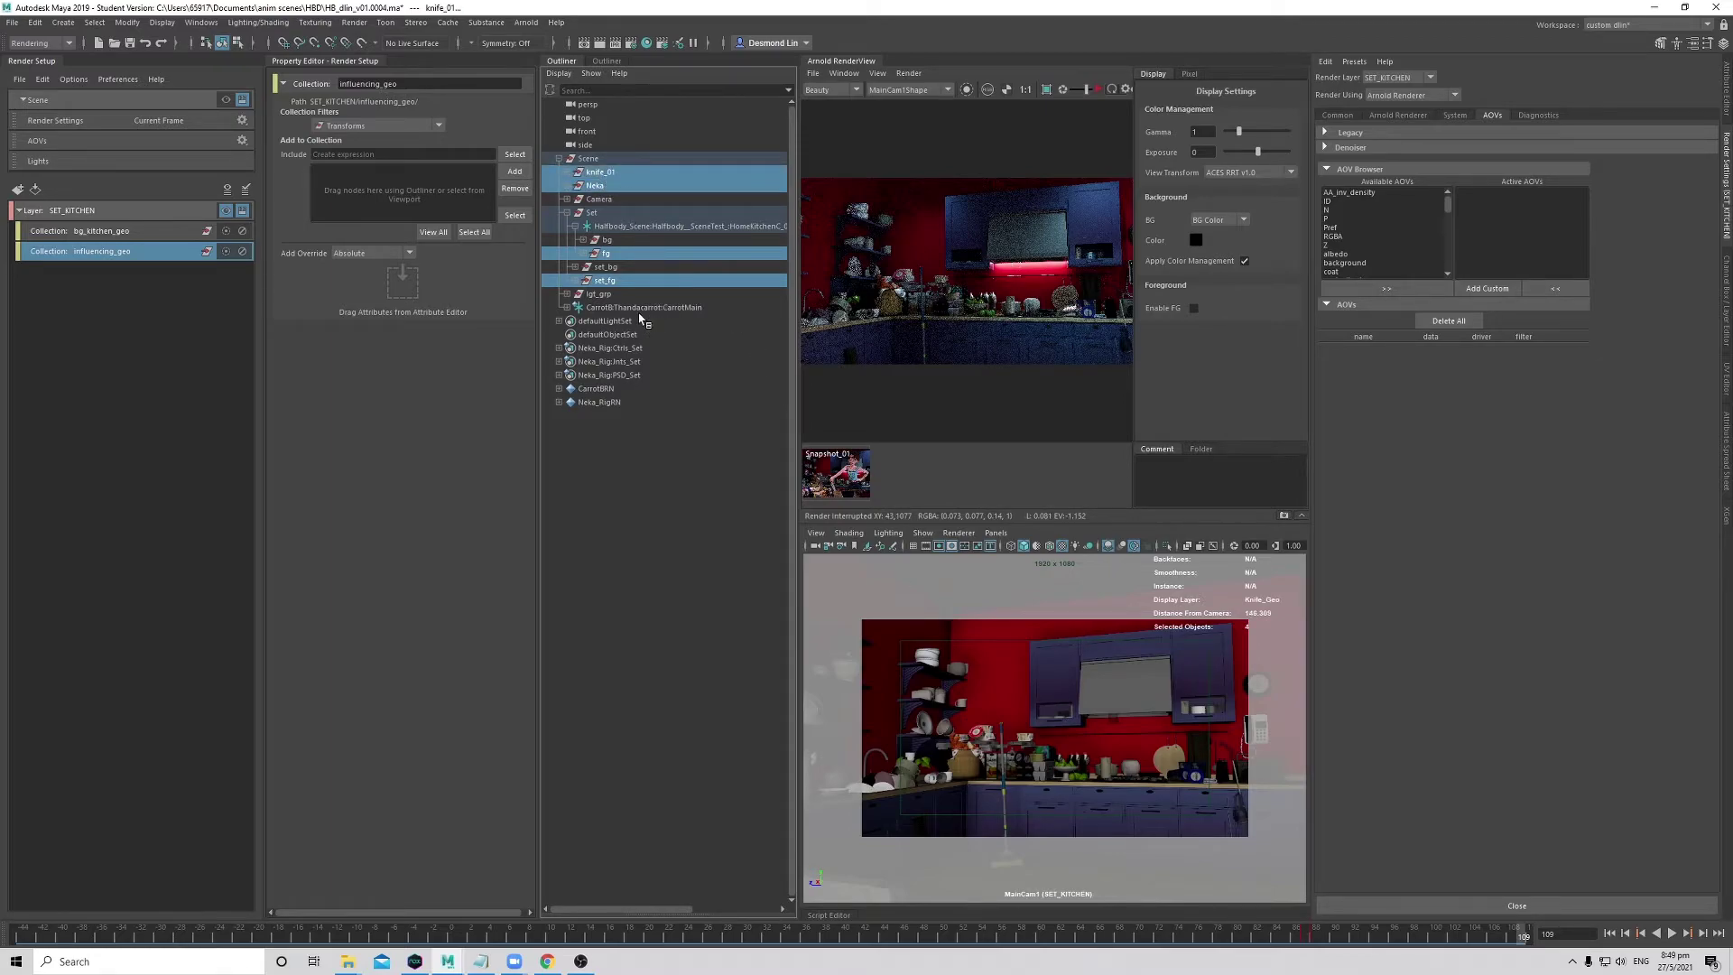
pyautogui.keyDown('ctrl'); pyautogui.click(654, 308); pyautogui.keyUp('ctrl')
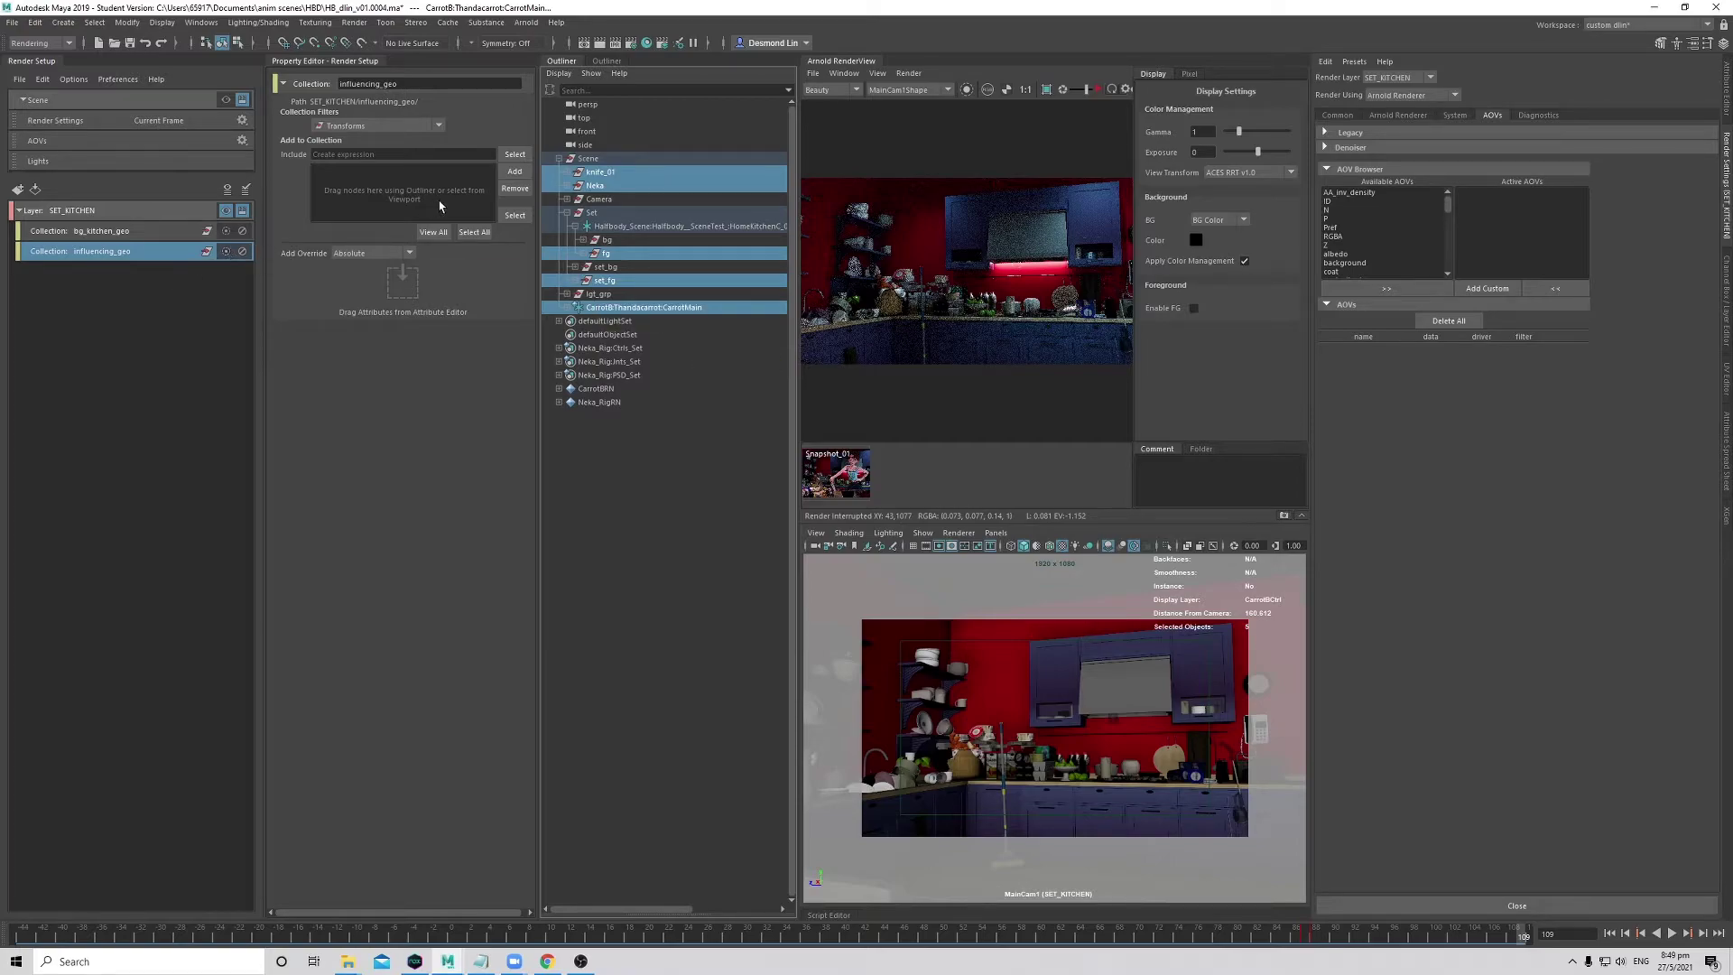
pyautogui.click(515, 170)
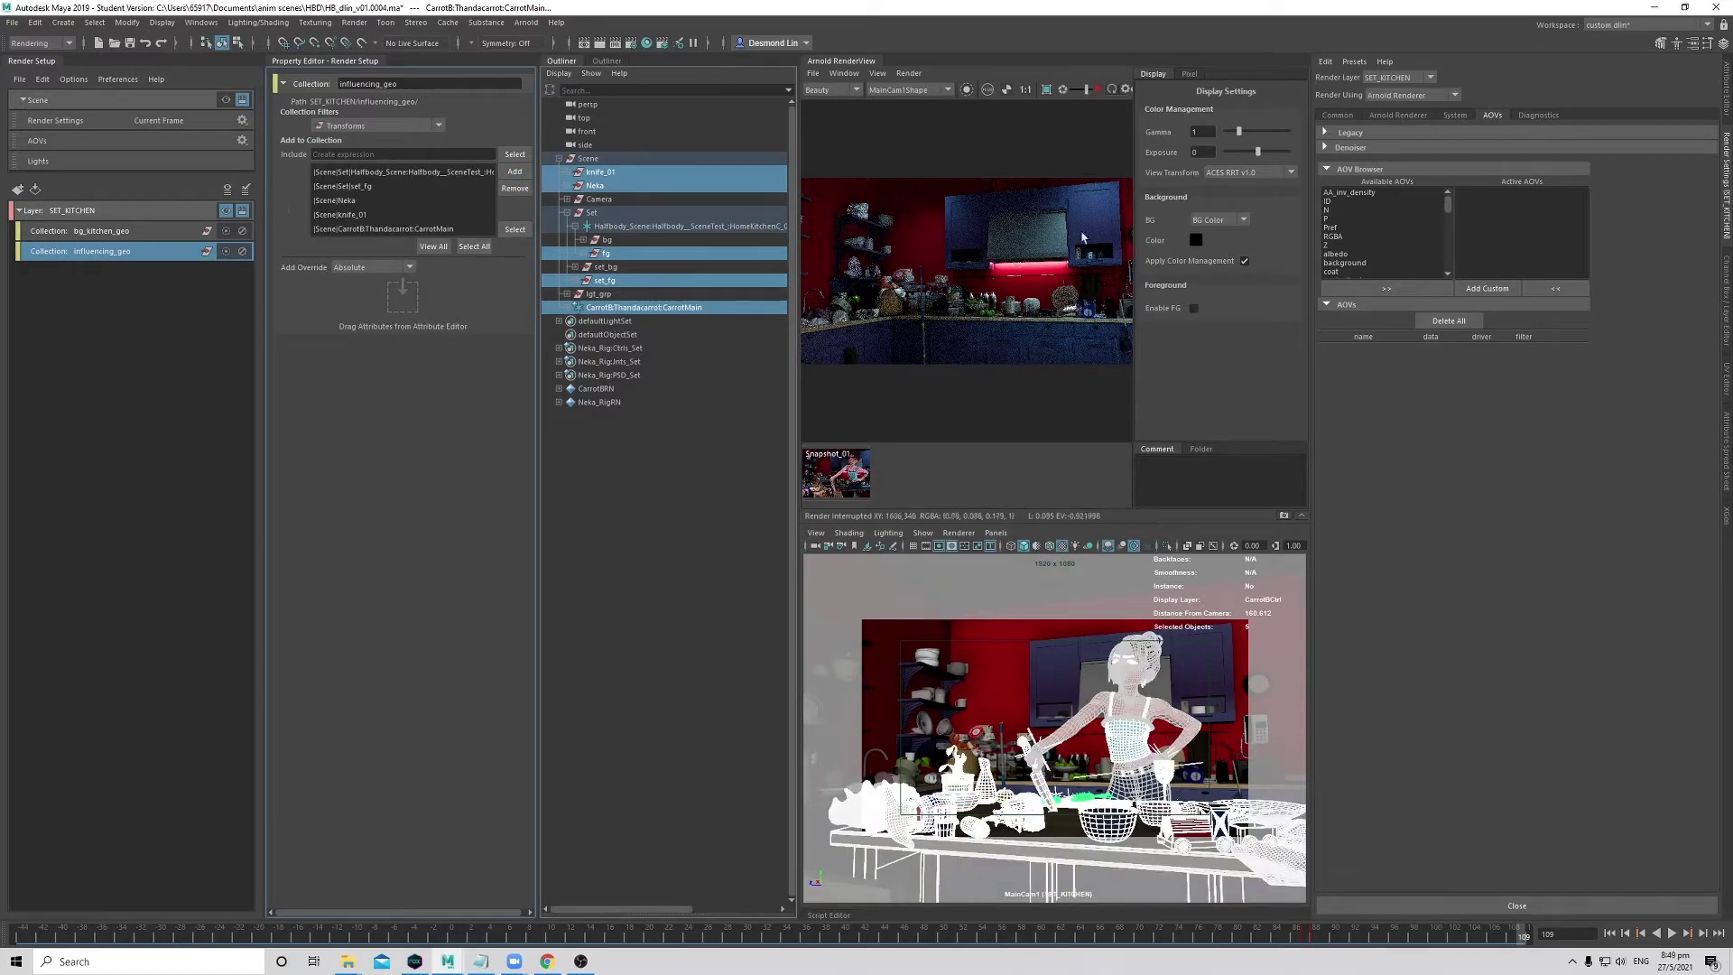
# - Test-render the SET_KITCHEN layer with the influencing geometry, then re-export the scene to Arnold for a fresh render
pyautogui.click(1099, 92)
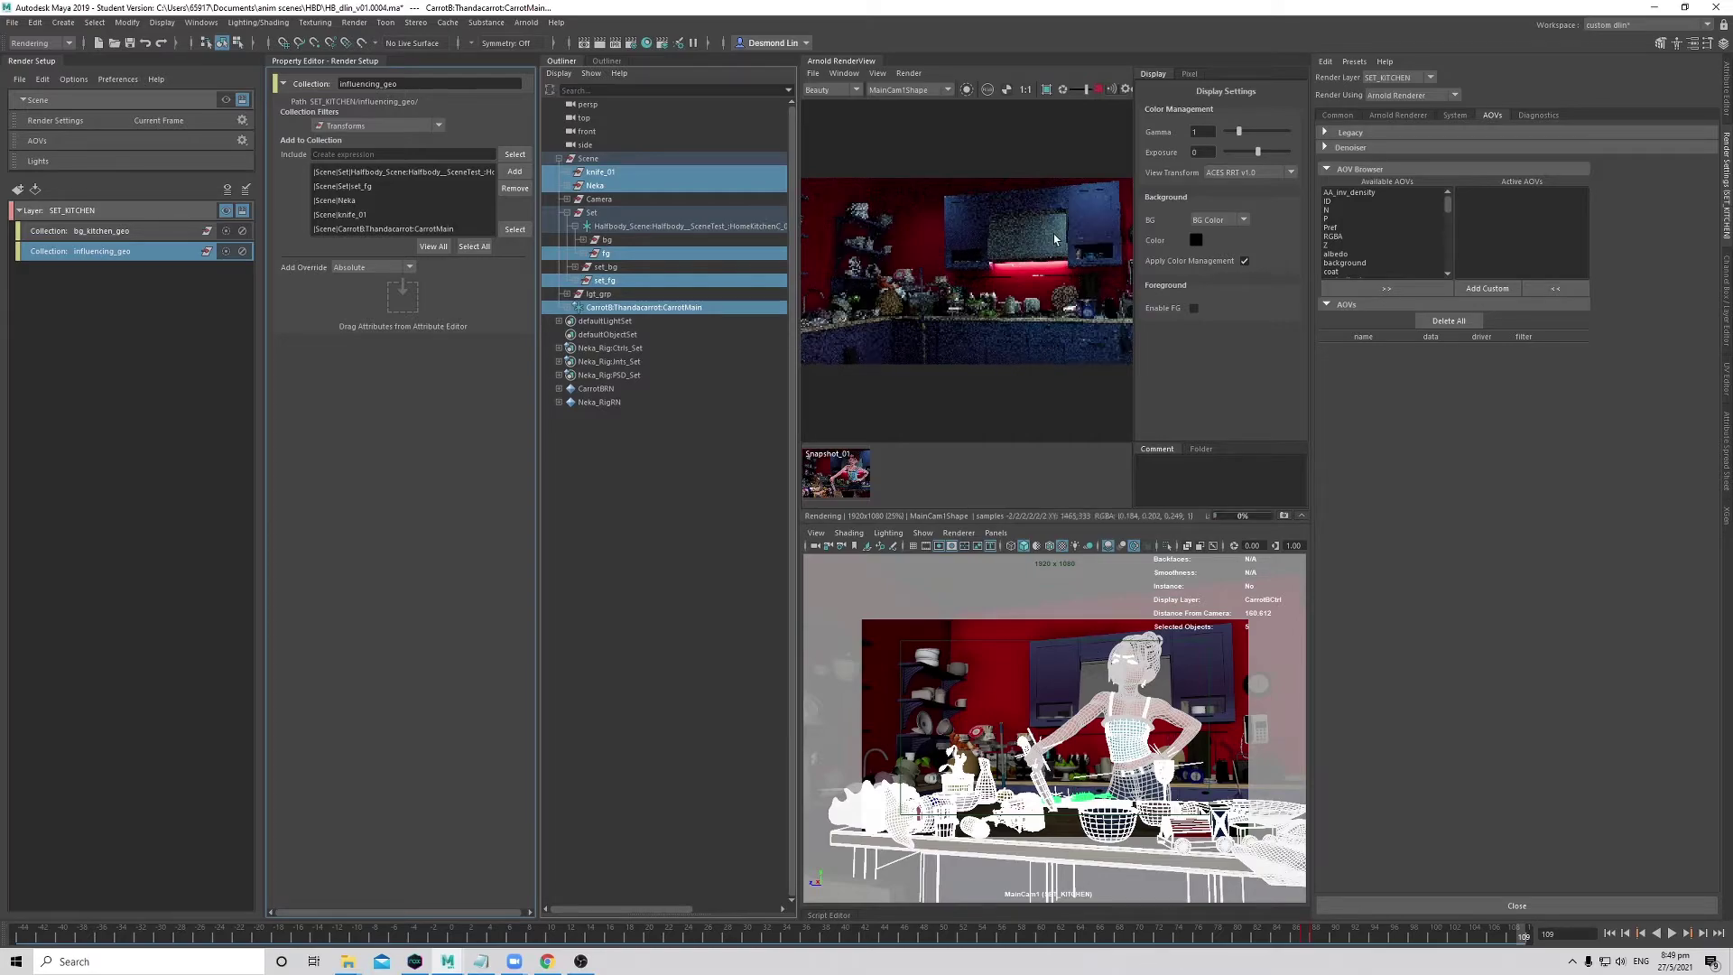
pyautogui.click(845, 74)
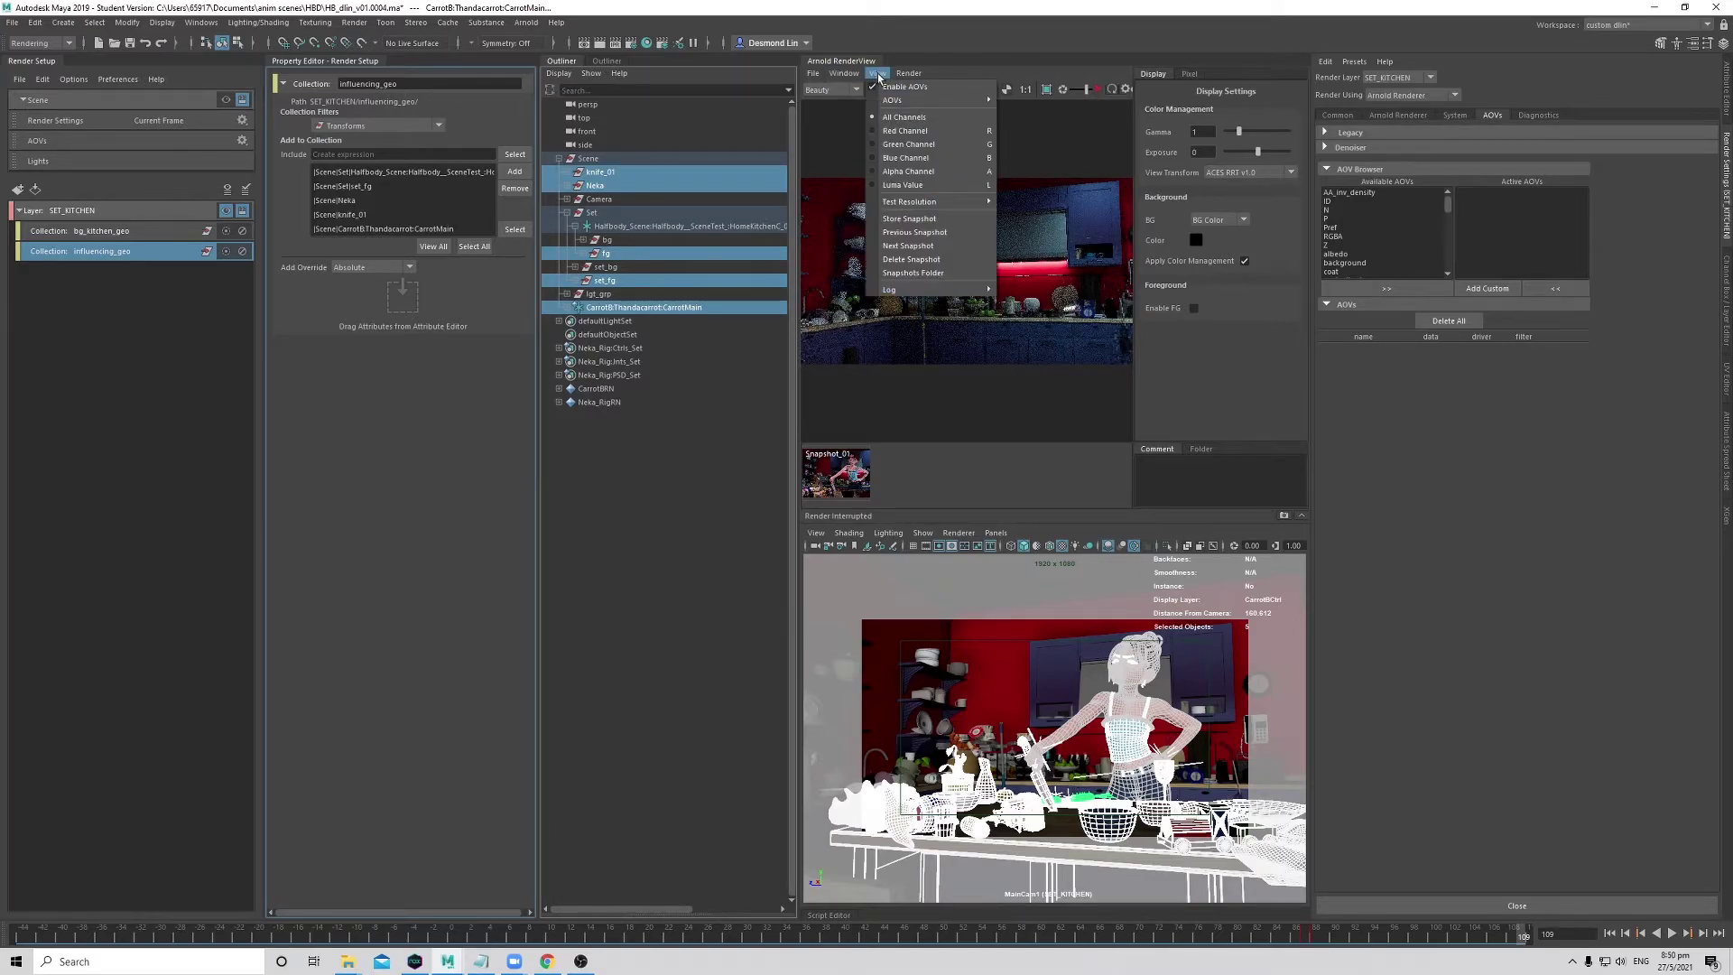
pyautogui.click(874, 74)
pyautogui.click(876, 74)
pyautogui.click(883, 83)
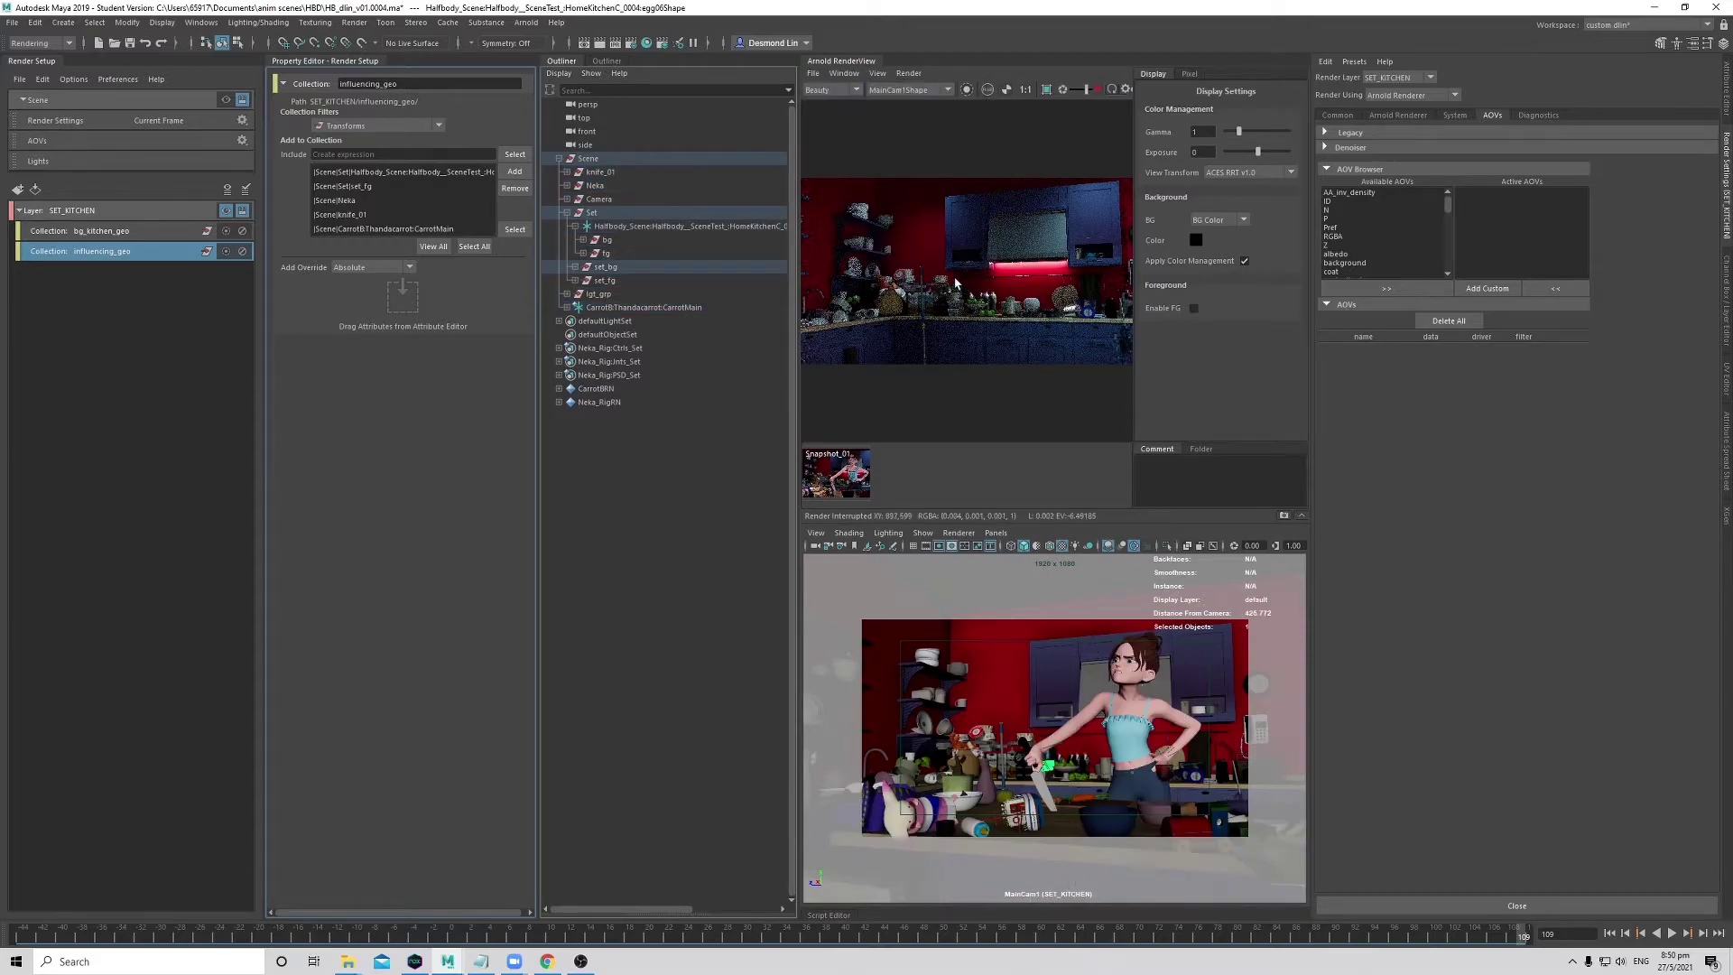
pyautogui.click(909, 73)
pyautogui.click(957, 174)
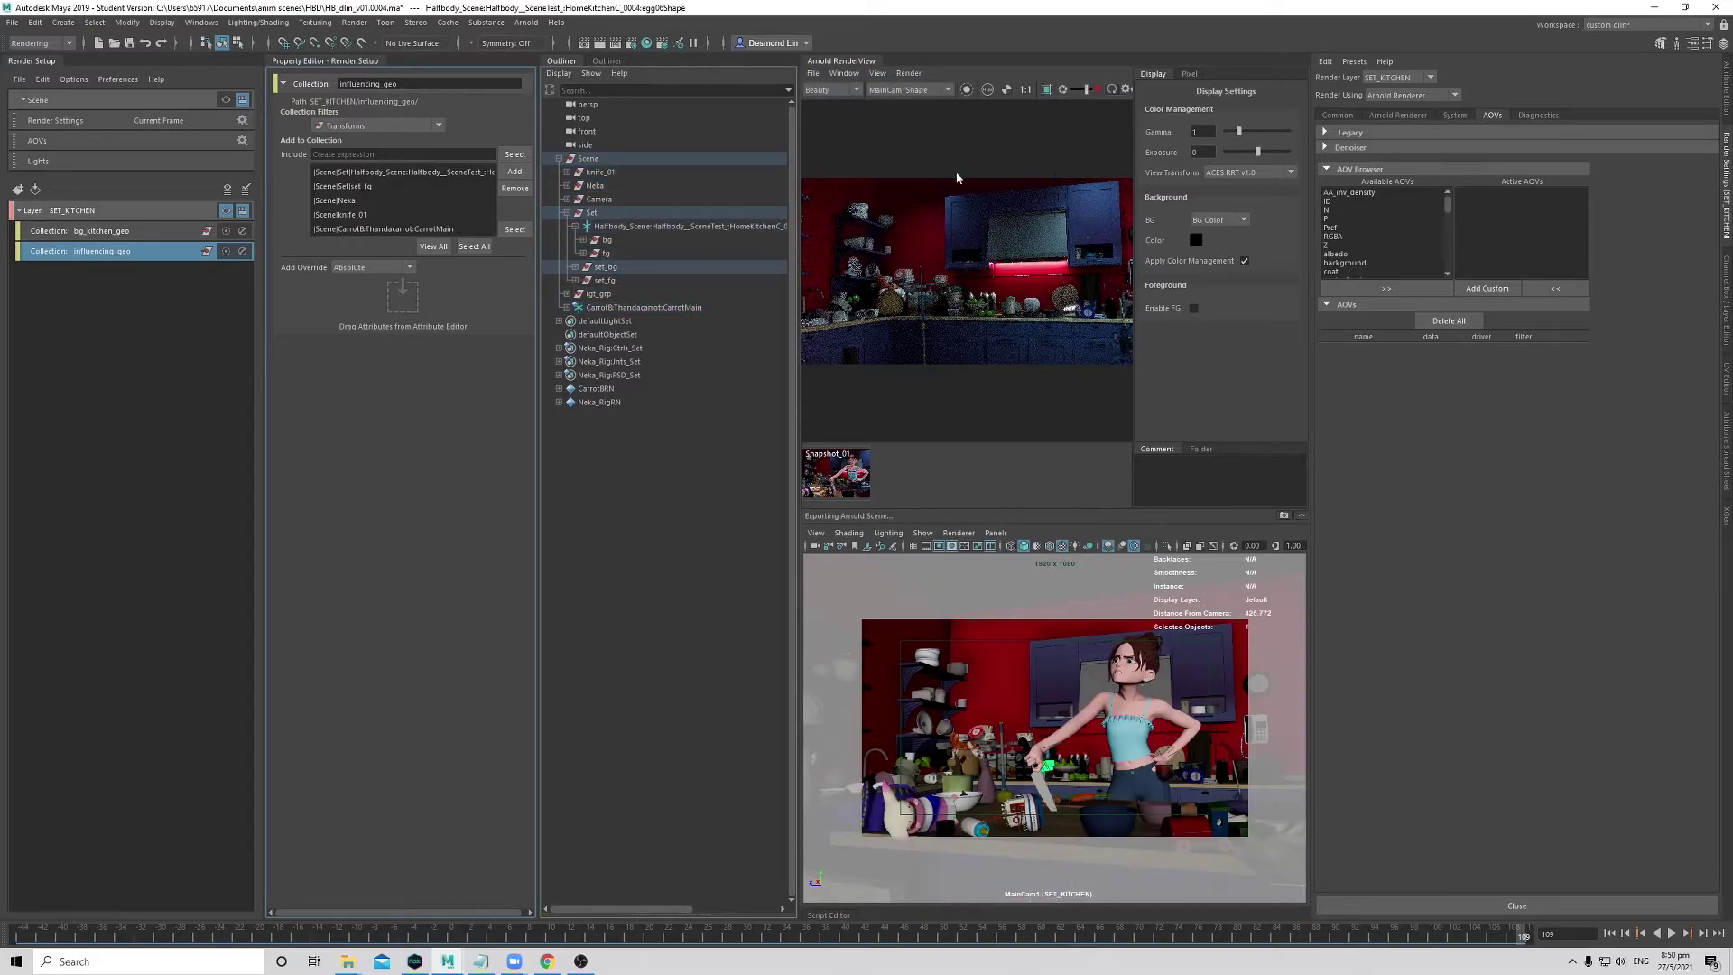
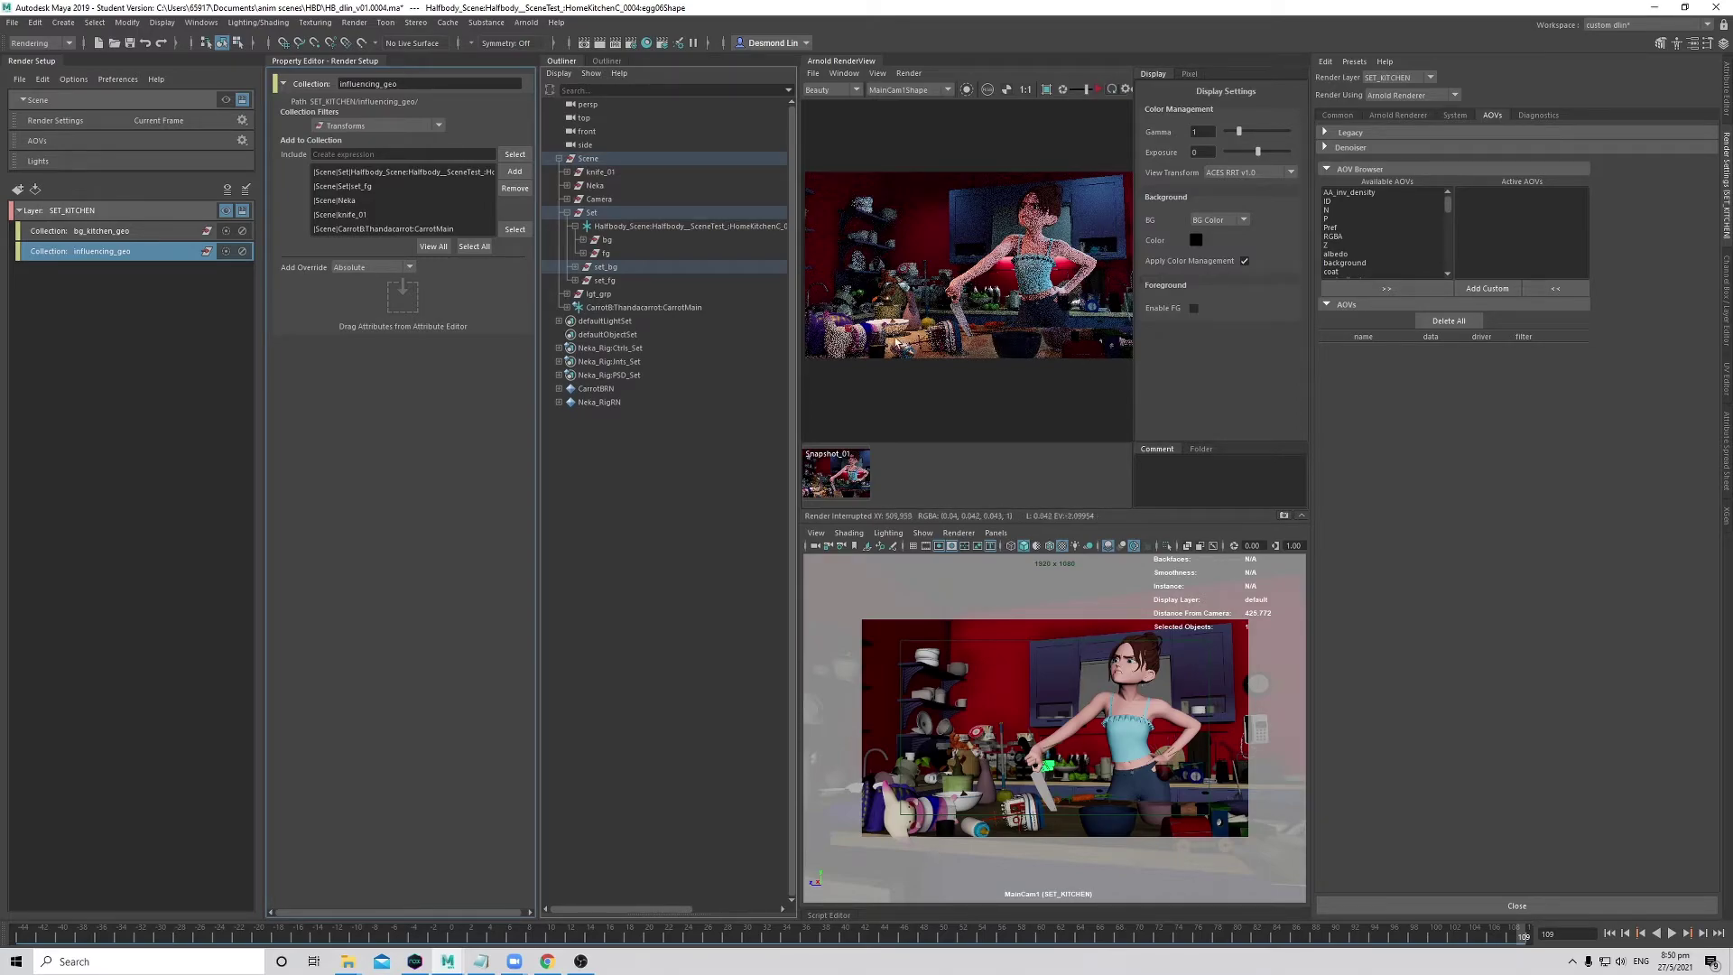
# - Select the Smeg_KCL mesh behind the character and show its shape's Arnold visibility attributes
pyautogui.click(162, 339)
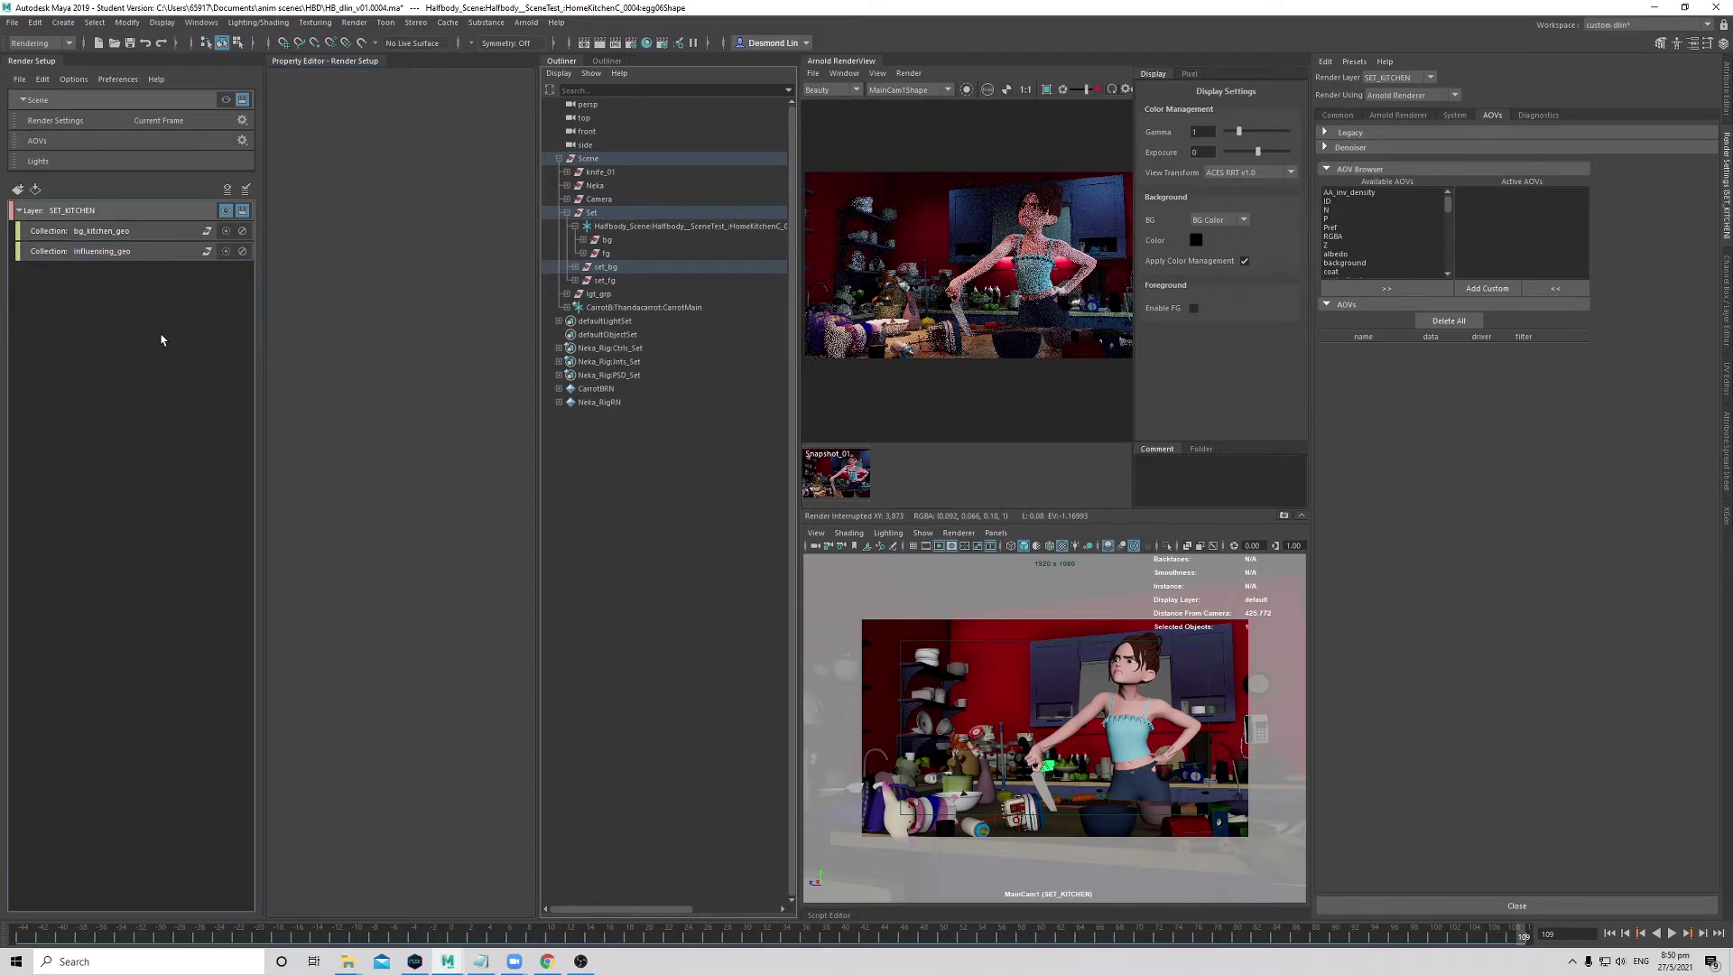
pyautogui.click(153, 252)
pyautogui.click(1130, 698)
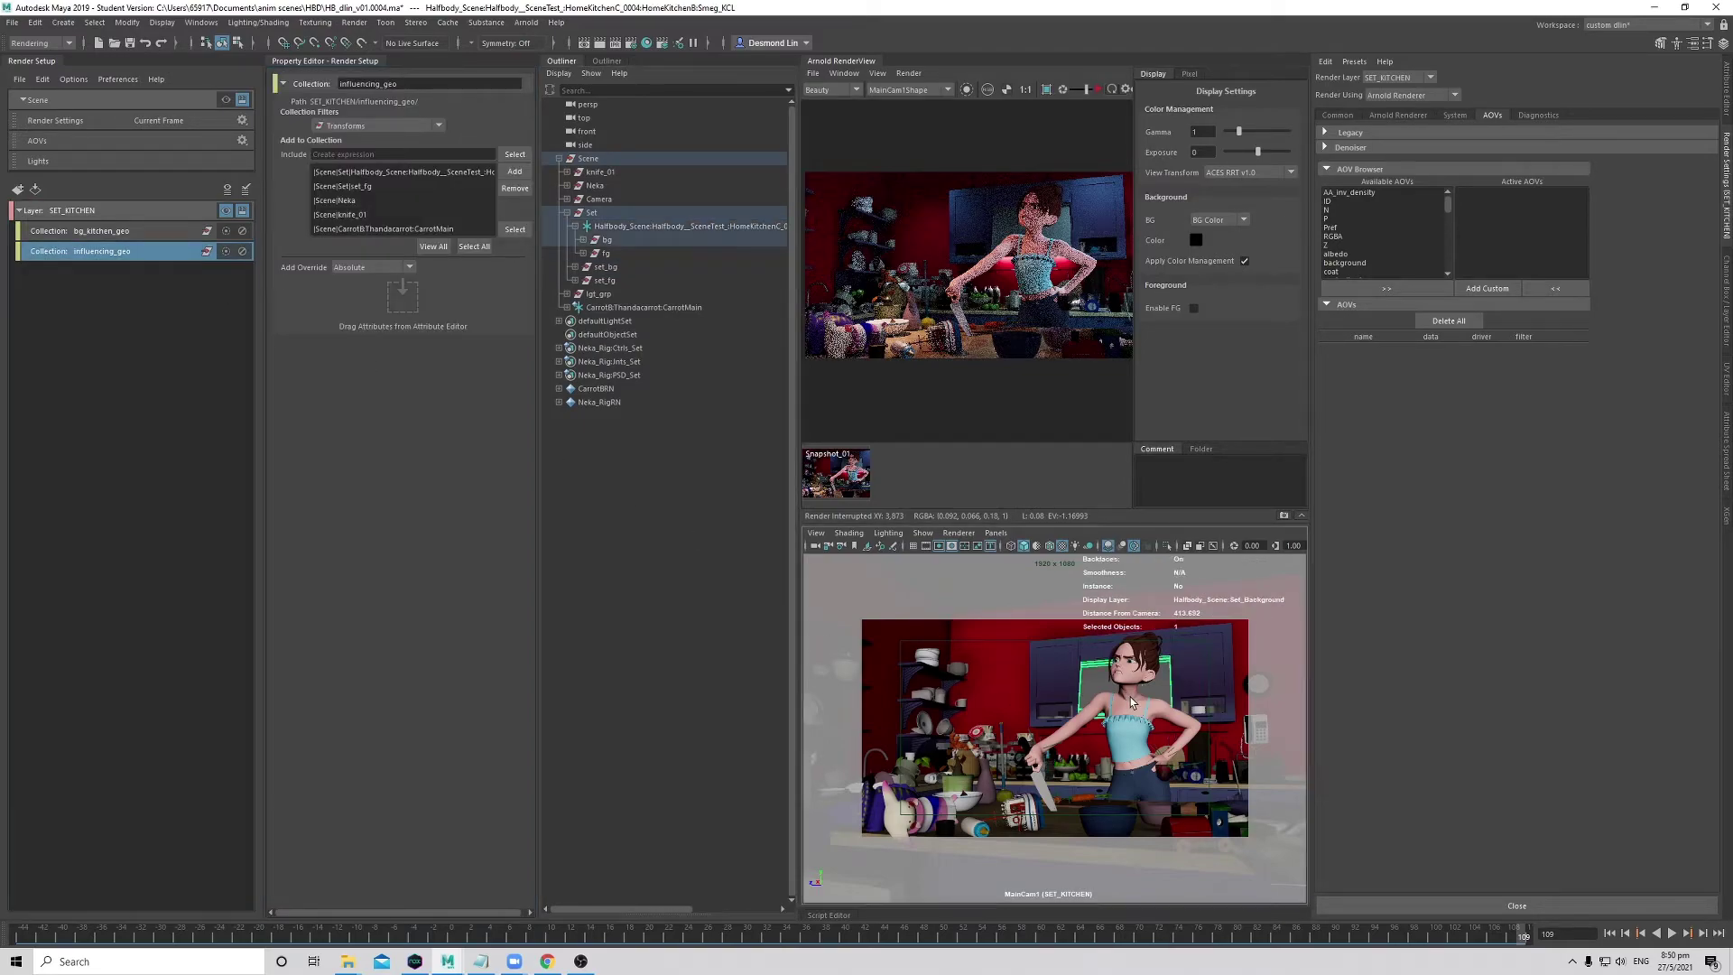
pyautogui.click(1727, 112)
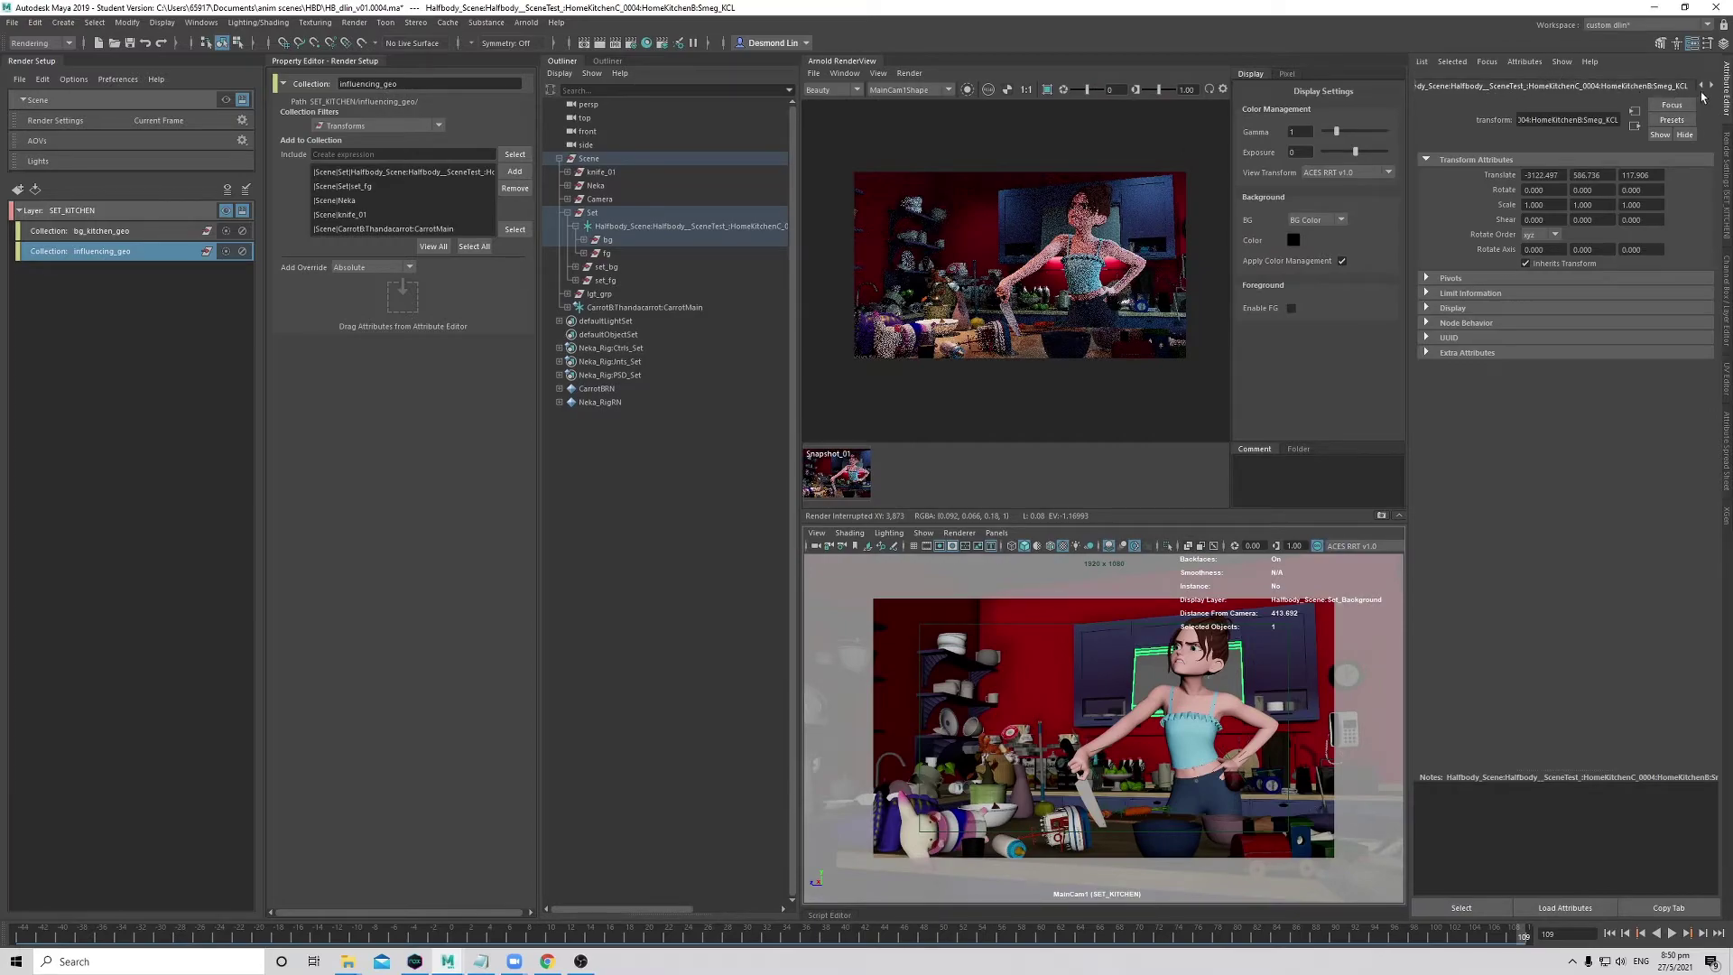
pyautogui.click(1703, 86)
pyautogui.click(1552, 86)
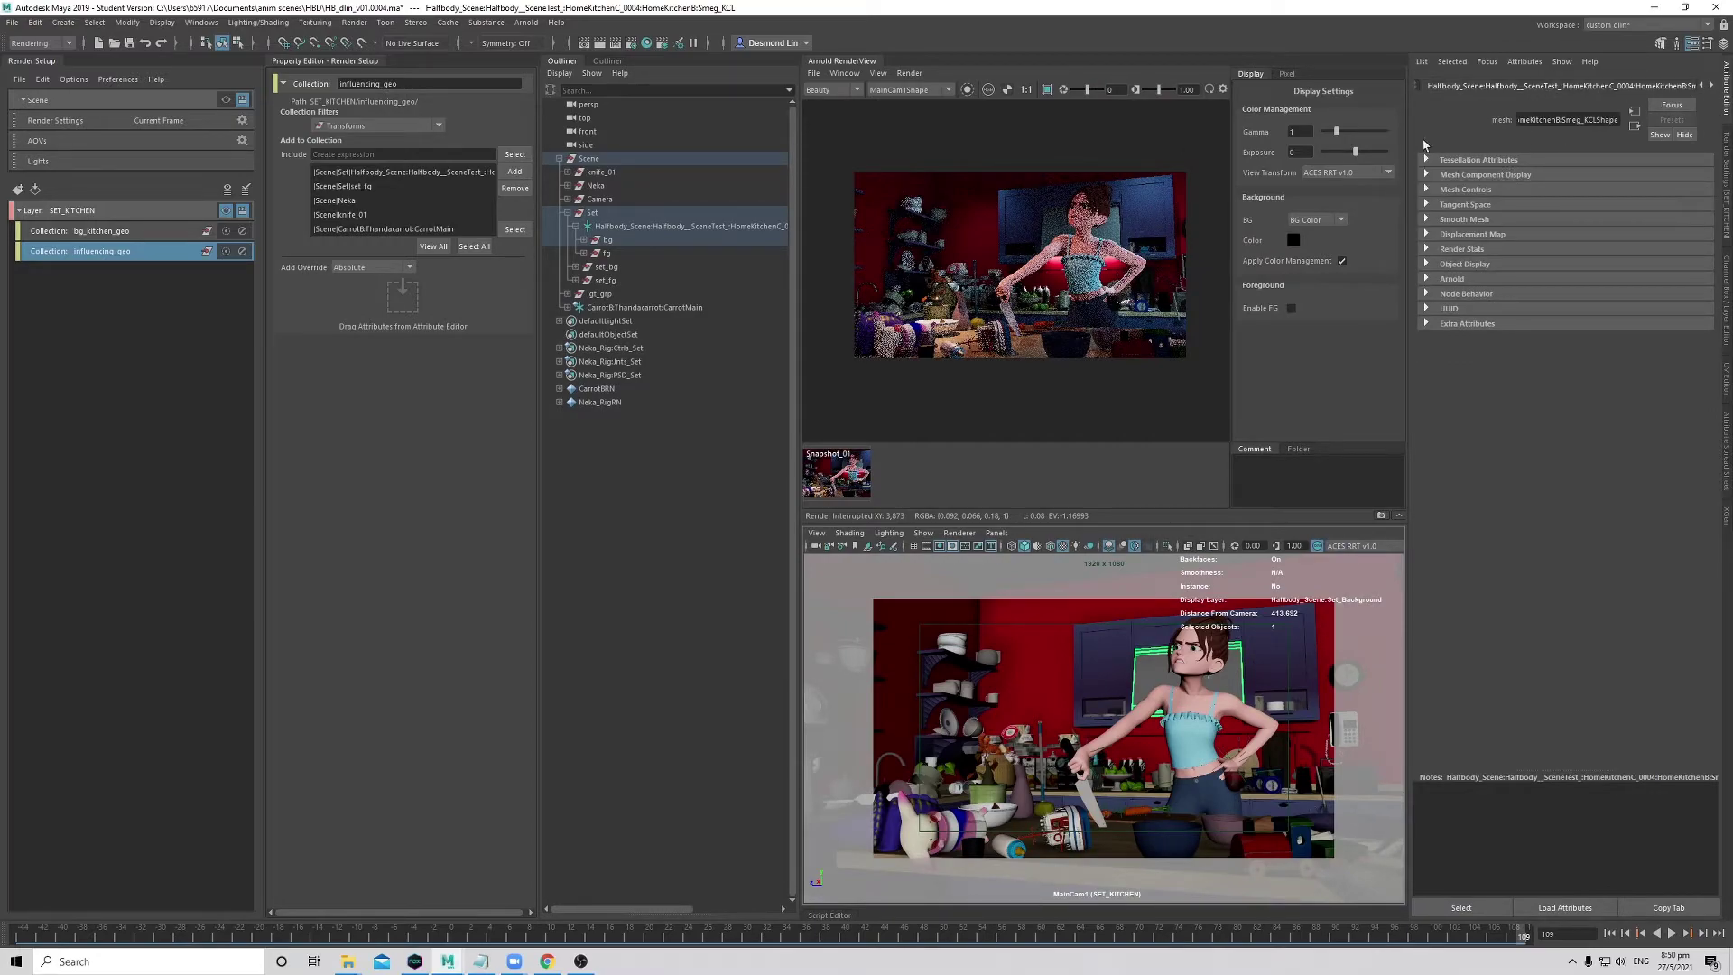
pyautogui.click(1428, 280)
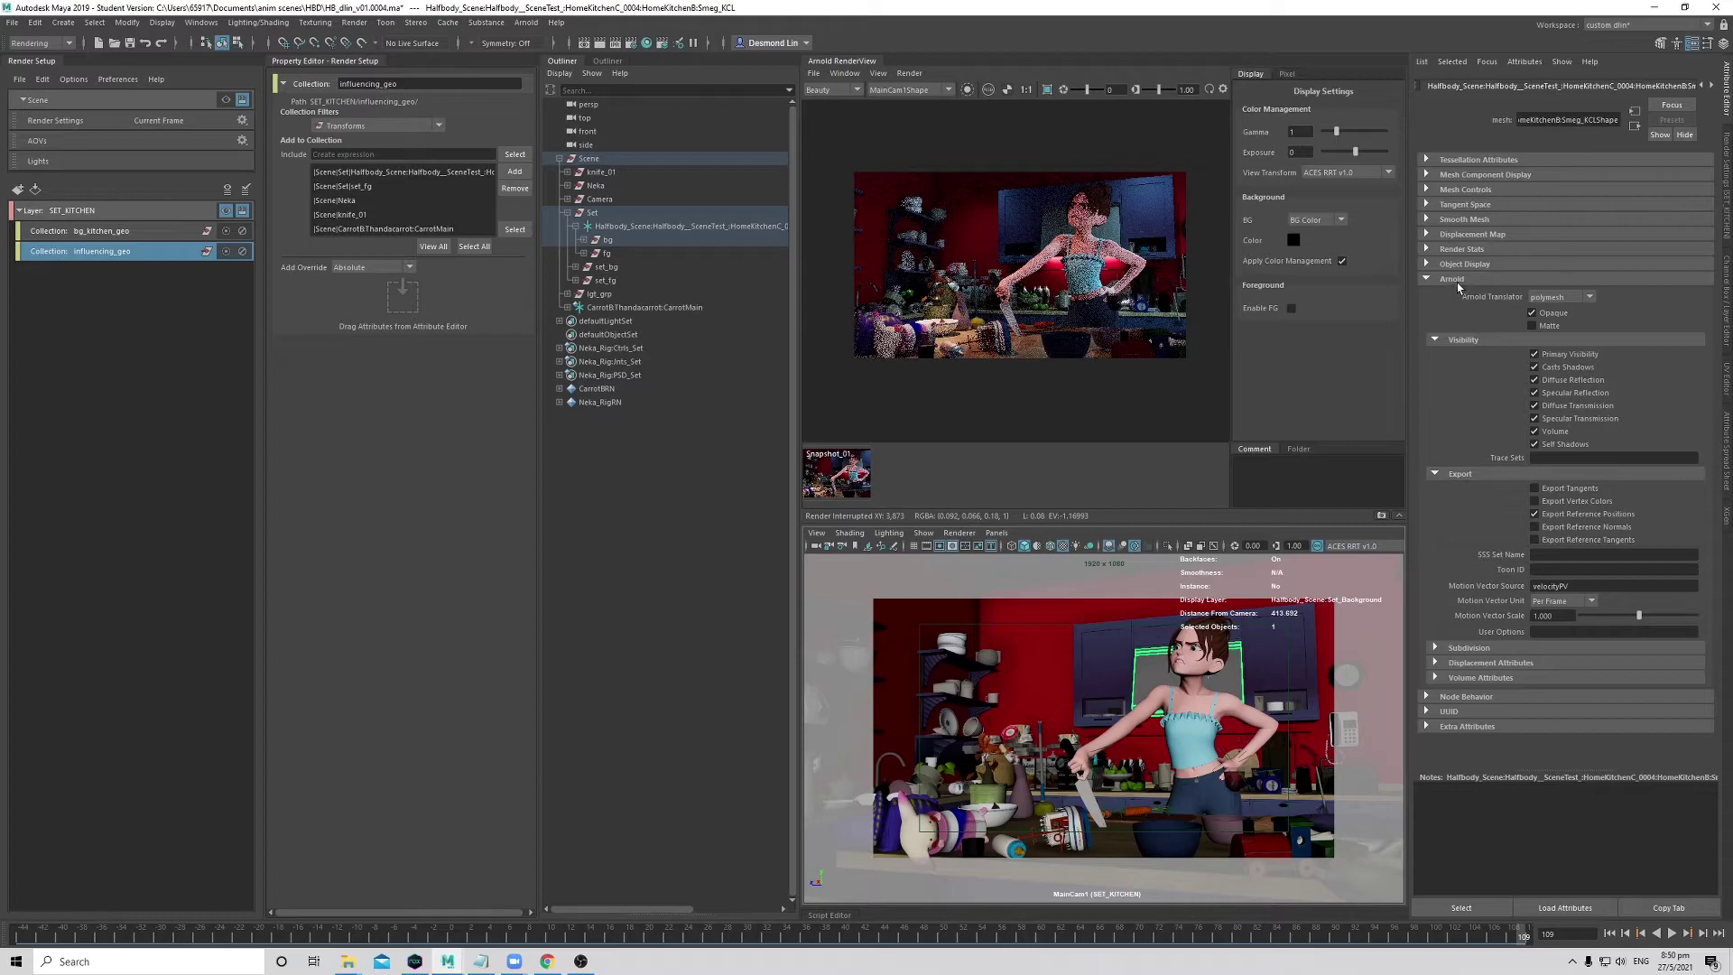
# - Create an absolute override for Primary Visibility on the influencing_geo collection
pyautogui.click(102, 264)
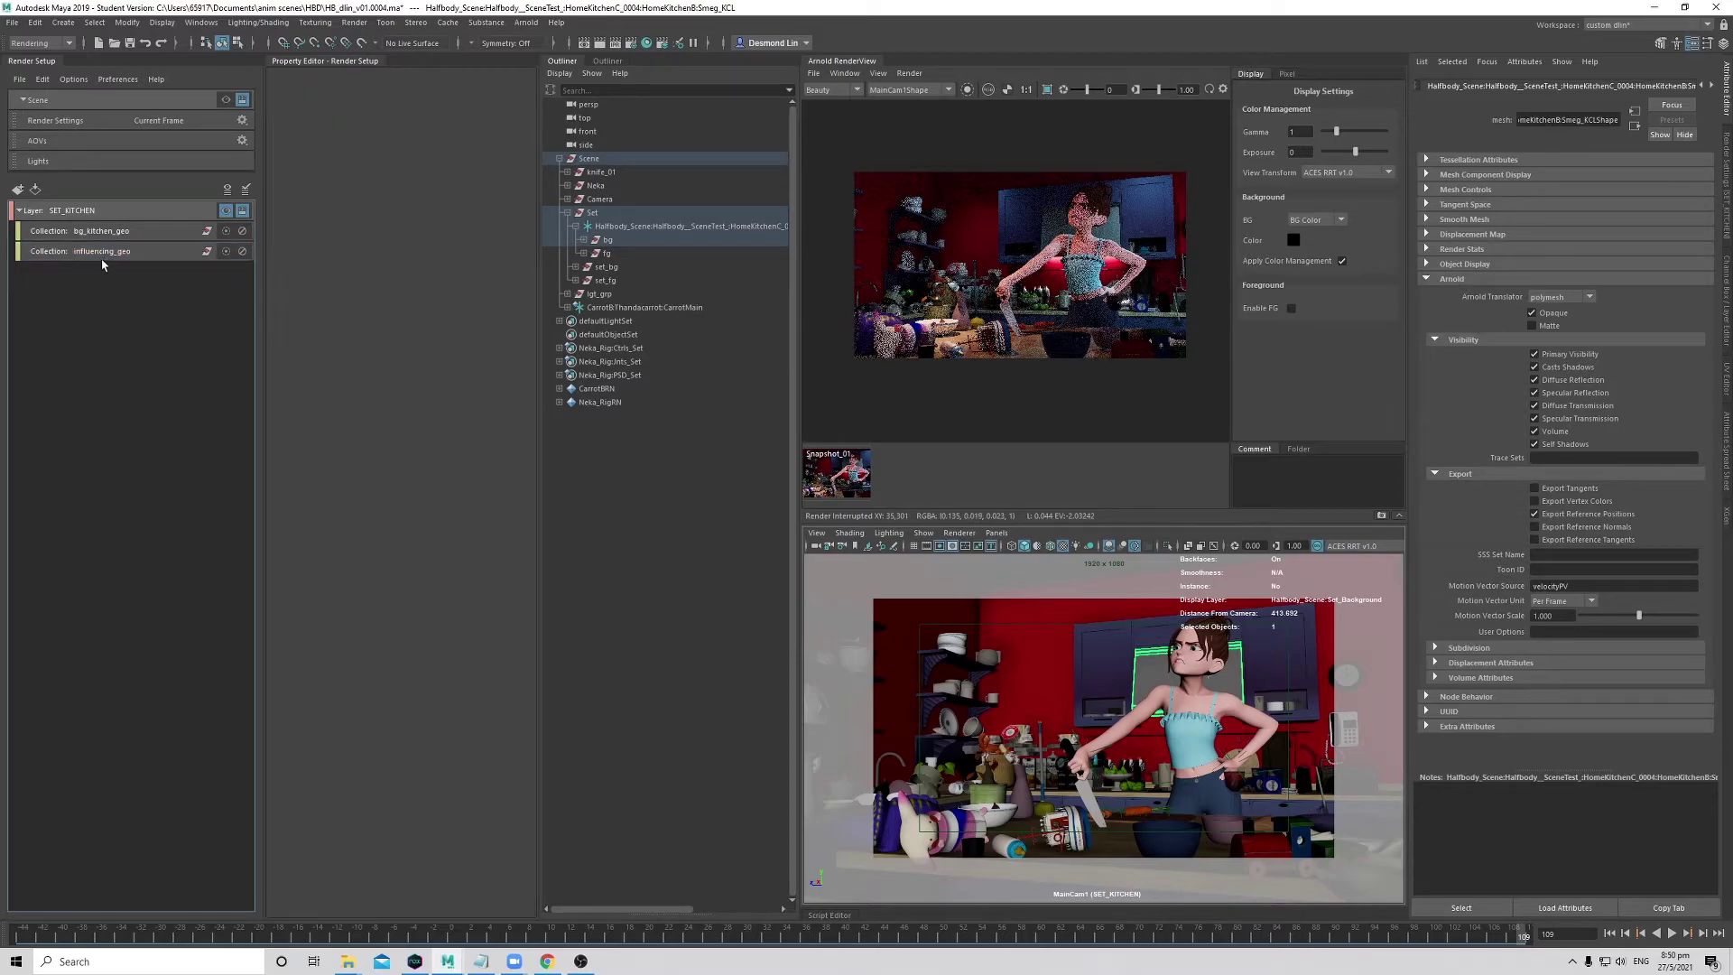
pyautogui.click(102, 257)
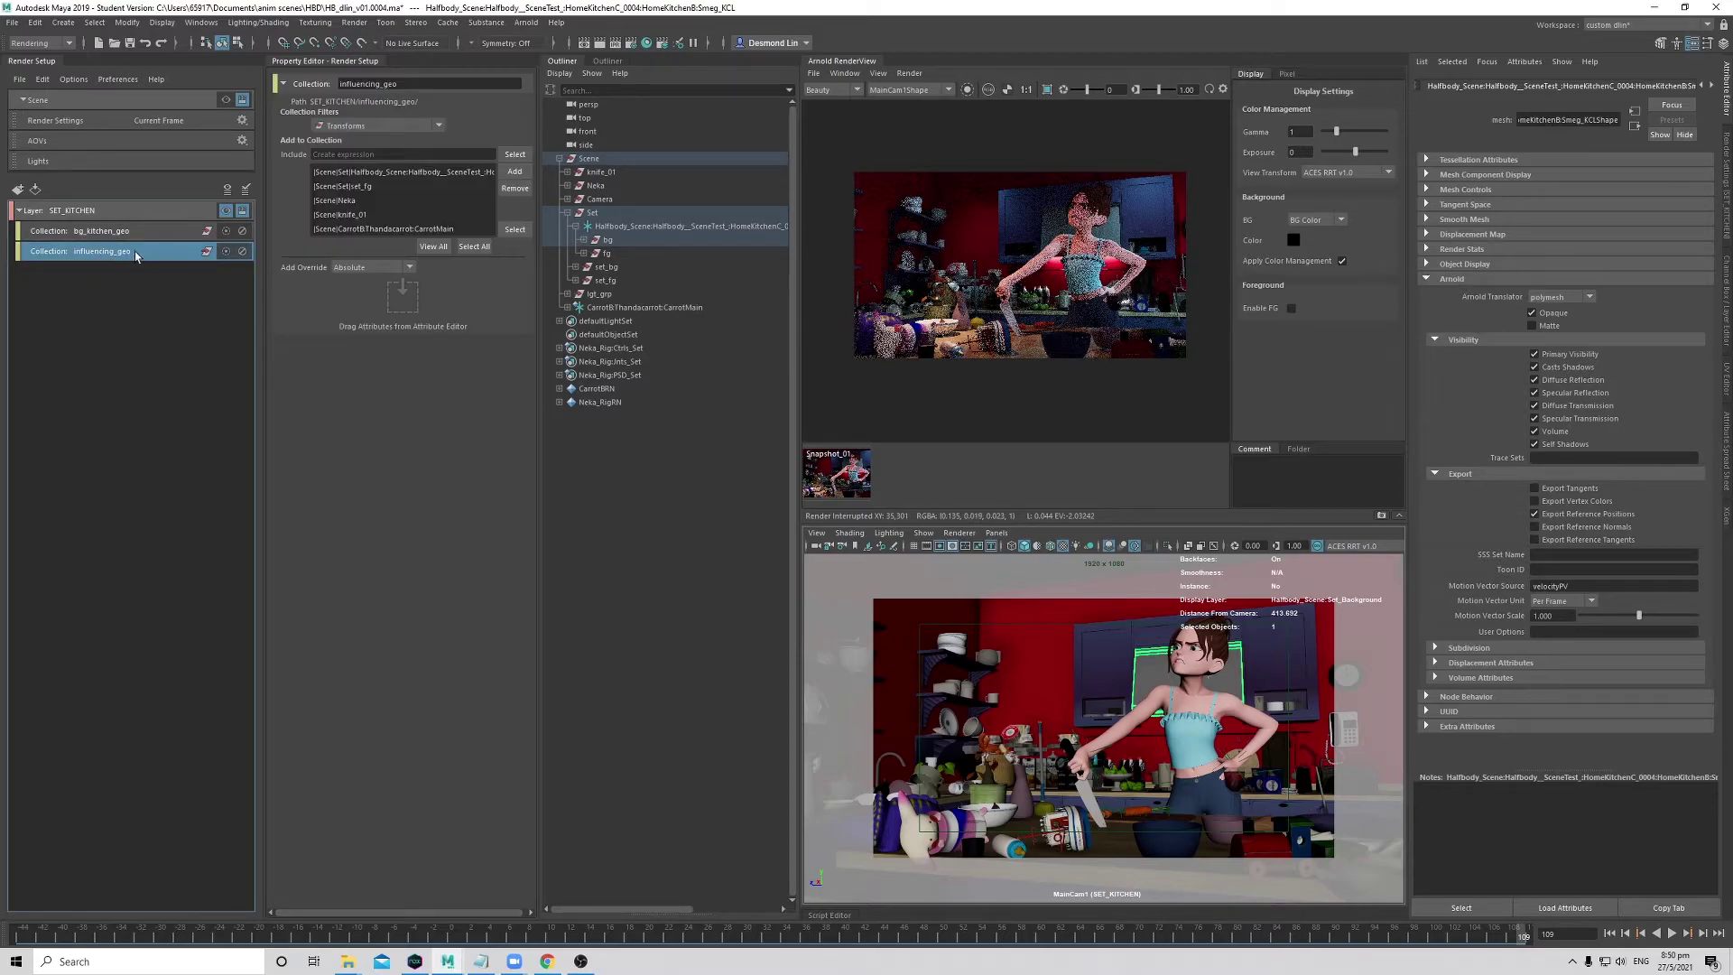
pyautogui.rightClick(1552, 362)
pyautogui.click(1584, 420)
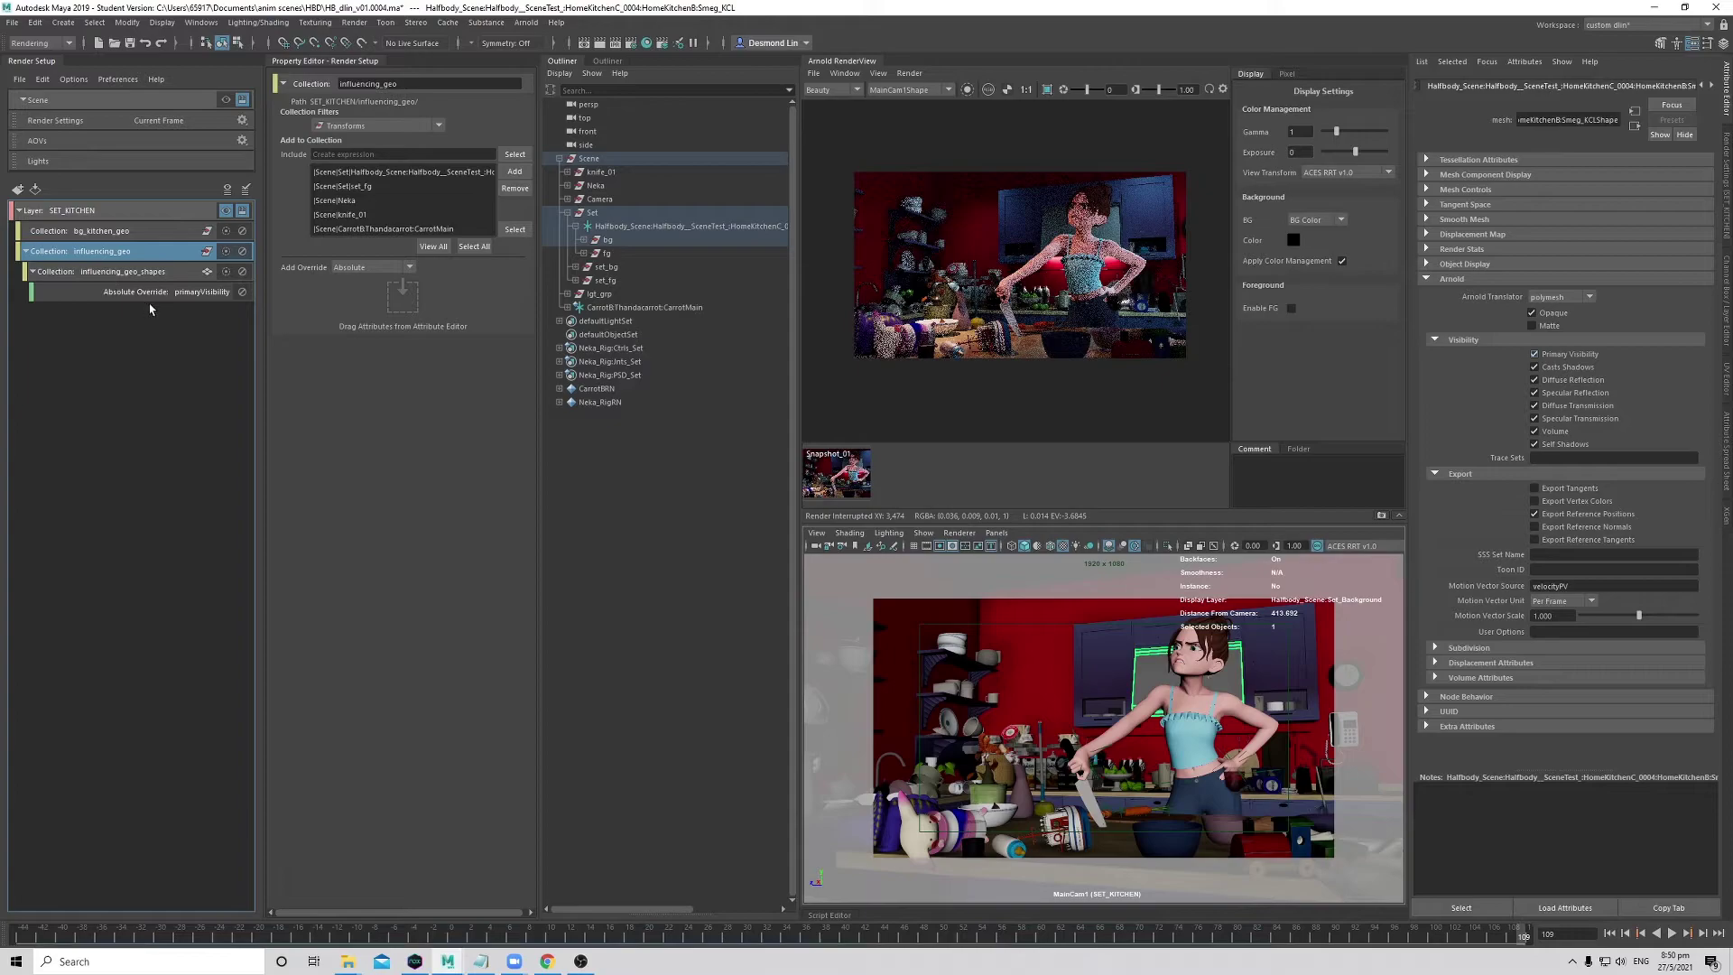
# - Review the influencing_geo_shapes collection and turn off Primary Visibility in its absolute override
pyautogui.click(137, 272)
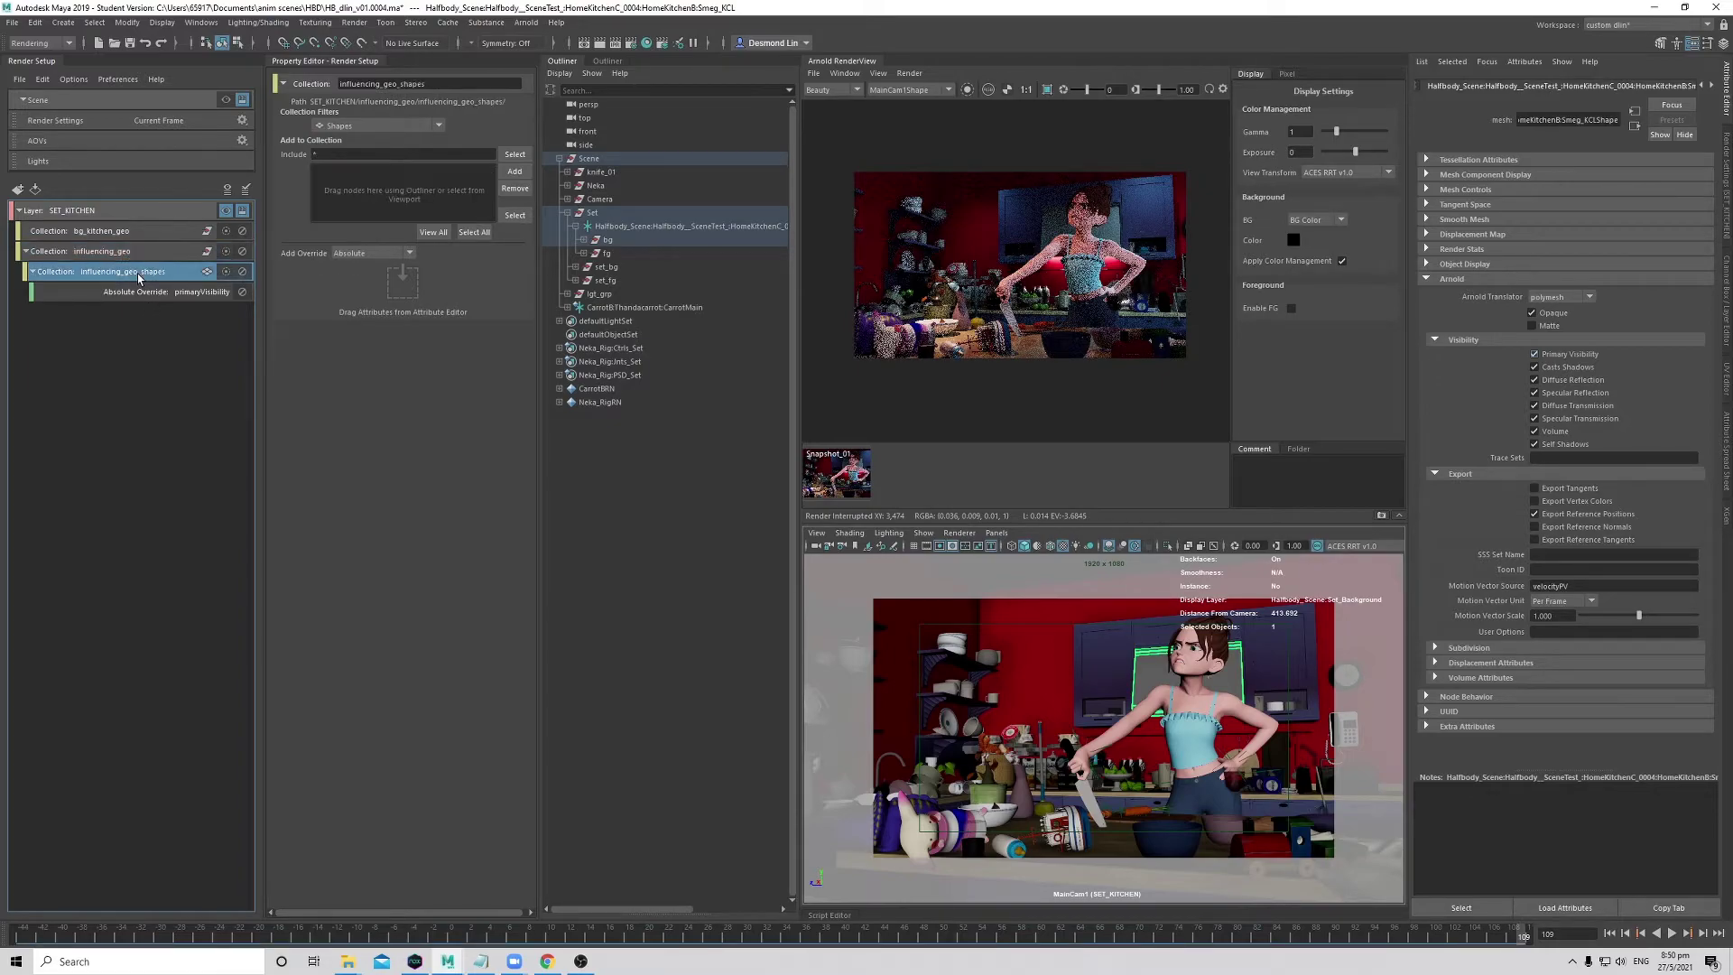
pyautogui.click(162, 292)
pyautogui.click(150, 273)
pyautogui.click(88, 253)
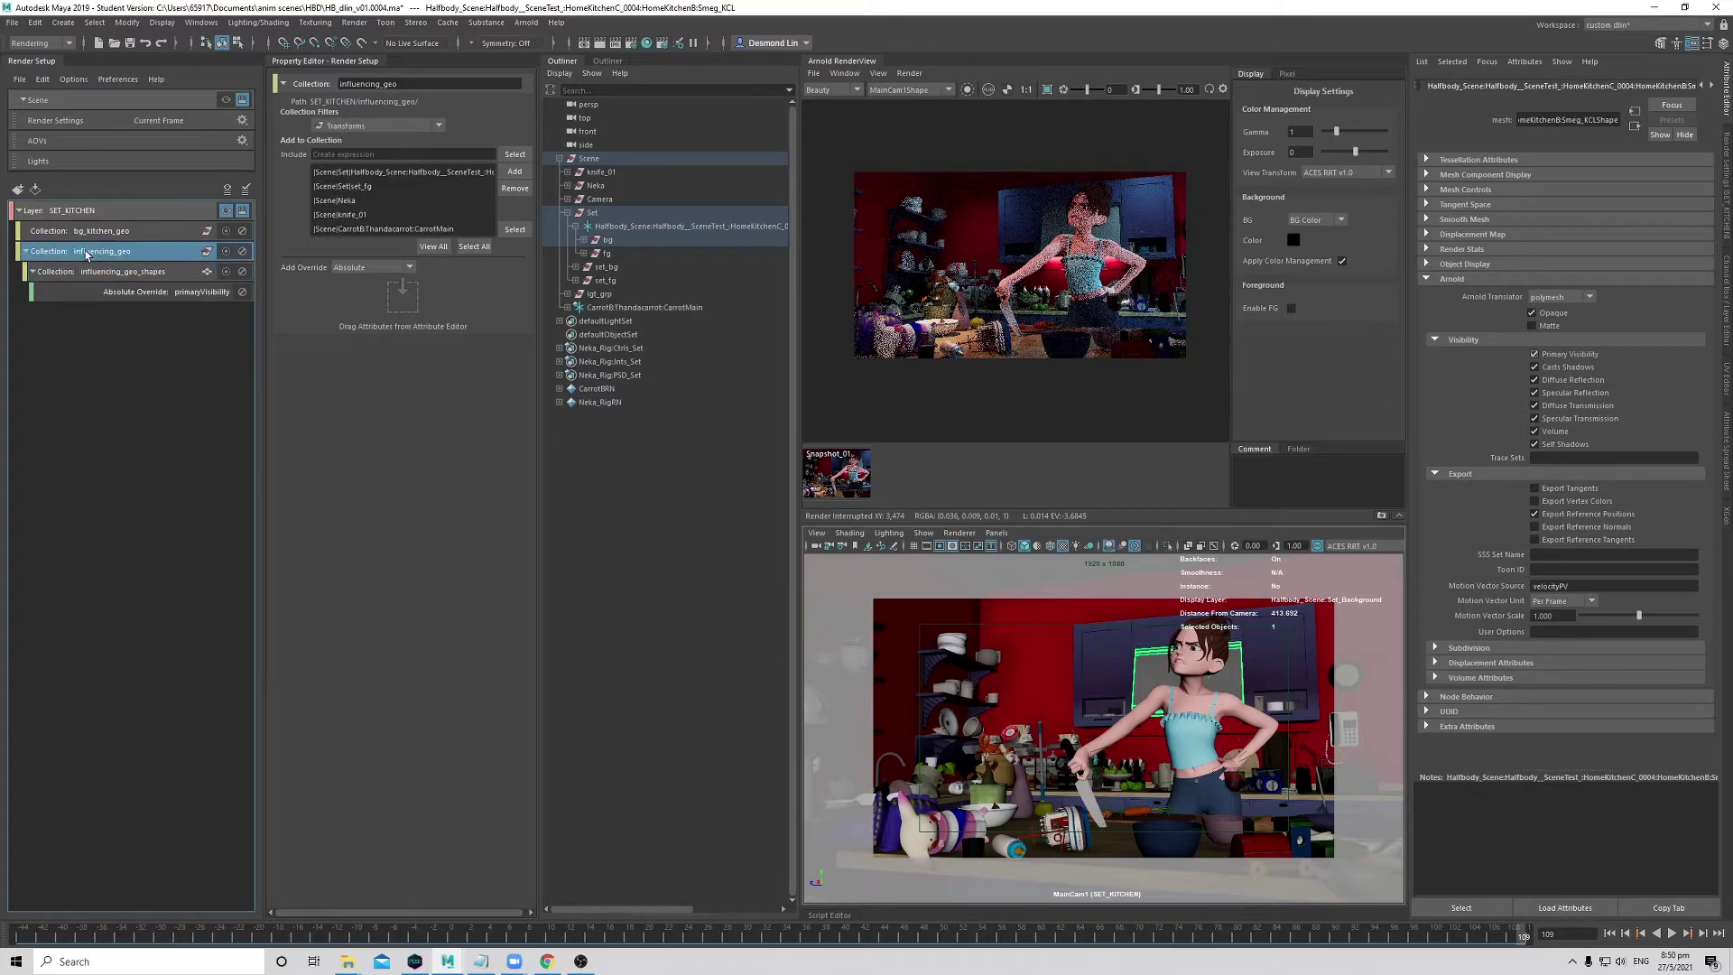
pyautogui.click(169, 272)
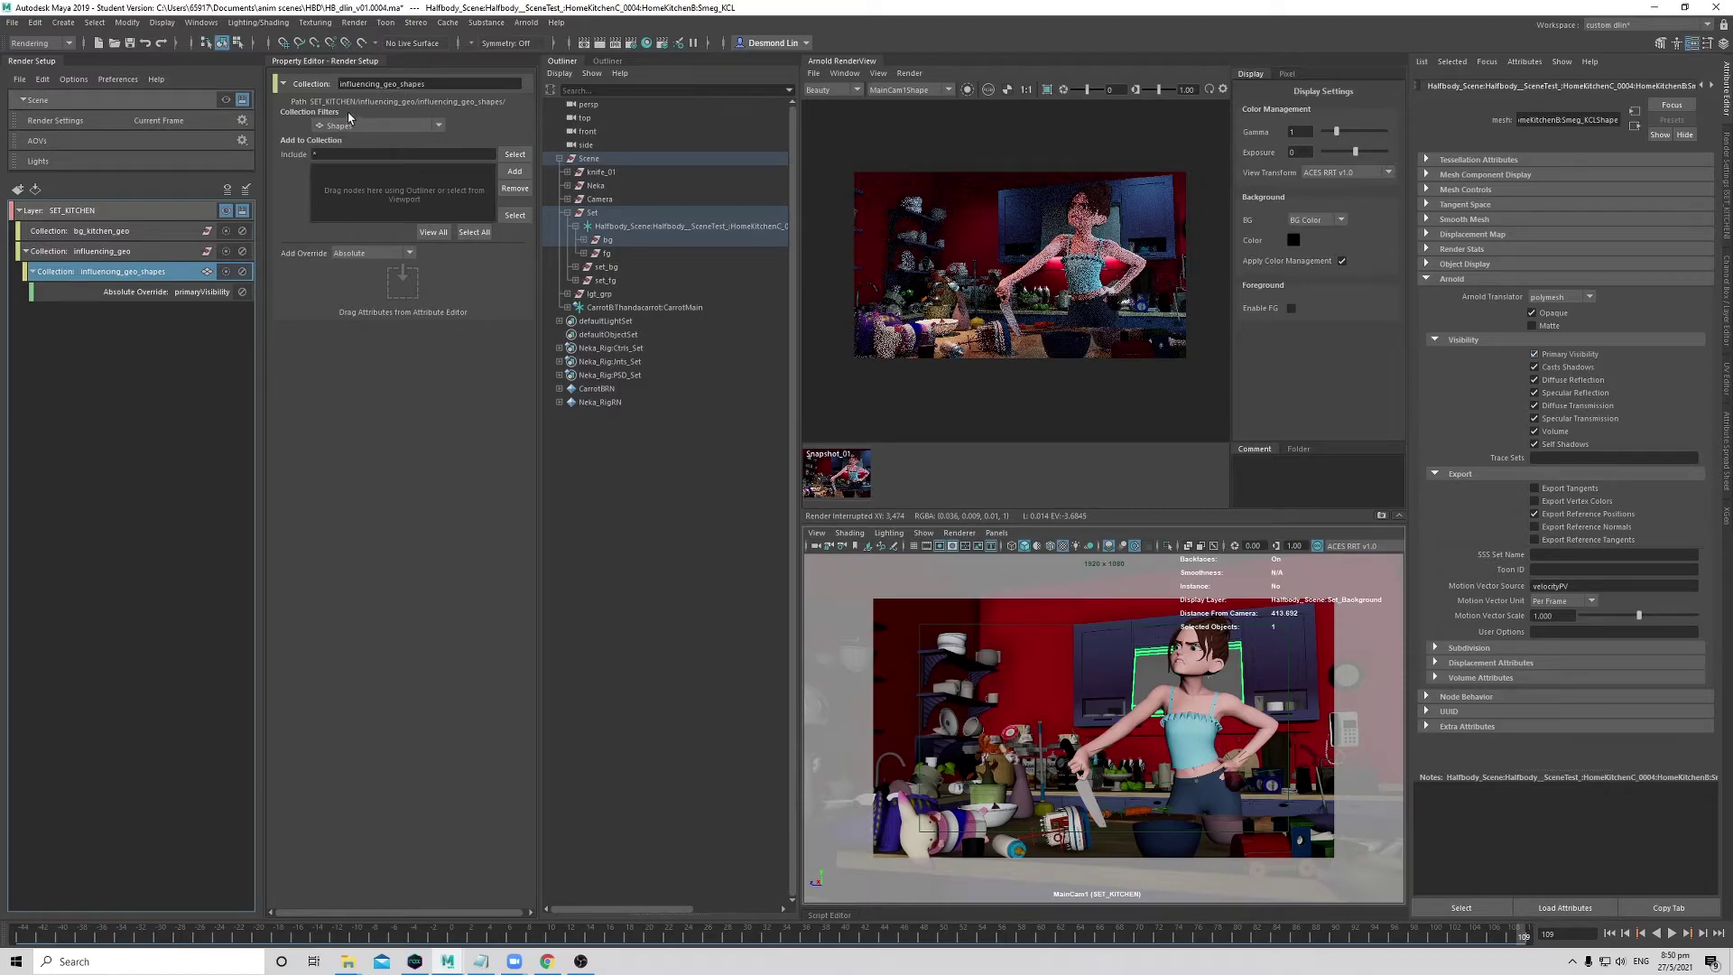
pyautogui.click(217, 292)
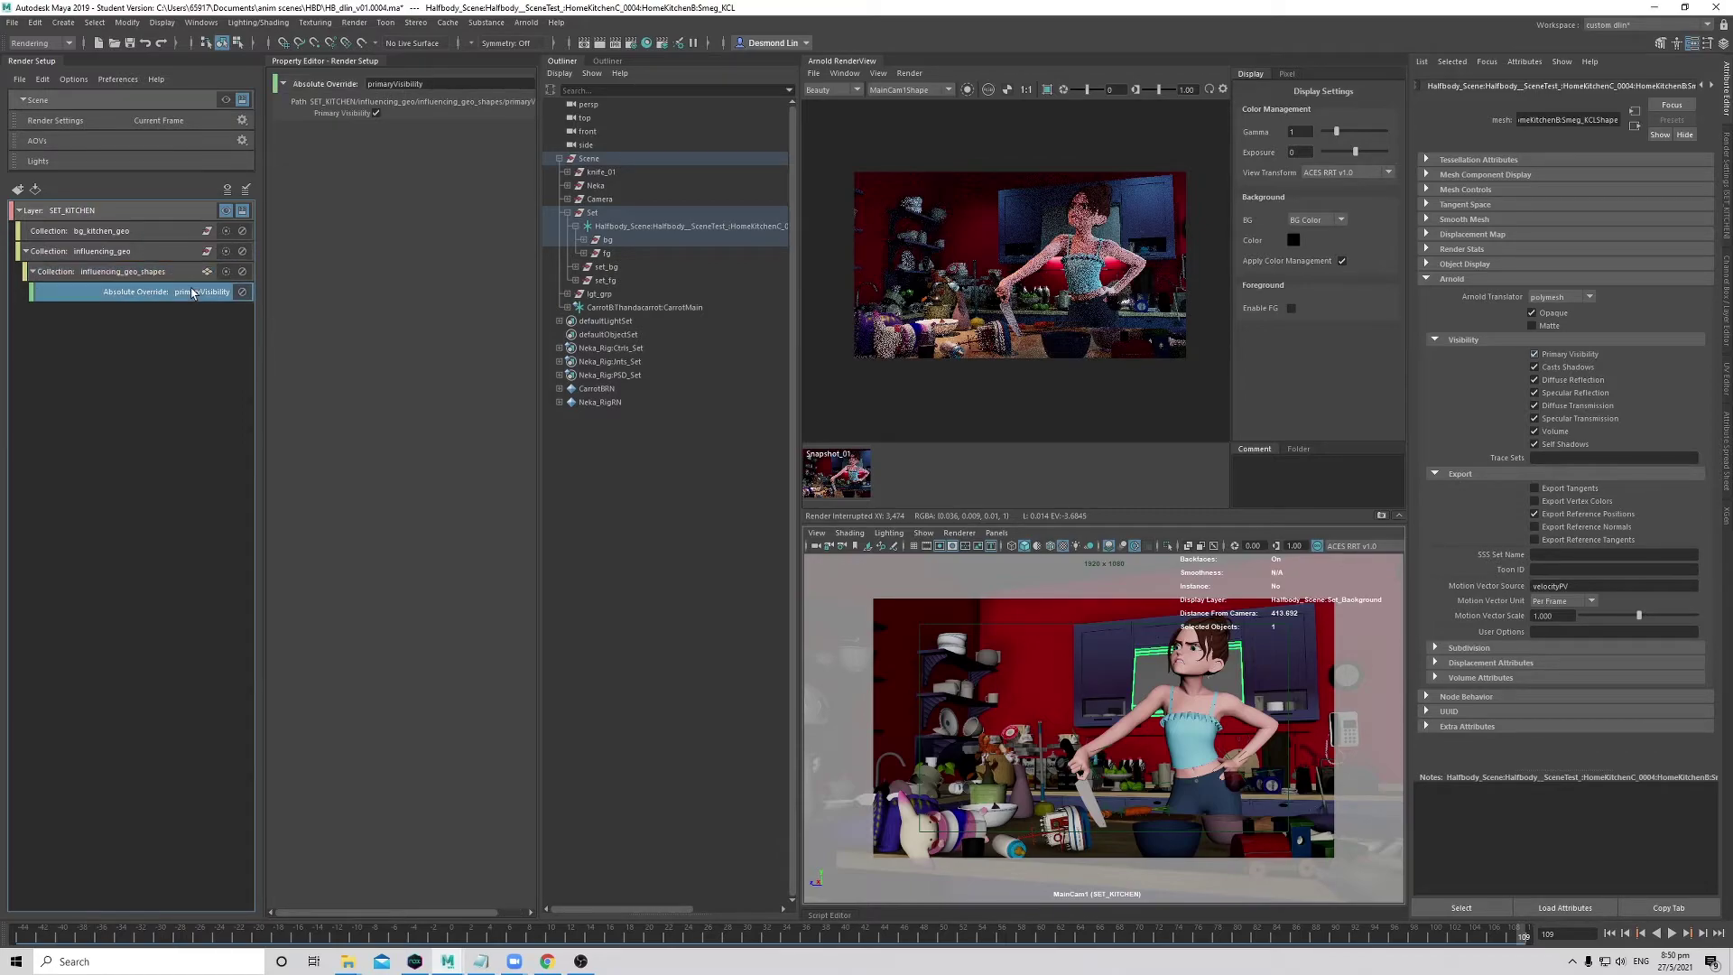
pyautogui.click(375, 114)
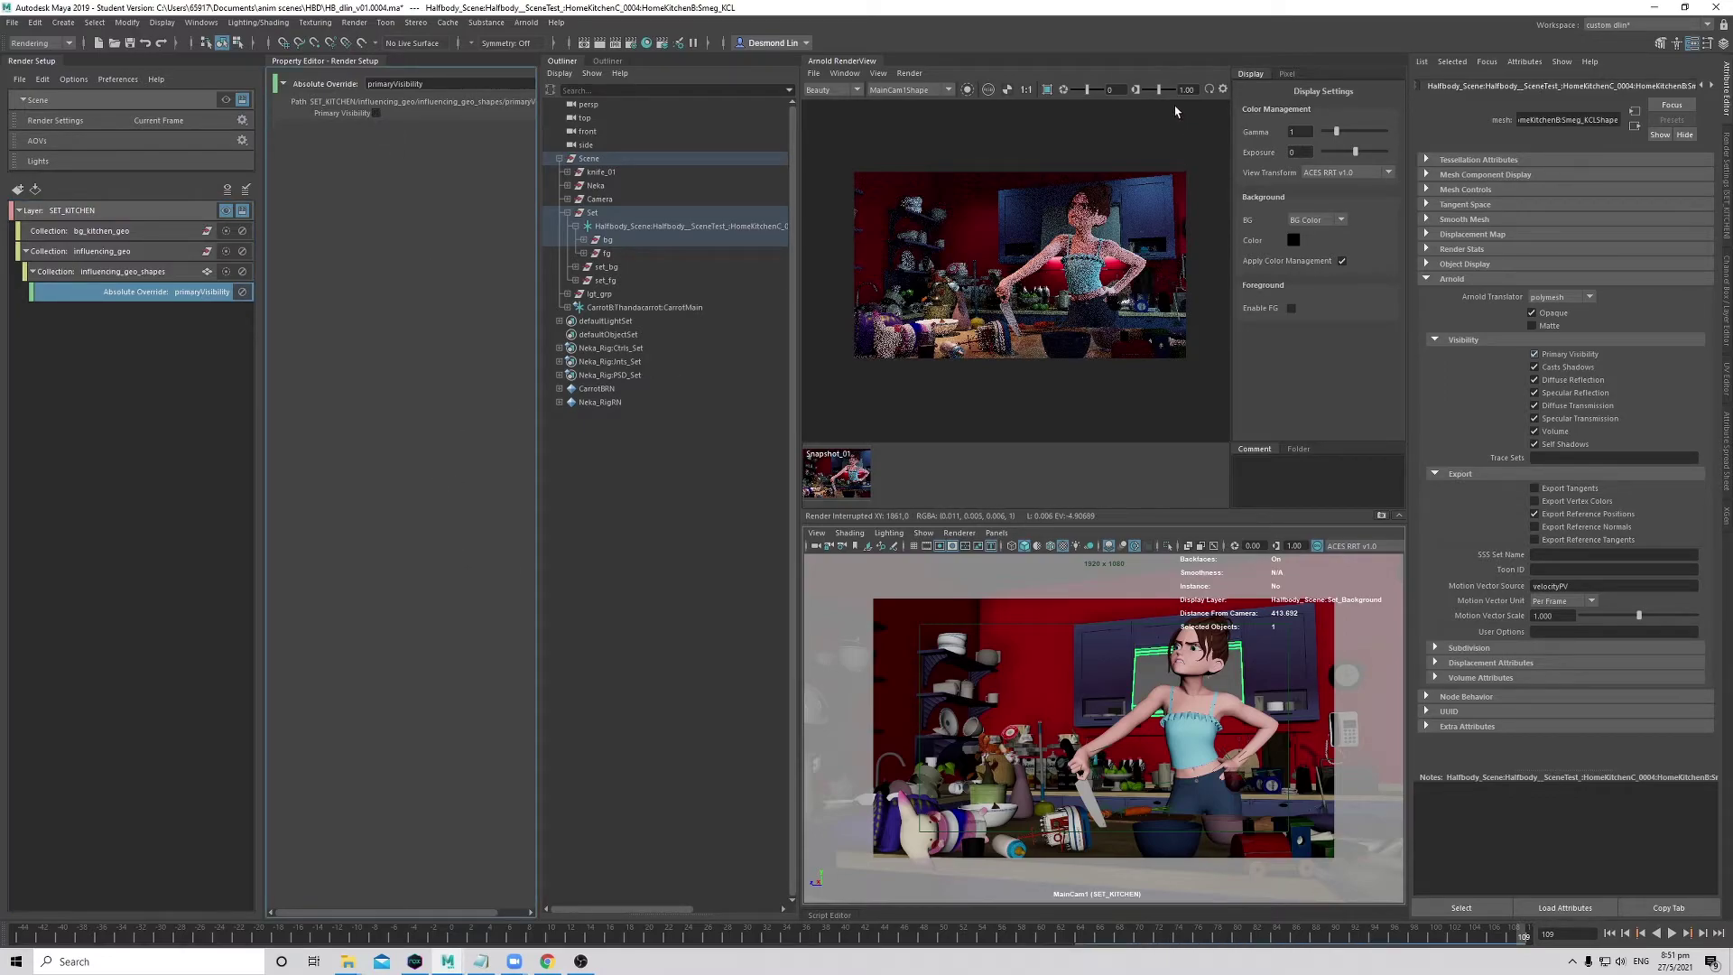
pyautogui.click(1092, 203)
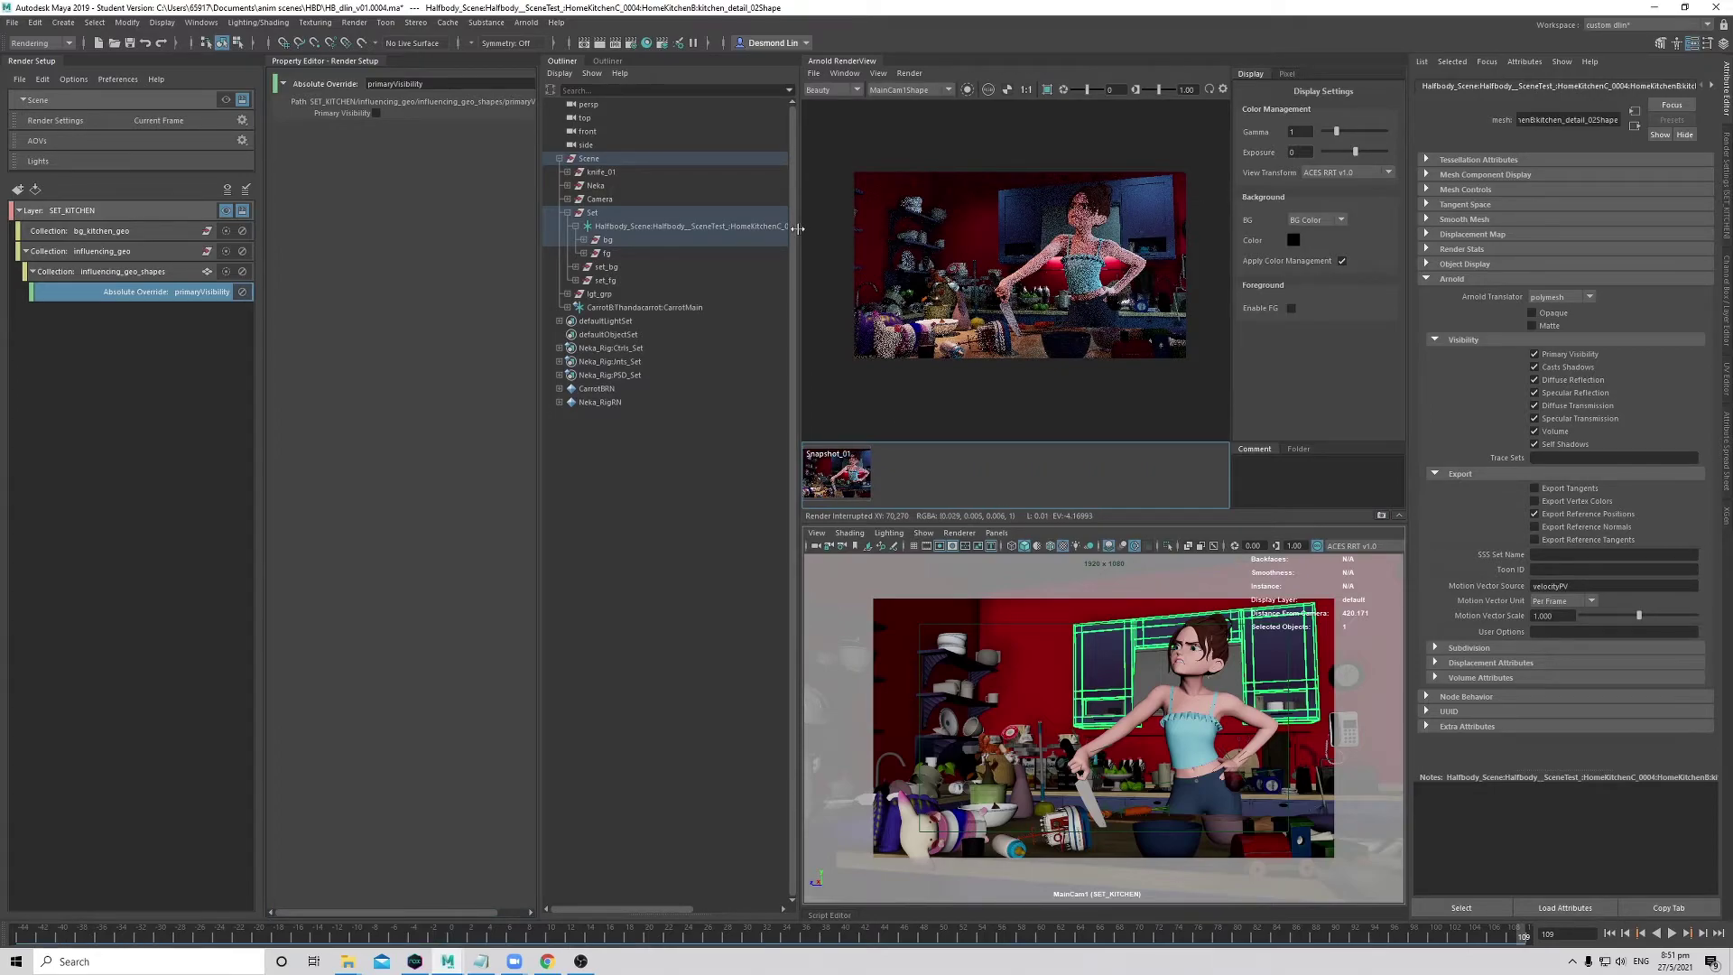
# - Inspect the SET_KITCHEN test render, then stop it and adjust the Outliner's width
pyautogui.moveTo(799, 228); pyautogui.dragTo(761, 229)
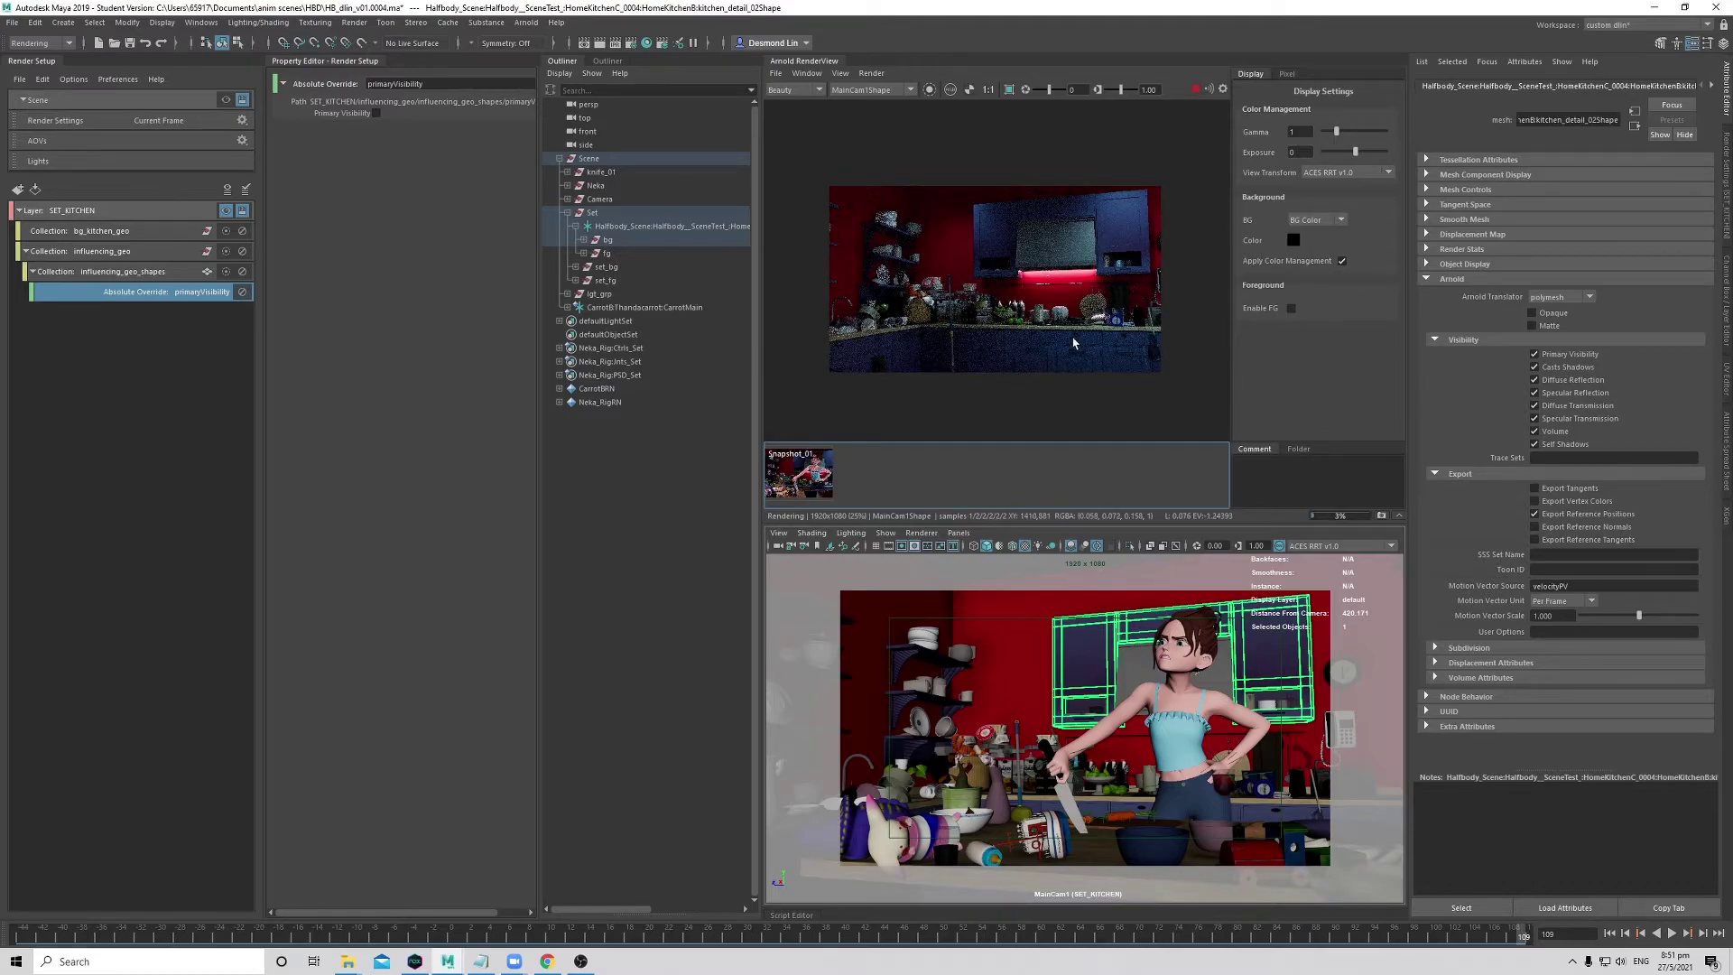
pyautogui.press('Escape')
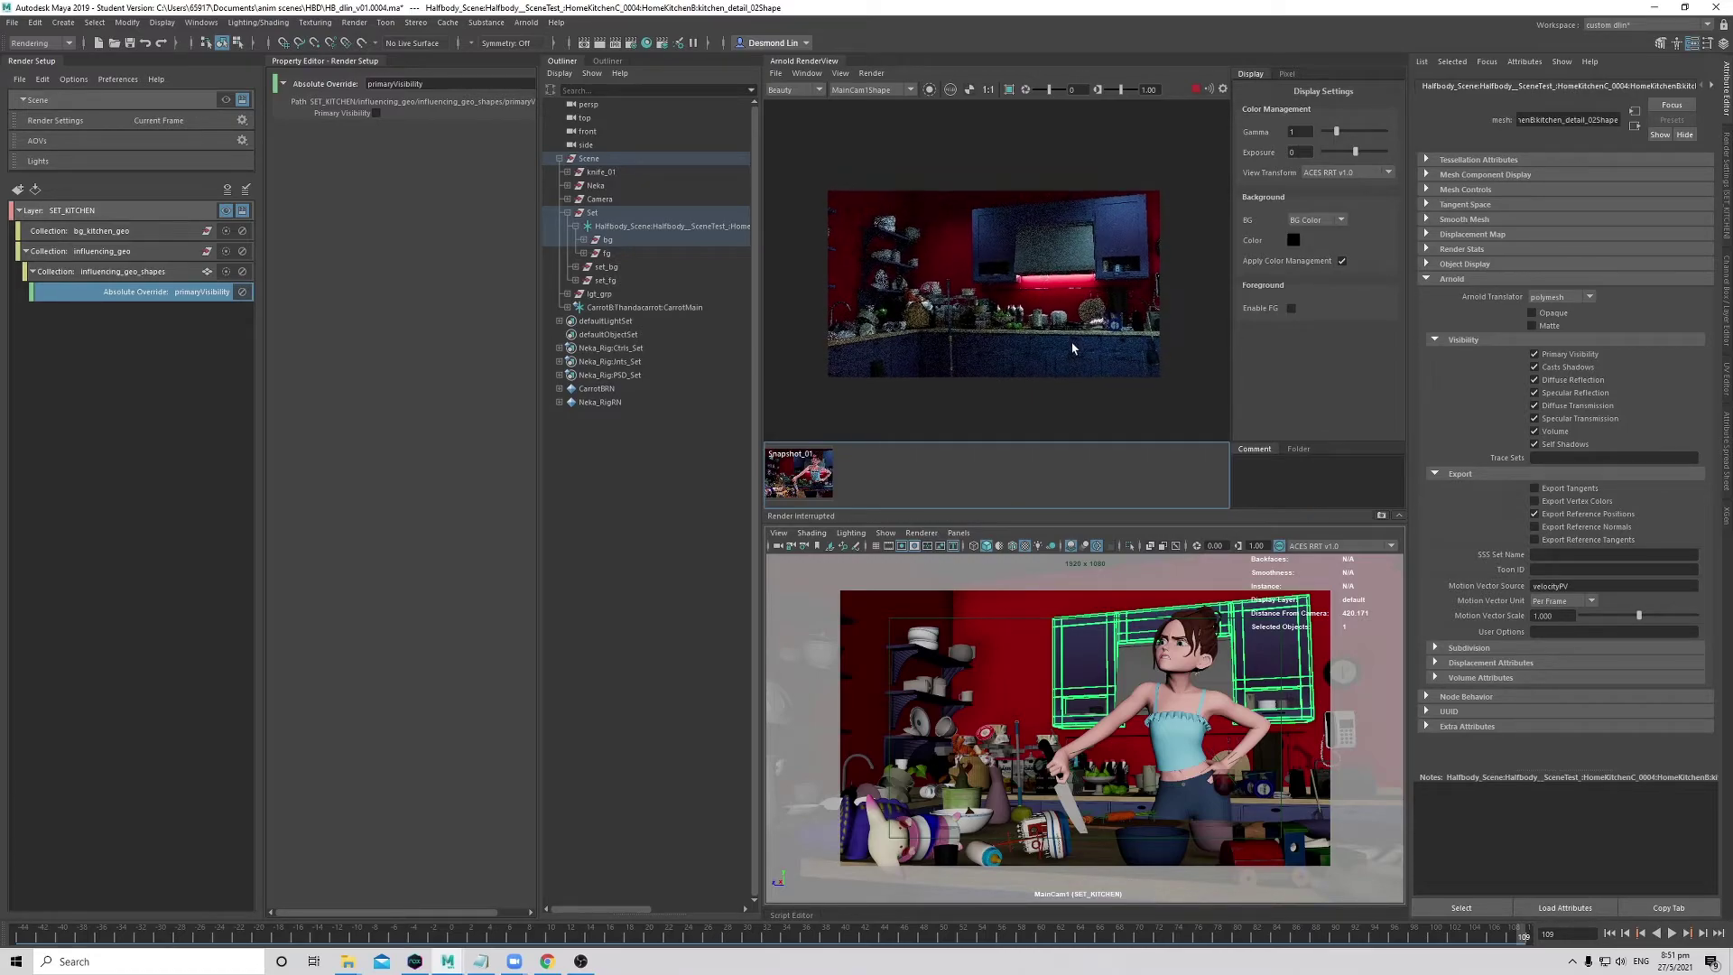
pyautogui.scroll(1, 1079, 342)
pyautogui.scroll(-1, 1080, 341)
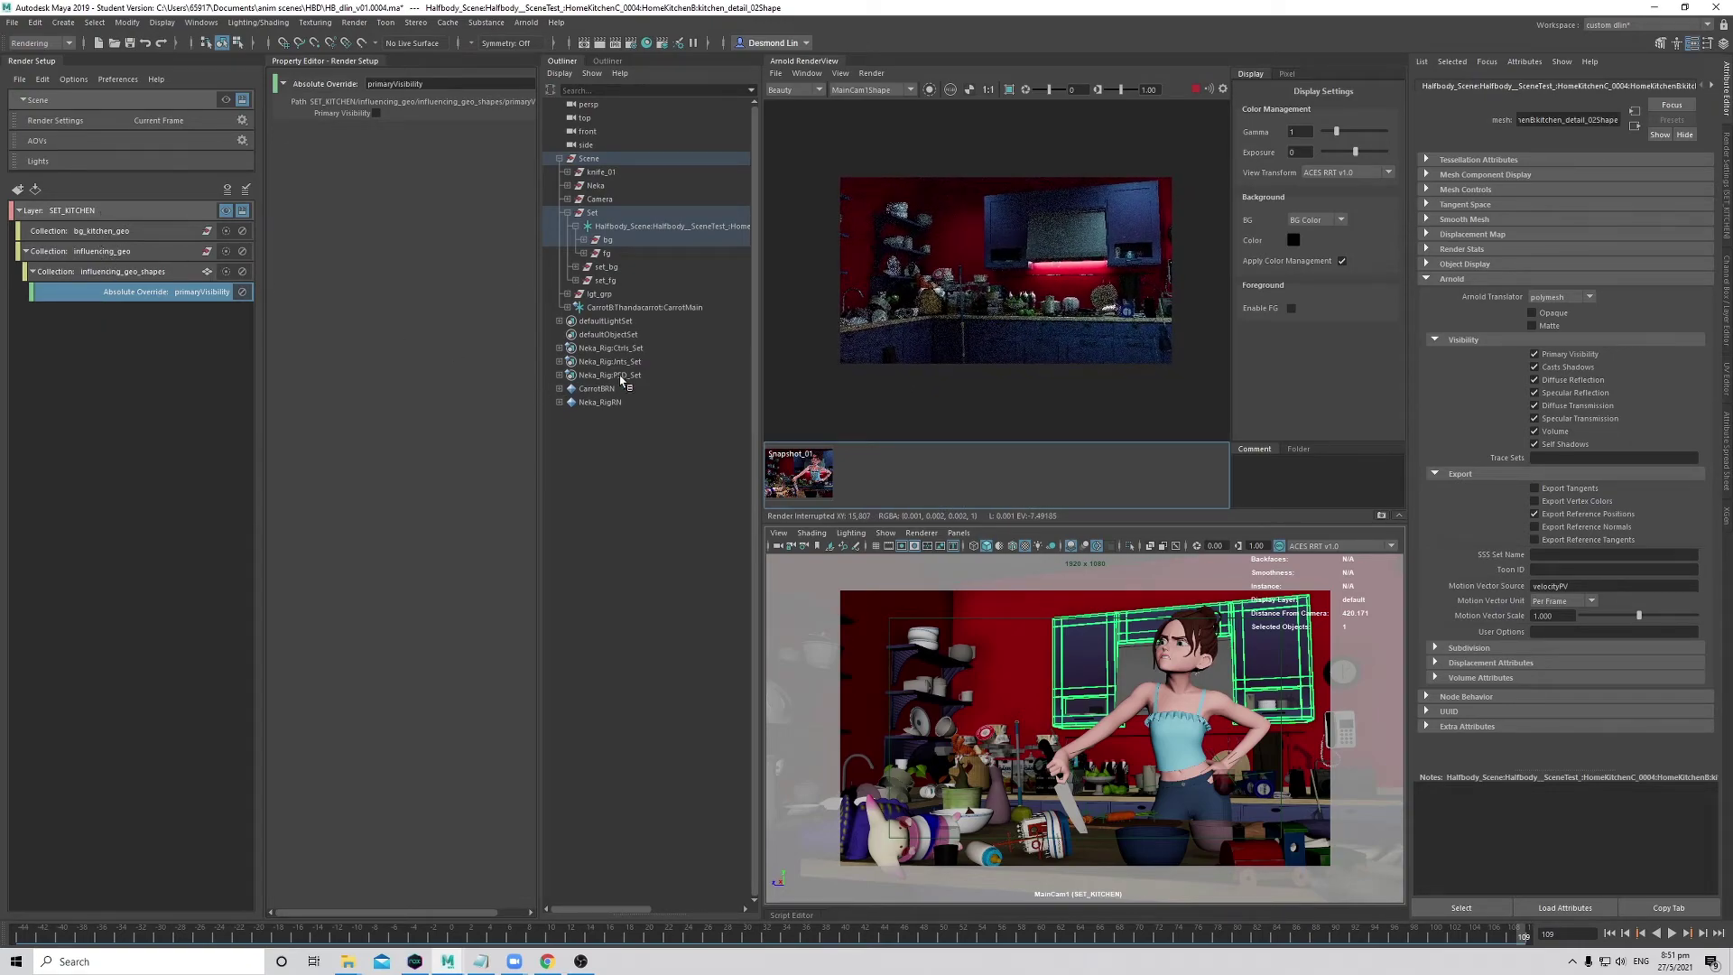
pyautogui.moveTo(760, 393); pyautogui.dragTo(775, 393)
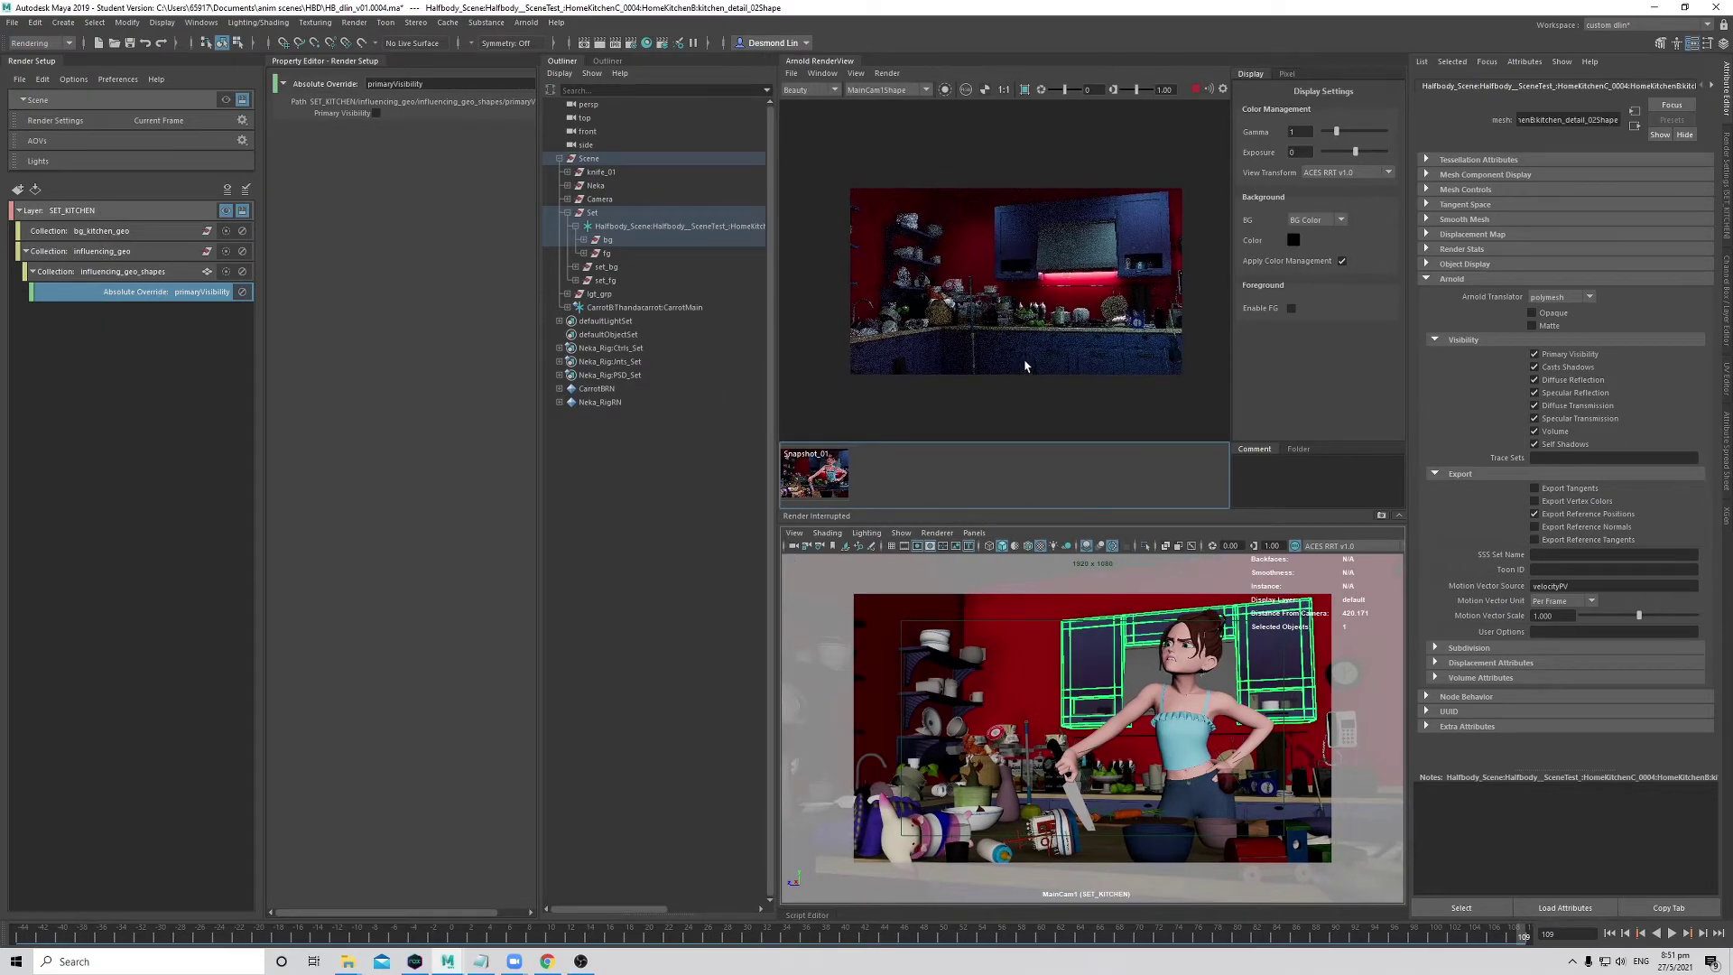
# - Create a second render layer named CHAR below SET_KITCHEN
pyautogui.click(205, 371)
pyautogui.click(18, 190)
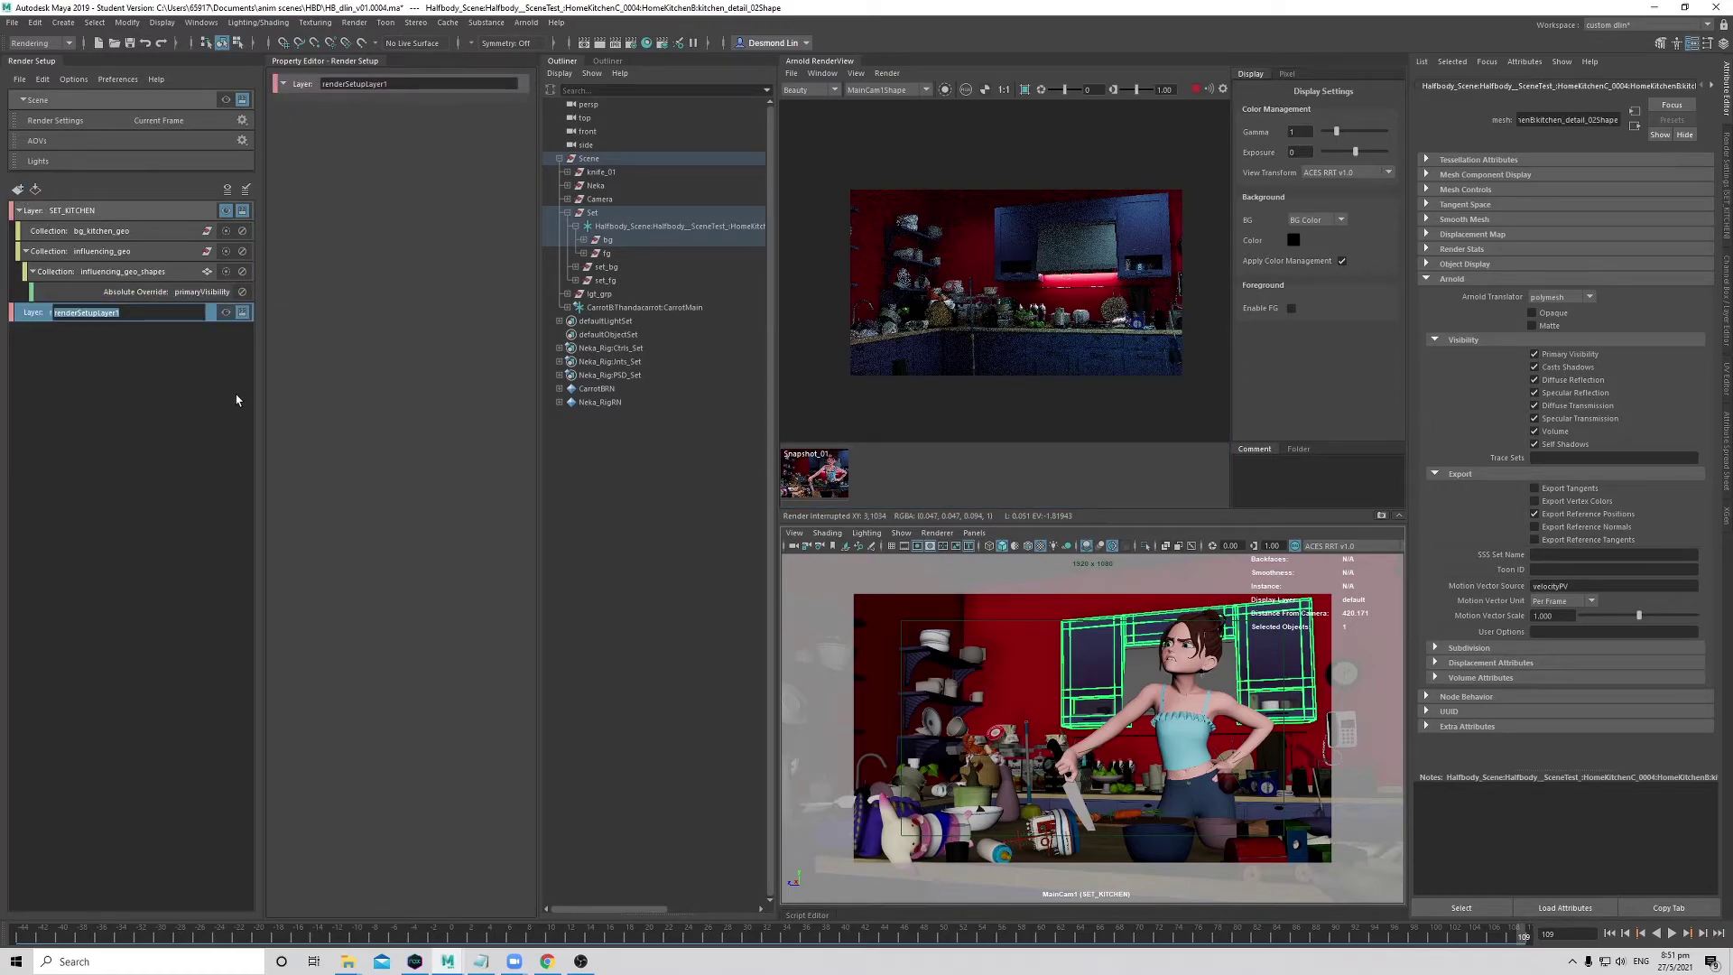
pyautogui.write('CHAR')
pyautogui.press('Return')
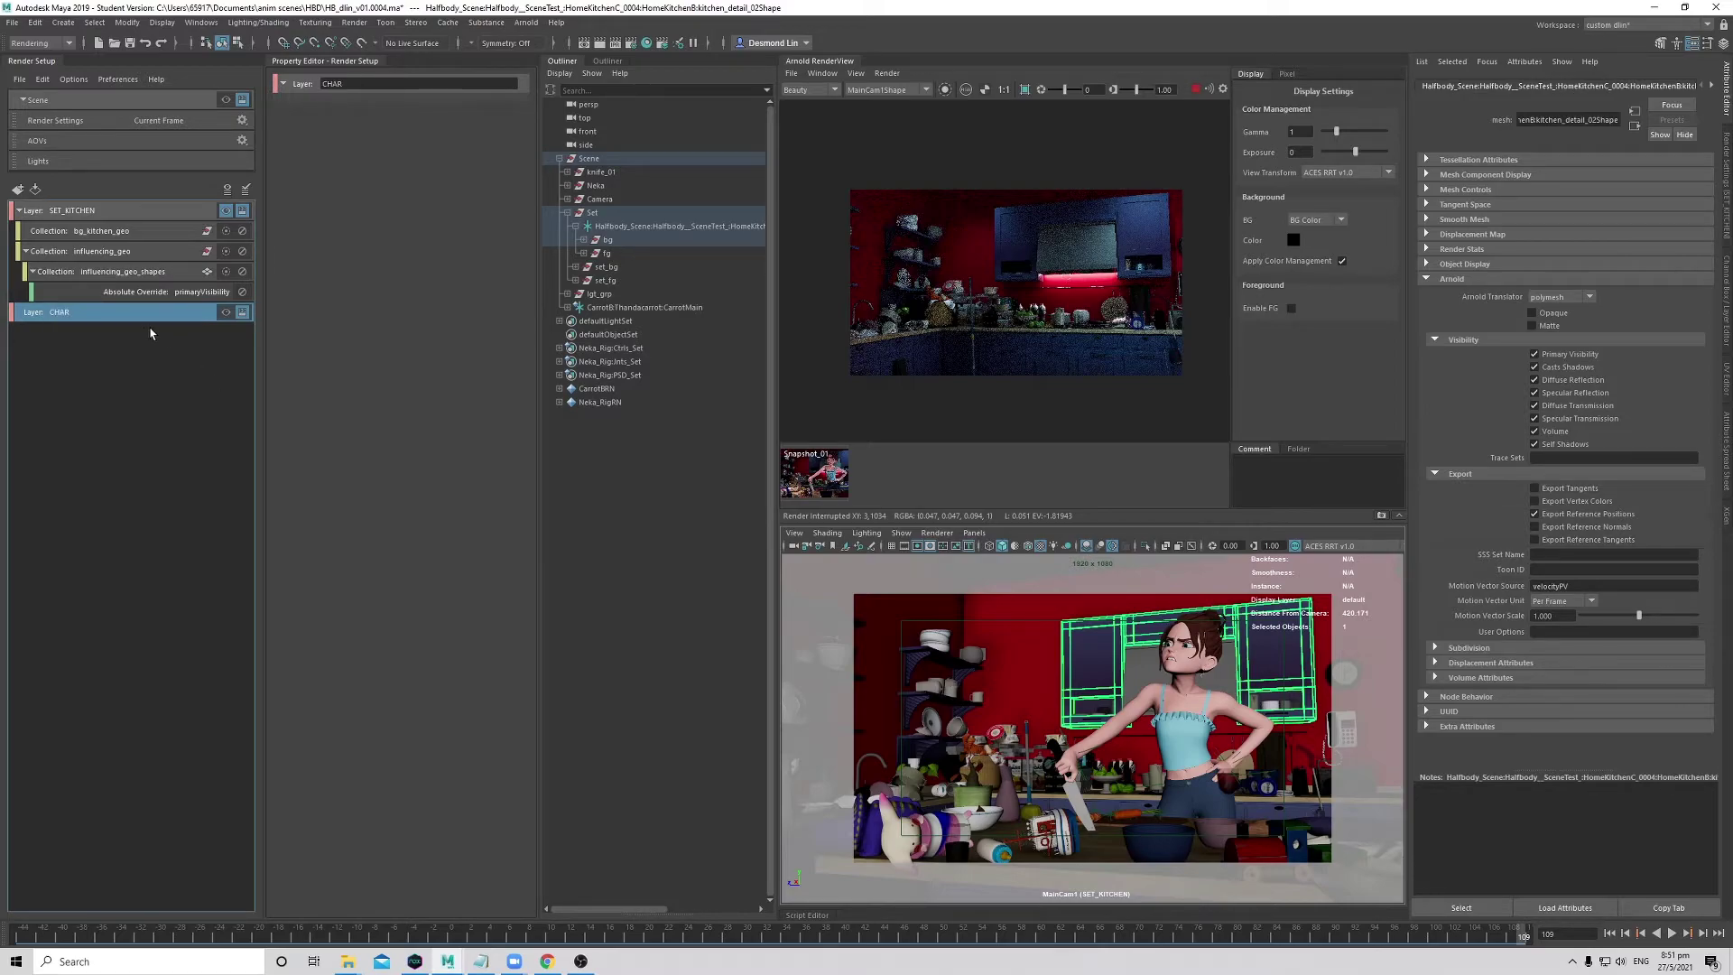
# - Create a collection named fg_char_geo in the CHAR layer
pyautogui.rightClick(95, 318)
pyautogui.click(136, 326)
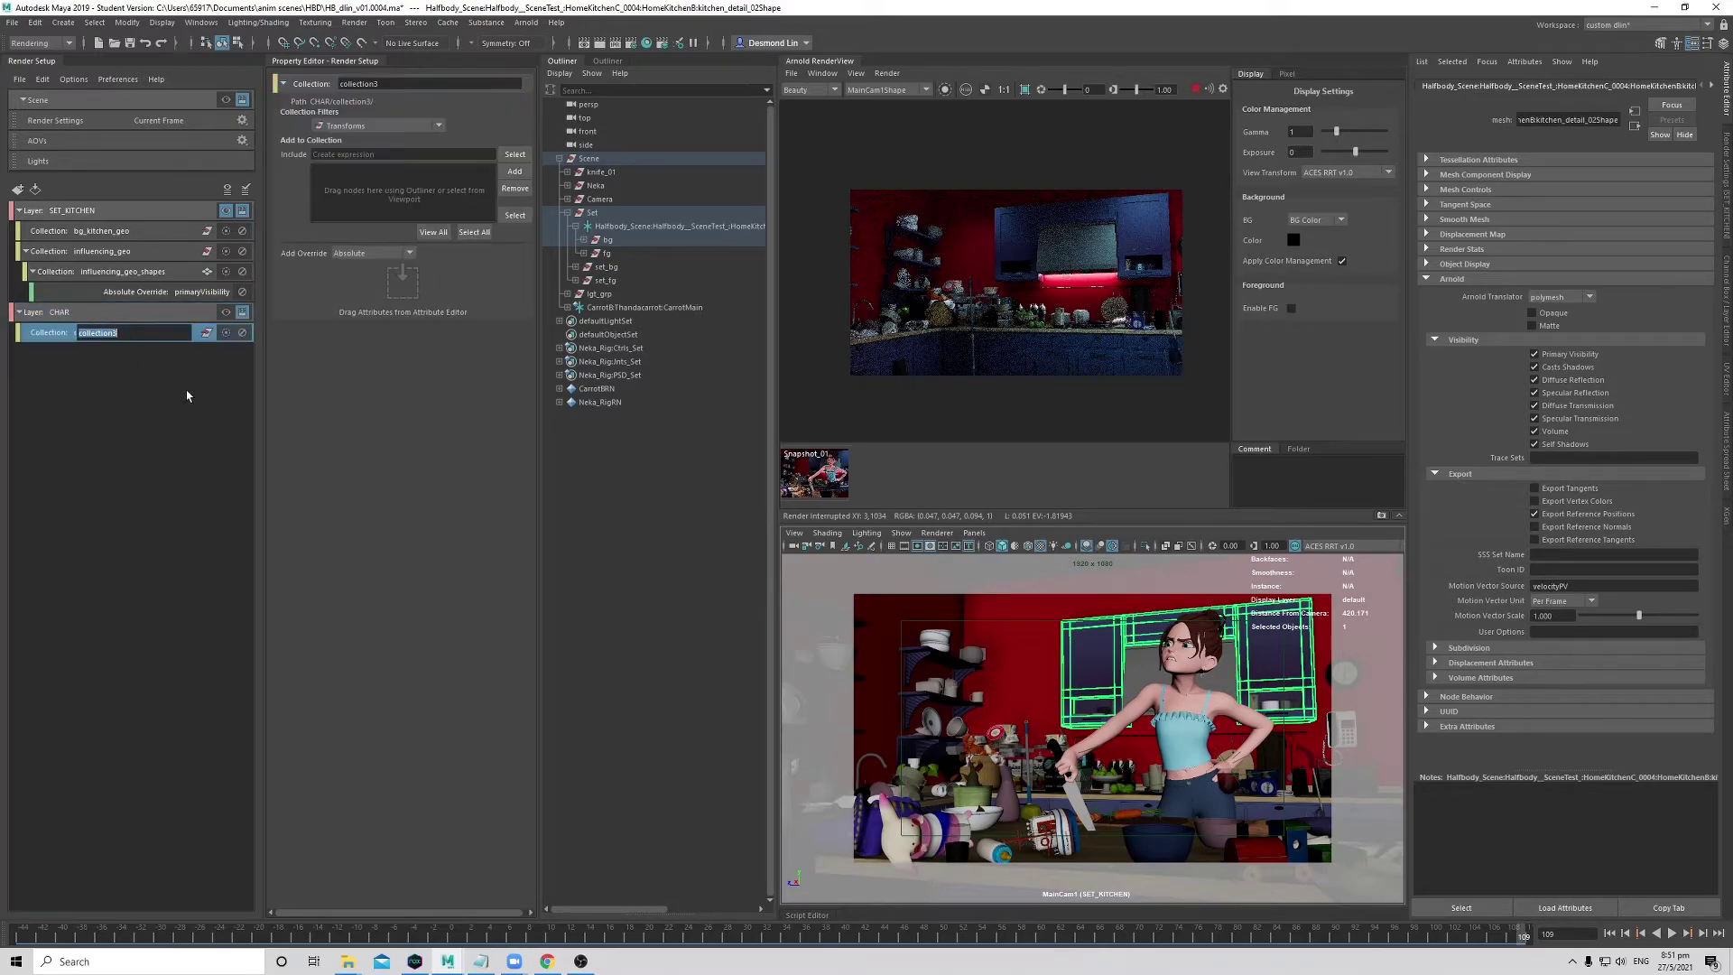
pyautogui.write('char_geo')
pyautogui.press('Return')
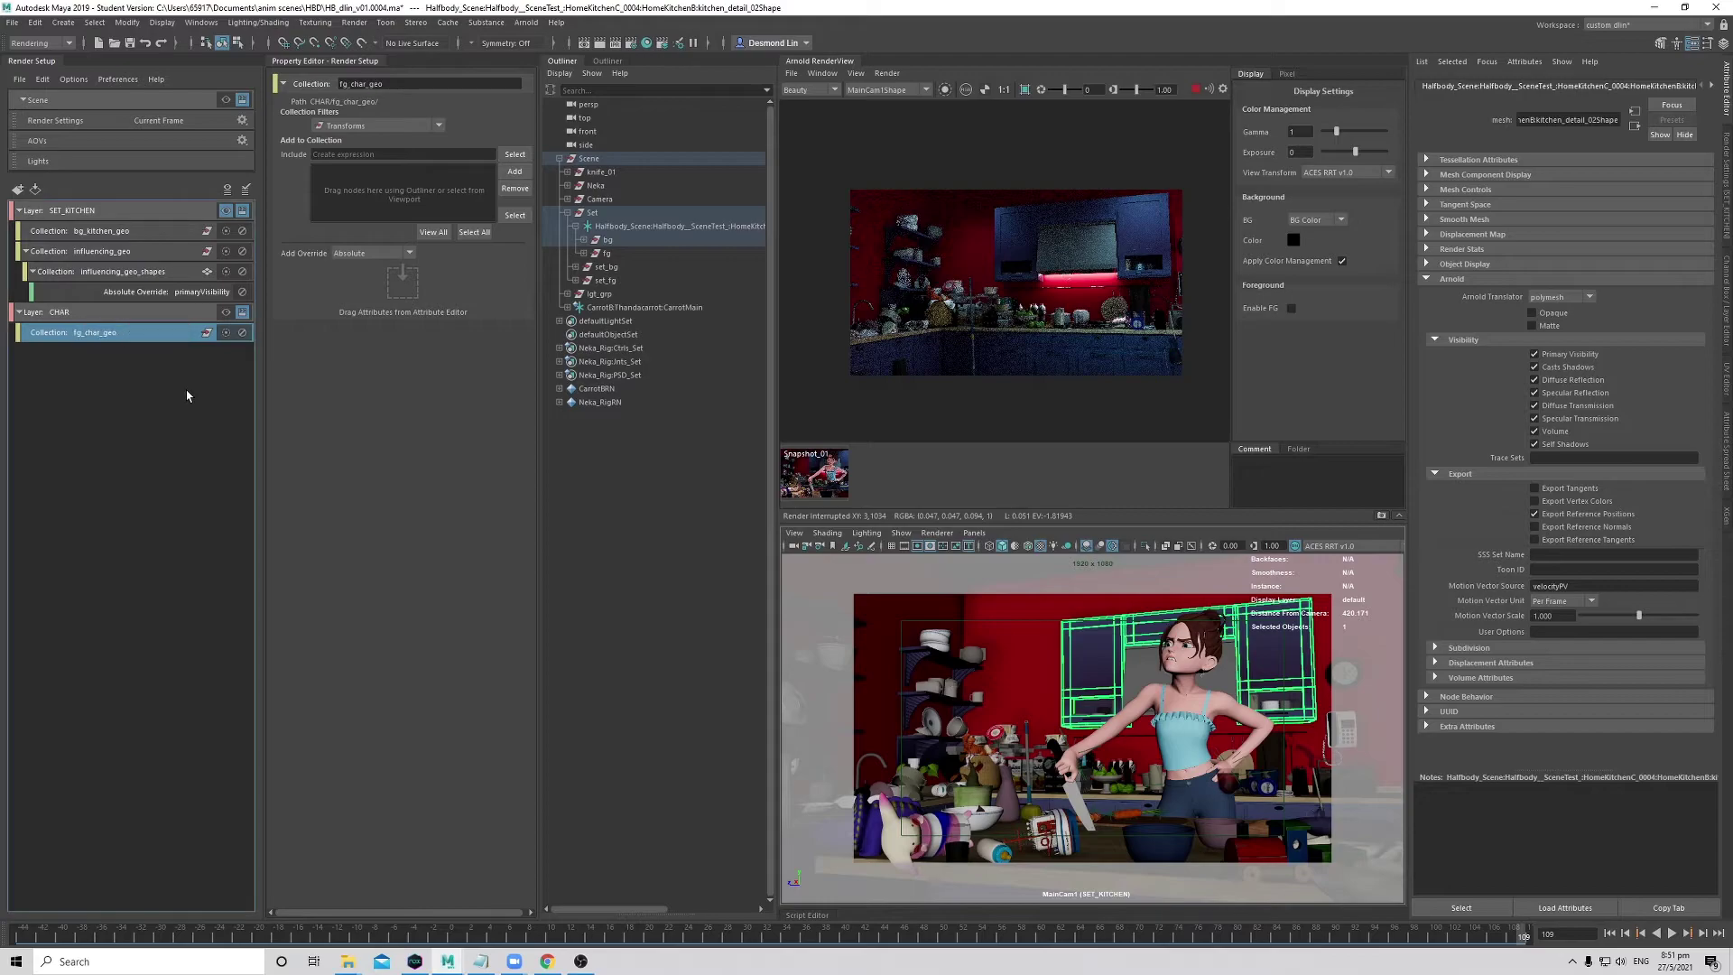
# - Add knife_01, Neka, fg, set_fg and the carrot object to the fg_char_geo collection, and make CHAR the visible layer
pyautogui.click(600, 172)
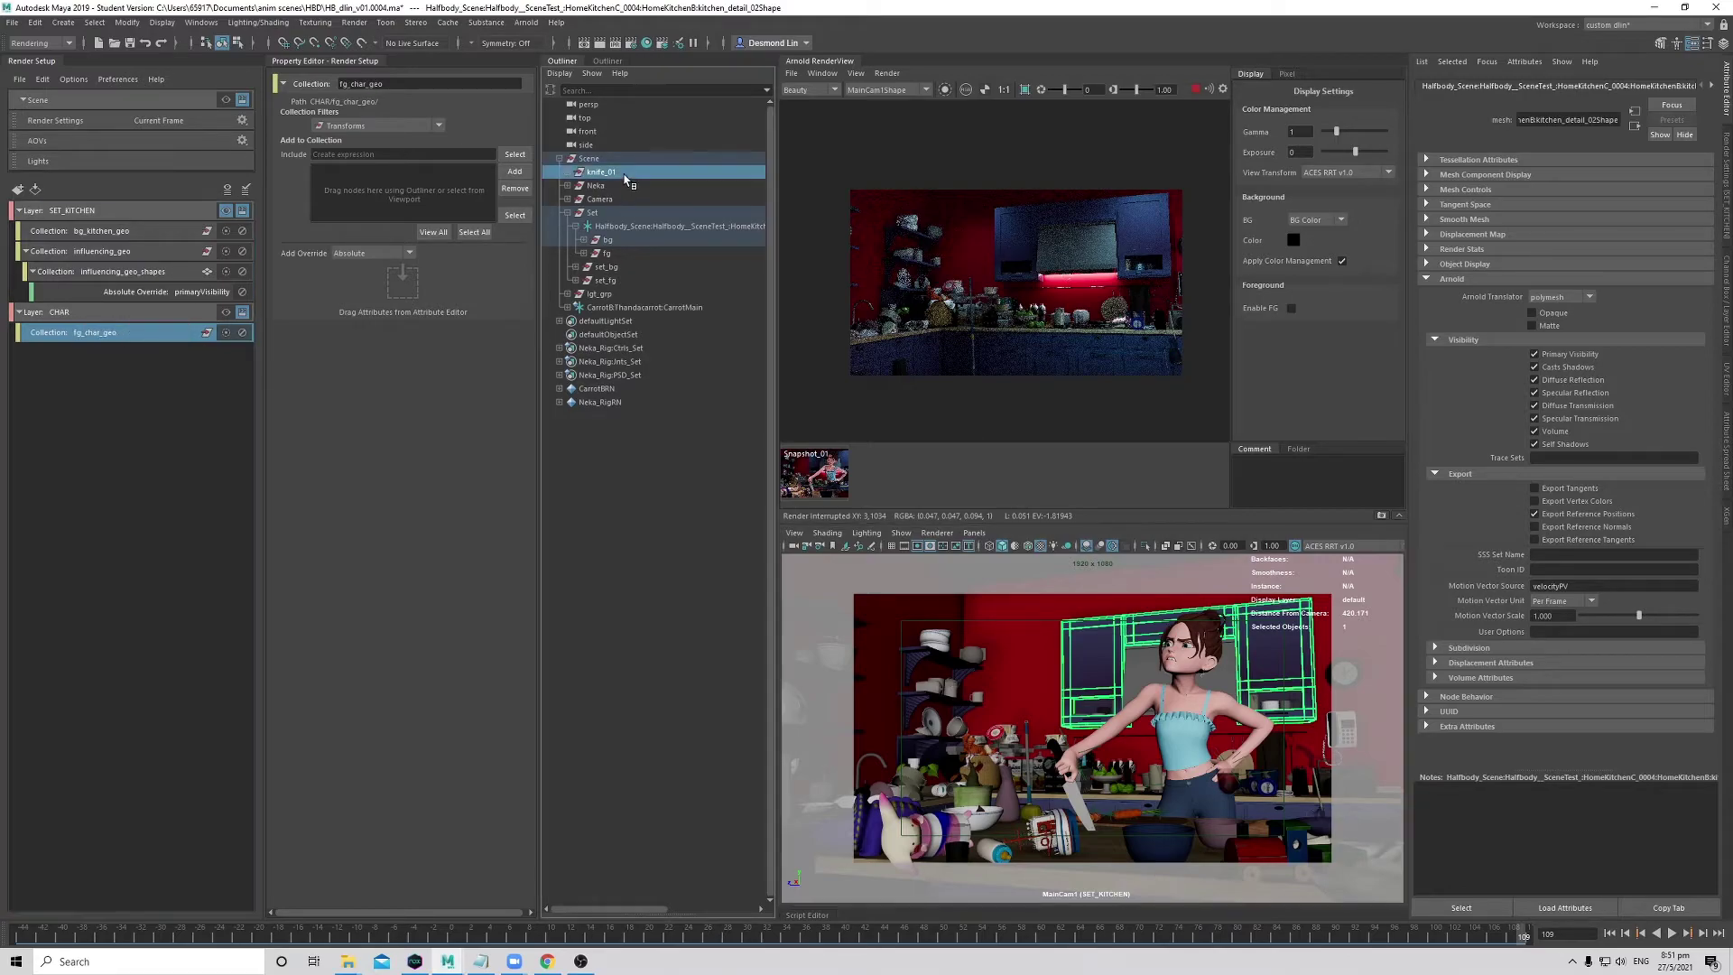
pyautogui.keyDown('ctrl'); pyautogui.click(595, 185); pyautogui.keyUp('ctrl')
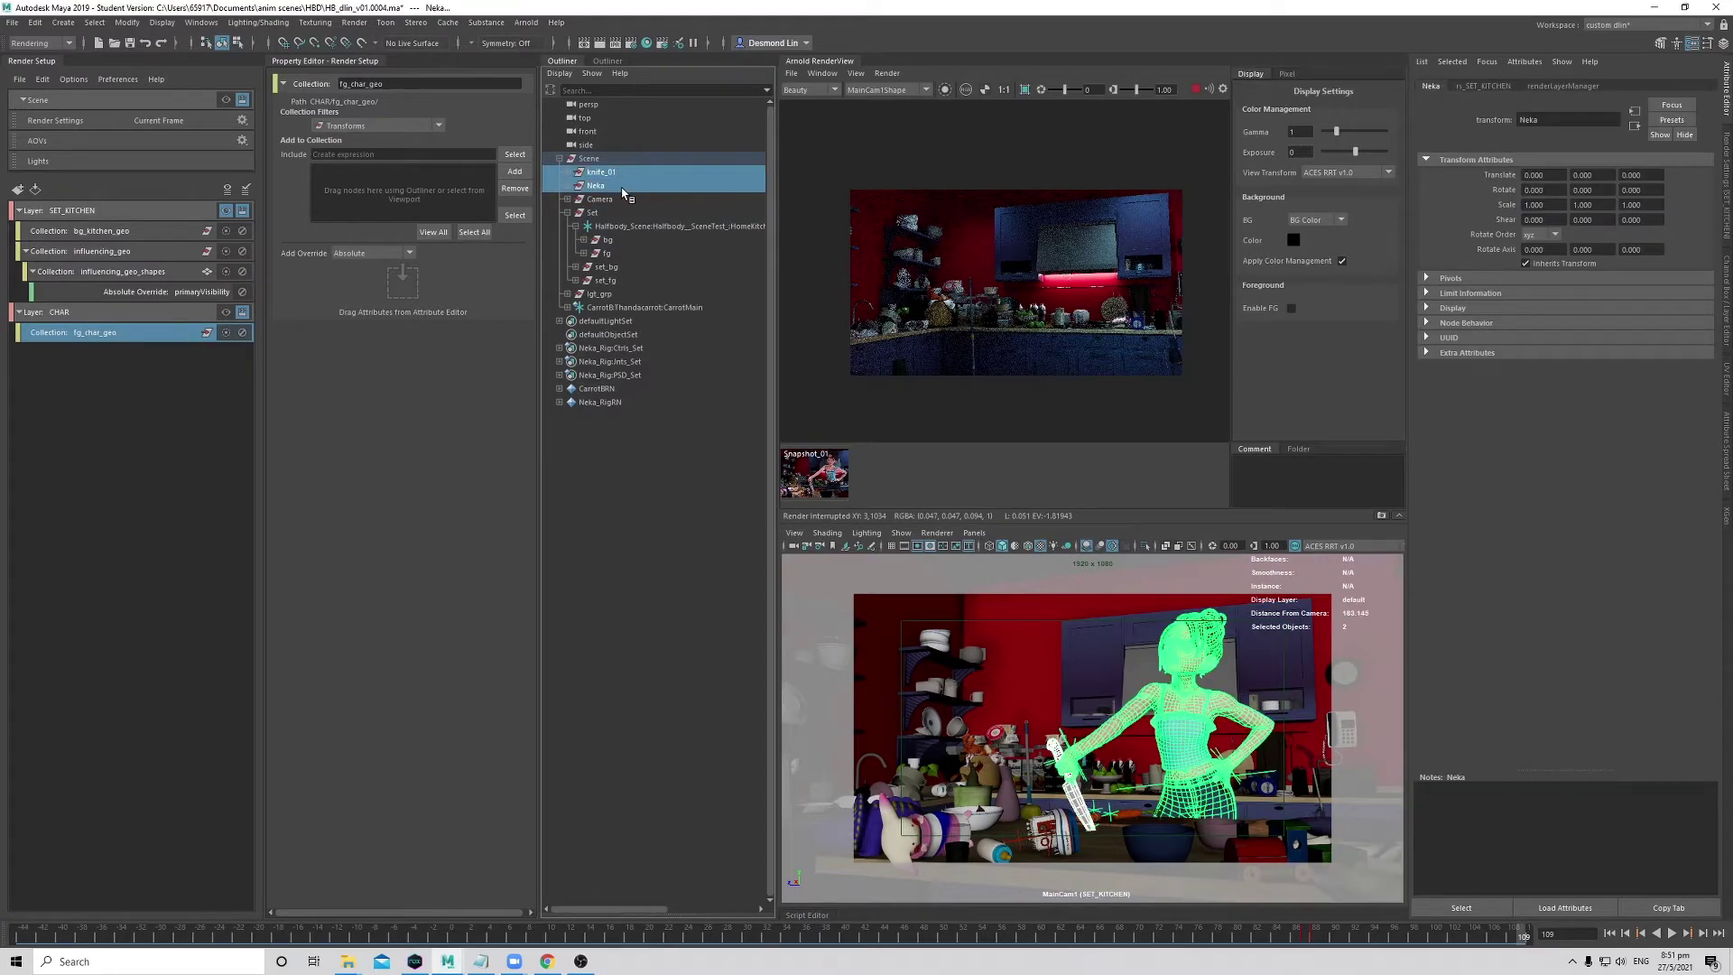
pyautogui.keyDown('ctrl'); pyautogui.click(625, 252); pyautogui.keyUp('ctrl')
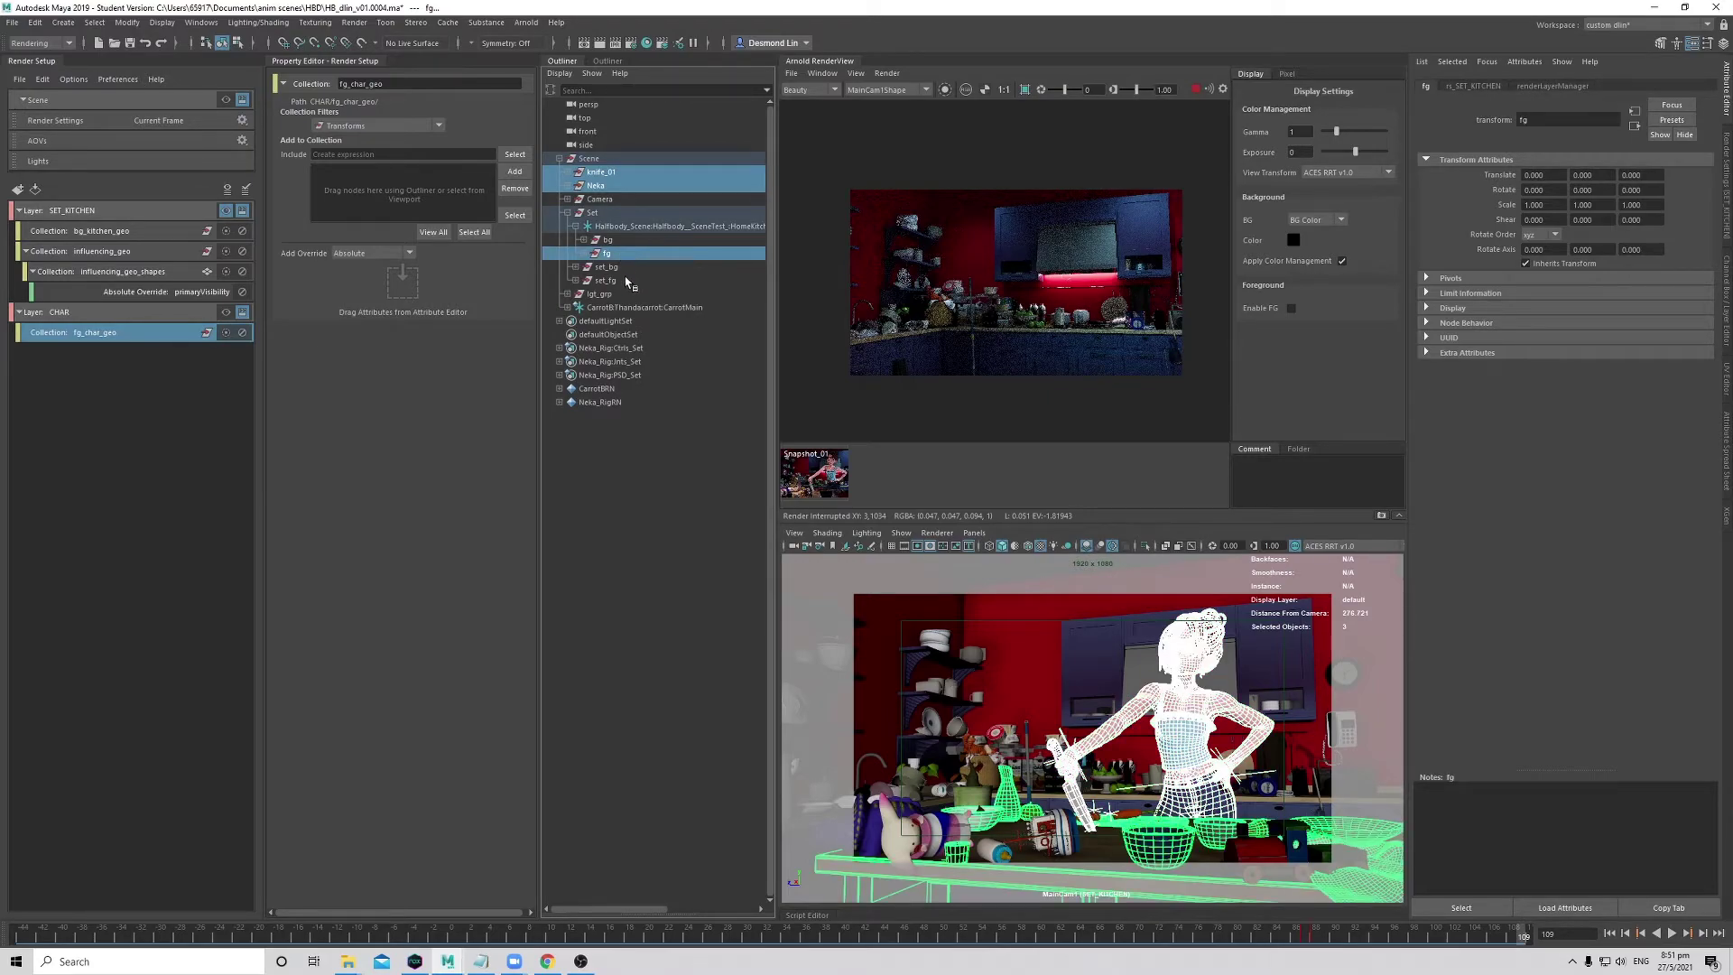
pyautogui.keyDown('ctrl'); pyautogui.click(629, 281); pyautogui.keyUp('ctrl')
pyautogui.keyDown('ctrl'); pyautogui.click(644, 308); pyautogui.keyUp('ctrl')
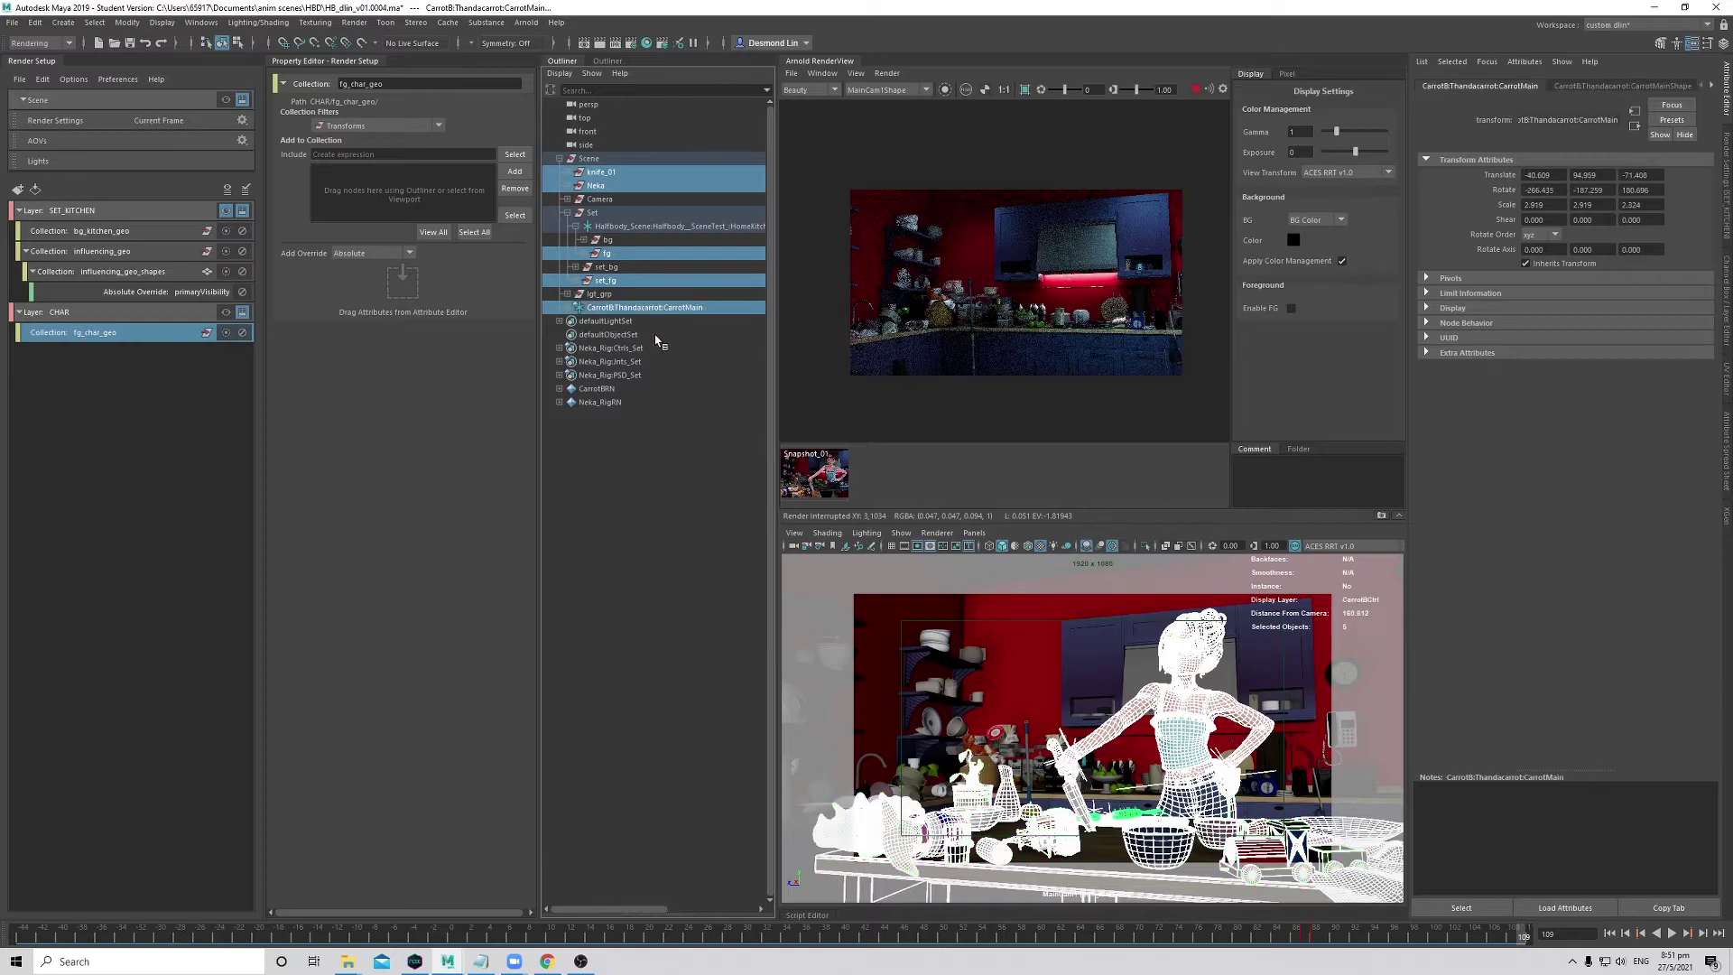
pyautogui.click(514, 172)
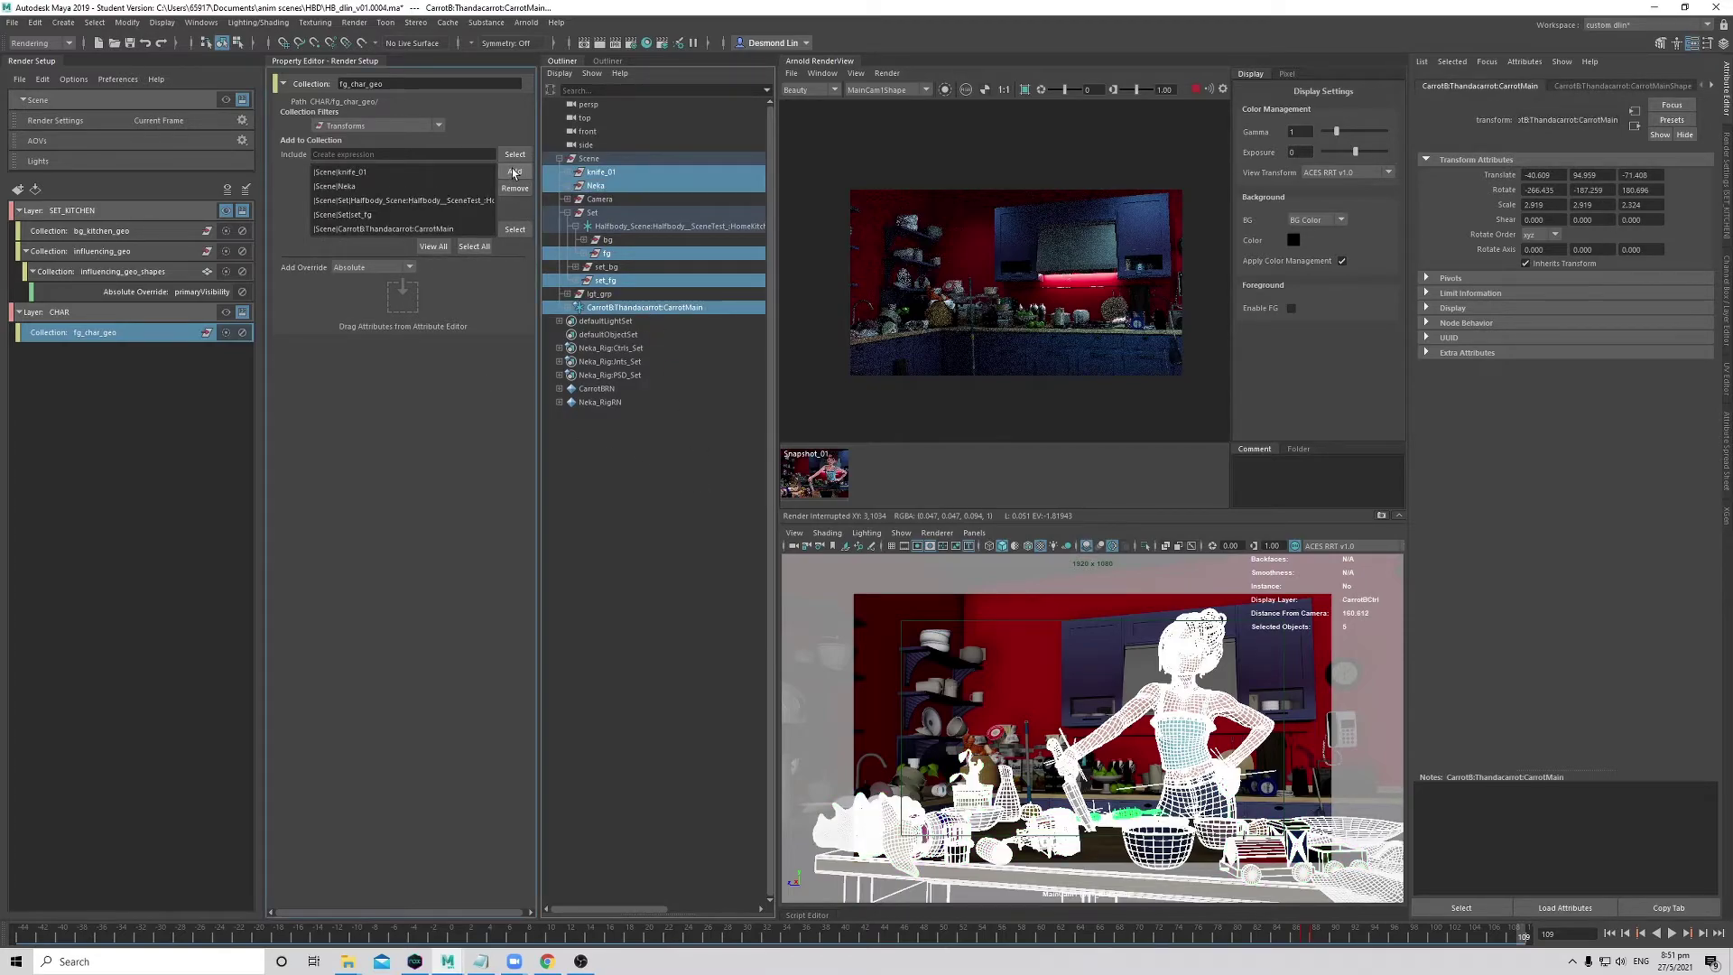
pyautogui.click(225, 313)
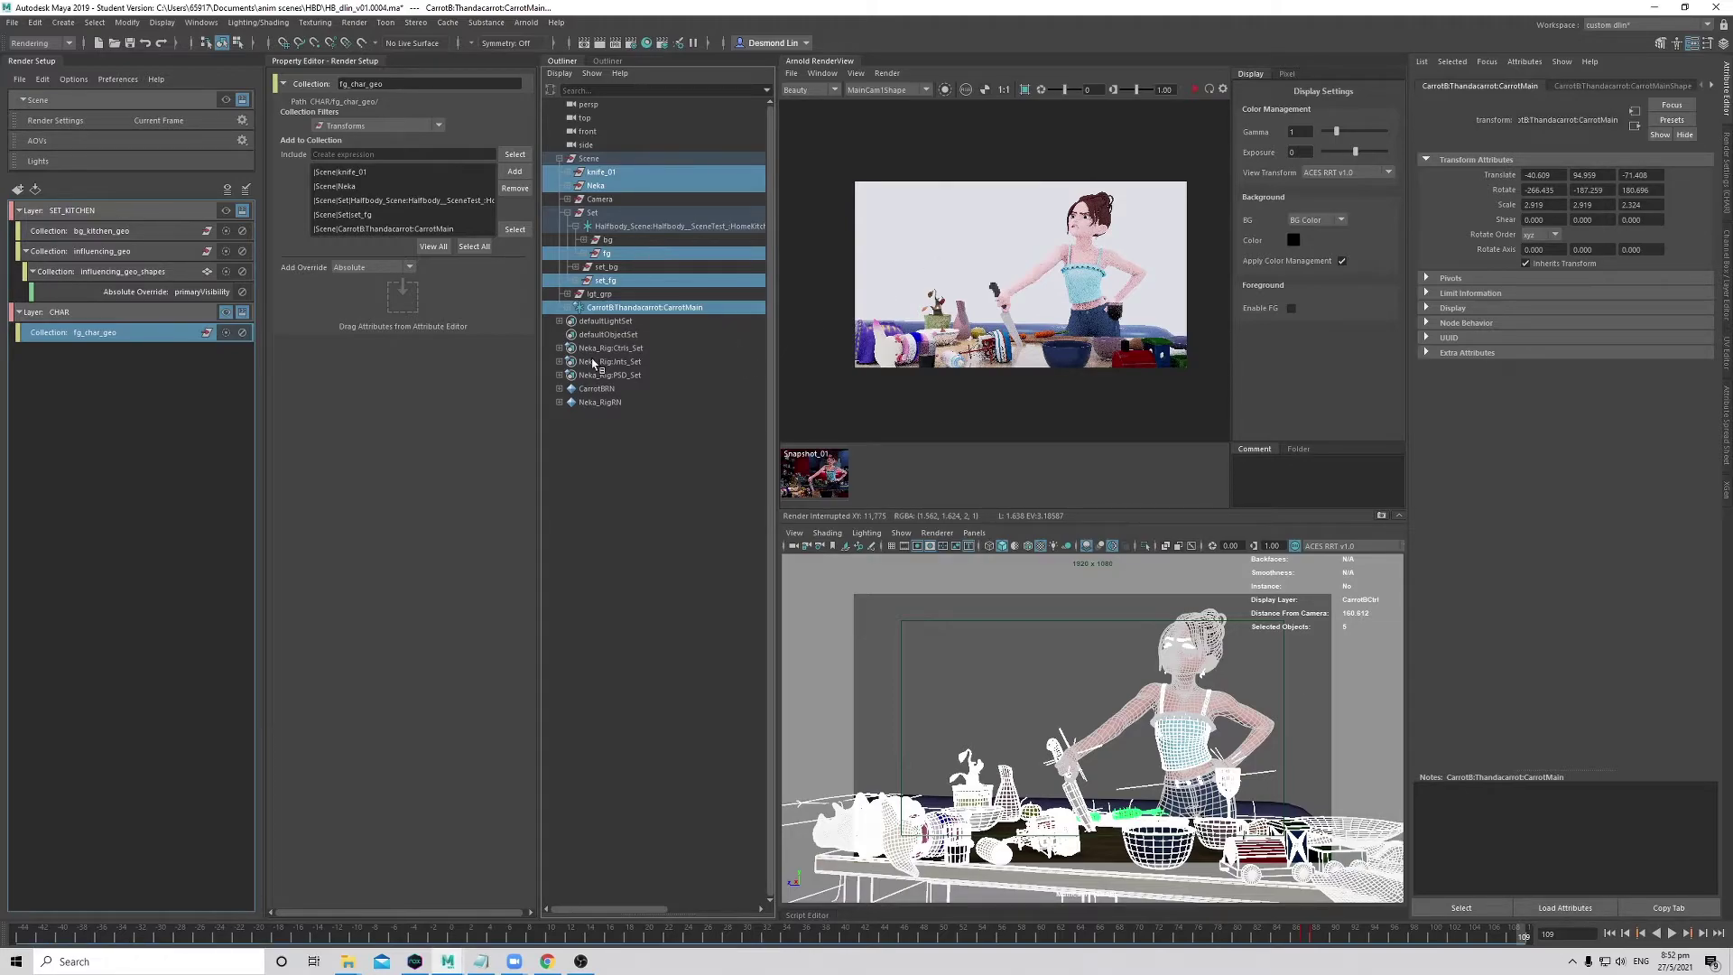
# - Select the env skydome light in lgt_grp and set its Camera visibility to 0
pyautogui.click(603, 294)
pyautogui.click(567, 294)
pyautogui.click(600, 308)
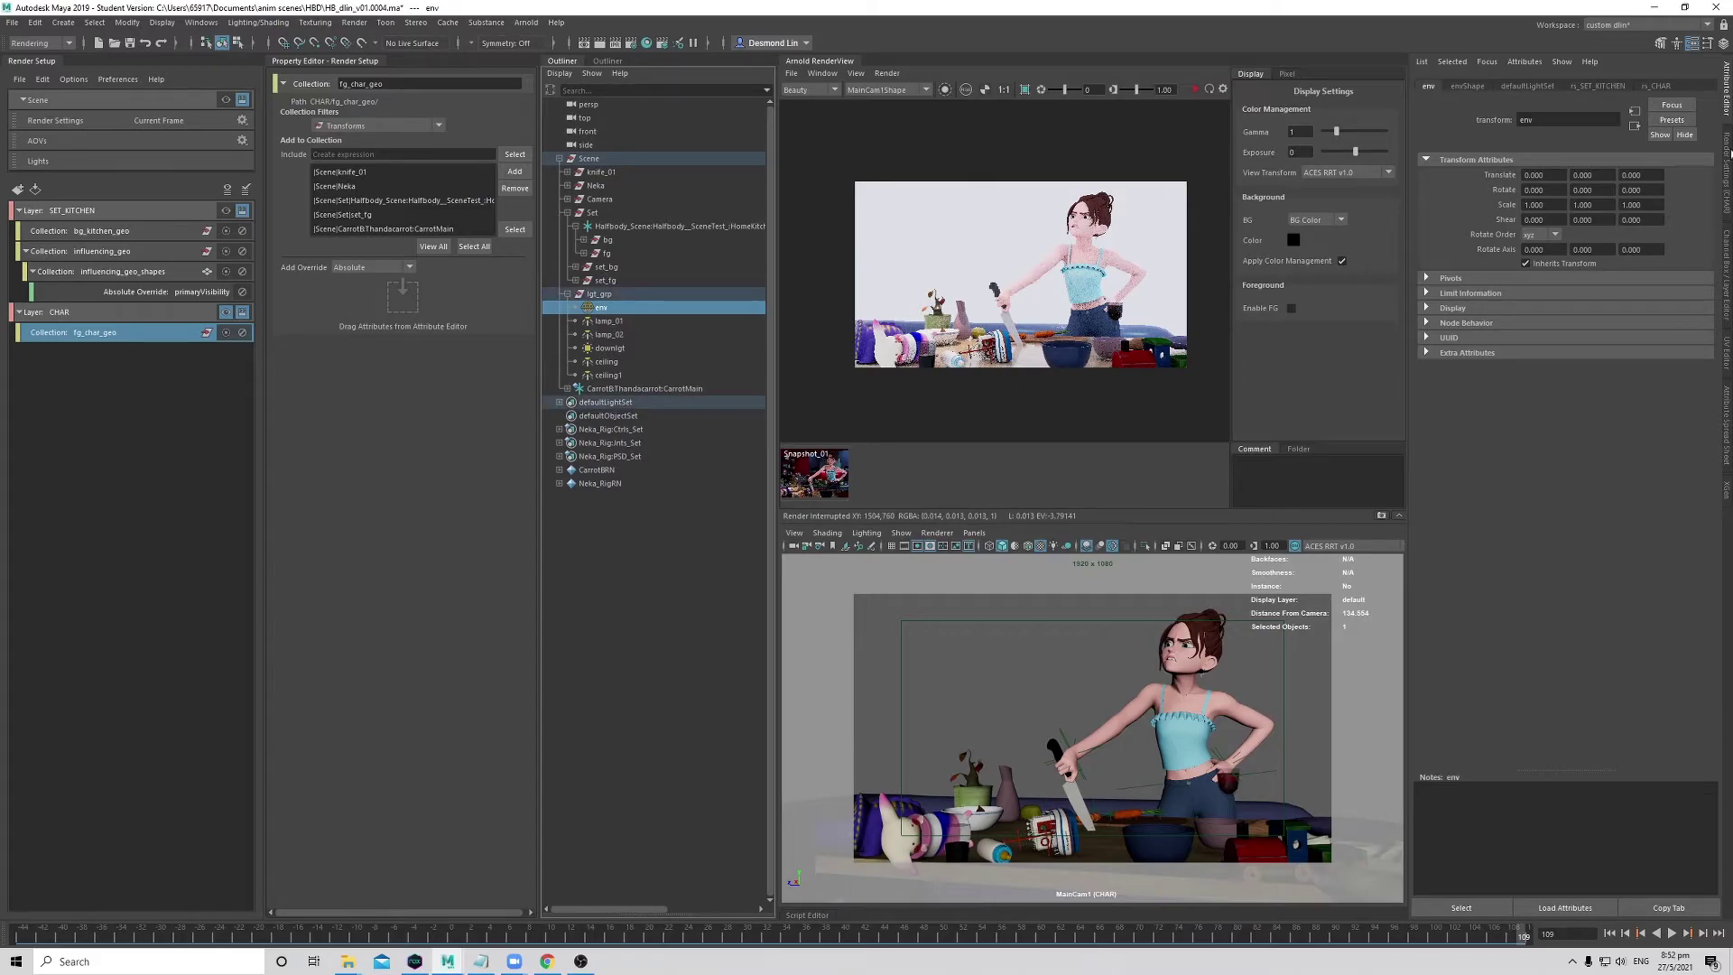
pyautogui.click(1469, 87)
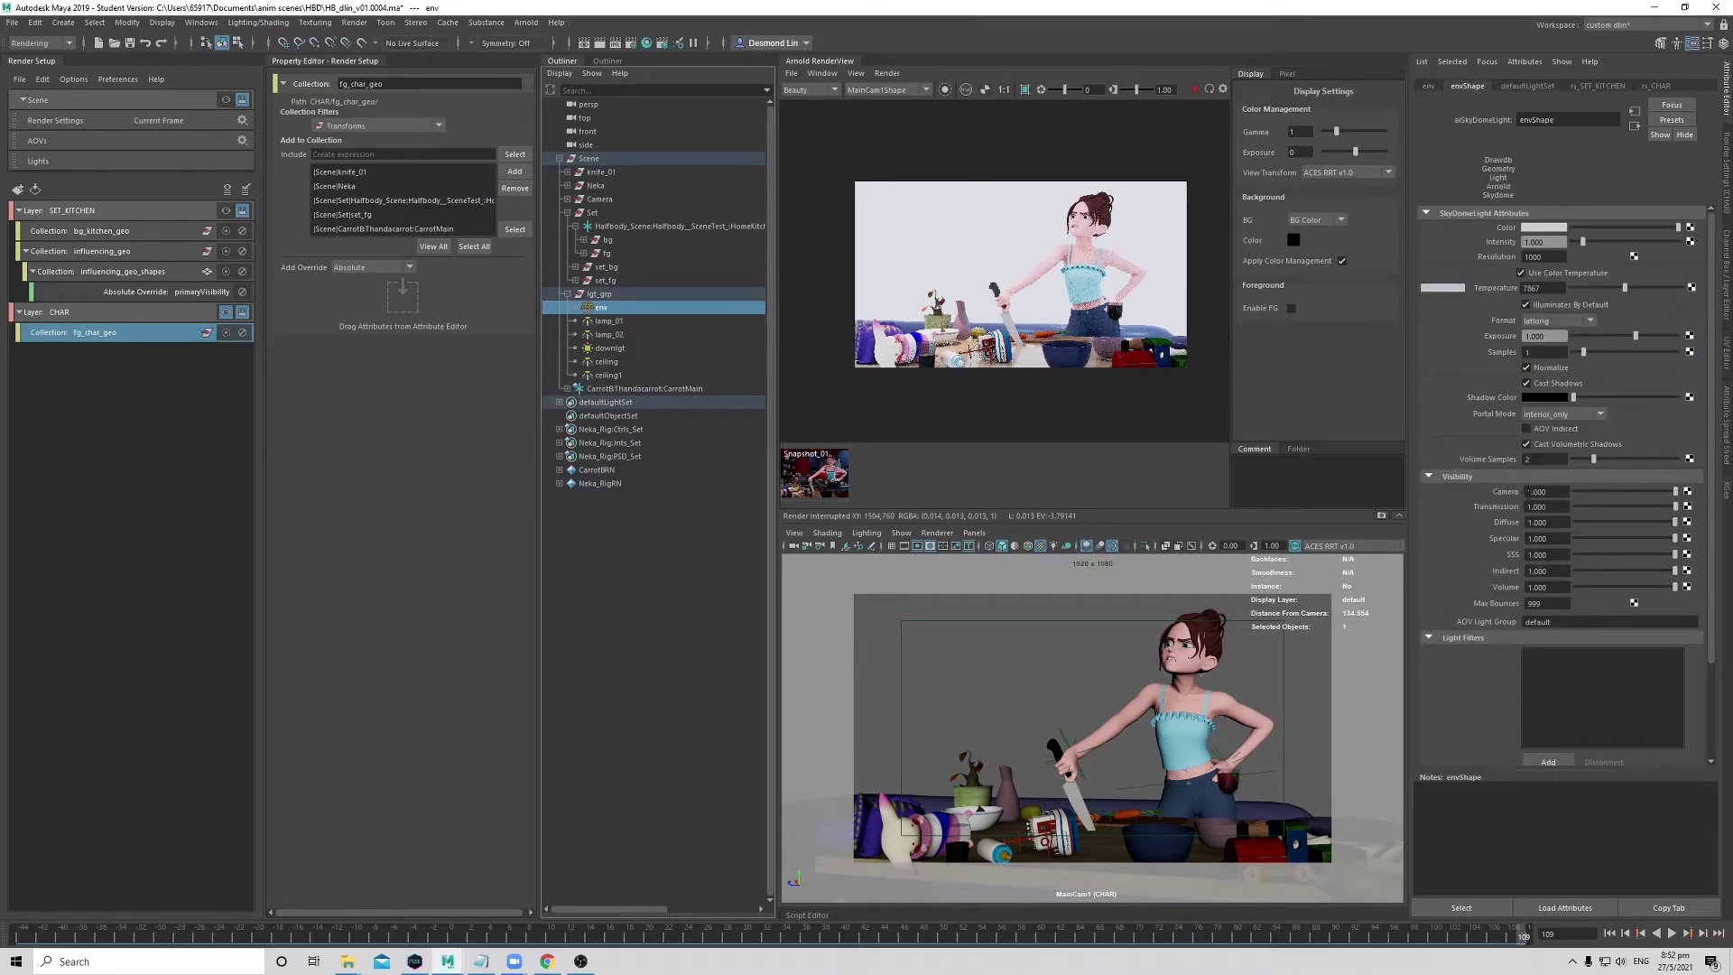
pyautogui.moveTo(1584, 497); pyautogui.dragTo(1570, 495)
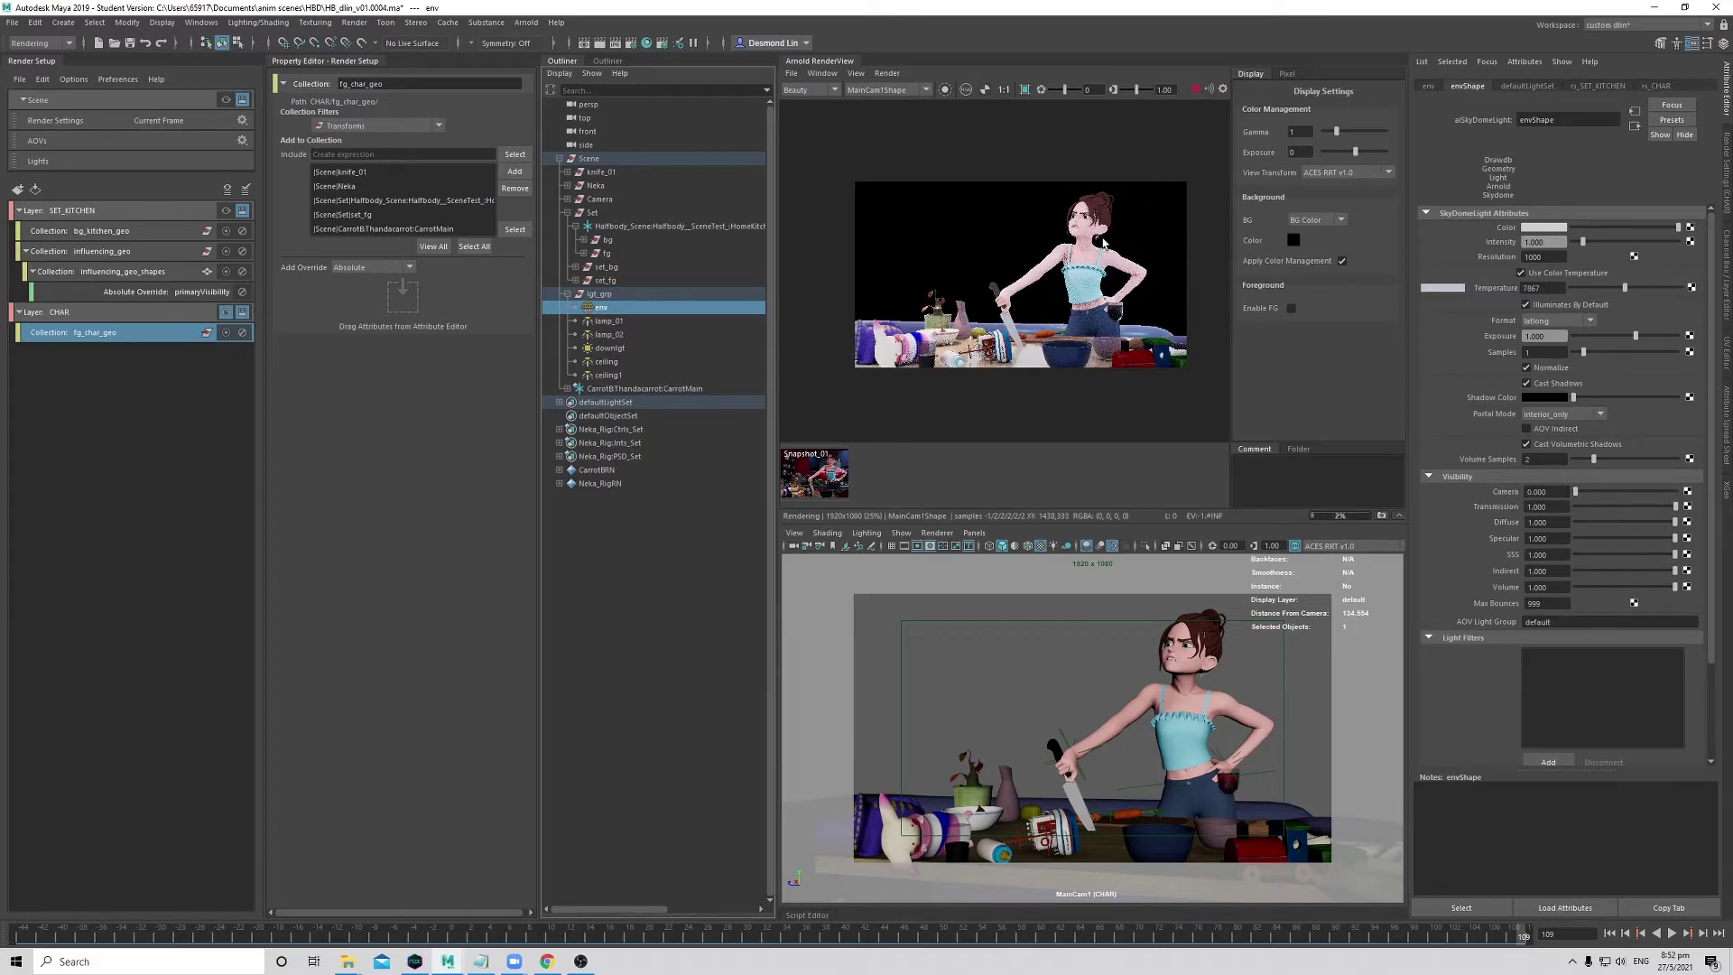
# - Stop the CHAR render, frame it in the render view and compare it with the stored Snapshot_01
pyautogui.moveTo(1100, 248); pyautogui.dragTo(1088, 273, button='middle')
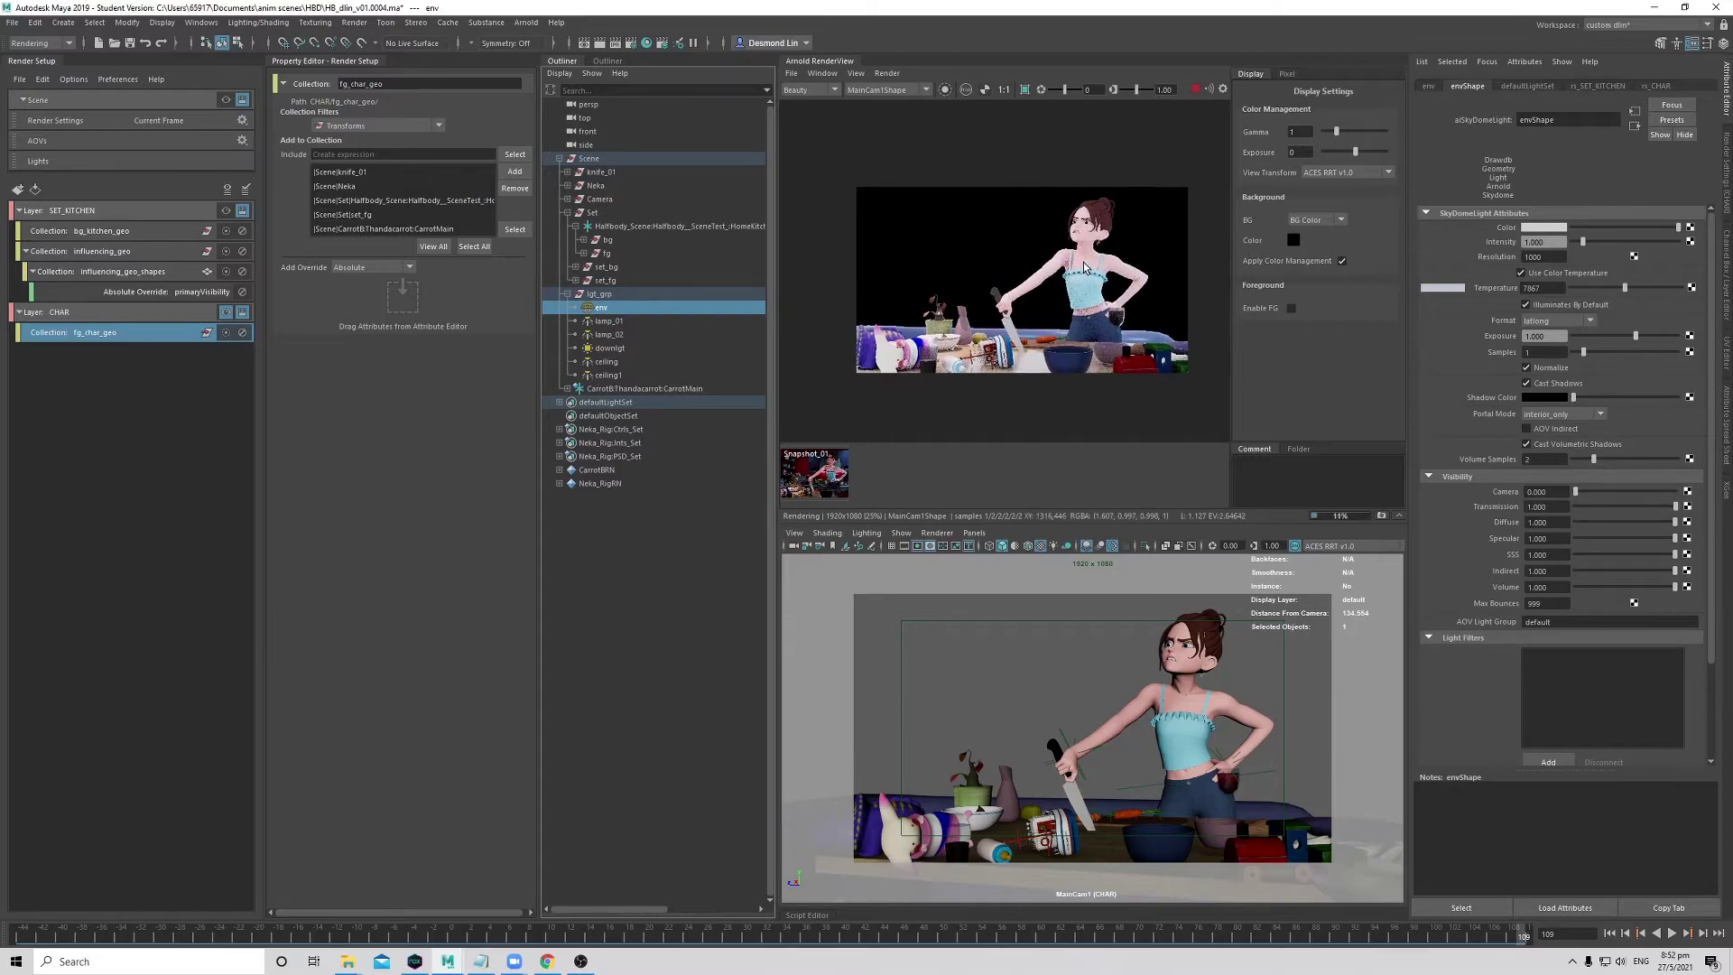
pyautogui.click(1196, 89)
pyautogui.press('f')
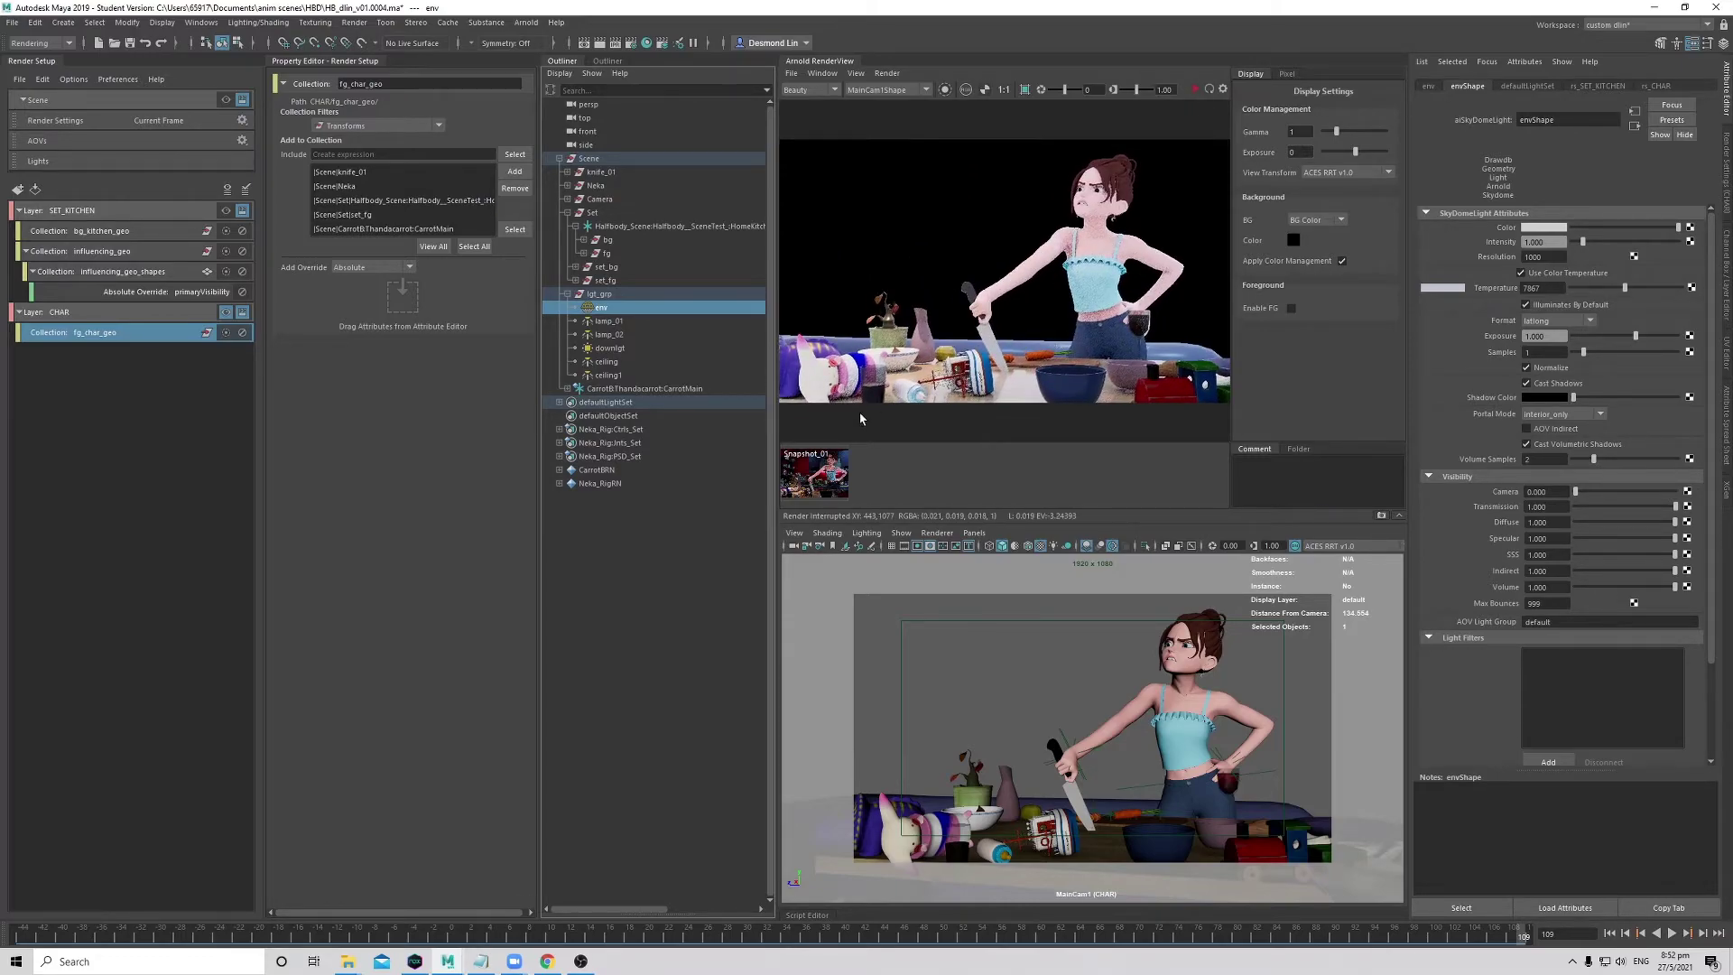
pyautogui.click(815, 472)
pyautogui.click(817, 470)
pyautogui.click(817, 471)
pyautogui.click(817, 470)
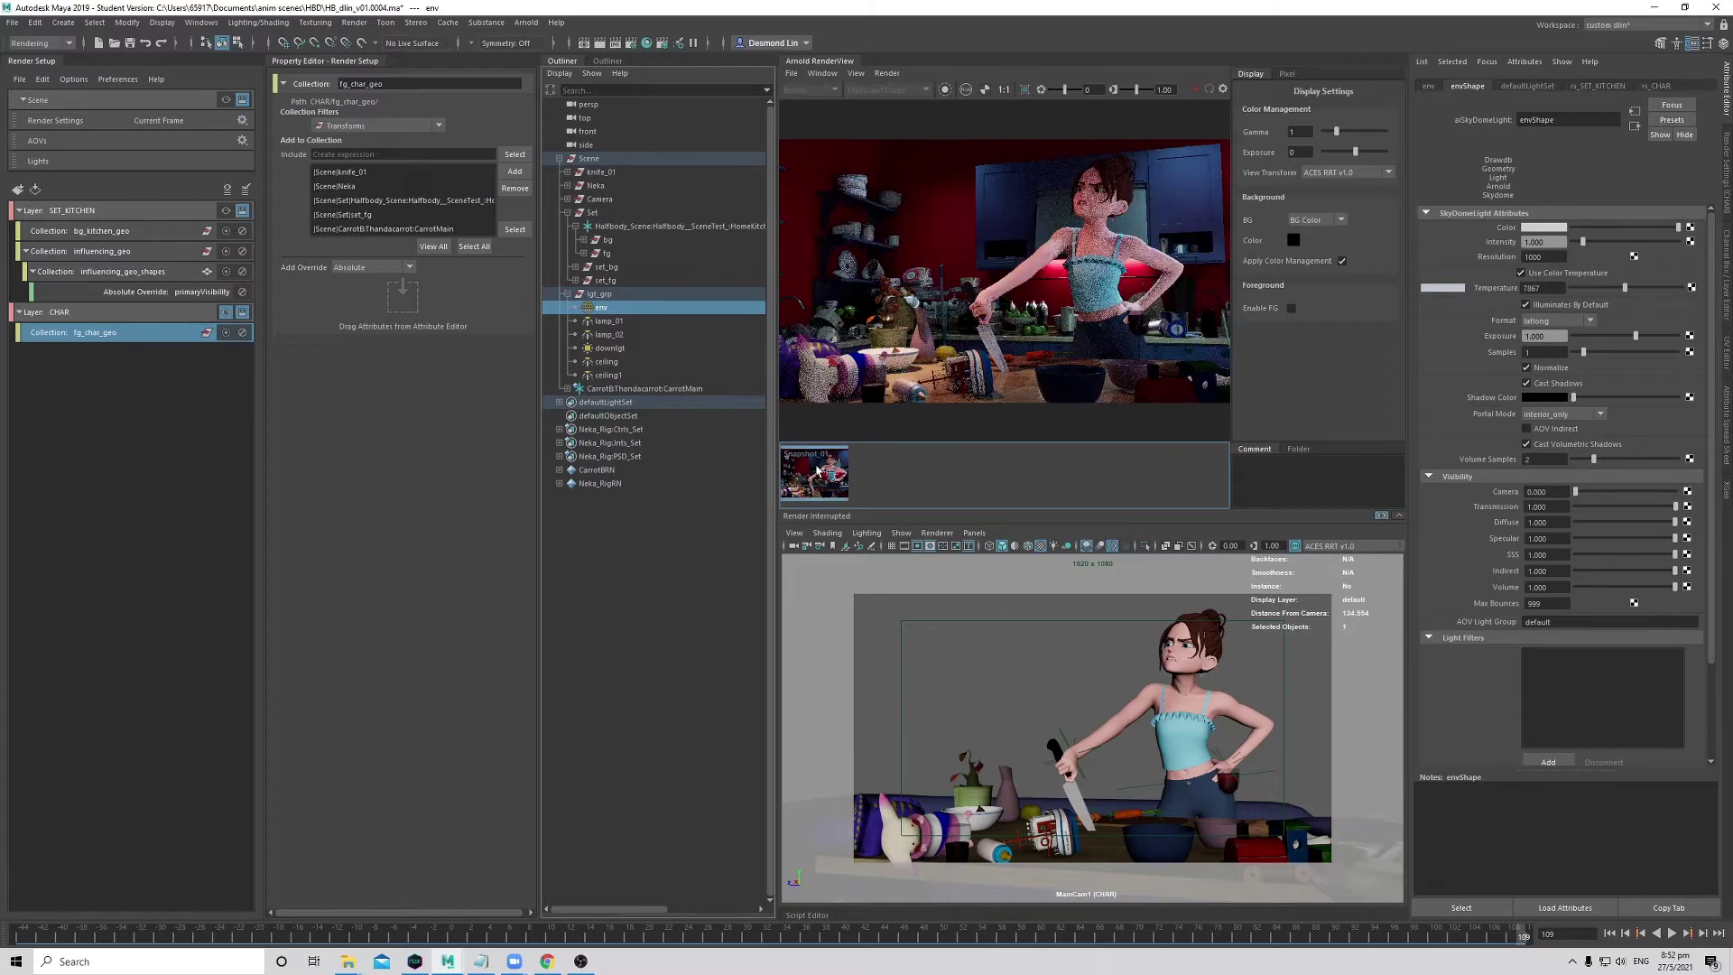
pyautogui.click(822, 479)
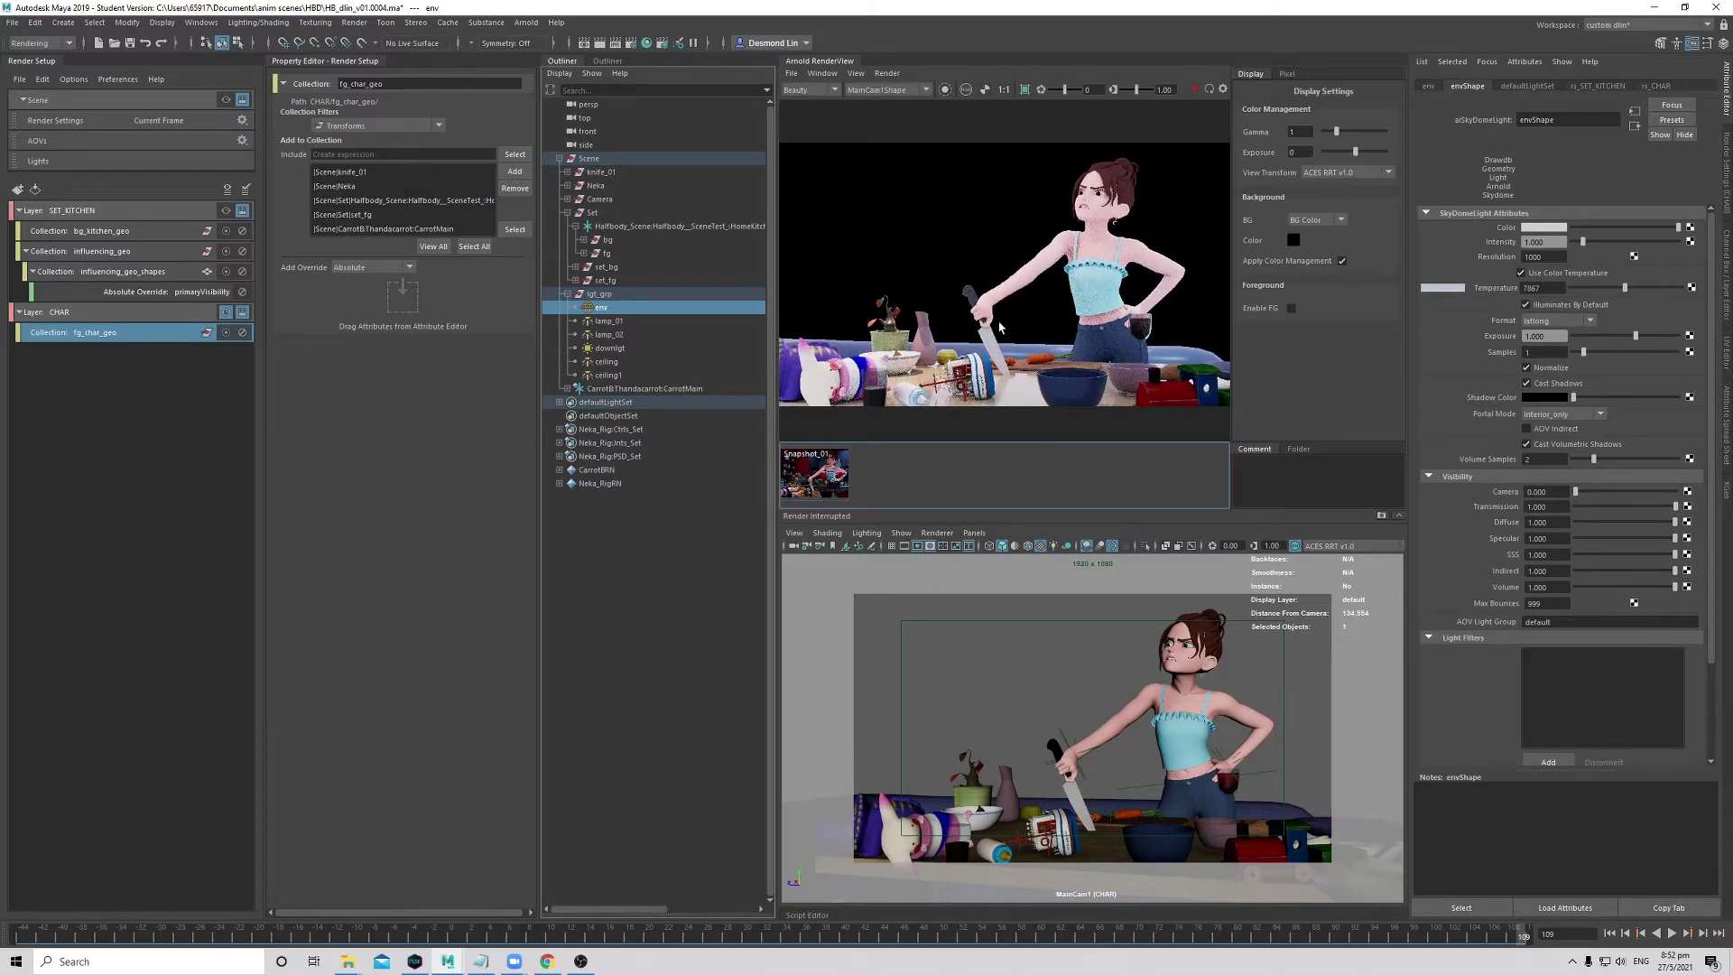
pyautogui.scroll(-2, 1038, 316)
pyautogui.scroll(2, 1038, 316)
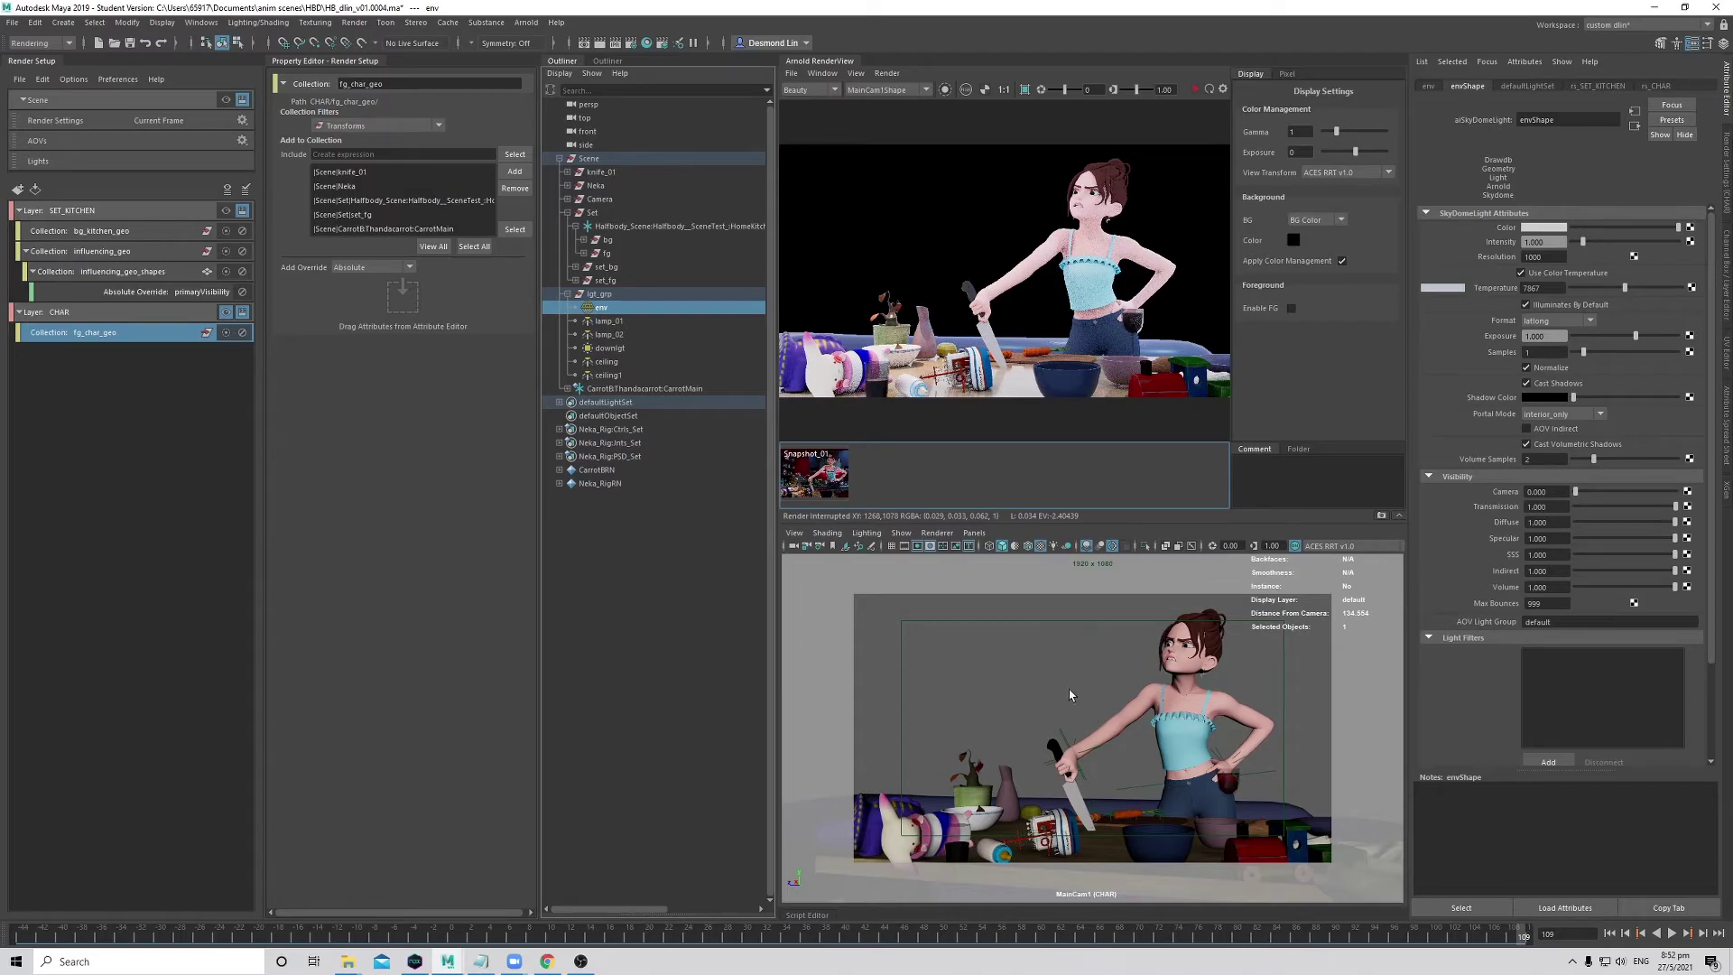
# - Create a second collection in the CHAR layer for the influencing geometry, named influencing_geo
pyautogui.click(116, 312)
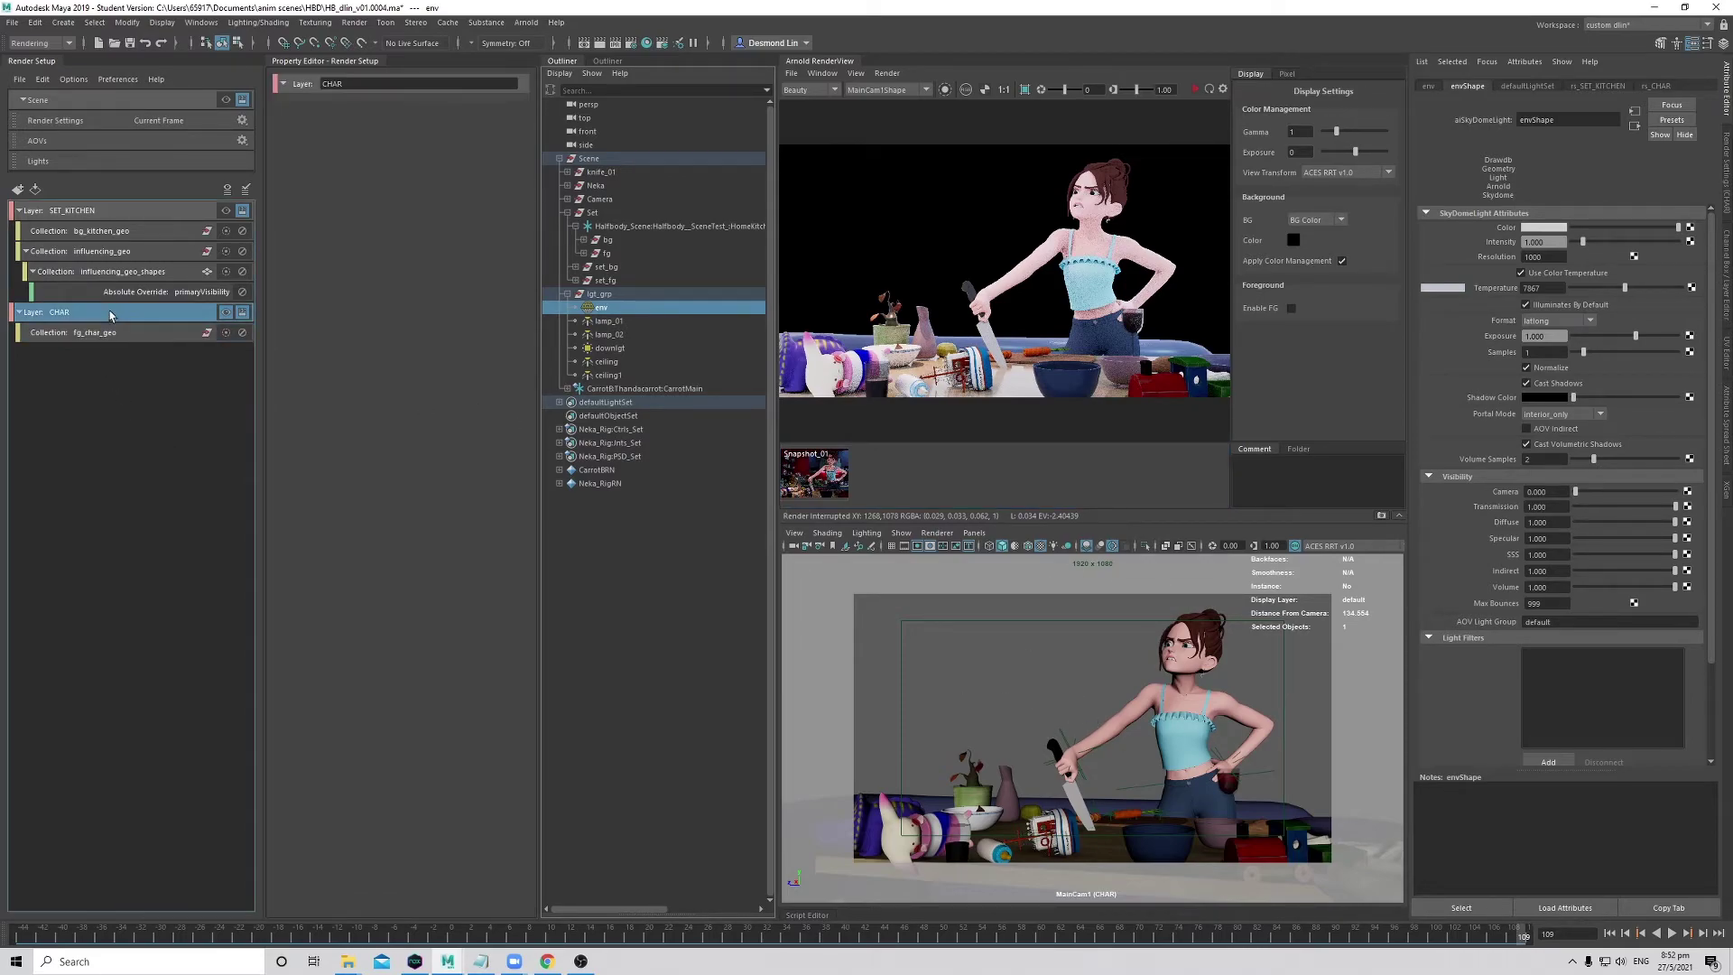
pyautogui.rightClick(116, 313)
pyautogui.click(120, 316)
pyautogui.write('in')
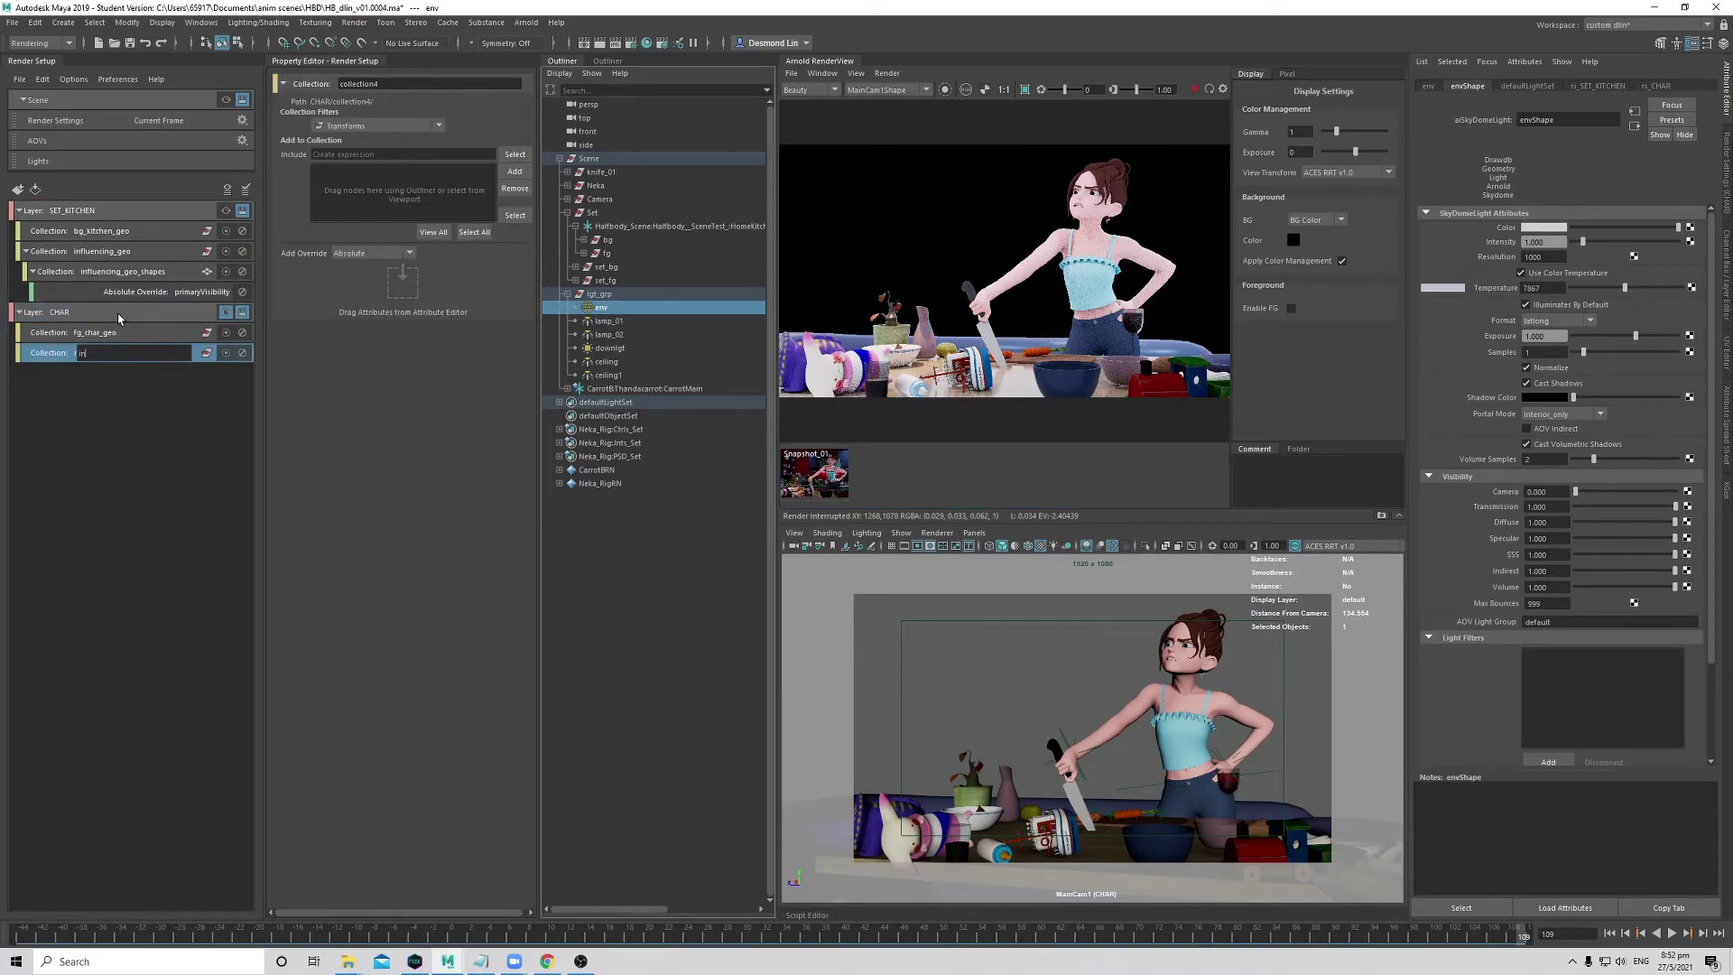
pyautogui.write('fluencing_geo')
pyautogui.press('Return')
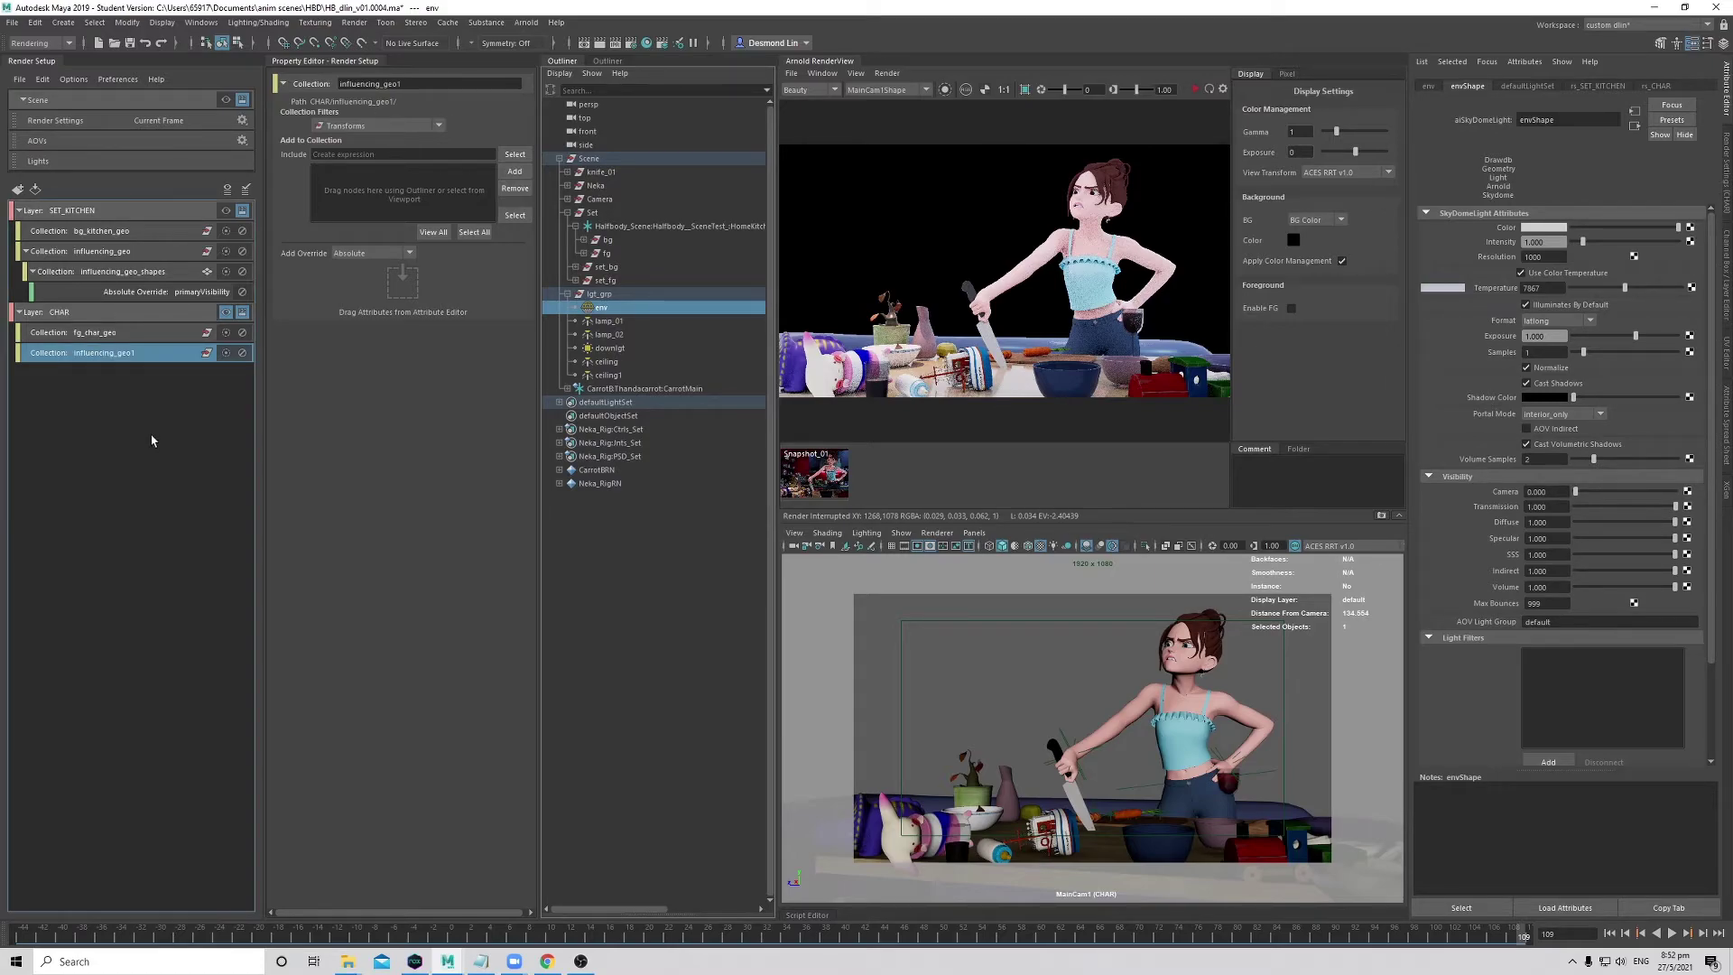
# - Add the set_bg and bg groups to the CHAR layer's influencing geometry collection
pyautogui.click(632, 267)
pyautogui.keyDown('ctrl'); pyautogui.click(637, 241); pyautogui.keyUp('ctrl')
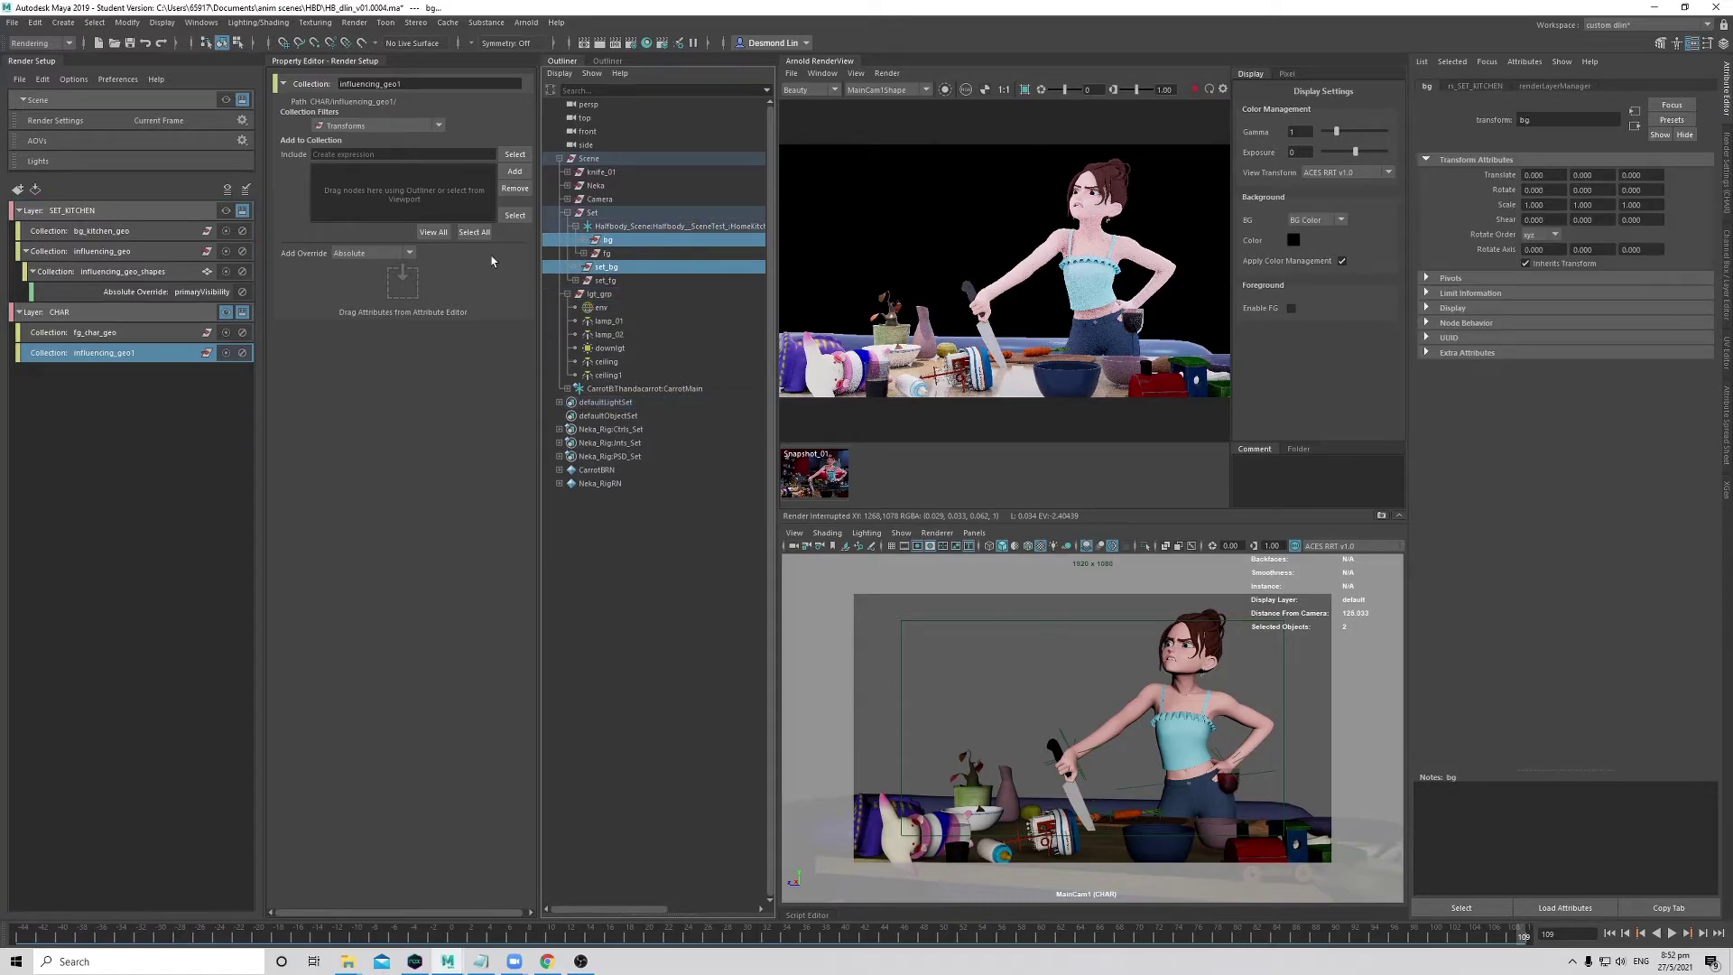
pyautogui.click(515, 172)
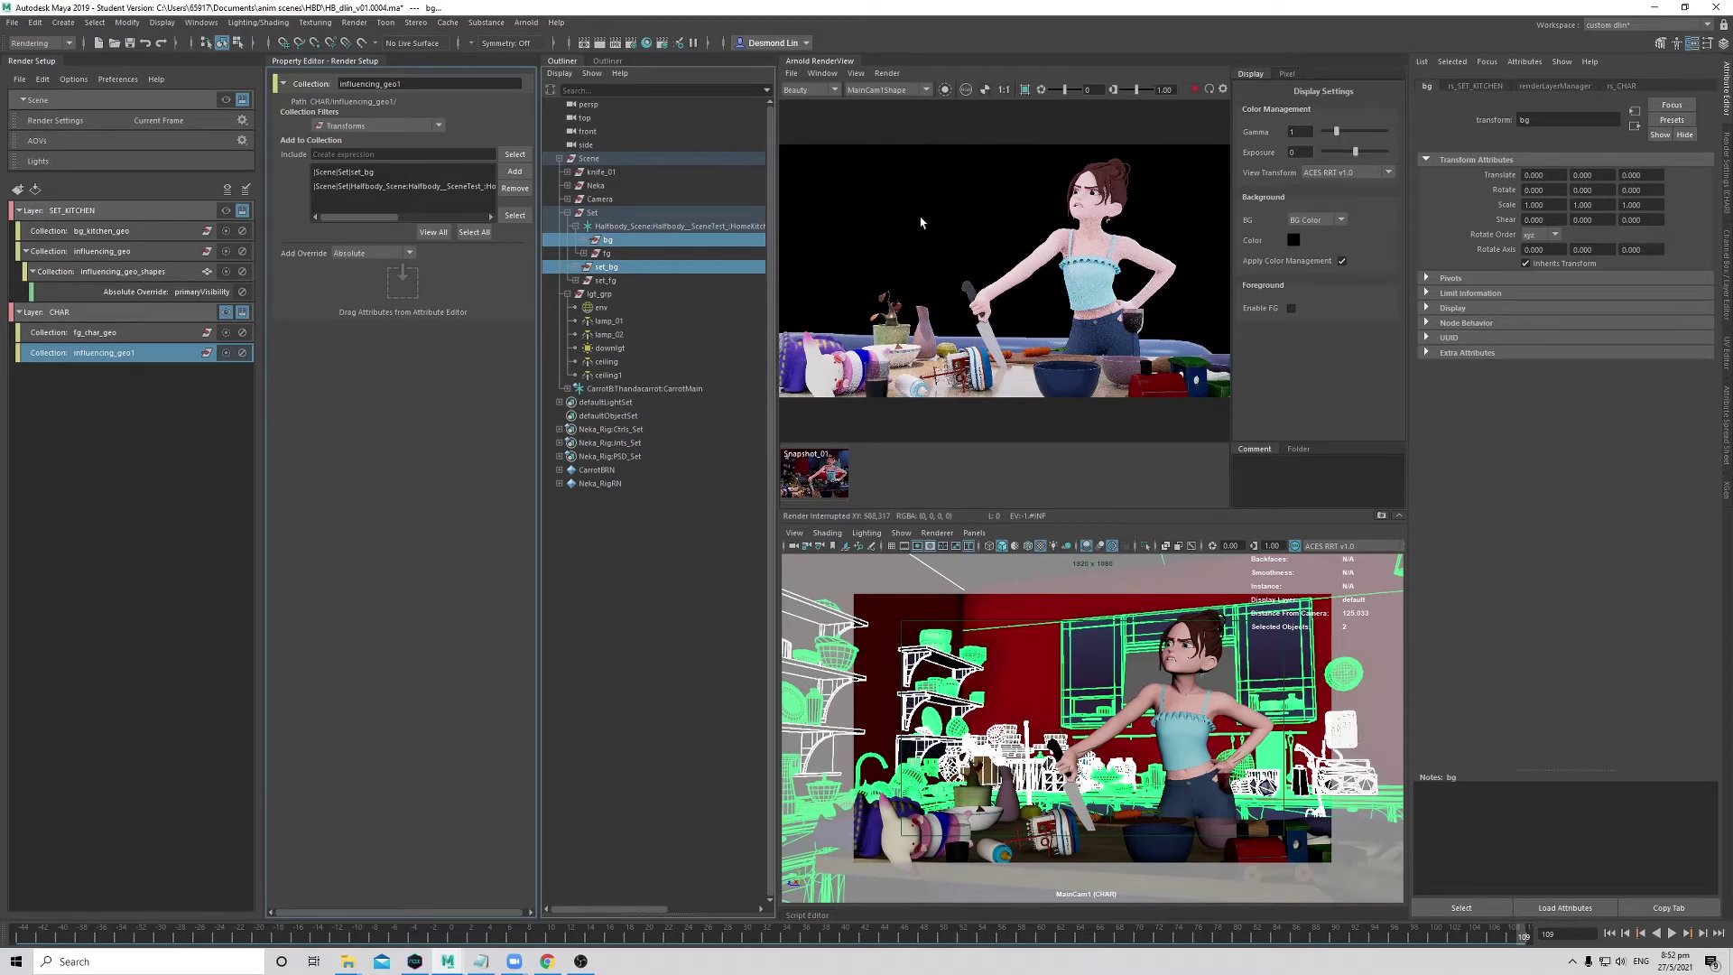
# - Create an absolute Primary Visibility override for the CHAR layer from the blue kitchen cabinet's shape, and turn Primary Visibility off in it
pyautogui.click(1241, 656)
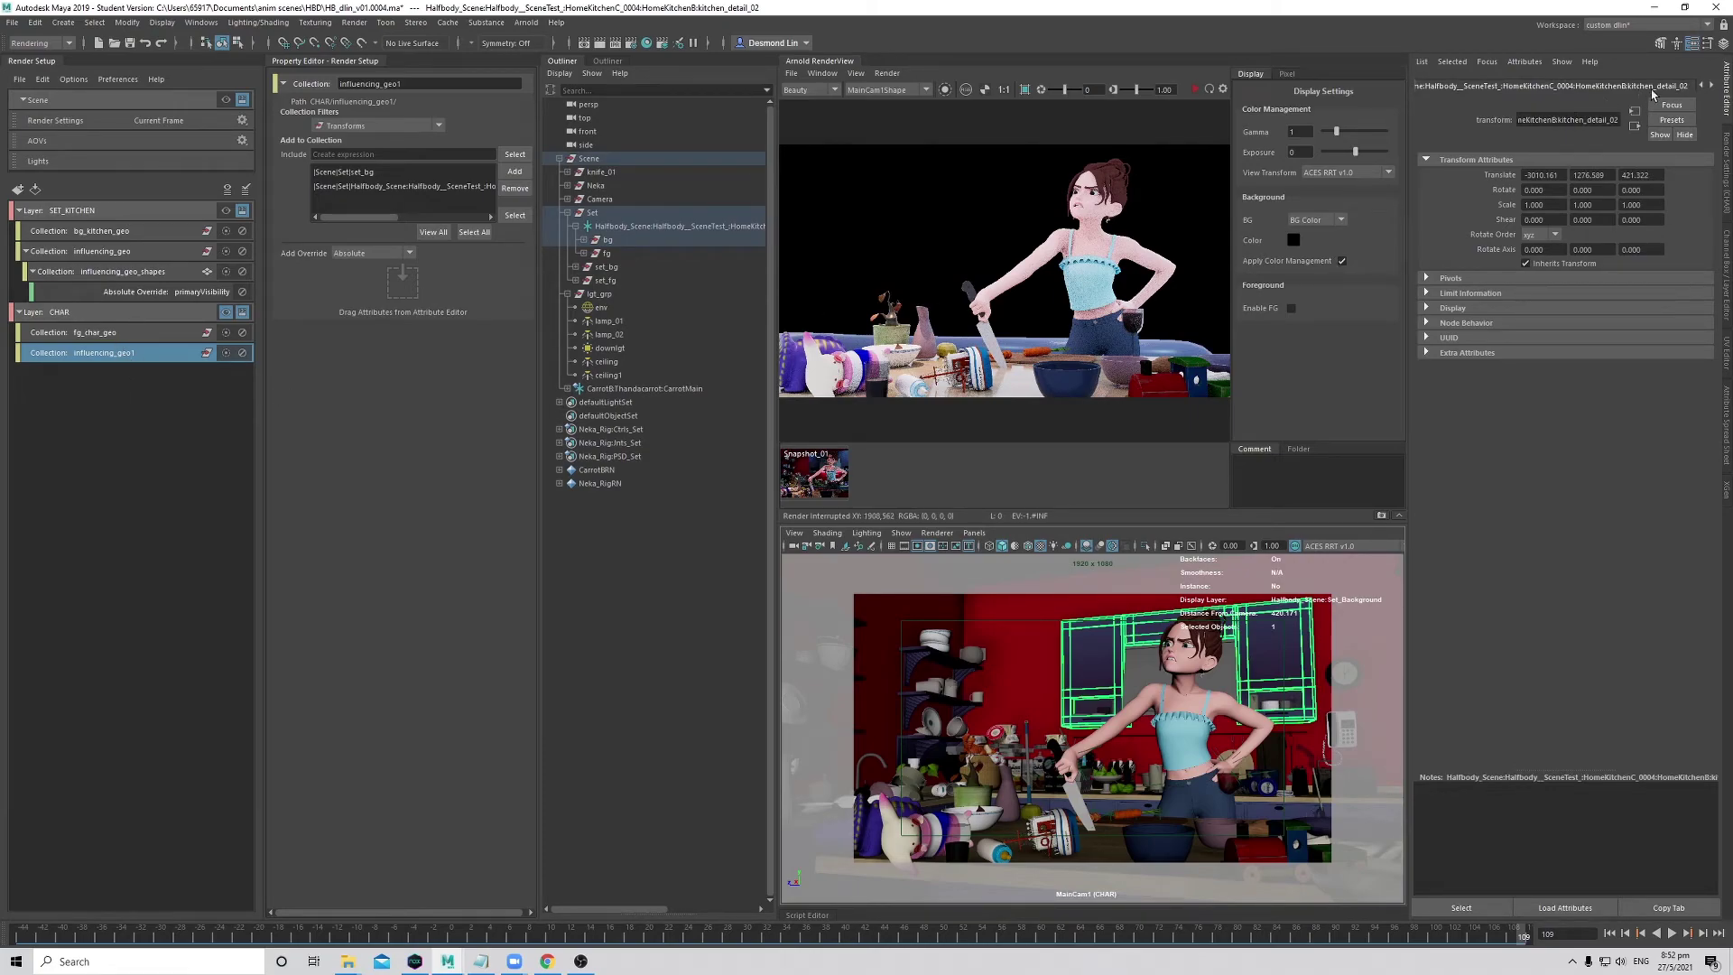
pyautogui.click(1708, 86)
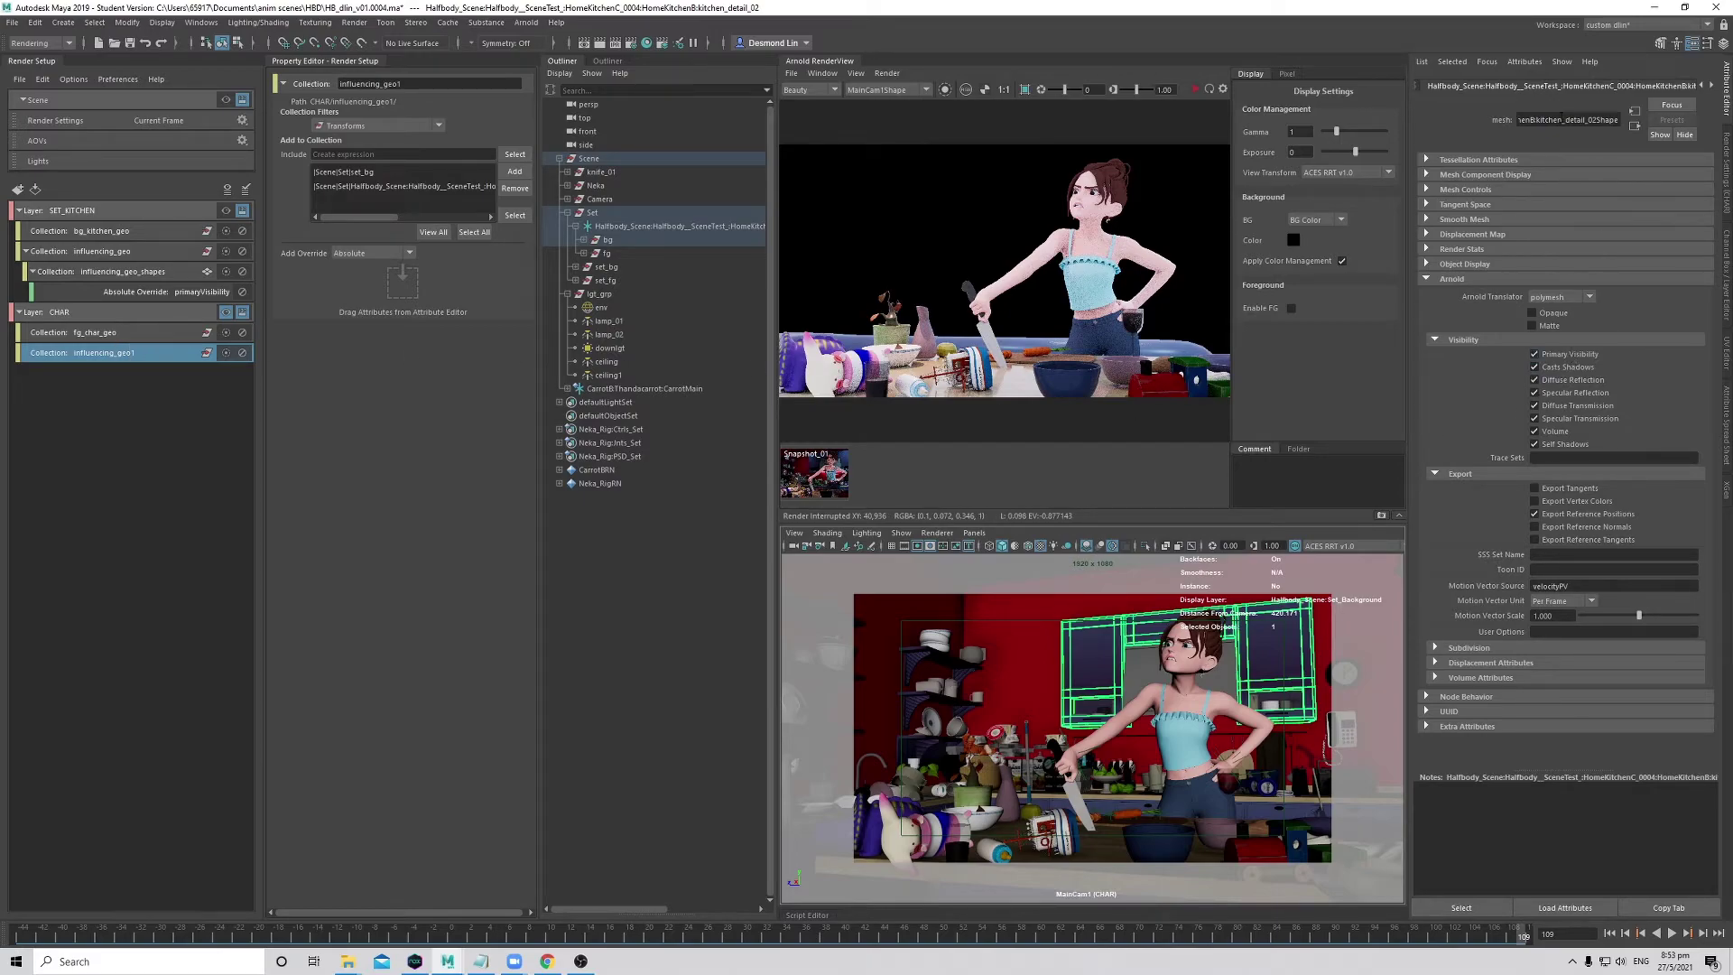
pyautogui.rightClick(1571, 358)
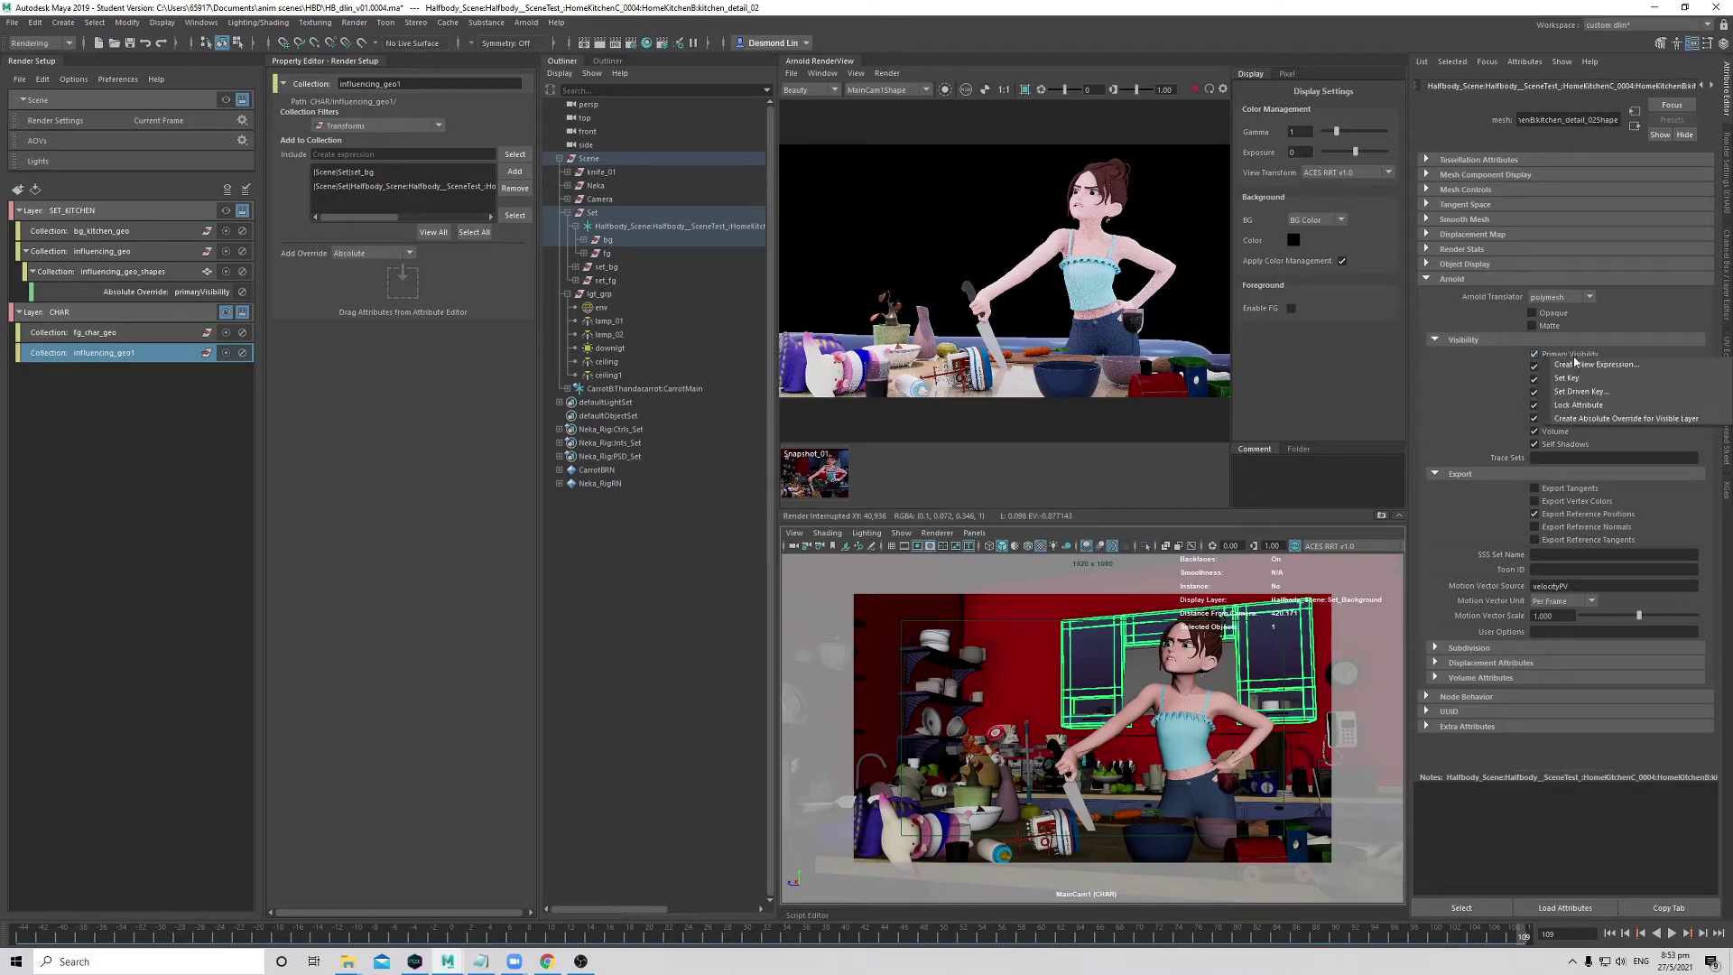
pyautogui.click(1651, 419)
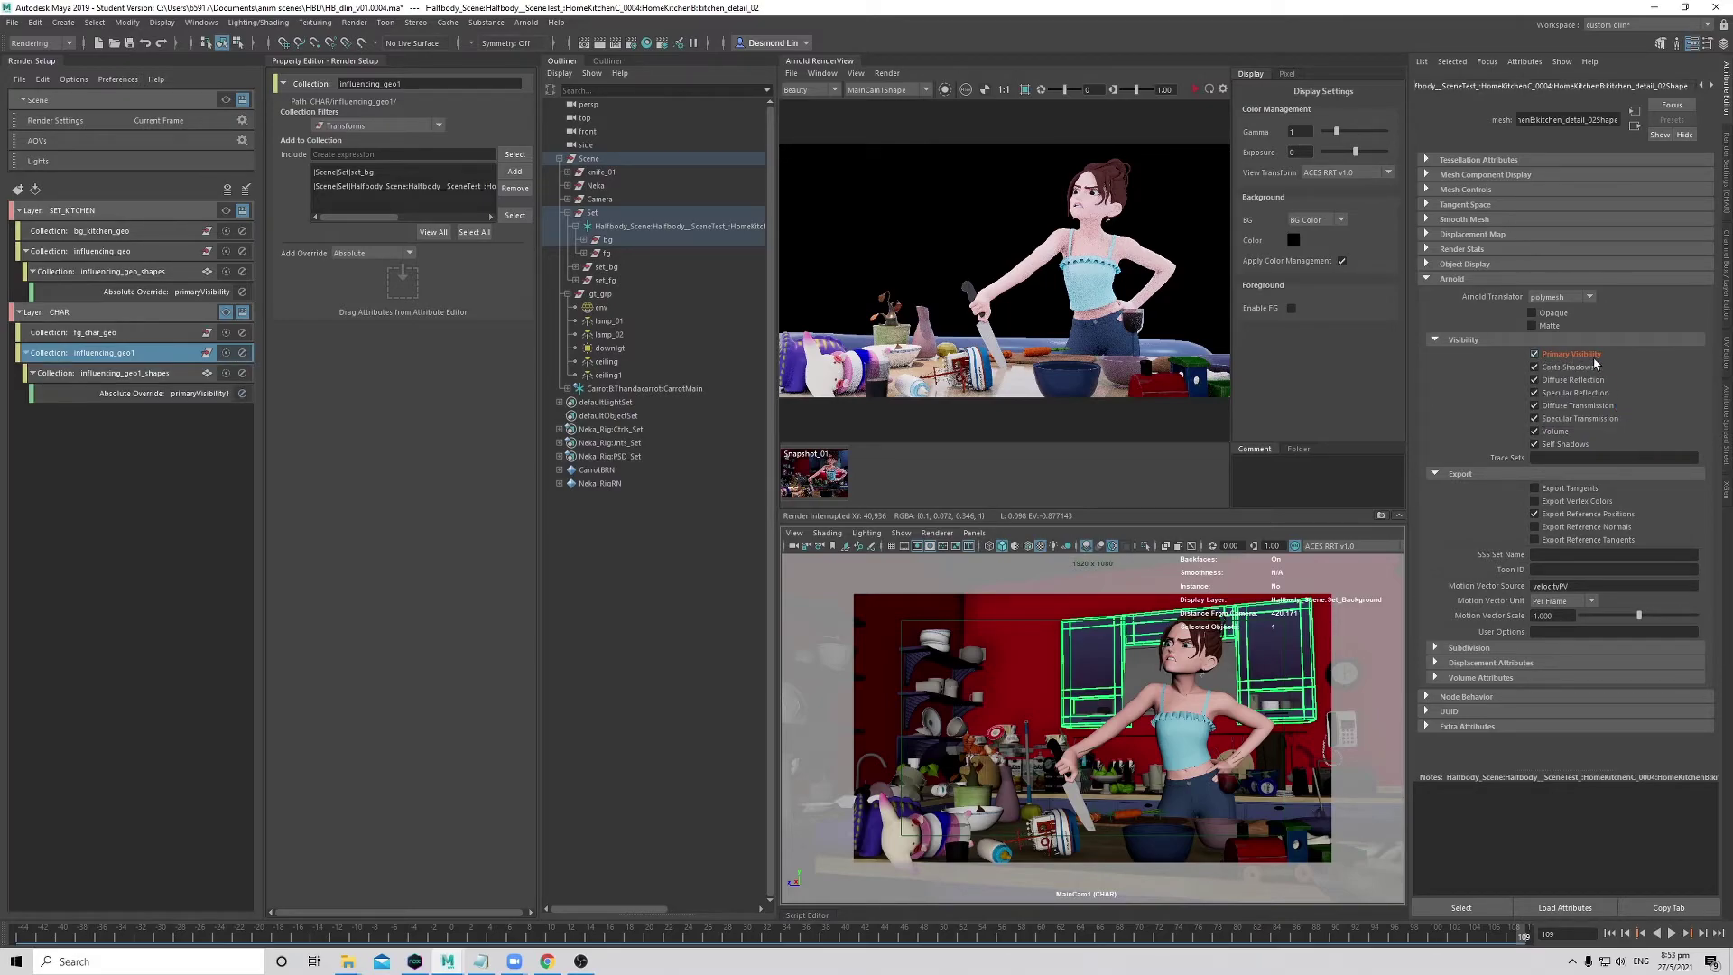
pyautogui.click(176, 395)
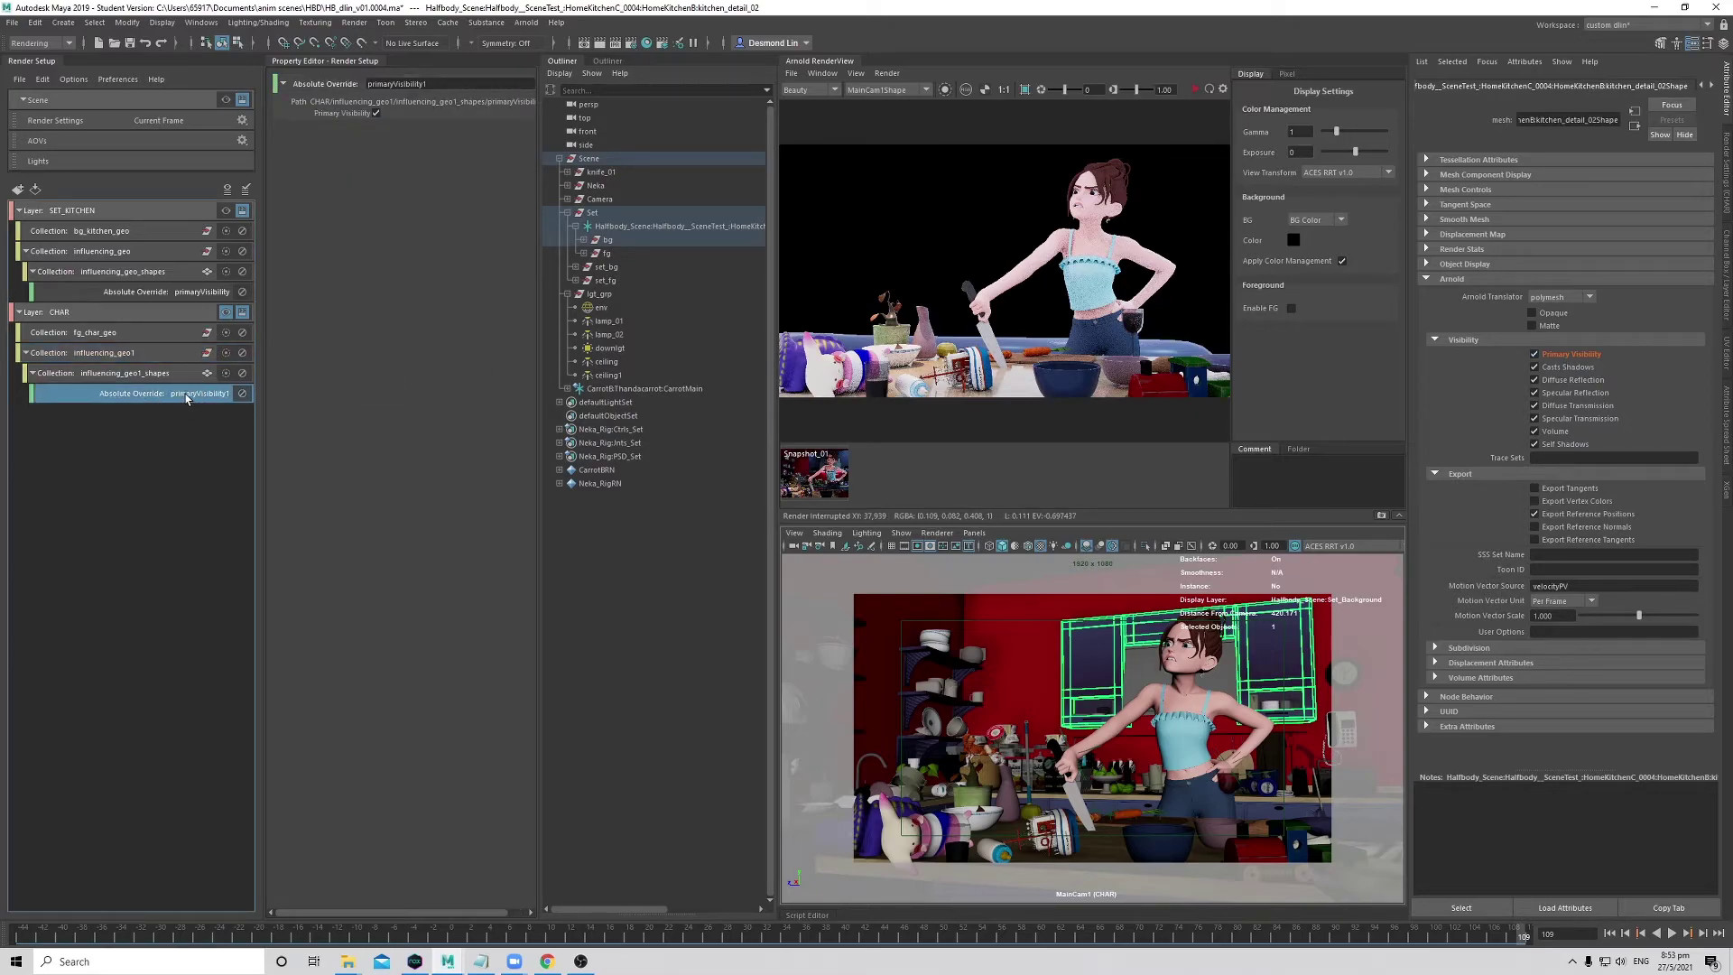
pyautogui.click(376, 114)
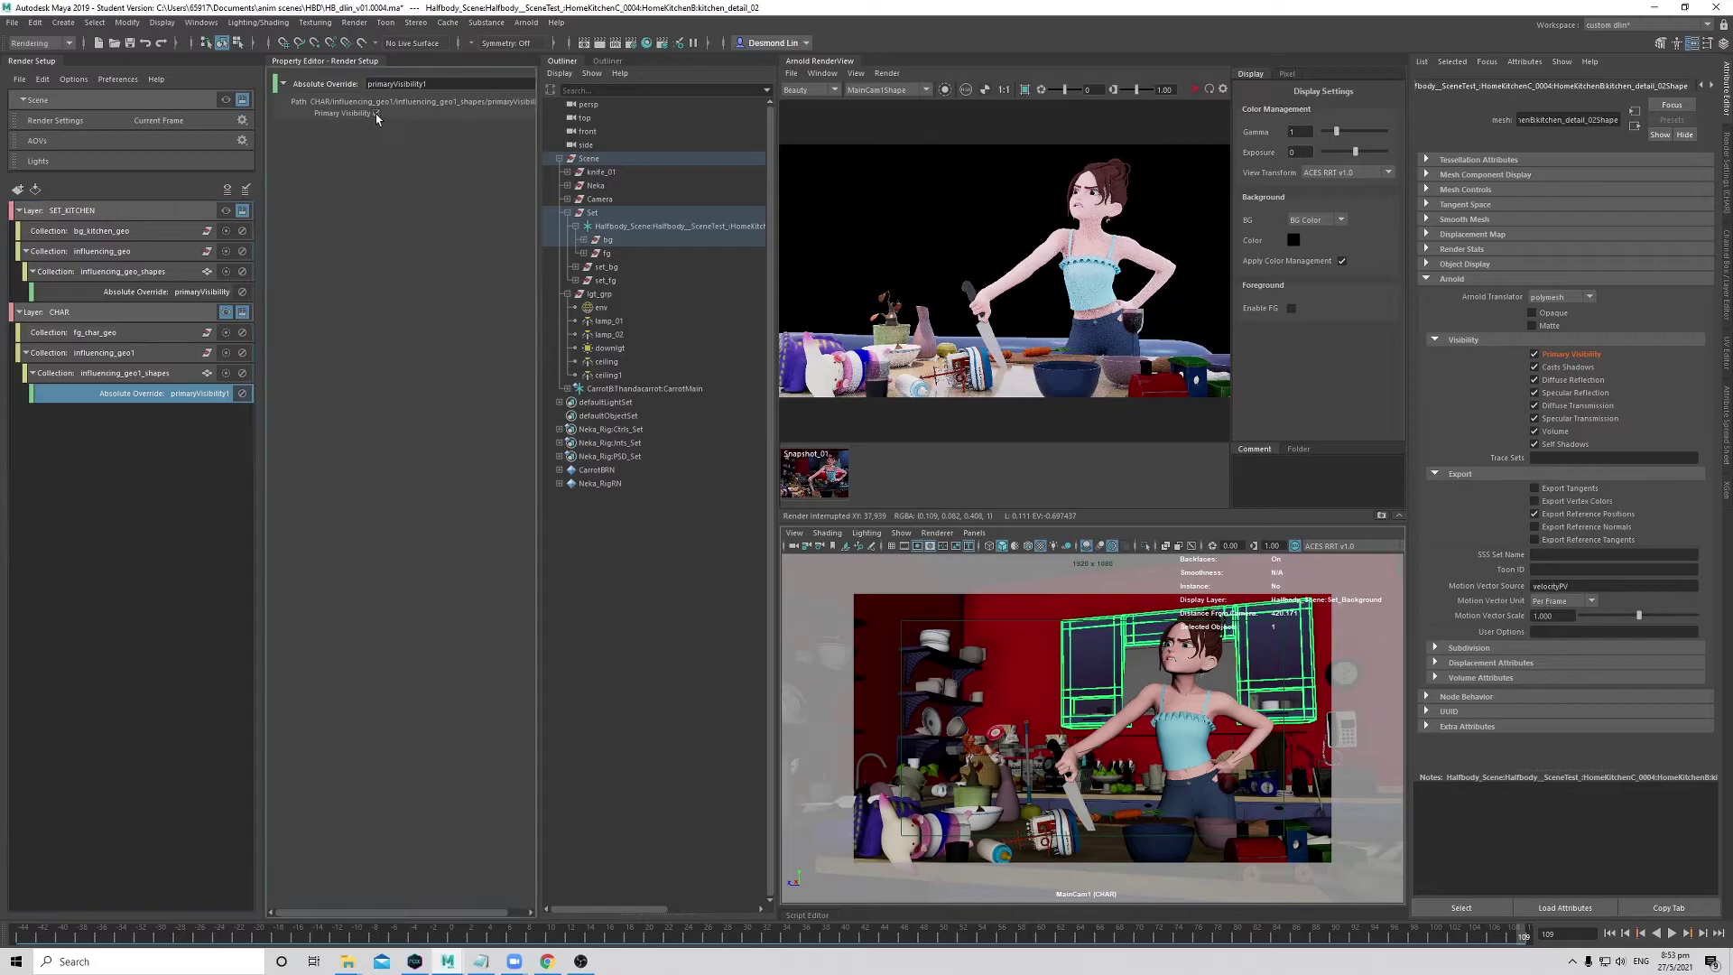
# - Test-render the CHAR layer with its background influence and update the full scene for a fresh render
pyautogui.click(1194, 91)
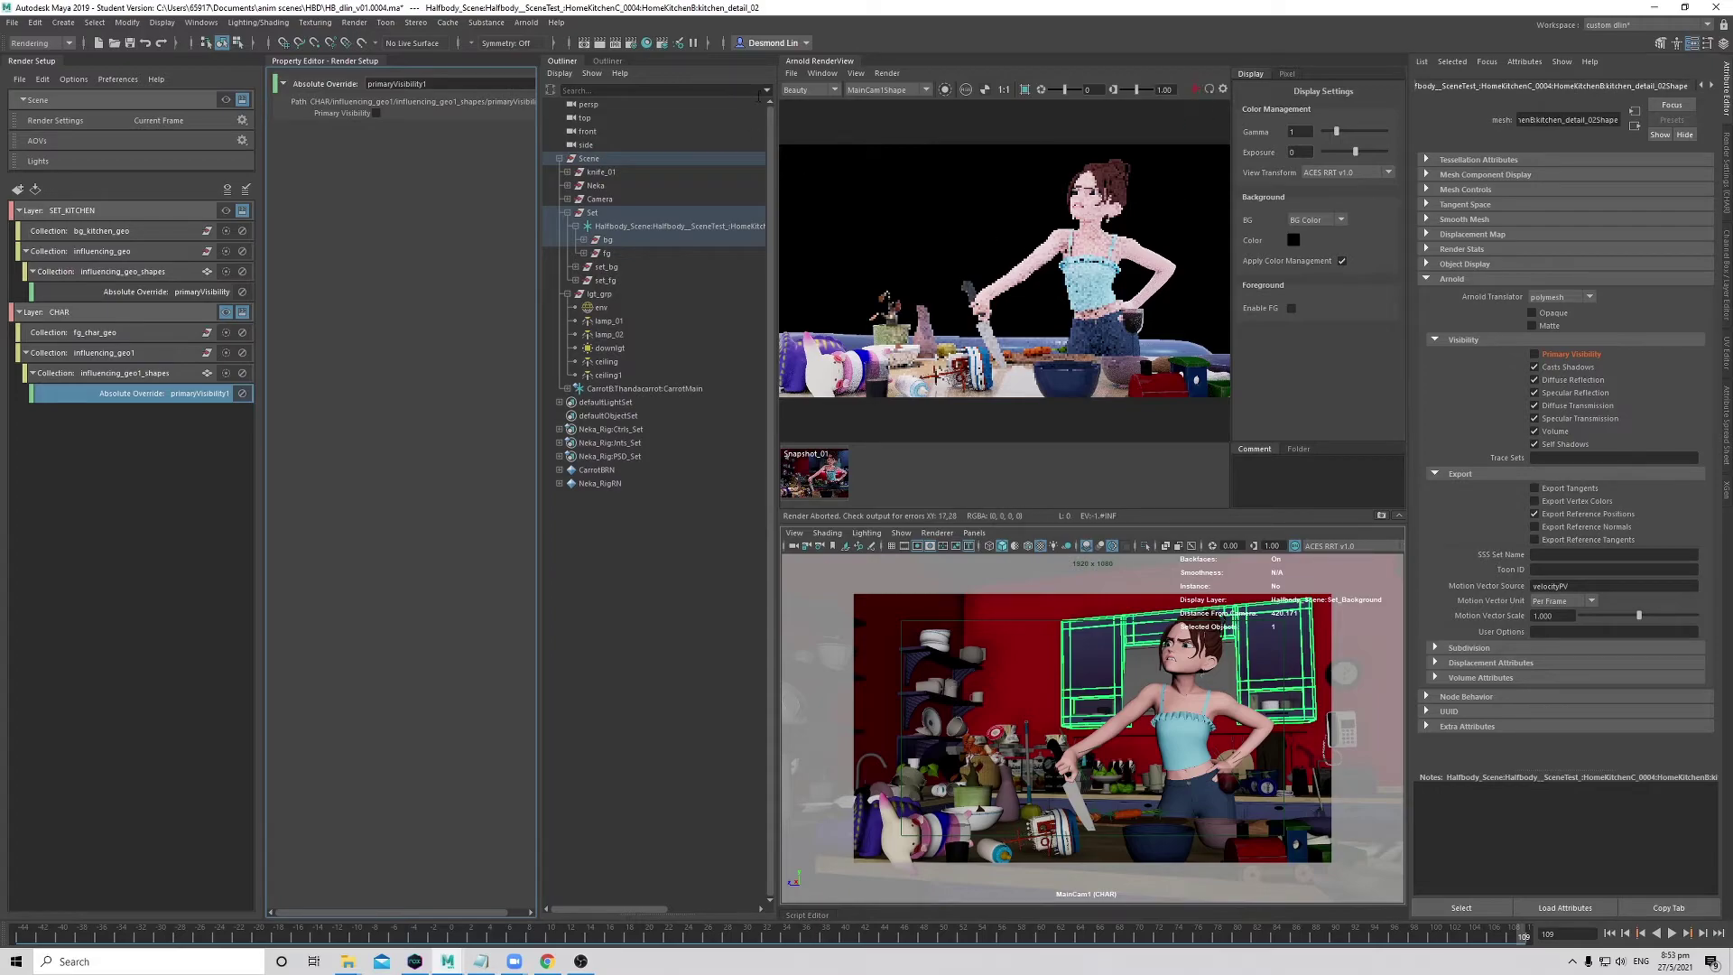
pyautogui.click(887, 74)
pyautogui.click(952, 170)
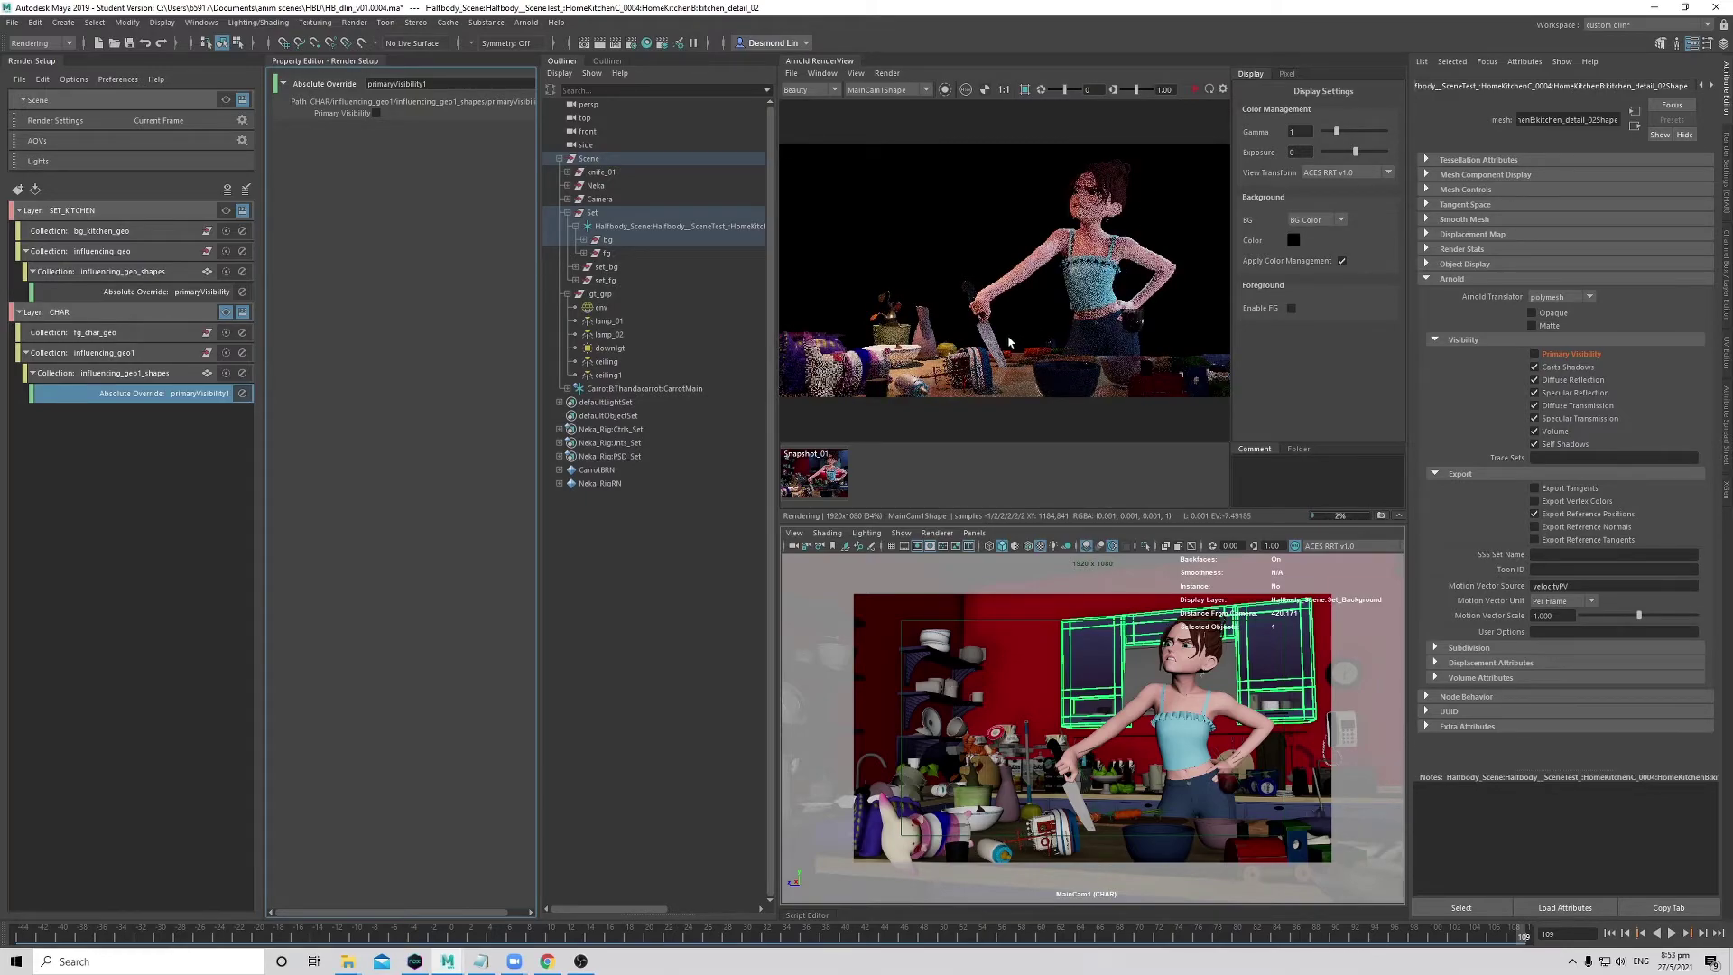
# - Compare the CHAR layer's current render with the stored snapshot and stop the render
pyautogui.click(823, 484)
pyautogui.click(822, 484)
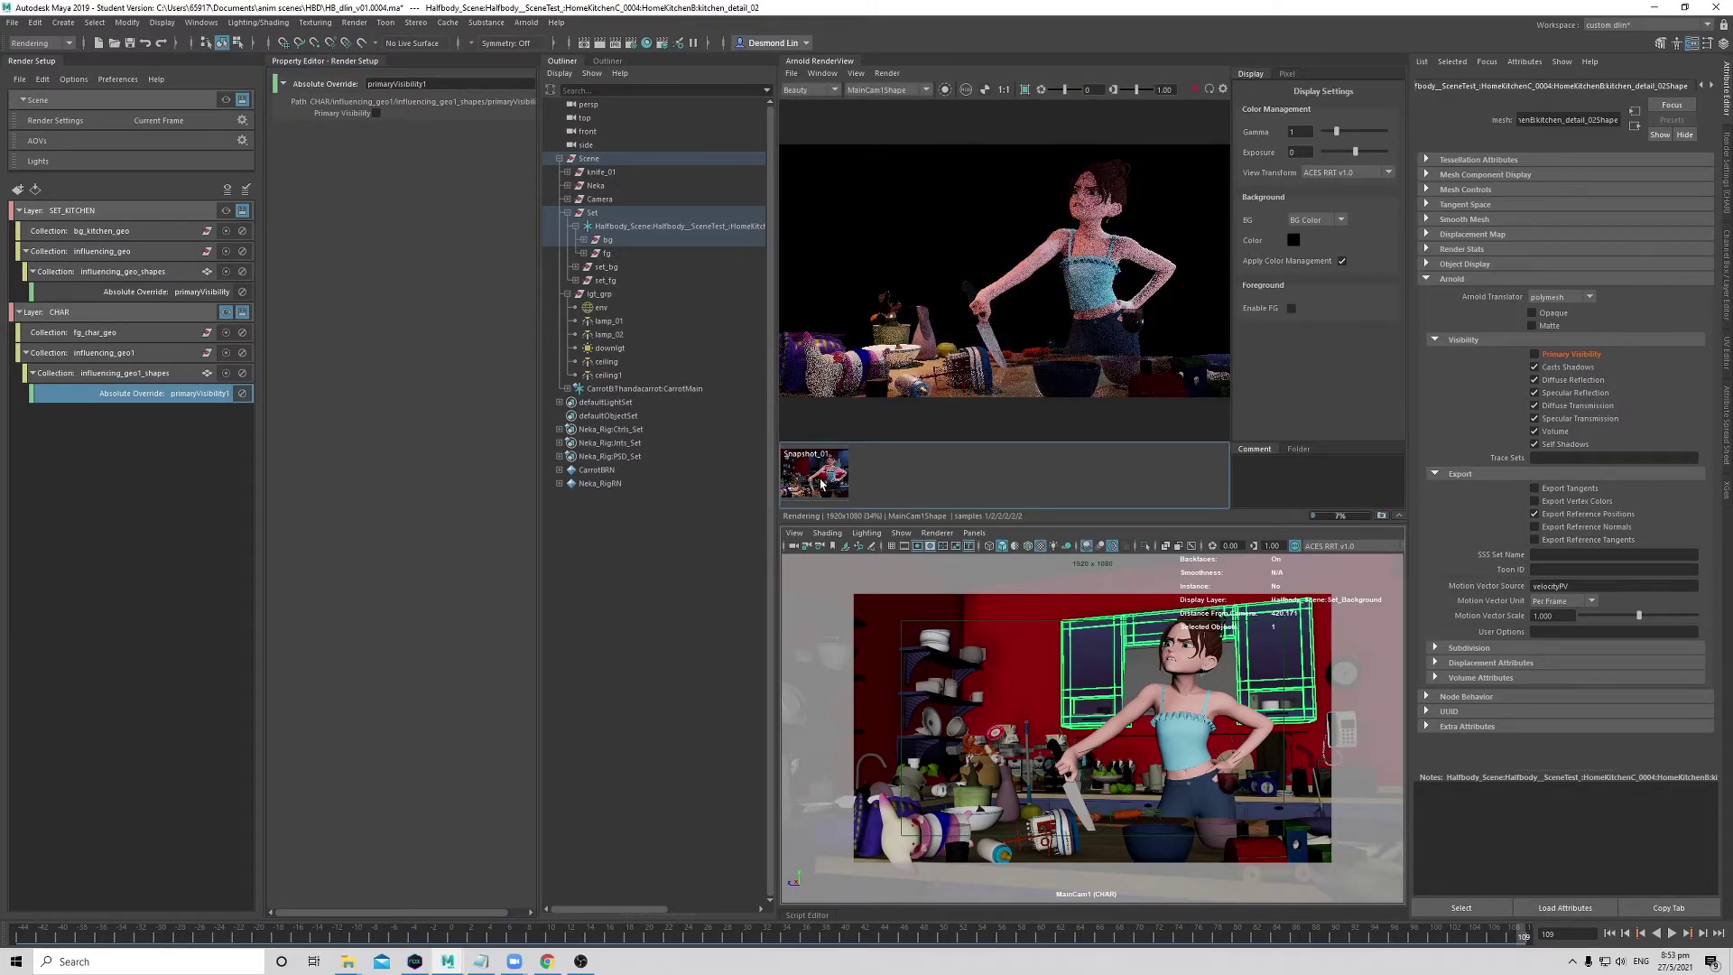
pyautogui.click(822, 484)
pyautogui.click(823, 484)
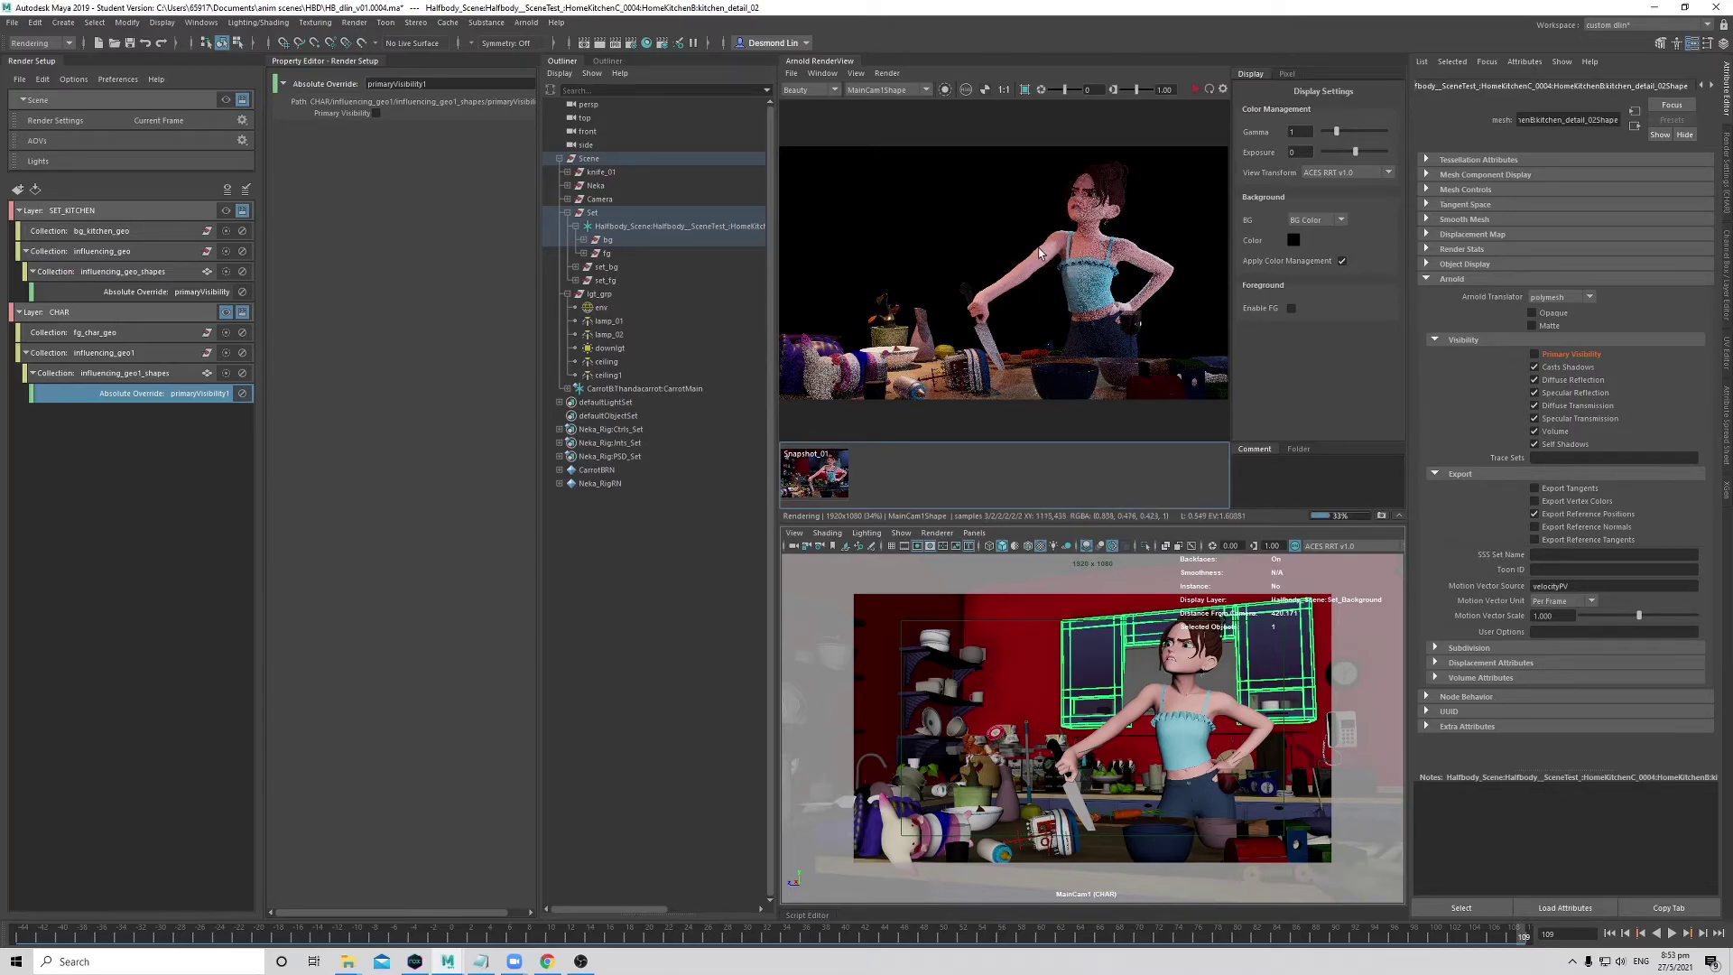
pyautogui.press('Escape')
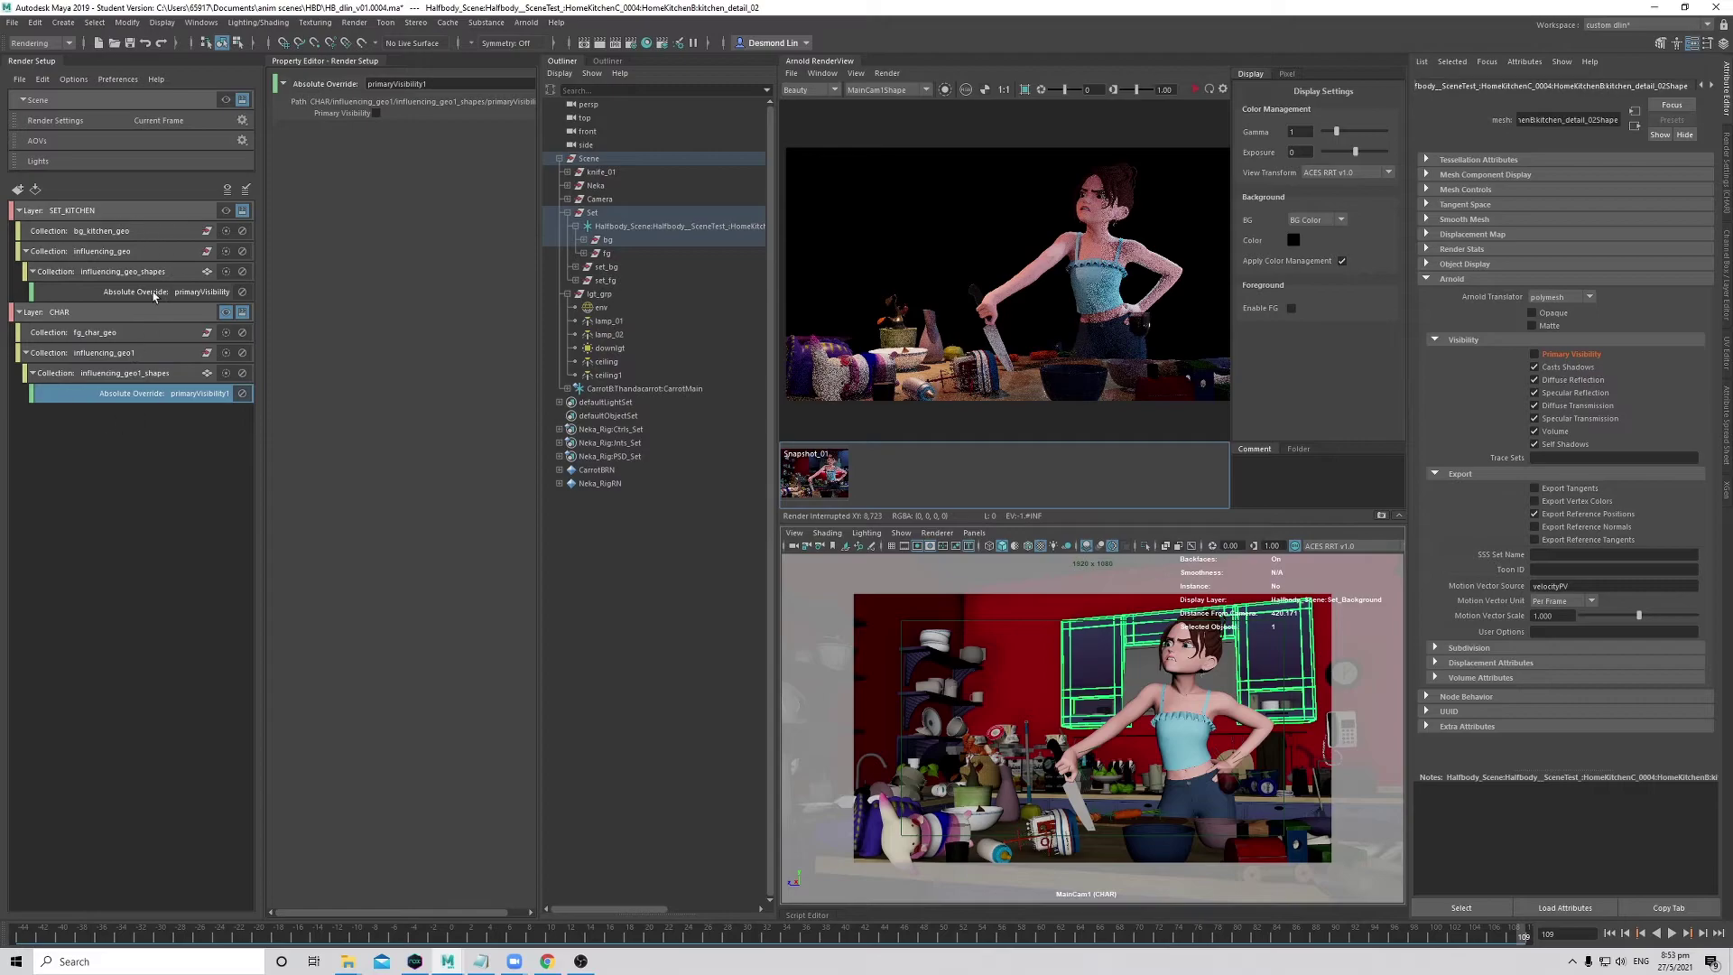
pyautogui.click(114, 468)
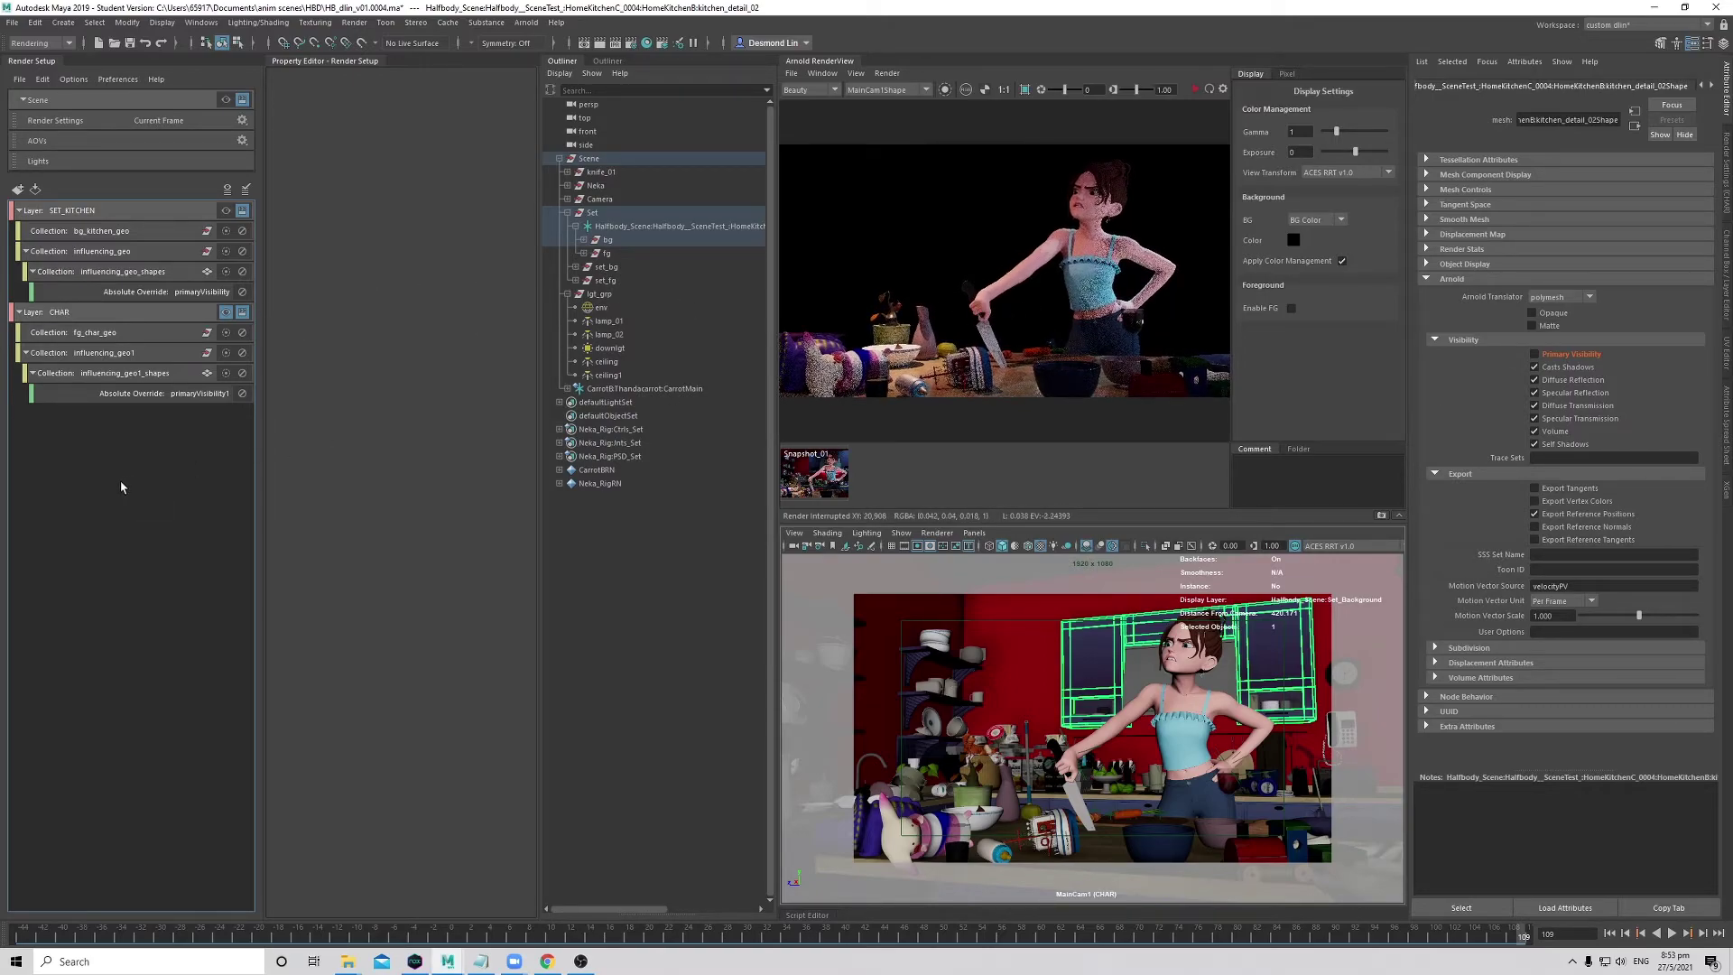
pyautogui.click(131, 316)
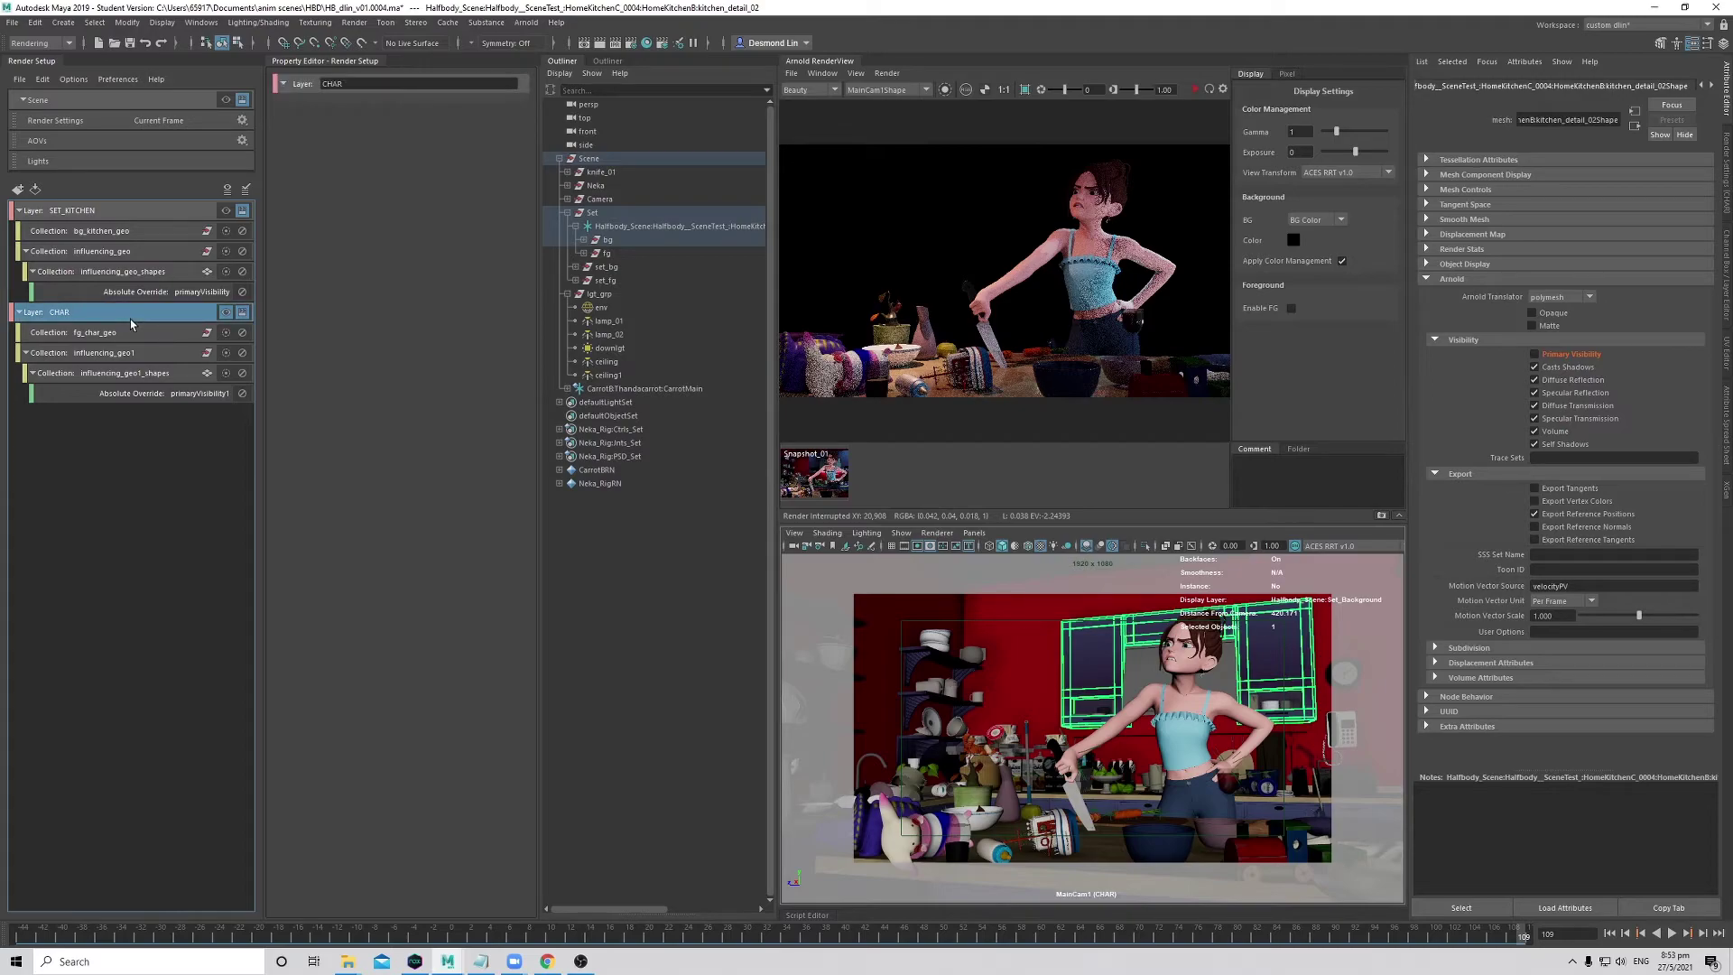
pyautogui.click(150, 375)
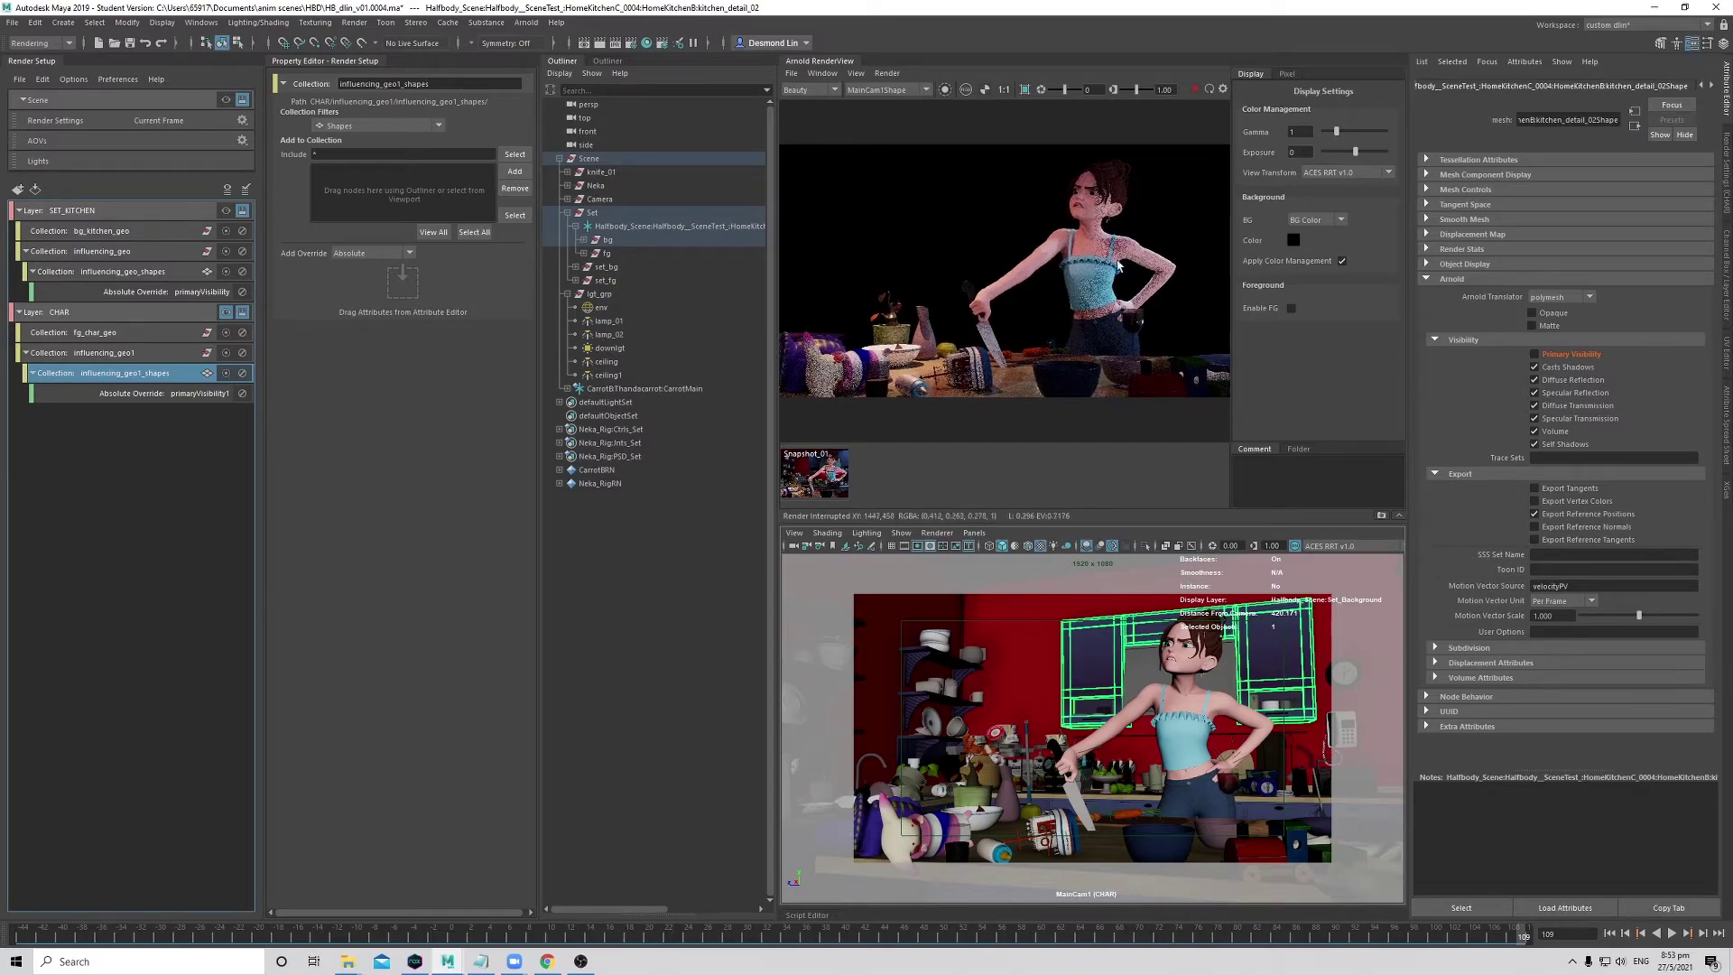
pyautogui.click(137, 493)
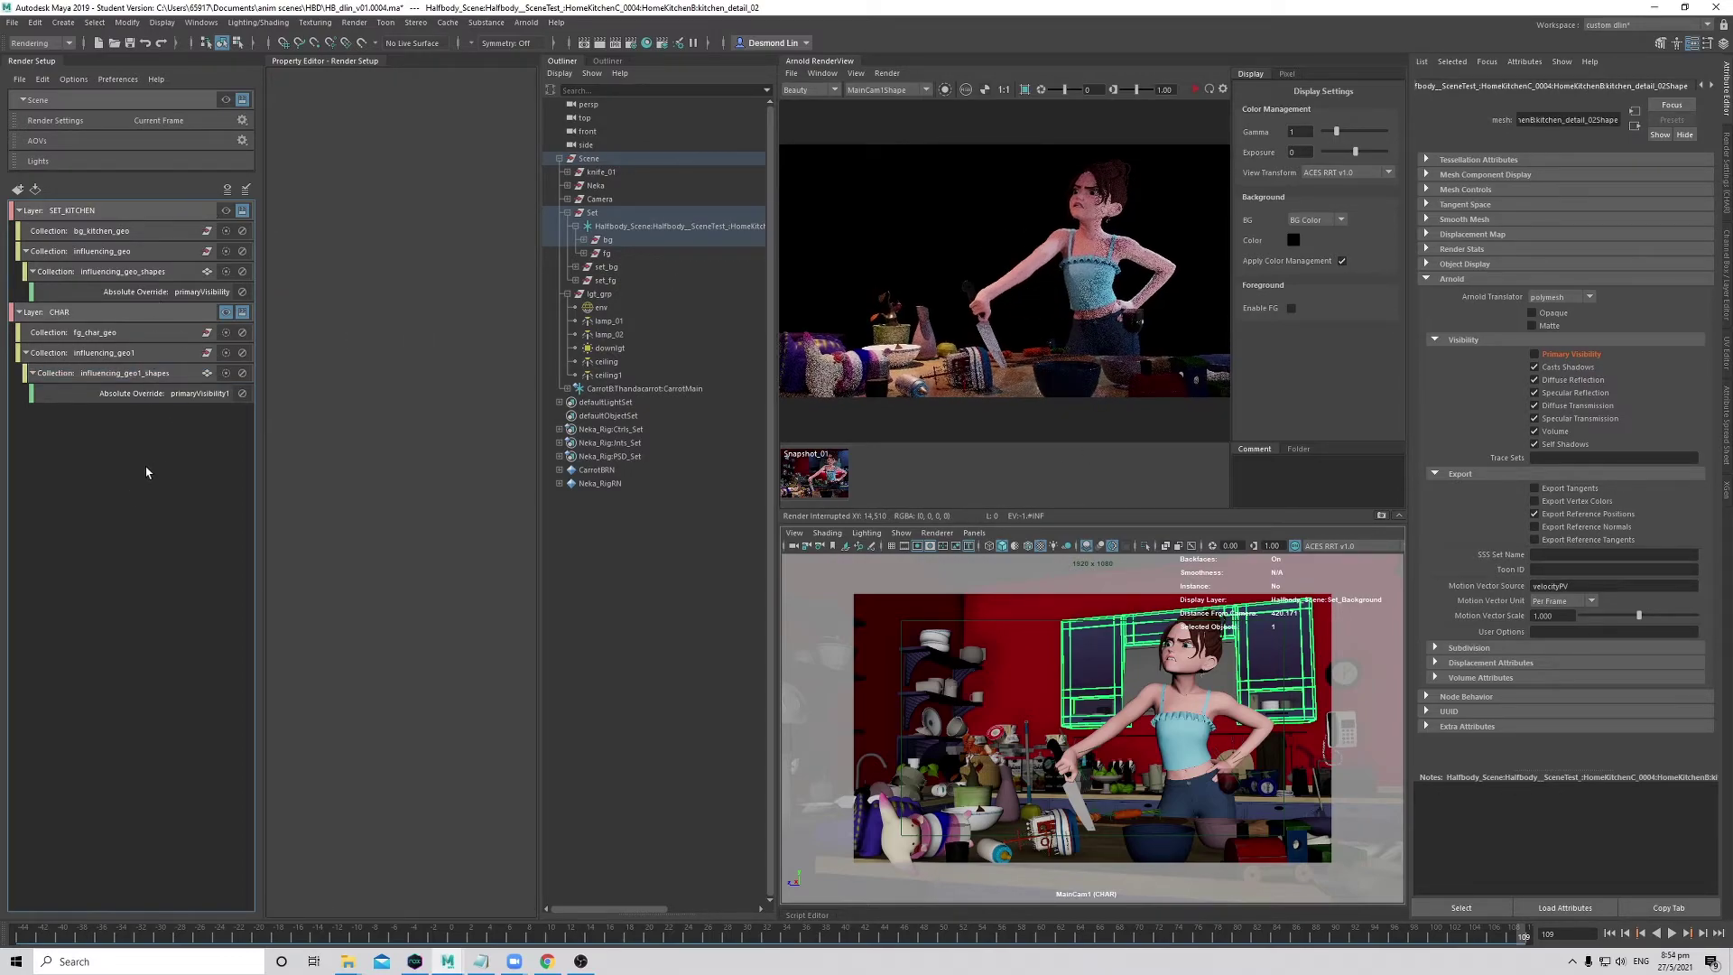
# - Set the blue kitchen cabinet shape's Arnold subdivision Type to catclark and create an absolute override for it in the CHAR layer
pyautogui.click(121, 358)
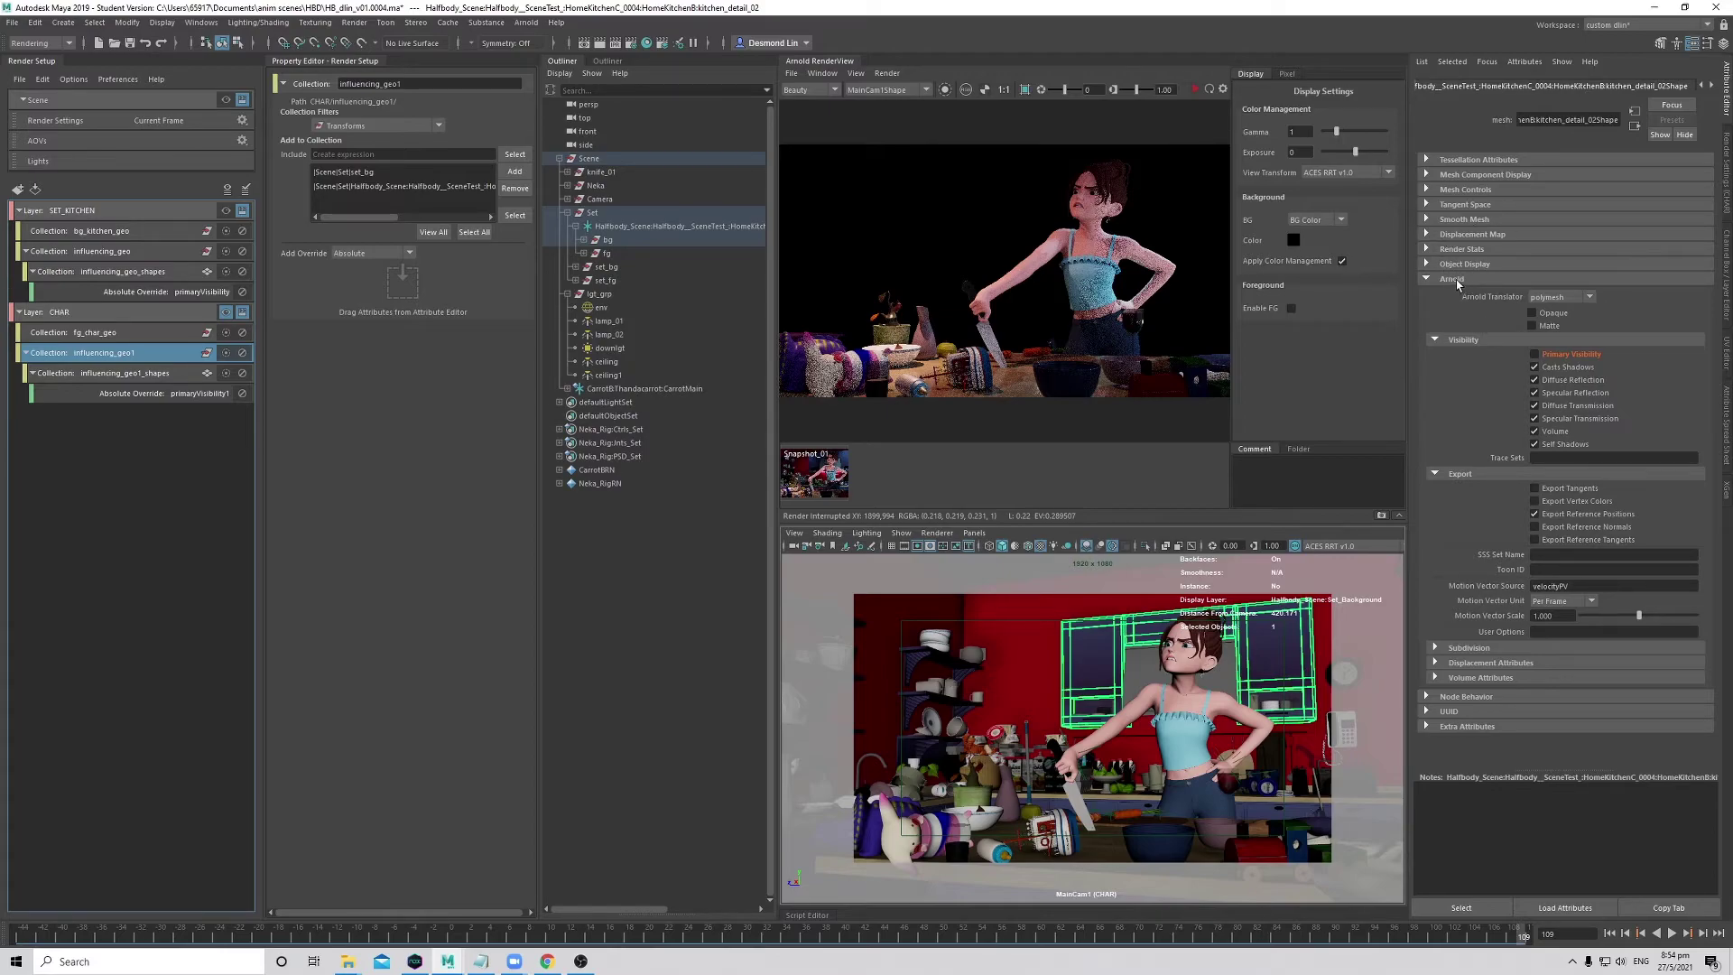
pyautogui.click(1468, 648)
pyautogui.scroll(-2, 1471, 648)
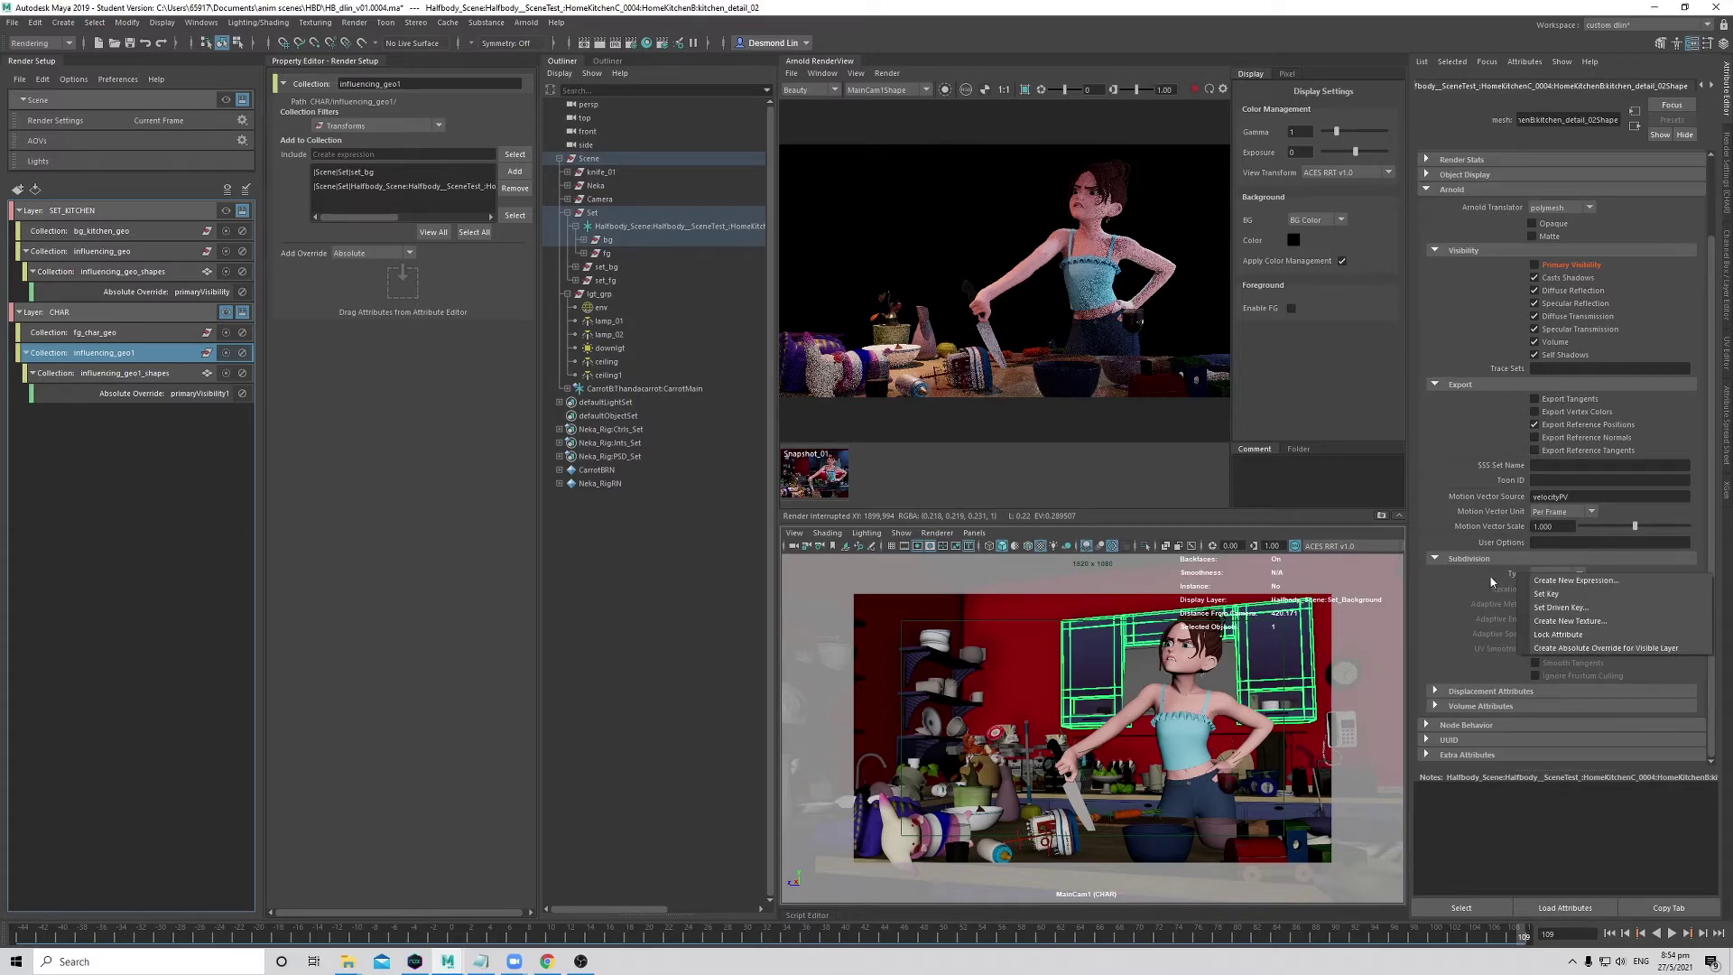
pyautogui.click(1576, 574)
pyautogui.click(1565, 602)
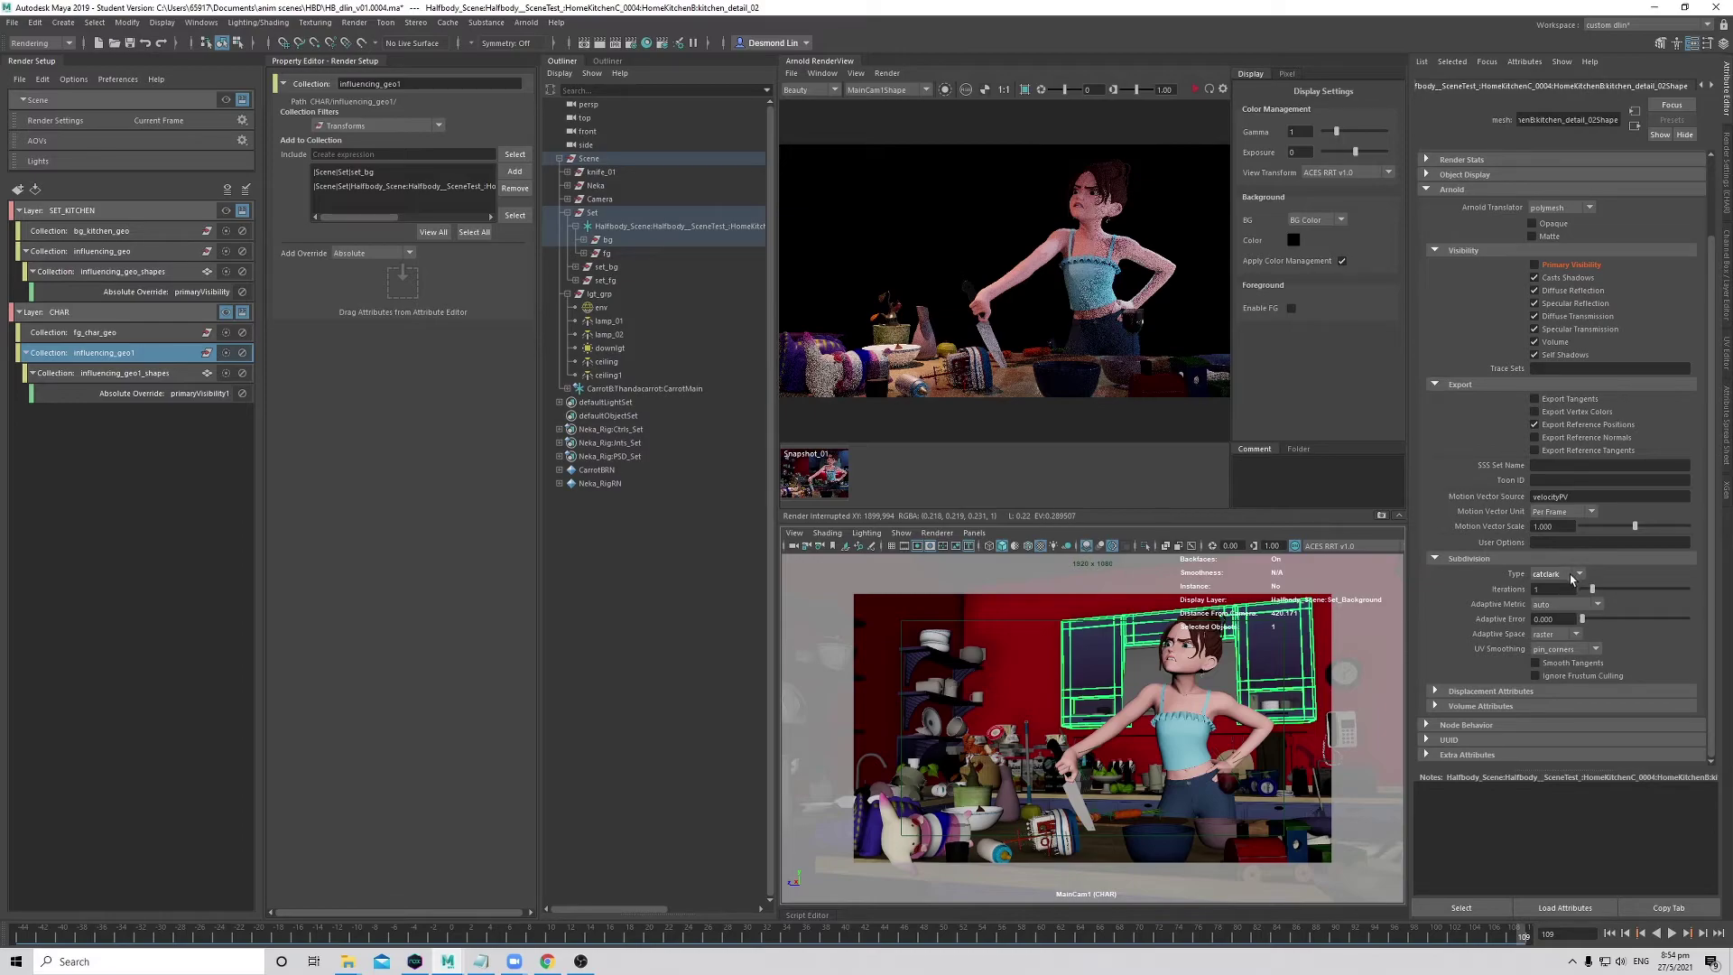
pyautogui.click(1569, 579)
pyautogui.click(1538, 572)
pyautogui.rightClick(1513, 576)
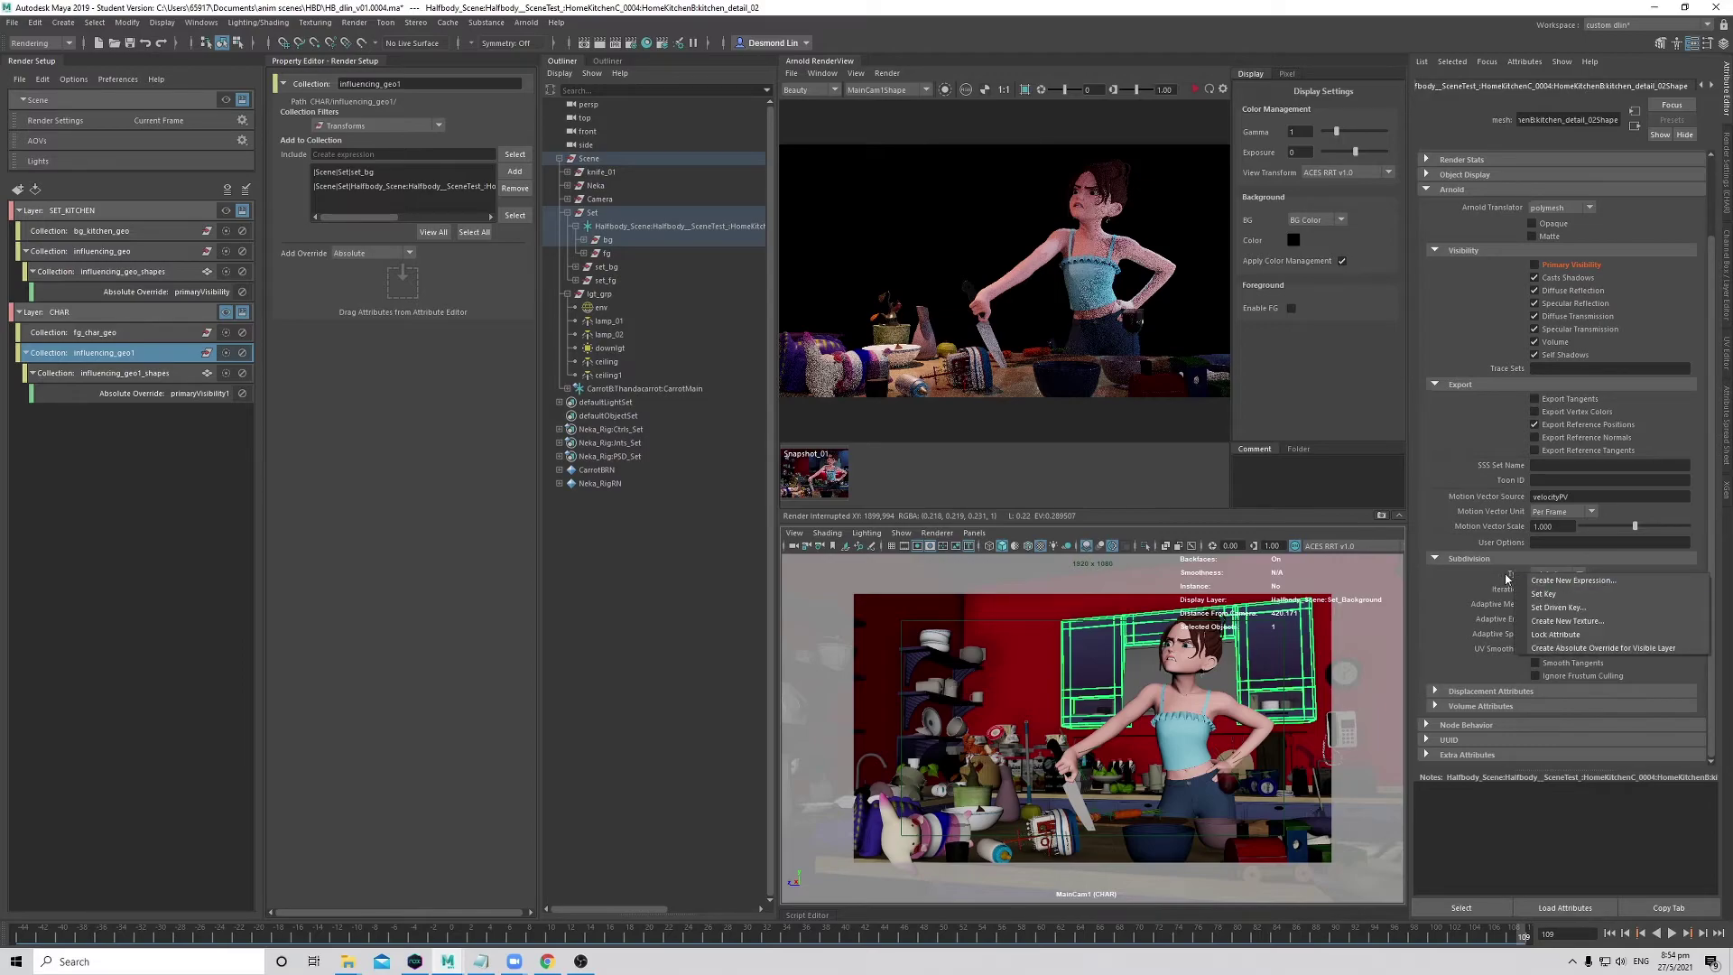
pyautogui.click(1569, 648)
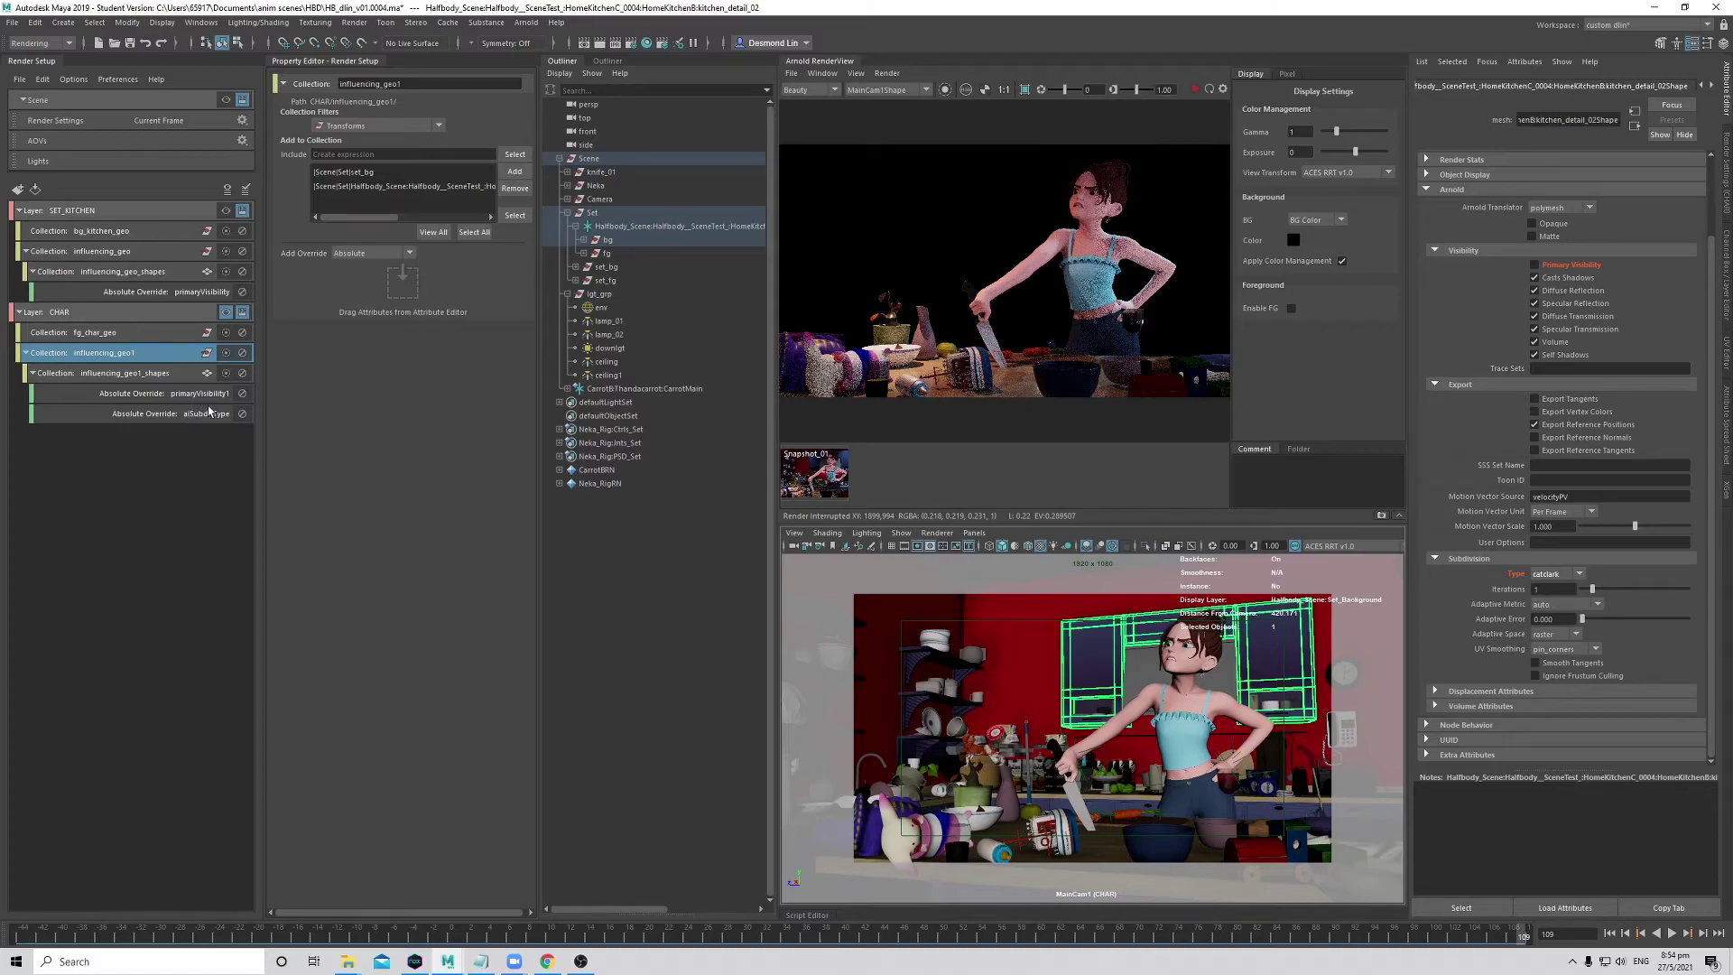
# - Set the CHAR layer's new subdivision type override to none
pyautogui.click(205, 415)
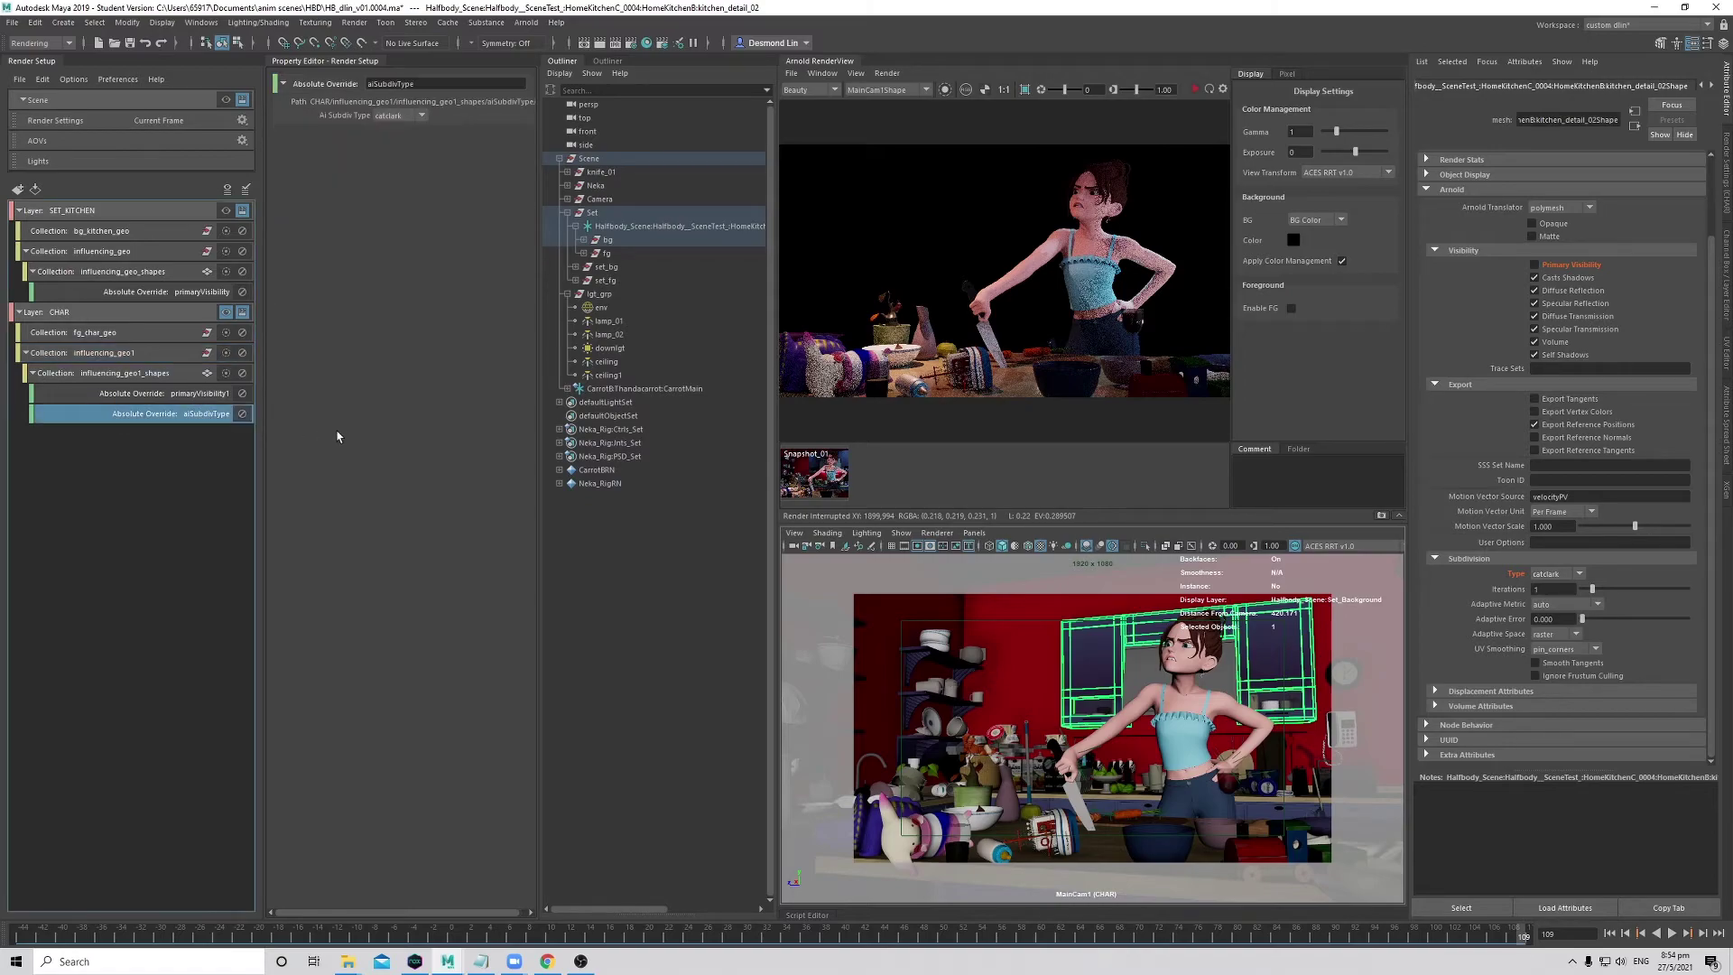
pyautogui.click(410, 119)
pyautogui.click(398, 127)
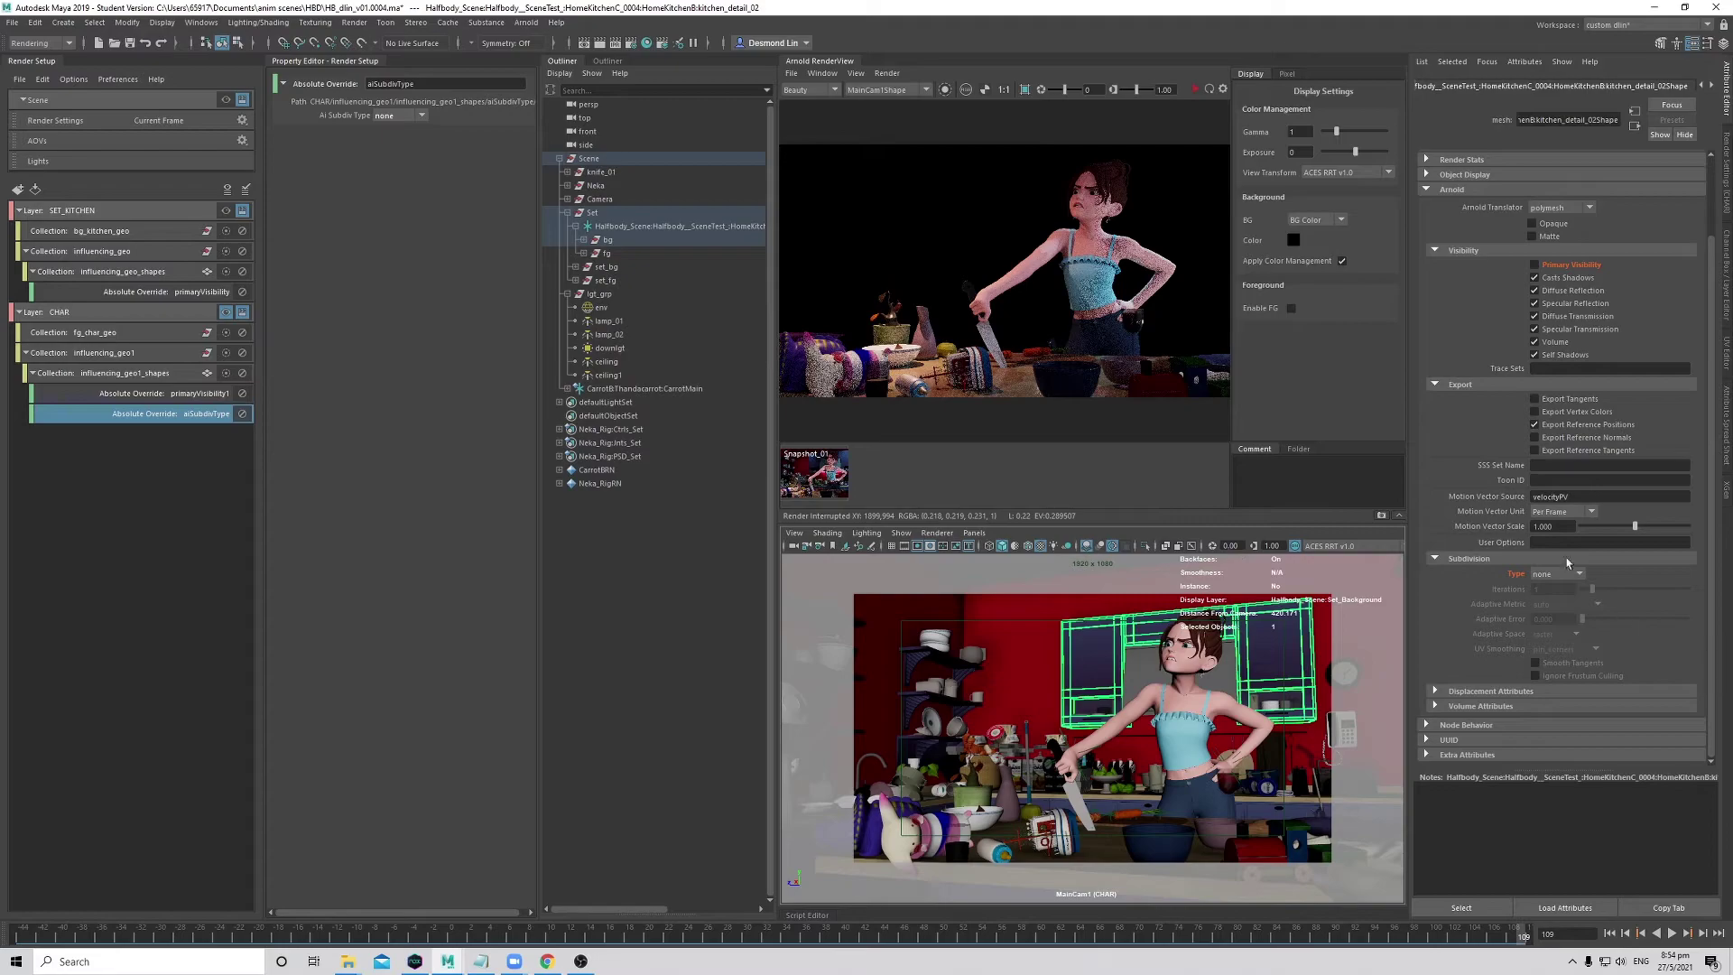
# - Delete the subdivision type override from the CHAR layer and set the cabinet shape's own subdivision Type to none
pyautogui.click(154, 444)
pyautogui.click(155, 420)
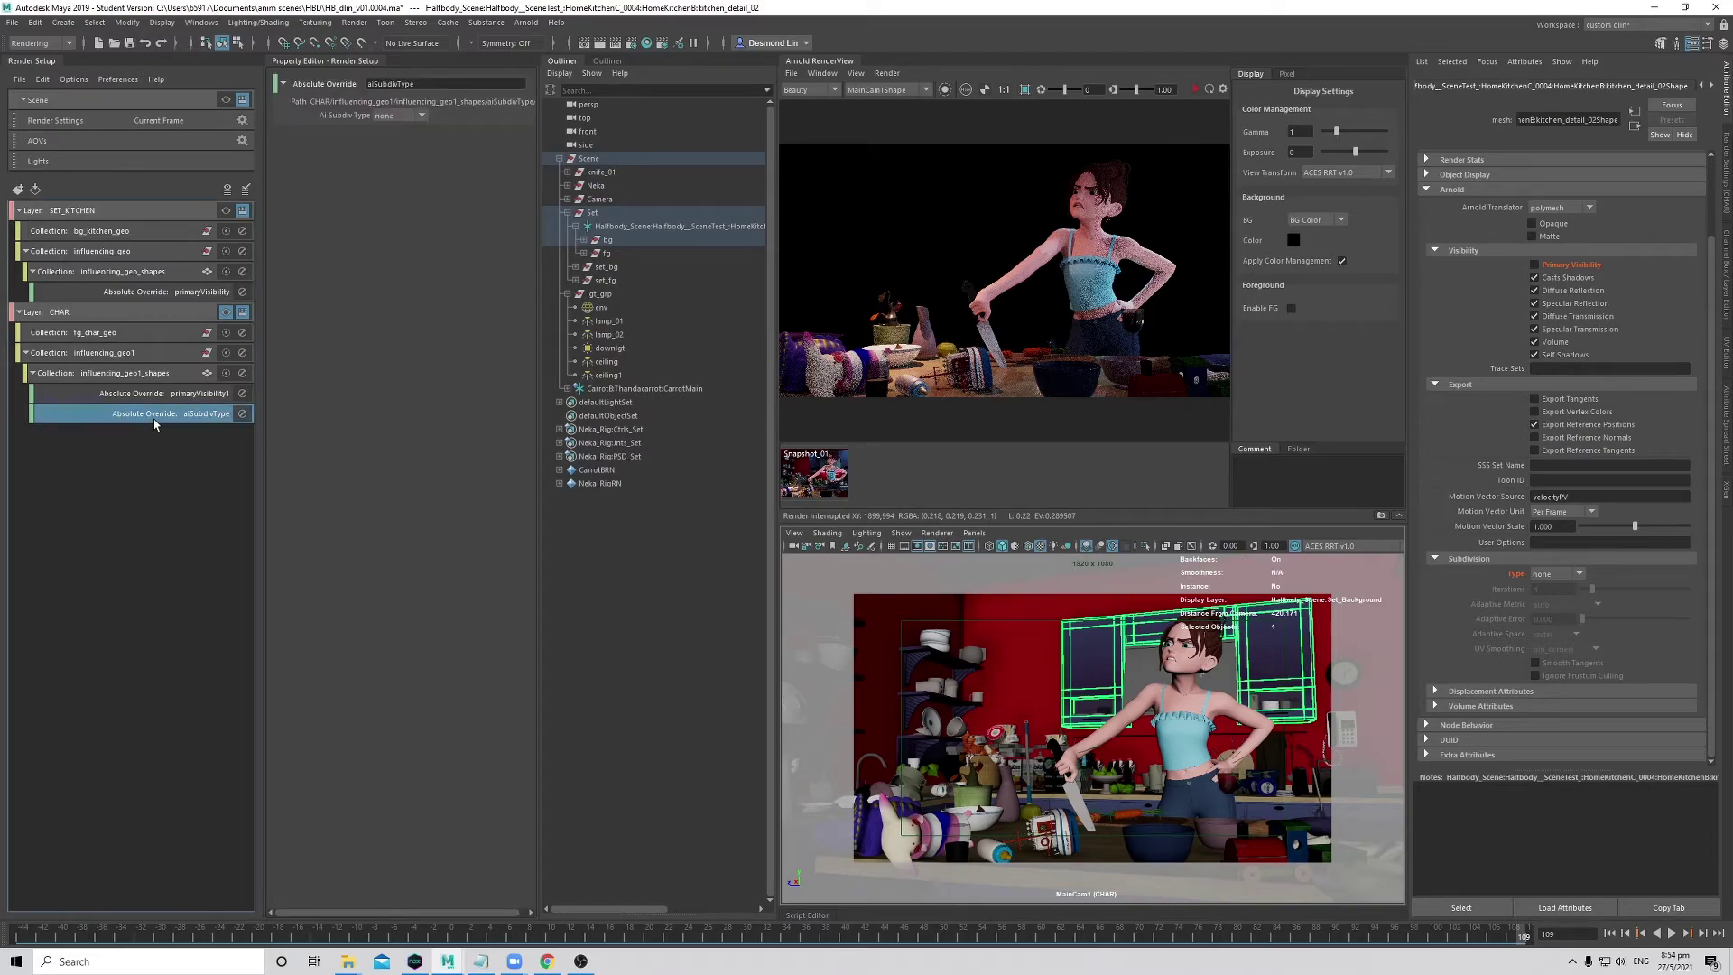
pyautogui.press('Delete')
pyautogui.click(1552, 574)
pyautogui.click(1535, 579)
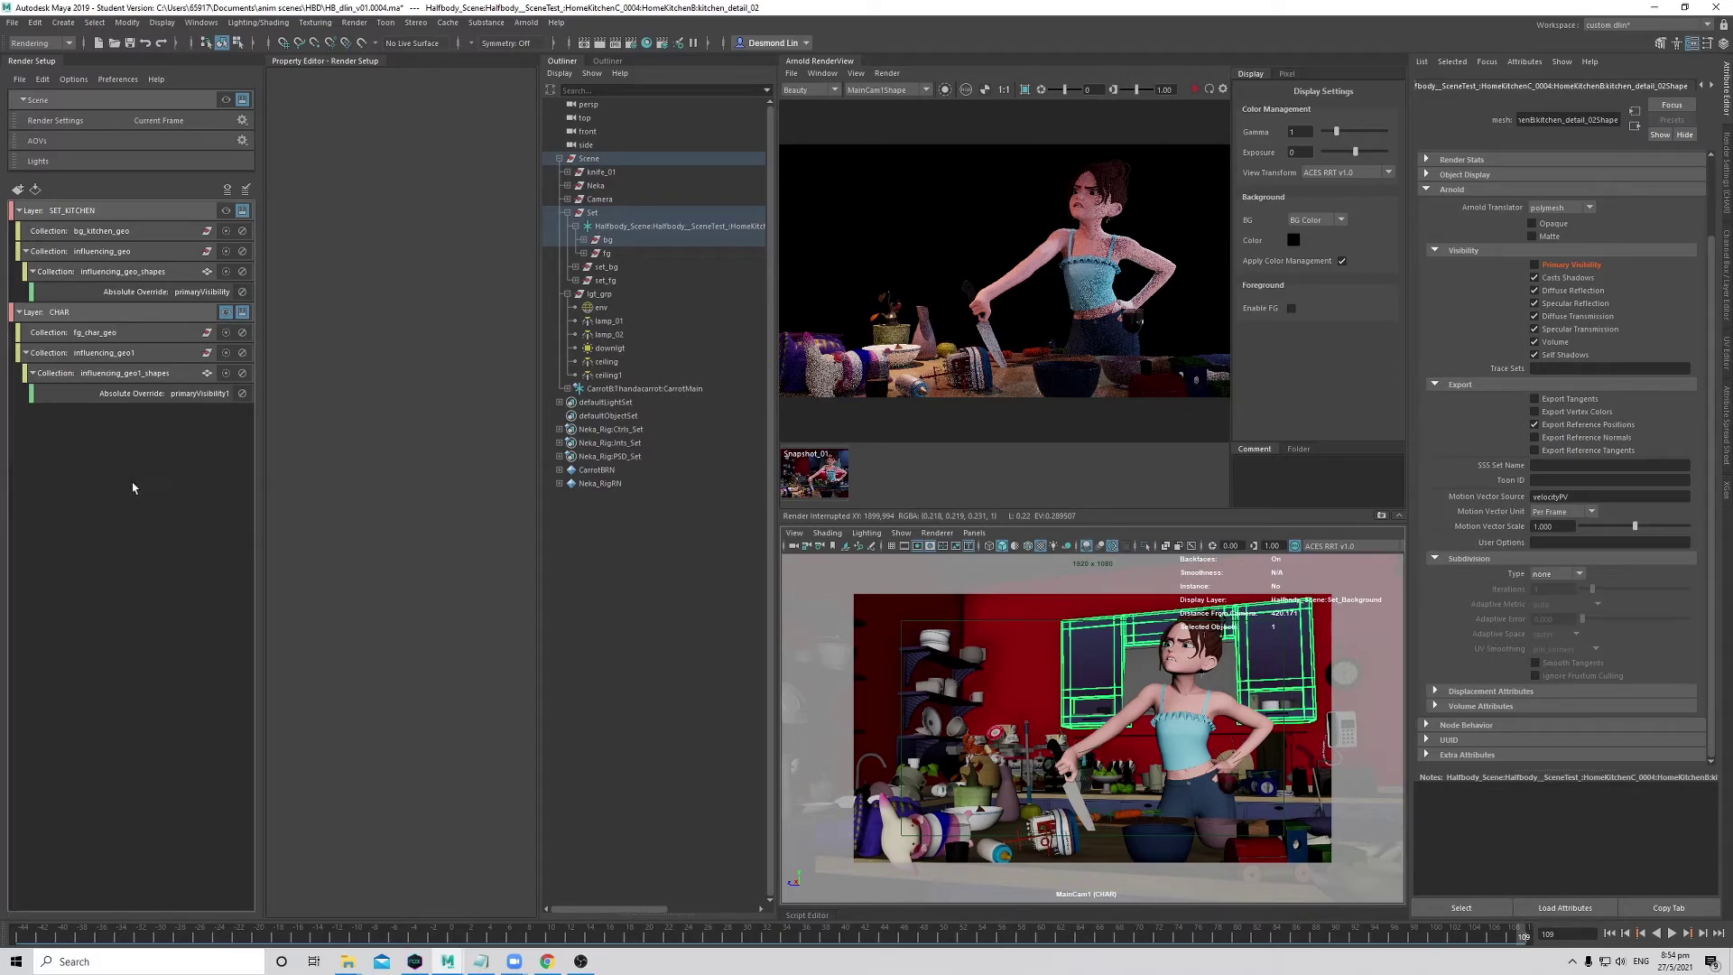
# - Open the Arnold sampling render settings and create an absolute override for Camera (AA) samples in the CHAR layer
pyautogui.click(106, 311)
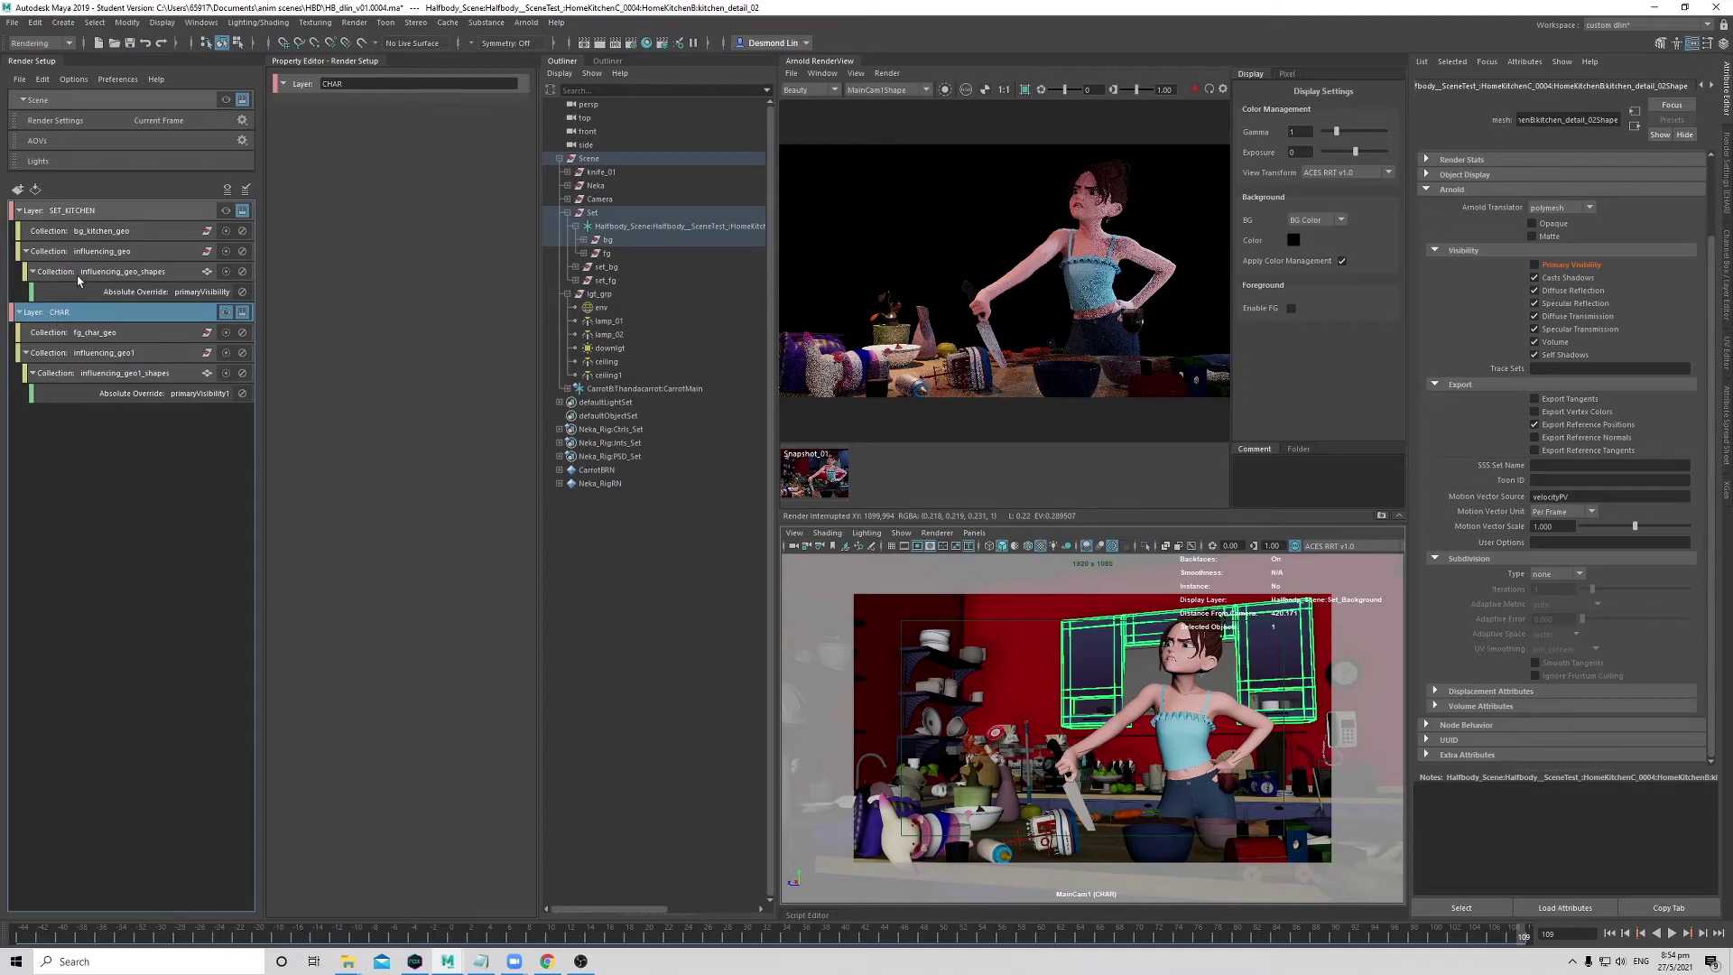
pyautogui.doubleClick(76, 121)
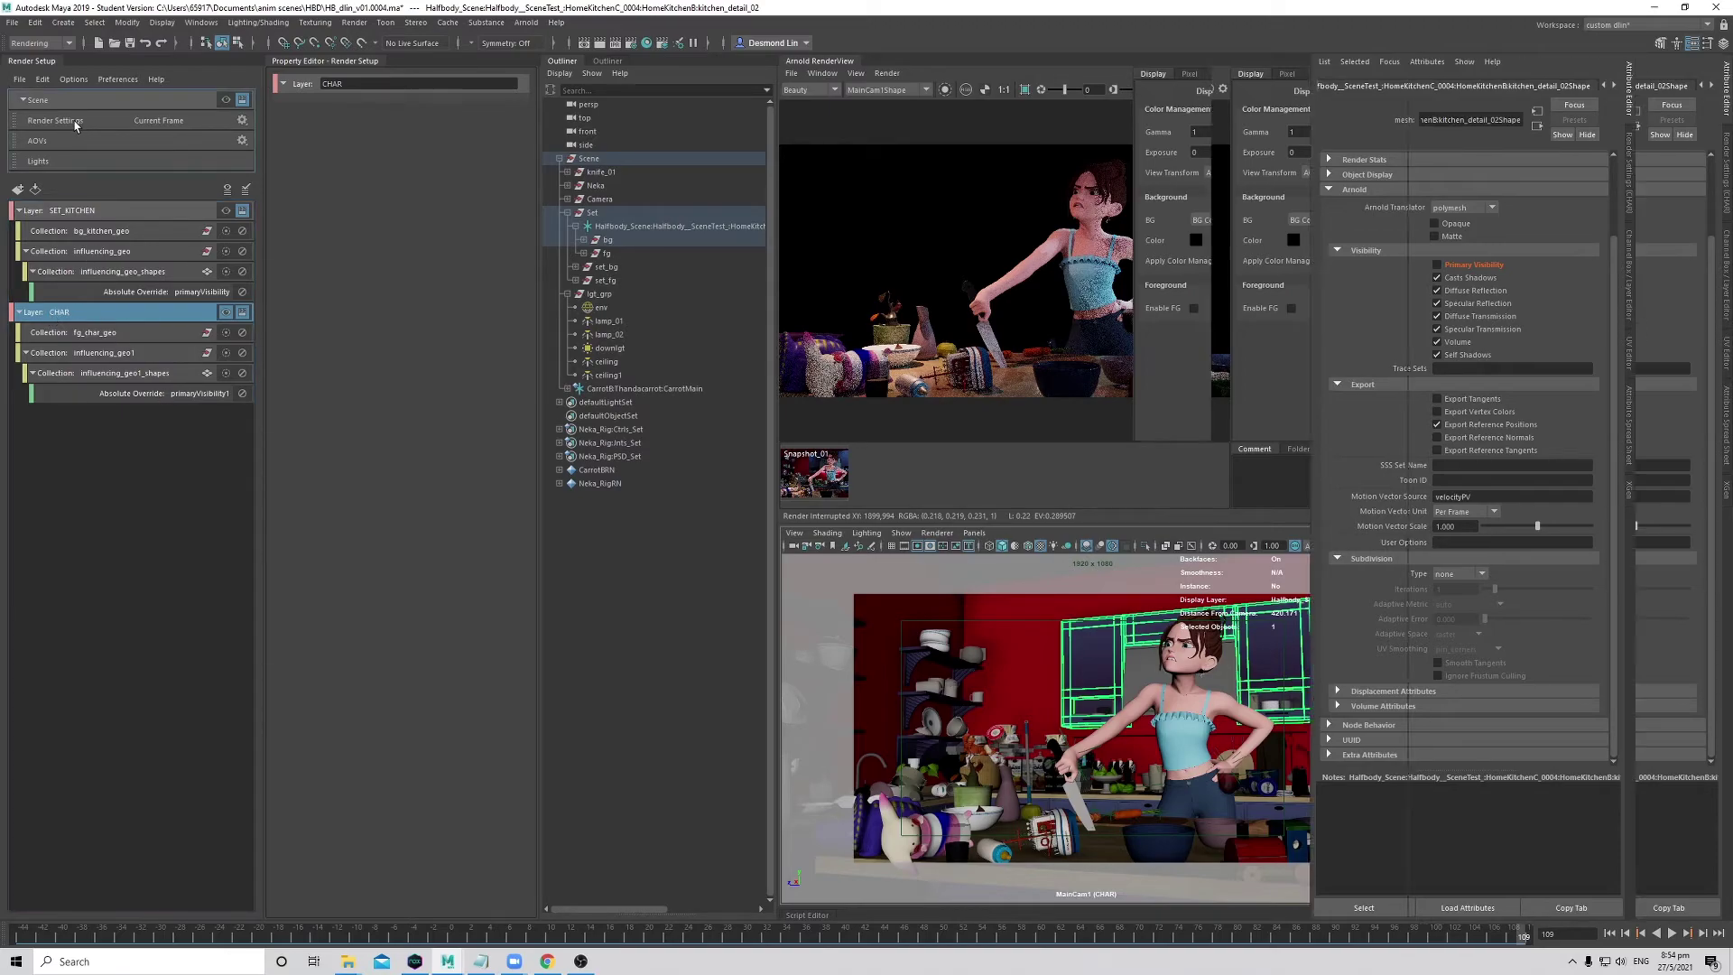
pyautogui.click(1338, 115)
pyautogui.click(1397, 115)
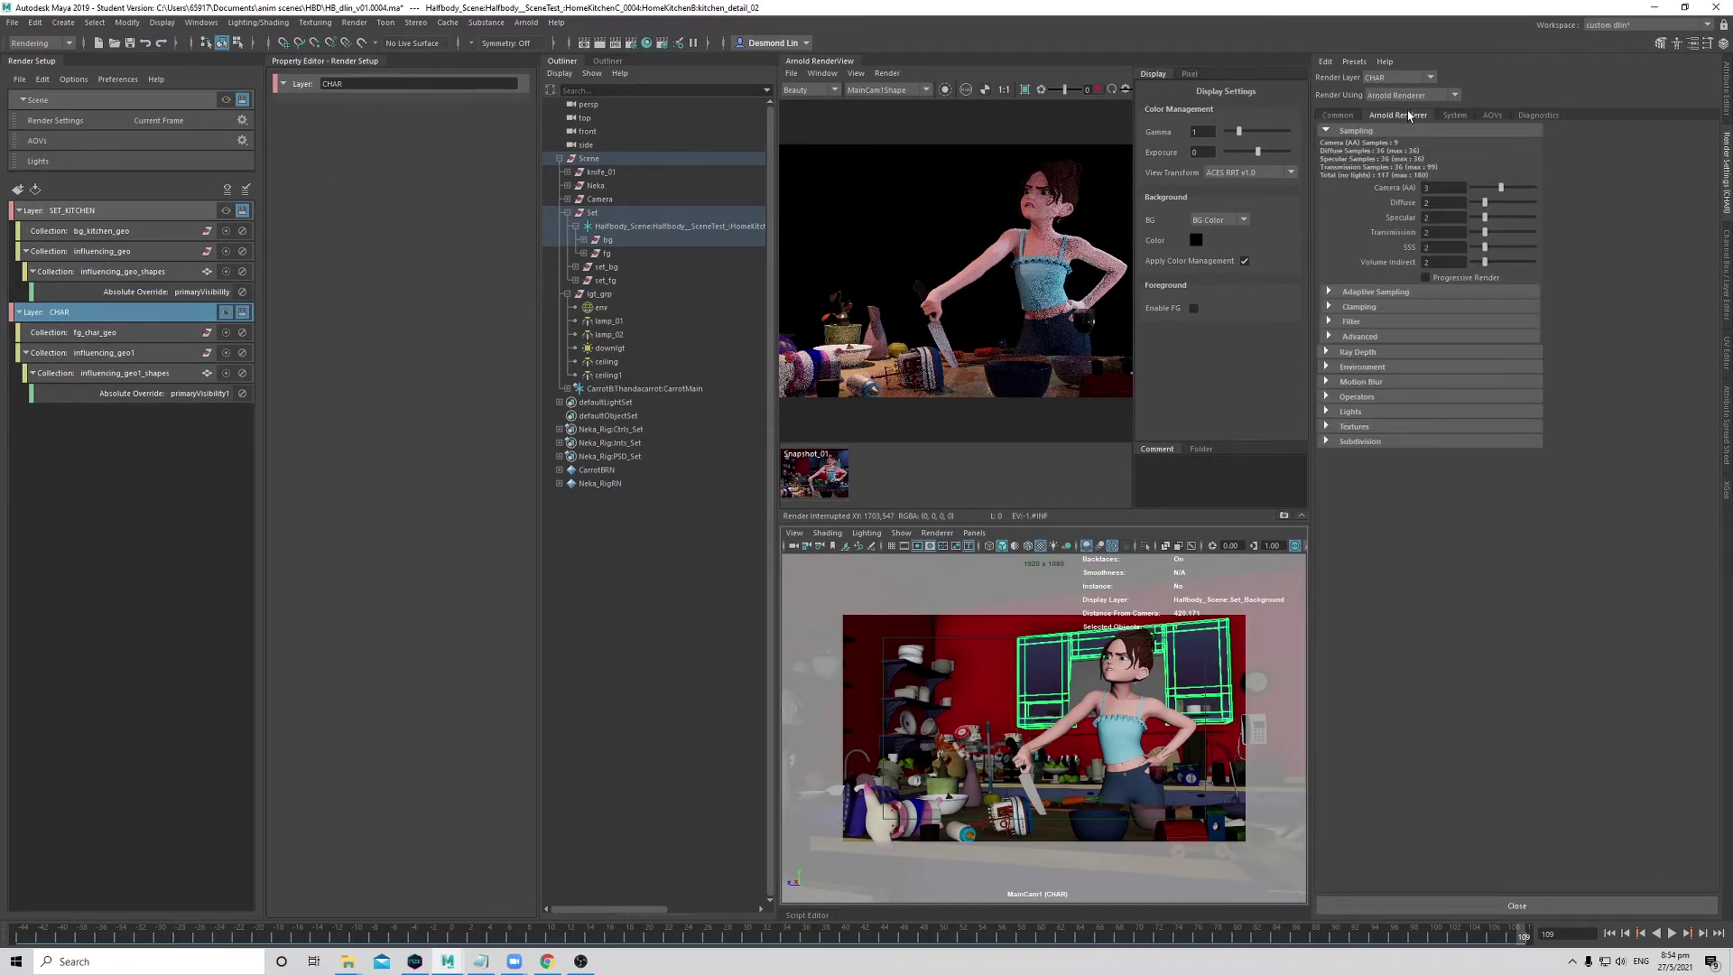
pyautogui.moveTo(1313, 225); pyautogui.dragTo(1394, 234)
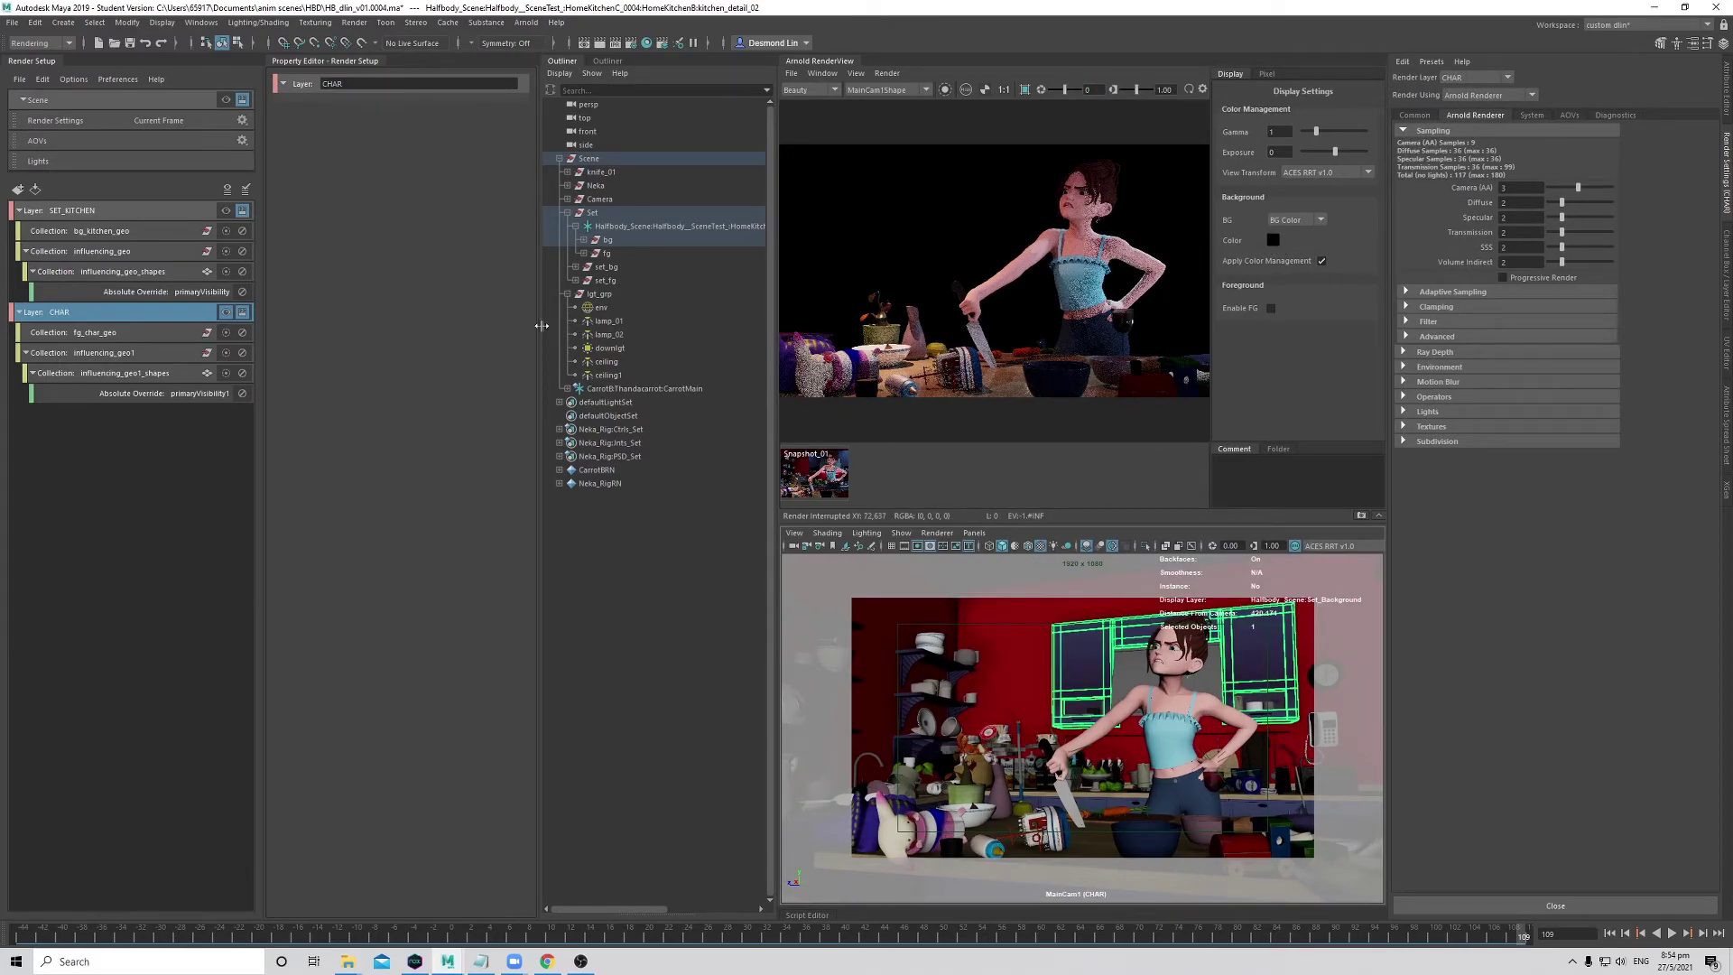
pyautogui.rightClick(1480, 188)
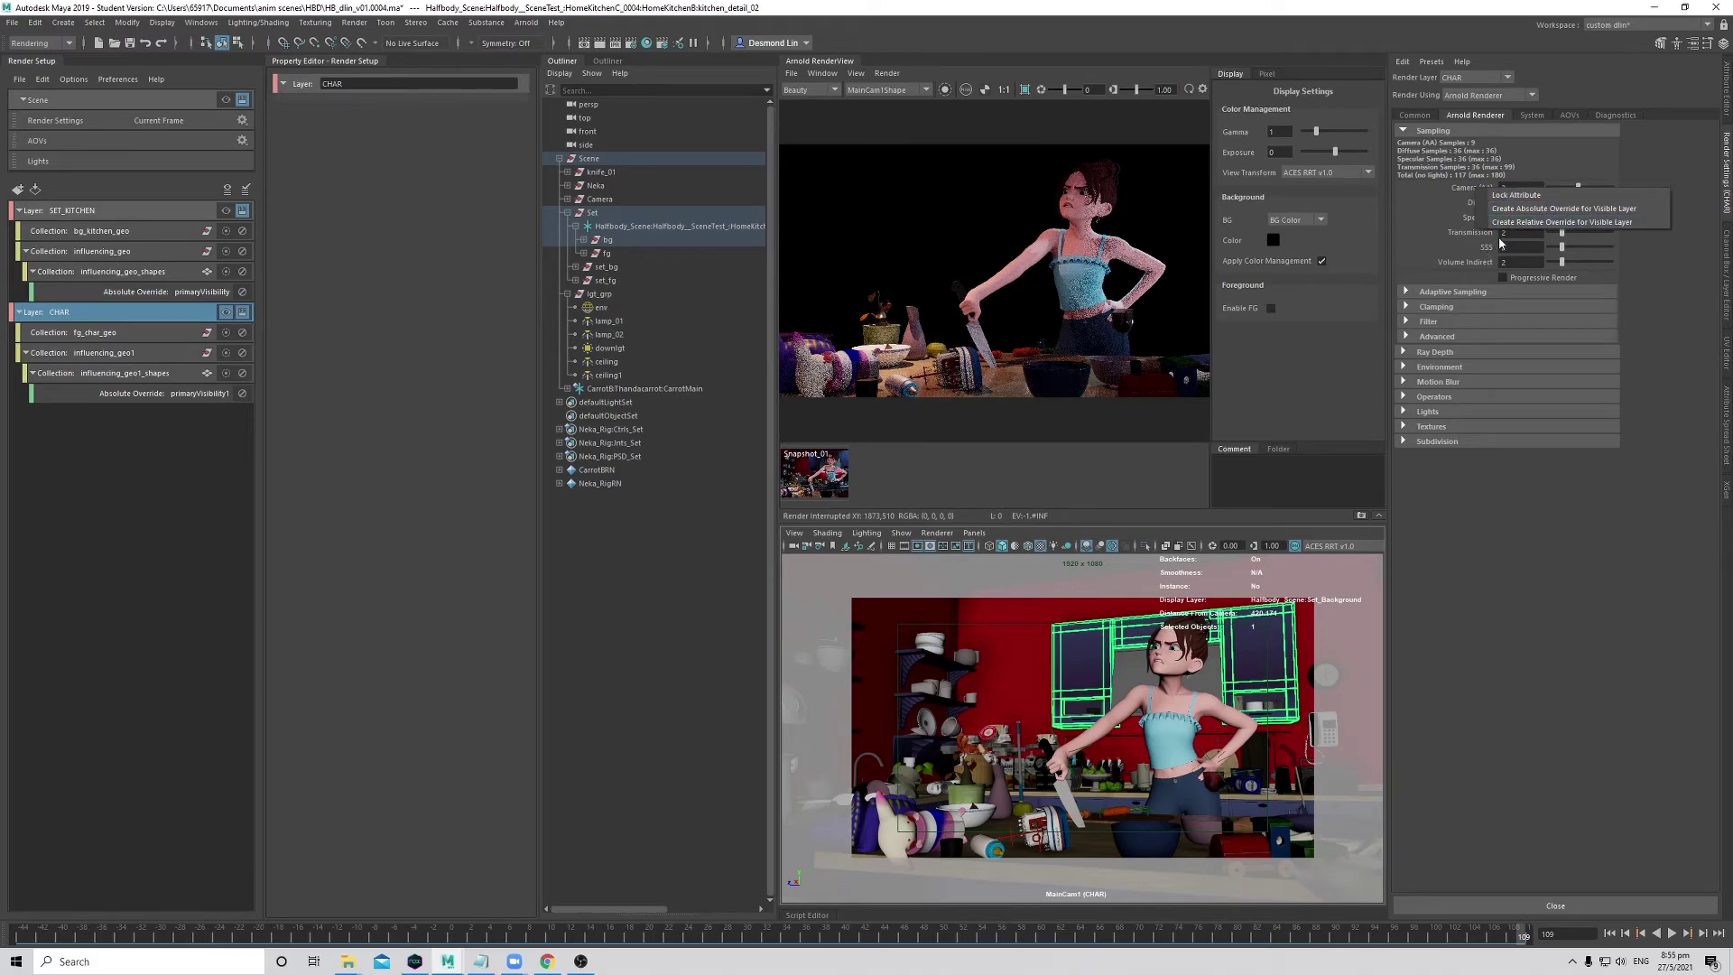
pyautogui.click(1564, 208)
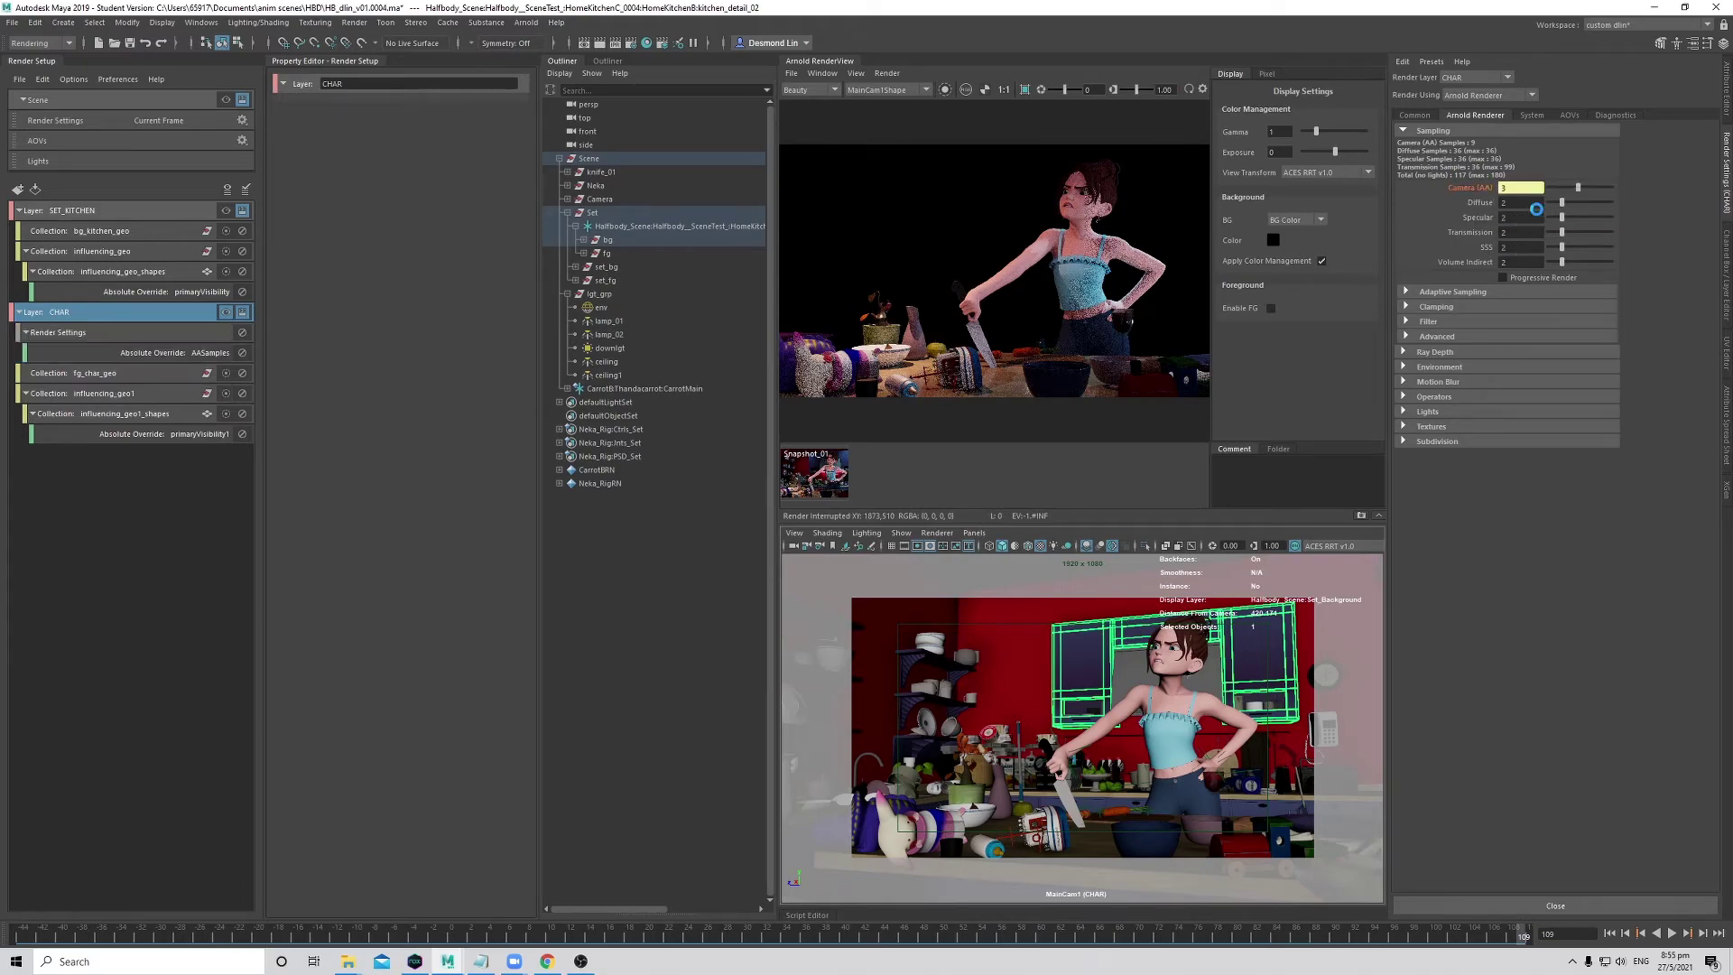
# - Create absolute overrides for the Diffuse, Specular, Transmission, SSS and Volume Indirect samples in the CHAR layer
pyautogui.rightClick(1485, 203)
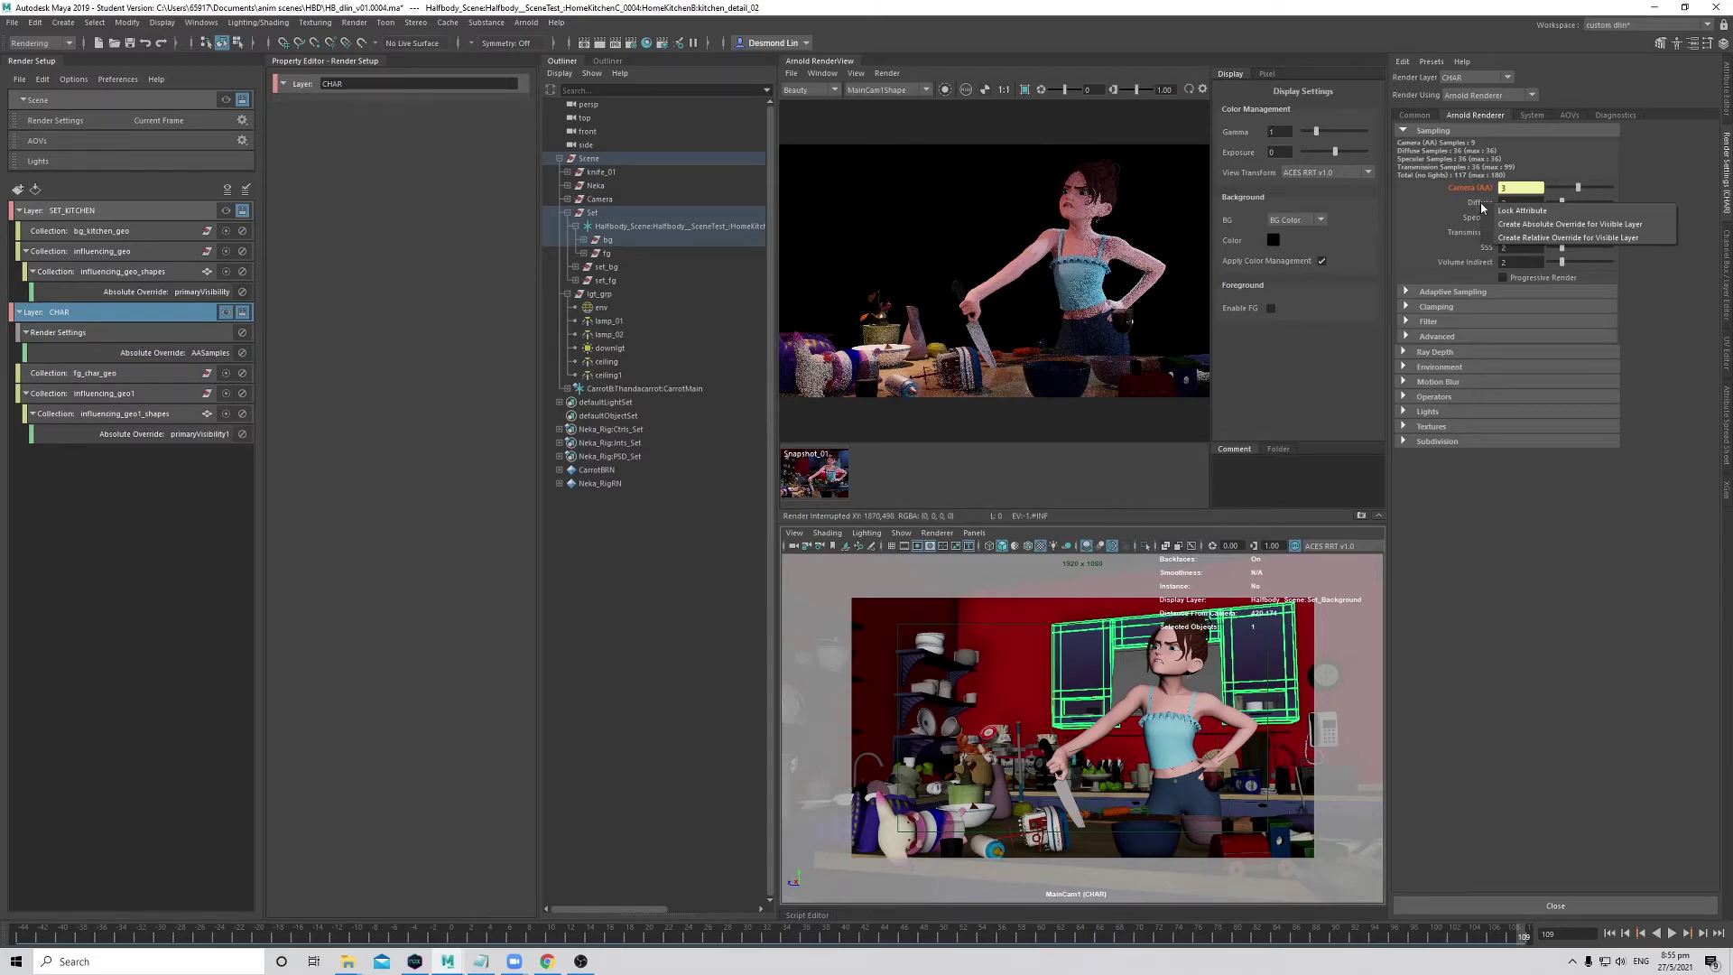
pyautogui.click(1505, 224)
pyautogui.rightClick(1492, 216)
pyautogui.click(1506, 236)
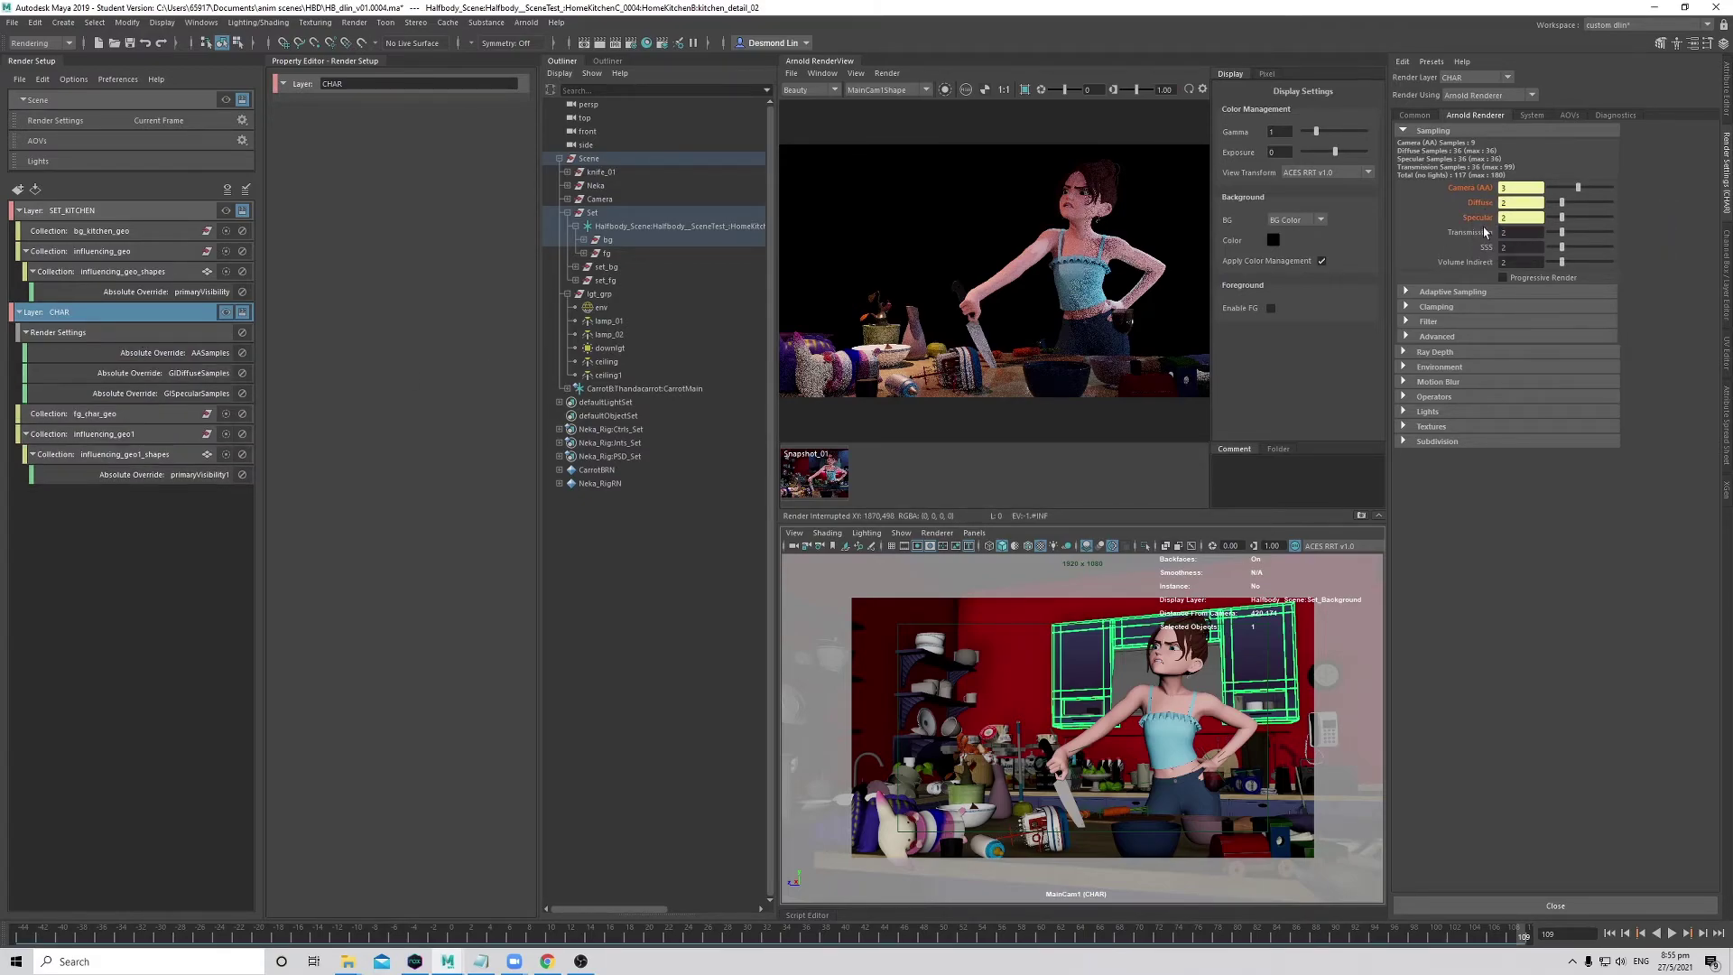
pyautogui.rightClick(1487, 232)
pyautogui.click(1535, 250)
pyautogui.rightClick(1483, 246)
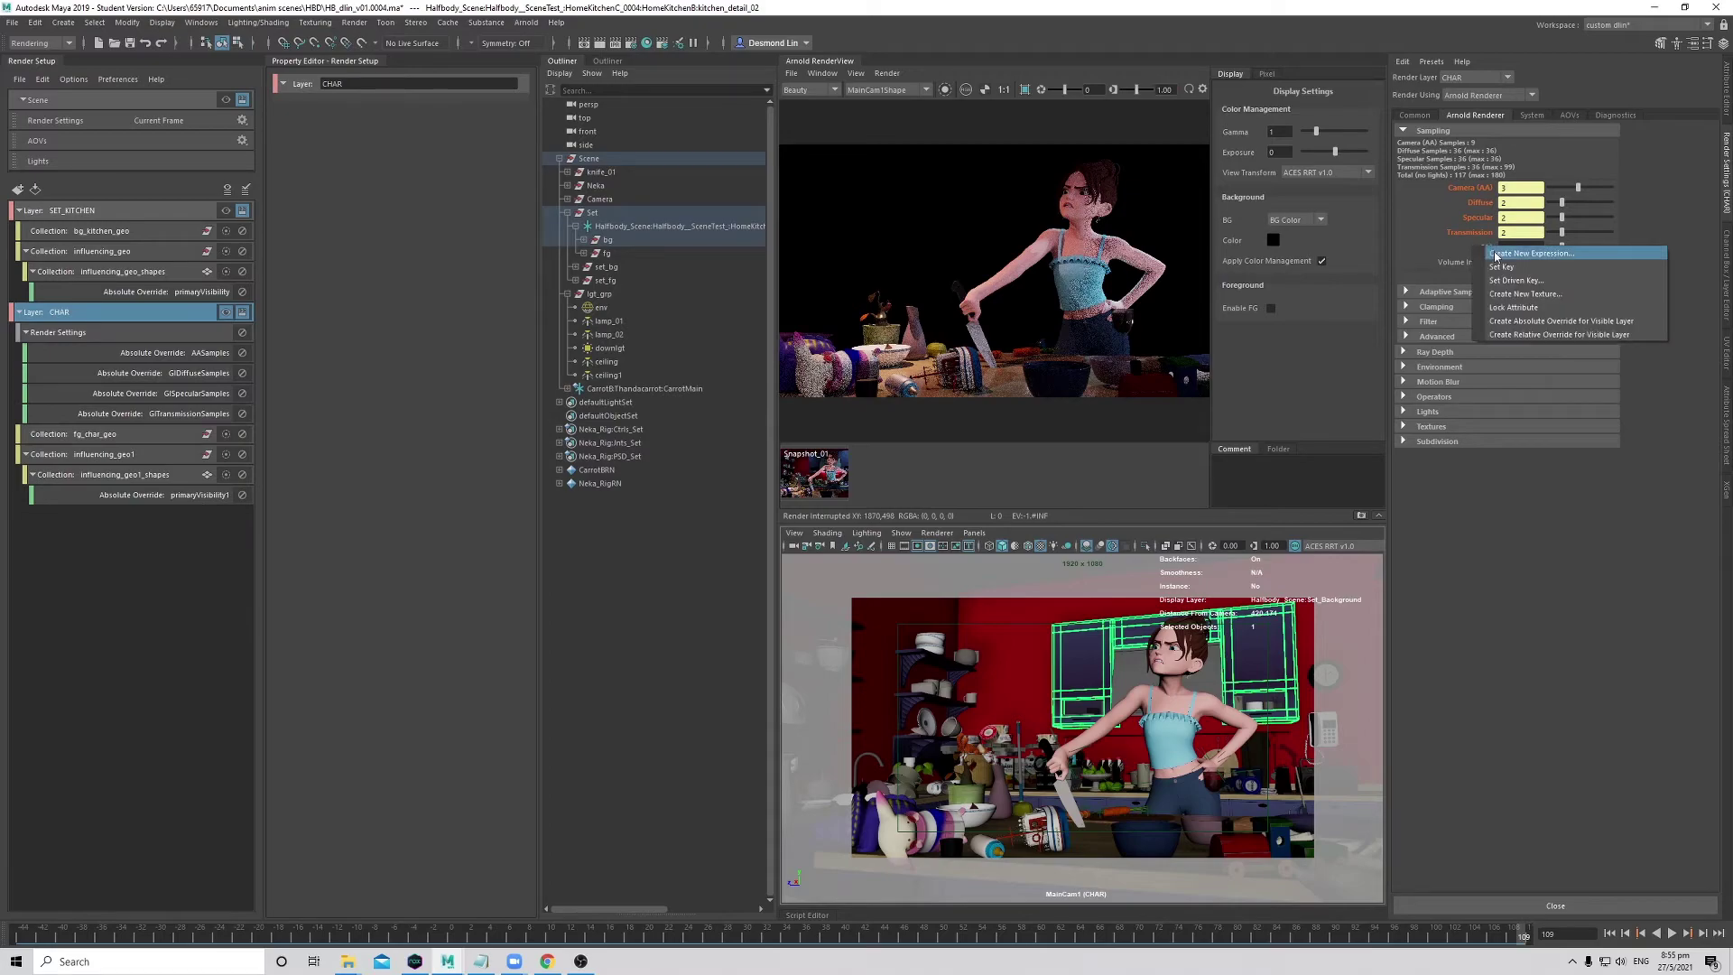
pyautogui.click(1561, 321)
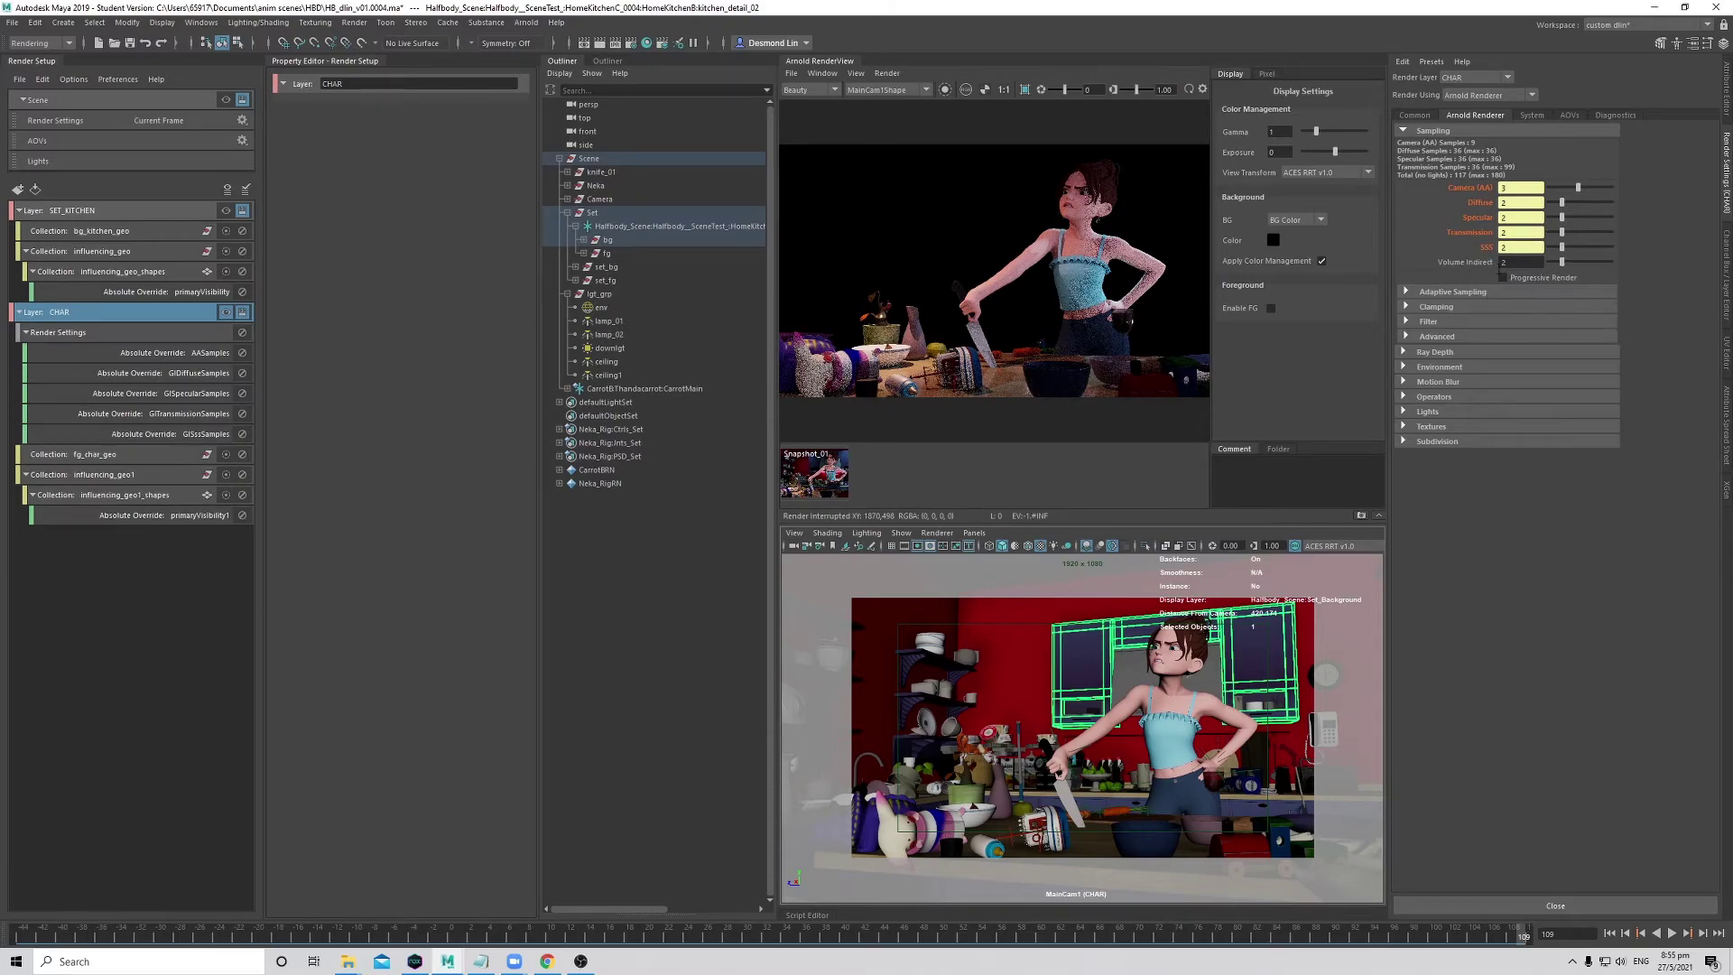
pyautogui.rightClick(1477, 268)
pyautogui.click(1535, 338)
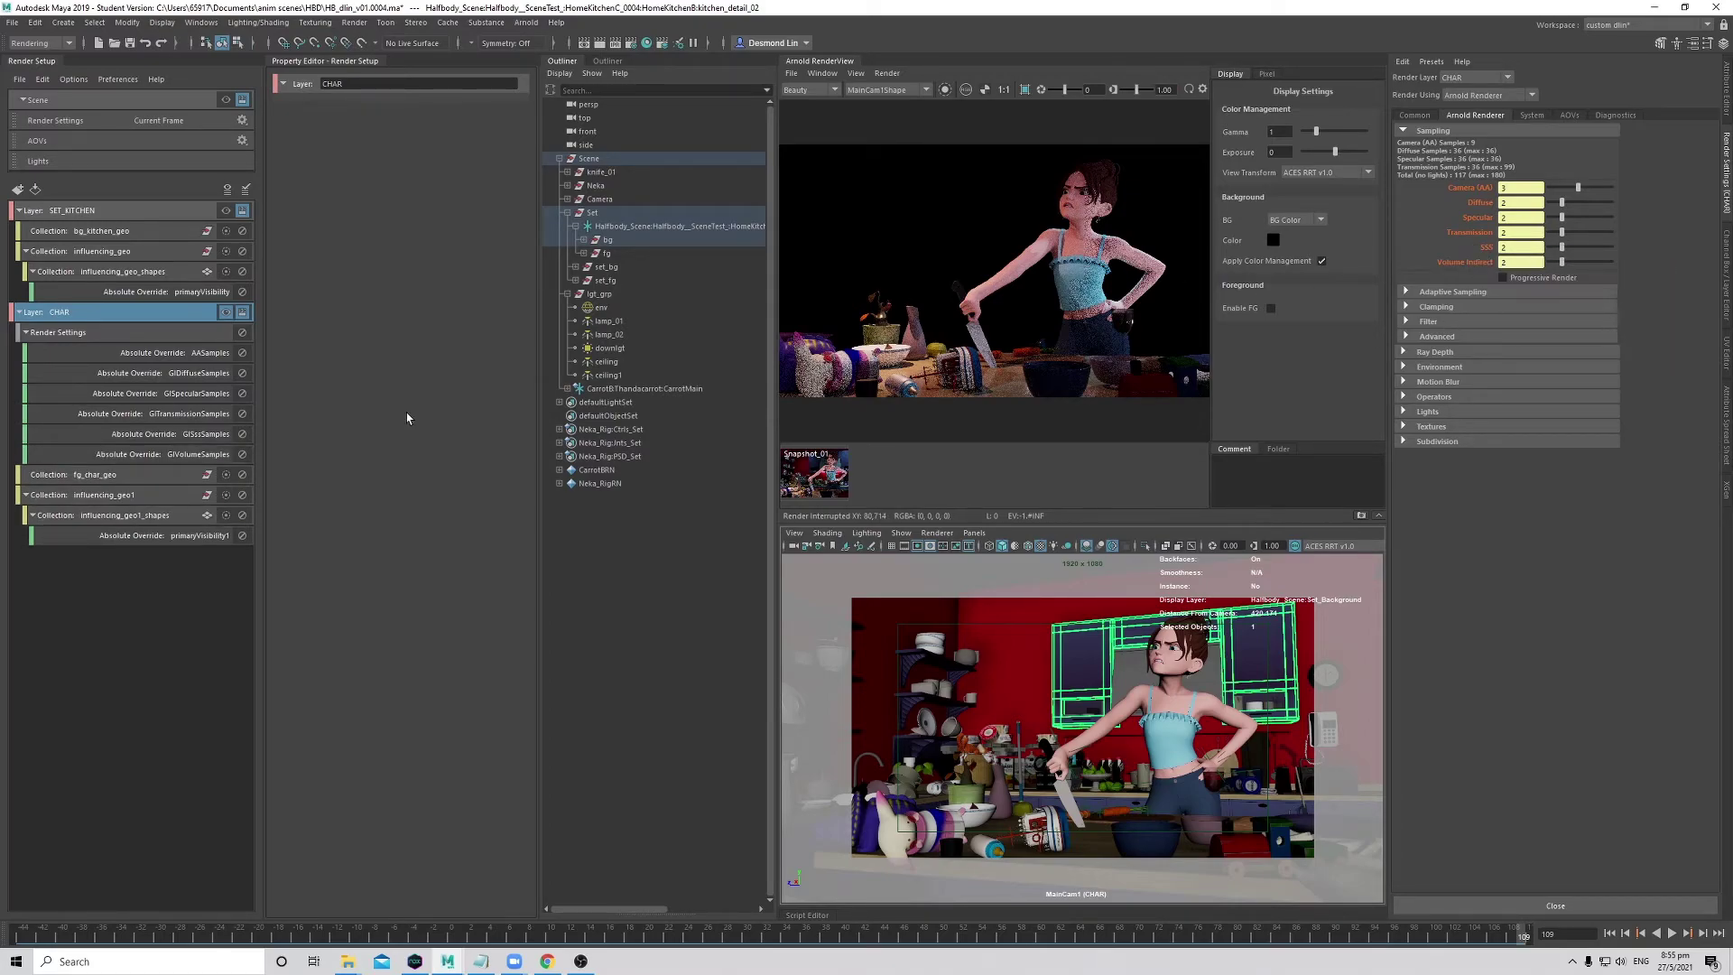
# - Set the CHAR layer's sampling overrides to 2 for AASamples, 1 for GIDiffuseSamples and 1 for GISpecularSamples
pyautogui.click(130, 354)
pyautogui.keyDown('shift'); pyautogui.click(163, 451); pyautogui.keyUp('shift')
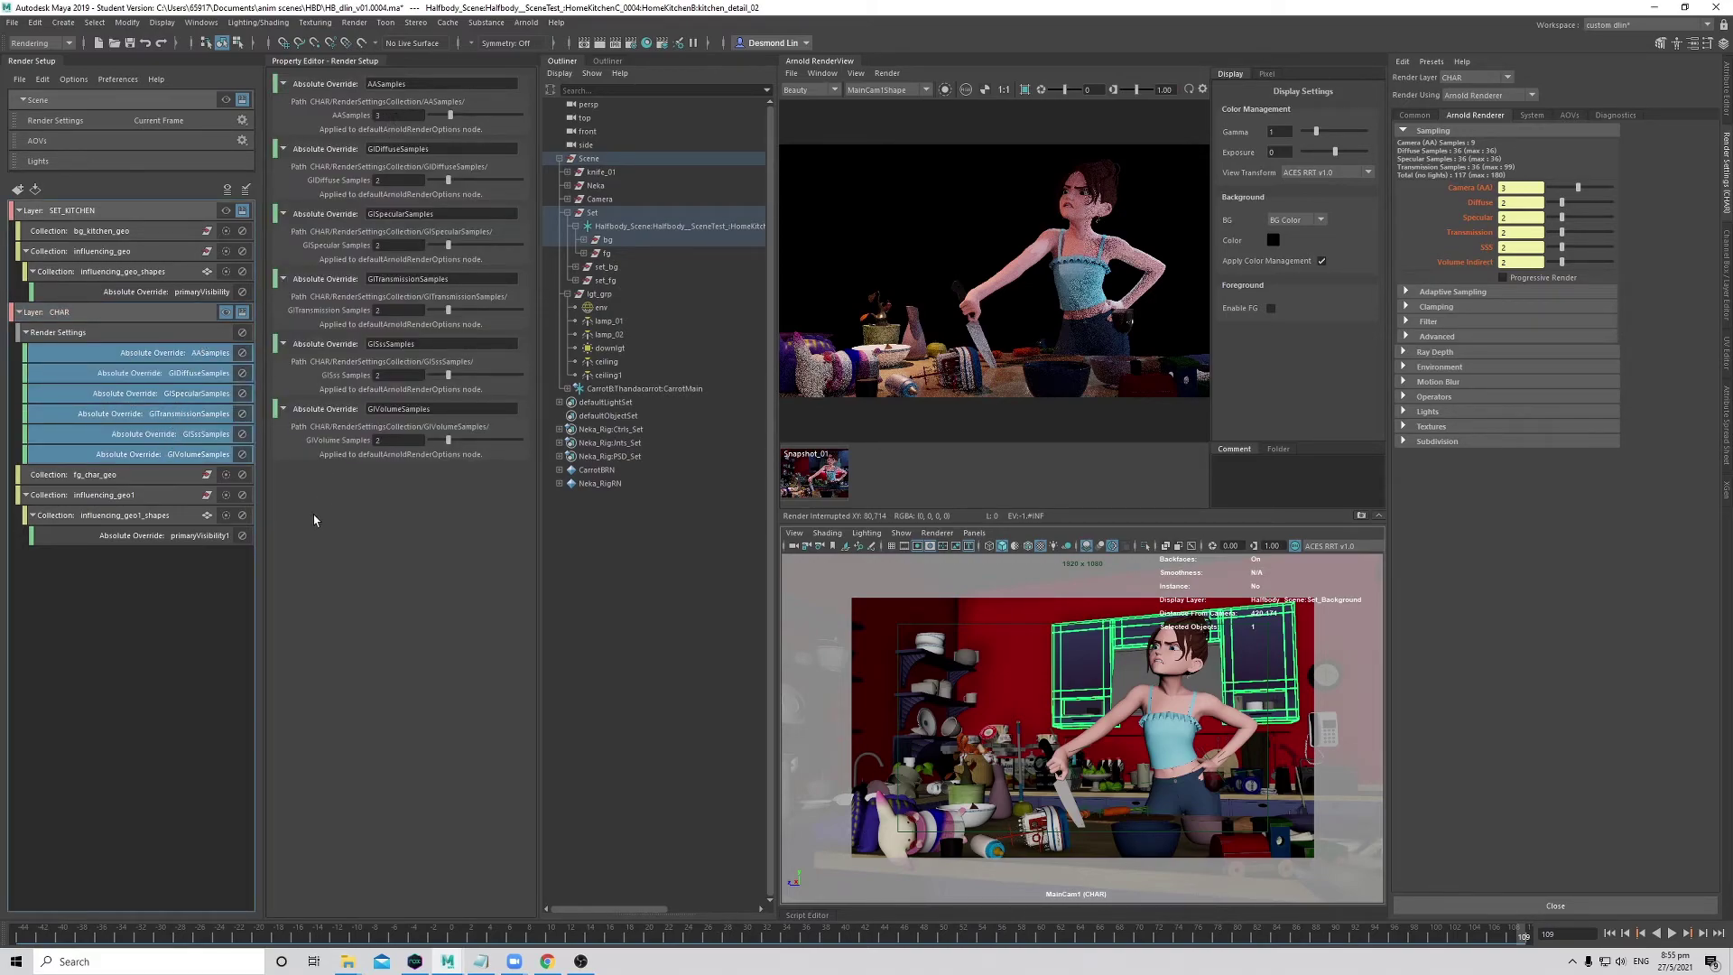
pyautogui.click(132, 575)
pyautogui.click(205, 359)
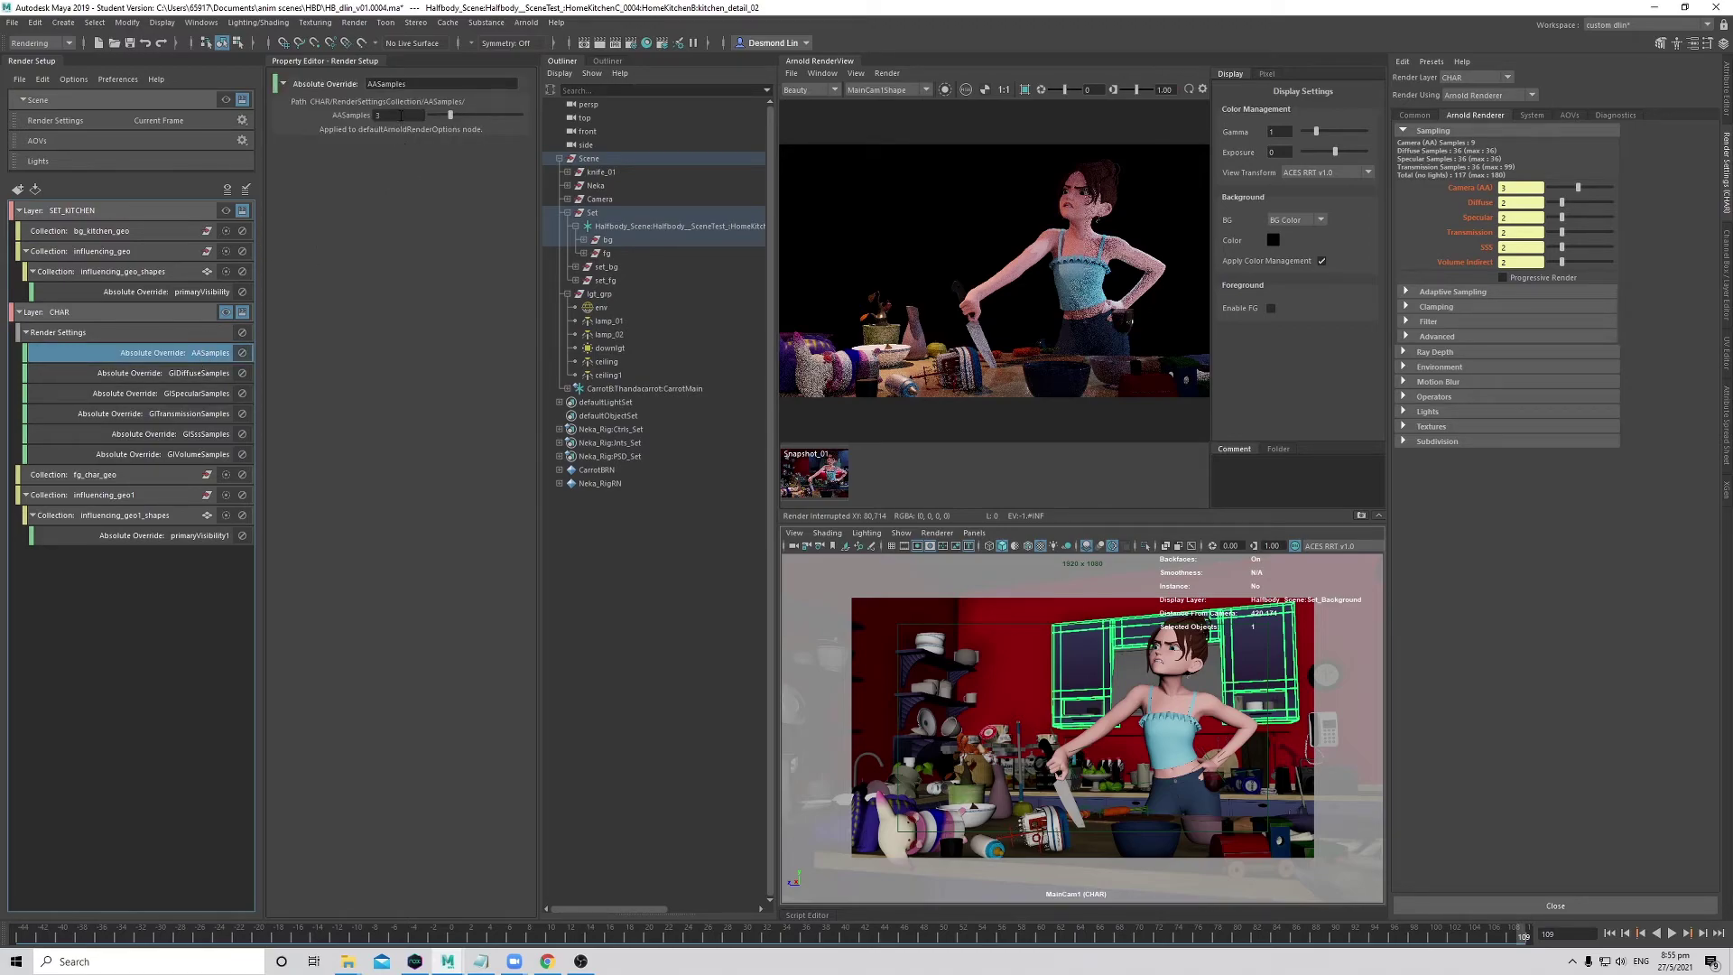
pyautogui.click(203, 373)
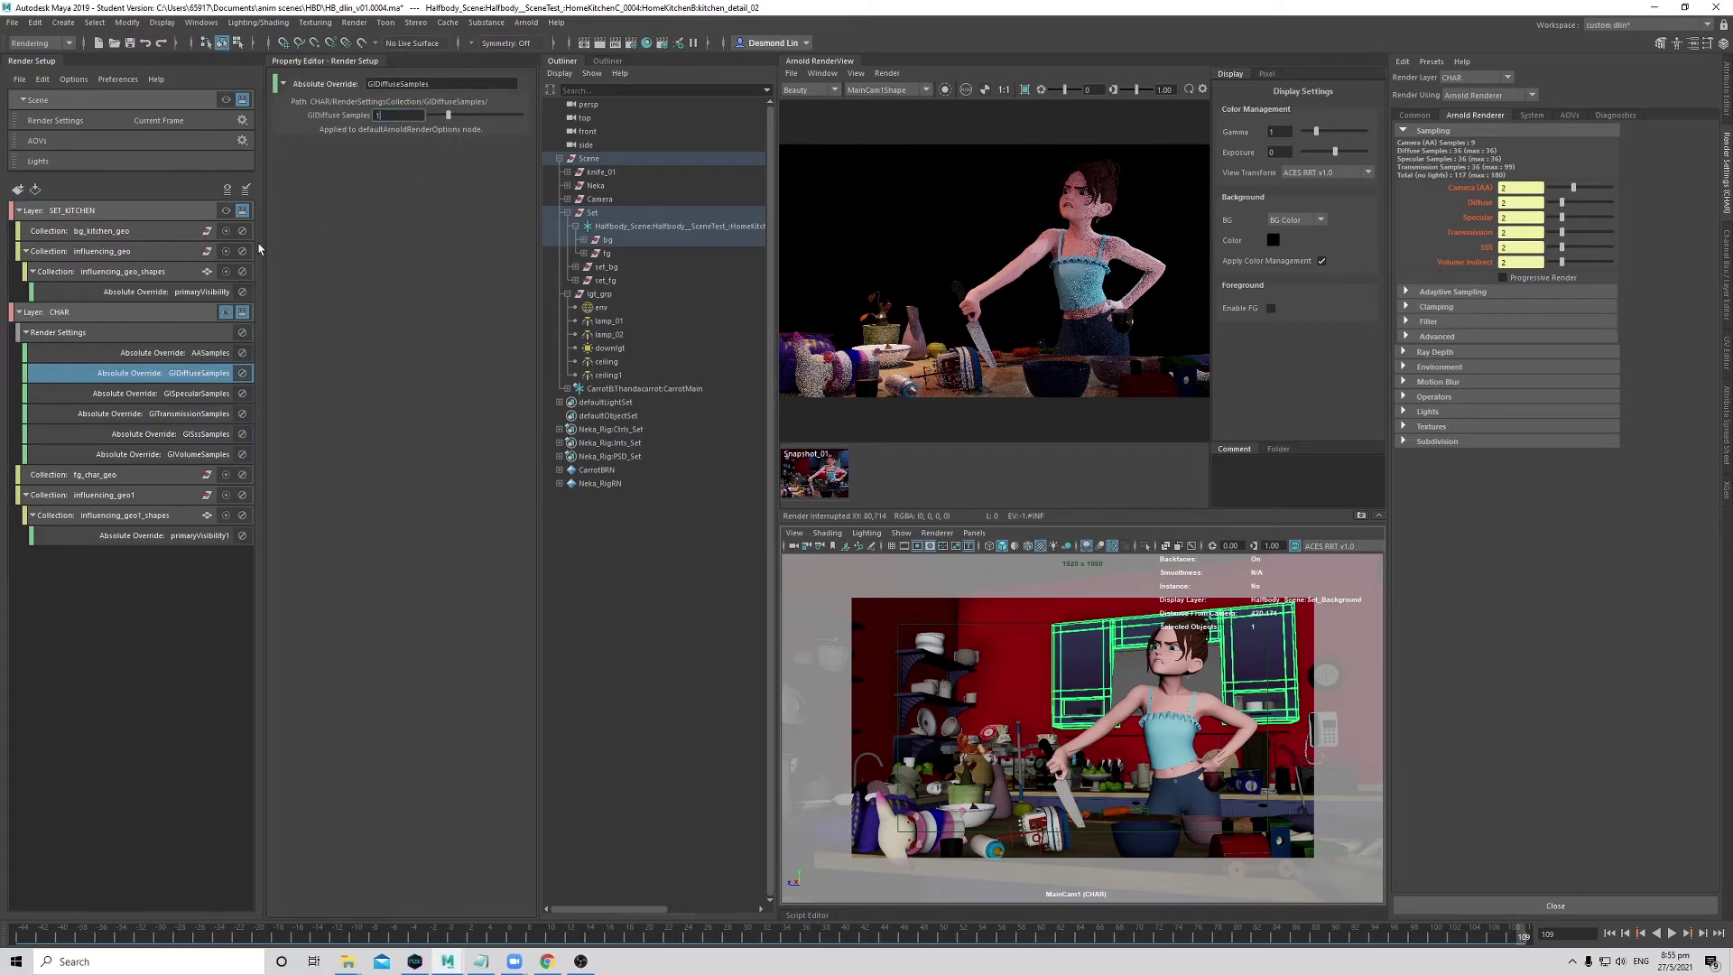
pyautogui.click(205, 393)
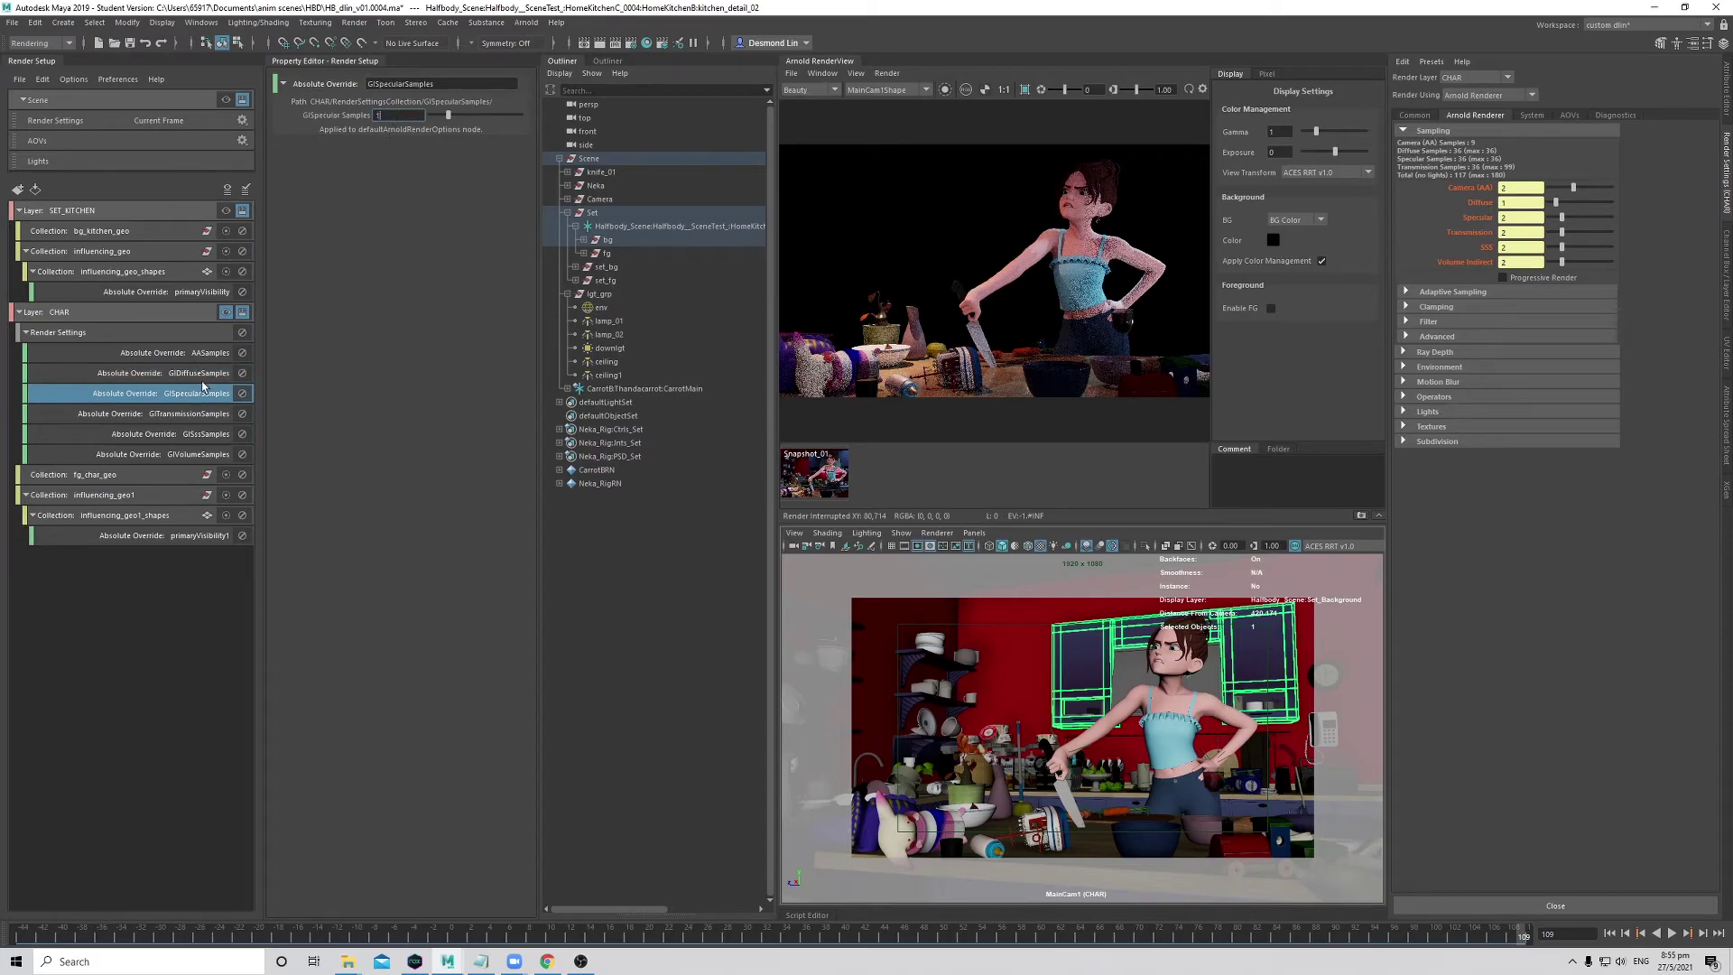
# - Set the CHAR layer's GITransmissionSamples override to 1
pyautogui.click(203, 414)
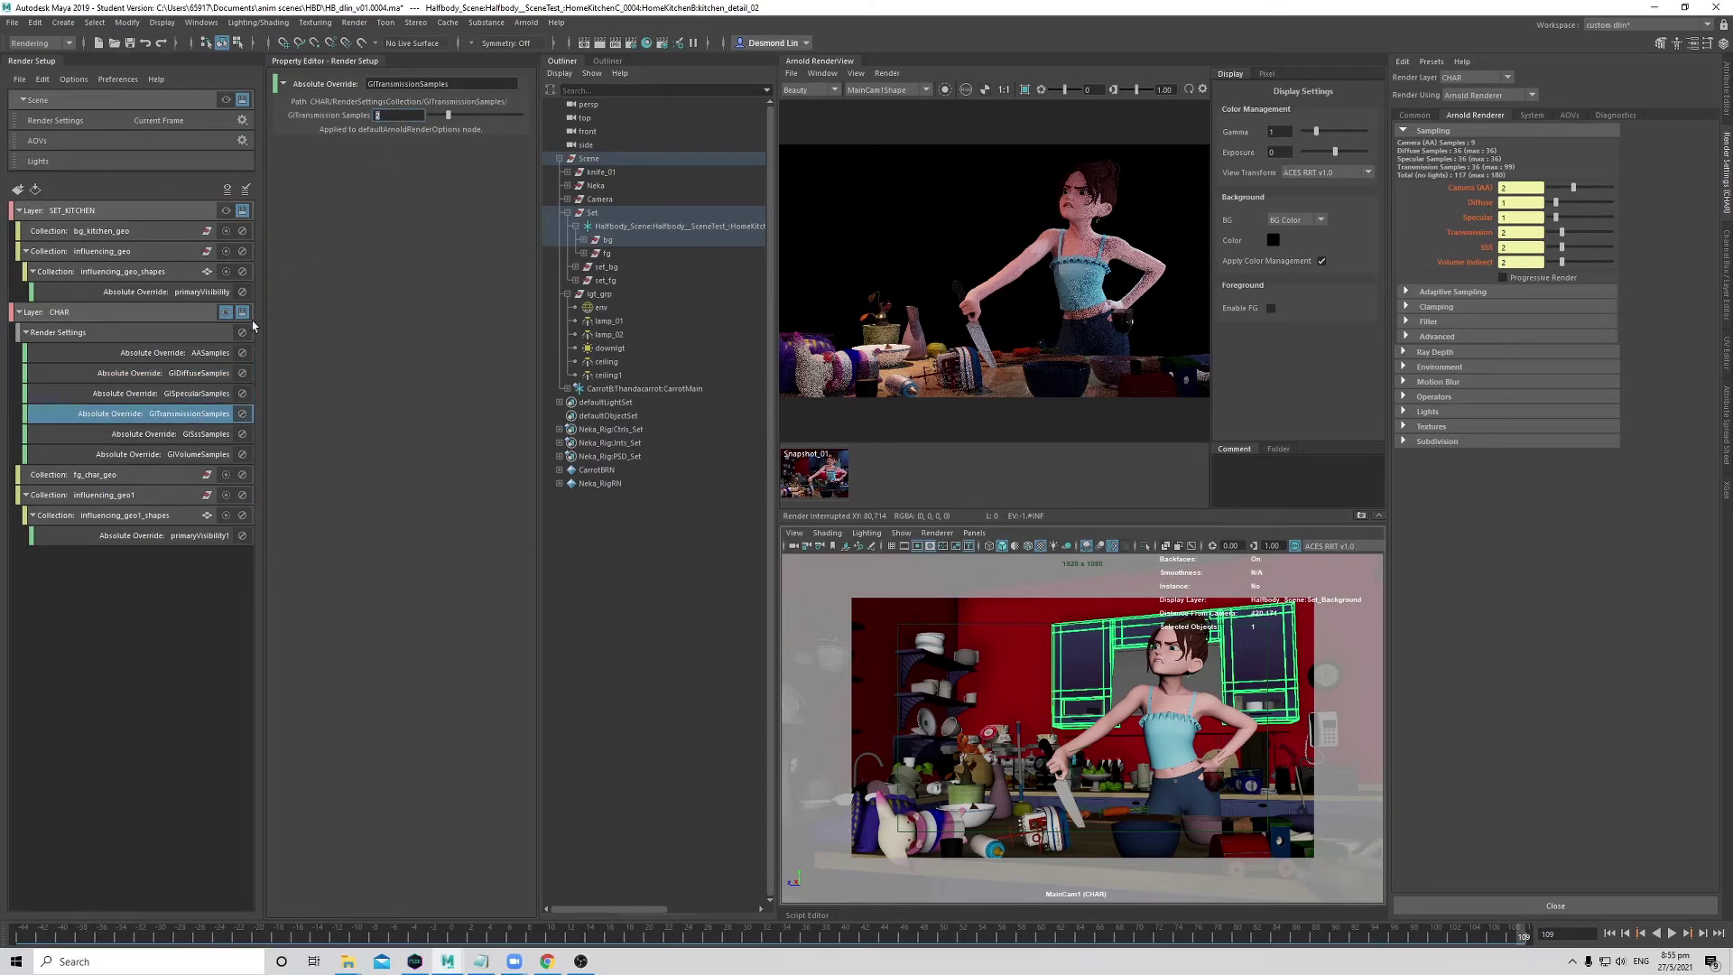
pyautogui.click(187, 436)
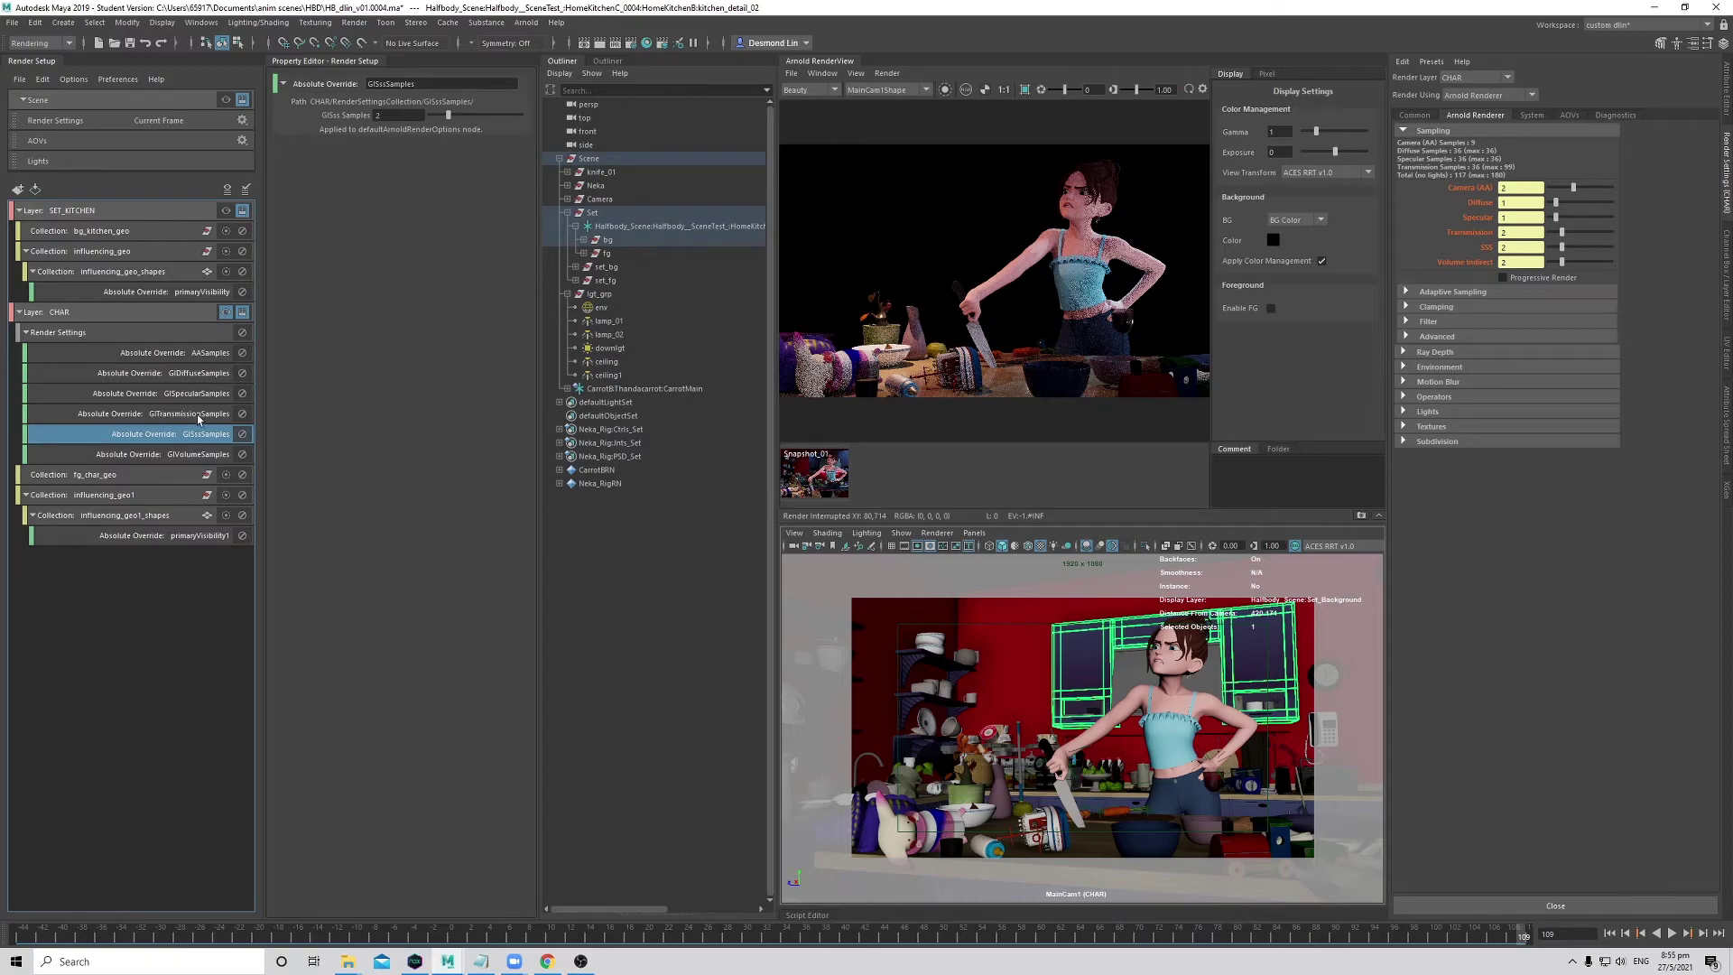
pyautogui.click(180, 414)
pyautogui.doubleClick(397, 115)
pyautogui.write('1')
pyautogui.click(184, 432)
# - Set the GITransmissionSamples override to 2 and open the SSS and volume sample overrides
pyautogui.click(178, 412)
pyautogui.doubleClick(397, 116)
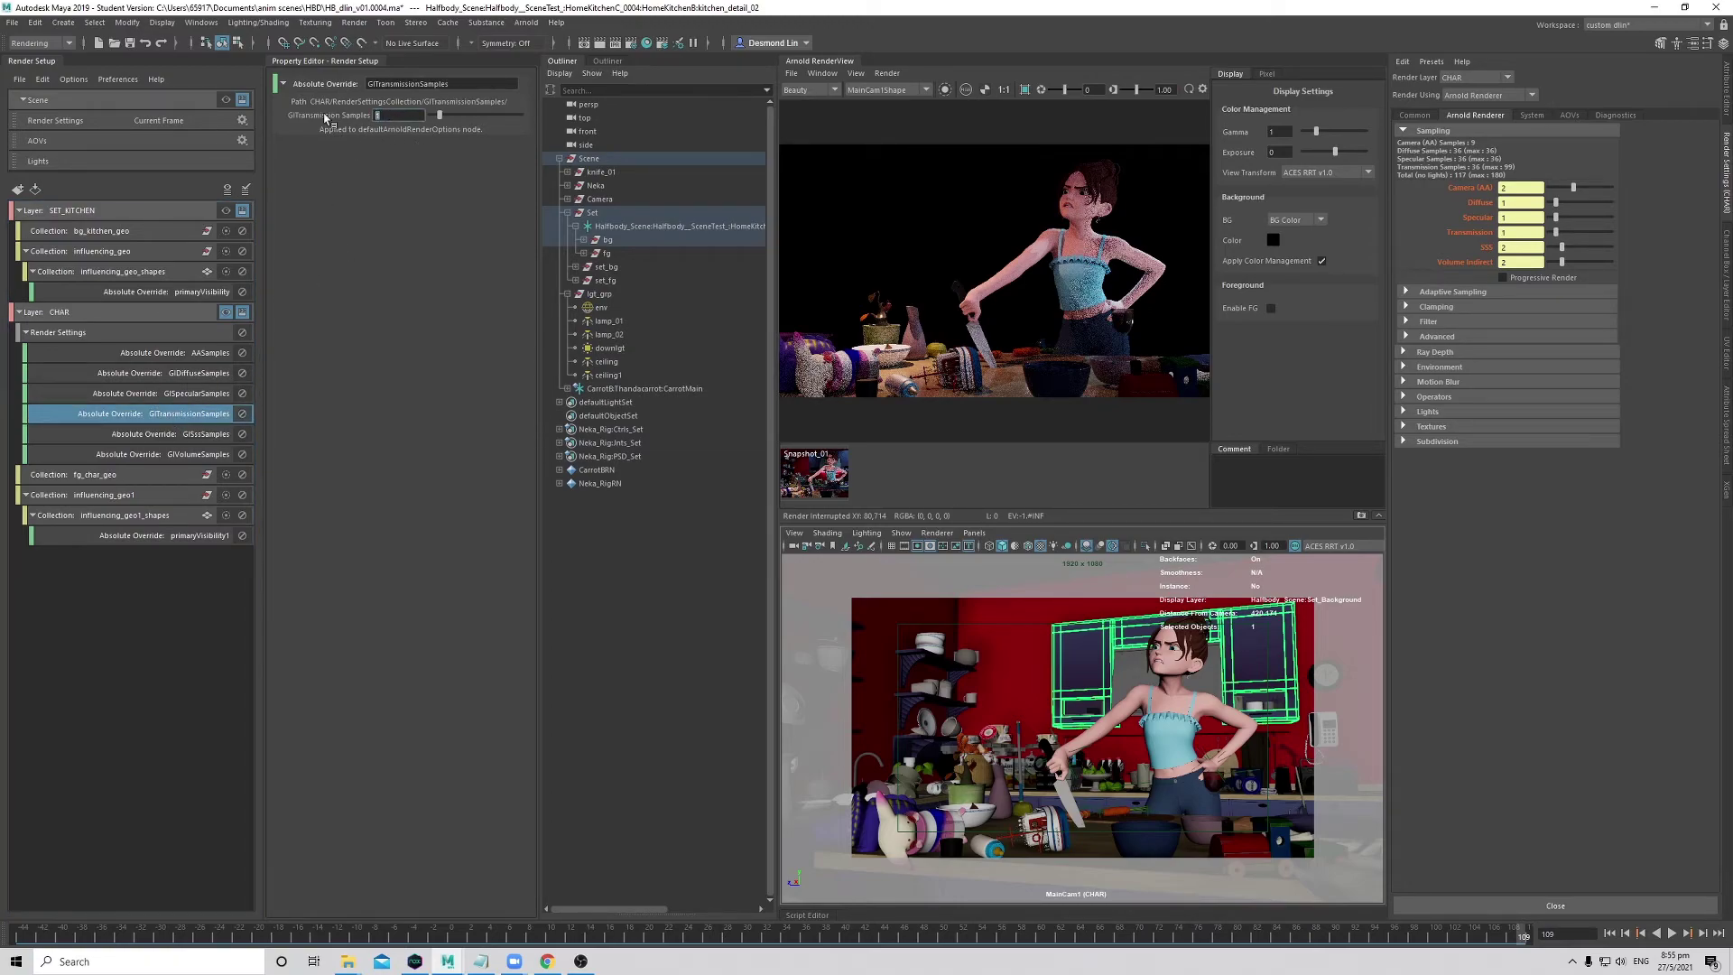
pyautogui.write('2')
pyautogui.click(187, 433)
pyautogui.click(193, 454)
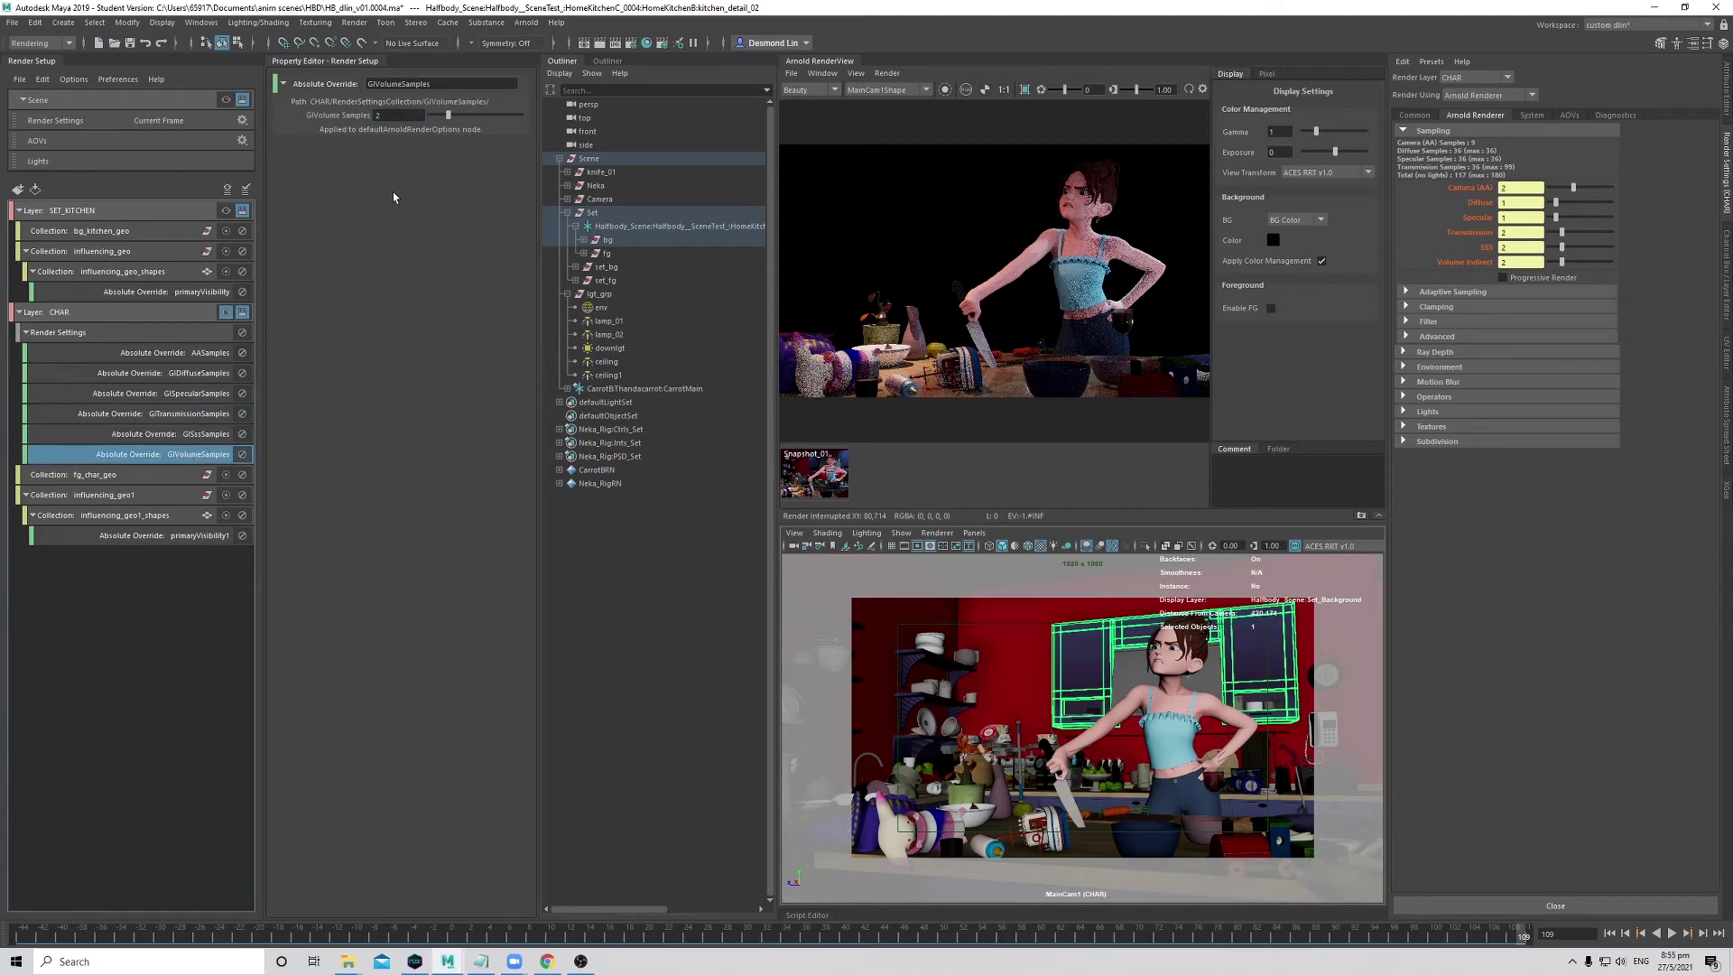
# - Disable and re-enable the CHAR layer's Render Settings collection to compare the sampling values, and select all its sample overrides
pyautogui.click(168, 315)
pyautogui.click(226, 333)
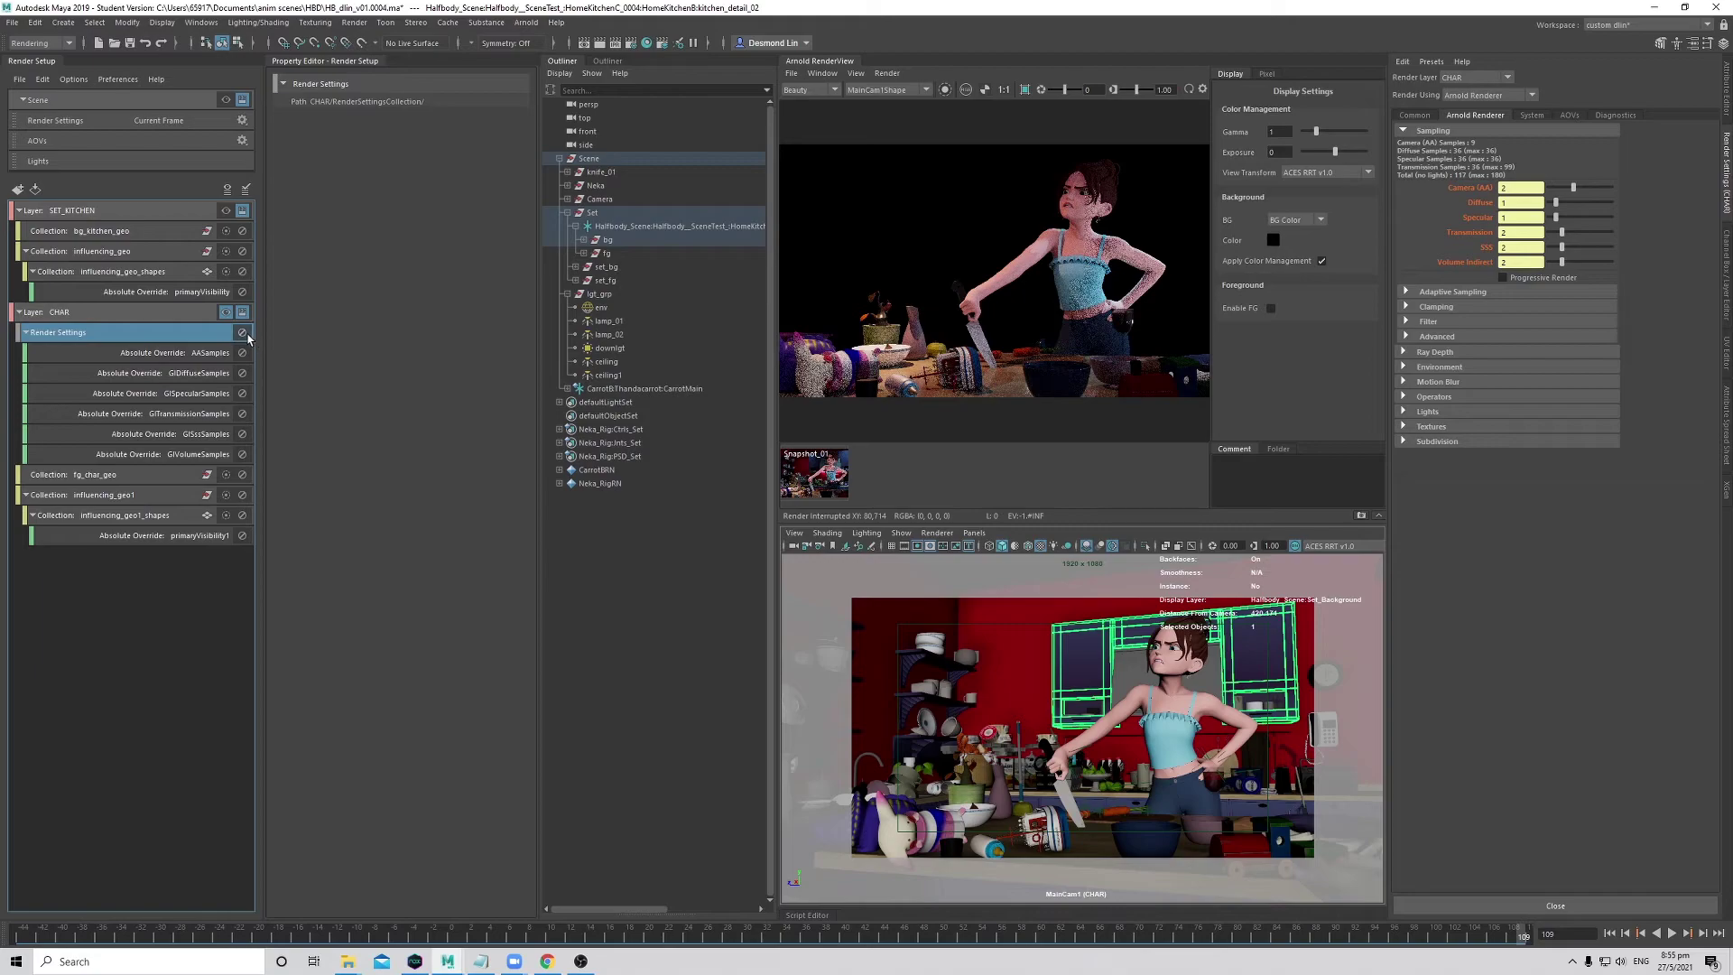
pyautogui.click(242, 332)
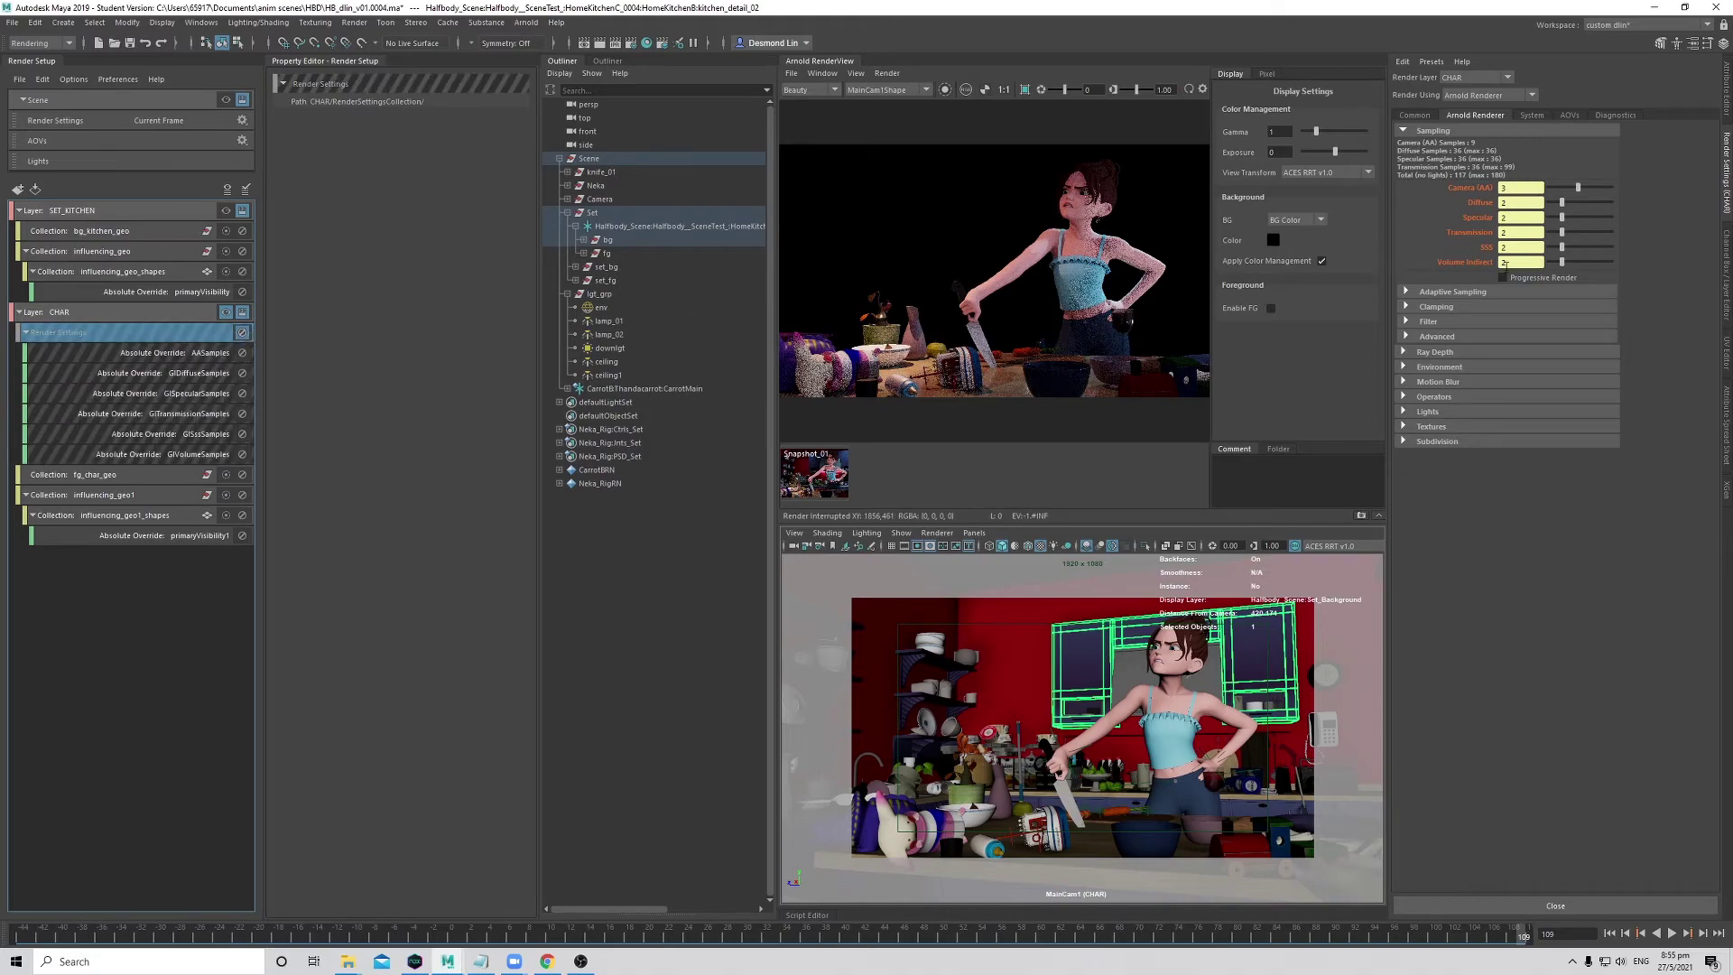
pyautogui.click(242, 332)
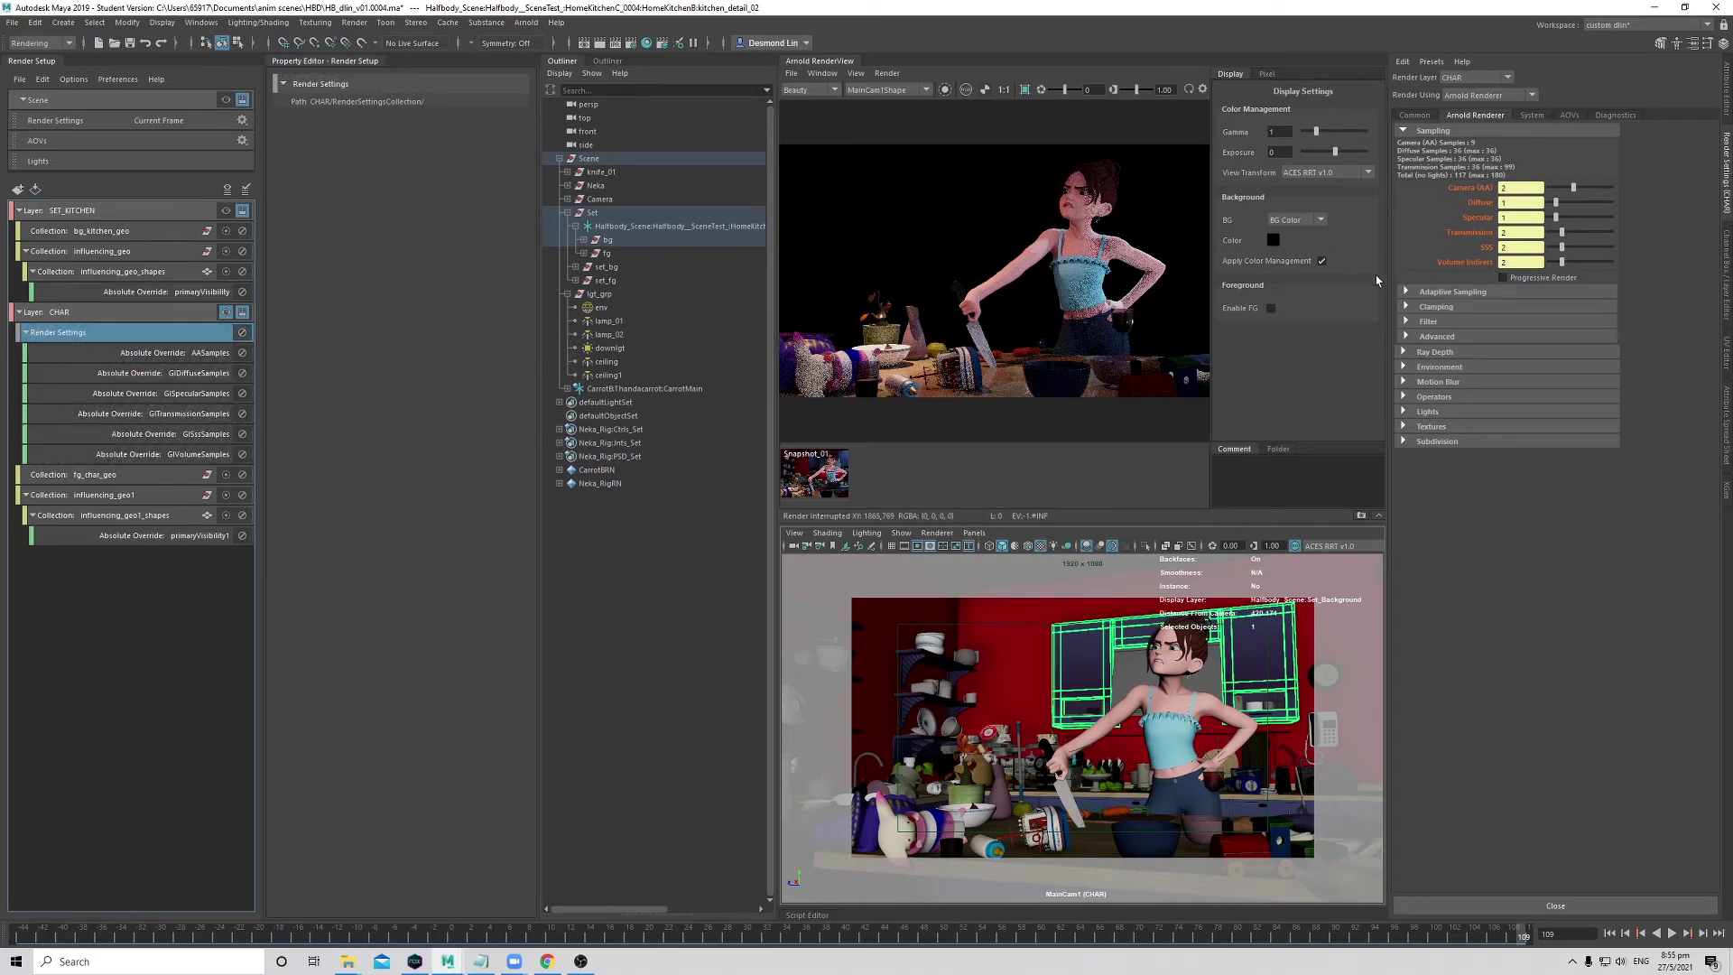
pyautogui.click(152, 353)
pyautogui.keyDown('shift'); pyautogui.click(187, 454); pyautogui.keyUp('shift')
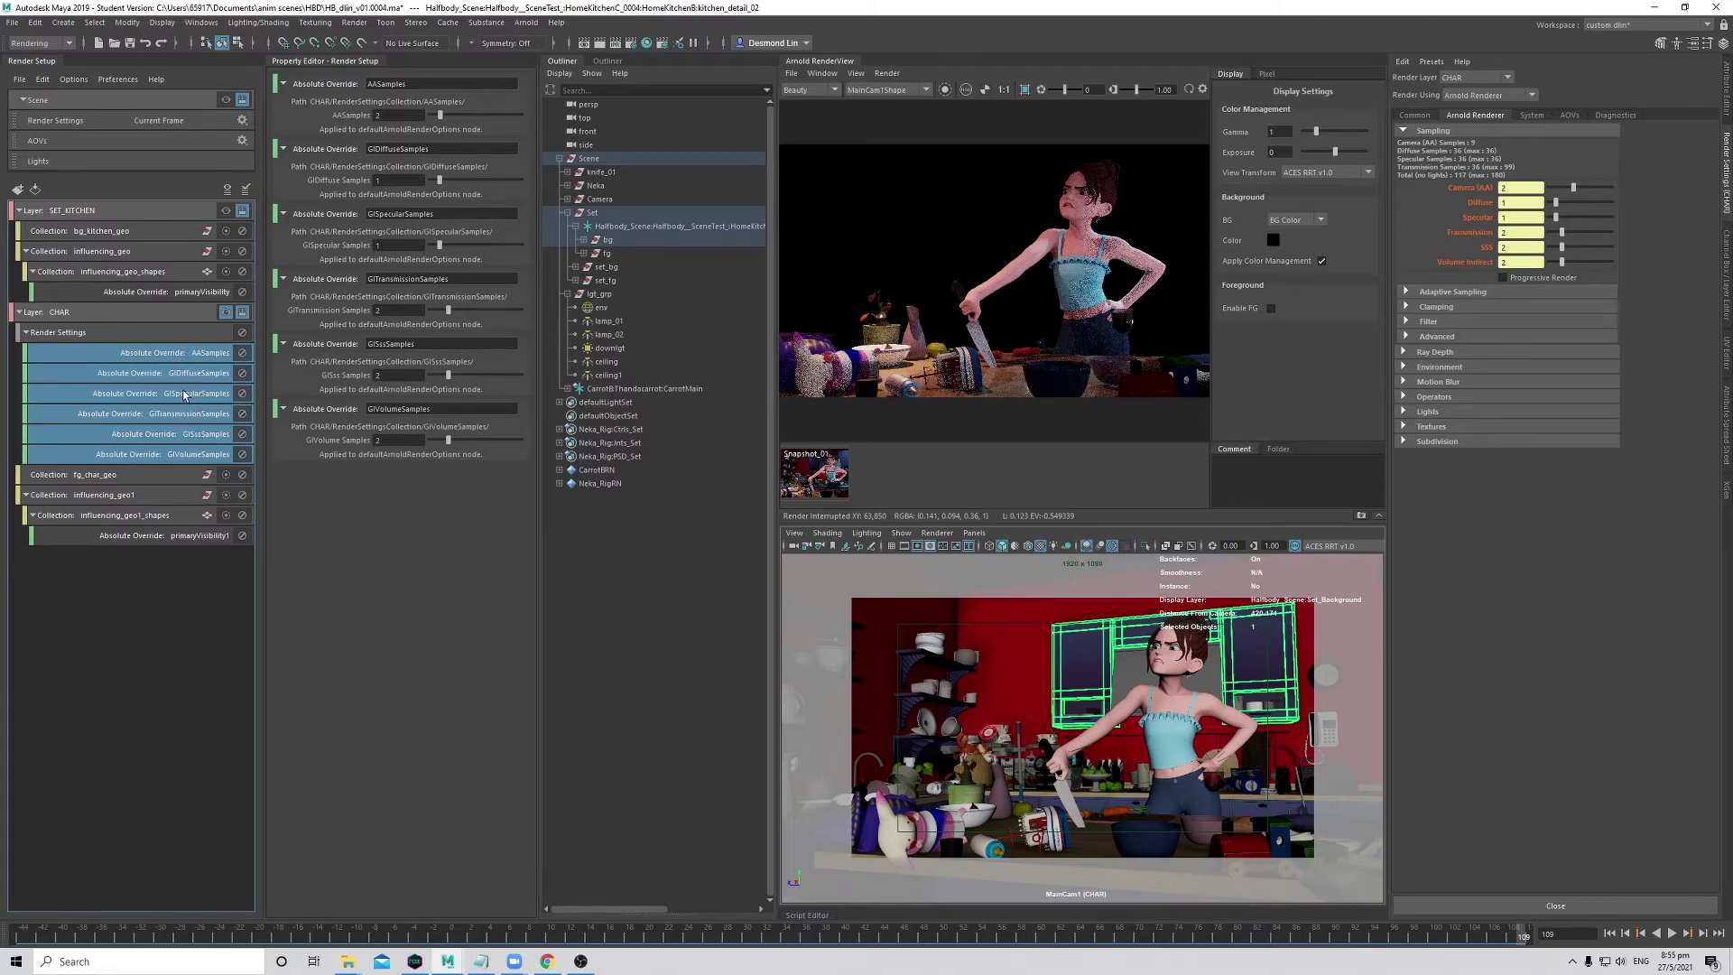
# - Create a render settings collection named LOW_SETTINGS inside the CHAR layer's Render Settings
pyautogui.click(126, 334)
pyautogui.rightClick(114, 333)
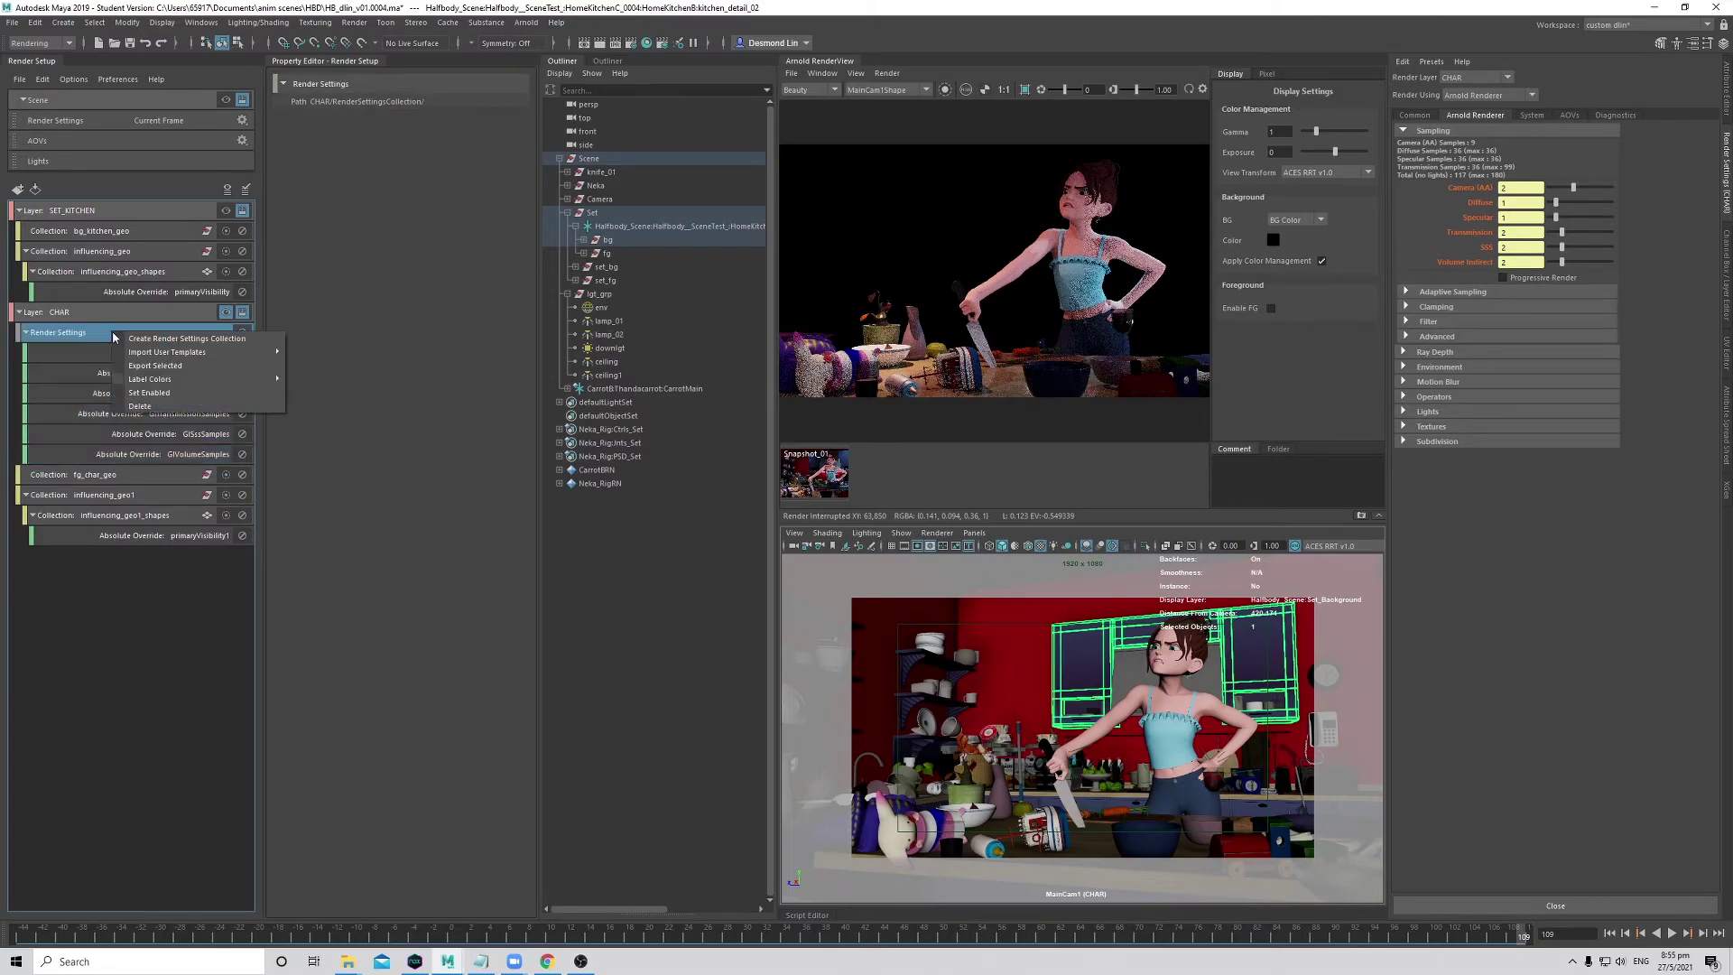
pyautogui.click(178, 340)
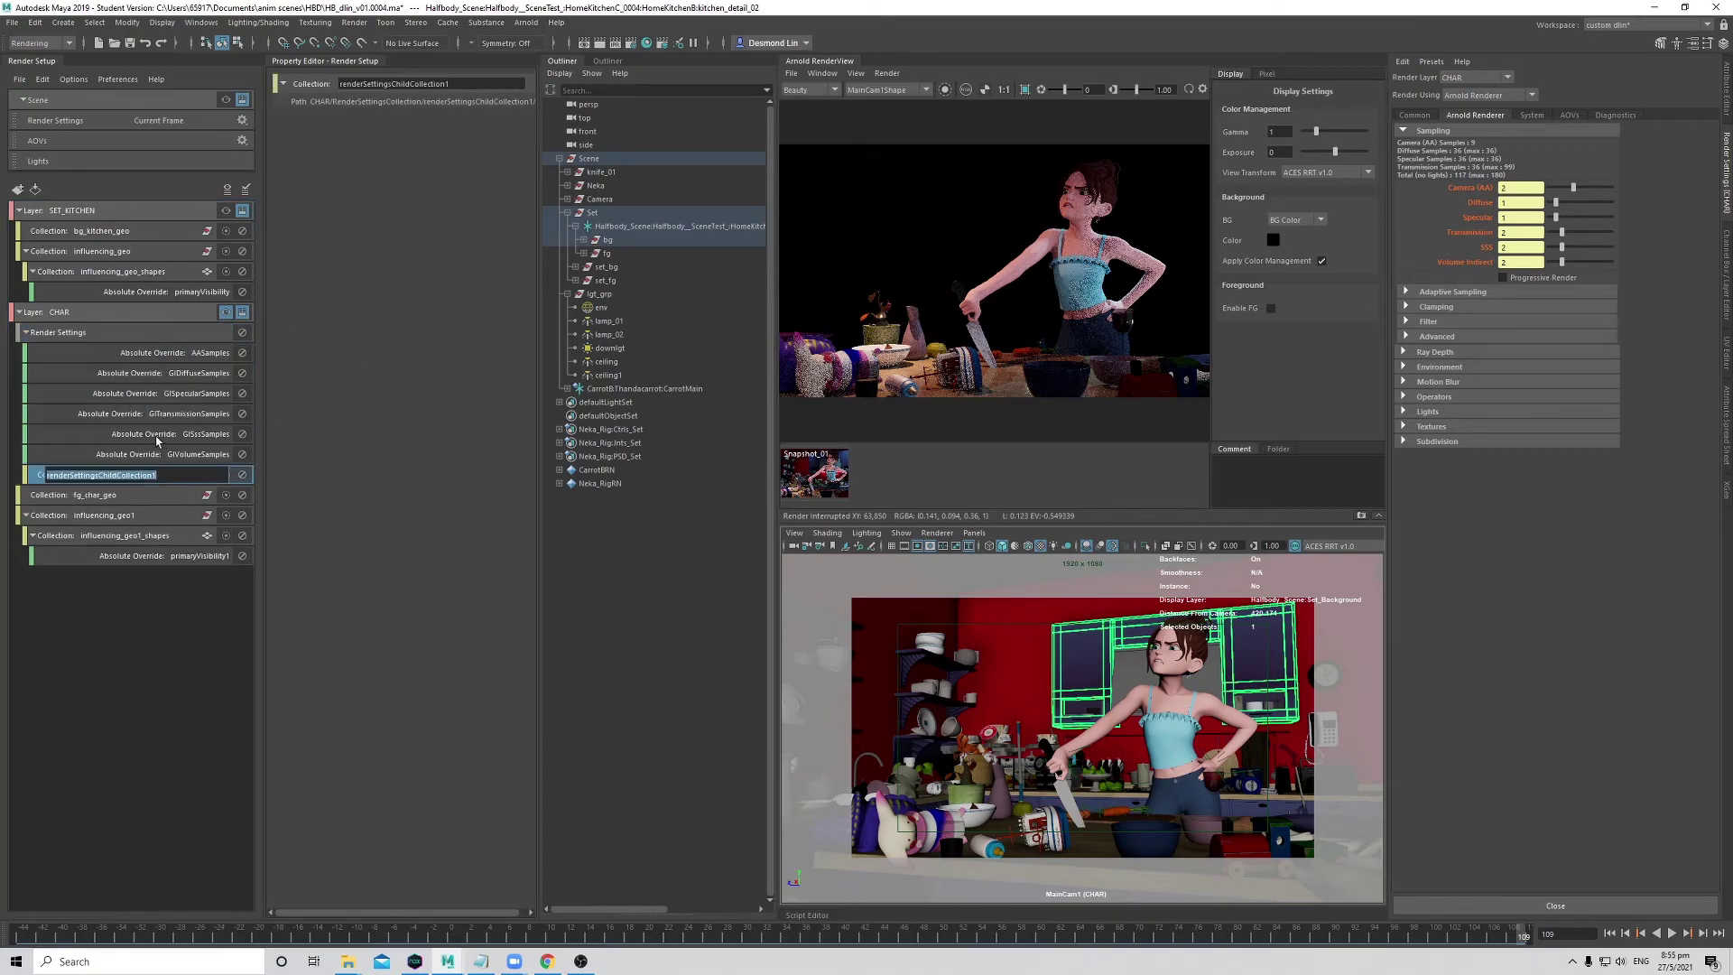
pyautogui.write('LOW_SETTINGS')
pyautogui.press('Return')
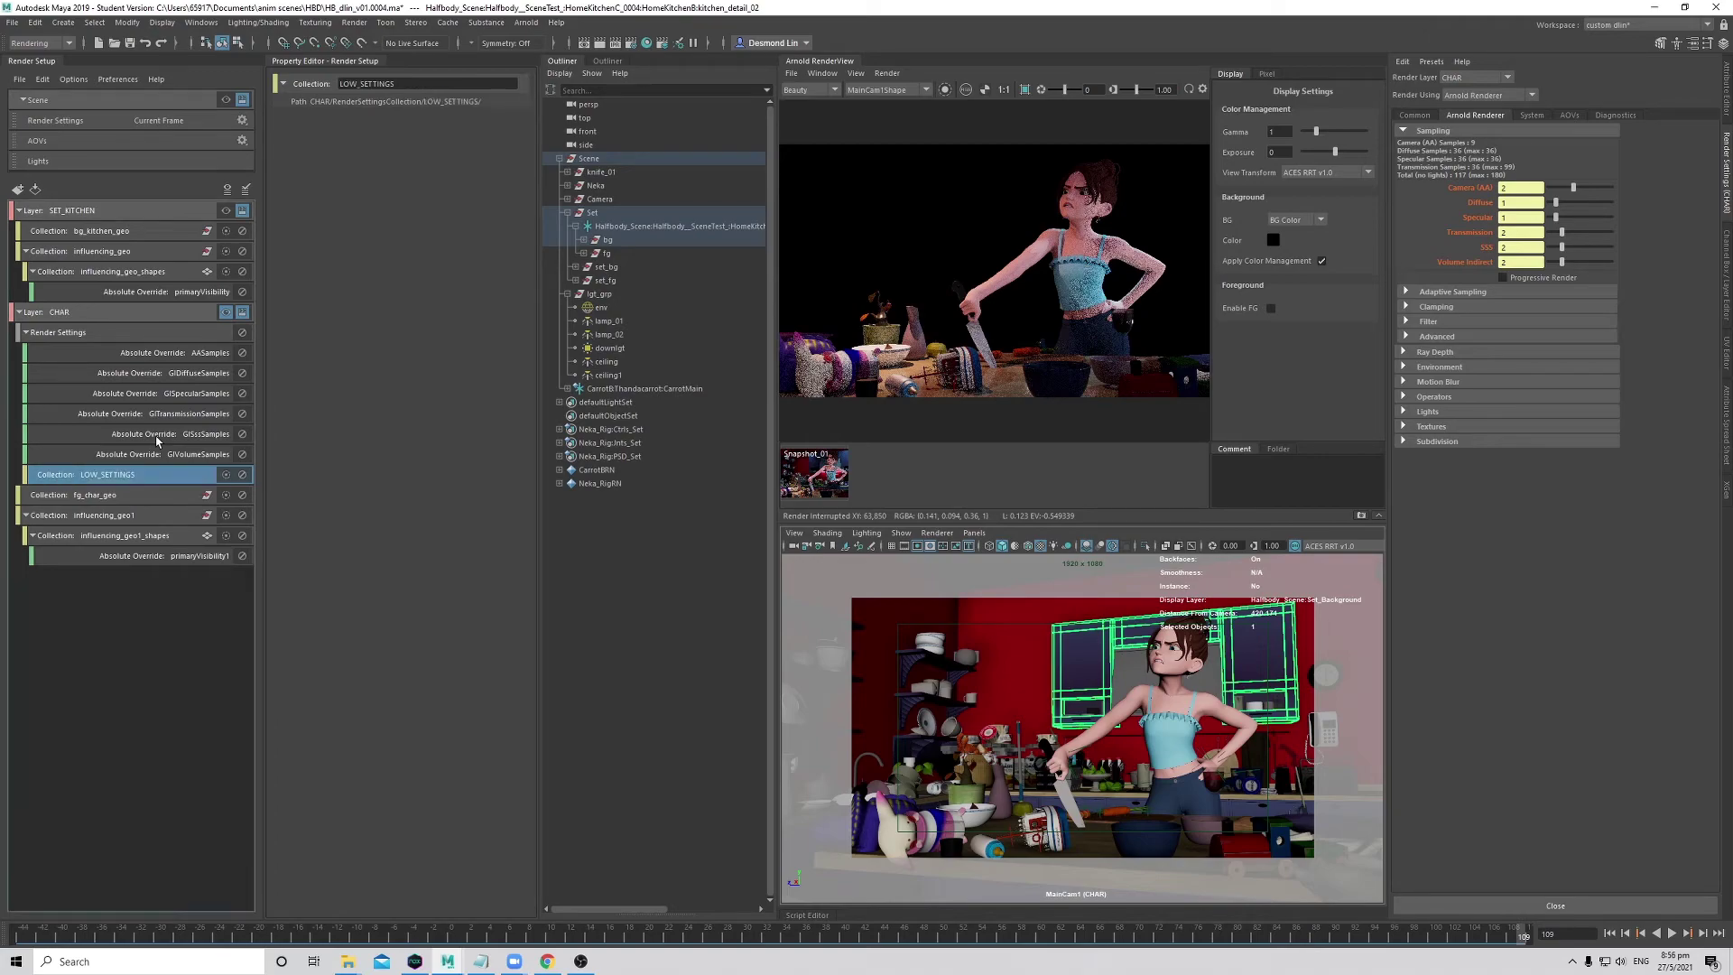
# - Move all the sample overrides from AASamples to GIVolumeSamples into the LOW_SETTINGS collection and collapse it
pyautogui.click(154, 454)
pyautogui.keyDown('shift'); pyautogui.click(162, 353); pyautogui.keyUp('shift')
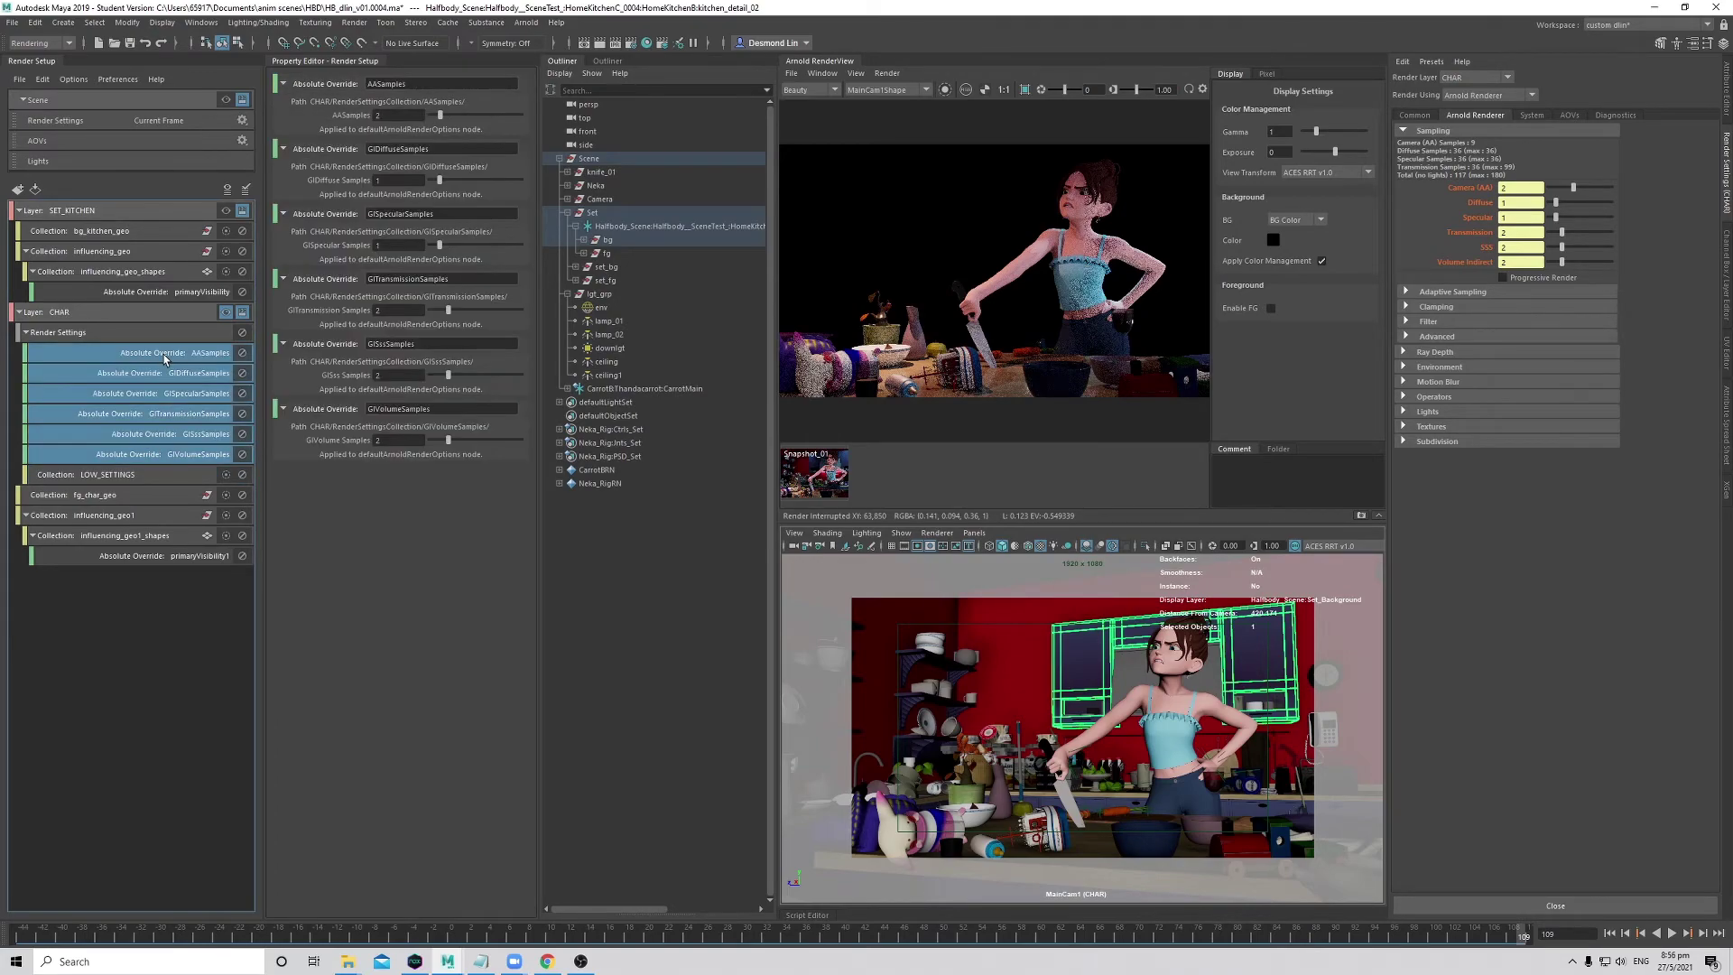
pyautogui.moveTo(151, 447); pyautogui.dragTo(81, 474)
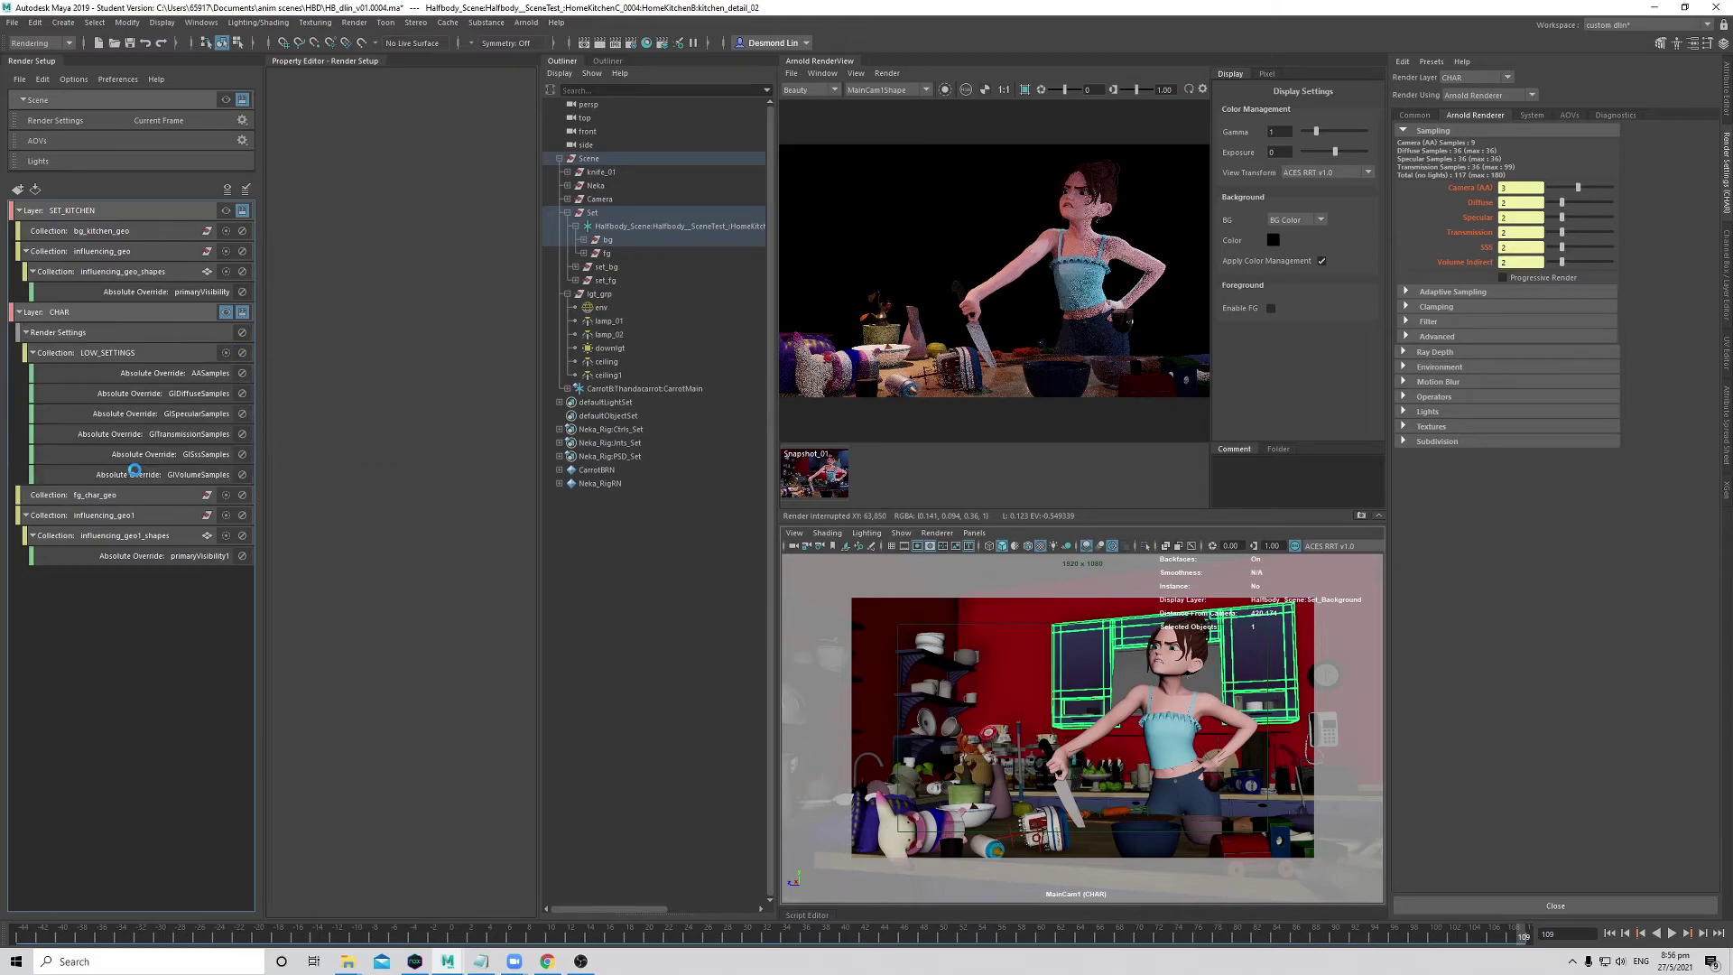
pyautogui.click(34, 353)
pyautogui.click(128, 361)
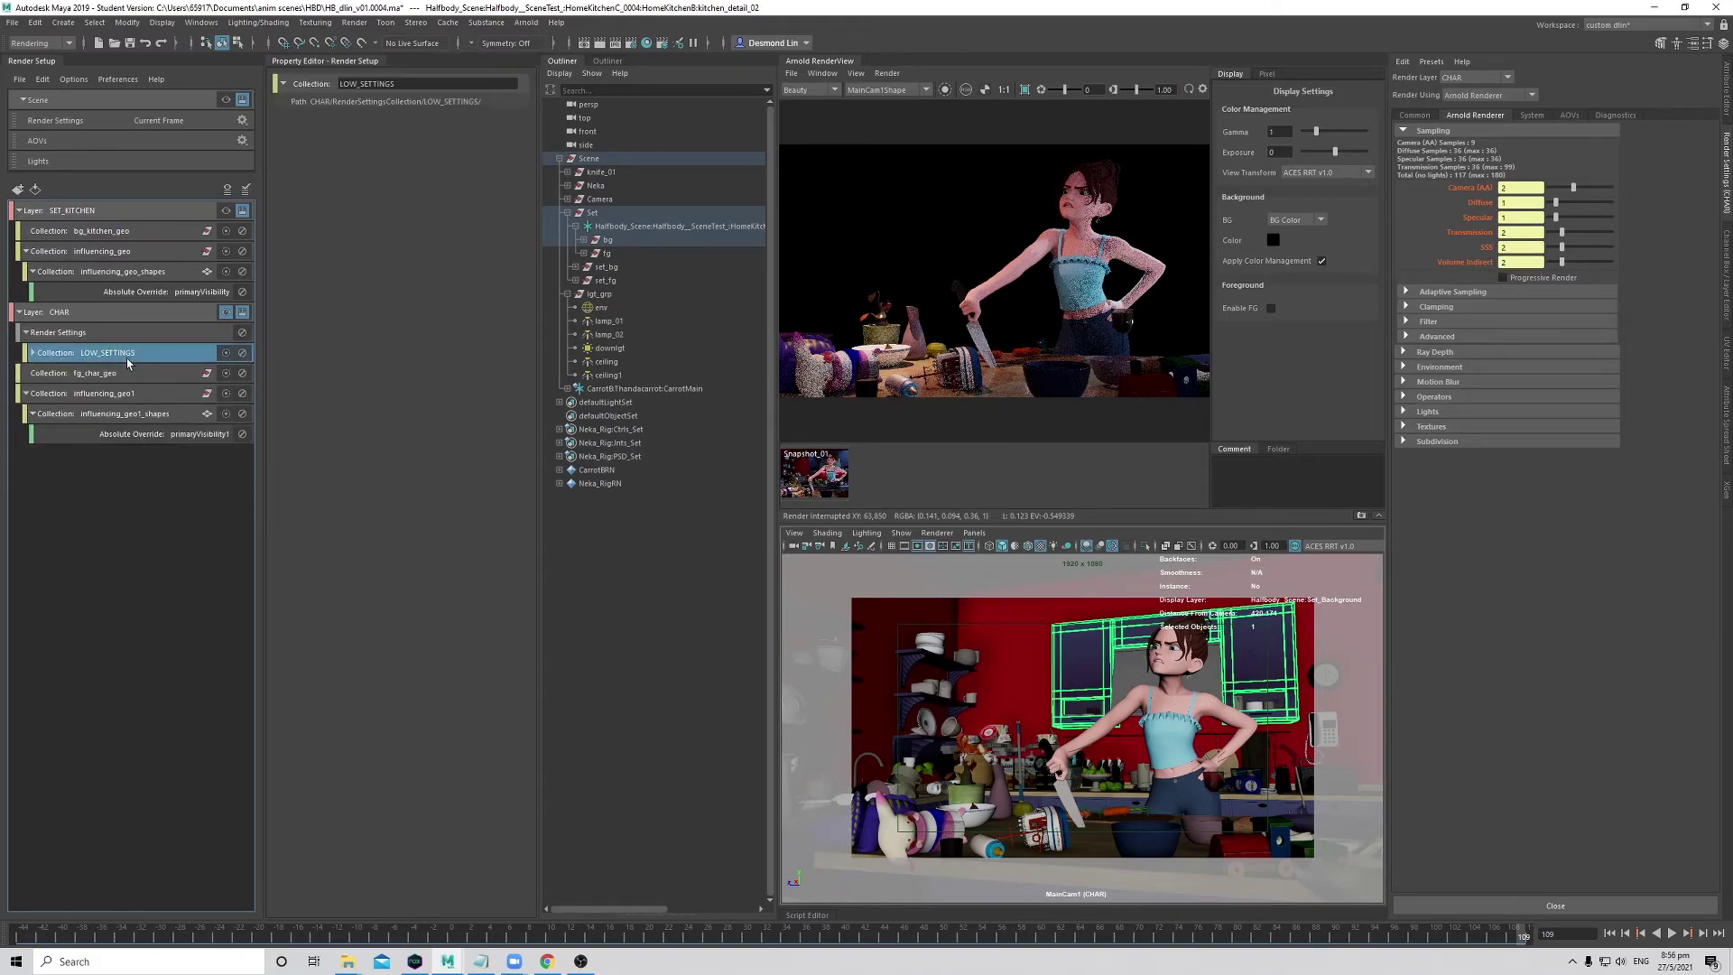
pyautogui.click(37, 354)
pyautogui.click(36, 354)
pyautogui.click(144, 339)
pyautogui.click(134, 353)
pyautogui.click(126, 336)
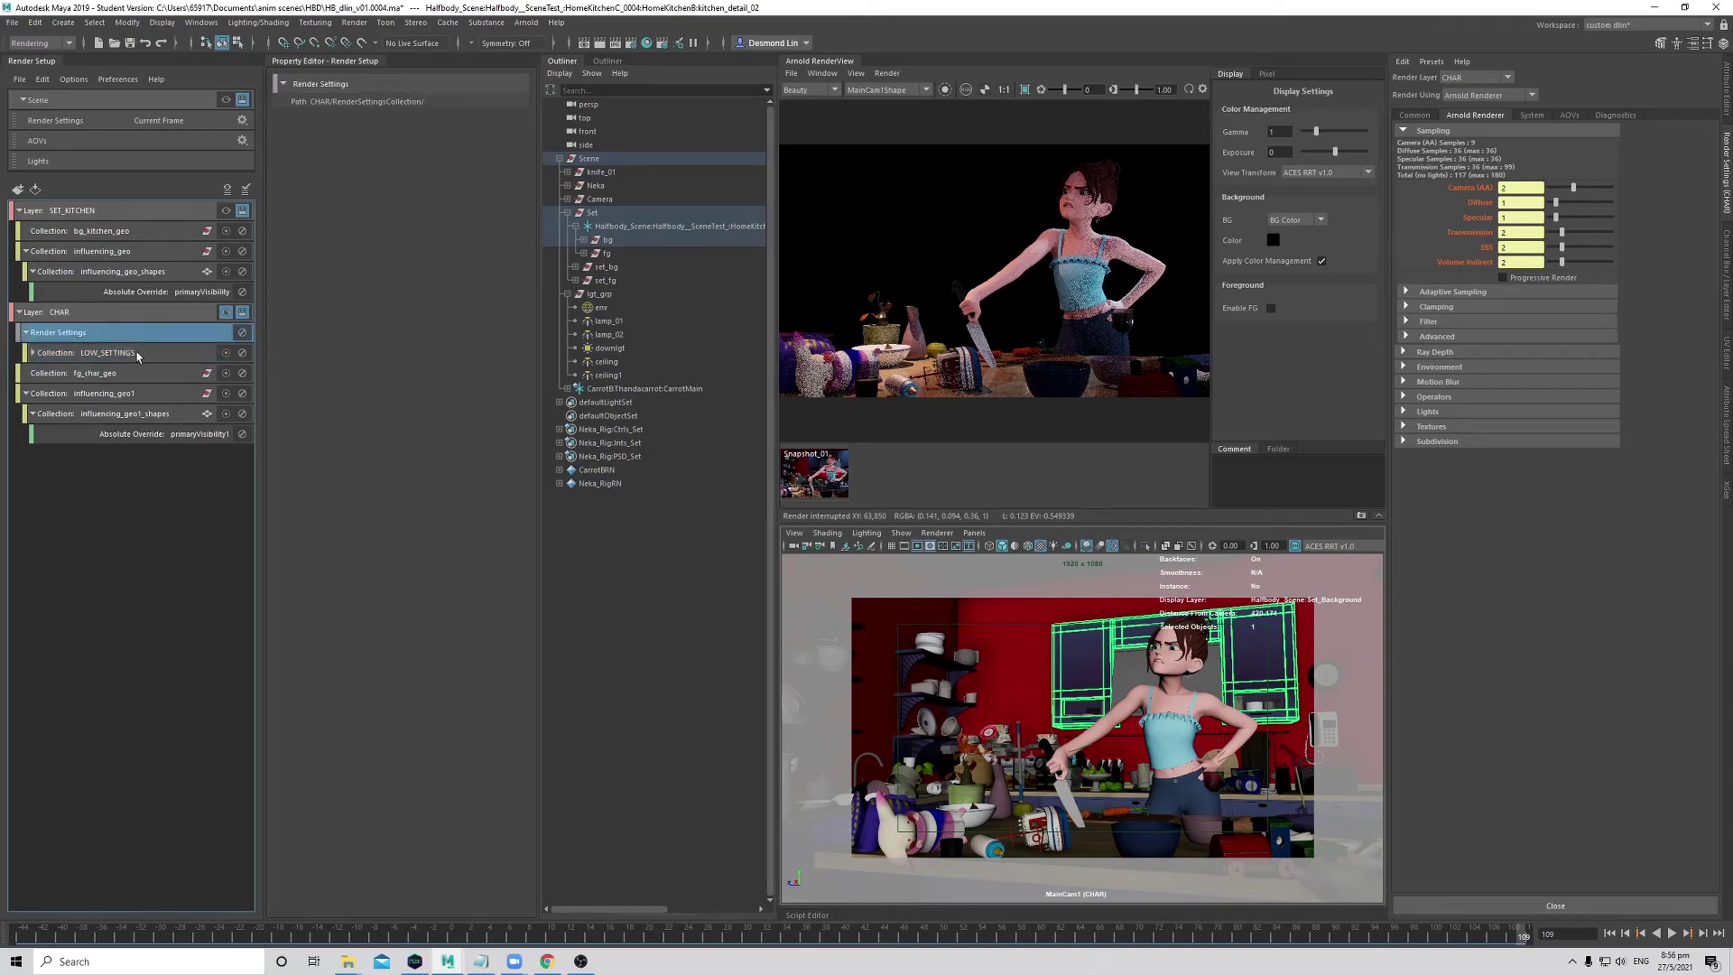
# - Create a second set of absolute overrides for the Camera (AA), Diffuse, Specular, Transmission and Volume Indirect samples in the CHAR layer
pyautogui.rightClick(1465, 189)
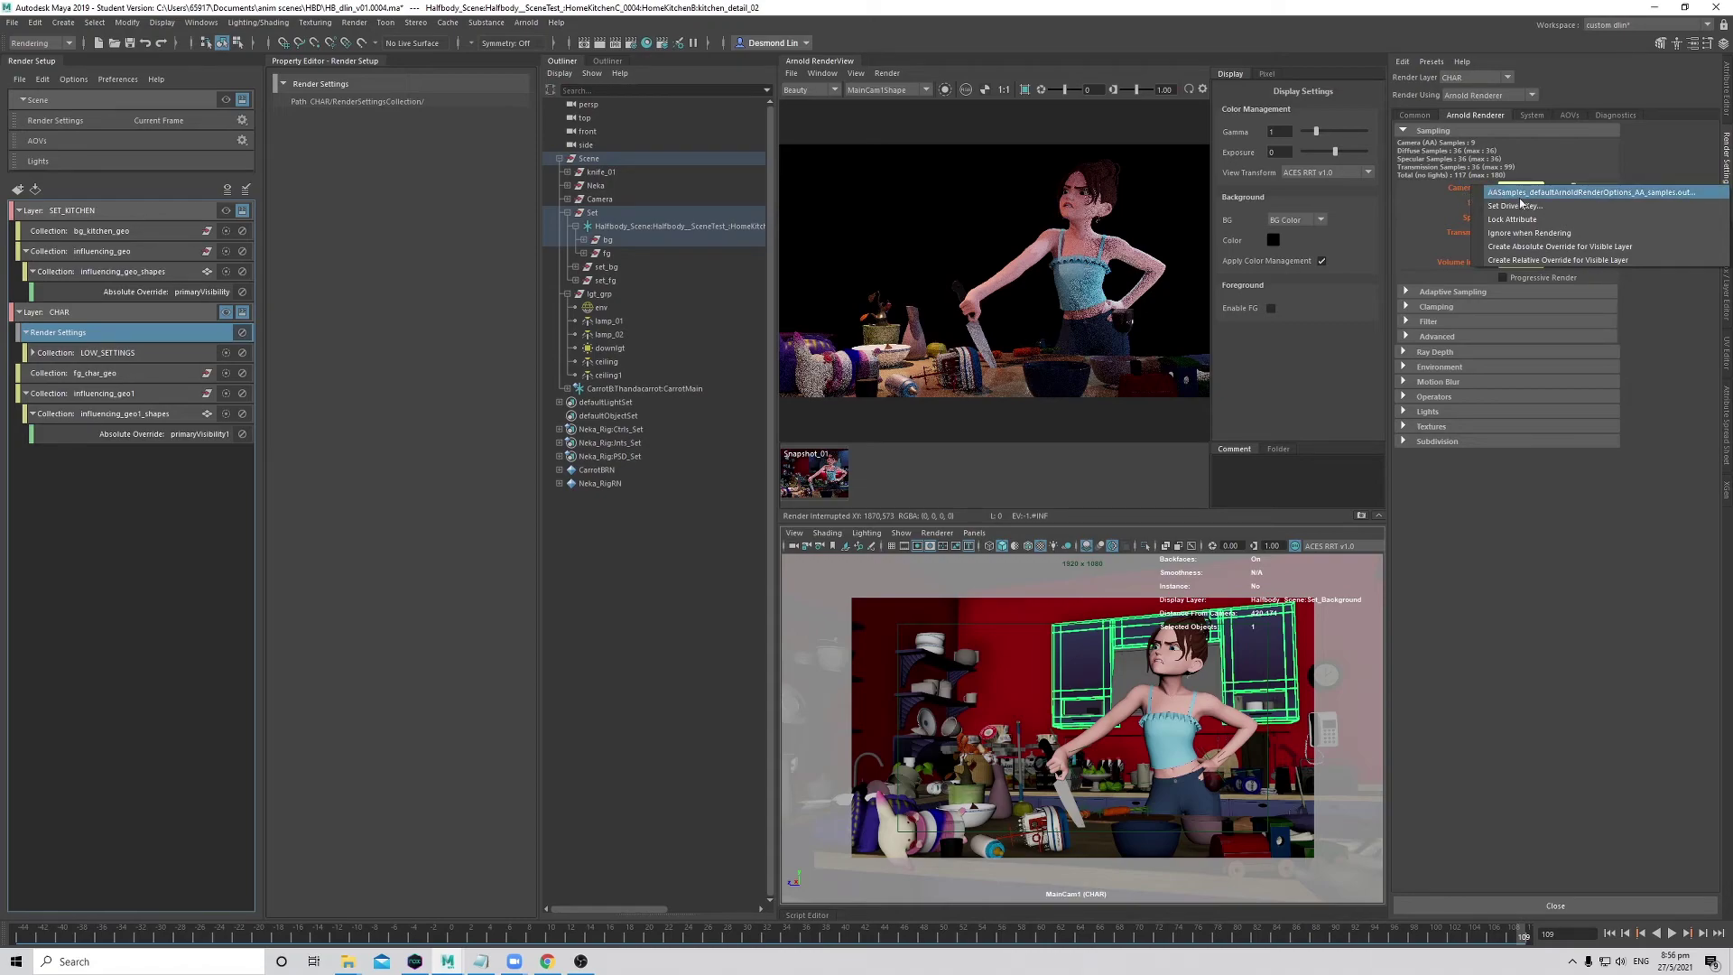
pyautogui.click(1549, 249)
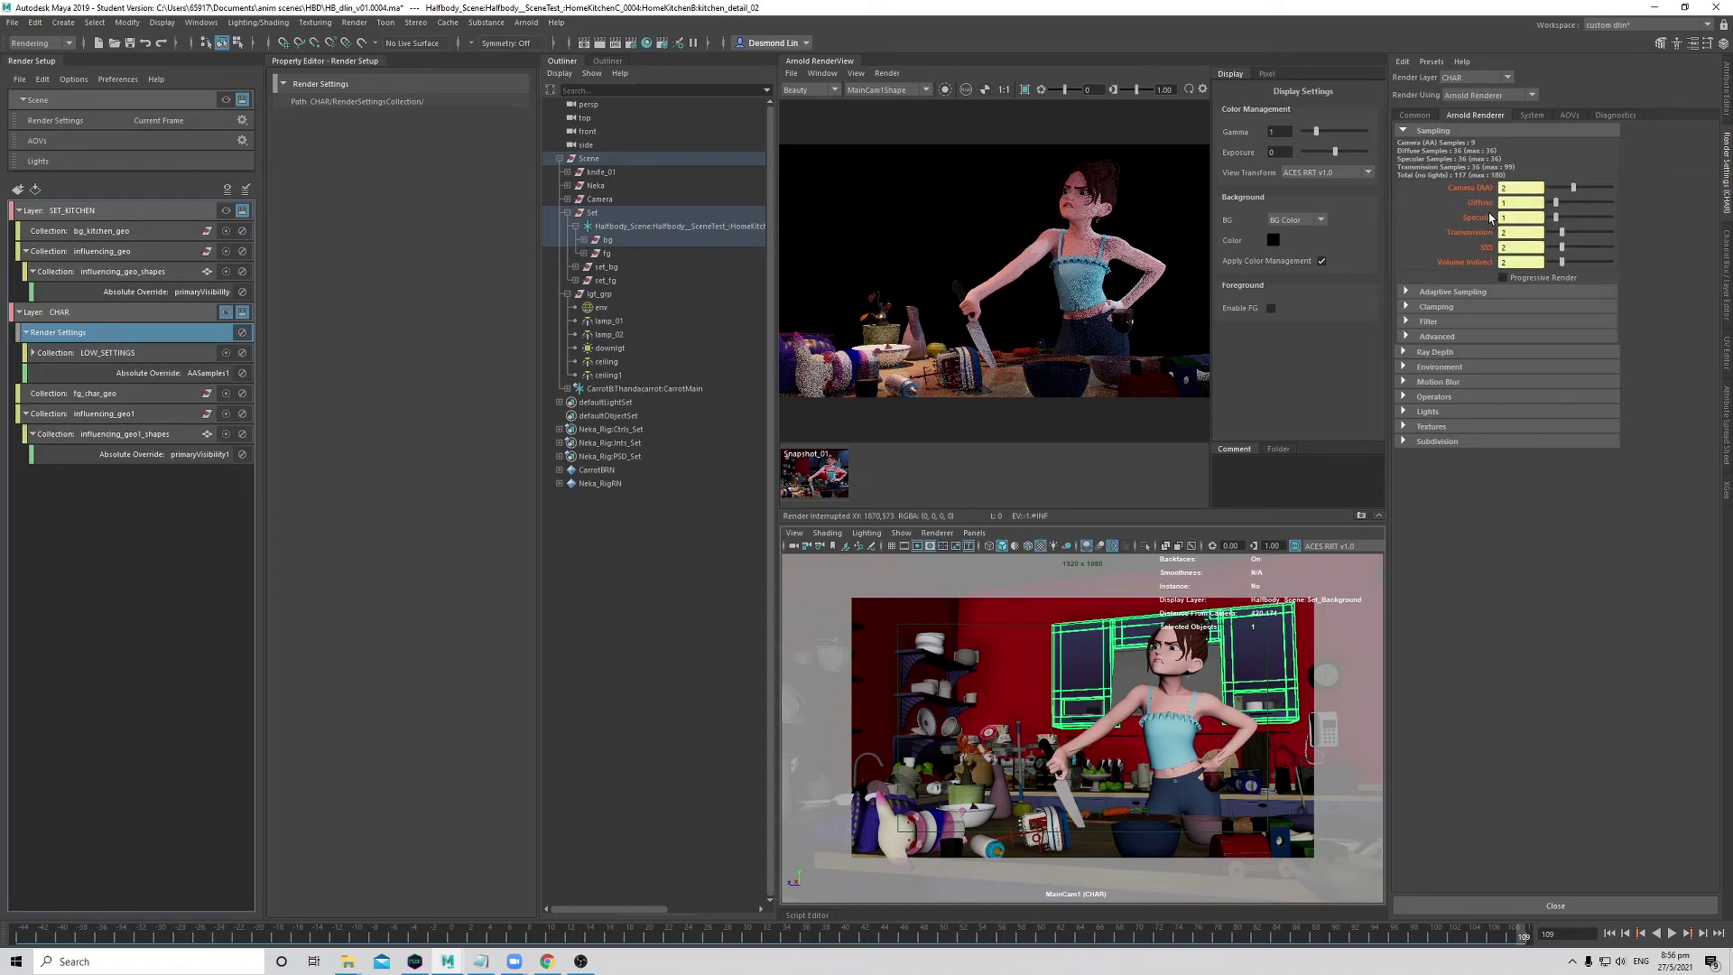
pyautogui.rightClick(1483, 202)
pyautogui.click(1550, 264)
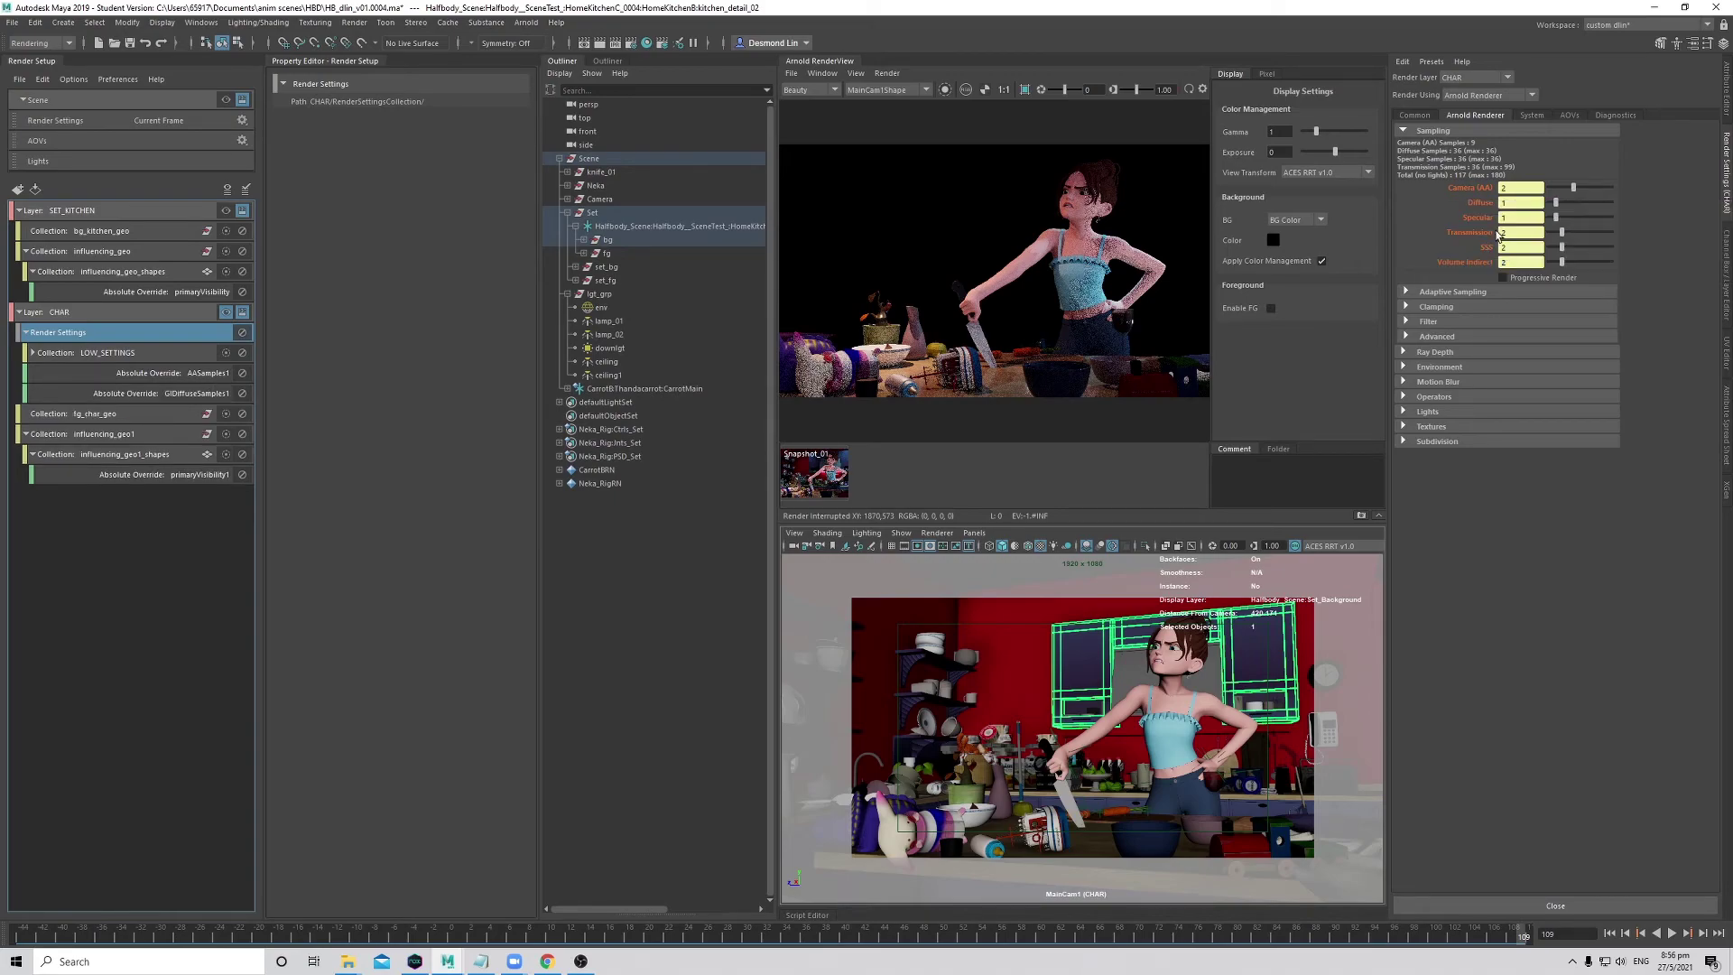
pyautogui.rightClick(1498, 218)
pyautogui.click(1516, 278)
pyautogui.rightClick(1499, 232)
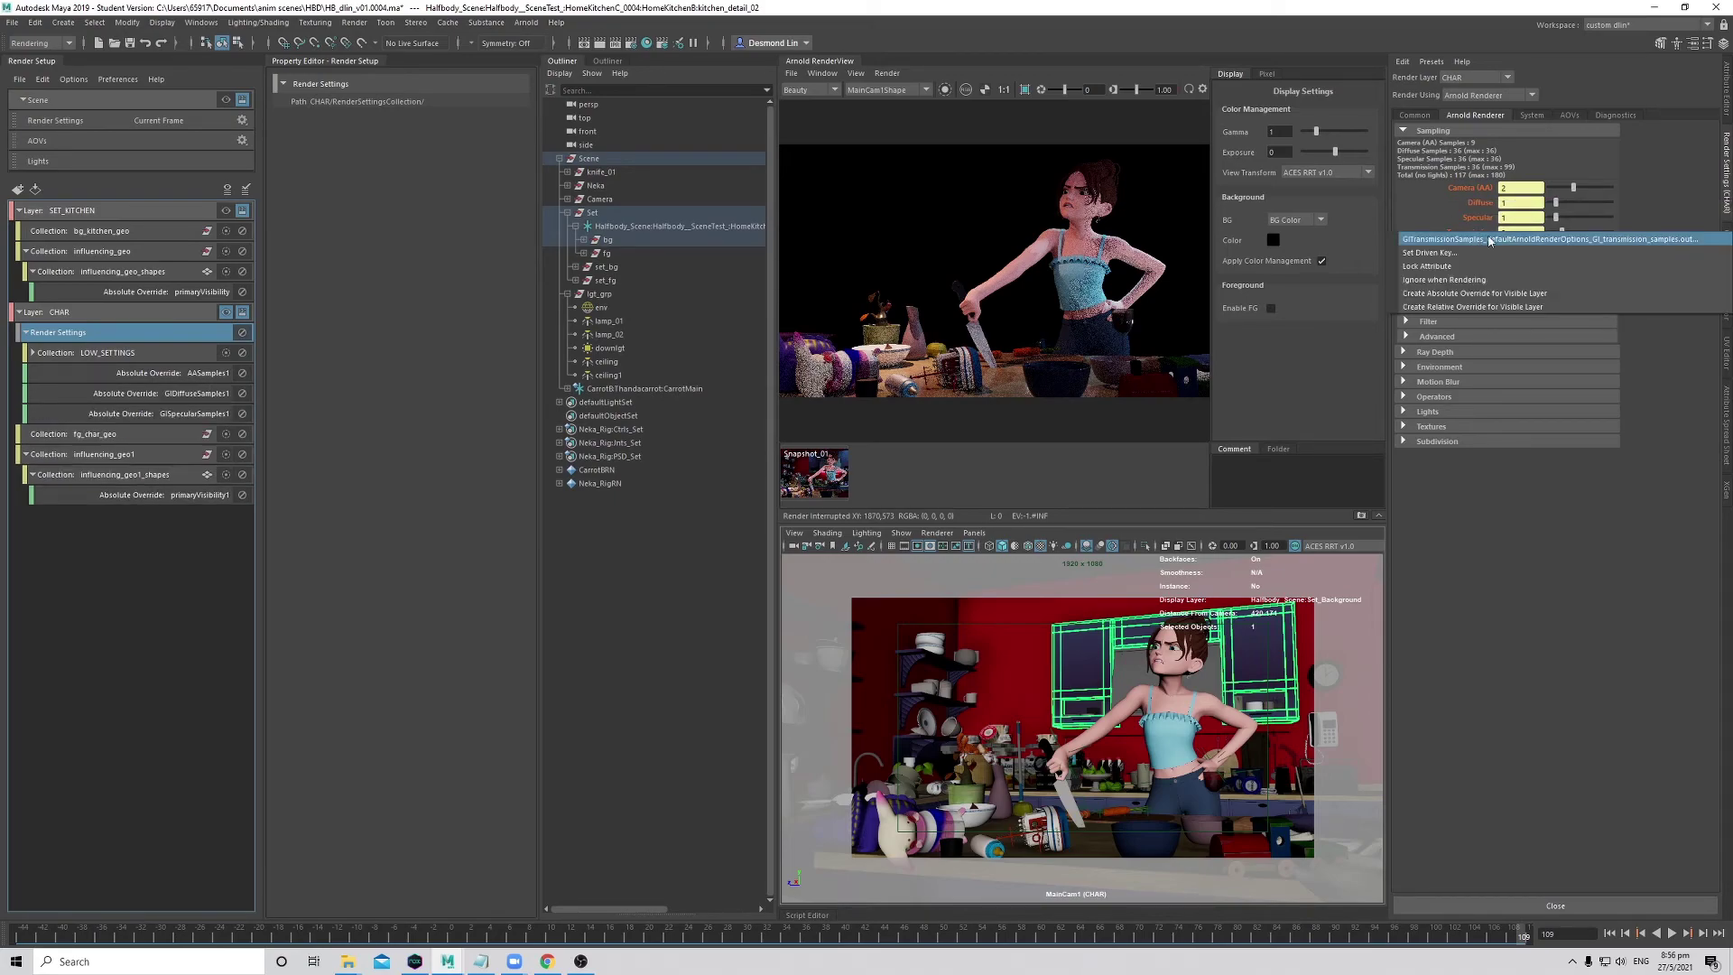
pyautogui.click(1510, 291)
pyautogui.rightClick(1485, 263)
pyautogui.click(1528, 323)
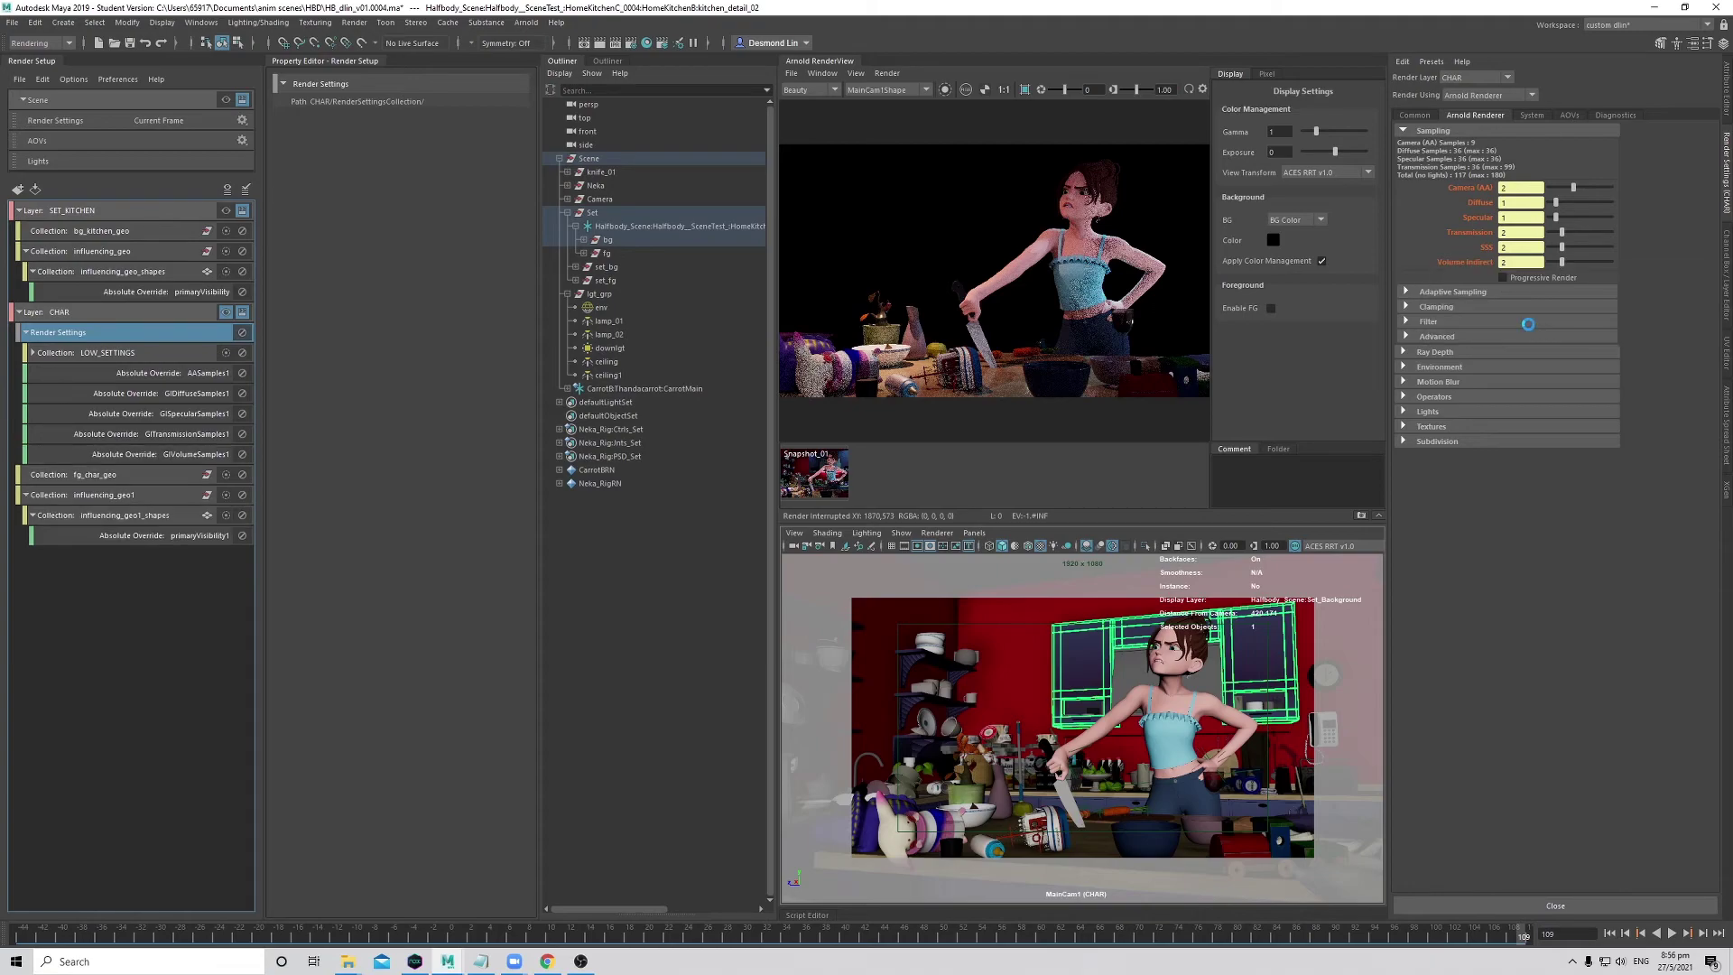
# - Create a render settings collection named HIGH_SETTINGS inside the CHAR layer's Render Settings
pyautogui.click(170, 373)
pyautogui.rightClick(149, 343)
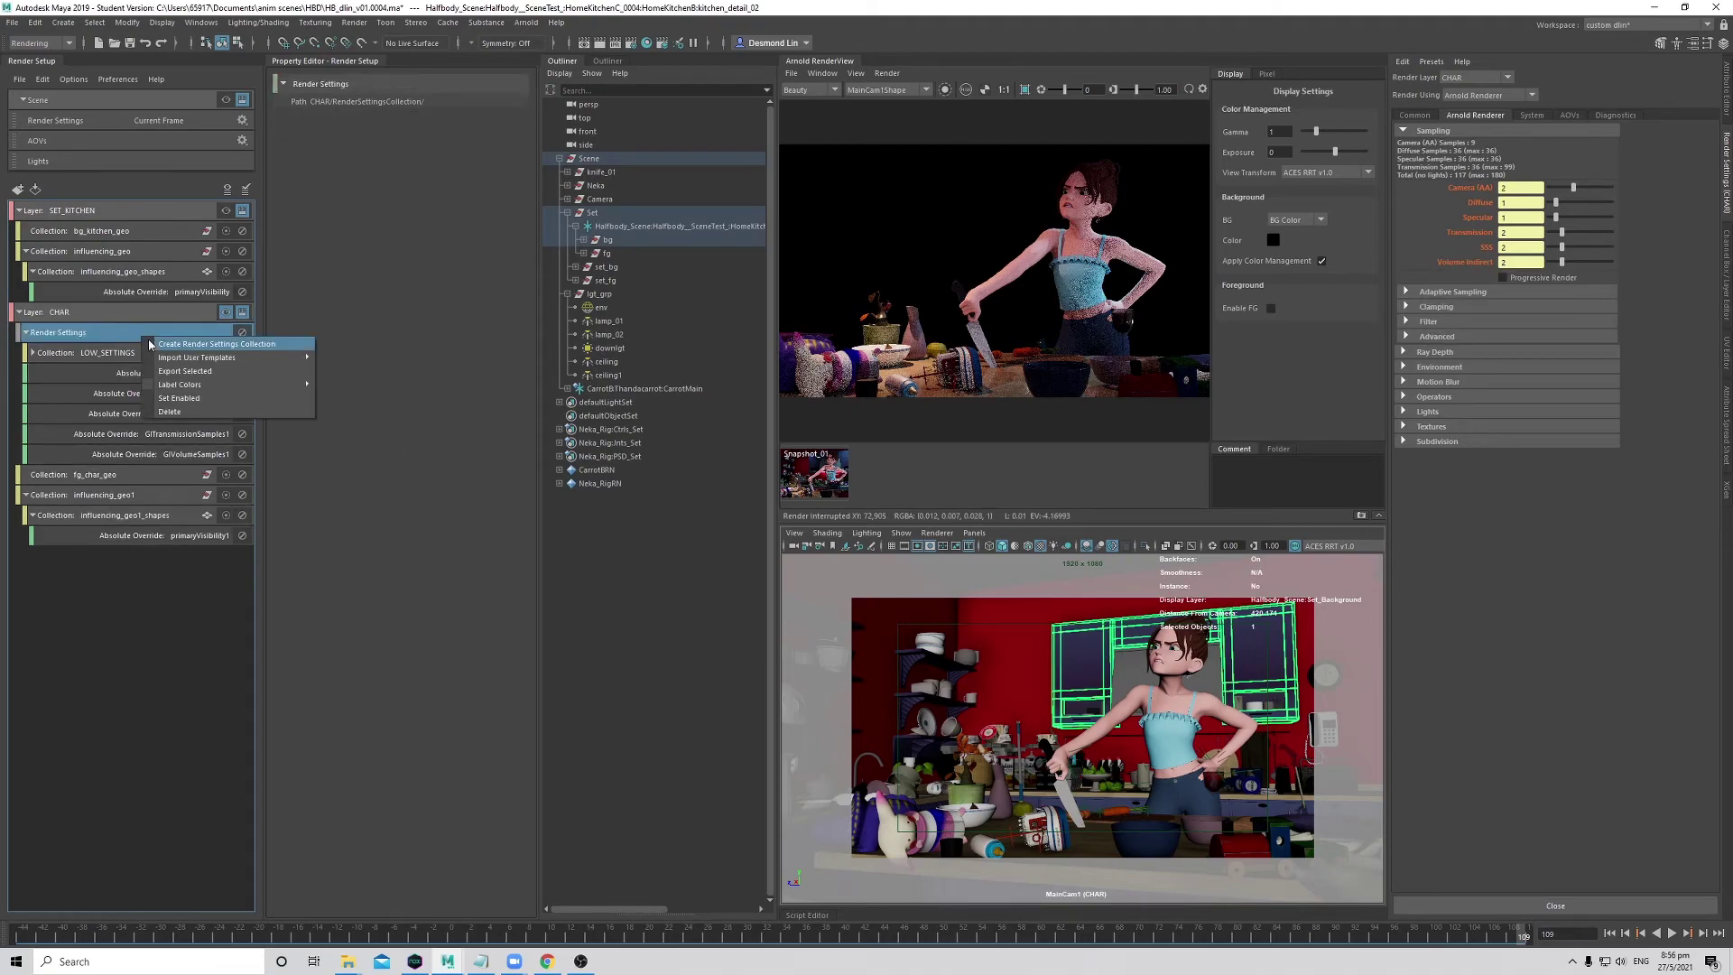
pyautogui.click(154, 369)
pyautogui.write('HIGH SETTINGS')
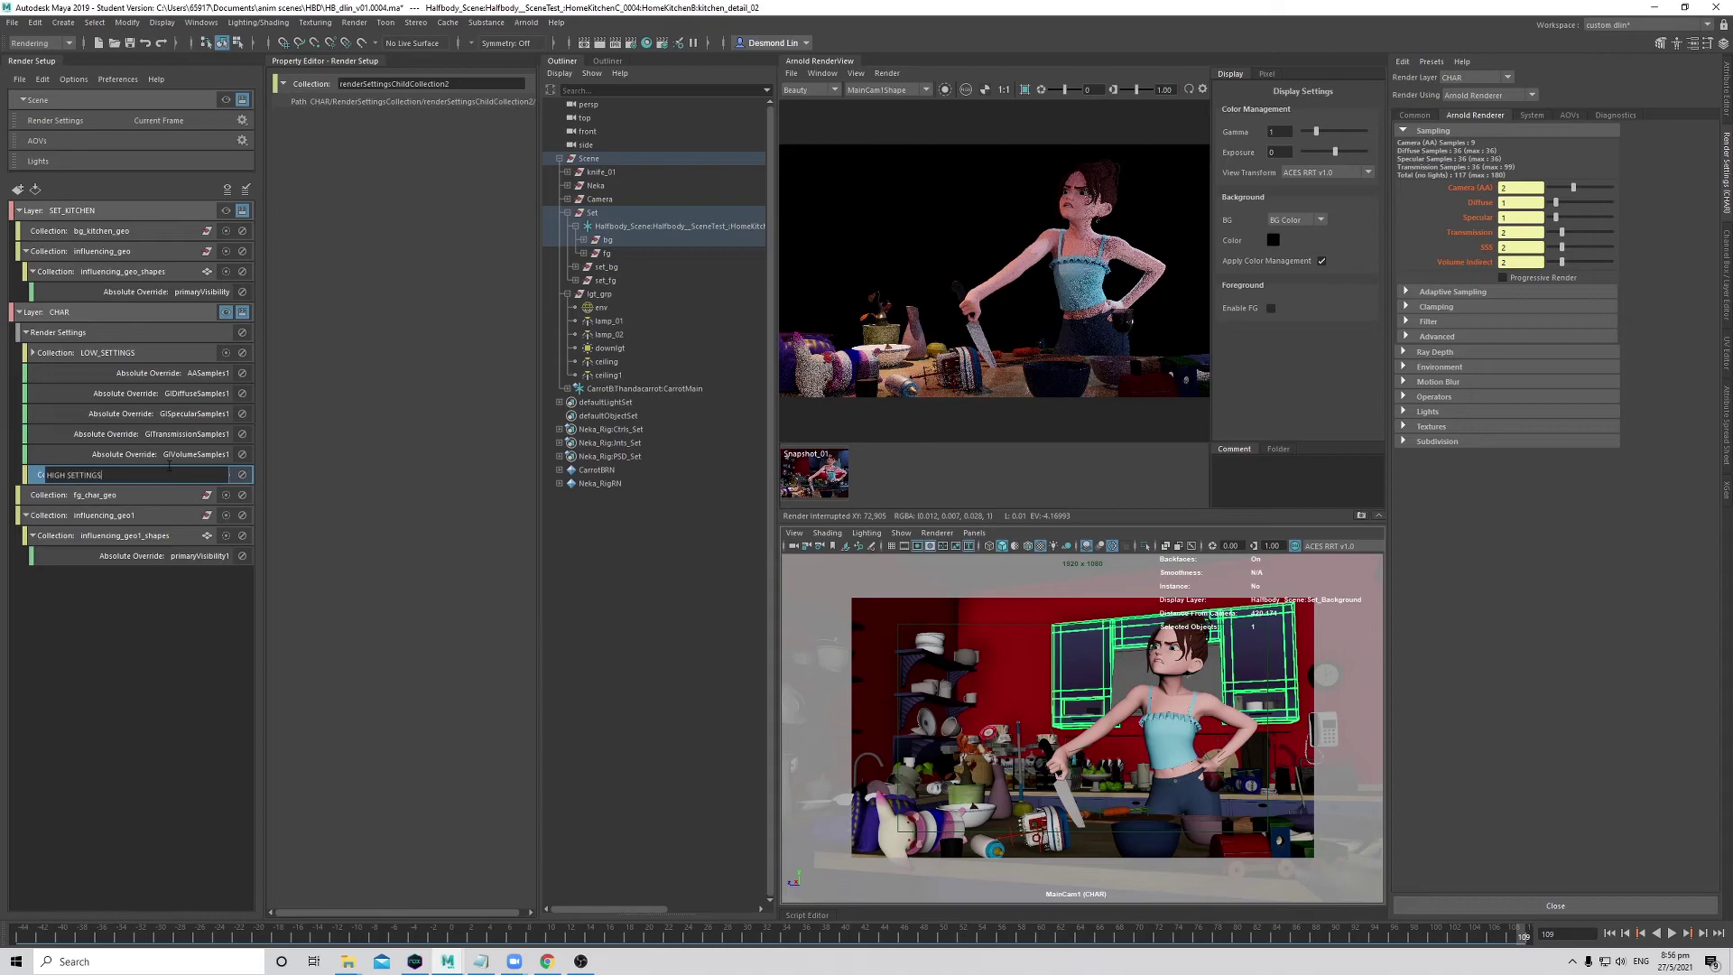
pyautogui.press('Return')
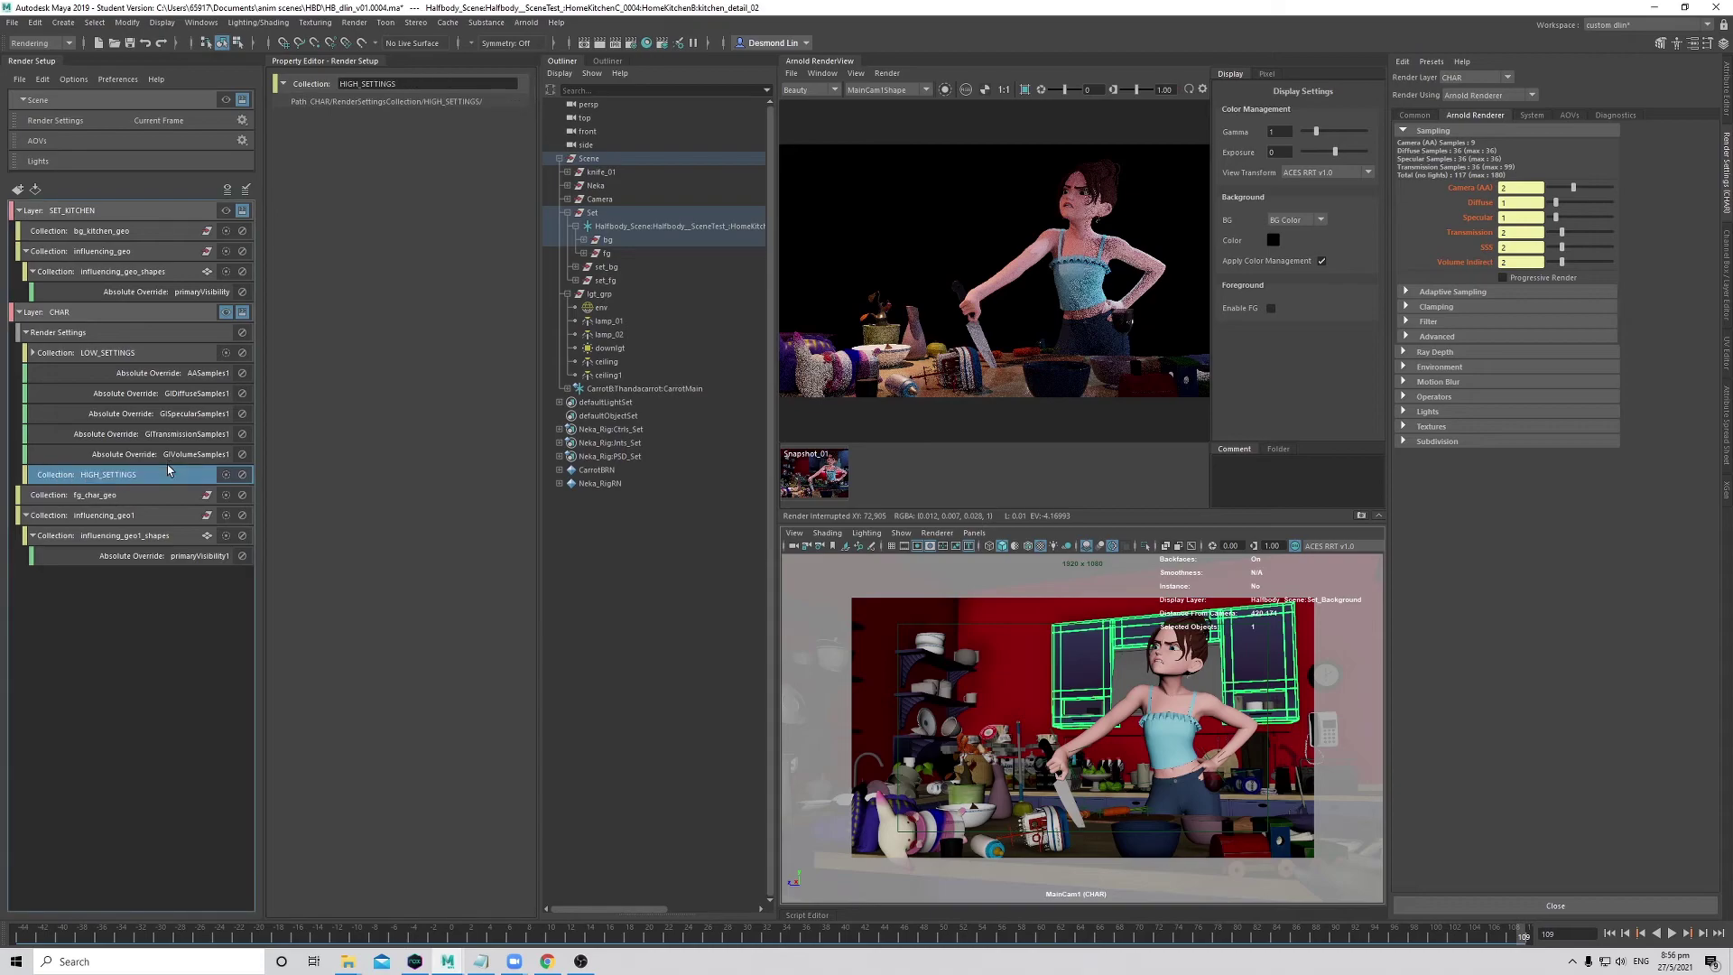
# - Move the five new sample overrides into the HIGH_SETTINGS collection, and expand both settings collections
pyautogui.click(172, 455)
pyautogui.keyDown('shift'); pyautogui.click(183, 379); pyautogui.keyUp('shift')
pyautogui.moveTo(181, 393); pyautogui.dragTo(108, 474)
pyautogui.click(32, 373)
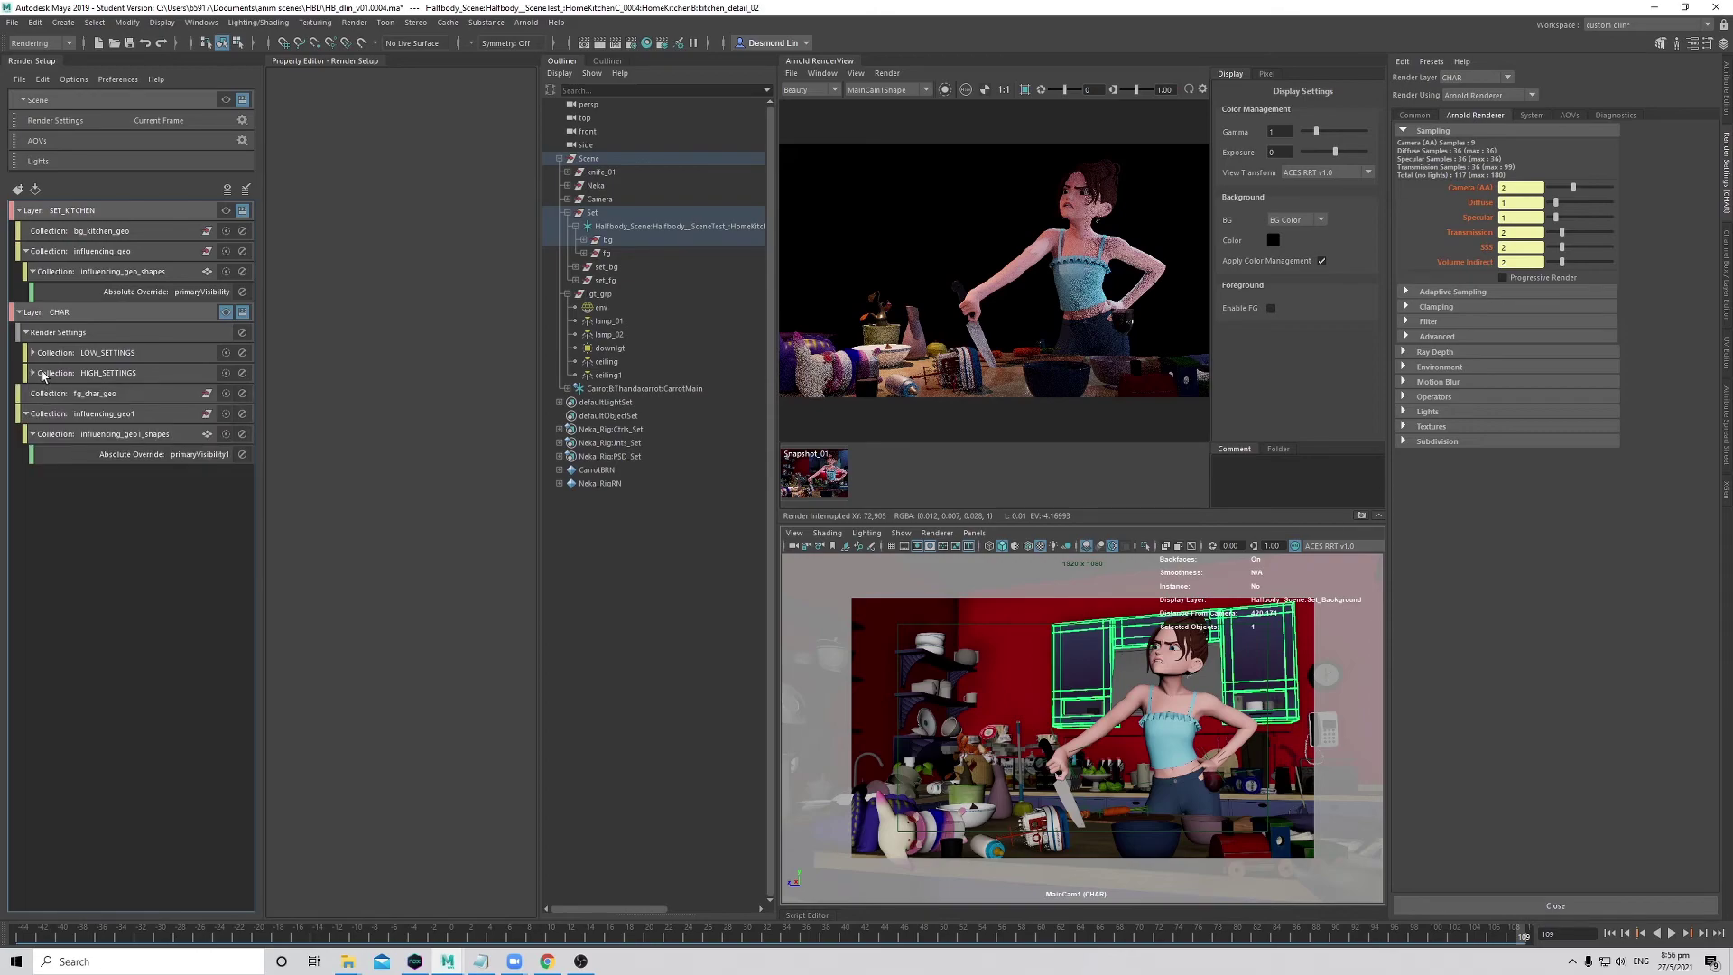
pyautogui.click(127, 352)
pyautogui.click(124, 373)
pyautogui.click(32, 373)
pyautogui.click(32, 353)
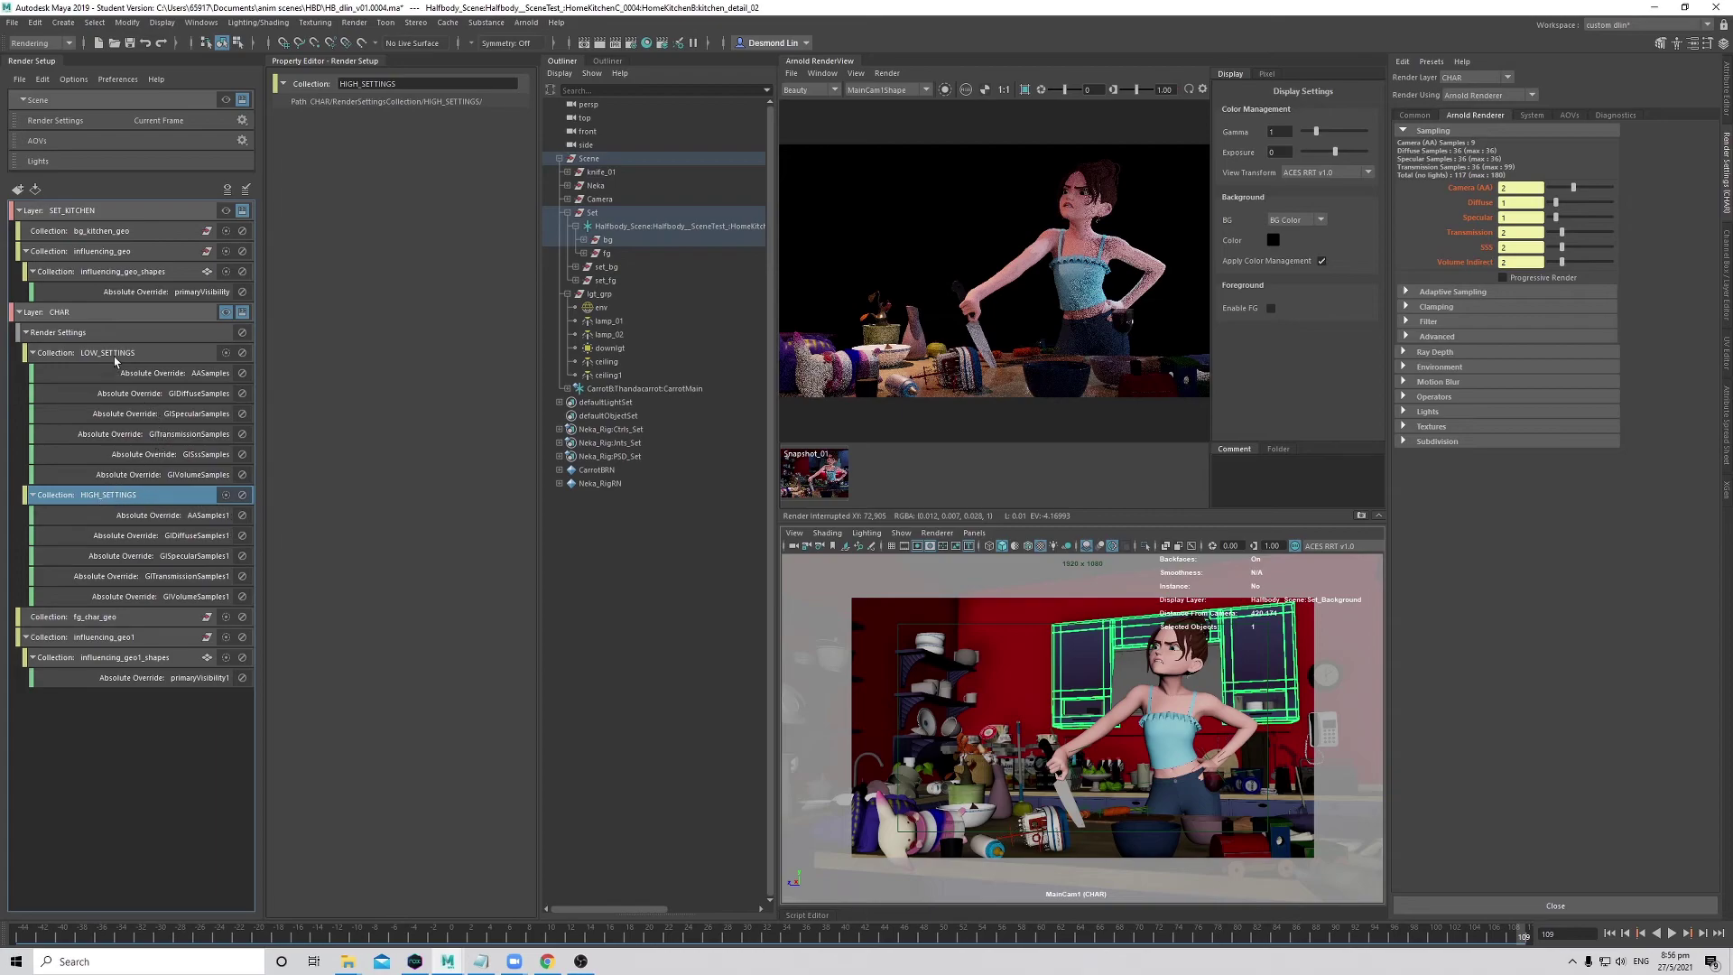
# - Disable the HIGH_SETTINGS collection and enable it again
pyautogui.click(32, 495)
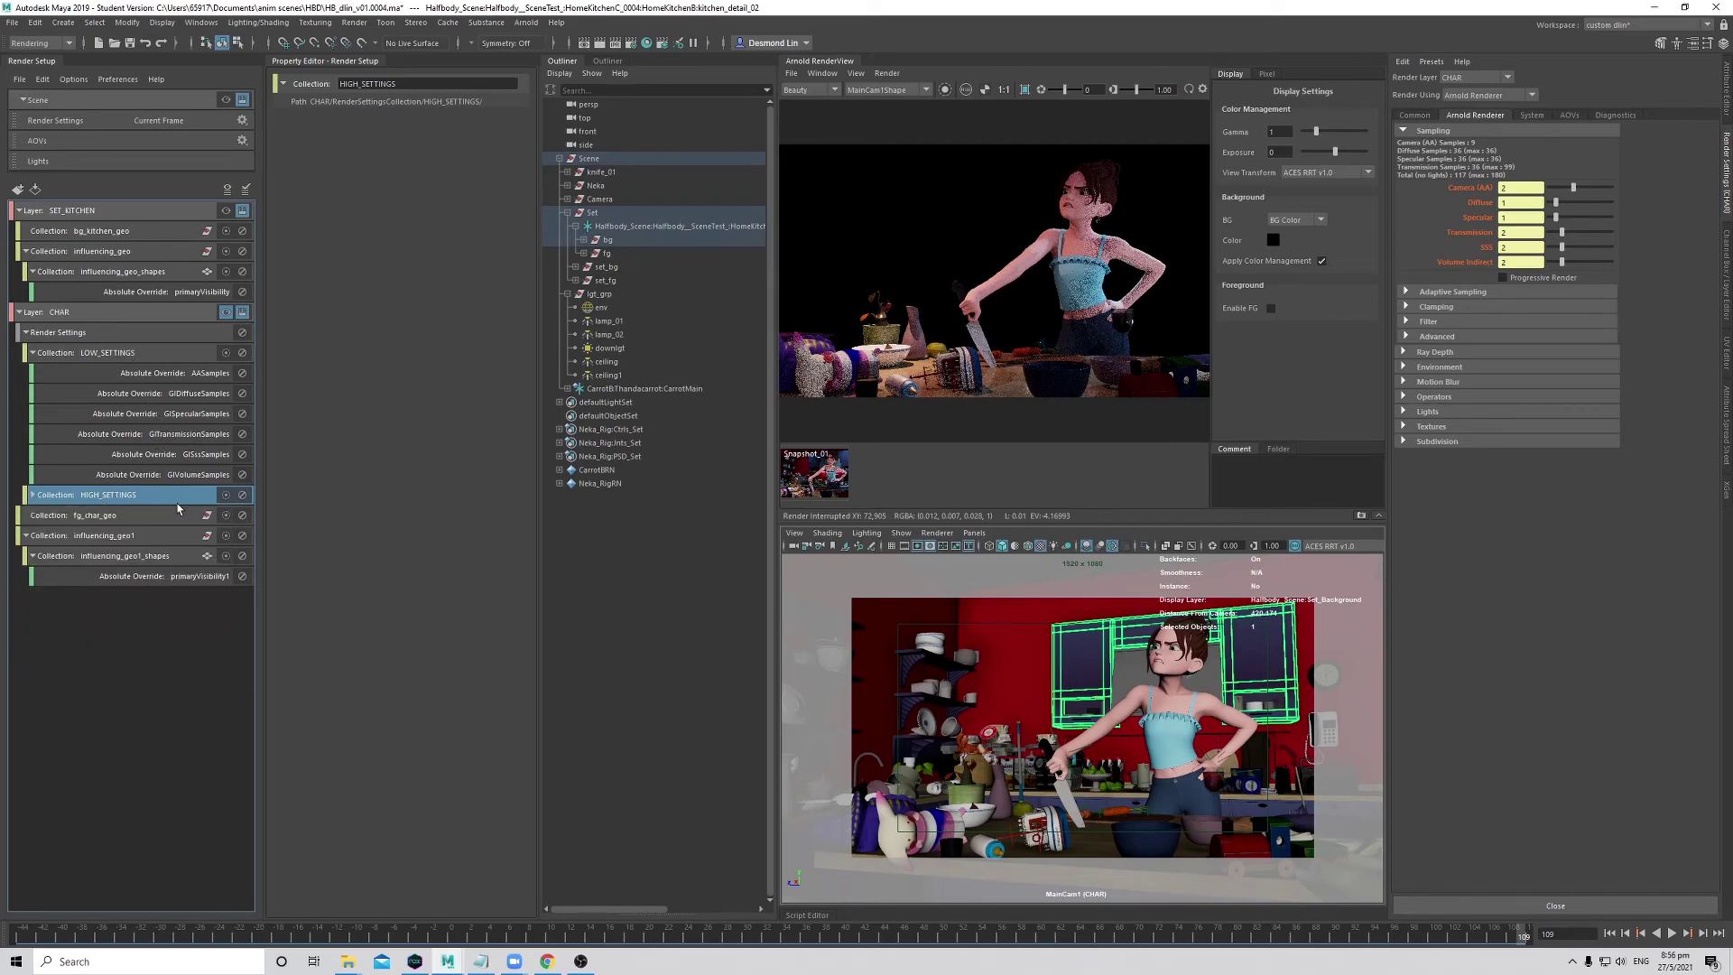
pyautogui.click(242, 496)
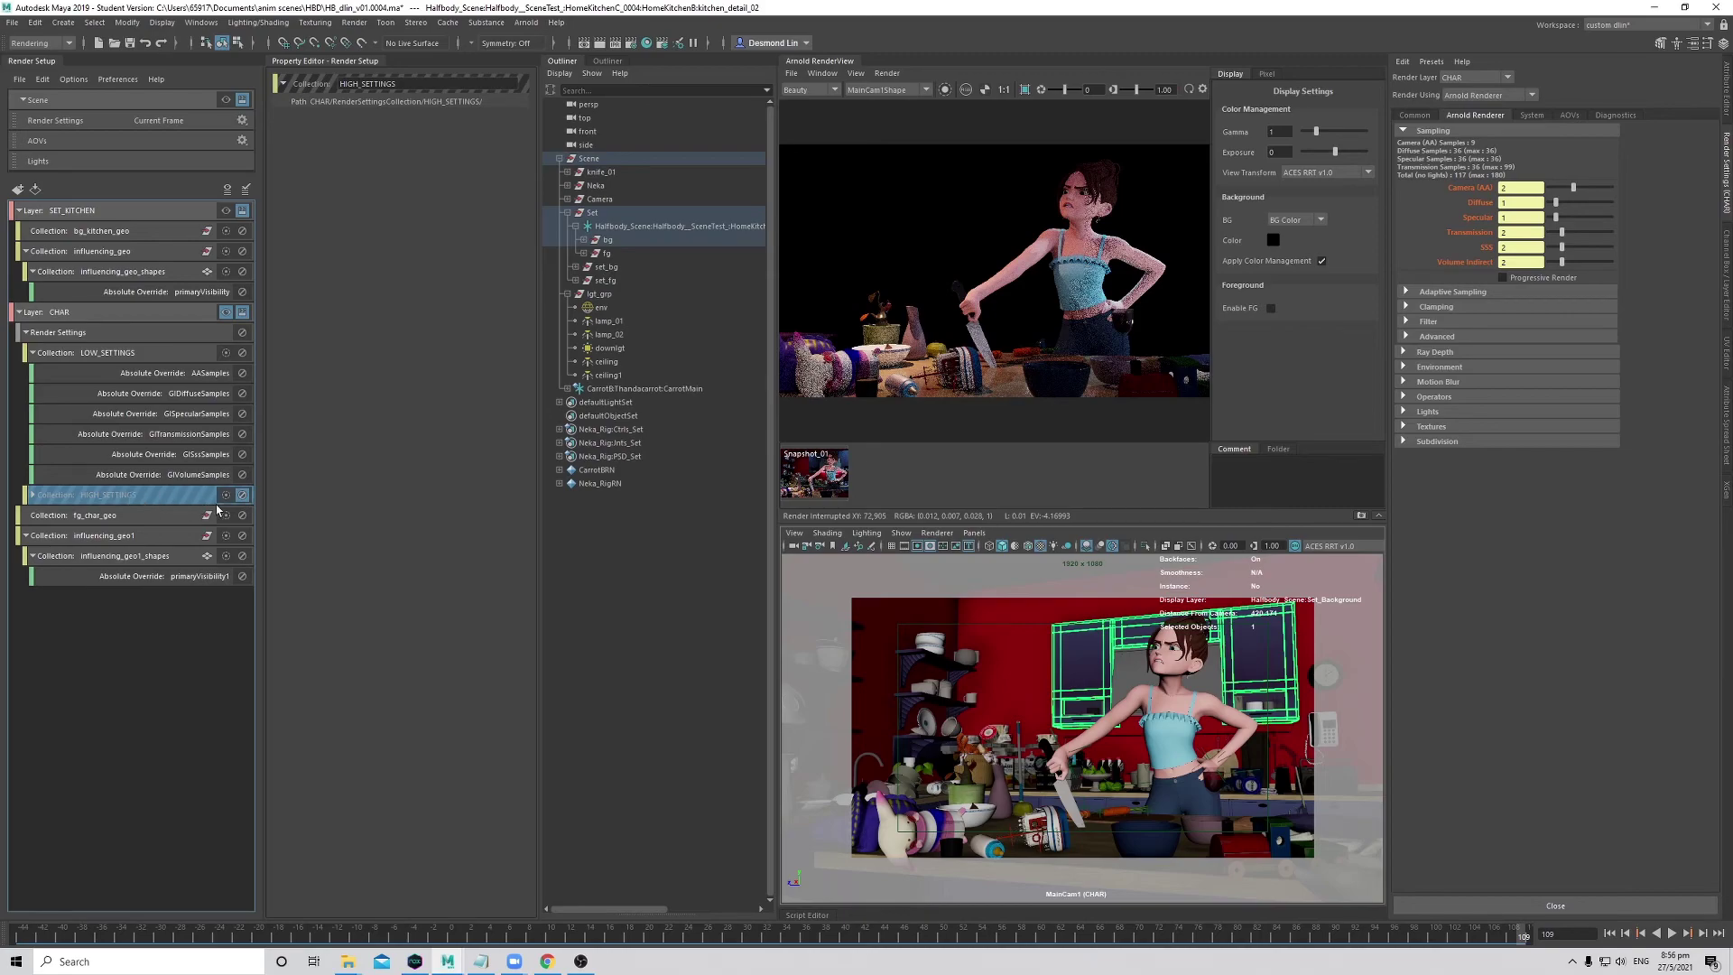
pyautogui.click(33, 494)
pyautogui.click(242, 494)
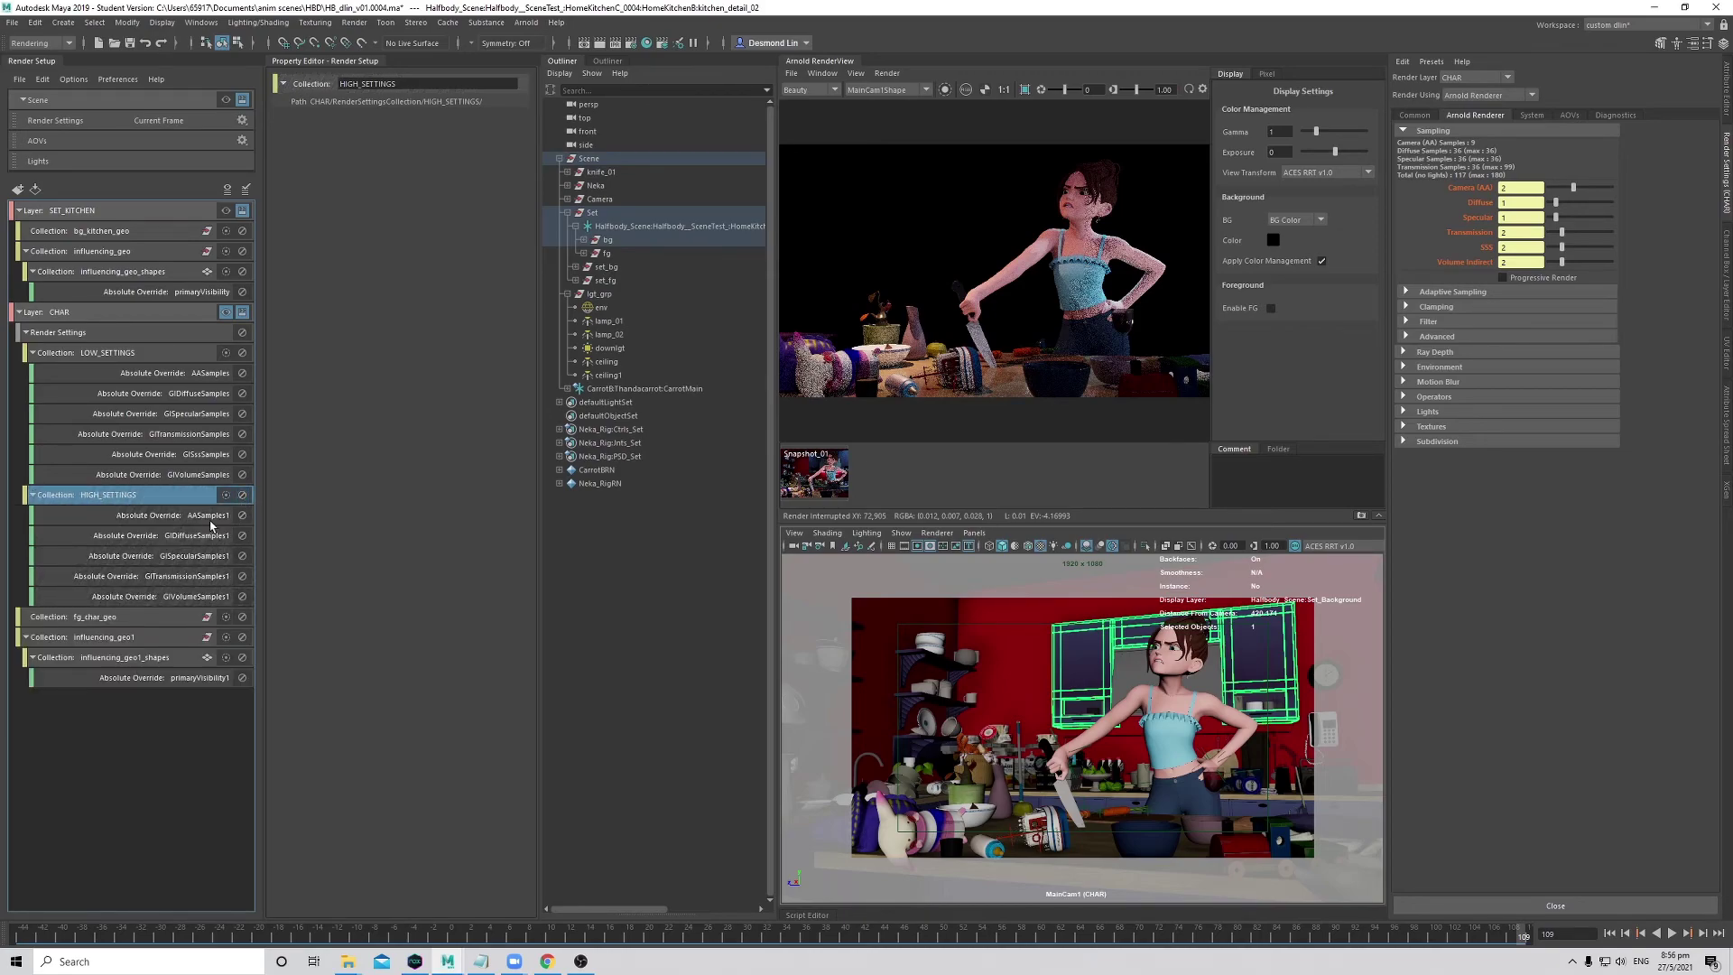
# - Set the HIGH_SETTINGS overrides to 4 for AA samples, 3 for diffuse samples and 3 for specular samples
pyautogui.click(195, 516)
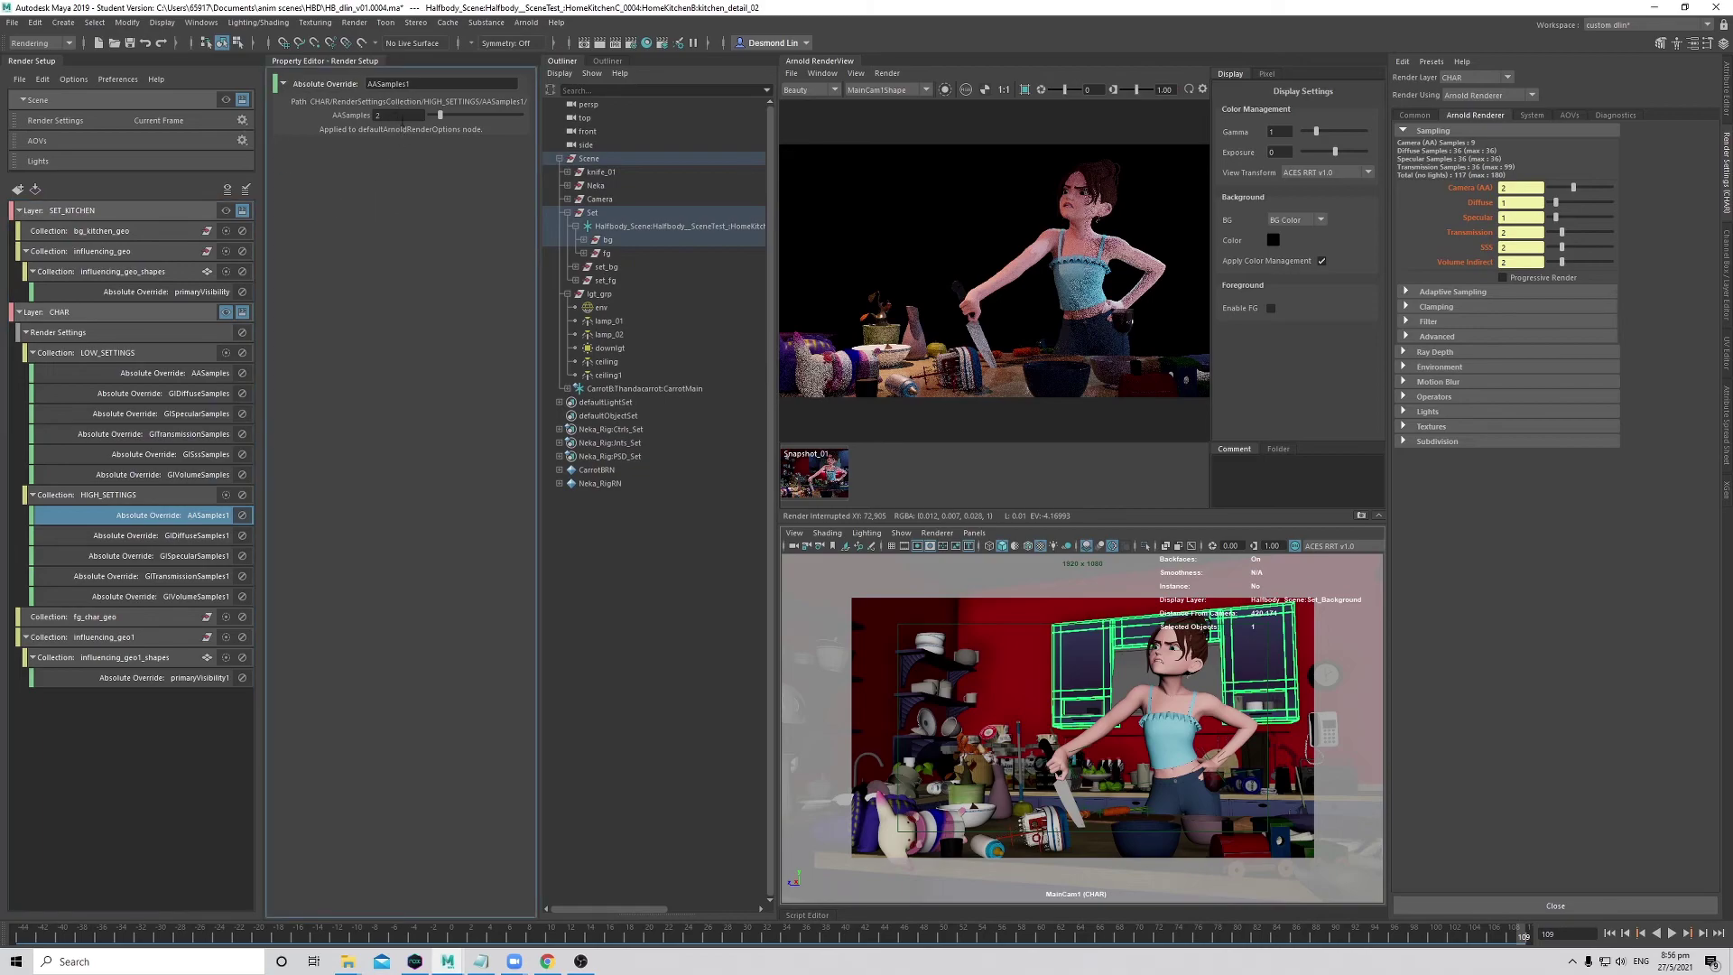
pyautogui.doubleClick(388, 114)
pyautogui.write('4')
pyautogui.click(171, 536)
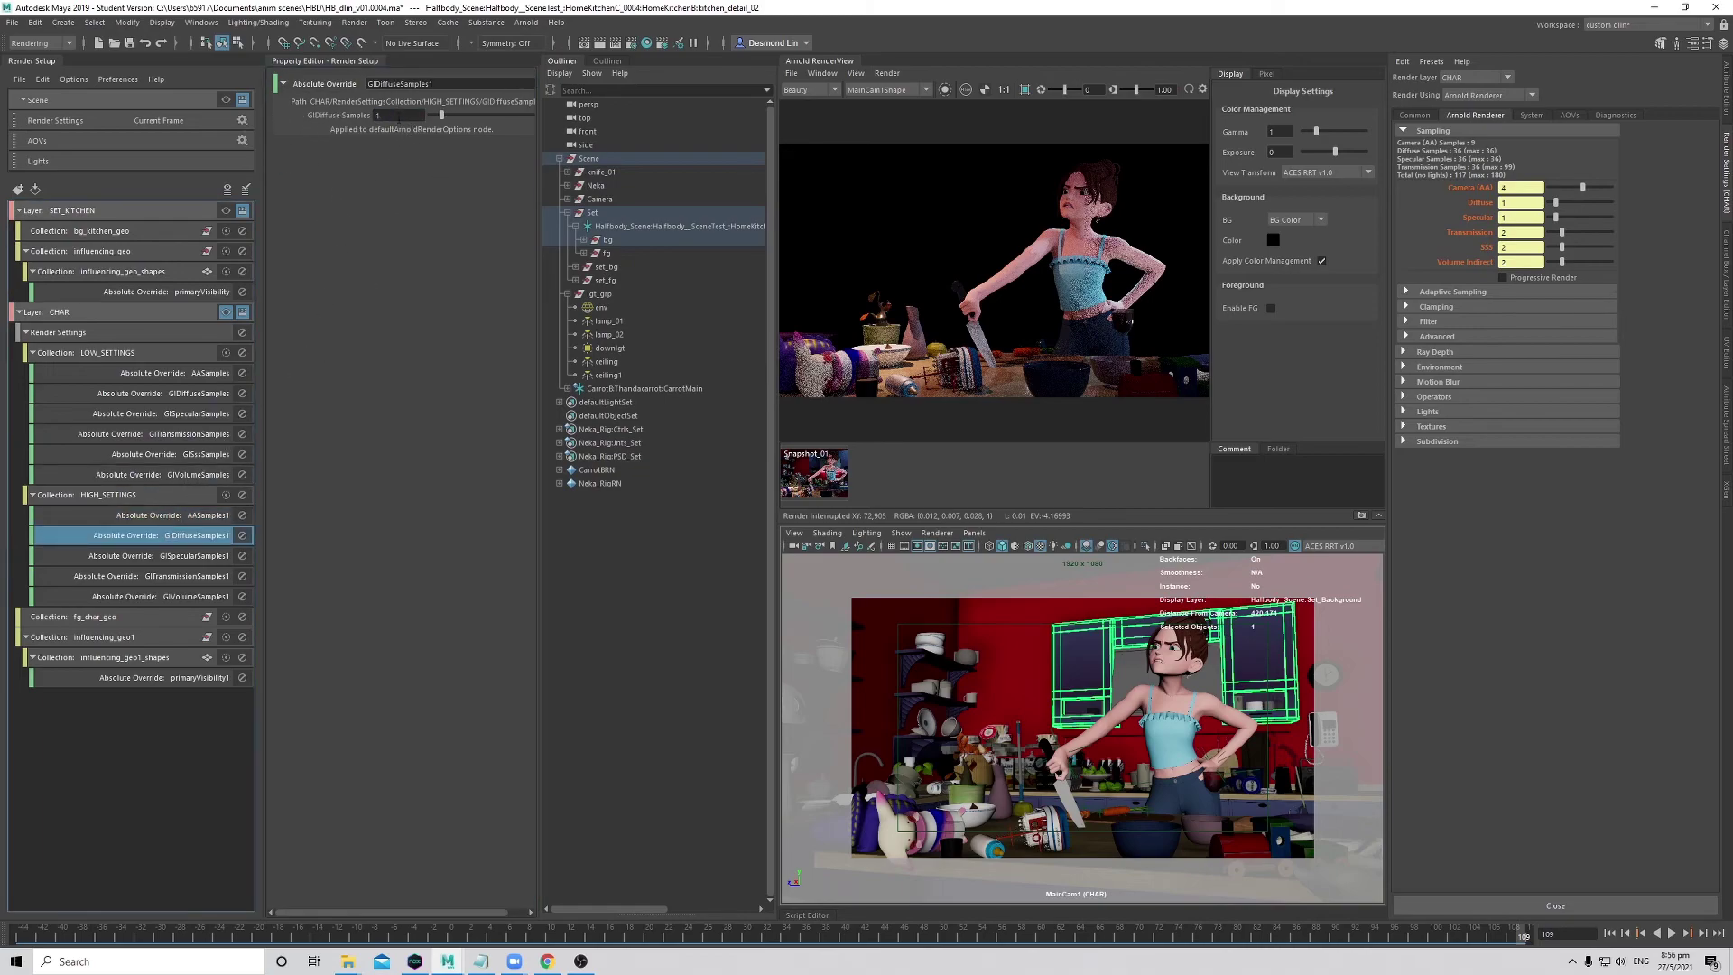
pyautogui.doubleClick(398, 115)
pyautogui.write('3')
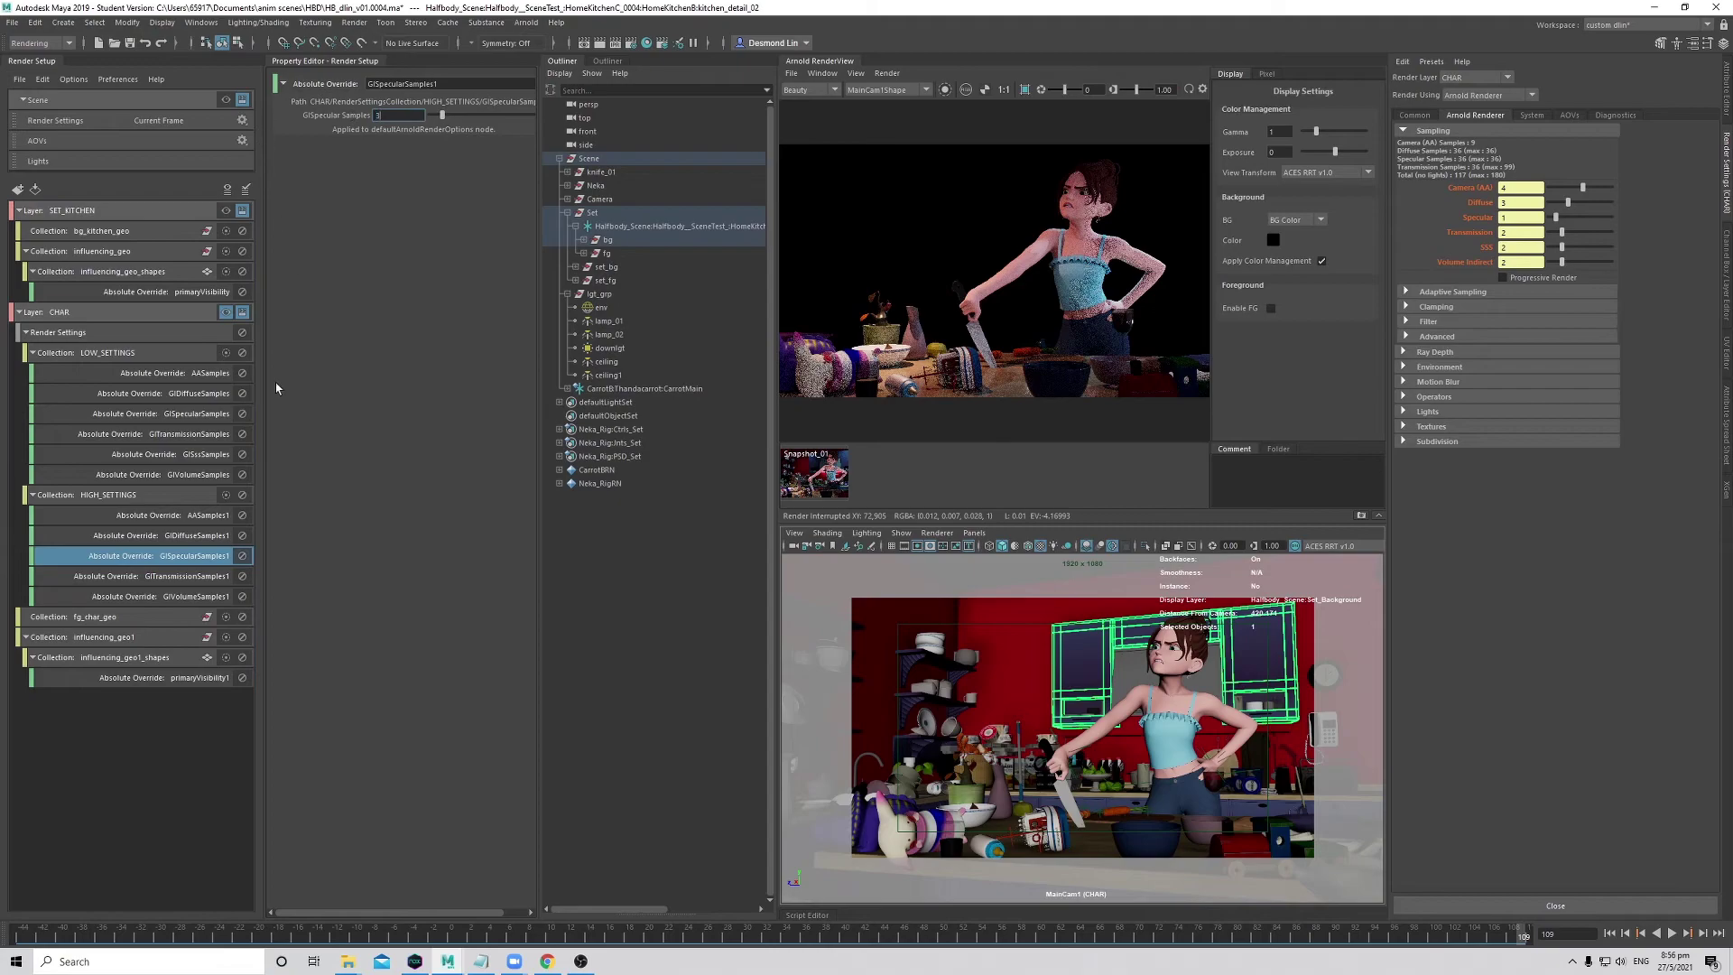
pyautogui.click(203, 576)
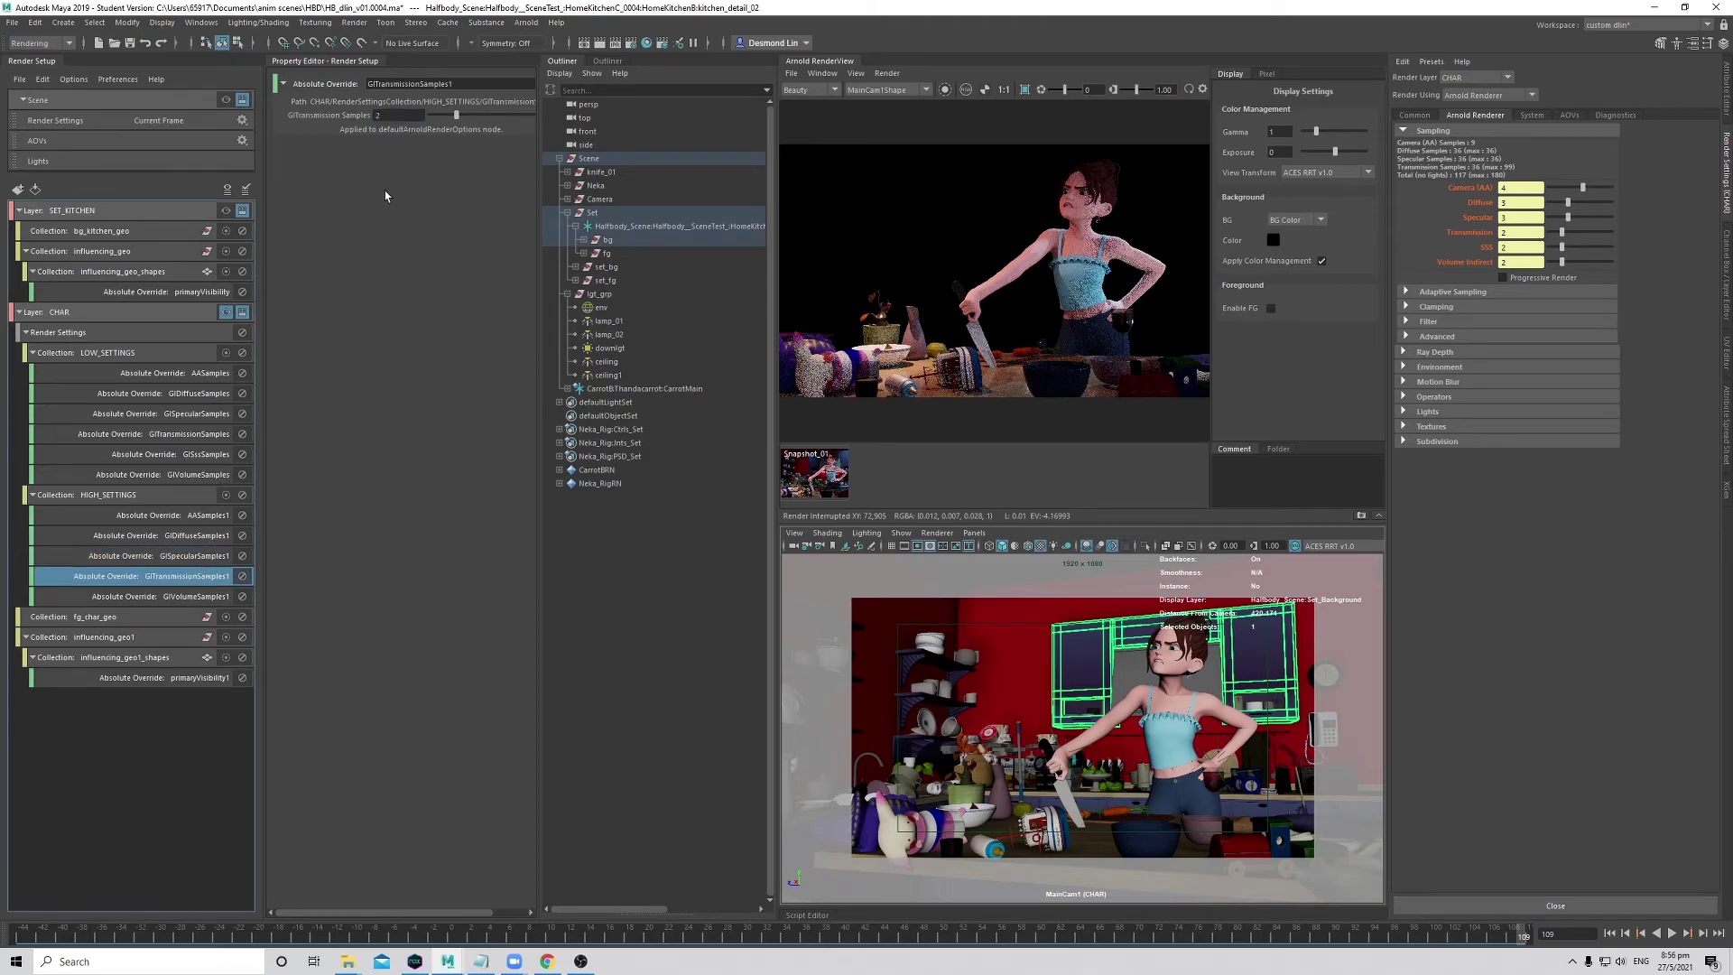
pyautogui.click(186, 557)
pyautogui.click(182, 504)
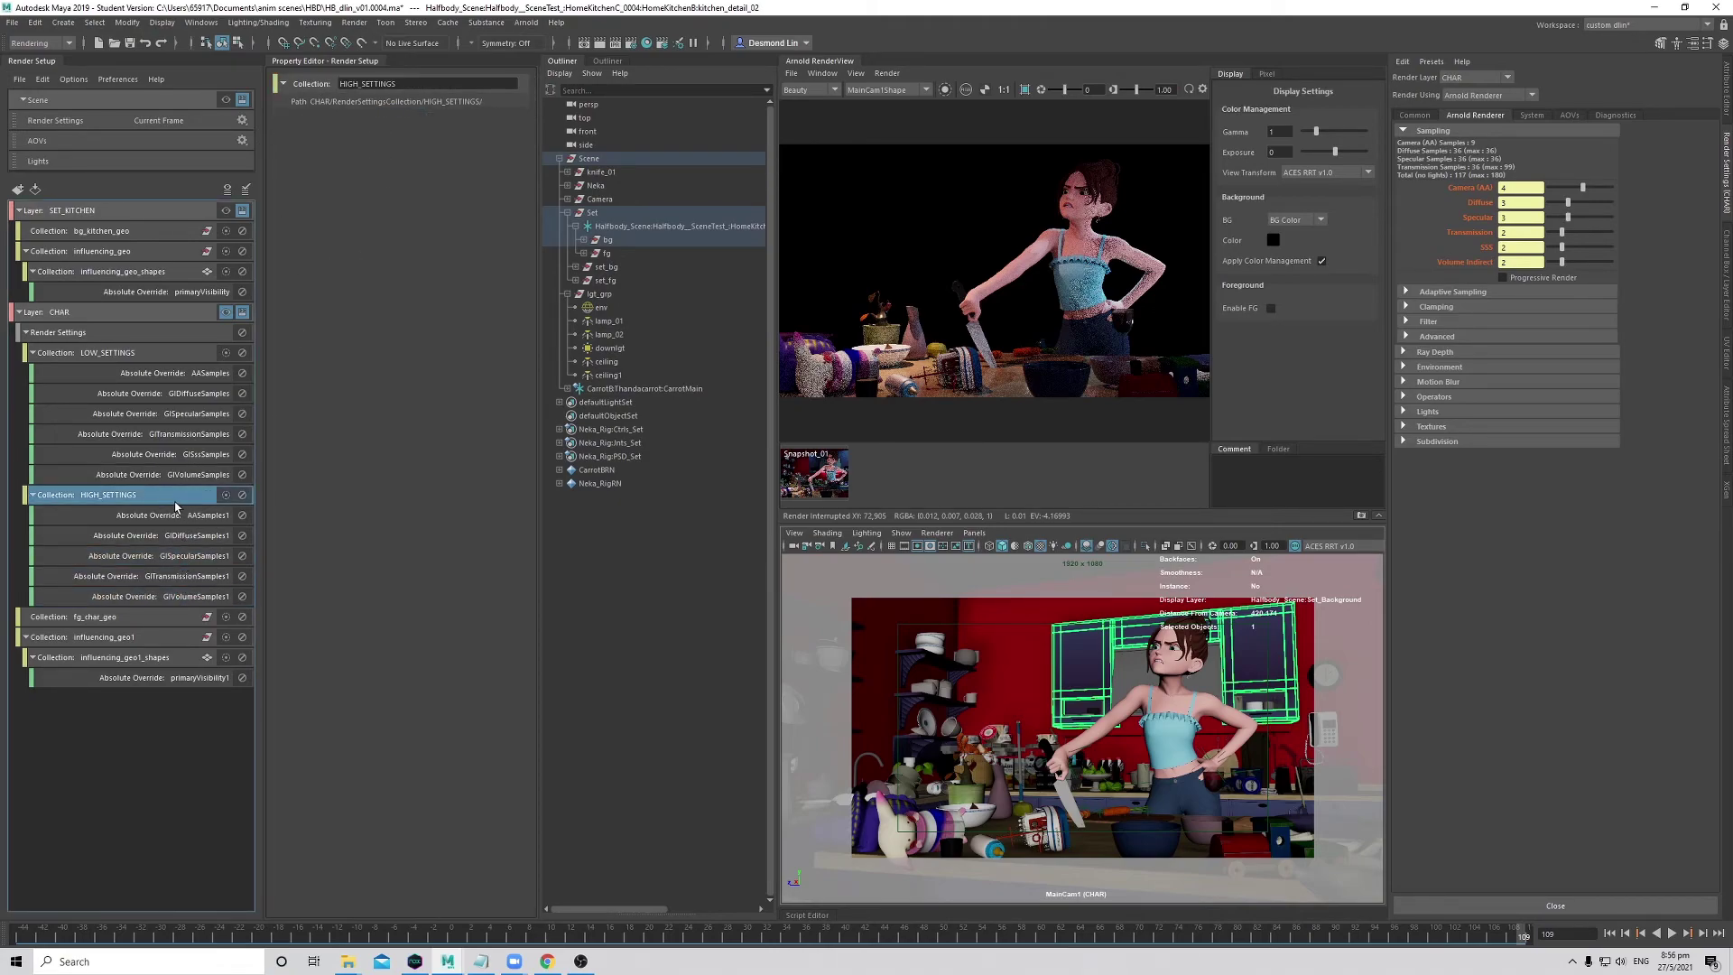
# - Collapse the LOW_SETTINGS and HIGH_SETTINGS collections and disable HIGH_SETTINGS
pyautogui.click(33, 353)
pyautogui.click(40, 373)
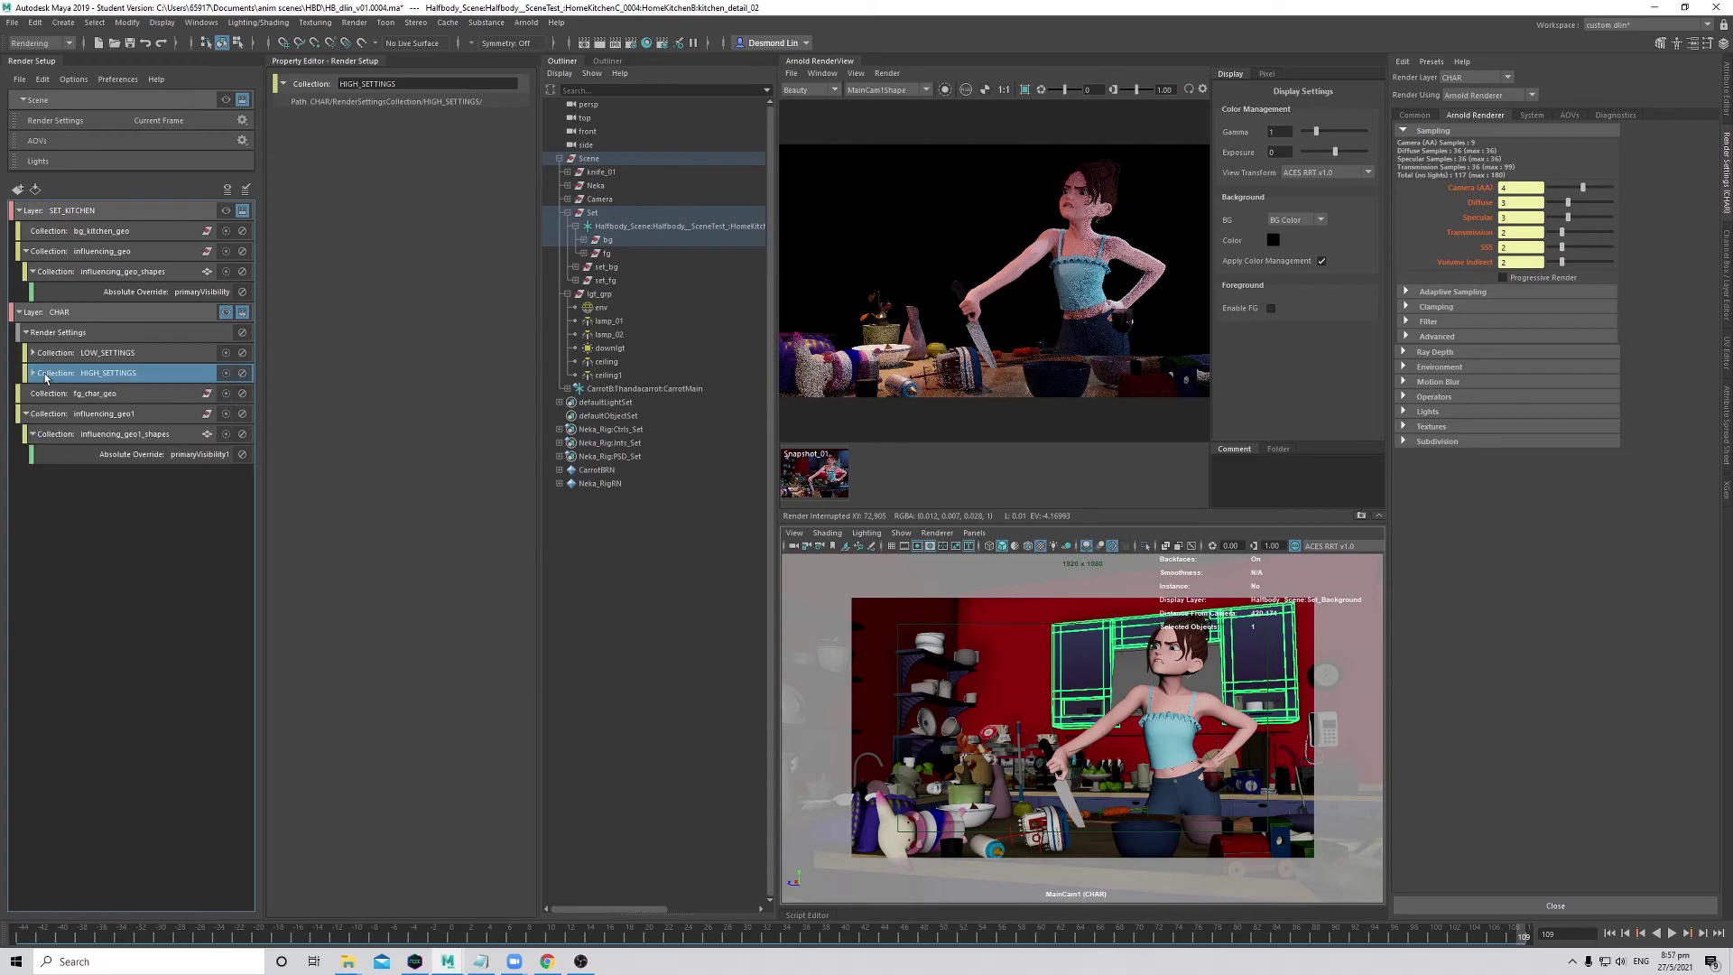
pyautogui.click(246, 370)
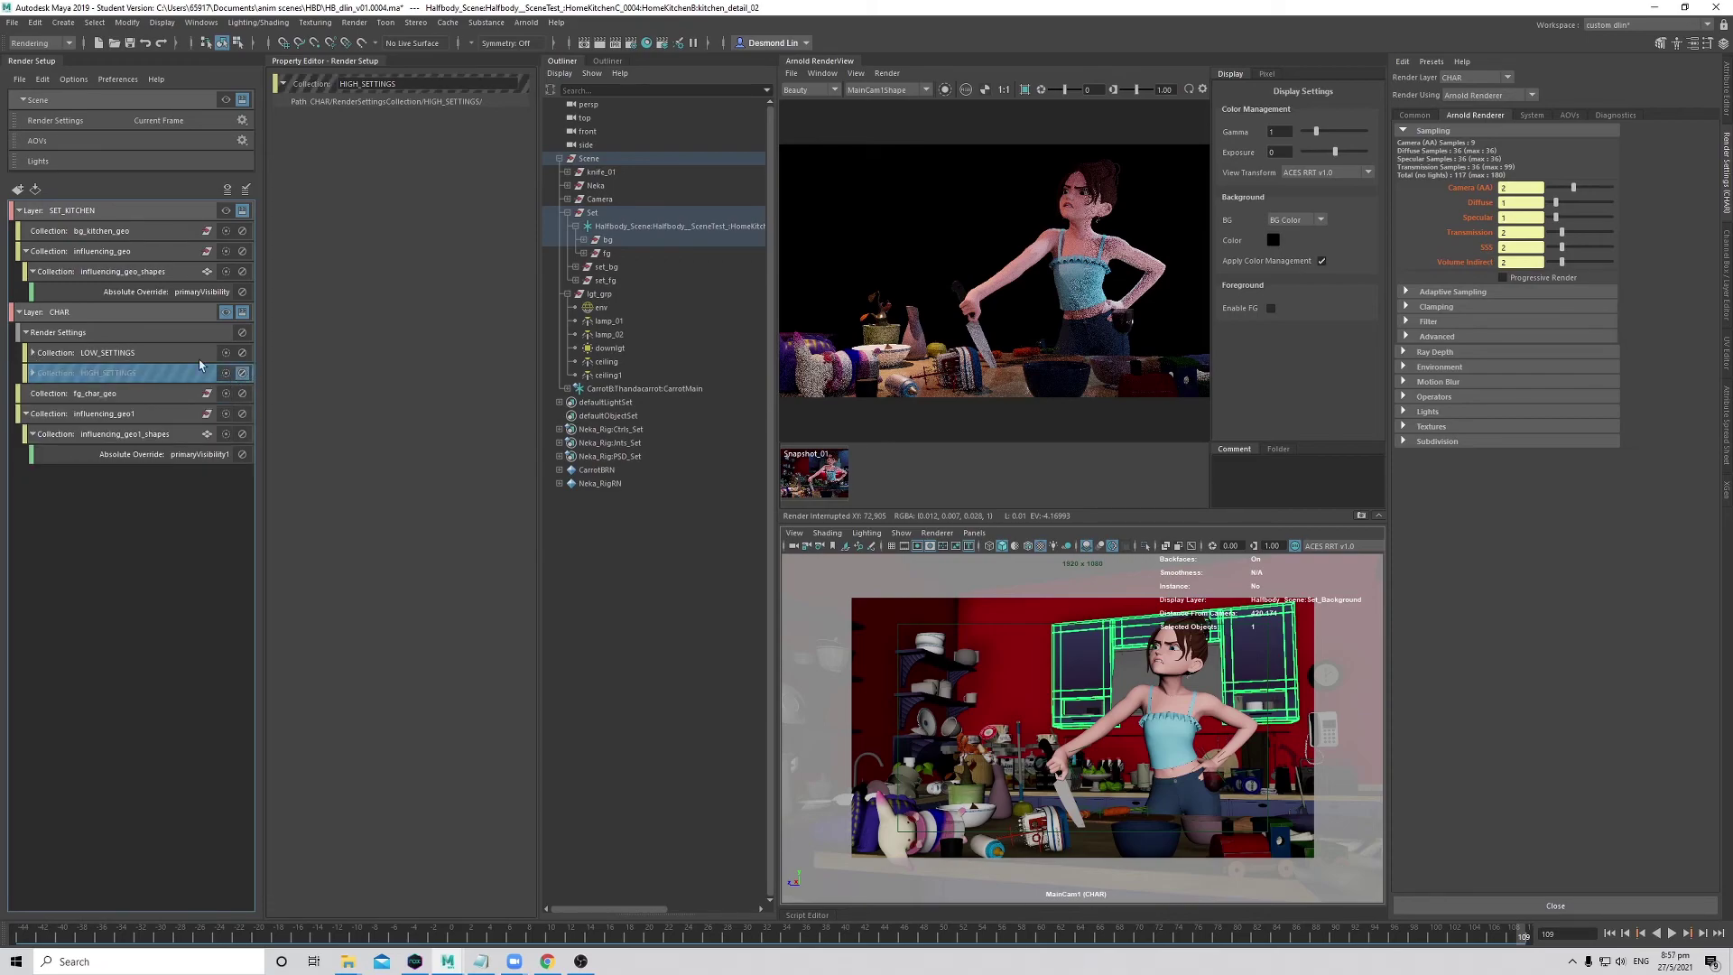
pyautogui.click(107, 353)
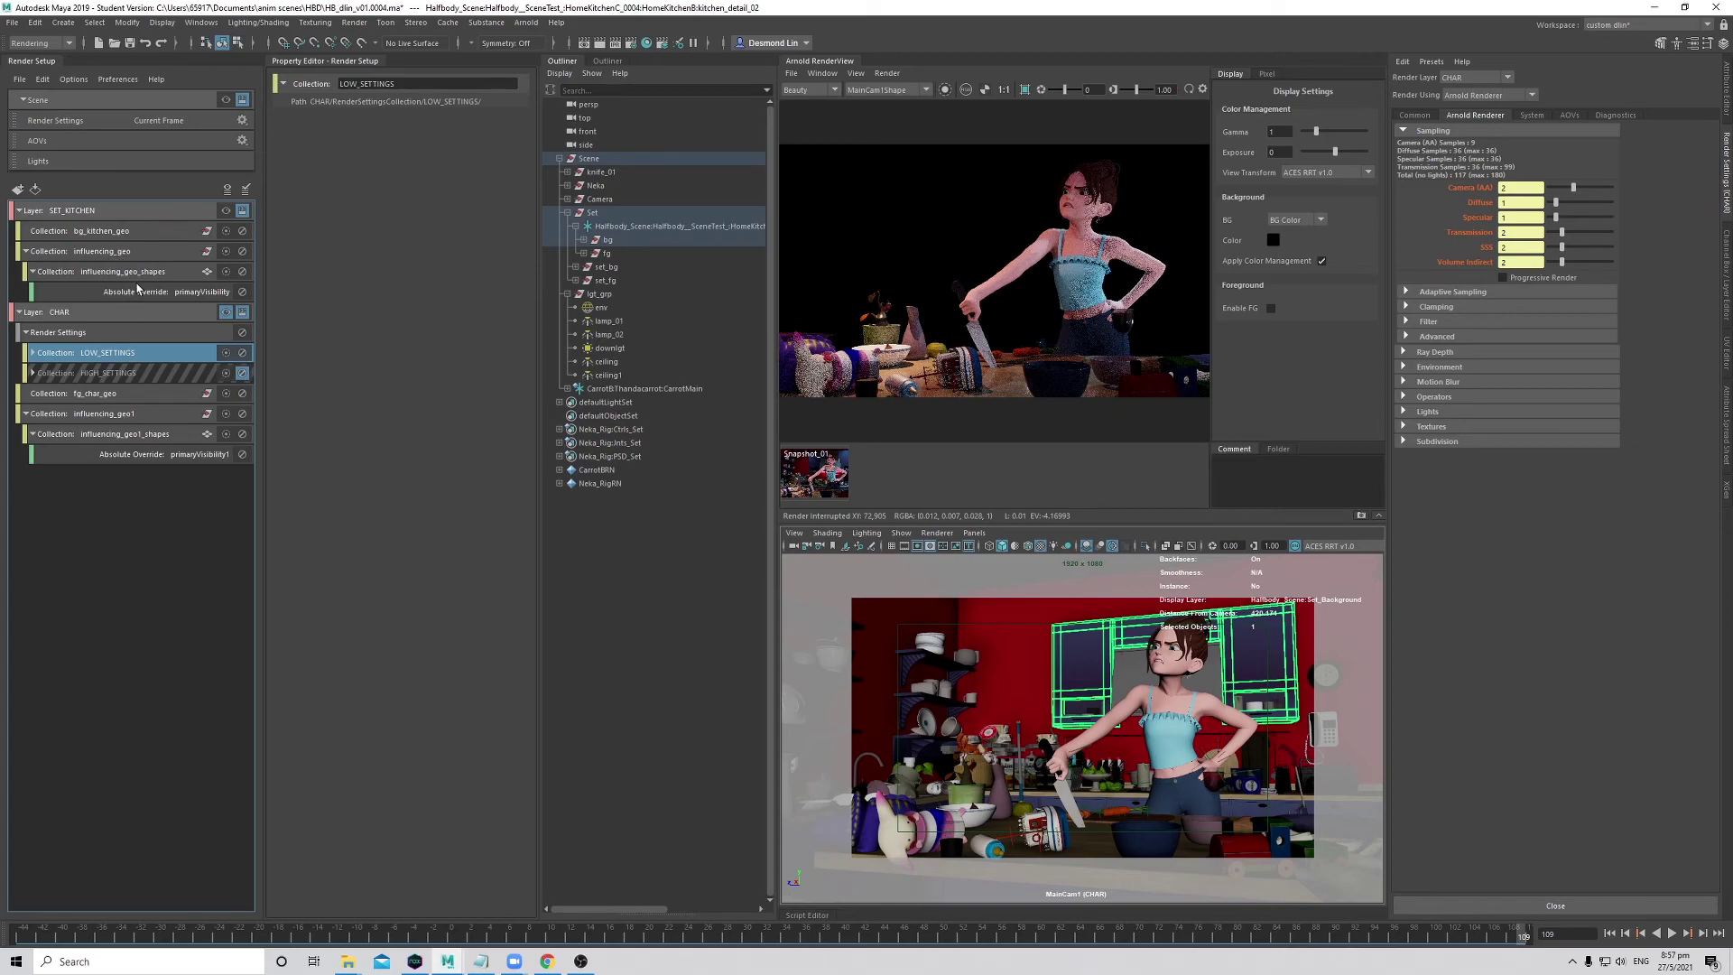
pyautogui.rightClick(142, 353)
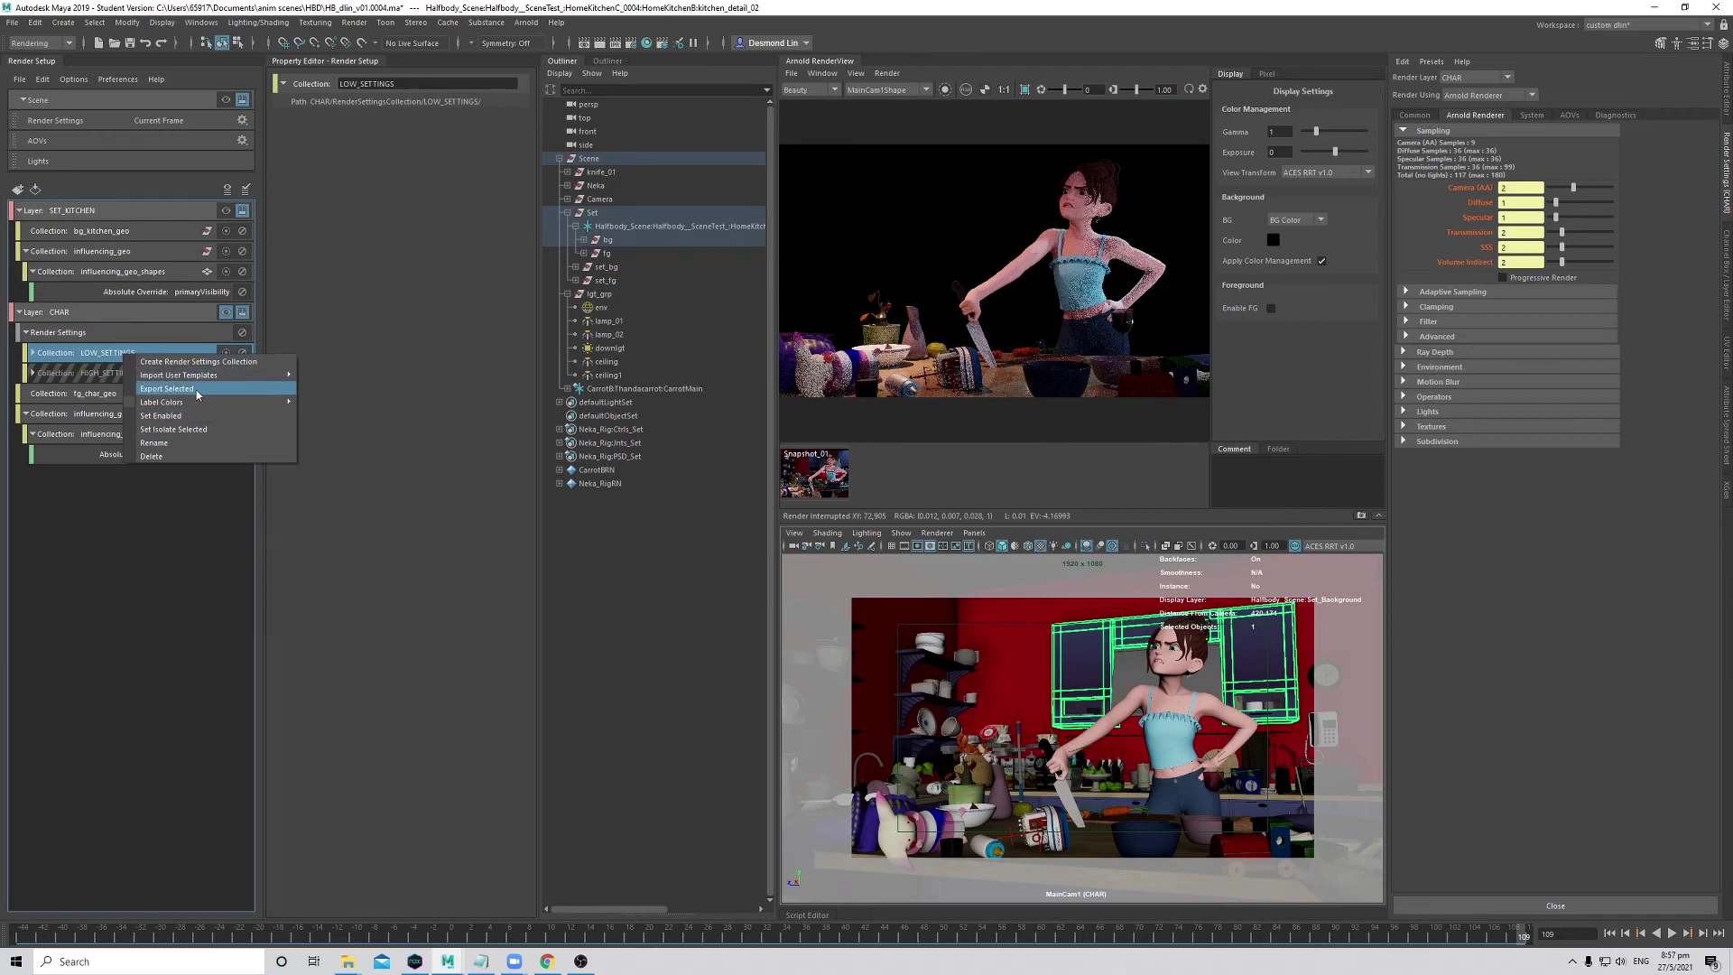
pyautogui.click(89, 574)
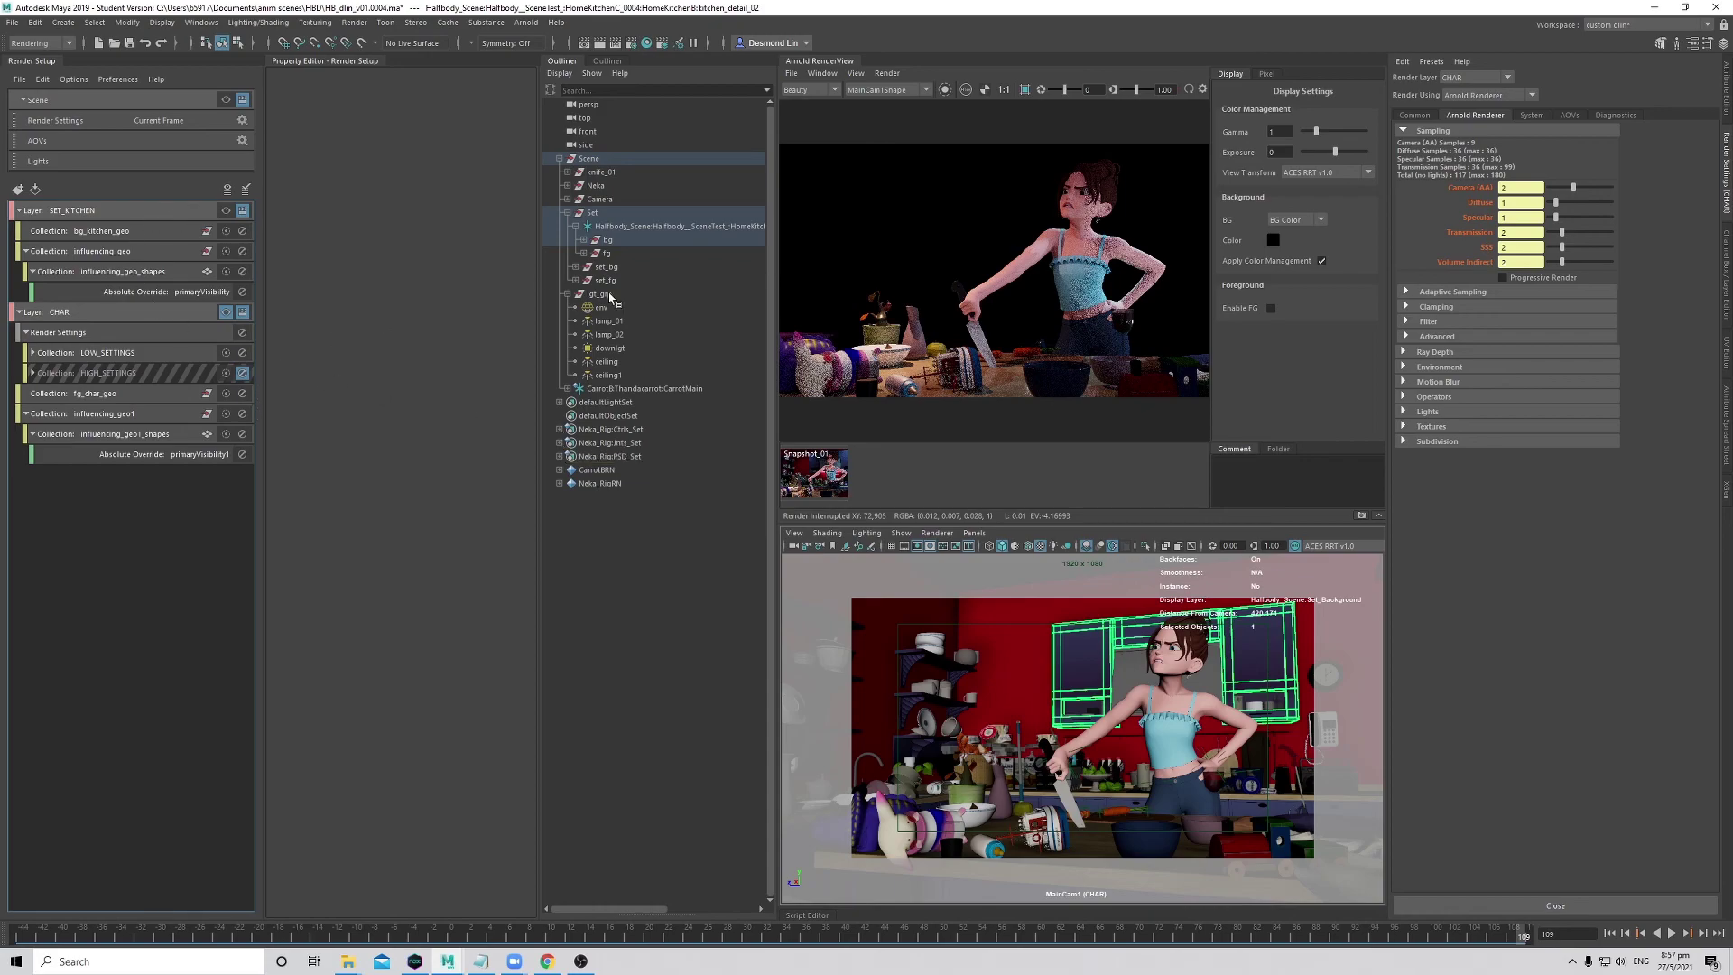
pyautogui.click(138, 353)
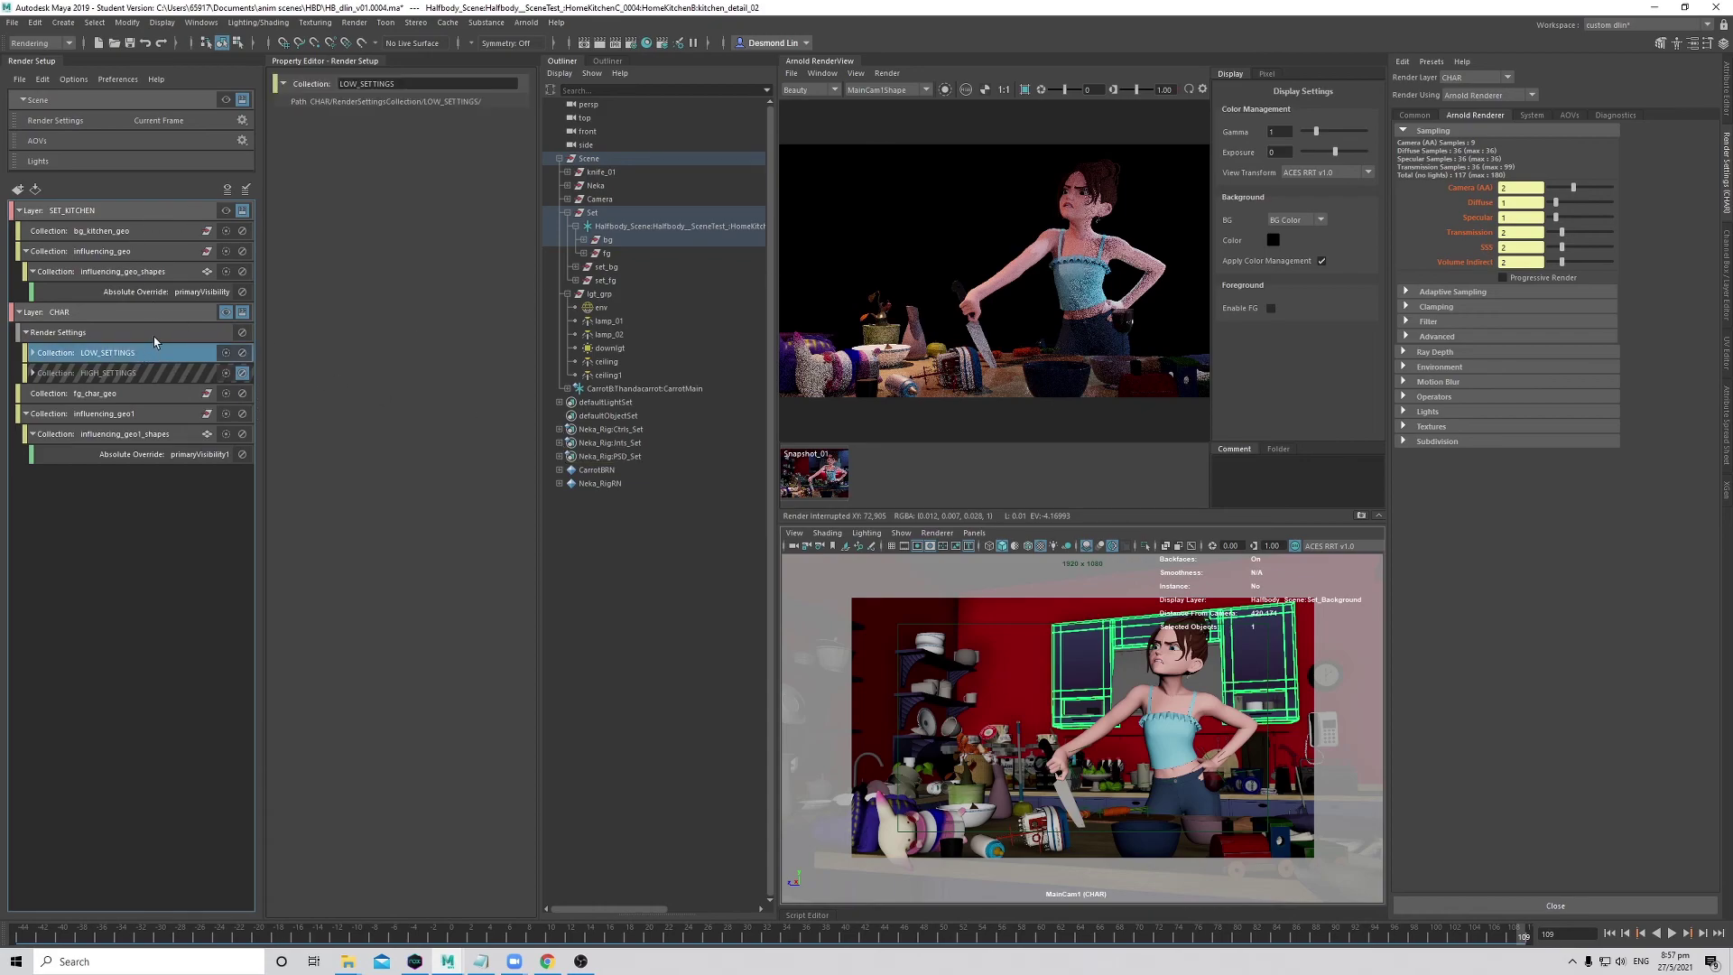
pyautogui.click(153, 369)
pyautogui.click(226, 356)
pyautogui.click(180, 372)
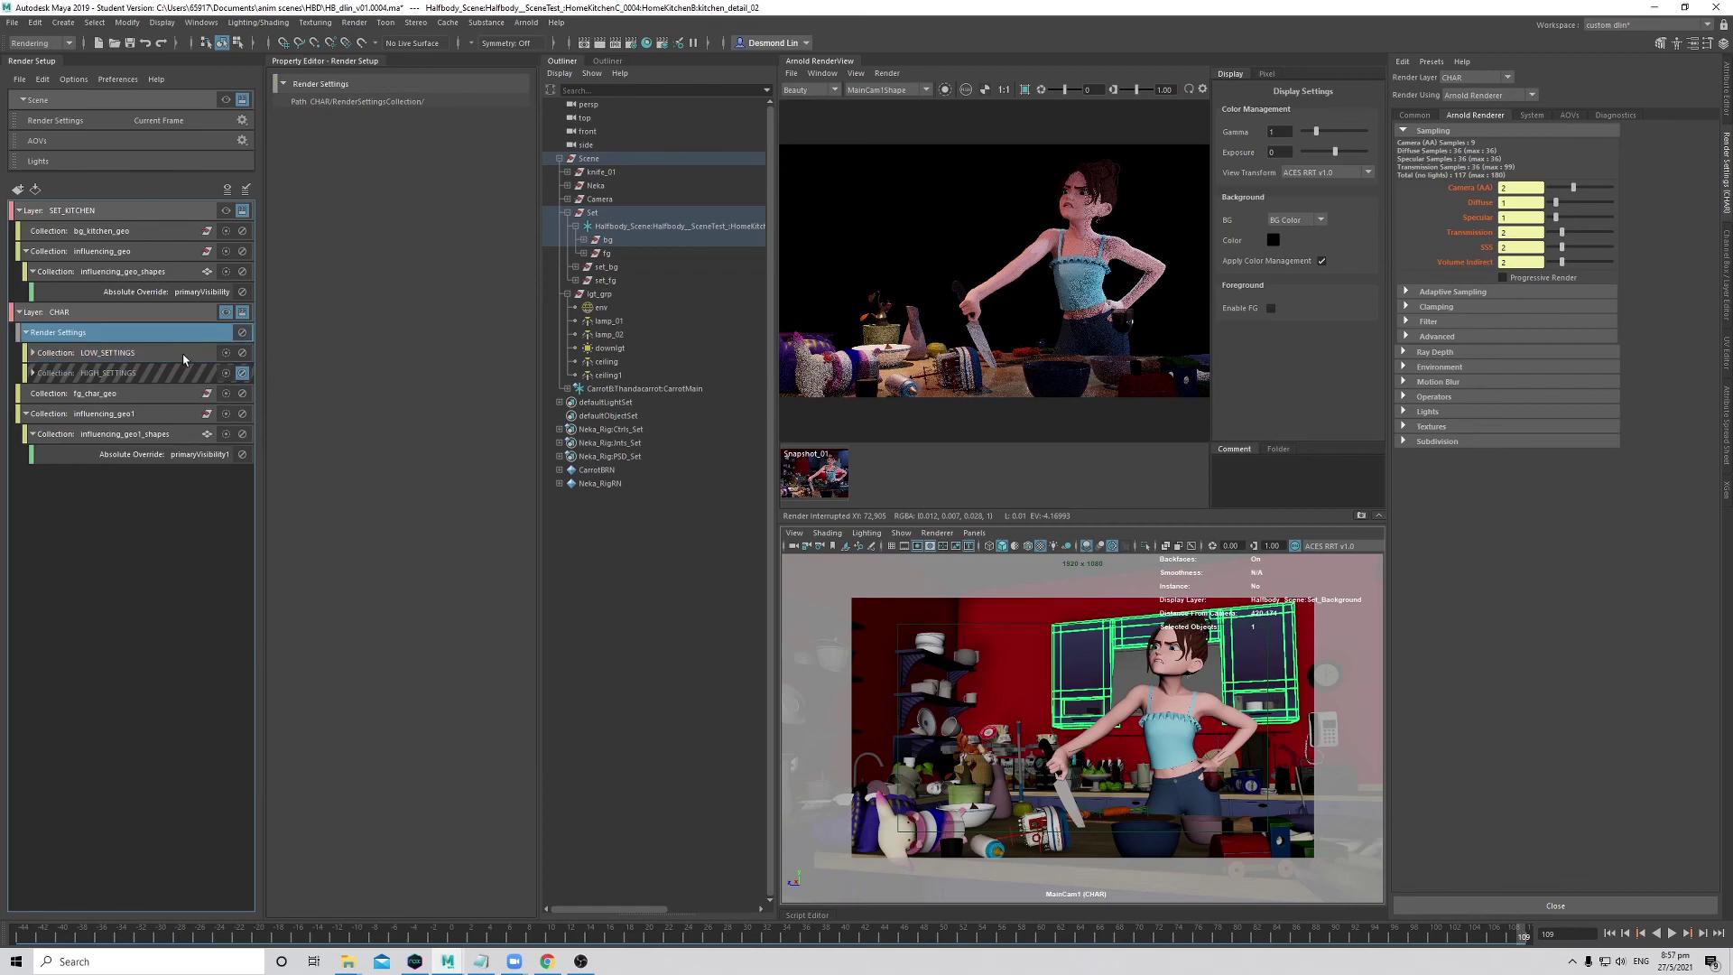
# - Delete the whole Render Settings collection from the CHAR layer and refresh the visible layer
pyautogui.click(195, 333)
pyautogui.click(172, 333)
pyautogui.press('Delete')
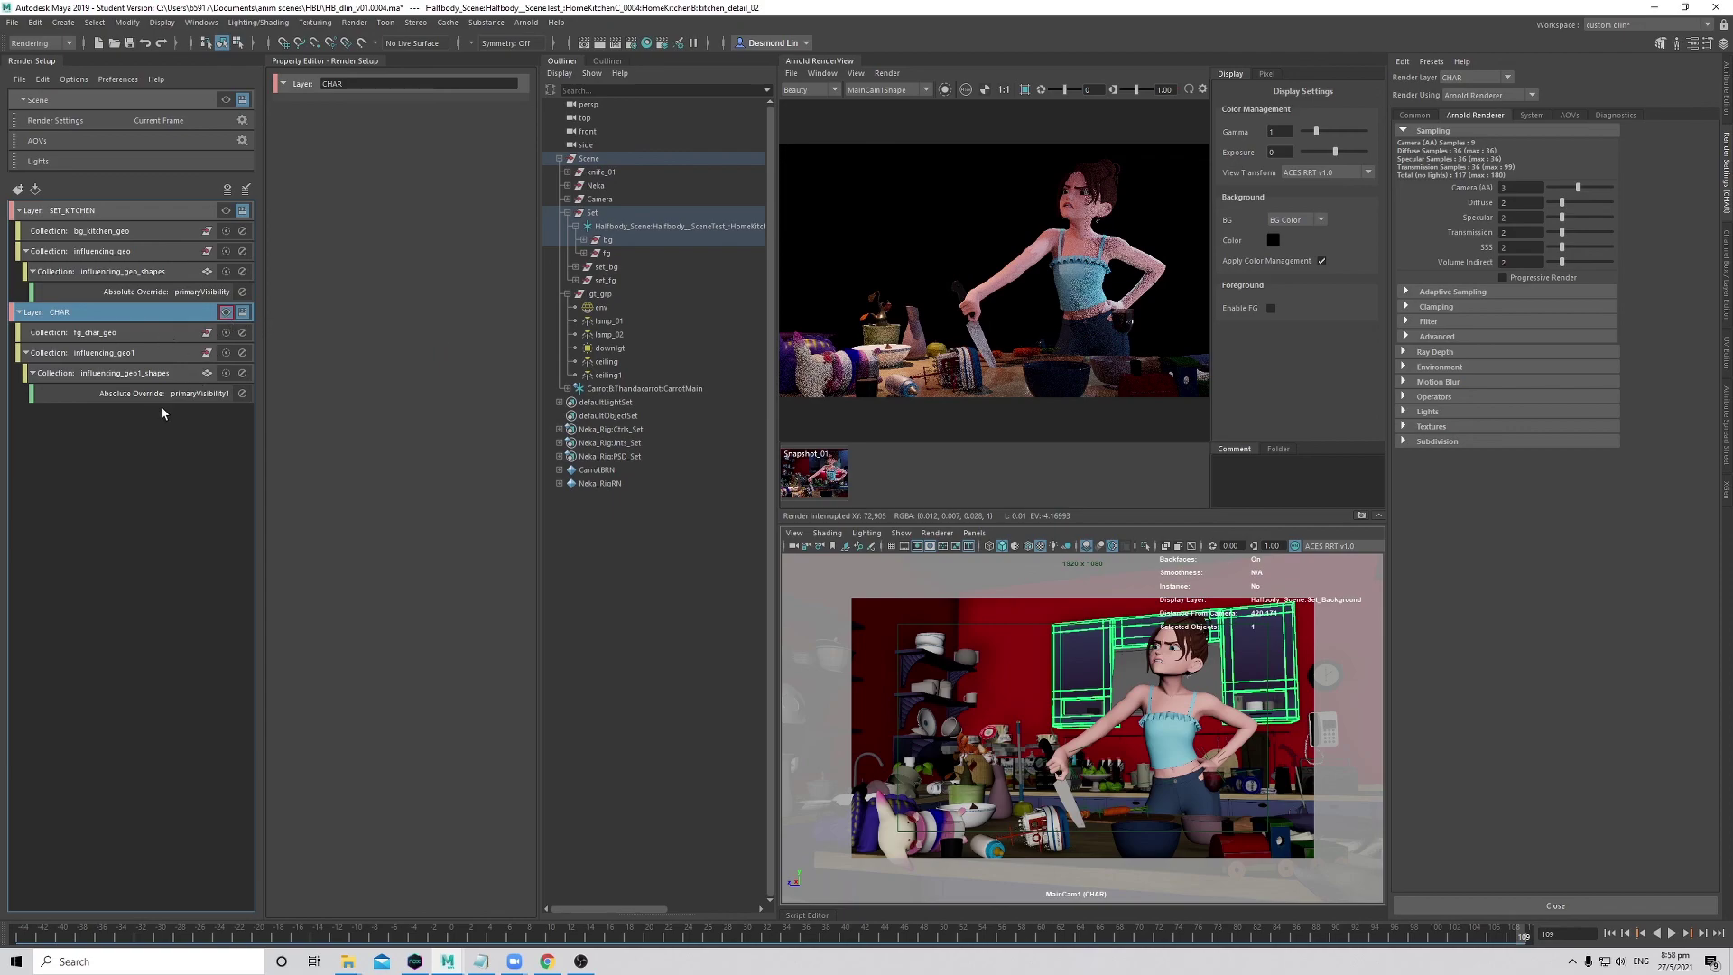
pyautogui.click(226, 312)
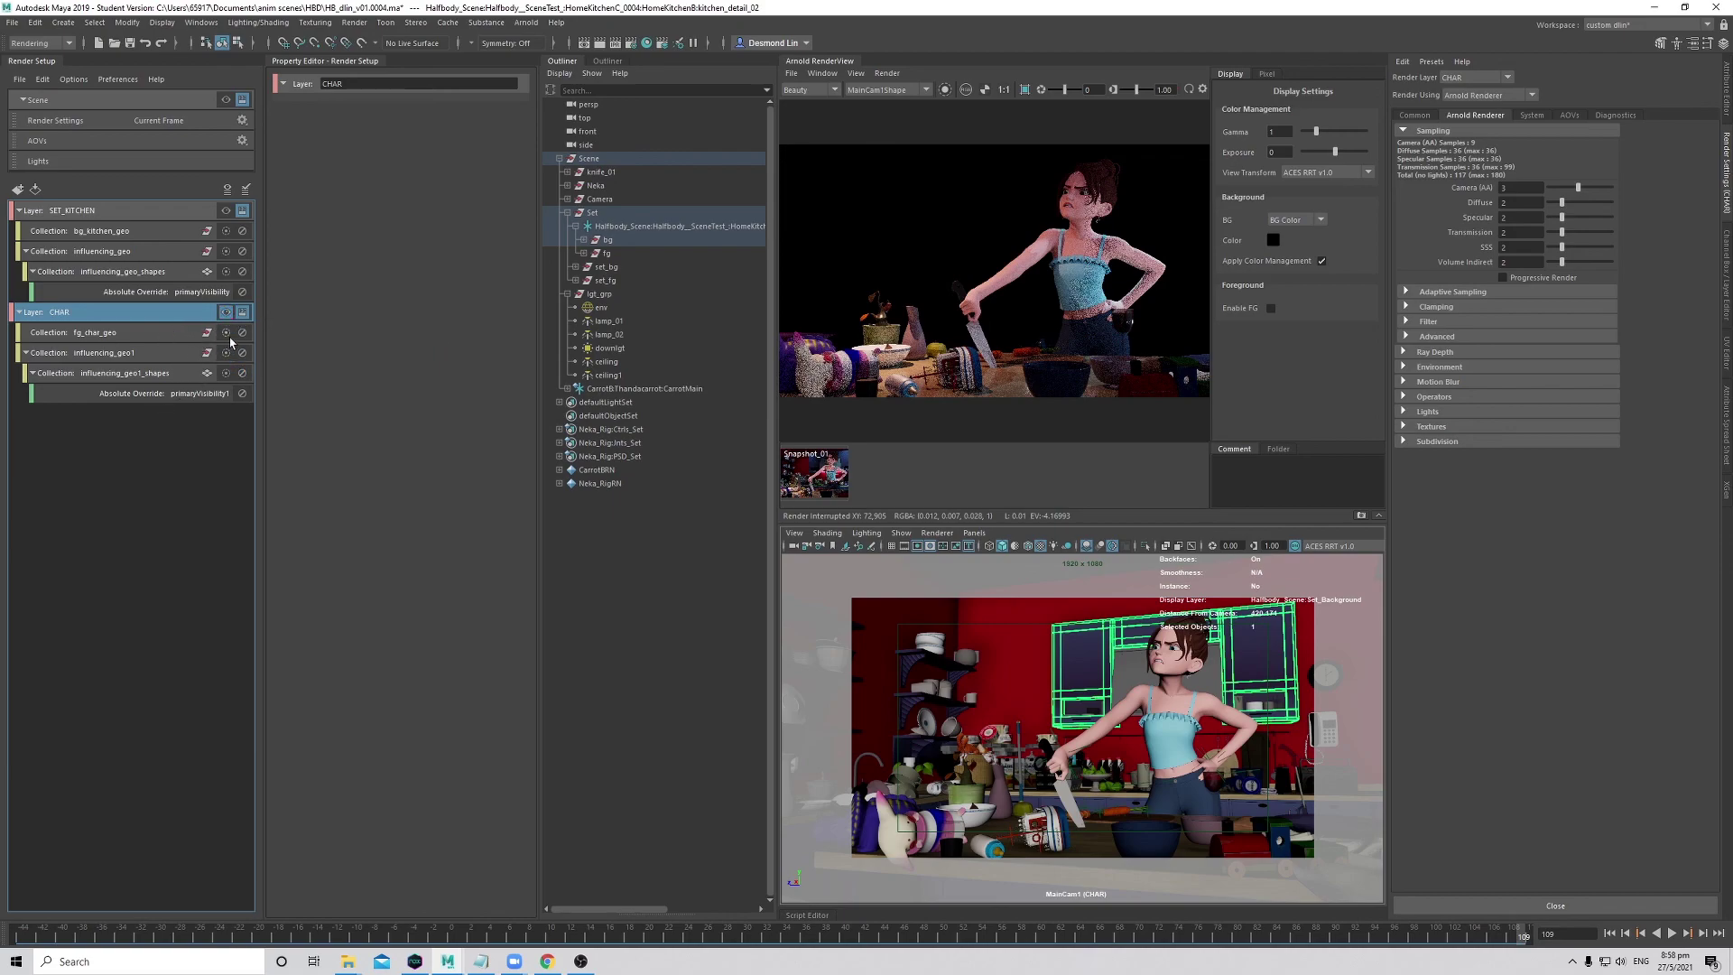